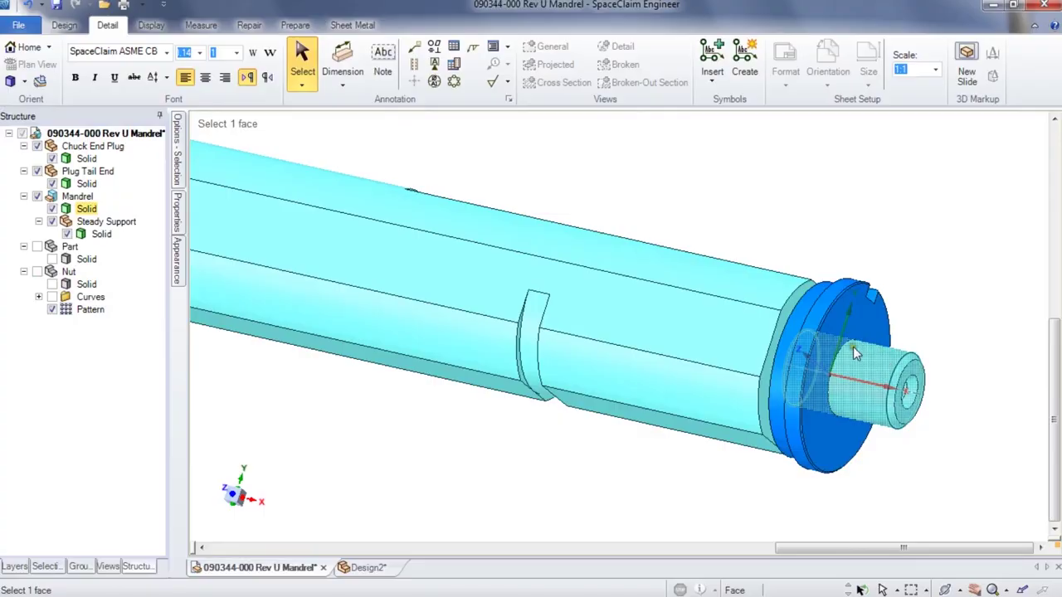
# Step: Select the nut's solid body in the Structure tree and make it visible
pyautogui.click(86, 284)
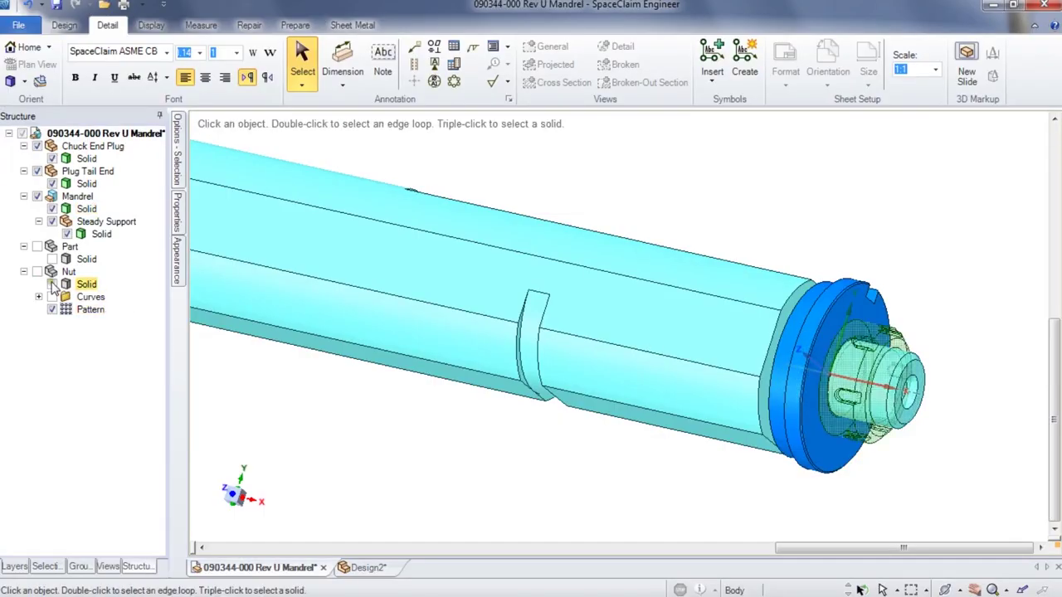
pyautogui.click(51, 284)
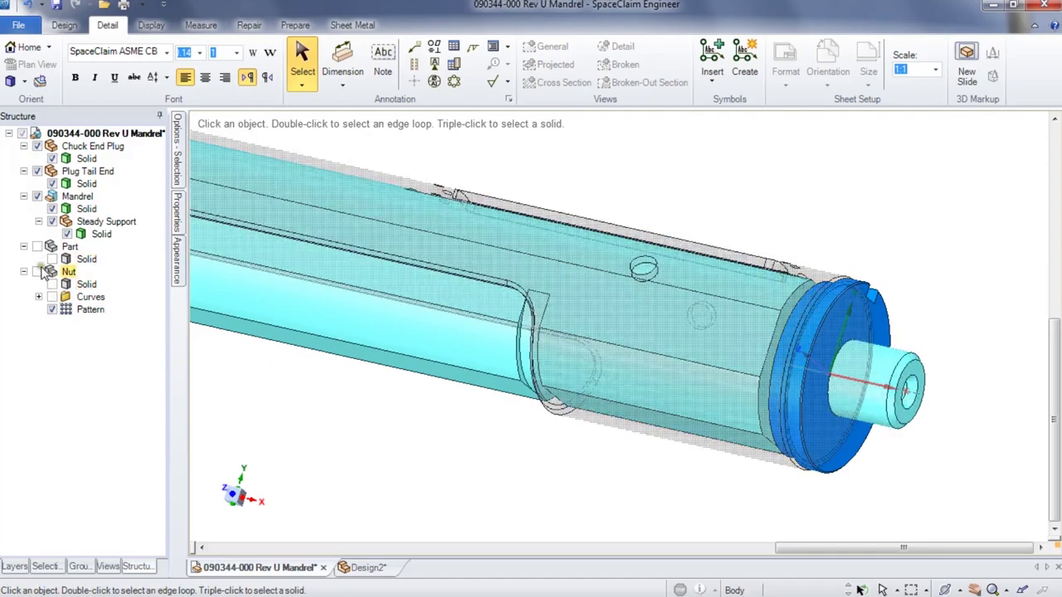
pyautogui.scroll(-5, 649, 420)
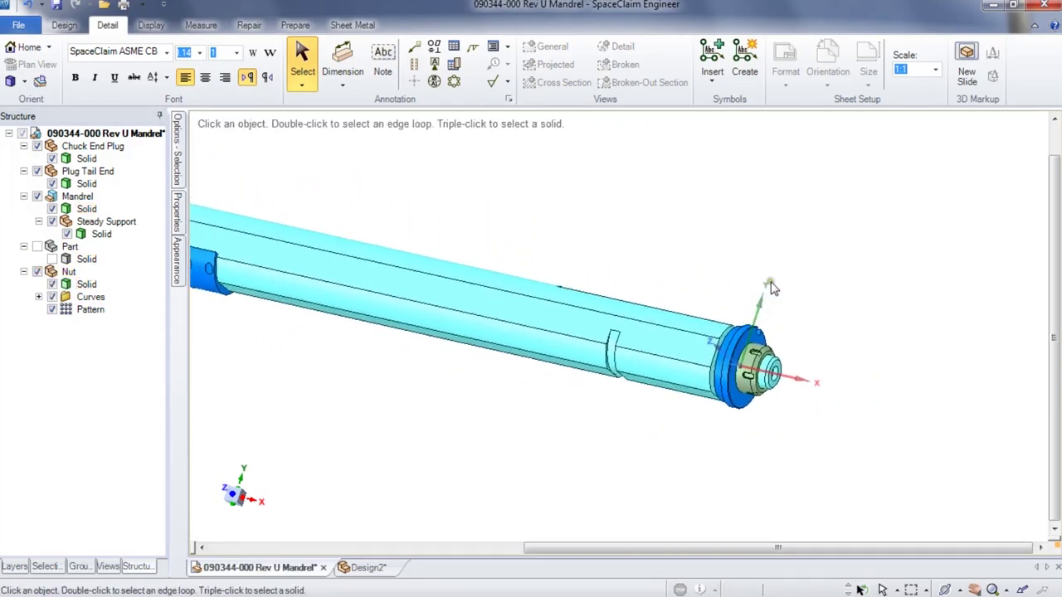
pyautogui.scroll(3, 569, 375)
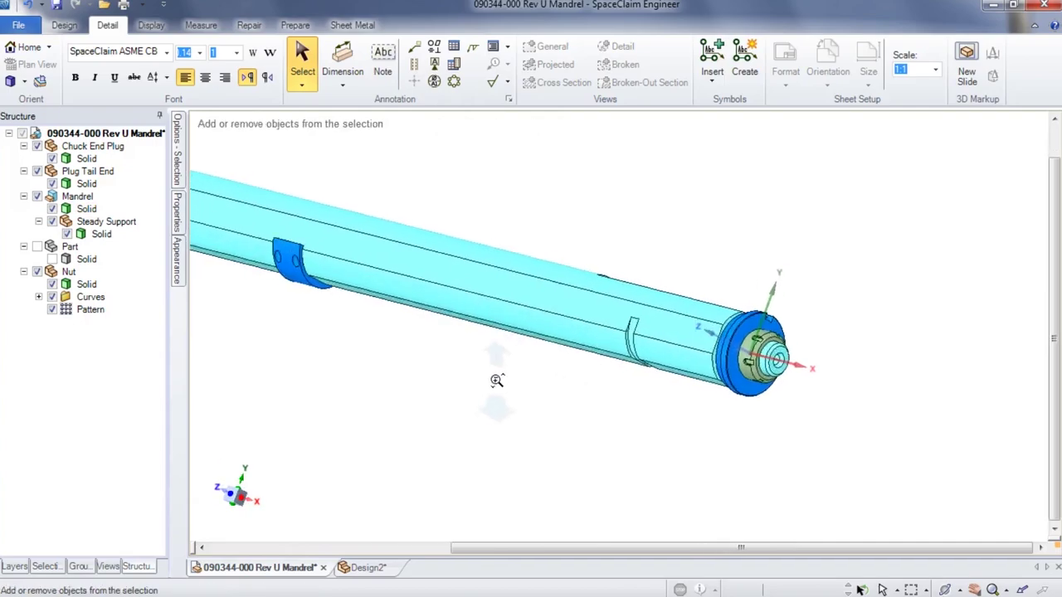
# Step: Show the Part component and pan and zoom the view to the mandrel's end
pyautogui.click(69, 247)
pyautogui.click(37, 246)
pyautogui.keyDown('shift'); pyautogui.moveTo(593, 380); pyautogui.dragTo(505, 388, button='middle'); pyautogui.keyUp('shift')
pyautogui.scroll(5, 692, 348)
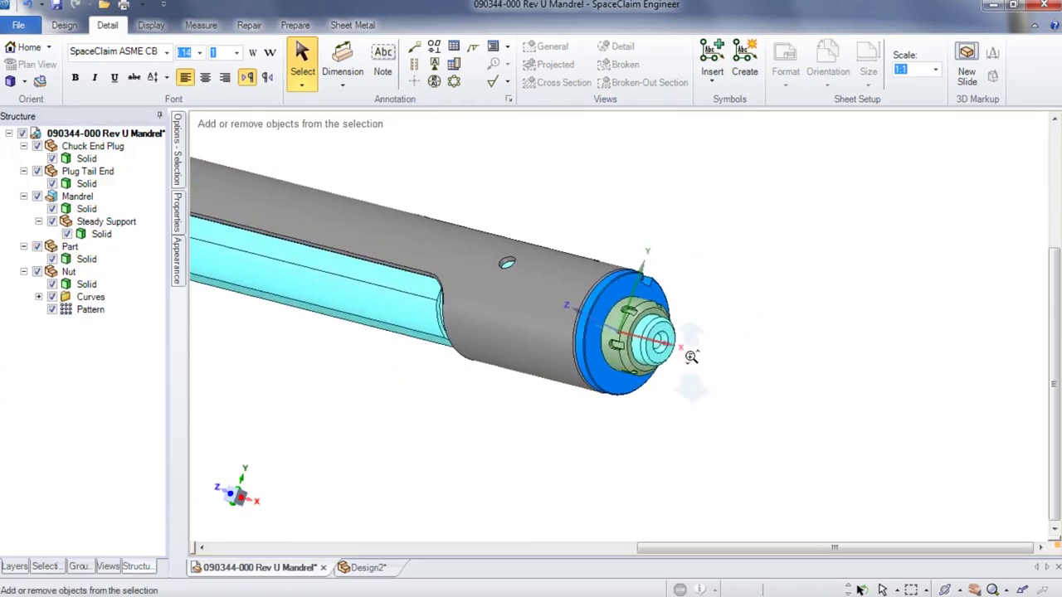
pyautogui.click(365, 567)
# Step: Orbit, zoom and recentre the standalone green nut in Design2 from several angles
pyautogui.moveTo(493, 465)
pyautogui.mouseDown(button='middle')
pyautogui.moveTo(477, 458)
pyautogui.moveTo(501, 471)
pyautogui.mouseUp(button='middle')
pyautogui.scroll(-3, 490, 469)
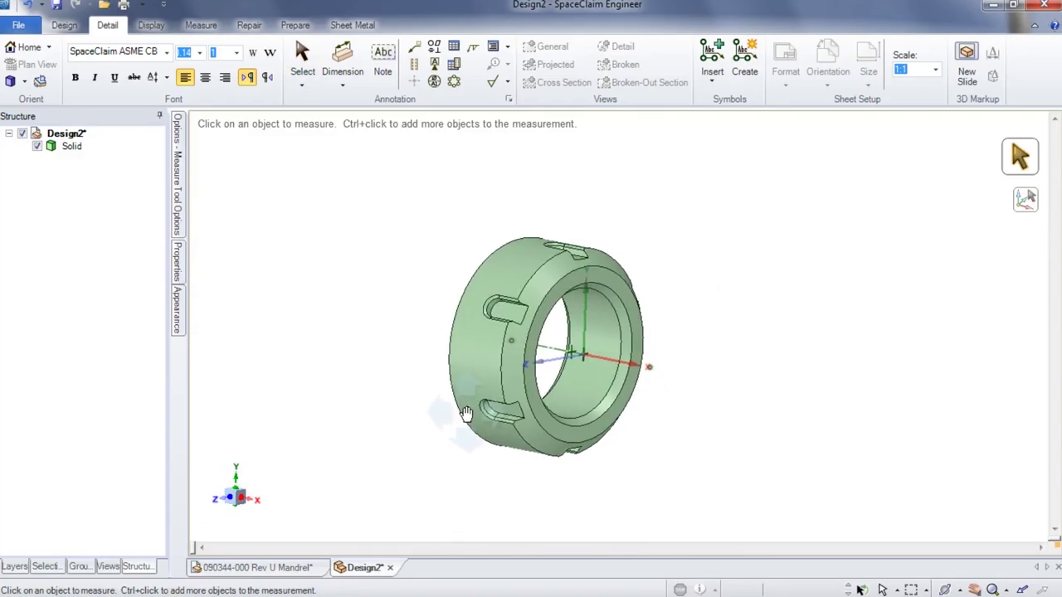
pyautogui.scroll(3, 470, 448)
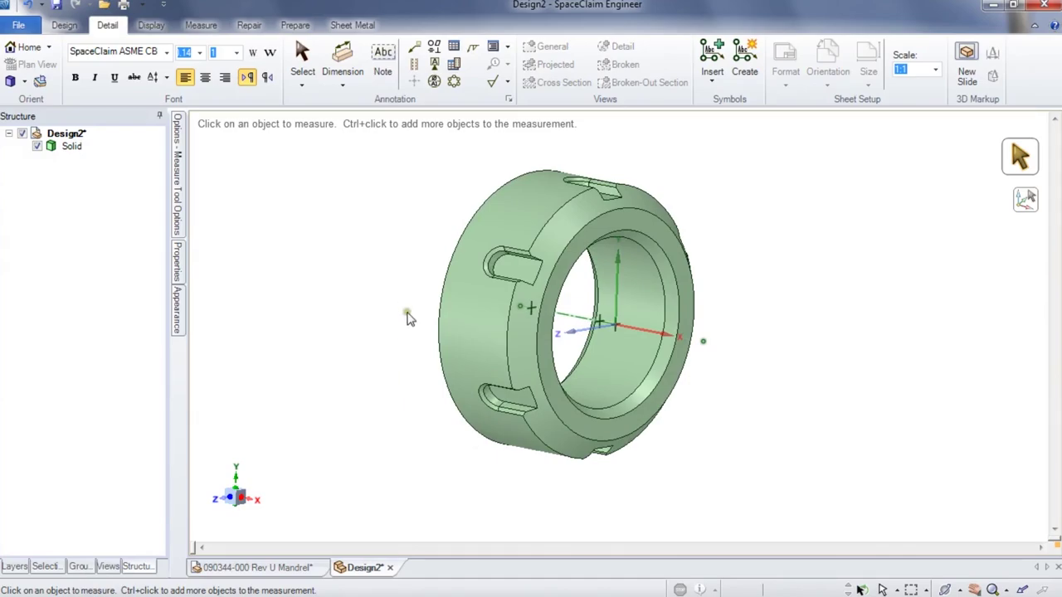
pyautogui.scroll(1, 407, 320)
pyautogui.keyDown('shift'); pyautogui.moveTo(407, 324); pyautogui.dragTo(388, 343, button='middle'); pyautogui.keyUp('shift')
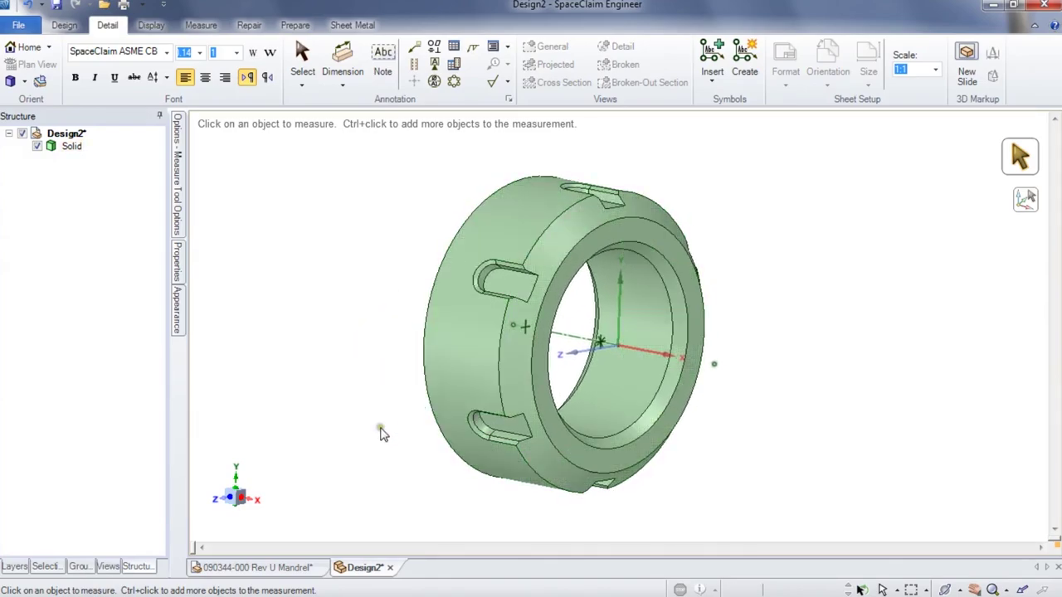
pyautogui.scroll(-1, 381, 419)
pyautogui.keyDown('shift'); pyautogui.moveTo(384, 413); pyautogui.dragTo(400, 389, button='middle'); pyautogui.keyUp('shift')
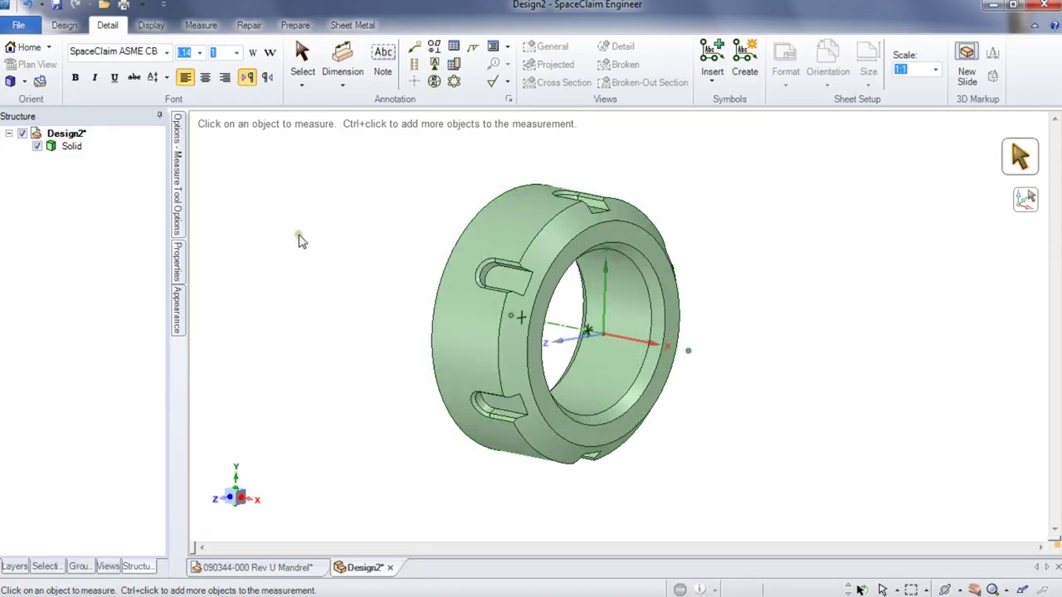
pyautogui.scroll(1, 419, 266)
pyautogui.moveTo(408, 277)
pyautogui.keyDown('shift'); pyautogui.mouseDown(button='middle')
pyautogui.moveTo(394, 268)
pyautogui.moveTo(407, 258)
pyautogui.mouseUp(button='middle'); pyautogui.keyUp('shift')
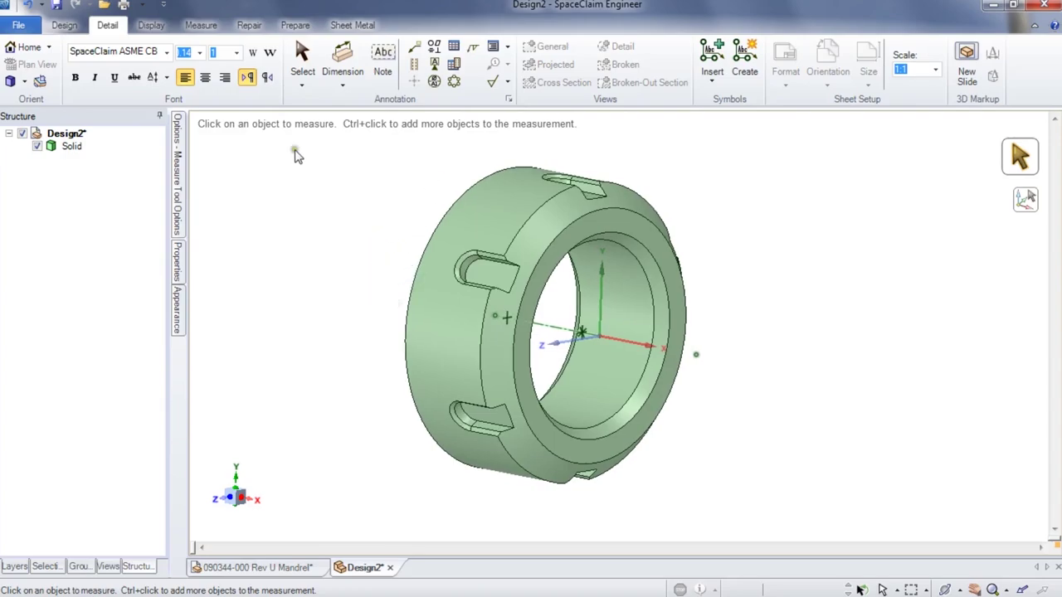
pyautogui.click(22, 26)
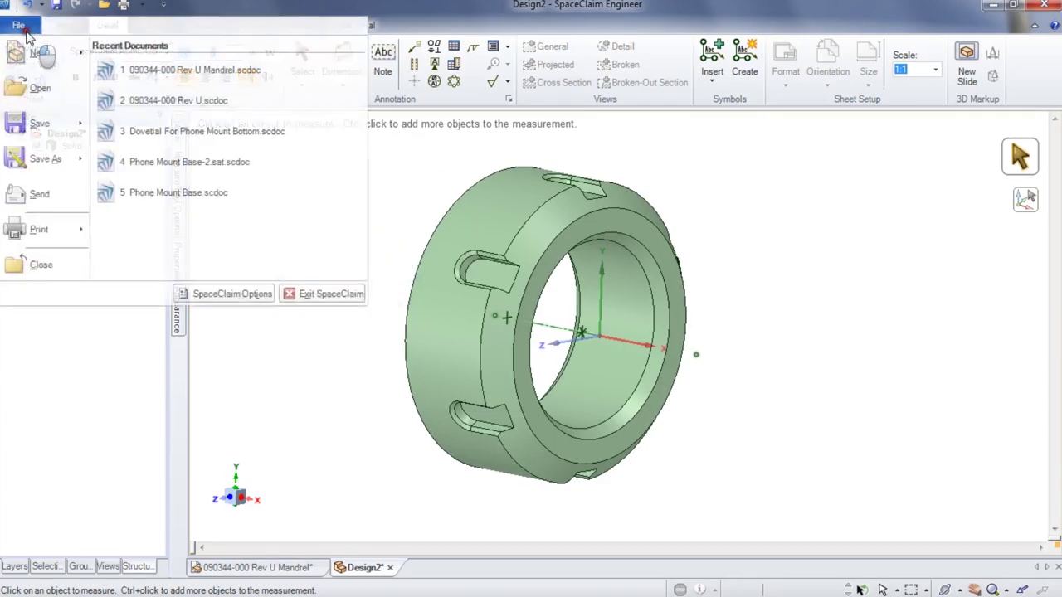
# Step: Save the nut as ACIS text file Manrel Nut.sat, replacing the existing file
pyautogui.click(45, 156)
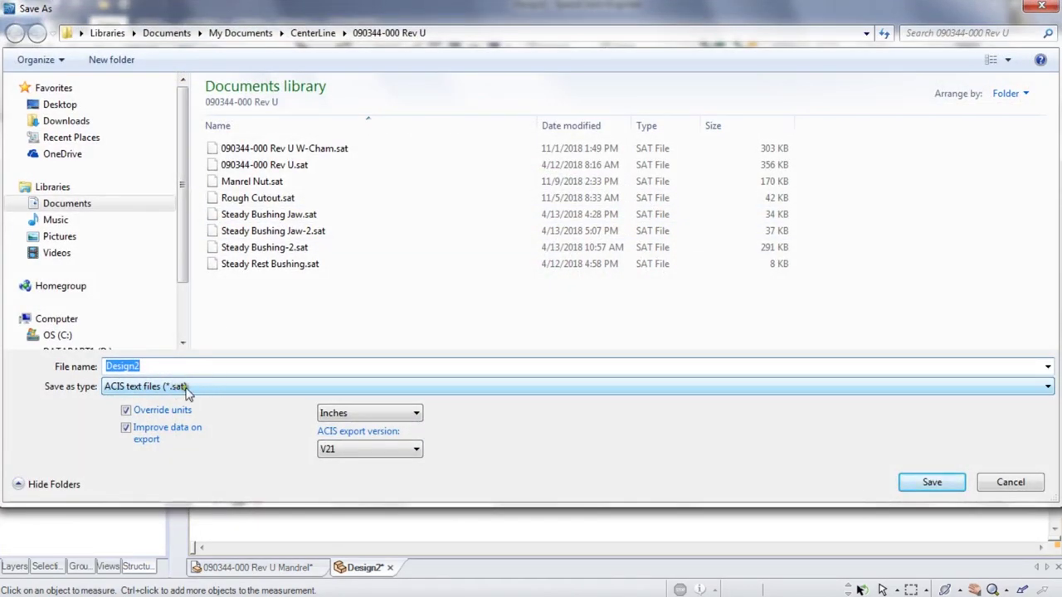
pyautogui.click(270, 181)
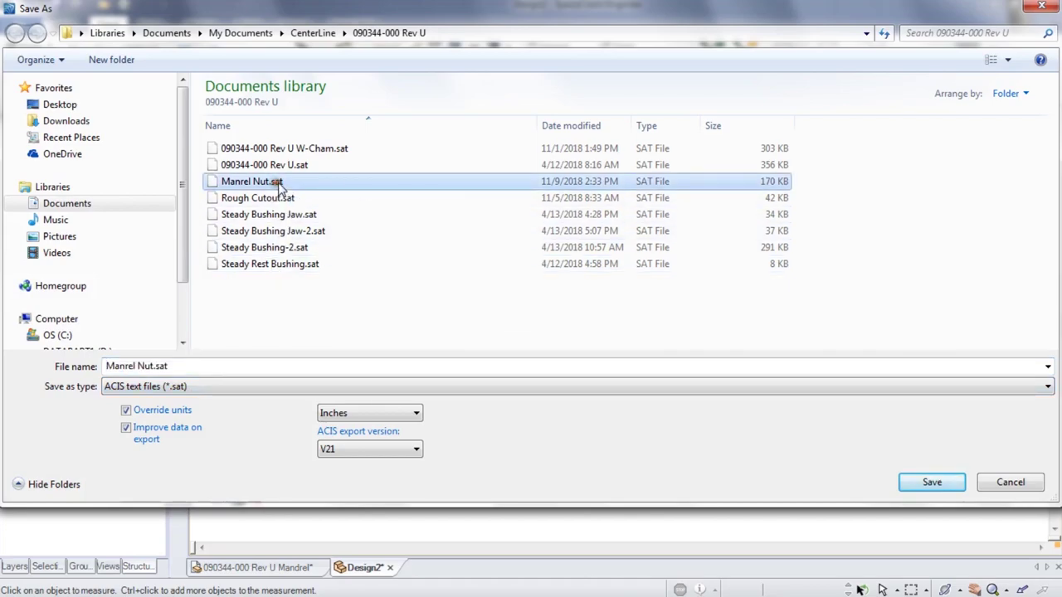
pyautogui.click(921, 485)
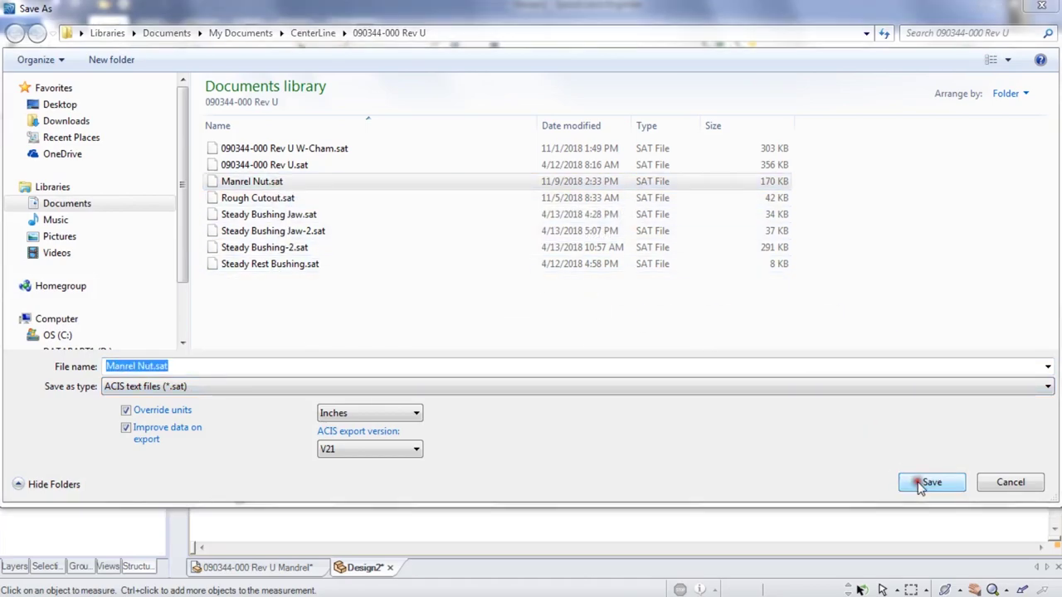
pyautogui.click(520, 365)
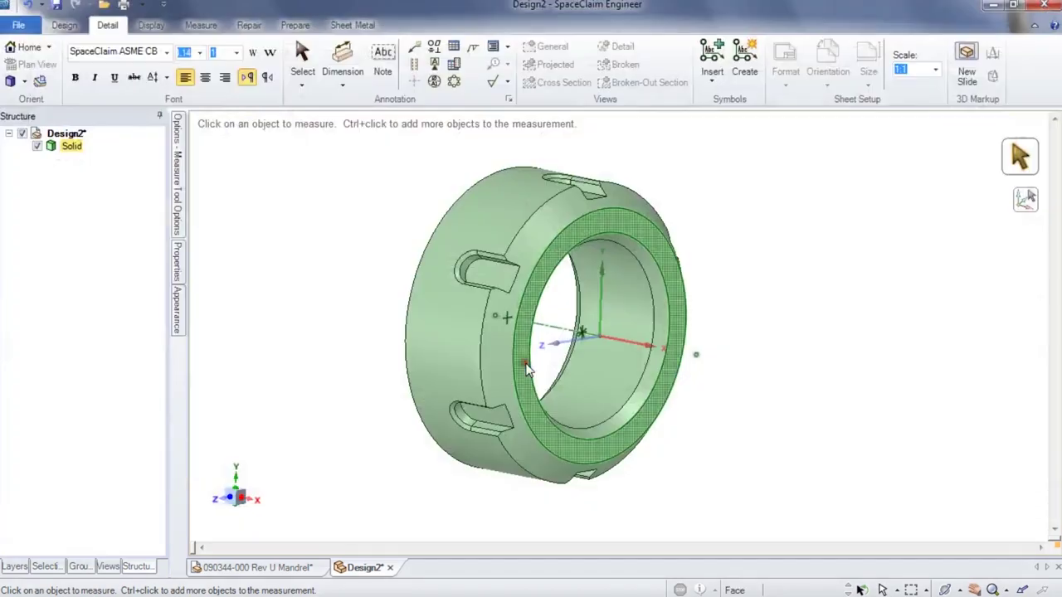
pyautogui.moveTo(390, 417); pyautogui.dragTo(407, 403, button='middle')
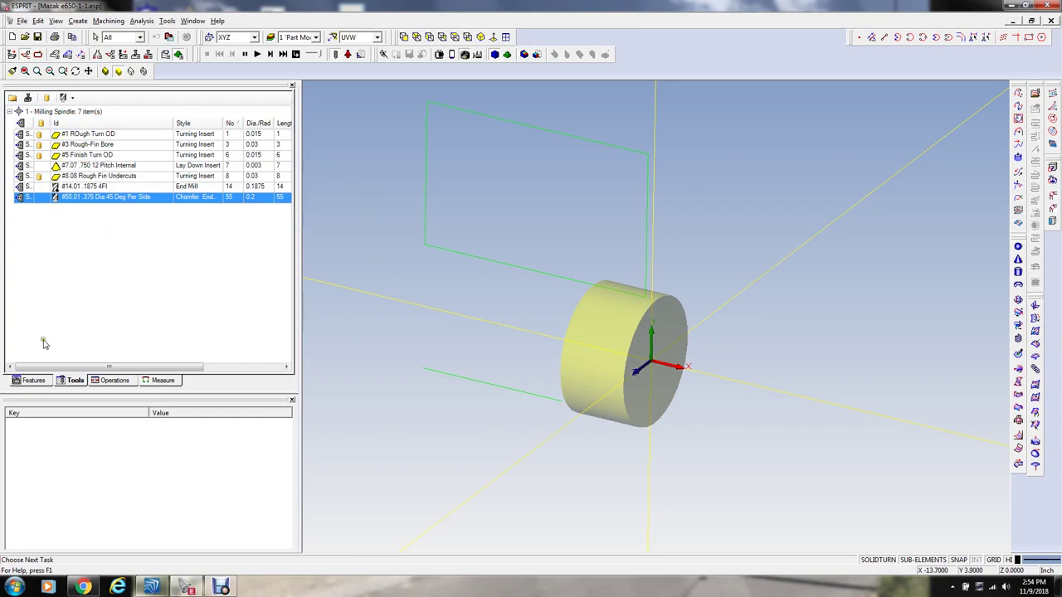
# Step: Show the Features tree and check the Part Model layer in the Layers list
pyautogui.click(34, 380)
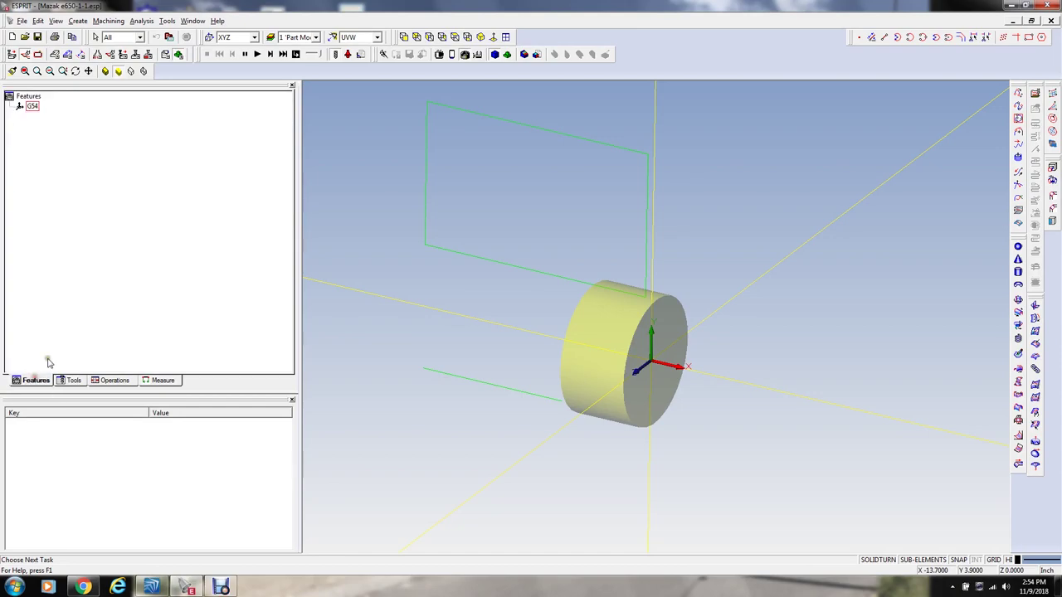
pyautogui.click(270, 39)
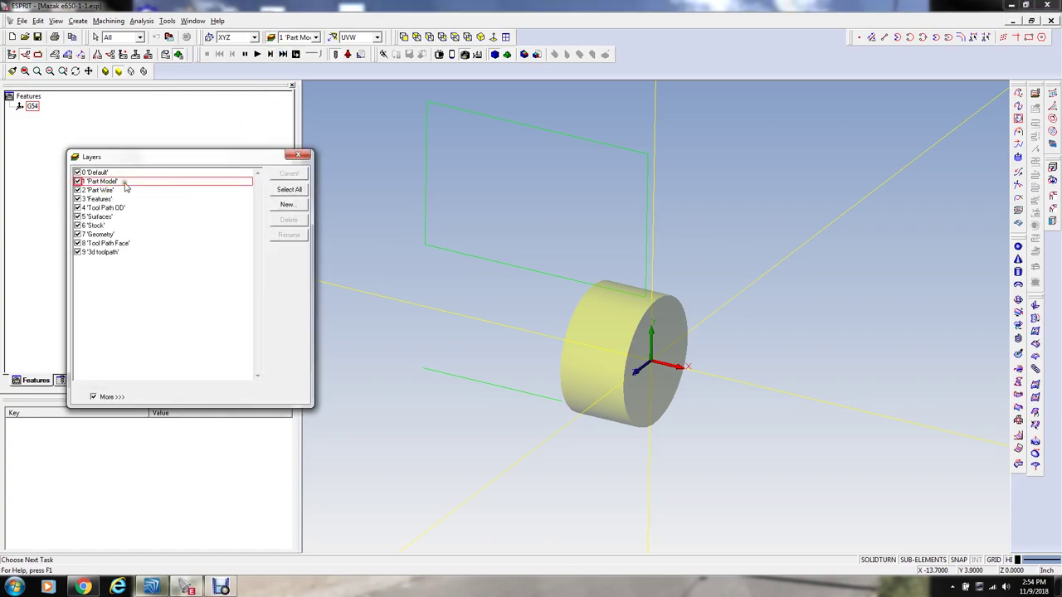
pyautogui.click(127, 183)
pyautogui.click(298, 156)
# Step: Start opening a file from the File menu with the Merge option ticked
pyautogui.click(23, 21)
pyautogui.click(57, 46)
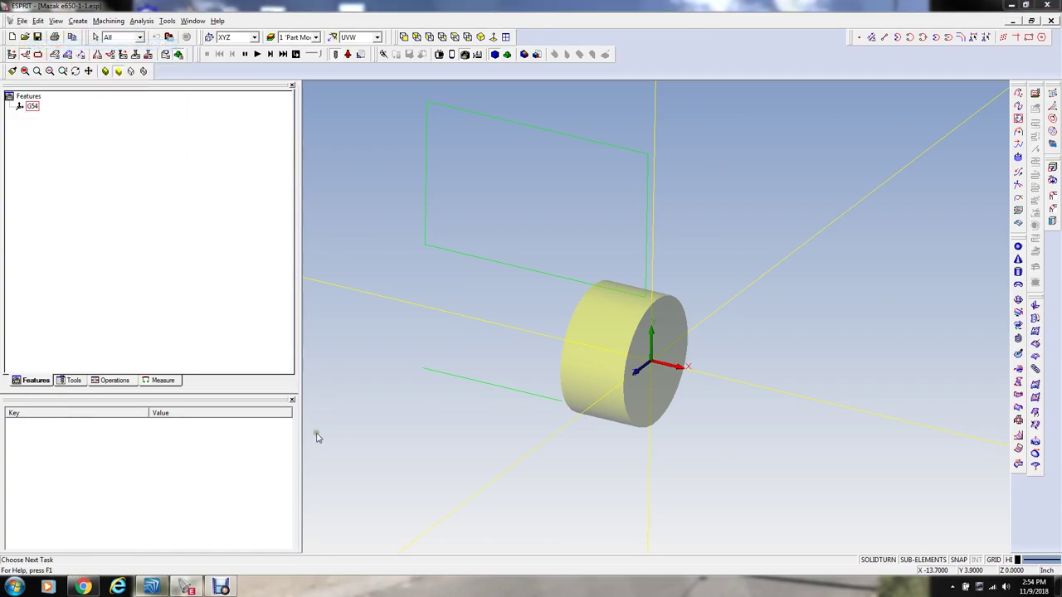
pyautogui.click(326, 562)
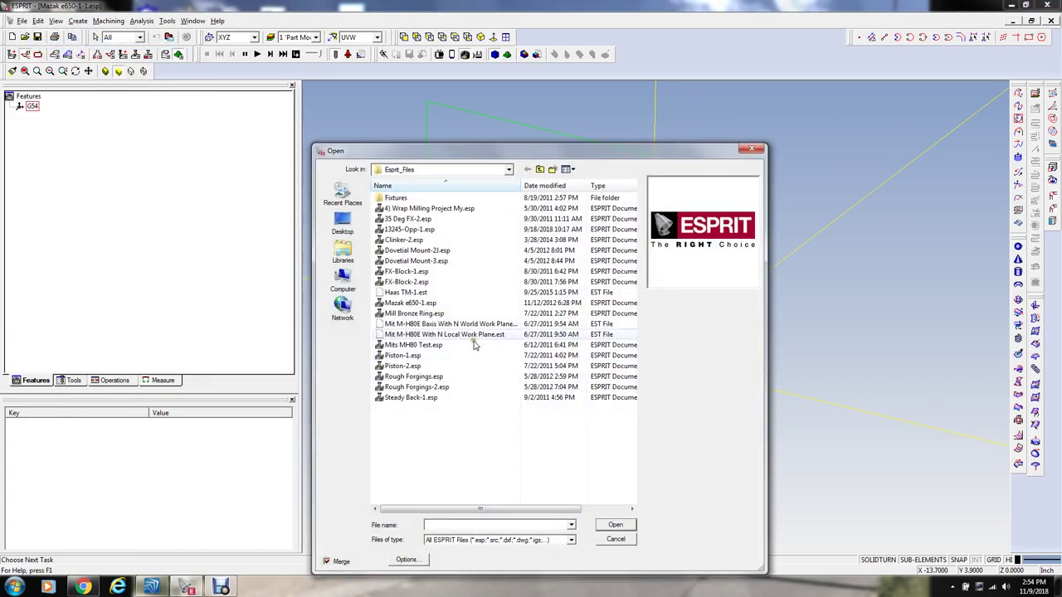
# Step: Merge Manrel Nut.sat from My Documents\CenterLine\090344-000 Rev U into the project
pyautogui.click(511, 169)
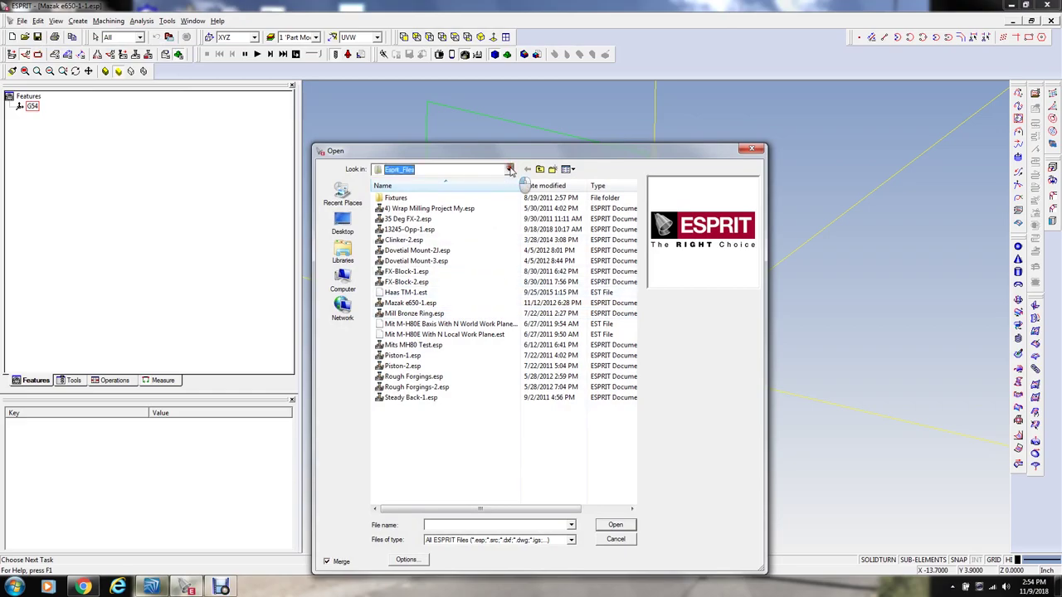
pyautogui.click(430, 227)
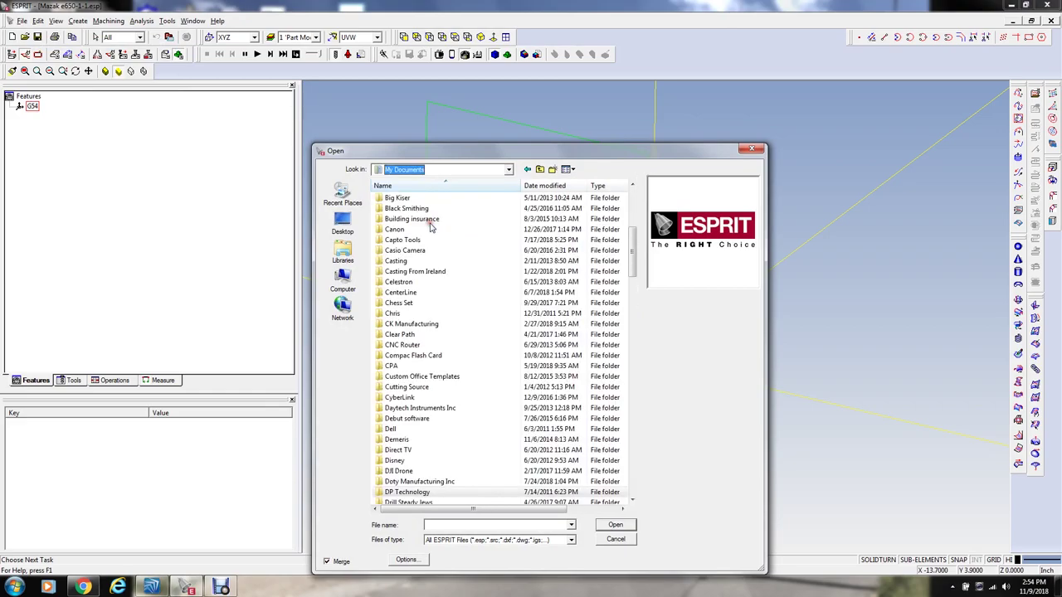
pyautogui.doubleClick(419, 282)
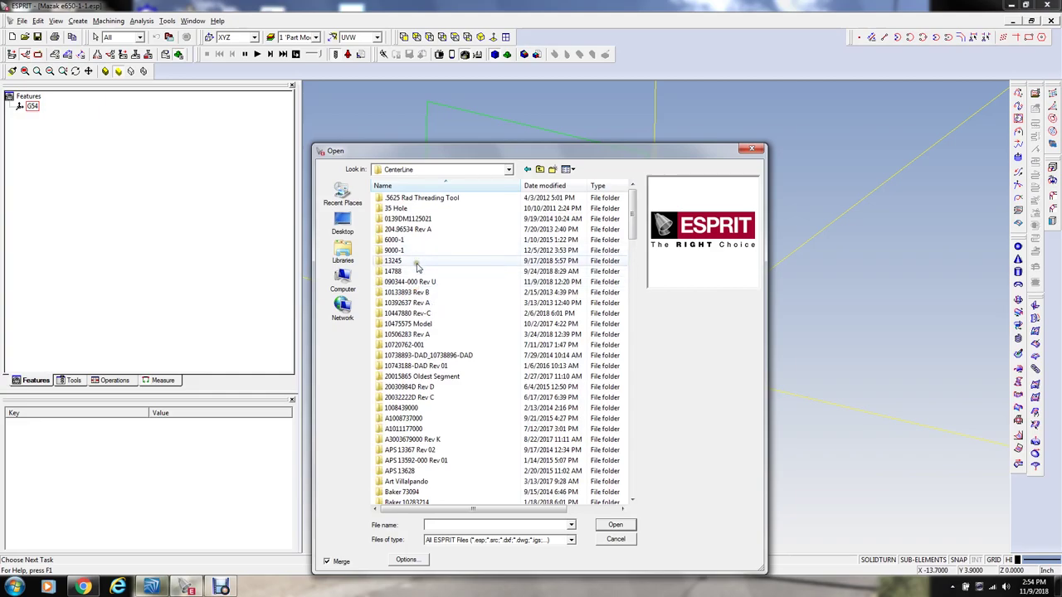
pyautogui.doubleClick(417, 282)
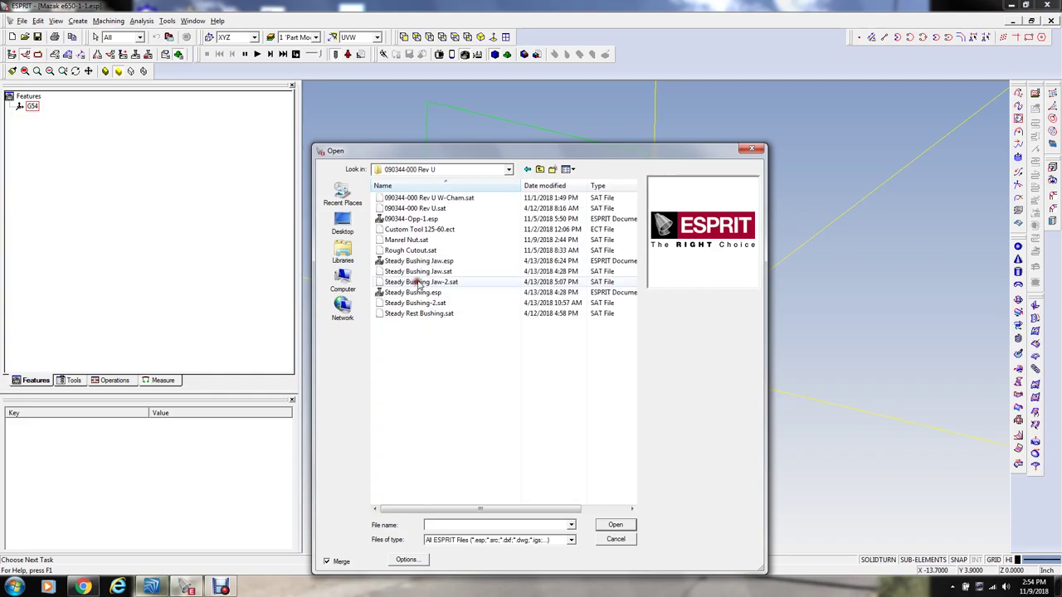
pyautogui.click(446, 241)
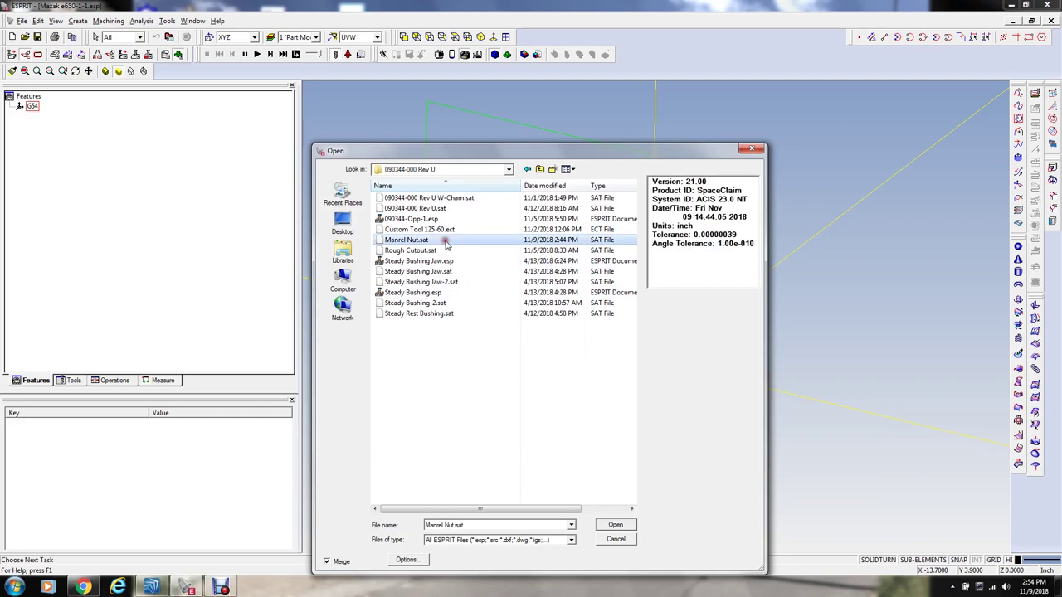
pyautogui.click(615, 526)
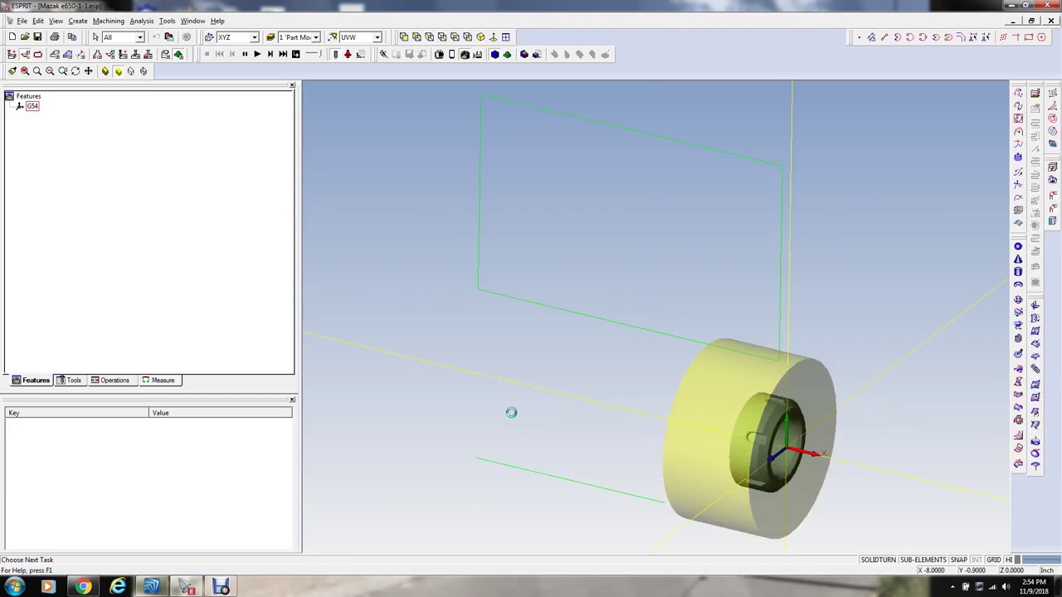
# Step: Frame the nut inside the bar stock and bring up the SolidTurn Machine Setup
pyautogui.moveTo(614, 363); pyautogui.dragTo(497, 279, button='middle')
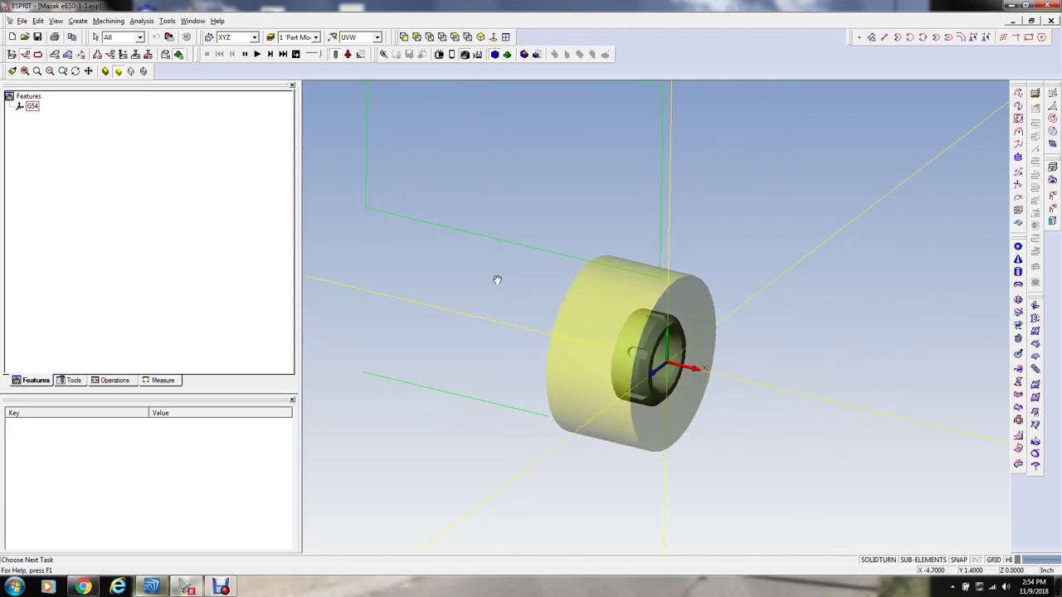
pyautogui.scroll(4, 598, 337)
pyautogui.moveTo(616, 322); pyautogui.dragTo(534, 232, button='middle')
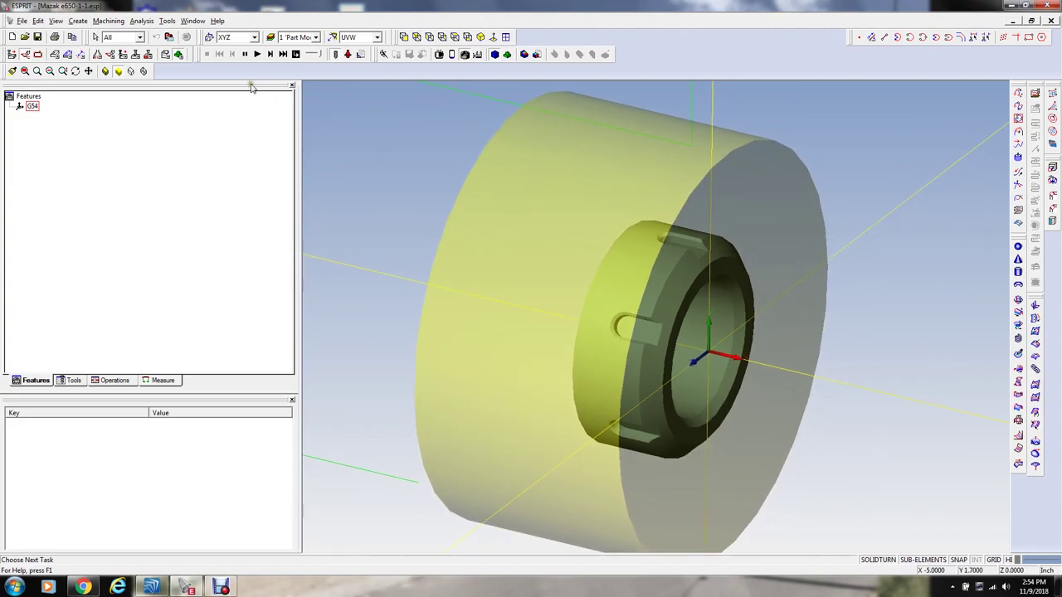
pyautogui.click(166, 55)
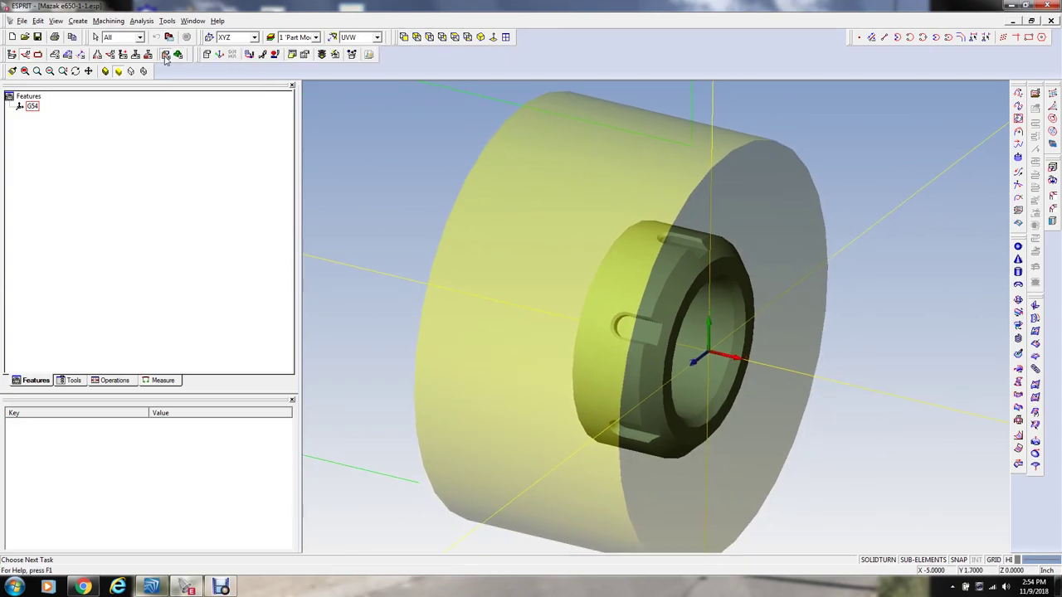
pyautogui.click(207, 55)
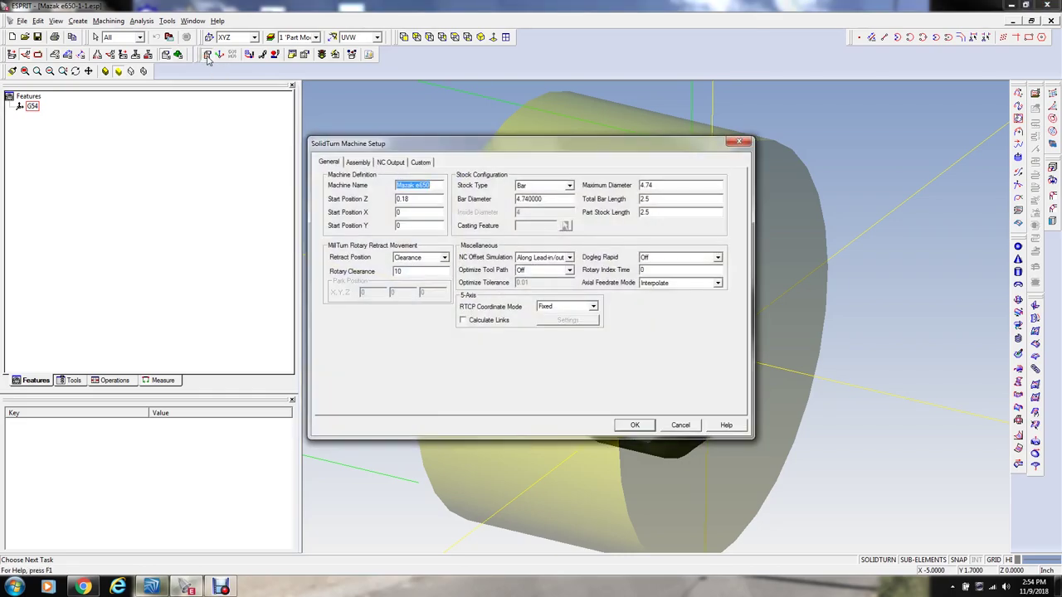
# Step: Set the bar diameter to about 2.525 and the stock Start Position Z to 0.03
pyautogui.doubleClick(676, 190)
pyautogui.press('Tab')
pyautogui.moveTo(554, 197); pyautogui.dragTo(490, 197)
pyautogui.write('2.525')
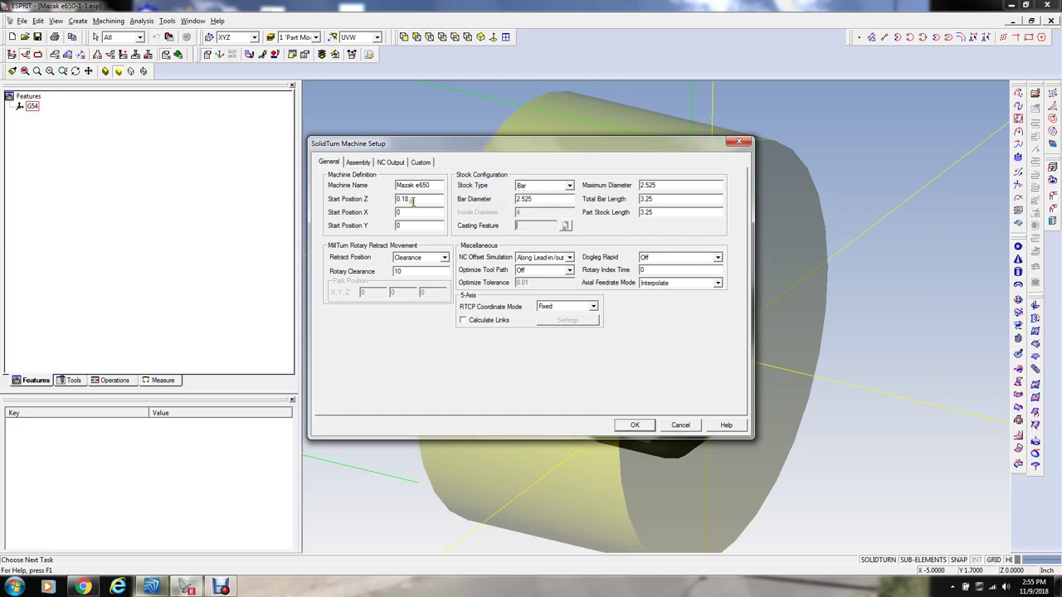
pyautogui.moveTo(419, 200); pyautogui.dragTo(373, 201)
# Step: Set MainSpindle-1 Home Position Z to -15 on the Assembly tab and confirm
pyautogui.click(358, 162)
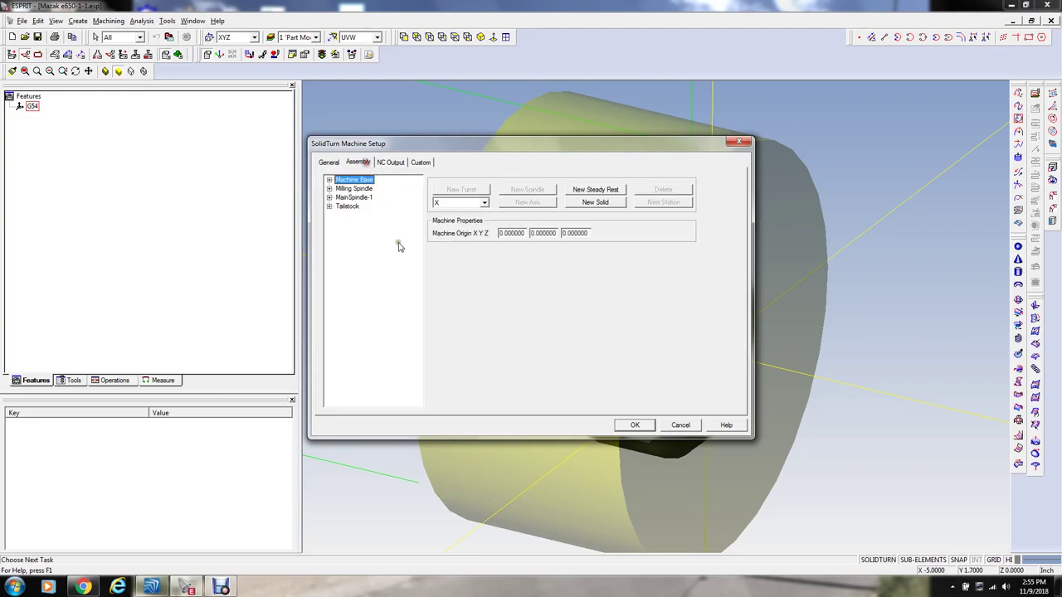
pyautogui.click(347, 207)
pyautogui.click(354, 198)
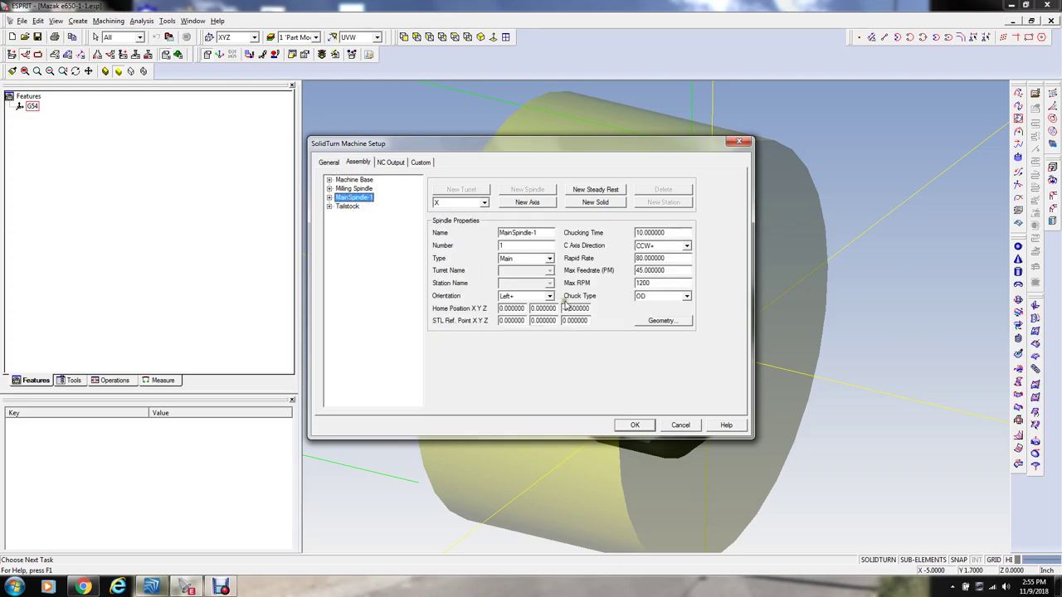
pyautogui.doubleClick(588, 308)
pyautogui.write('-15.0')
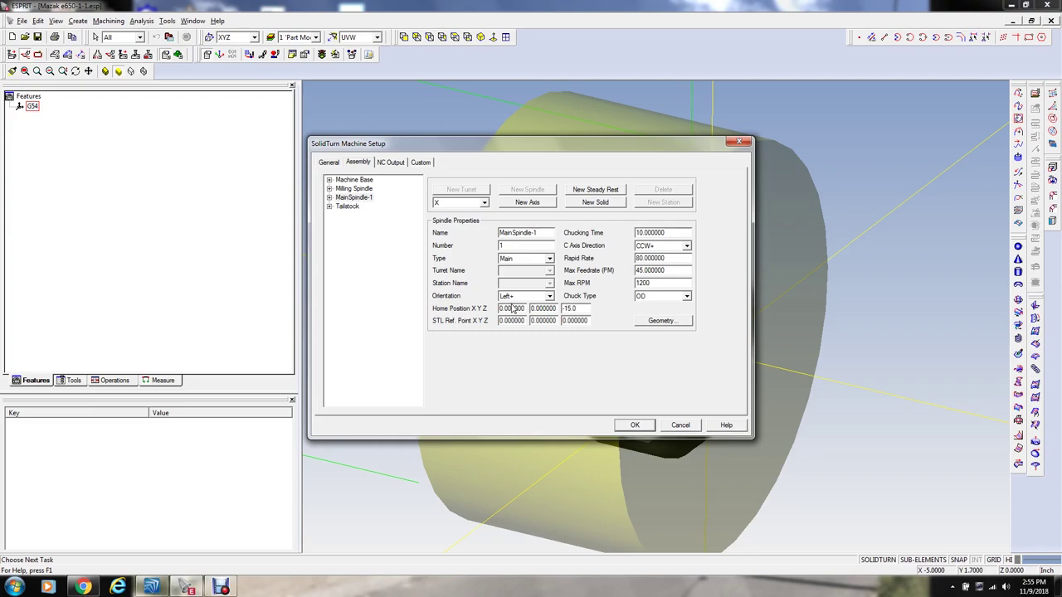
pyautogui.press('Return')
pyautogui.scroll(-5, 706, 445)
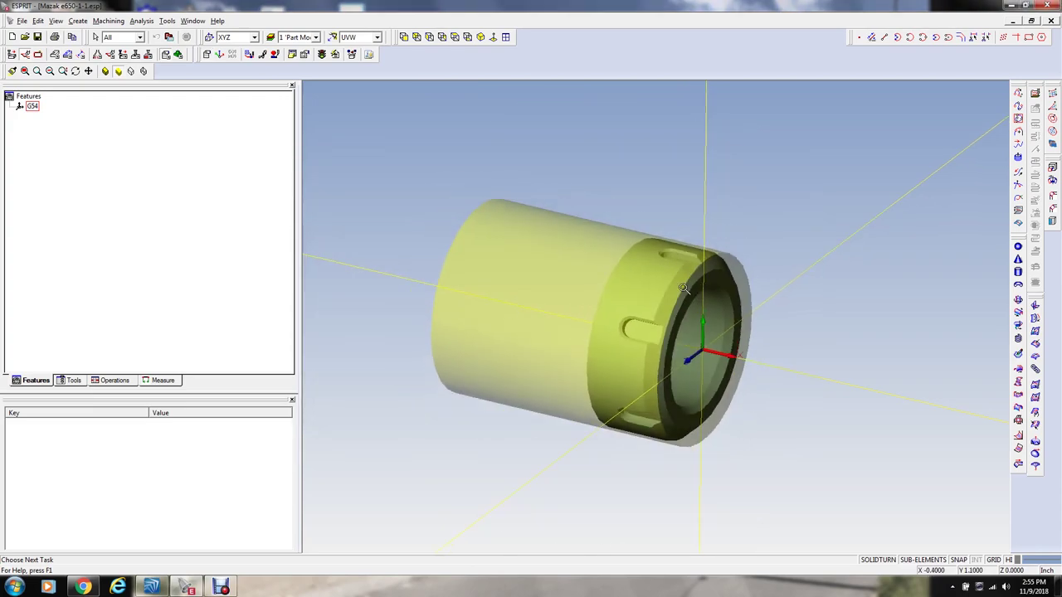
# Step: Play the simulation, turn off Table/Spindle Visibility, zoom in, then stop it
pyautogui.moveTo(706, 446); pyautogui.dragTo(758, 457, button='middle')
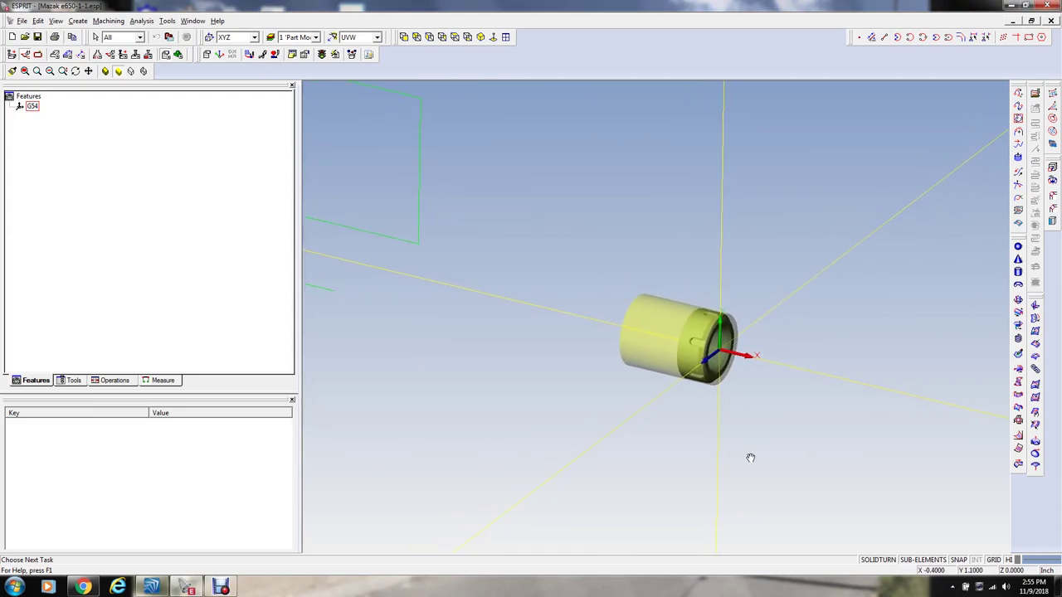
pyautogui.click(178, 54)
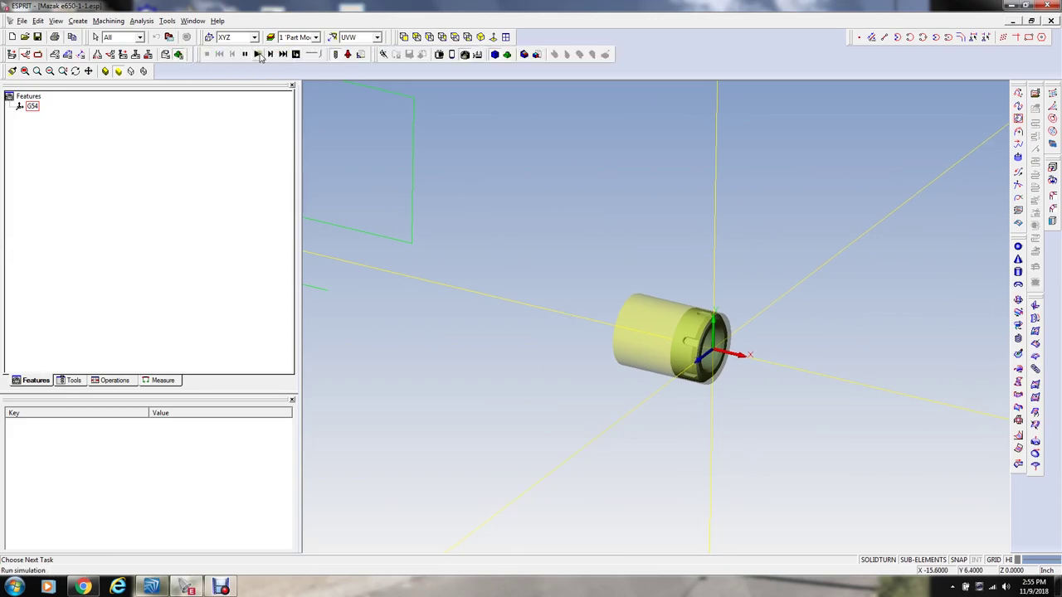
pyautogui.click(269, 54)
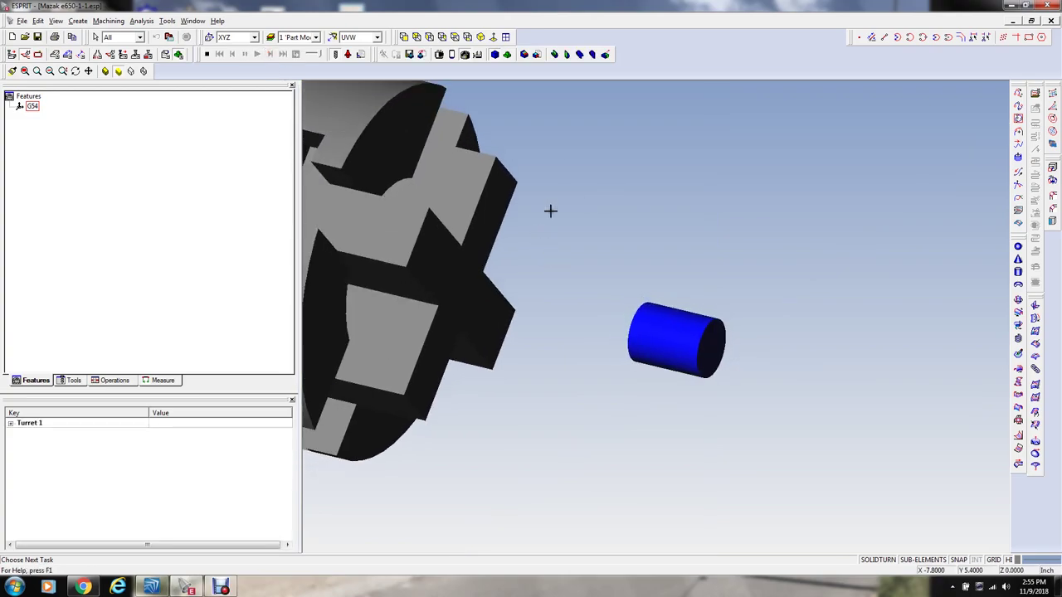
pyautogui.click(464, 55)
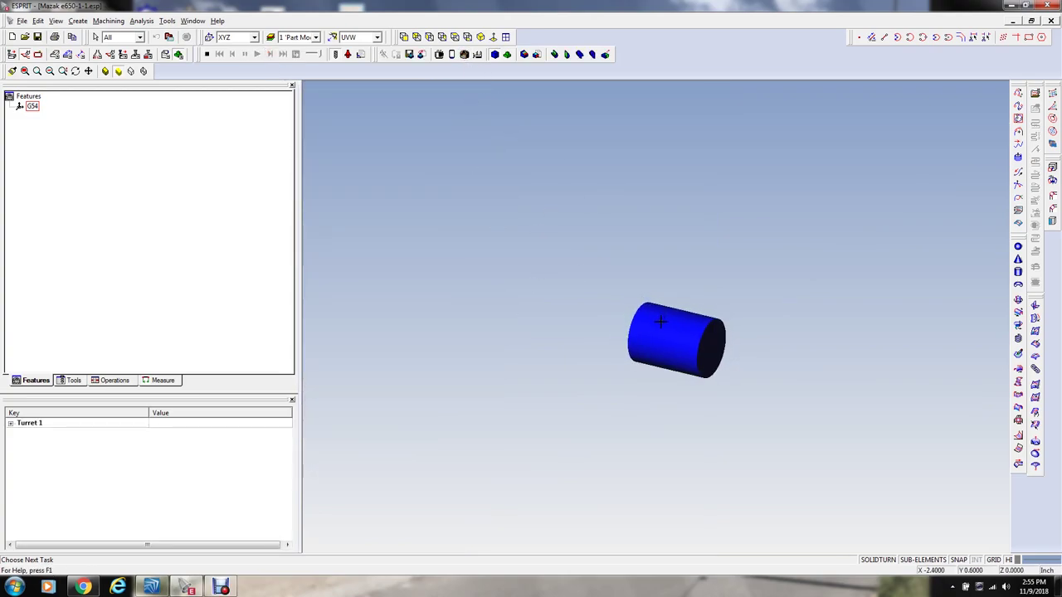
pyautogui.scroll(3, 723, 350)
pyautogui.scroll(3, 713, 348)
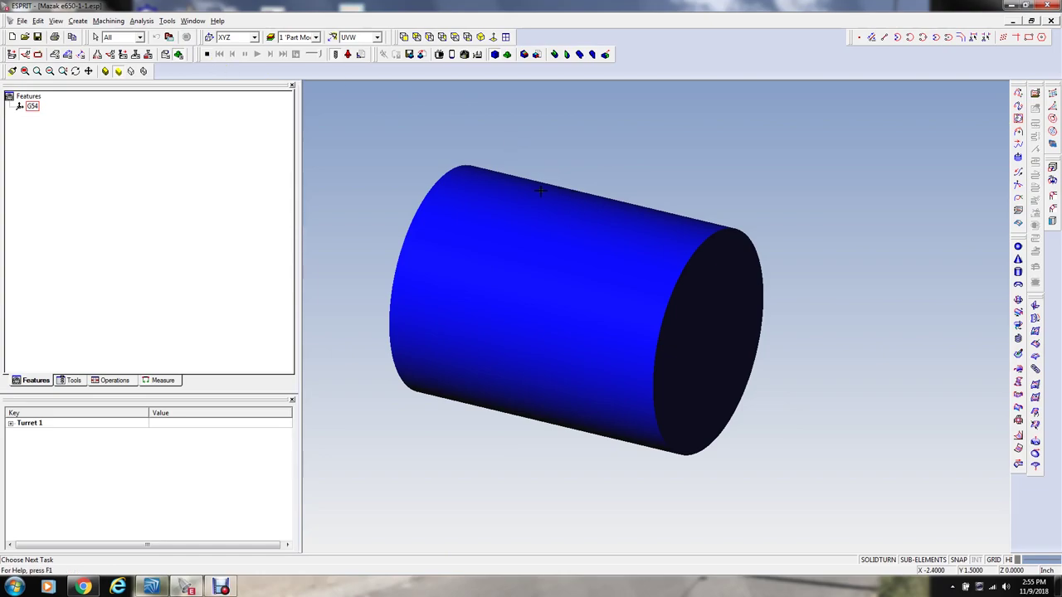
pyautogui.click(208, 55)
# Step: Uncheck Lathe Stock and Spindles on the View > Masks Details tab
pyautogui.rightClick(433, 133)
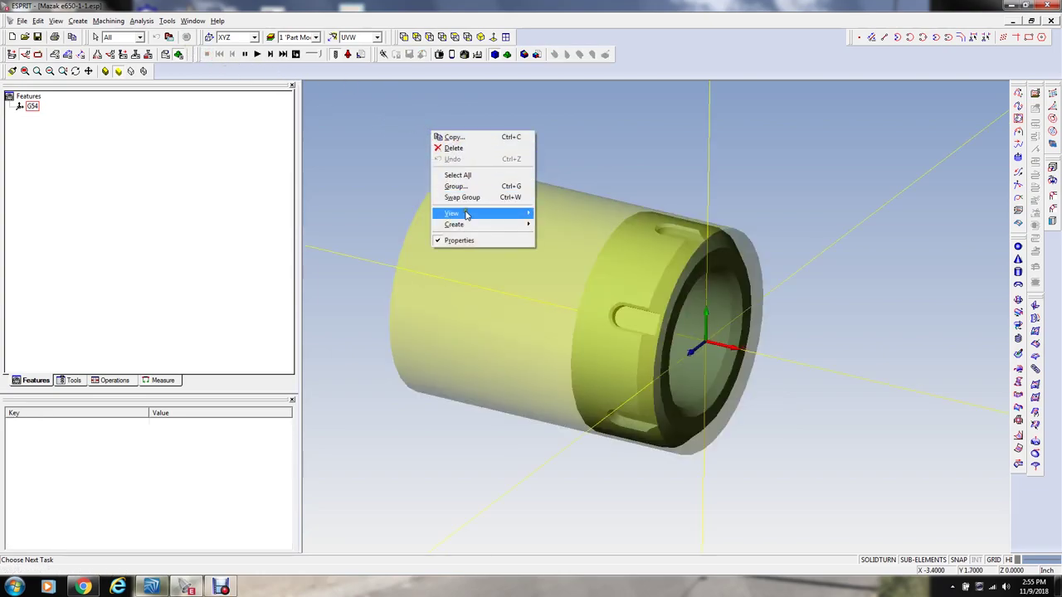
pyautogui.moveTo(466, 214)
pyautogui.click(557, 298)
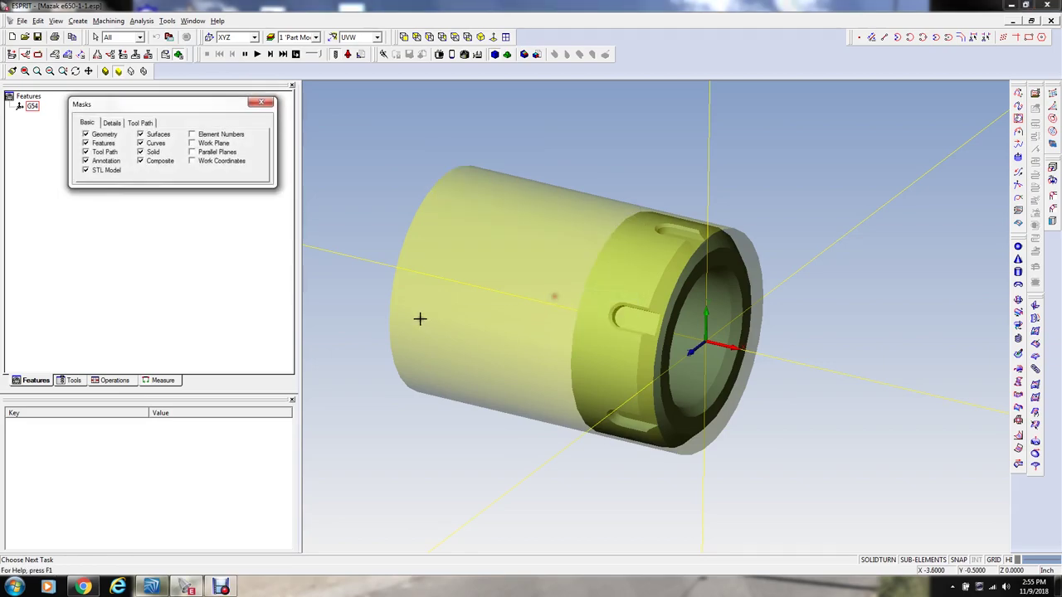
pyautogui.click(111, 122)
pyautogui.click(140, 152)
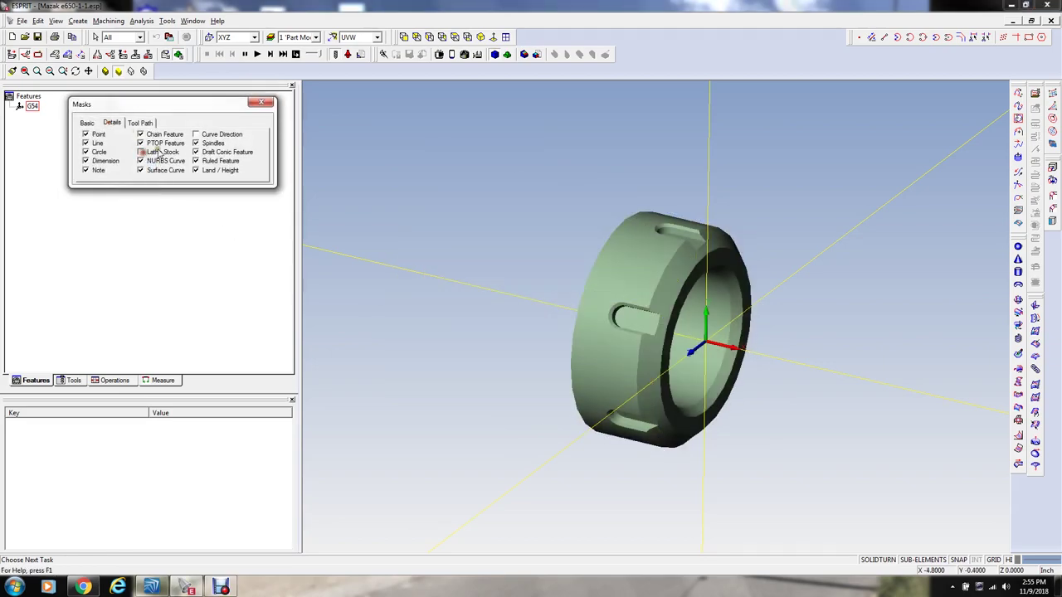
pyautogui.click(196, 143)
pyautogui.click(260, 103)
pyautogui.scroll(-1, 701, 274)
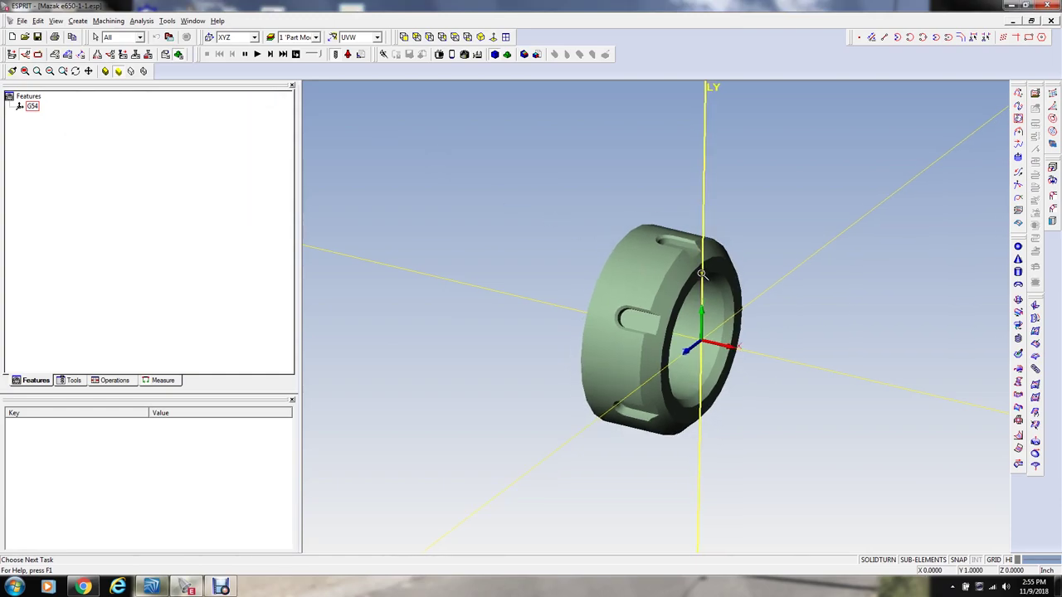
pyautogui.scroll(3, 701, 274)
pyautogui.scroll(1, 588, 329)
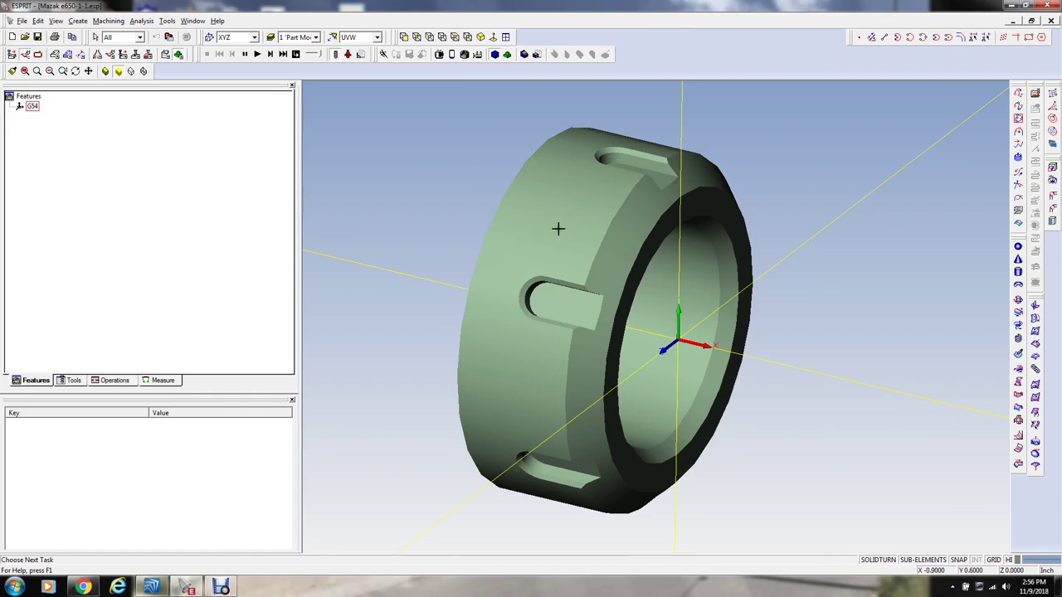
# Step: Make layer 2 'Part Wire' the current layer
pyautogui.click(270, 37)
pyautogui.click(93, 190)
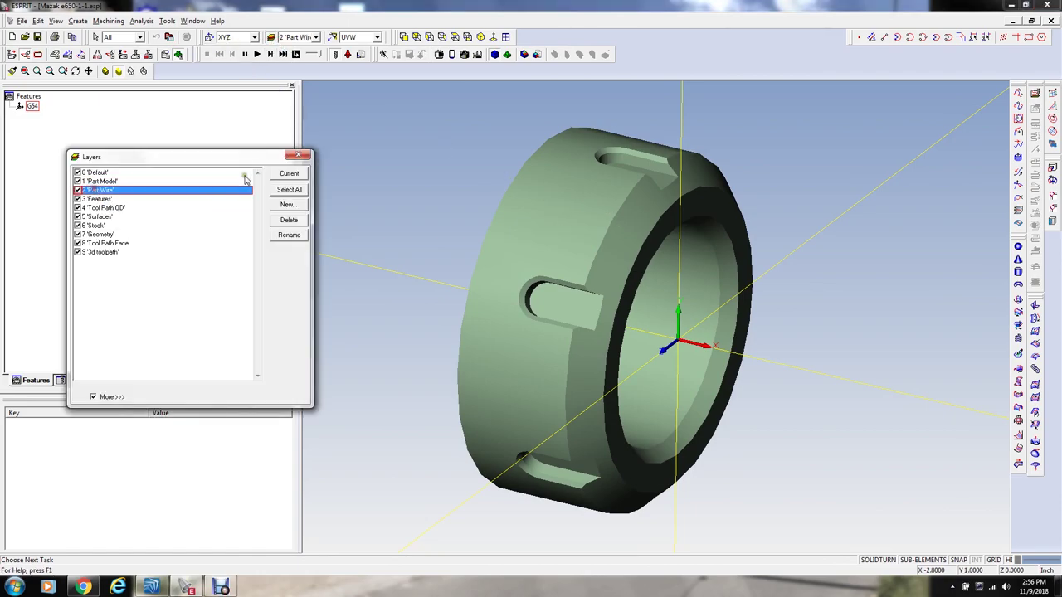
pyautogui.click(299, 155)
pyautogui.rightClick(341, 159)
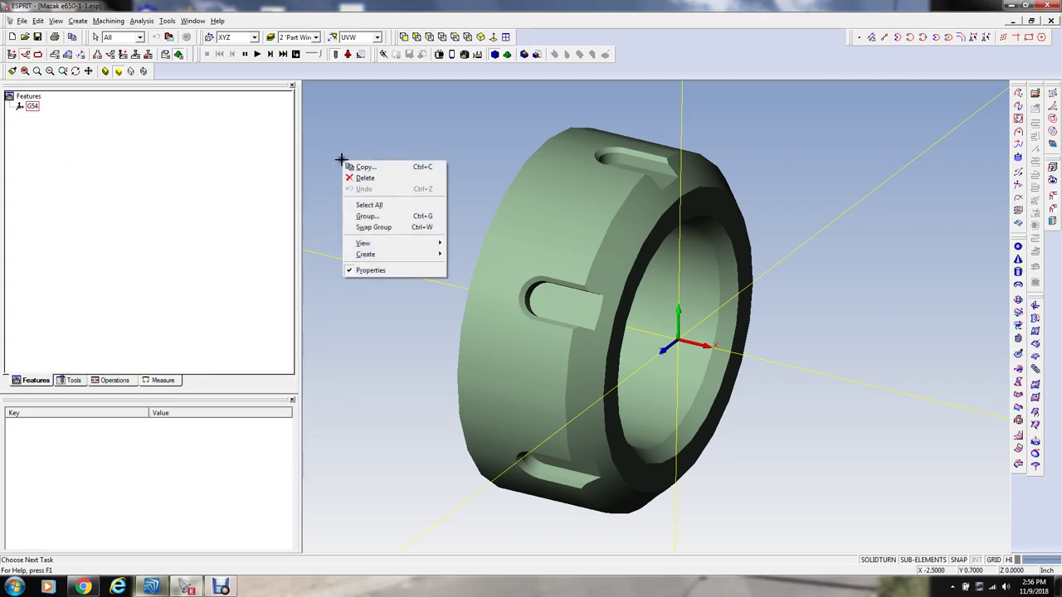
pyautogui.click(368, 147)
# Step: Smash the nut solid into wireframe only, with surfaces off and tolerance set
pyautogui.click(564, 219)
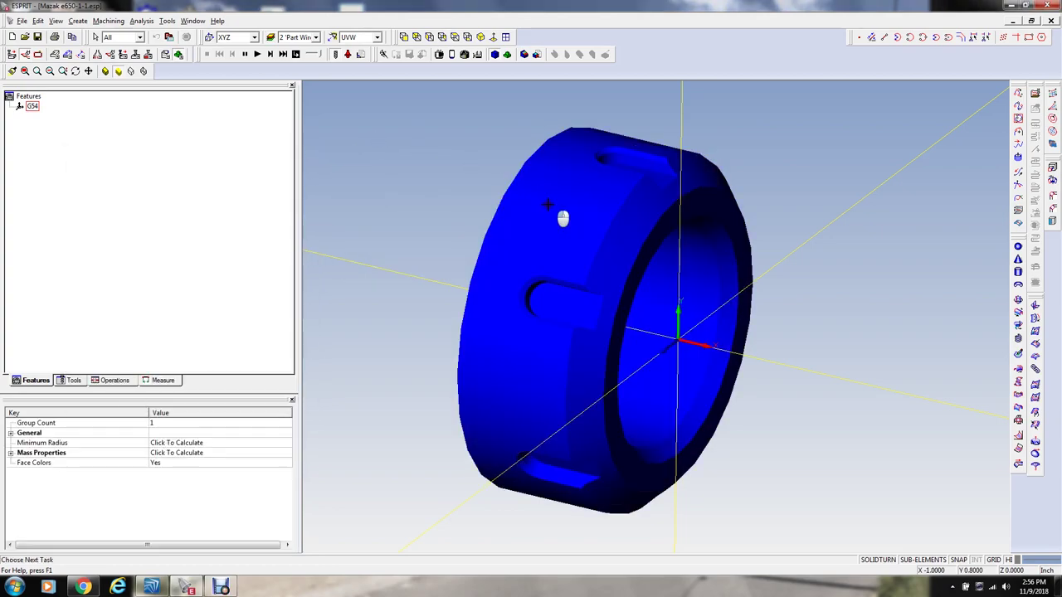
pyautogui.rightClick(395, 148)
pyautogui.click(417, 155)
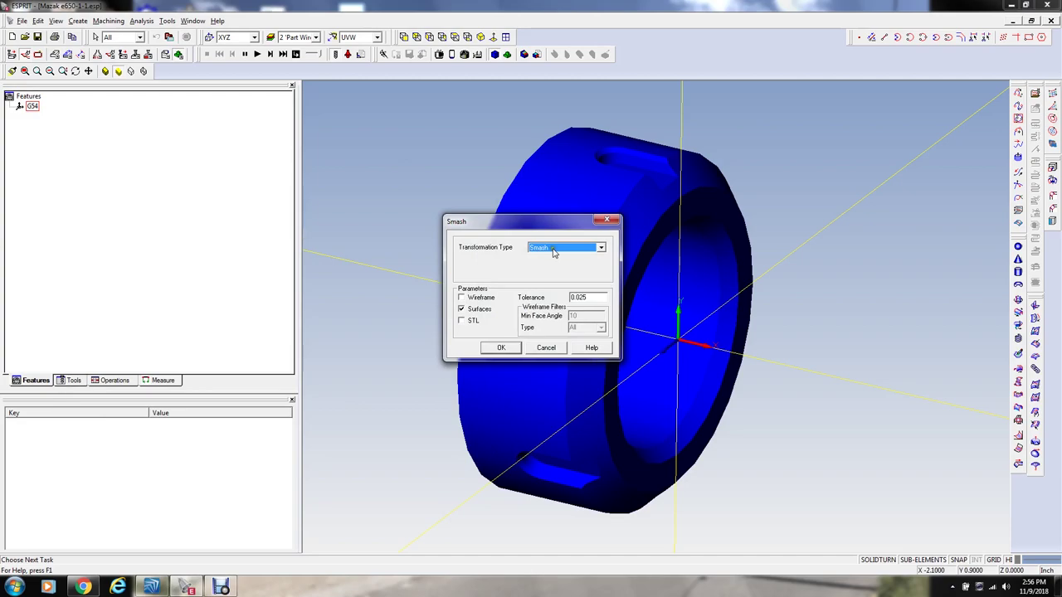
pyautogui.click(461, 297)
pyautogui.click(462, 309)
pyautogui.doubleClick(578, 297)
pyautogui.press('Return')
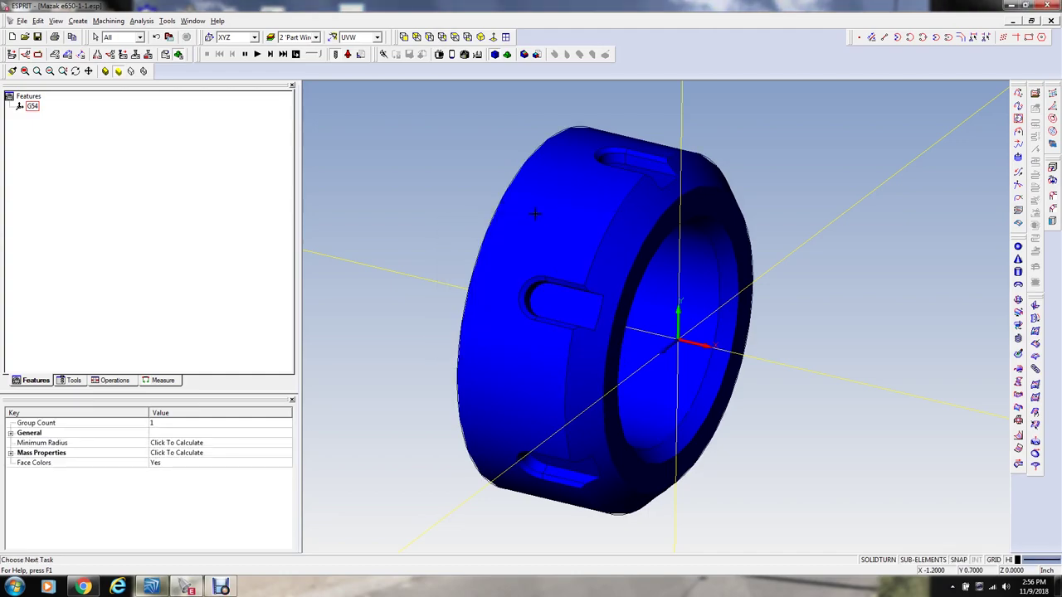
pyautogui.click(474, 189)
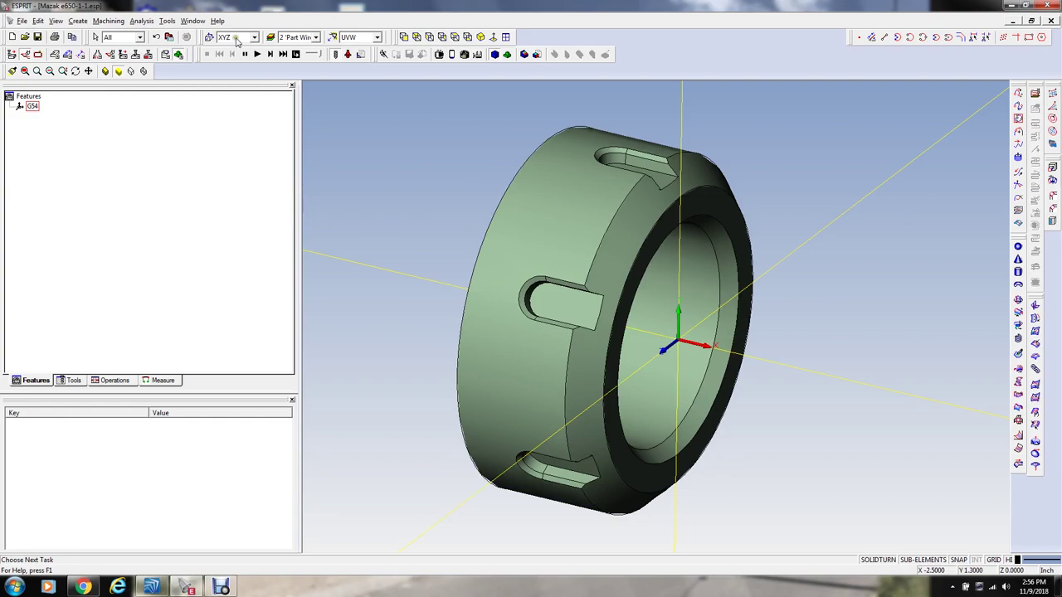
# Step: Hide and reshow the Part Model layer to check the wireframe edges
pyautogui.click(271, 36)
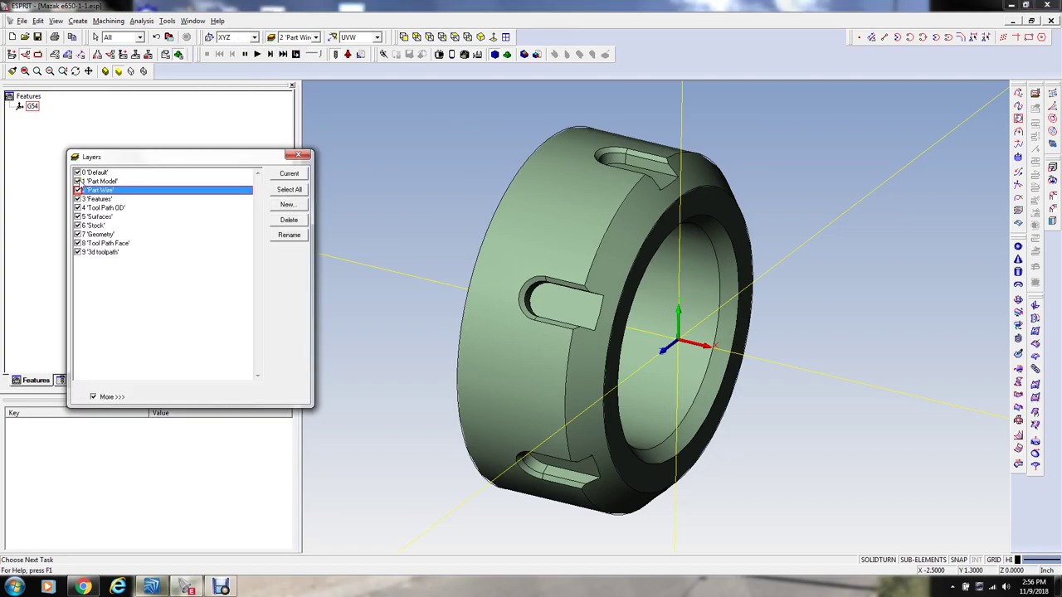
pyautogui.click(78, 181)
pyautogui.click(78, 181)
# Step: Make 7 'Geometry' the current layer and start a Turning Profile feature
pyautogui.click(97, 234)
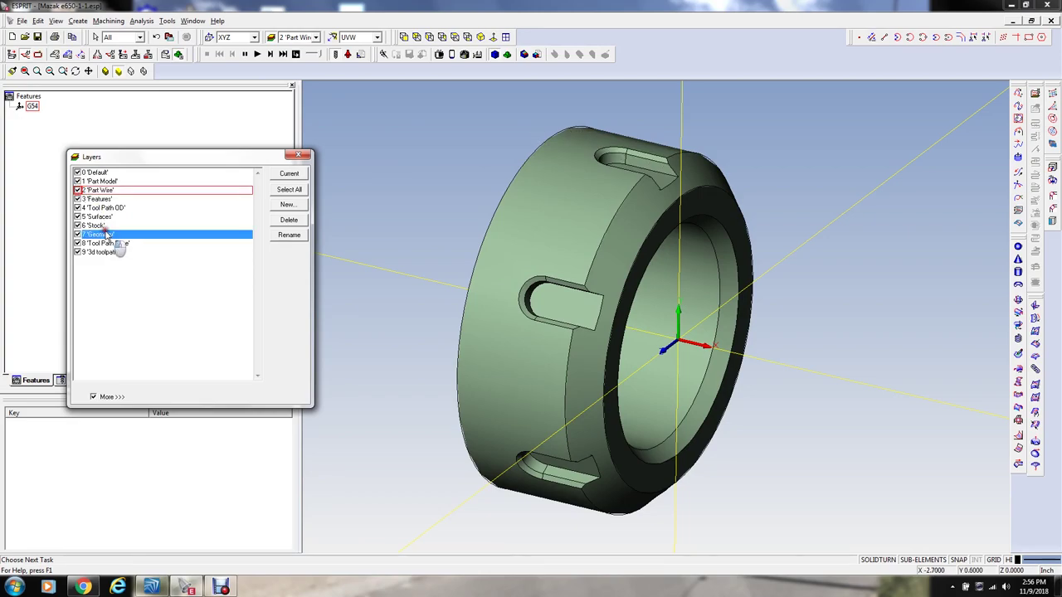
pyautogui.click(298, 155)
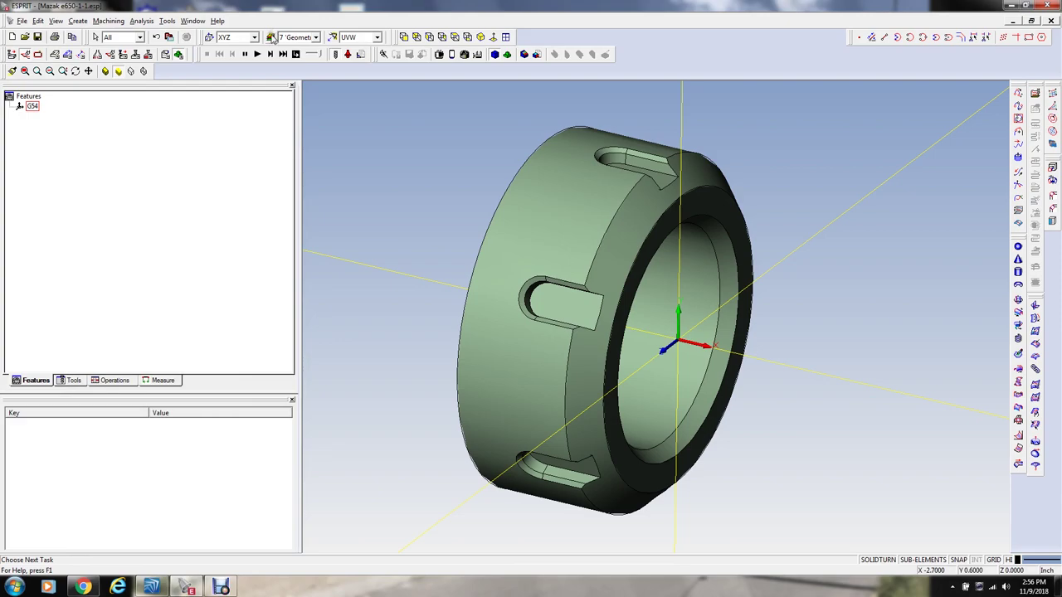
pyautogui.click(66, 56)
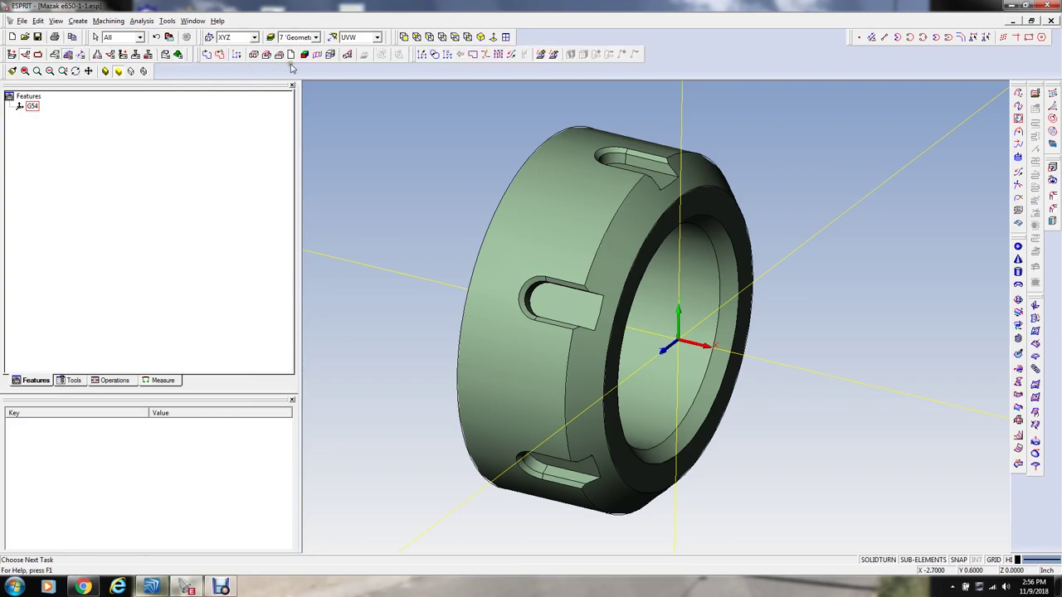
pyautogui.click(349, 55)
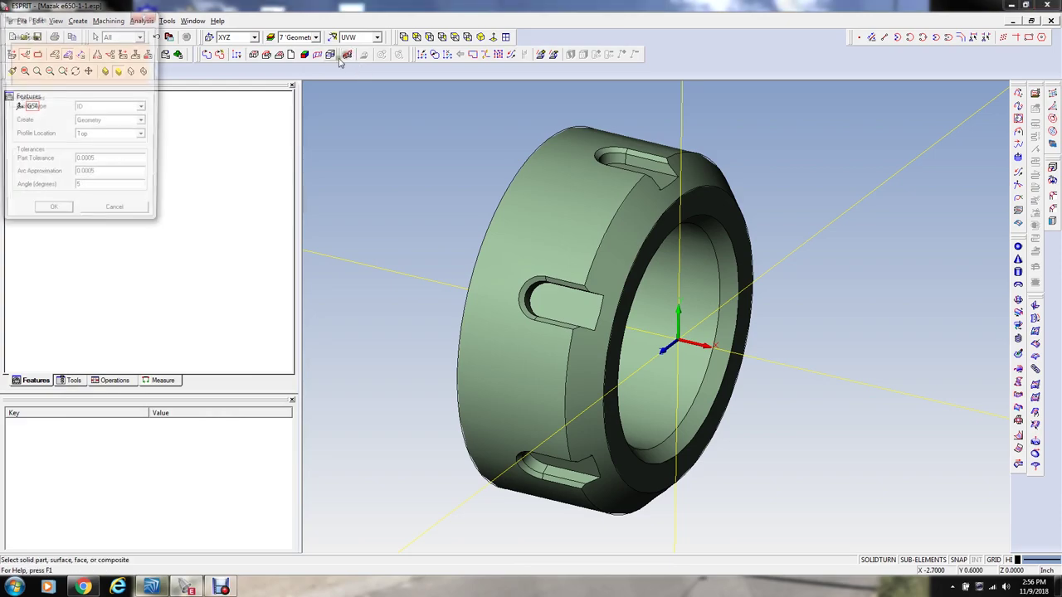
# Step: Generate a Full turning profile of the nut body with 0.0001 part and arc tolerances
pyautogui.click(544, 198)
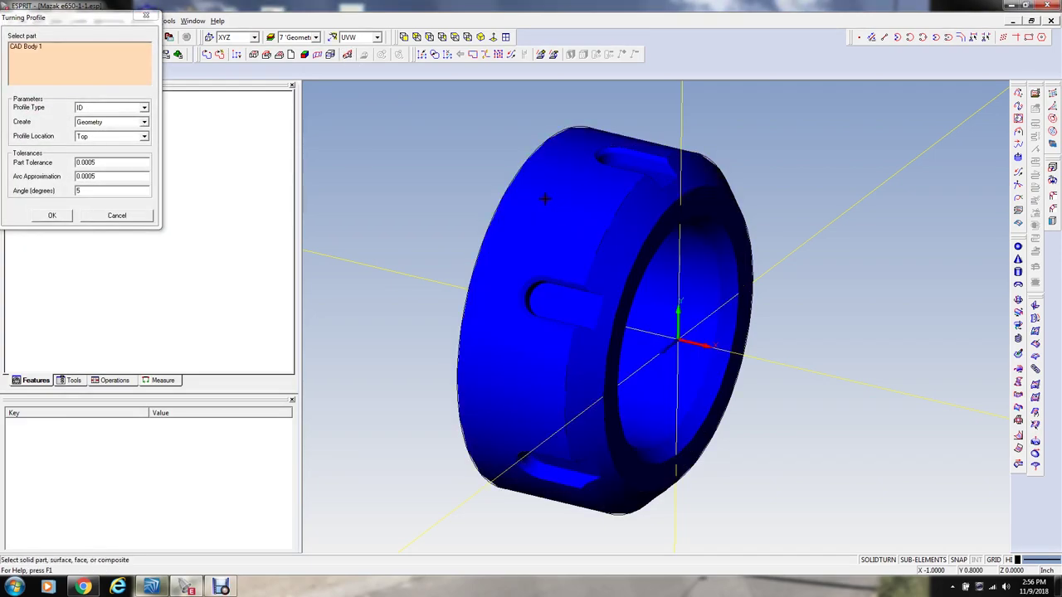
pyautogui.click(112, 109)
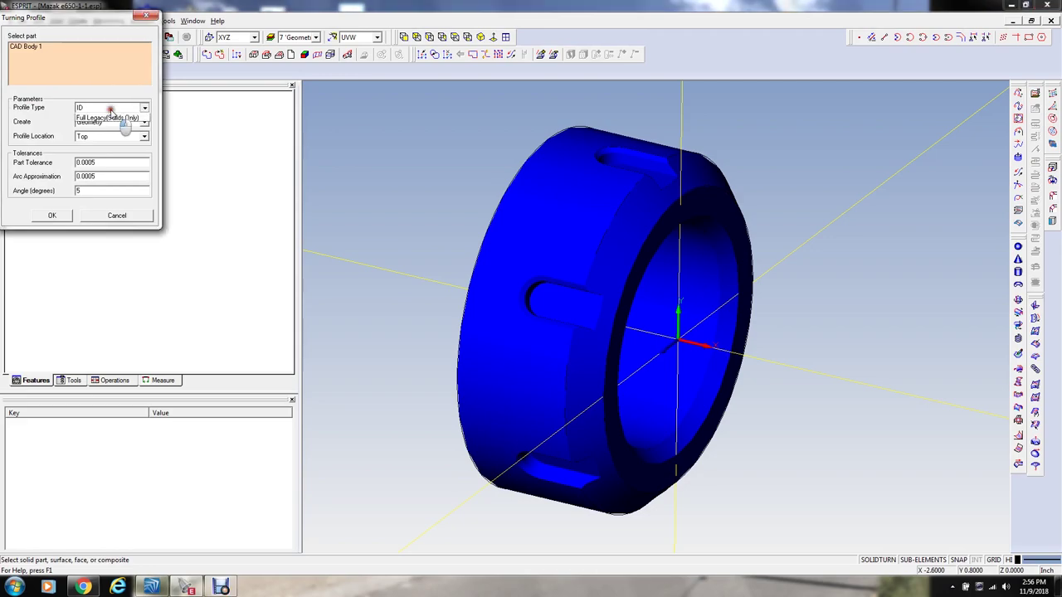
pyautogui.click(120, 133)
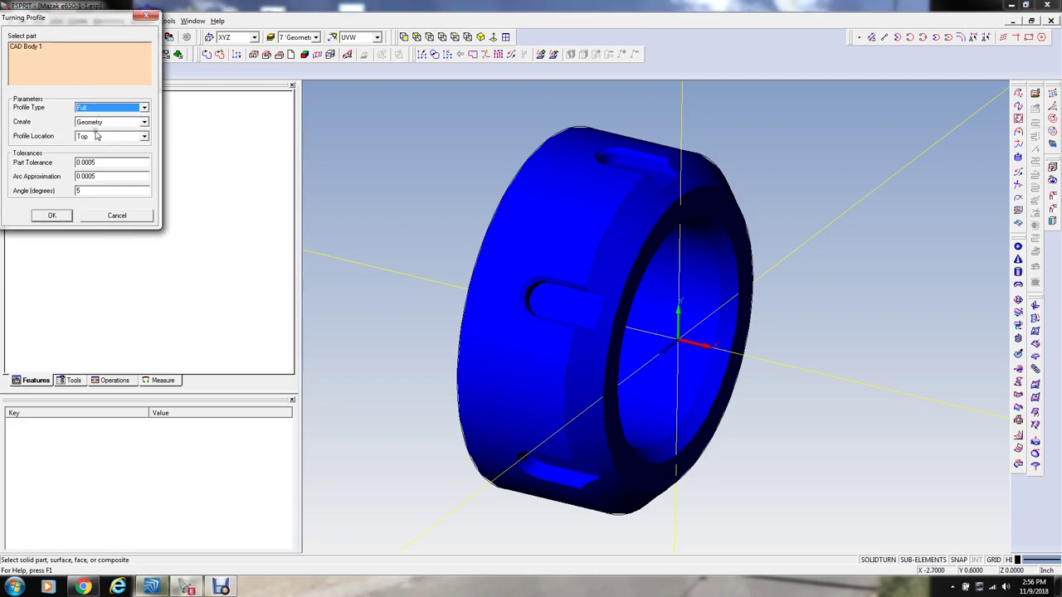
pyautogui.doubleClick(117, 164)
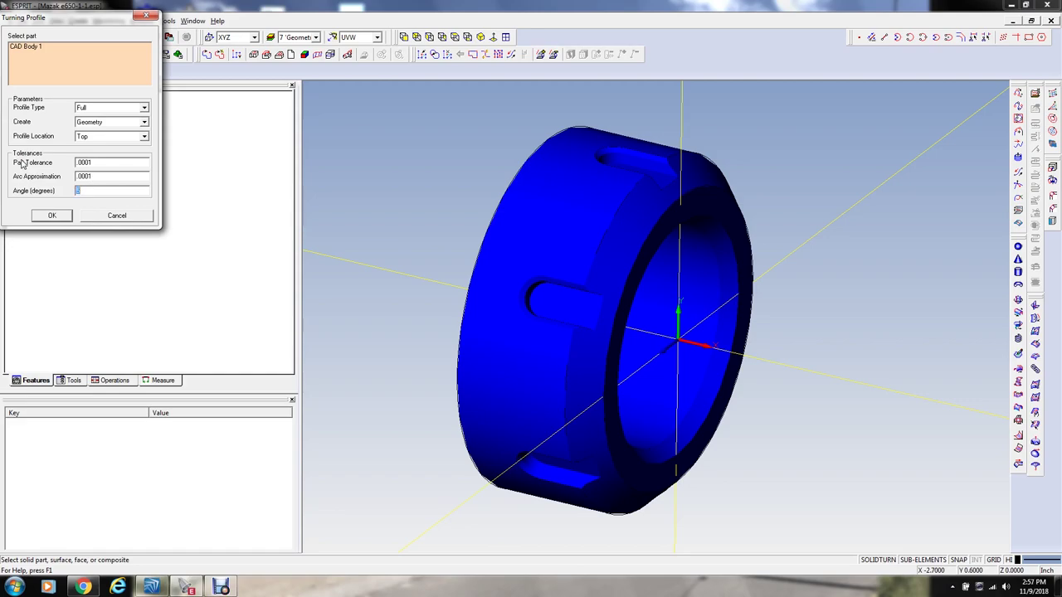
pyautogui.click(60, 216)
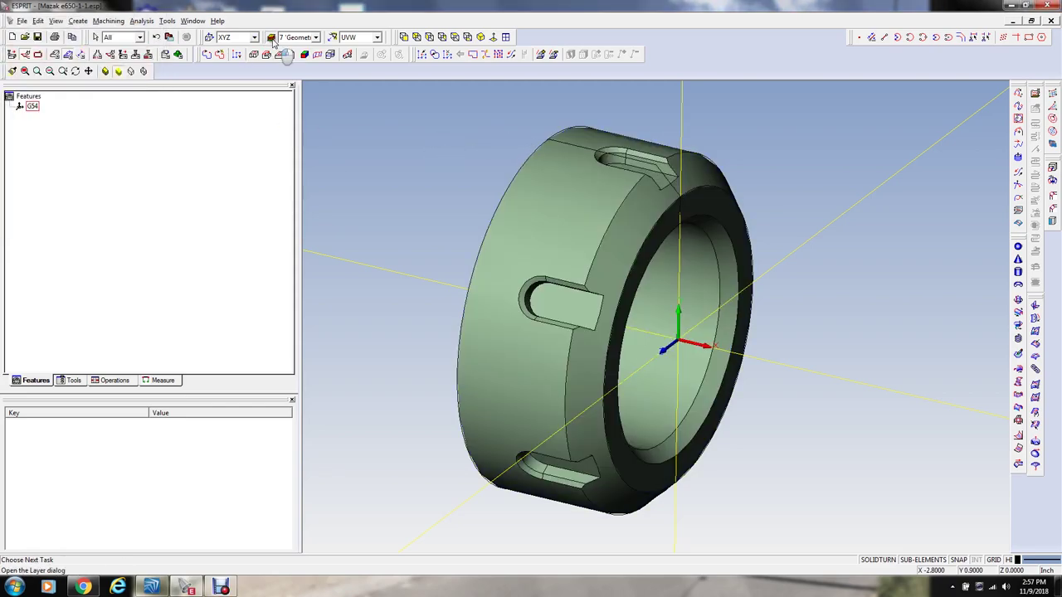
# Step: Turn off the 1 'Part Model' and 2 'Part Wire' layers, leaving only the profile outline
pyautogui.click(271, 37)
pyautogui.click(77, 181)
pyautogui.click(77, 190)
pyautogui.moveTo(455, 204); pyautogui.dragTo(501, 185, button='middle')
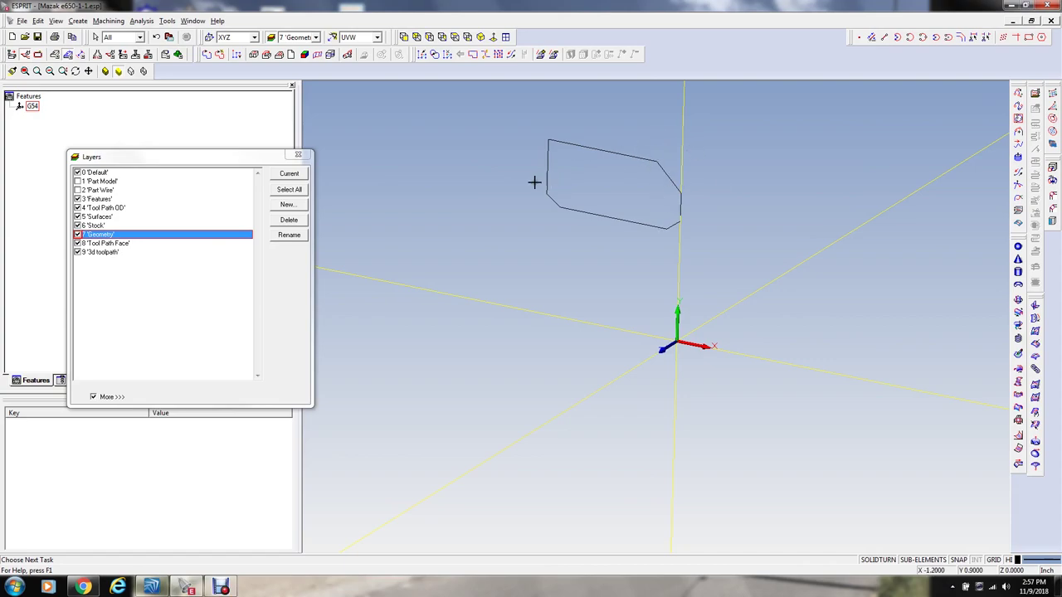
pyautogui.click(307, 159)
pyautogui.scroll(2, 651, 130)
pyautogui.scroll(2, 651, 131)
pyautogui.scroll(-1, 794, 235)
pyautogui.scroll(-1, 668, 186)
pyautogui.scroll(-1, 668, 186)
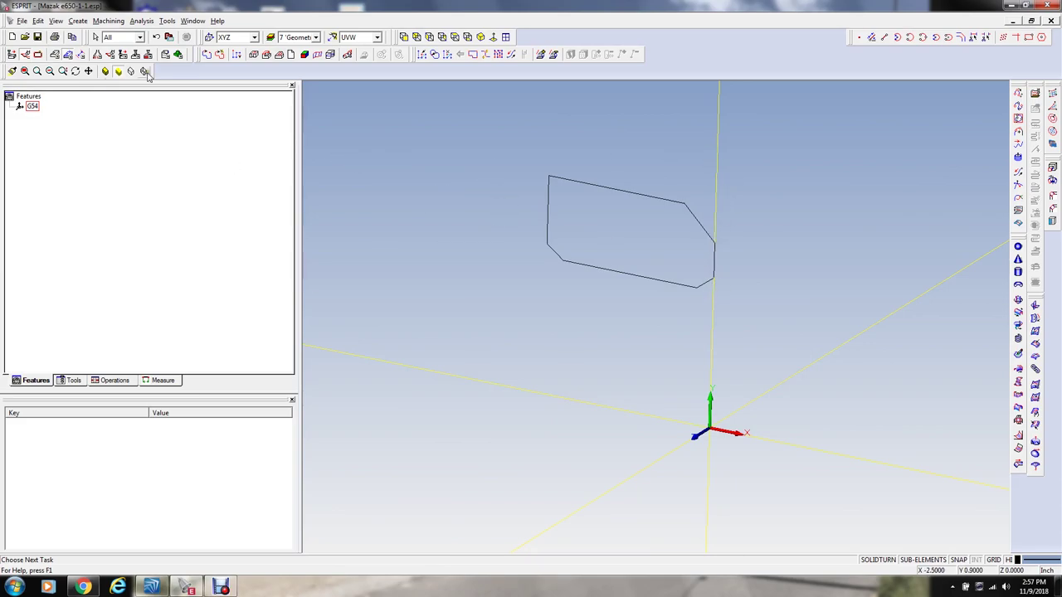
# Step: Manually chain a line from the profile's right corner down to the origin
pyautogui.click(207, 56)
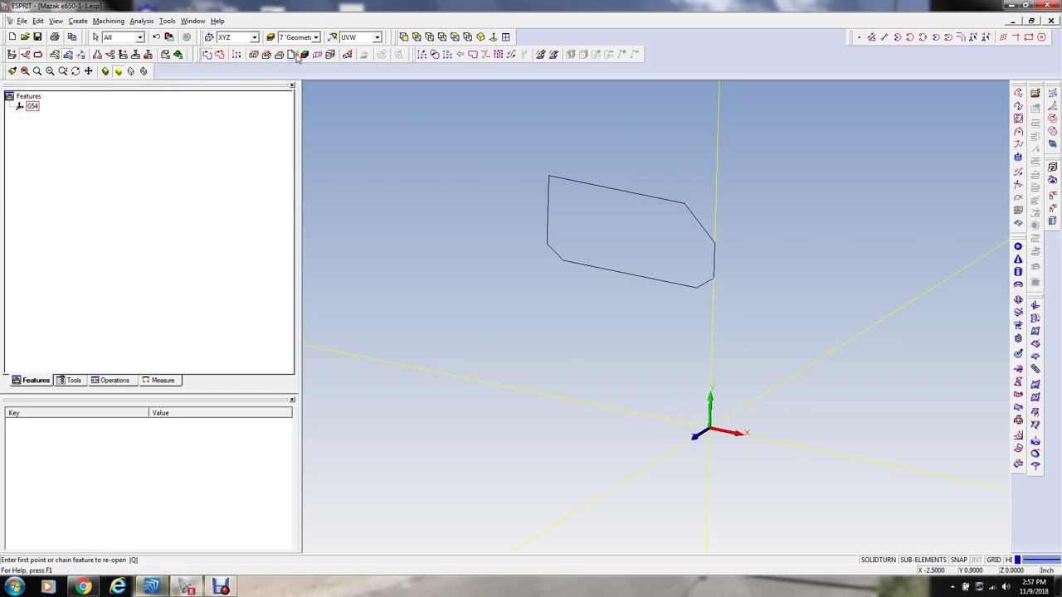
pyautogui.click(715, 240)
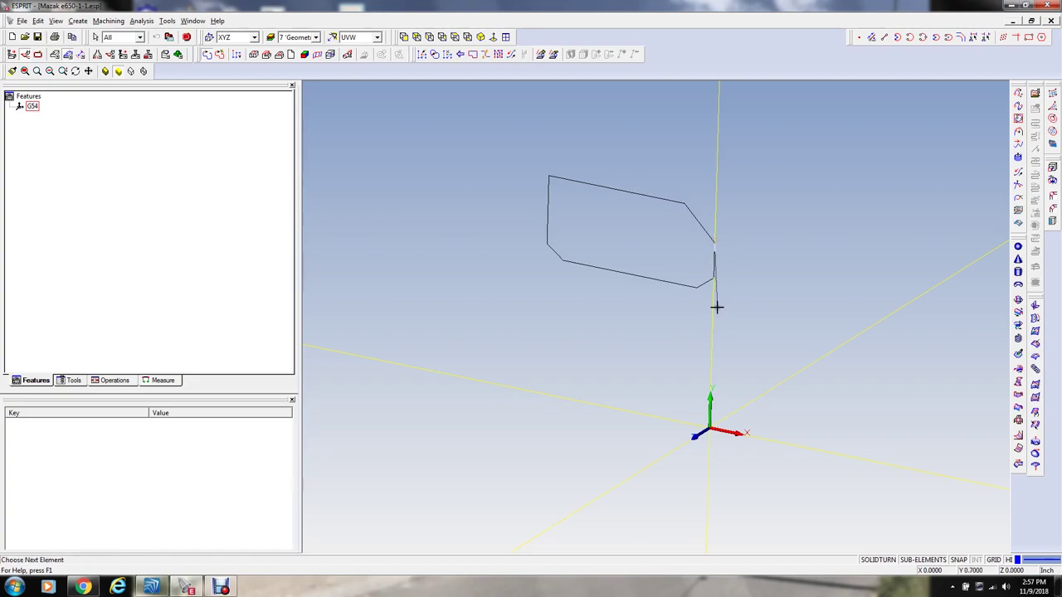
pyautogui.click(707, 425)
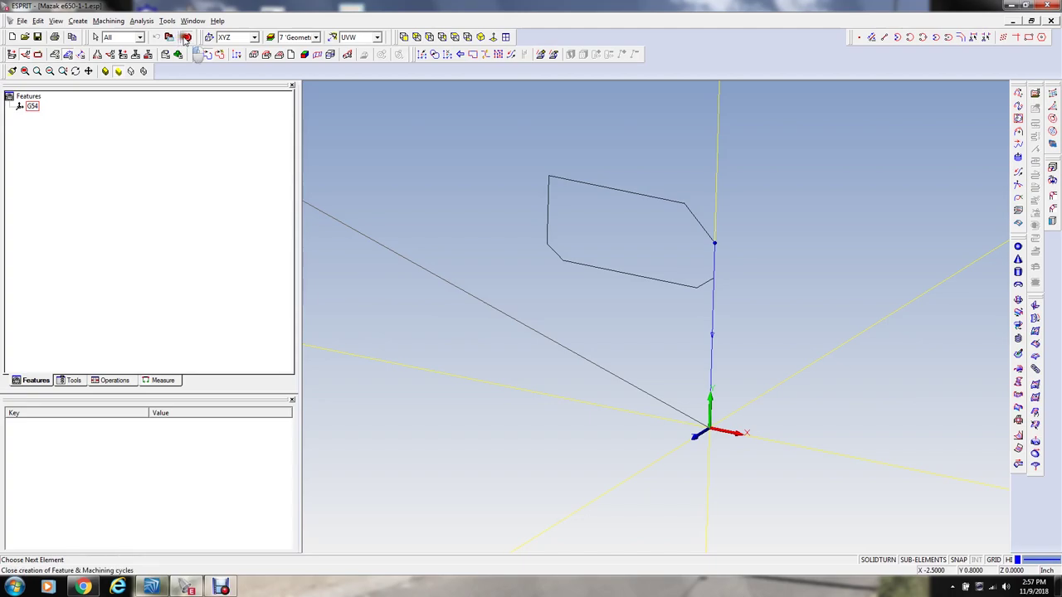
pyautogui.click(186, 37)
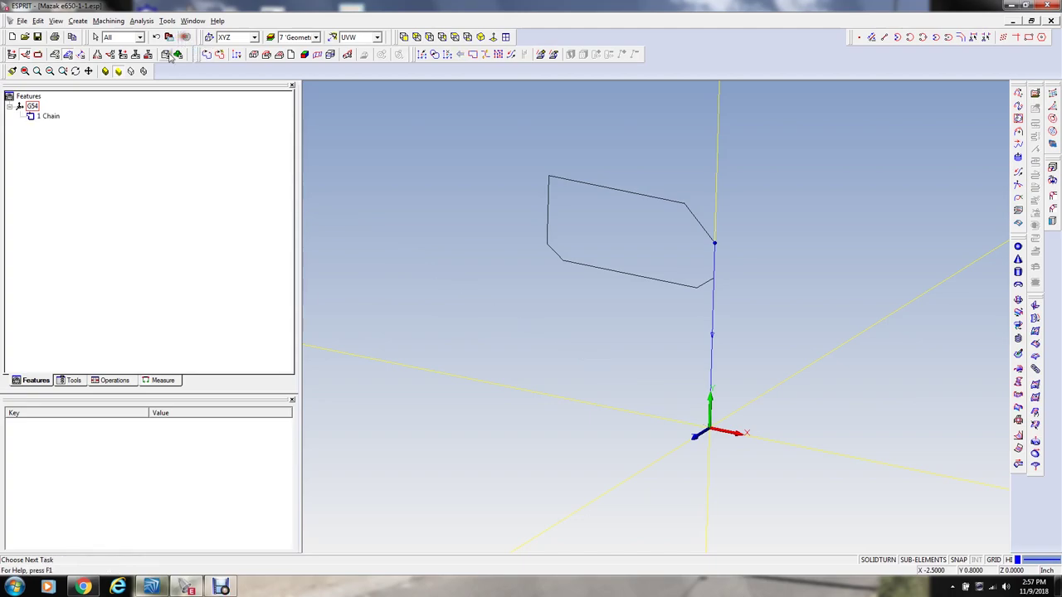
# Step: Rename the new chain feature to '1 Chain Face'
pyautogui.click(53, 119)
pyautogui.rightClick(55, 122)
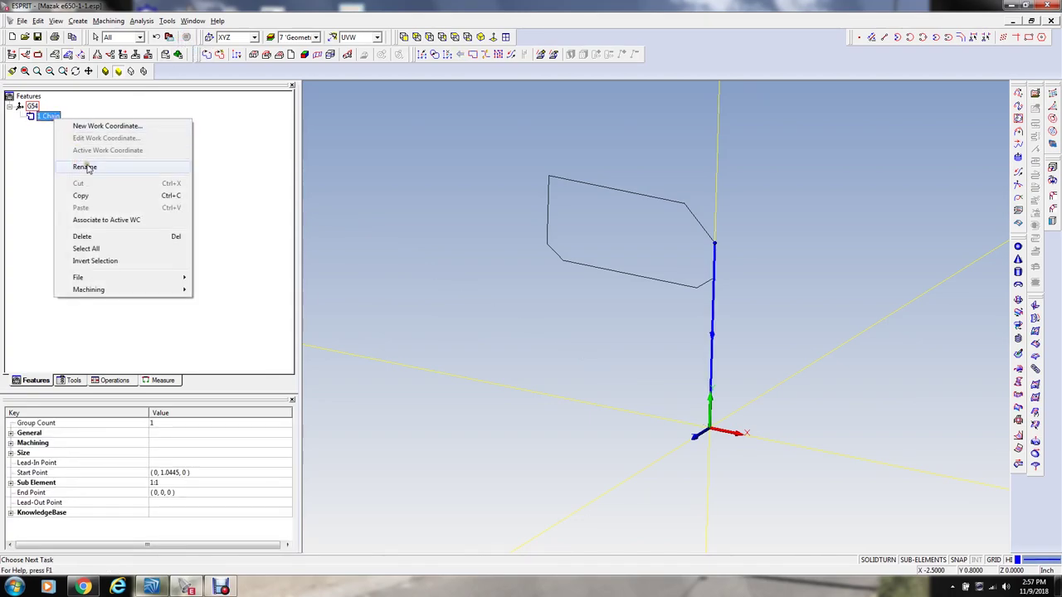
pyautogui.click(85, 167)
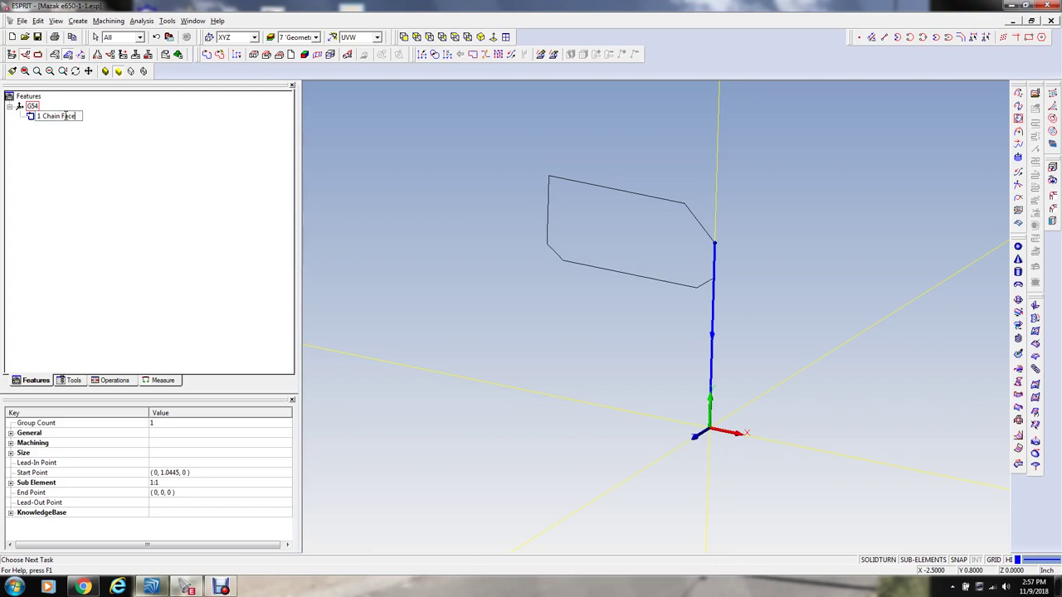
pyautogui.press('Return')
pyautogui.click(498, 266)
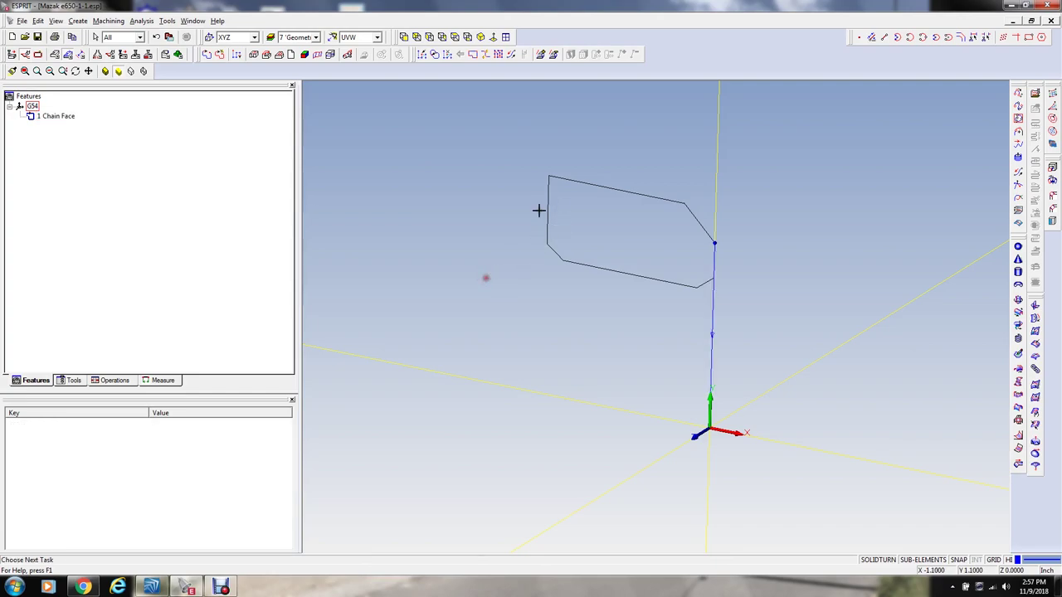
# Step: Manually chain from the right corner along the chamfer and top edge
pyautogui.click(208, 55)
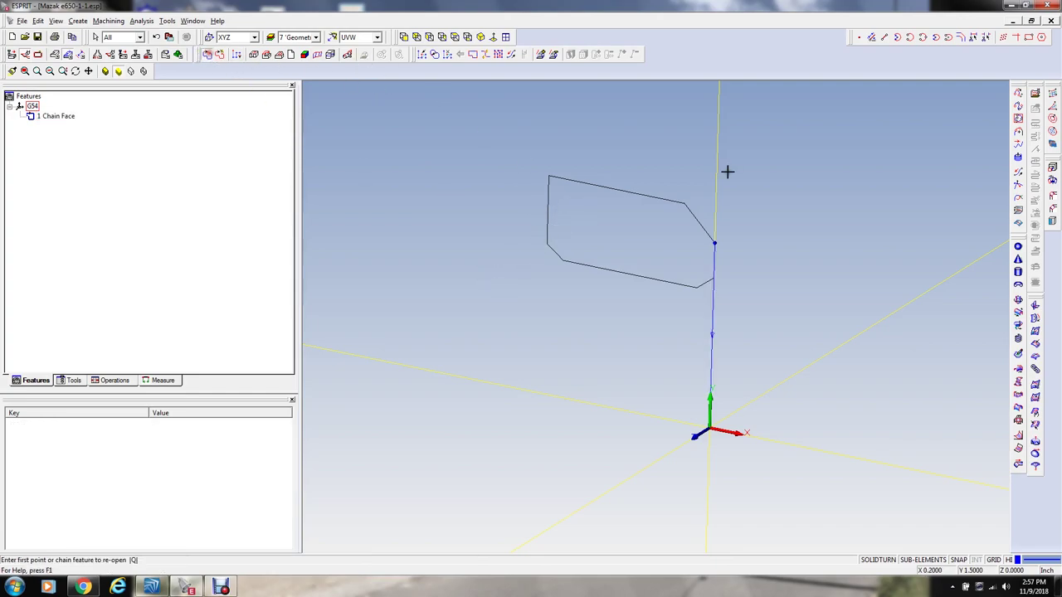
pyautogui.click(715, 243)
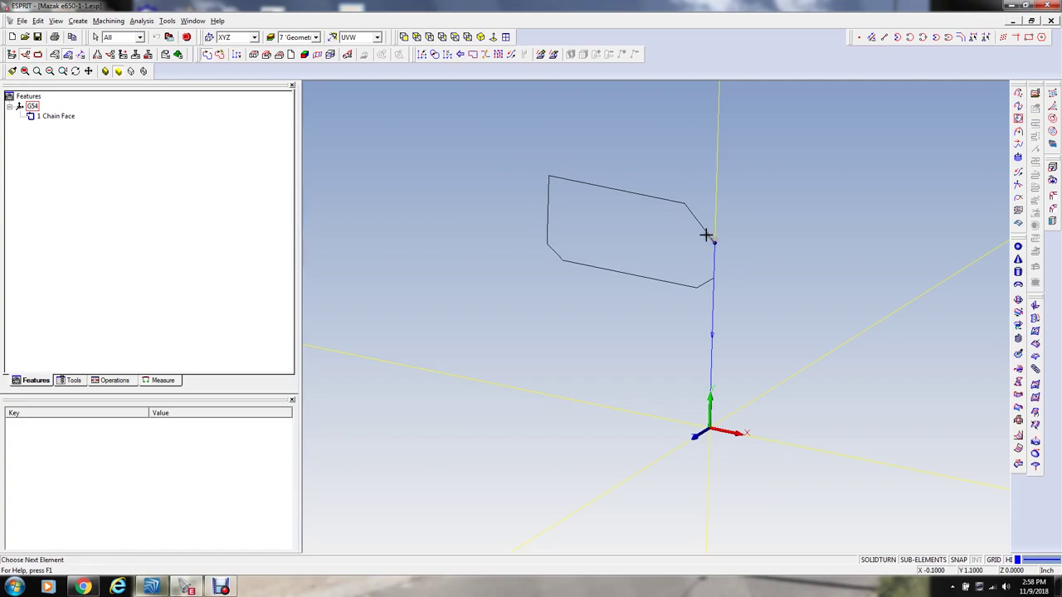
pyautogui.click(680, 201)
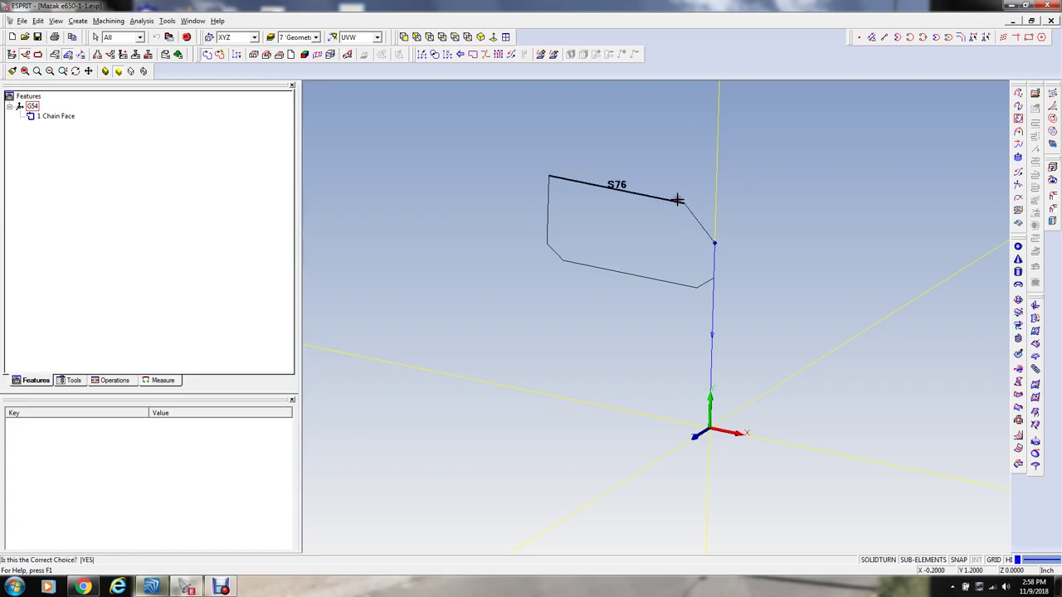
pyautogui.click(549, 172)
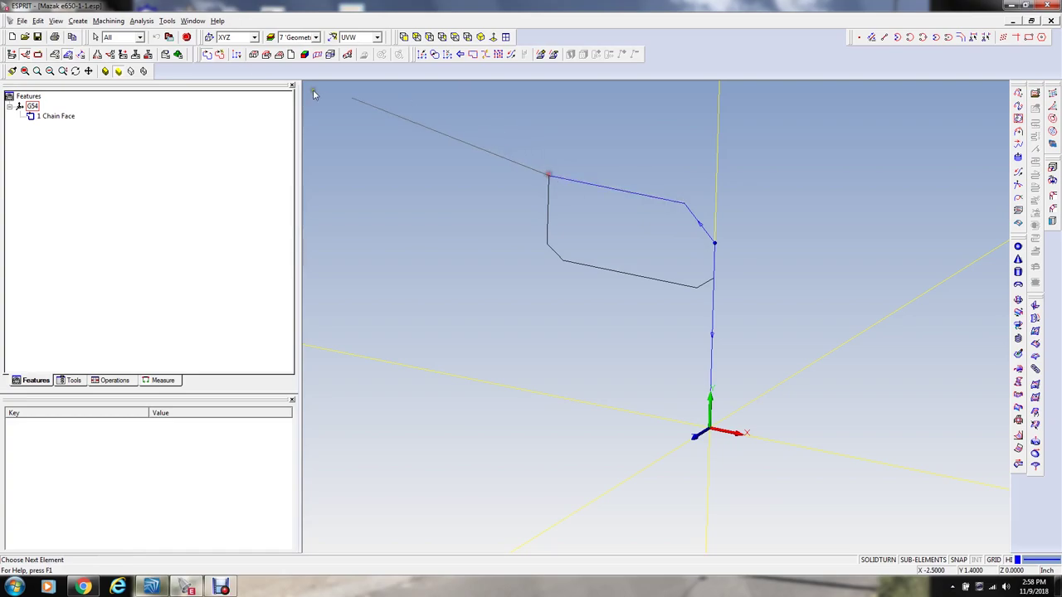
pyautogui.click(187, 36)
# Step: Rename the second chain feature to '2 Chain OD'
pyautogui.click(49, 126)
pyautogui.rightClick(54, 129)
pyautogui.click(94, 177)
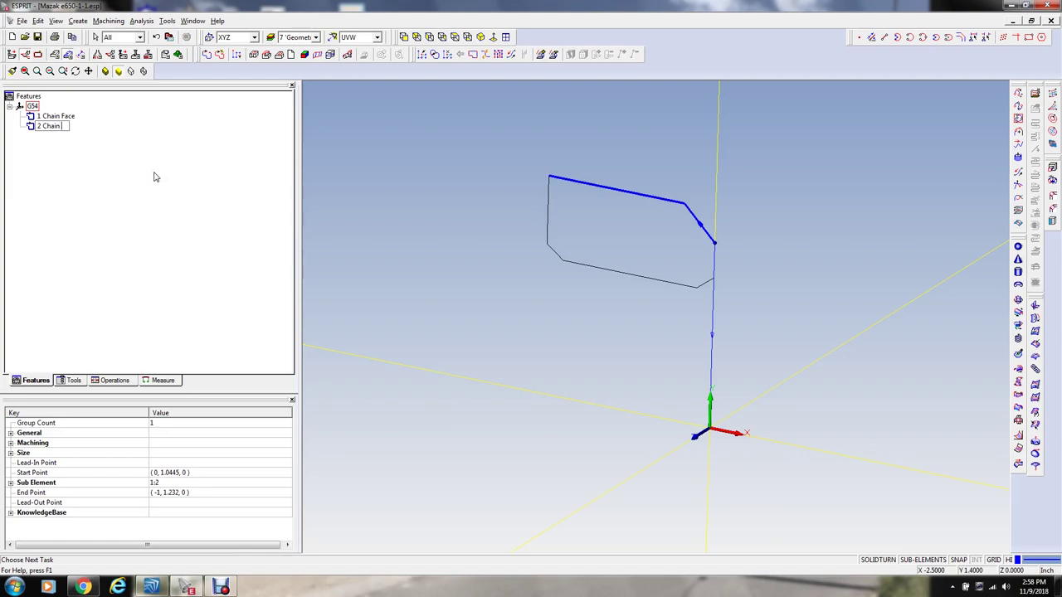
pyautogui.press('Return')
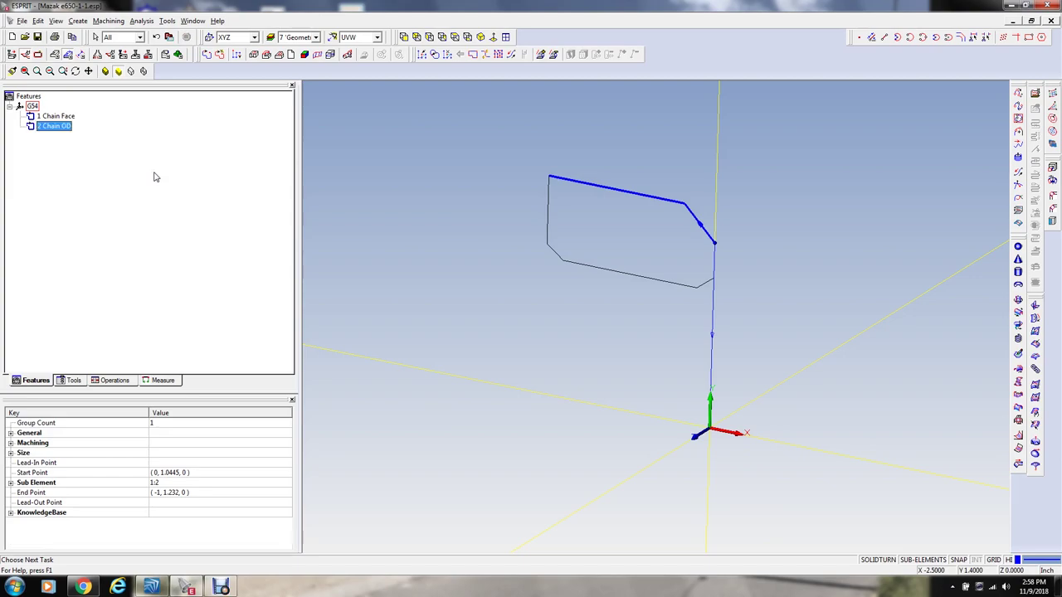
pyautogui.click(472, 271)
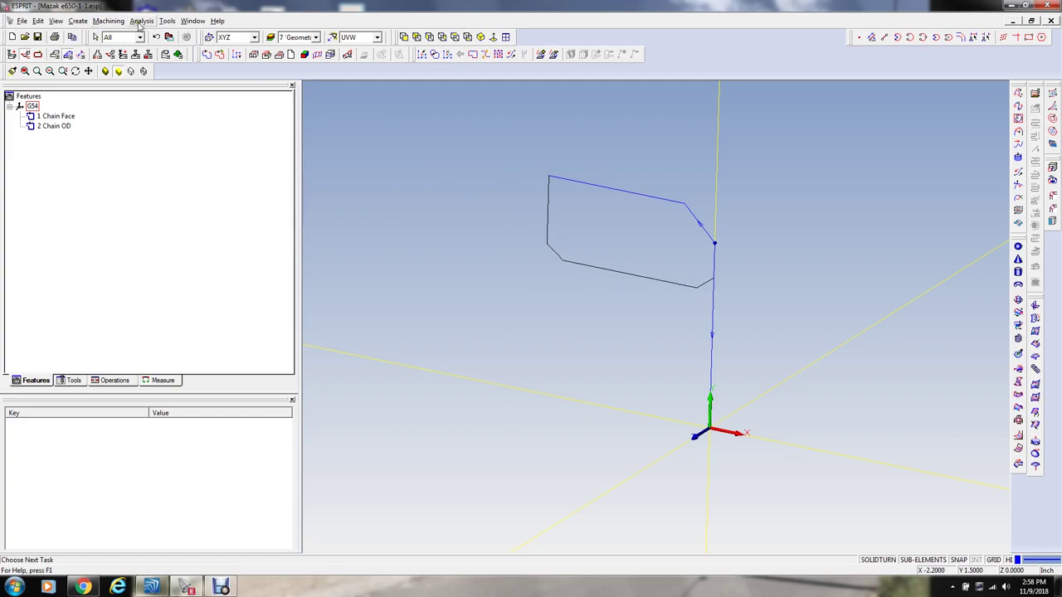
# Step: Create an unbounded line offset 15 to the left of the profile's left vertical edge
pyautogui.click(77, 21)
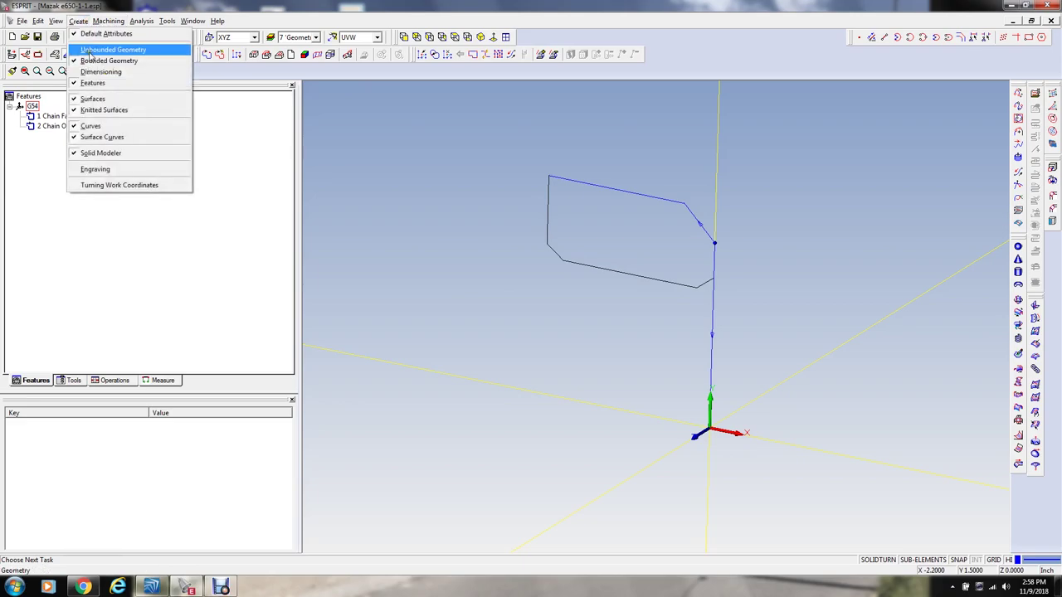
pyautogui.click(100, 47)
pyautogui.click(855, 55)
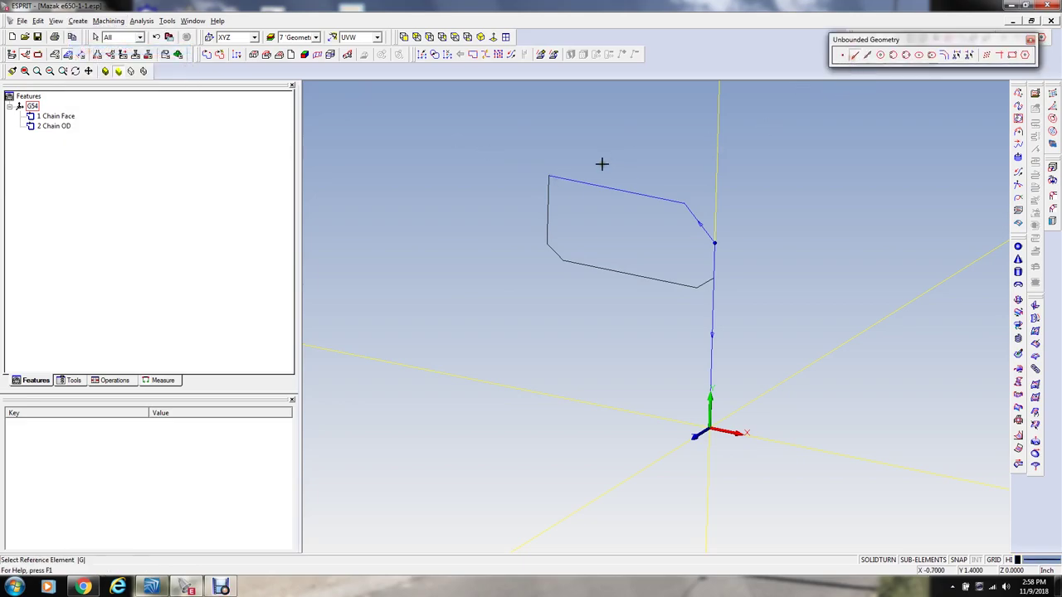
pyautogui.click(548, 207)
pyautogui.click(548, 207)
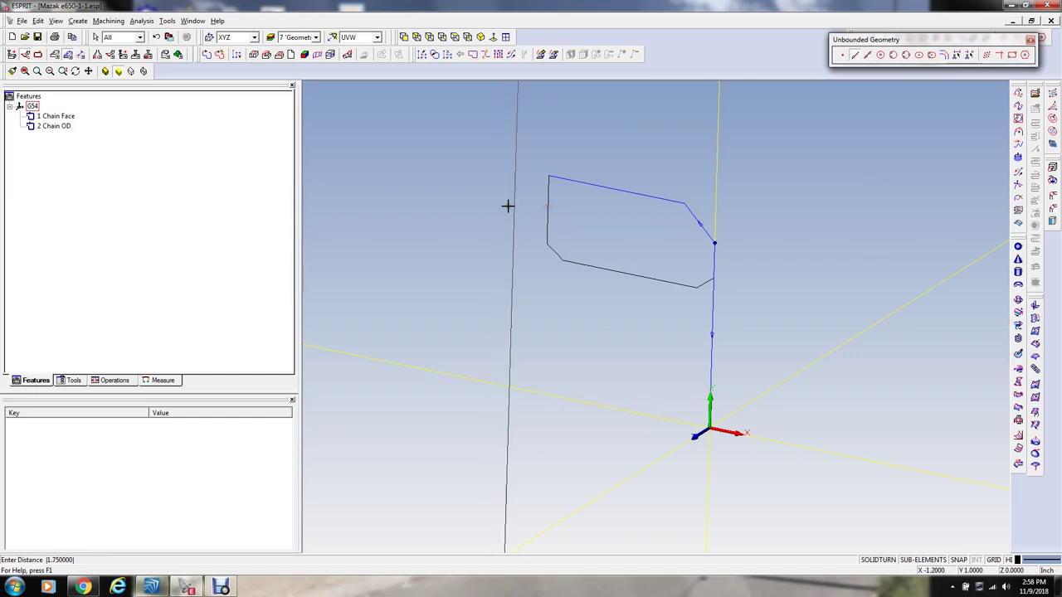
pyautogui.press('space')
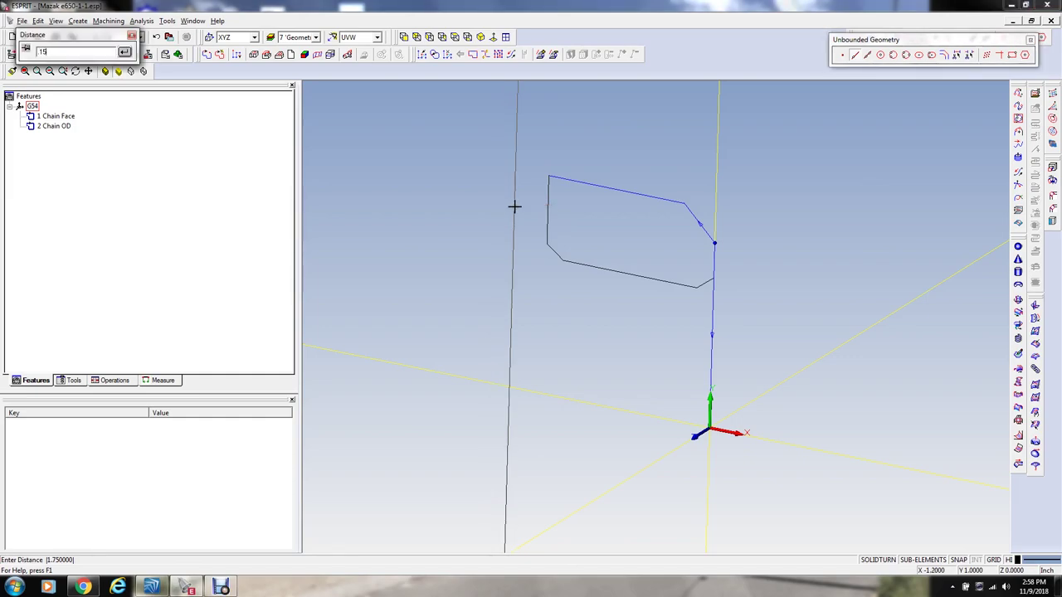
pyautogui.write('15')
pyautogui.press('Return')
pyautogui.click(526, 206)
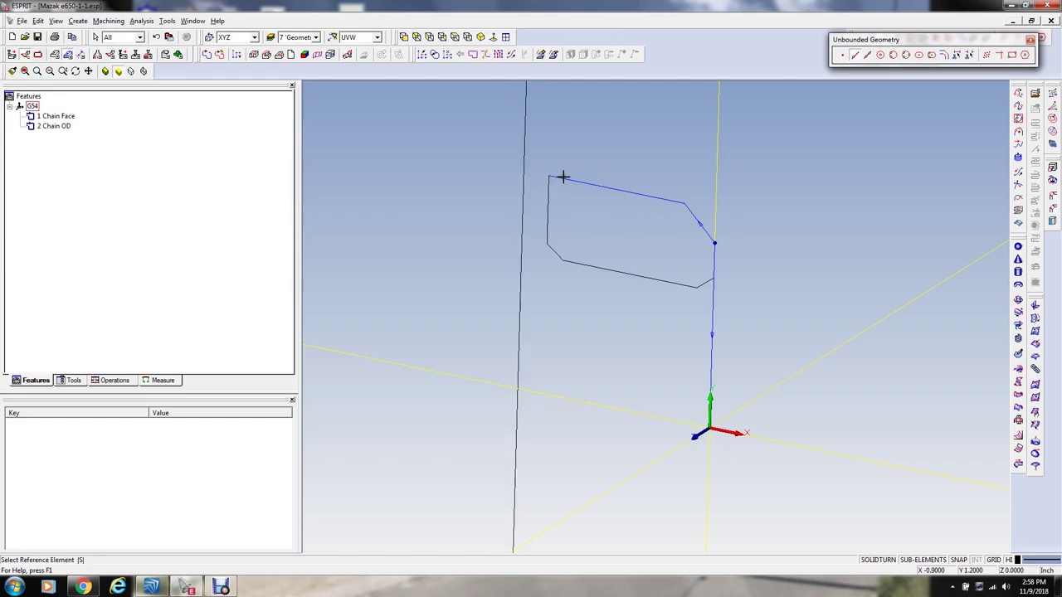
# Step: Add an angled line through the profile's left vertex and offset it 0 to the left
pyautogui.click(546, 244)
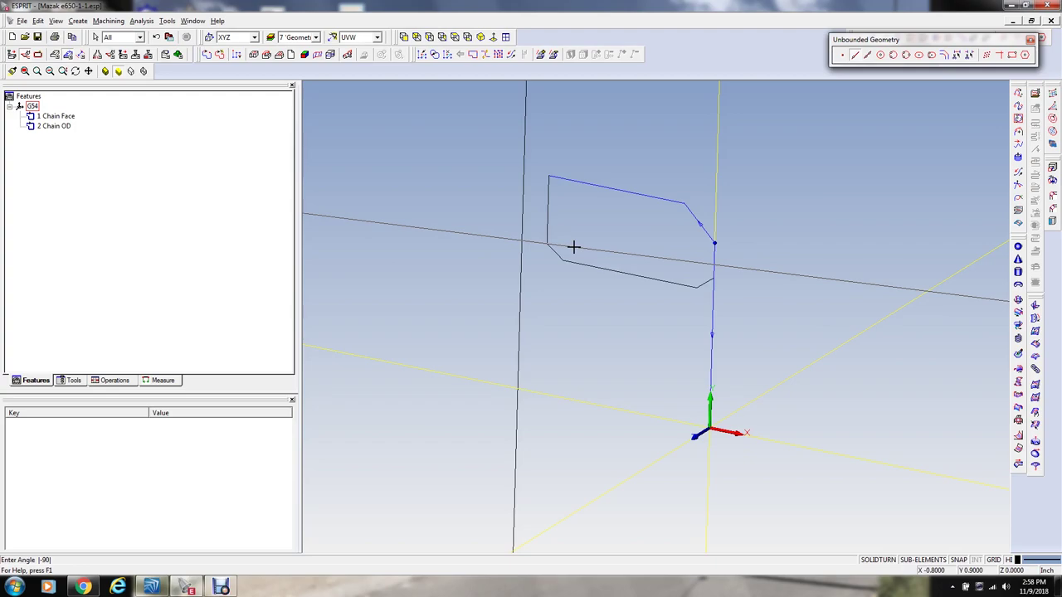
pyautogui.click(571, 246)
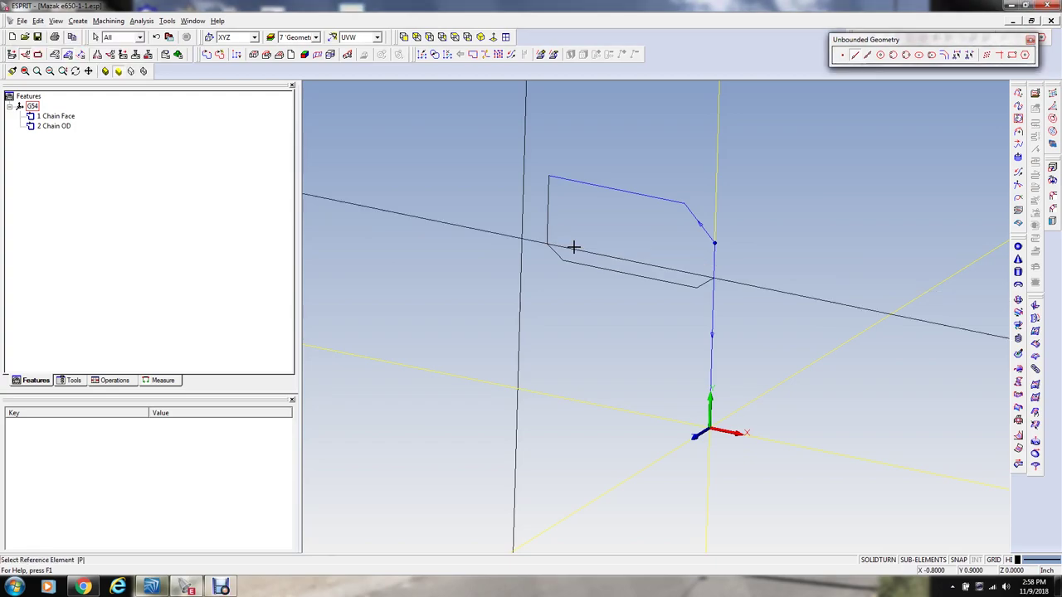
pyautogui.click(536, 241)
pyautogui.write('03')
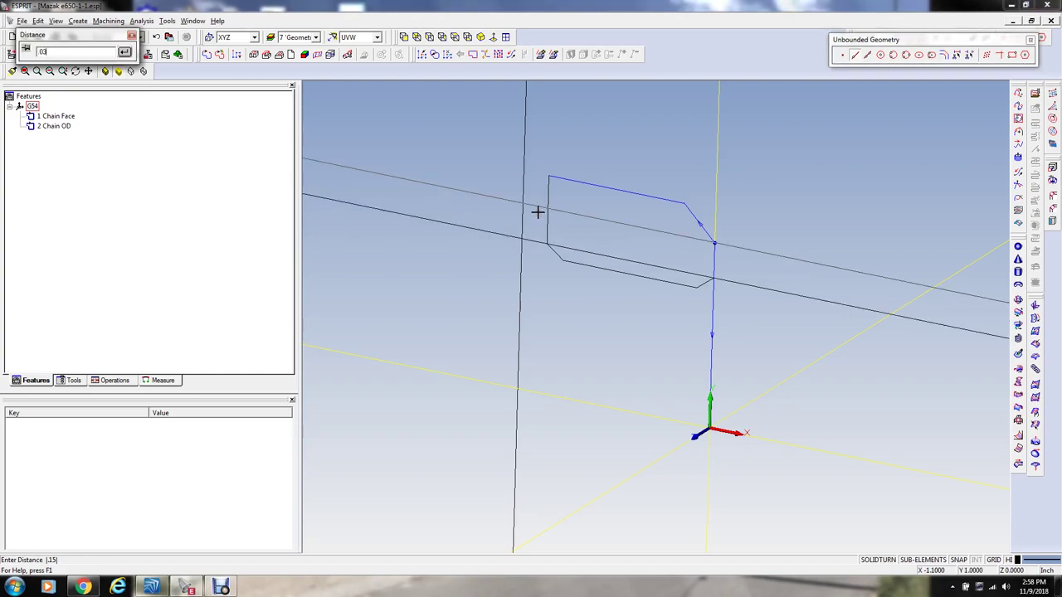
pyautogui.press('Return')
pyautogui.click(537, 214)
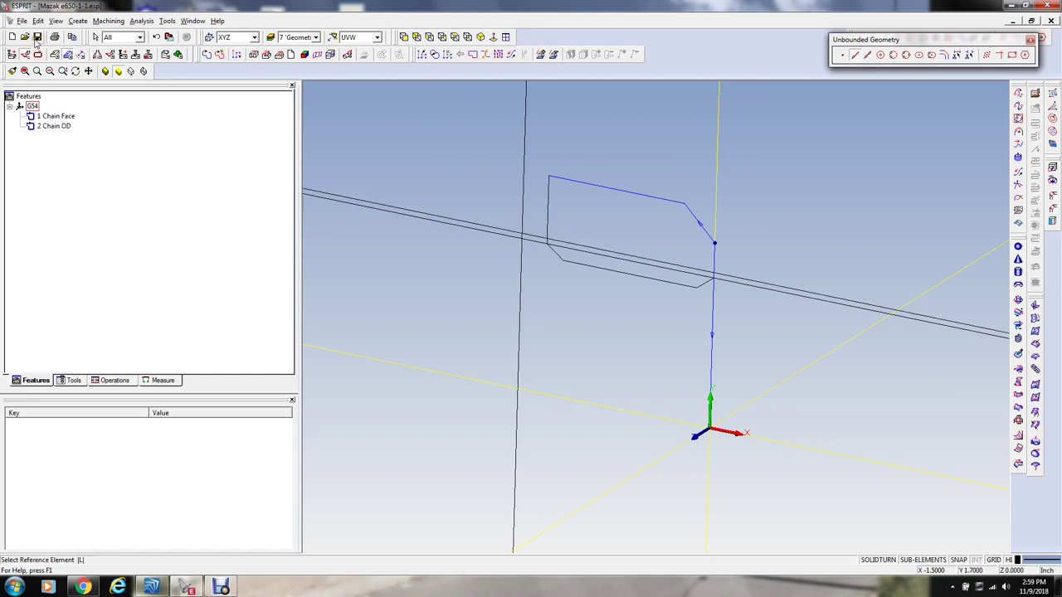
# Step: Create unbounded lines through the top edge and parallel to the lower chamfered line
pyautogui.click(579, 180)
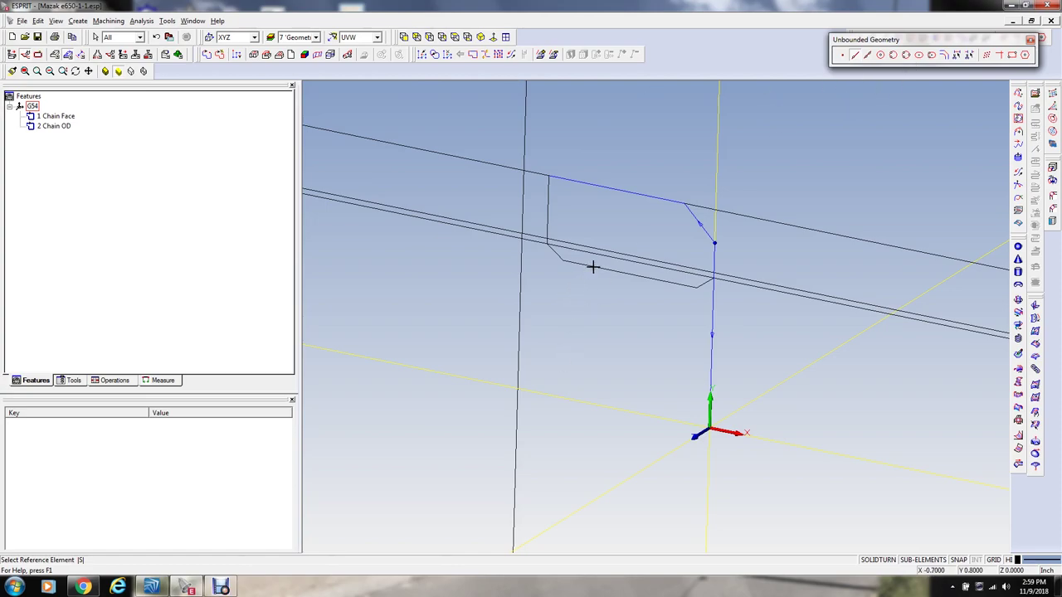
pyautogui.click(577, 399)
pyautogui.press('Escape')
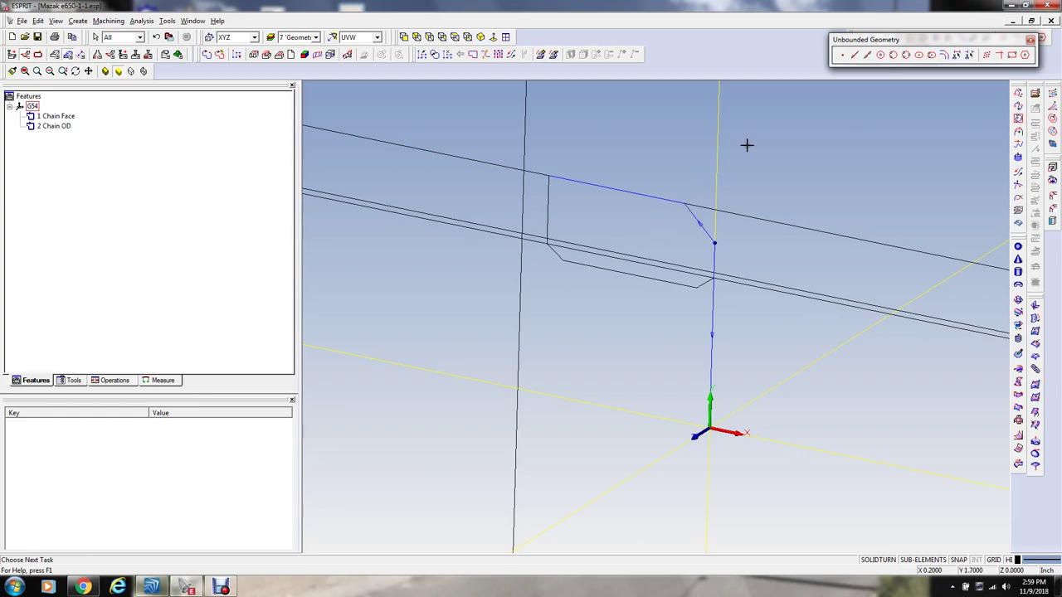
pyautogui.click(855, 55)
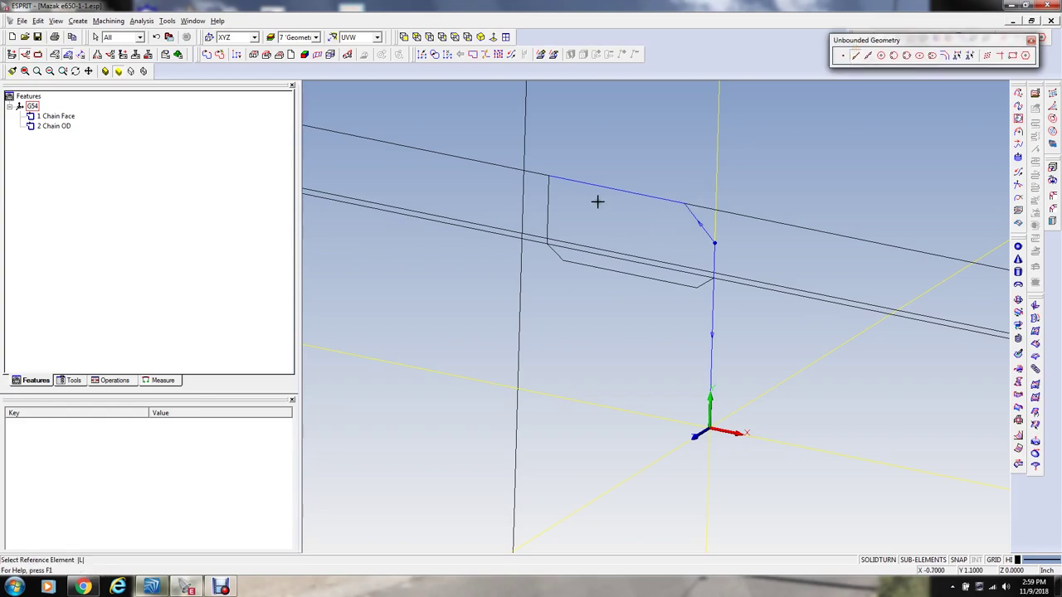
pyautogui.click(572, 262)
pyautogui.click(575, 262)
# Step: Delete the extra long construction line
pyautogui.click(97, 39)
pyautogui.click(457, 225)
pyautogui.rightClick(458, 227)
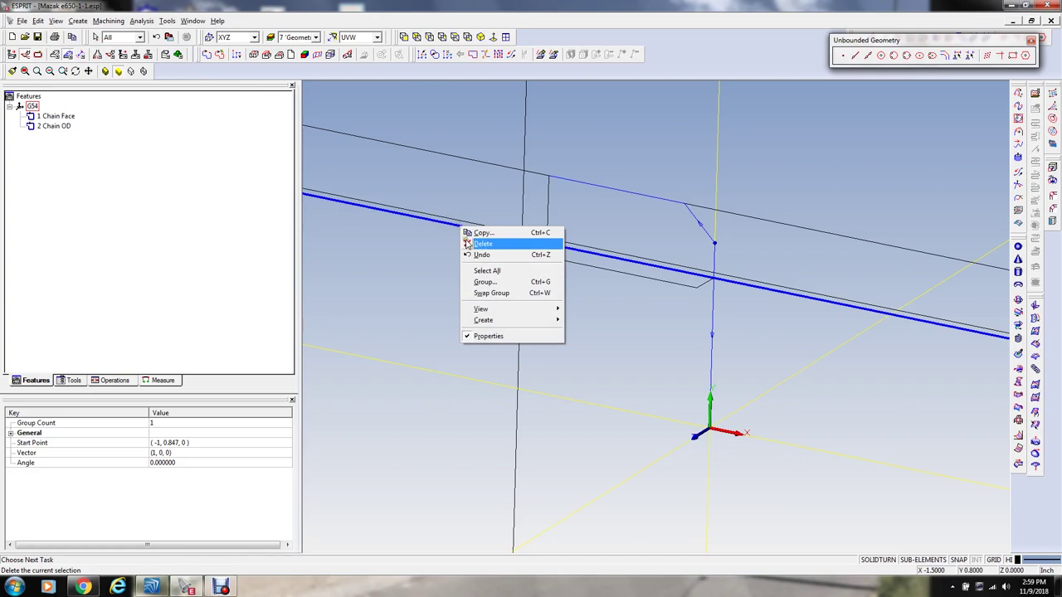
pyautogui.click(482, 243)
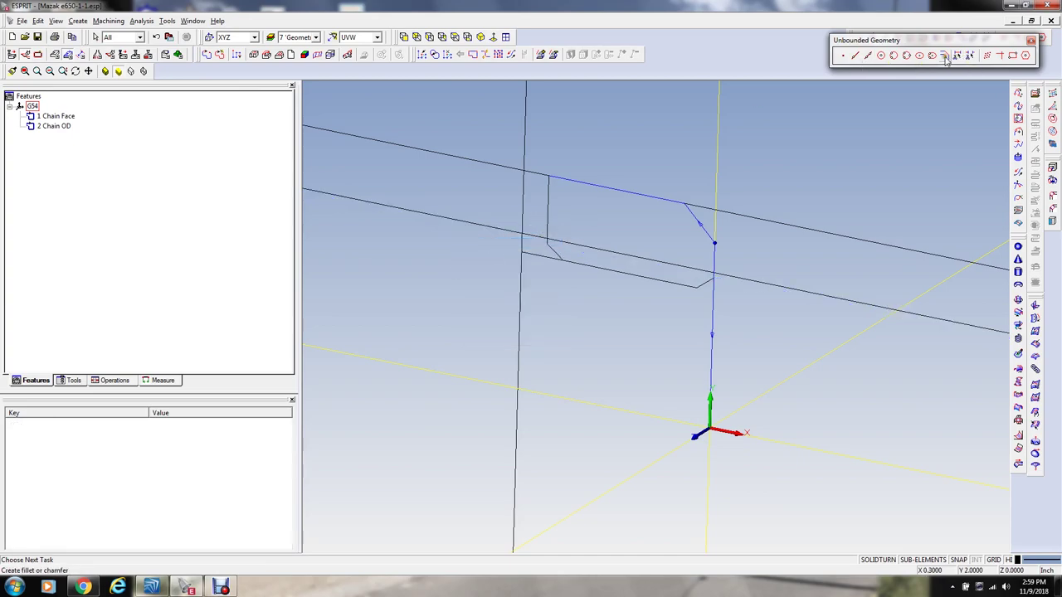
# Step: Corner two lines with radius 0, keep the short segments, and delete the remaining long line
pyautogui.click(949, 56)
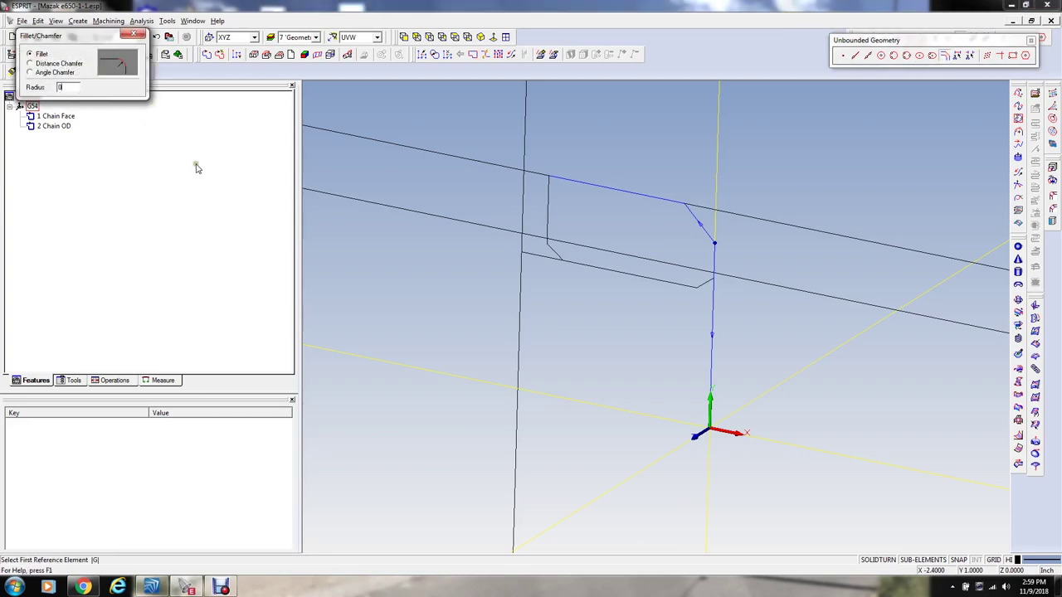
pyautogui.click(532, 234)
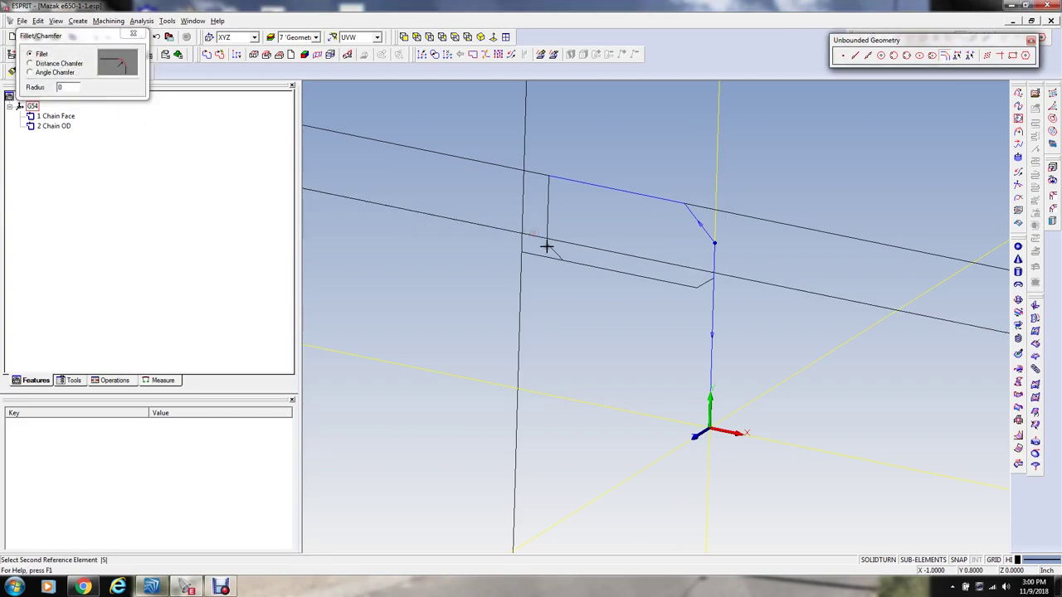
pyautogui.click(550, 249)
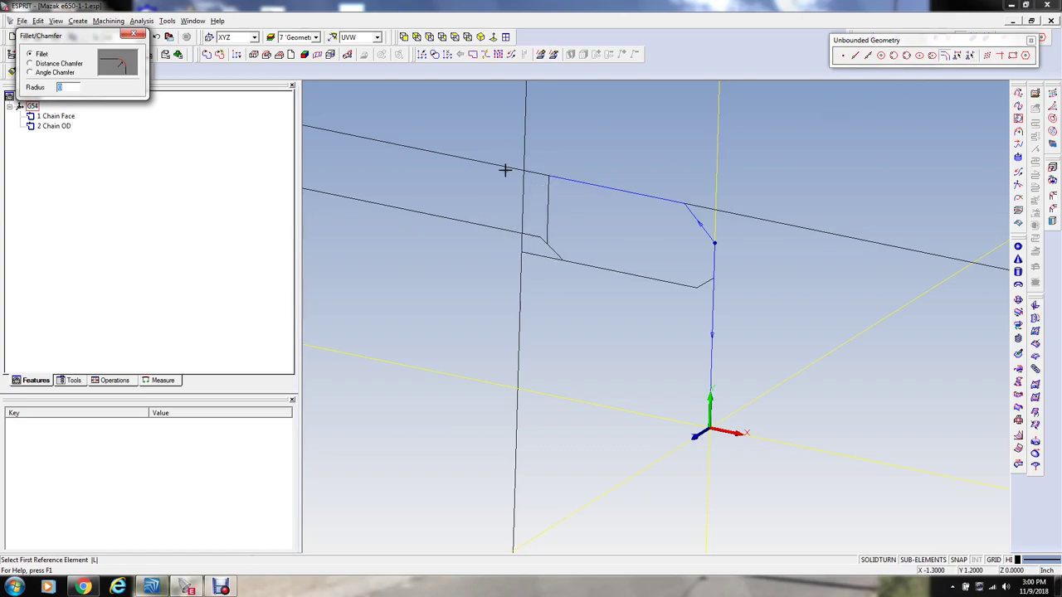
pyautogui.click(961, 56)
pyautogui.click(521, 242)
pyautogui.click(521, 242)
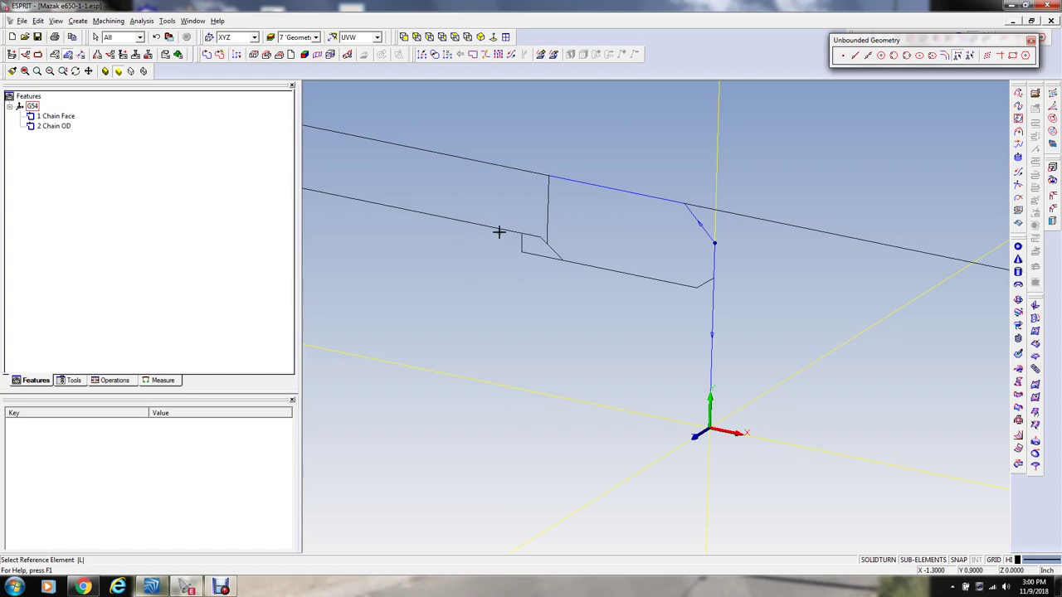
pyautogui.click(534, 236)
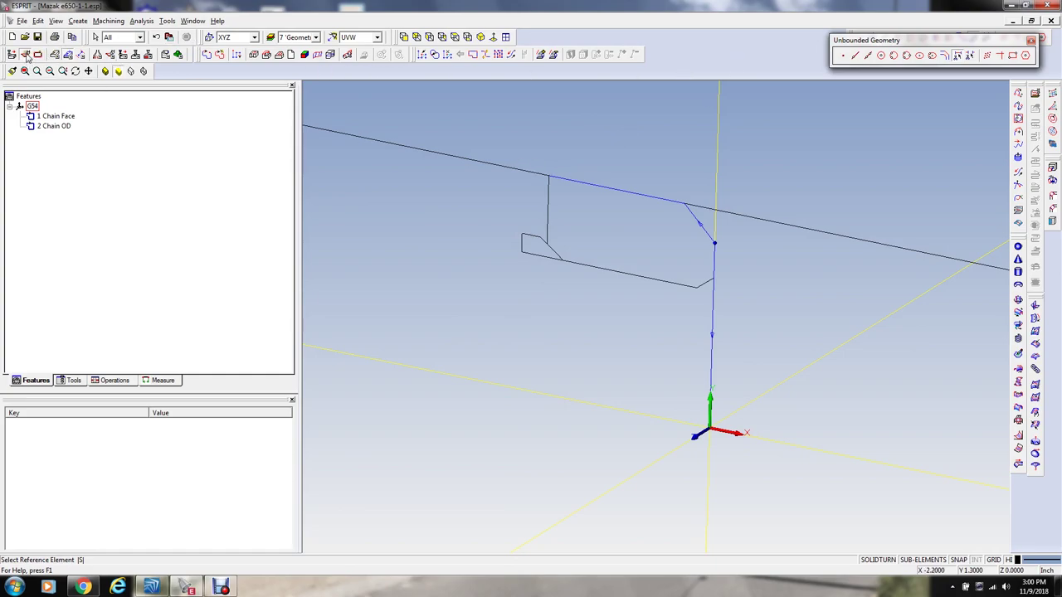
pyautogui.click(103, 71)
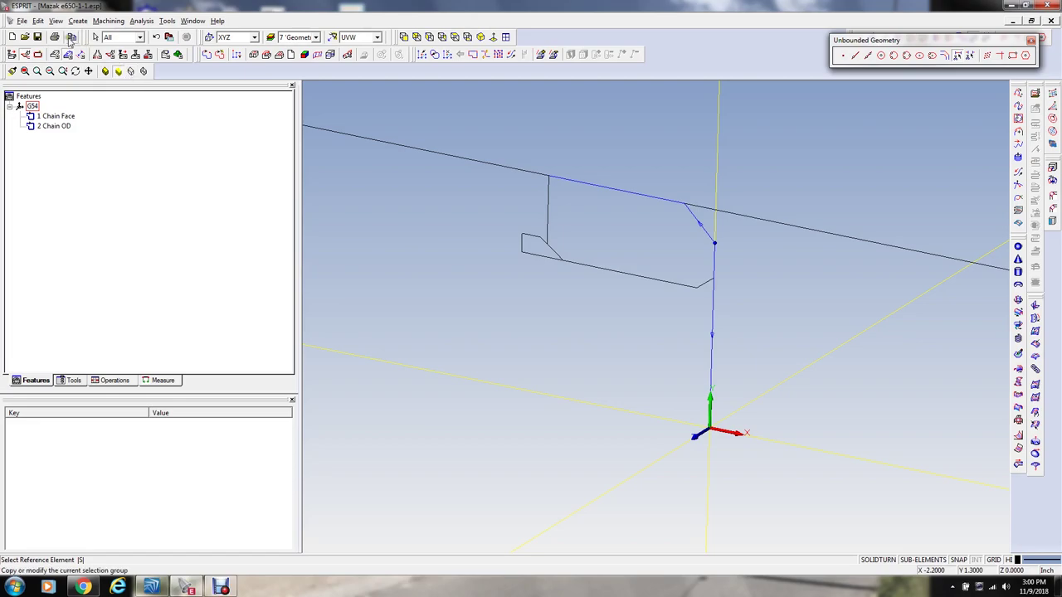
pyautogui.rightClick(467, 158)
pyautogui.click(473, 177)
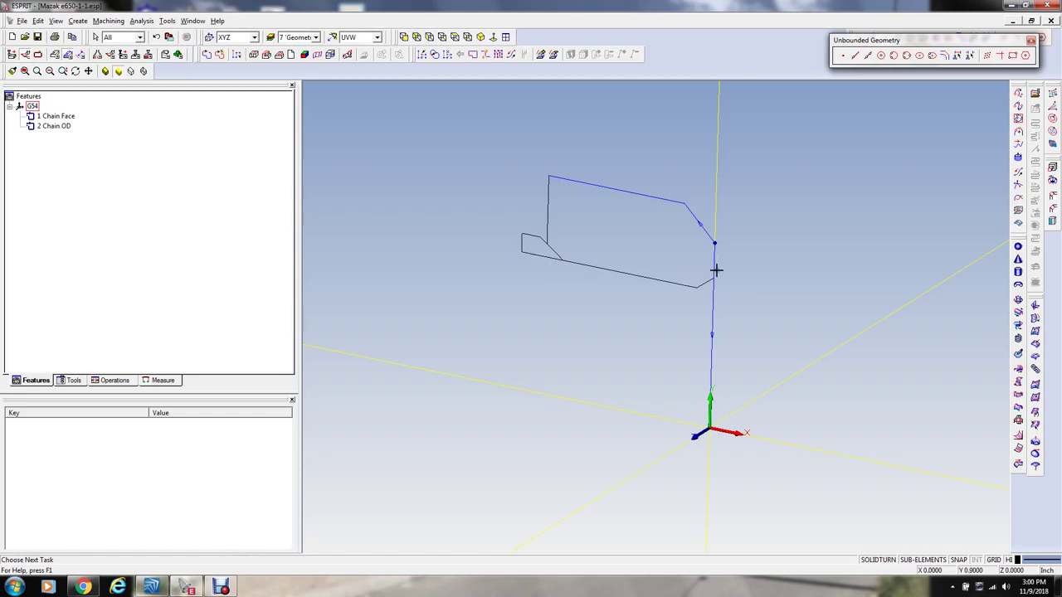
# Step: Chain the bore segments S81 and S86 into a new feature, dismissing the No Intersections warning
pyautogui.click(208, 55)
pyautogui.click(707, 282)
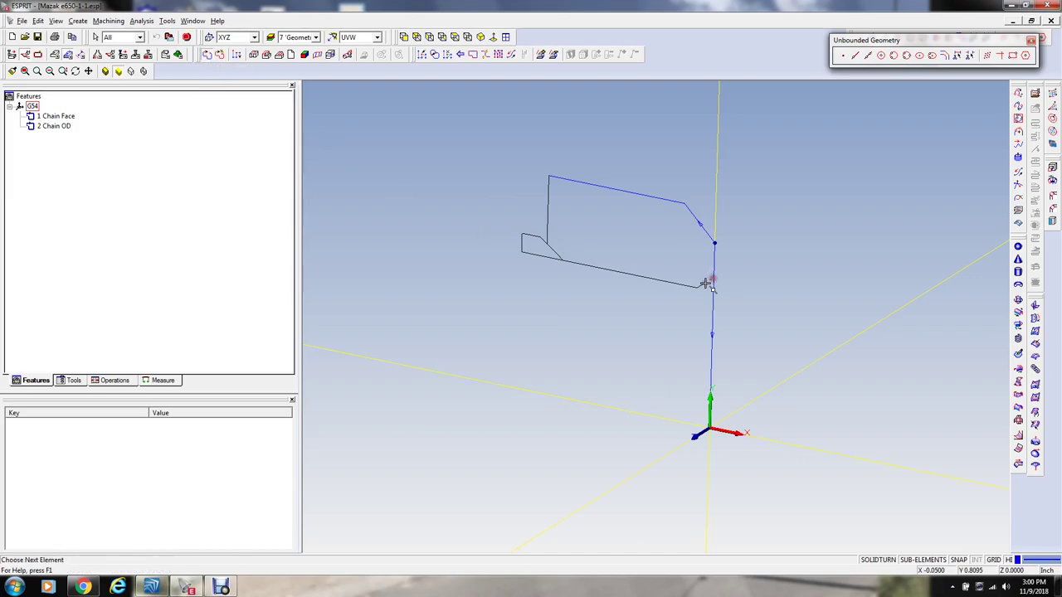
pyautogui.click(688, 285)
pyautogui.click(688, 286)
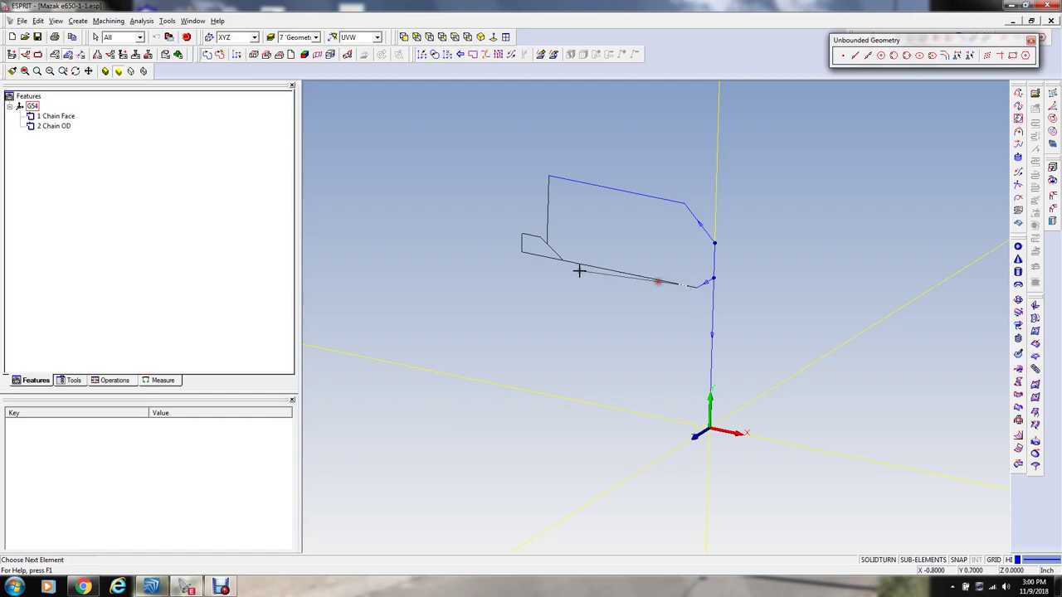
pyautogui.click(523, 251)
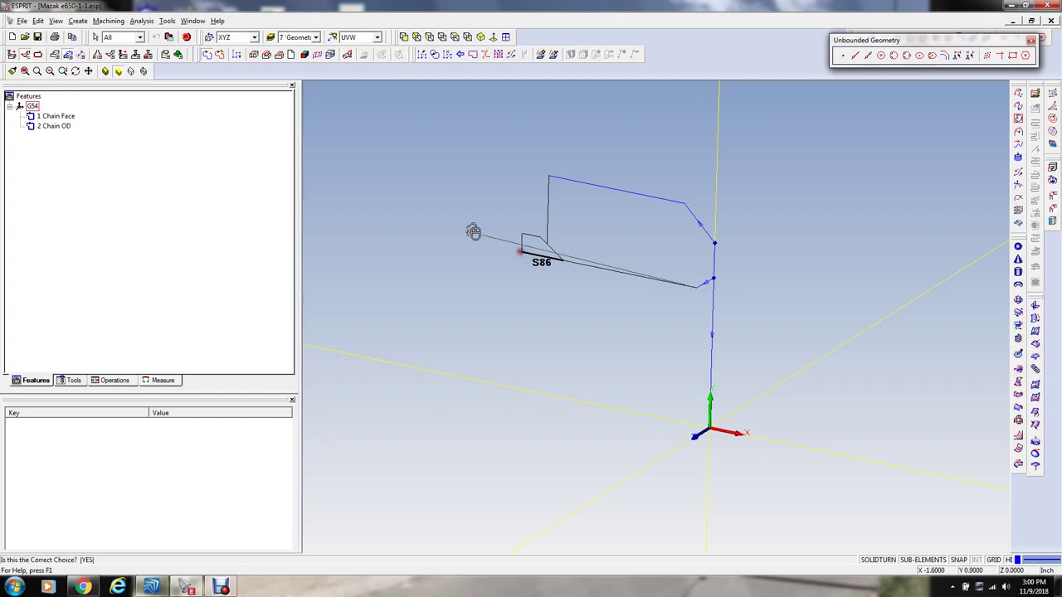
pyautogui.click(522, 252)
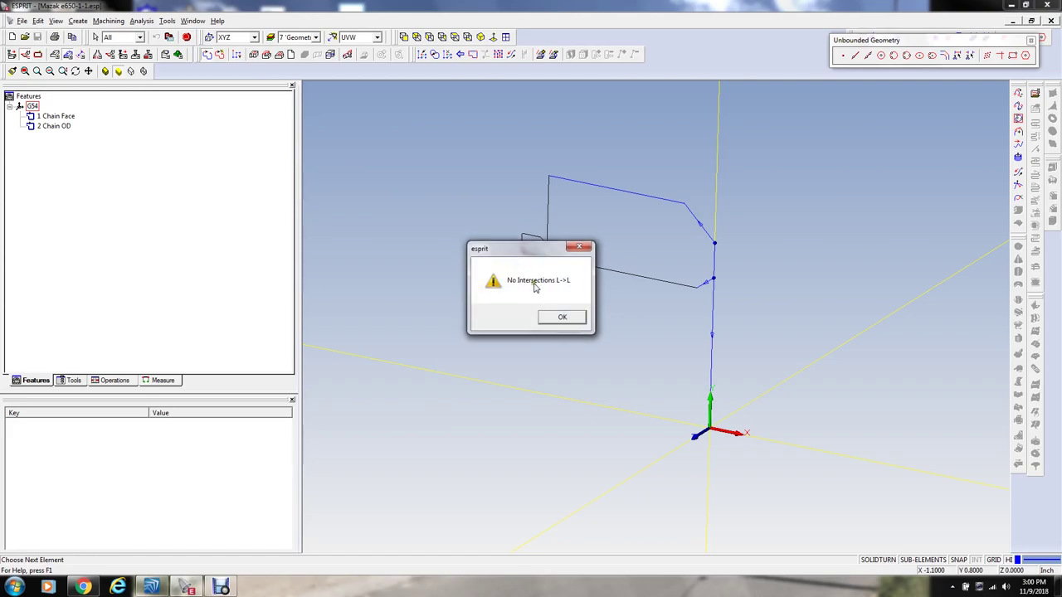
pyautogui.click(562, 317)
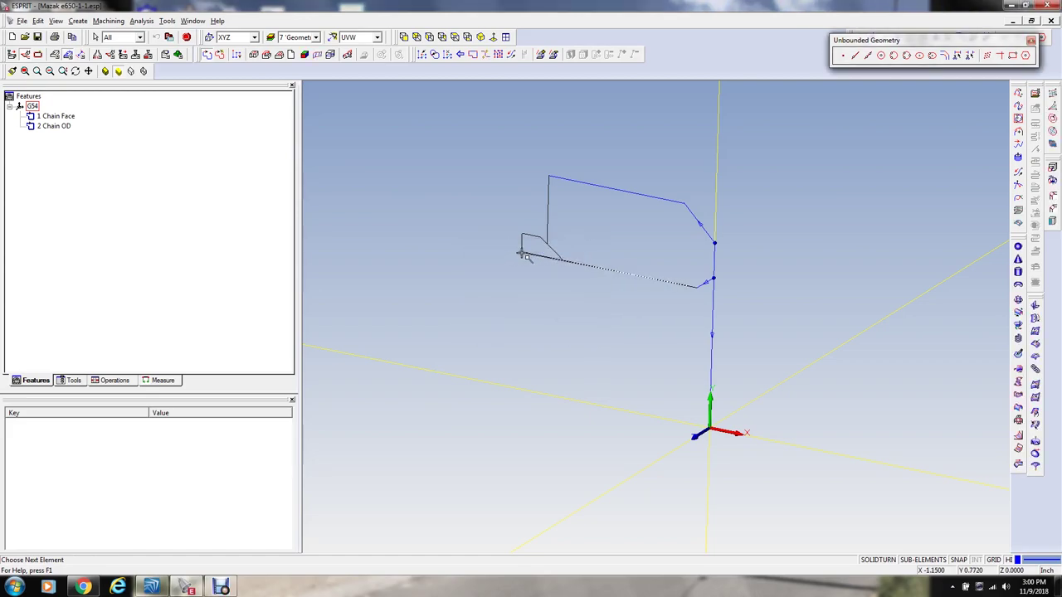
pyautogui.click(187, 36)
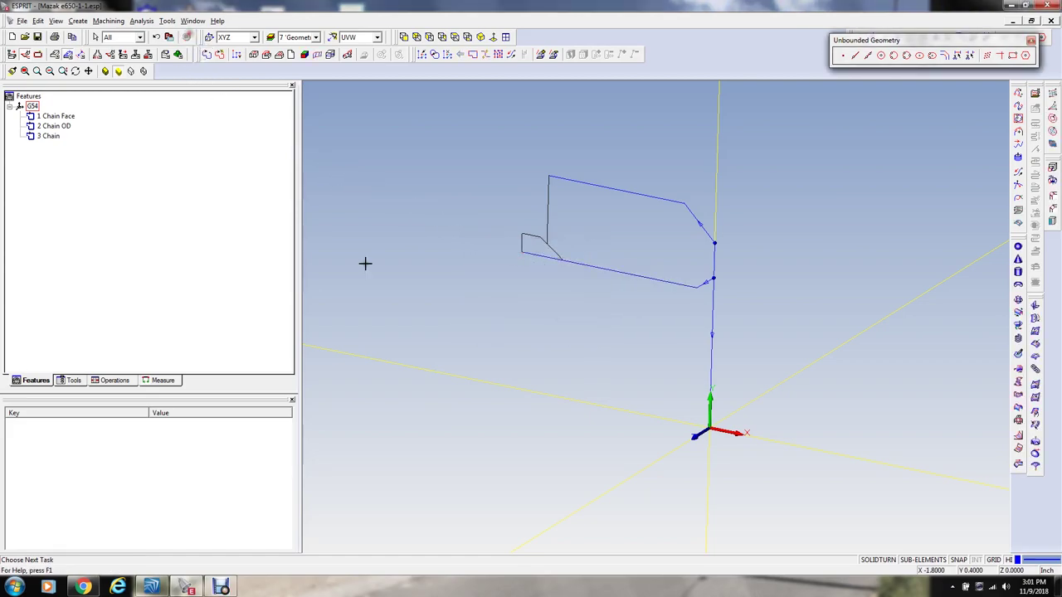
# Step: Rename 3 Chain to '3 Chain Rough Bore'
pyautogui.click(55, 136)
pyautogui.rightClick(50, 135)
pyautogui.click(81, 184)
pyautogui.click(185, 195)
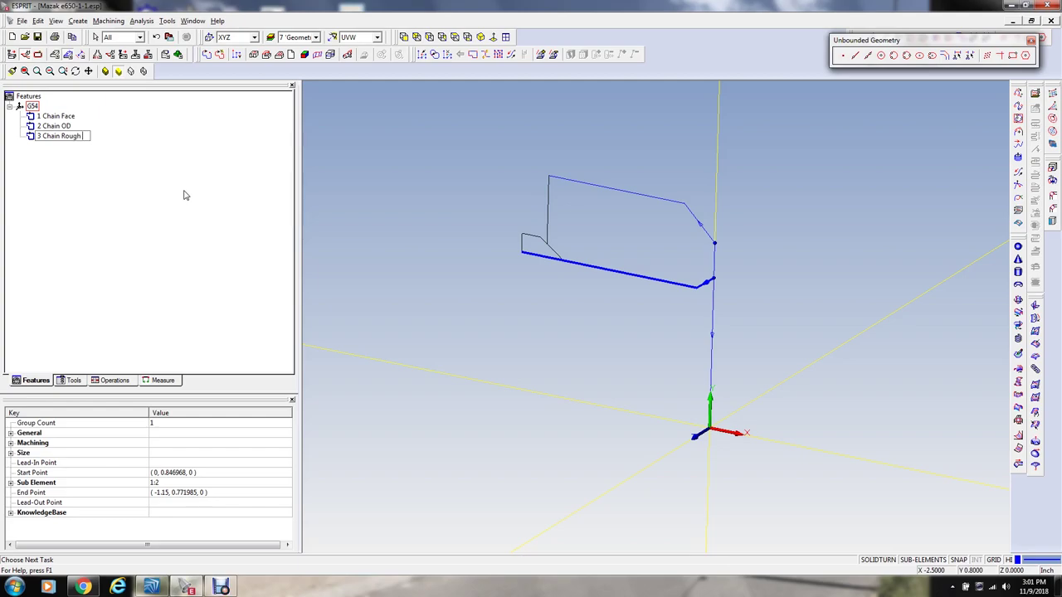
pyautogui.press('Return')
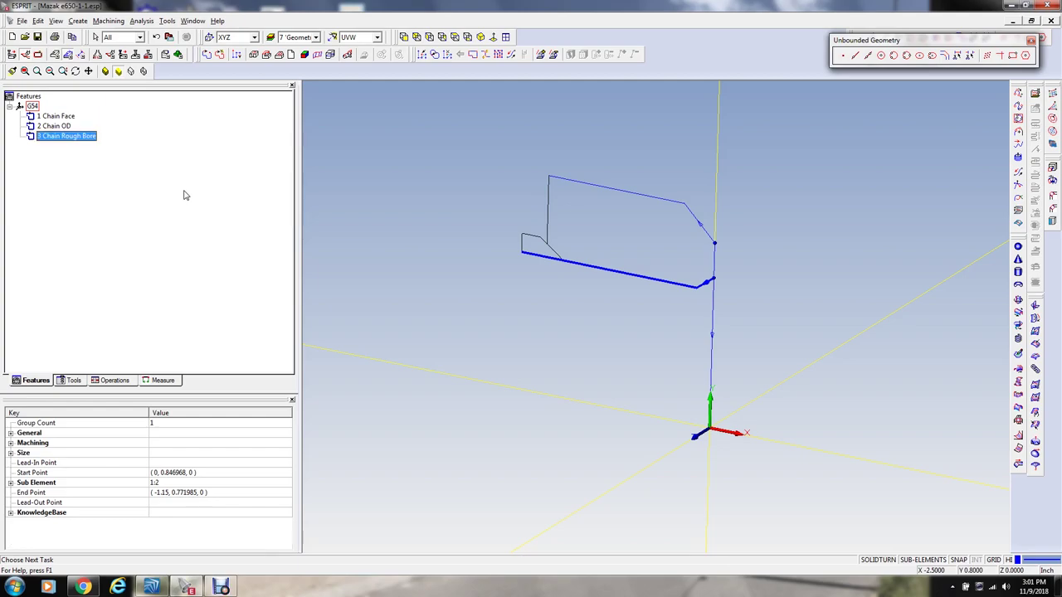
pyautogui.click(528, 294)
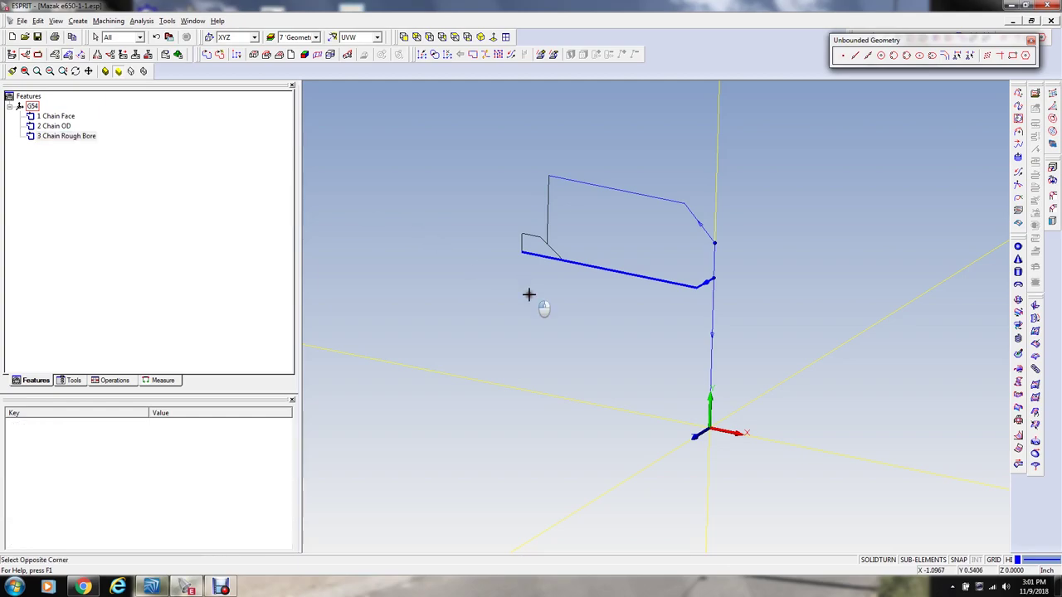
# Step: Chain the small relief corner at the profile's left end as a new feature
pyautogui.click(856, 58)
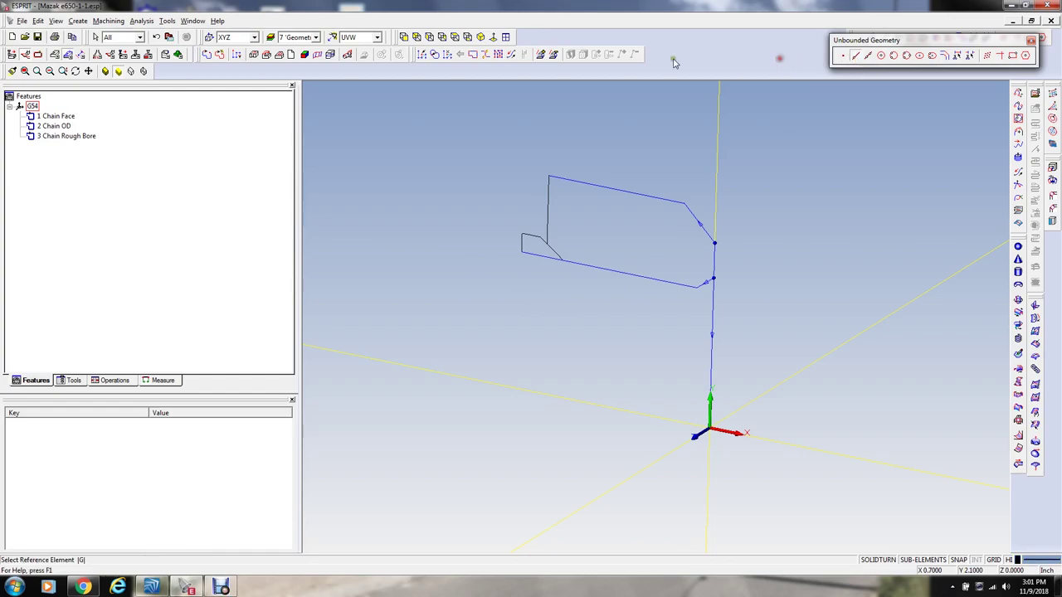
pyautogui.click(208, 55)
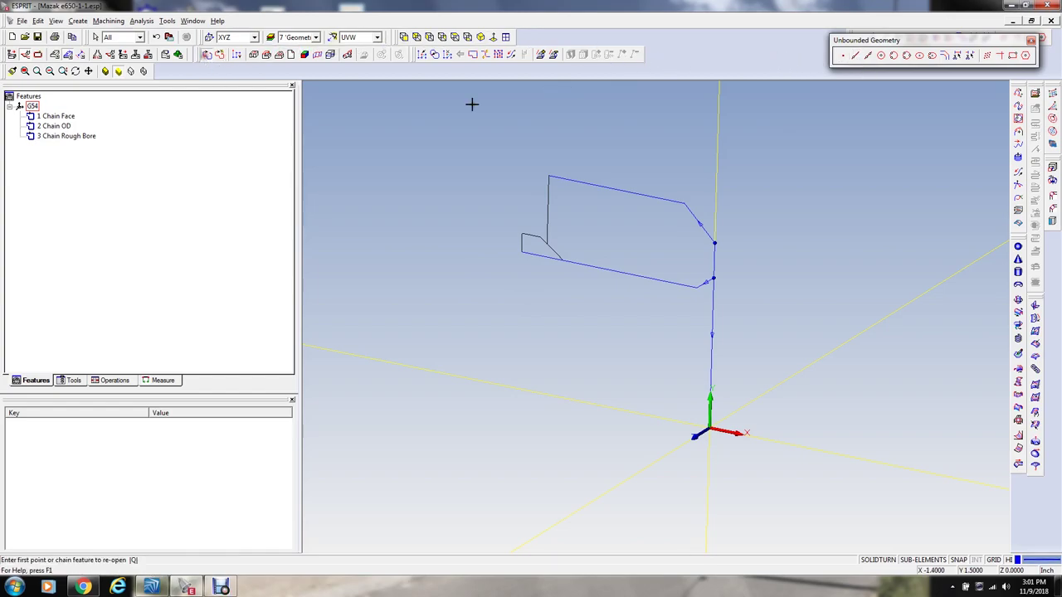
pyautogui.click(555, 252)
pyautogui.click(536, 238)
pyautogui.click(533, 236)
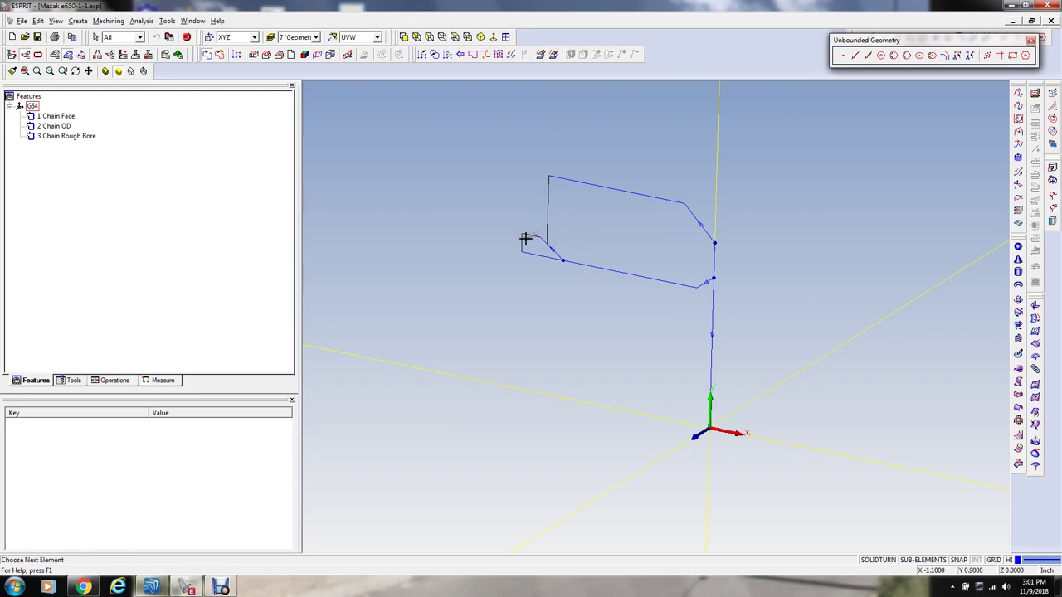
pyautogui.click(522, 241)
pyautogui.click(186, 37)
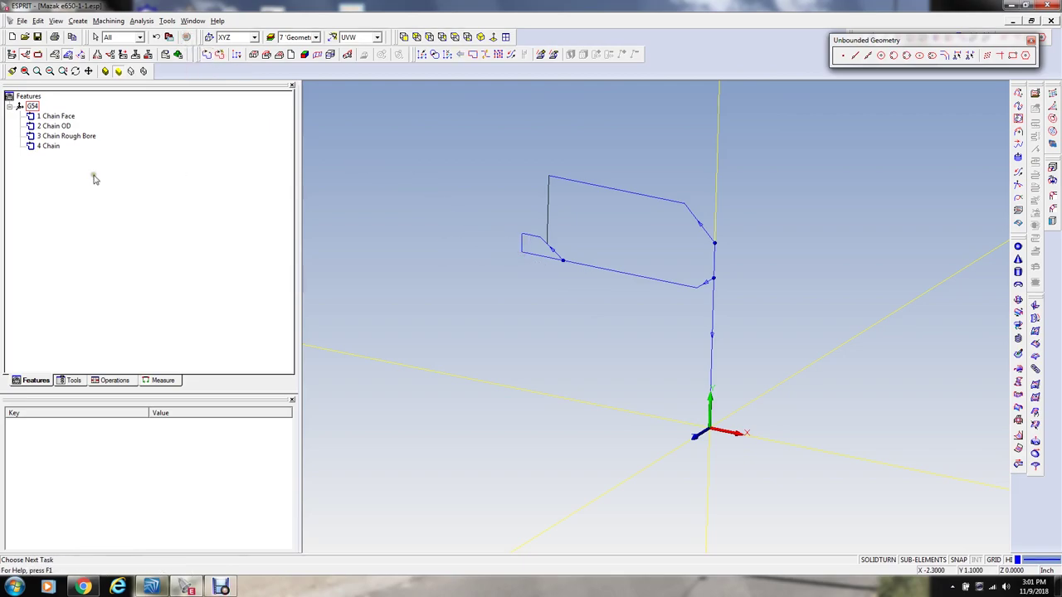
# Step: Rename 4 Chain to '4 Chain Relief'
pyautogui.click(52, 146)
pyautogui.rightClick(51, 146)
pyautogui.click(76, 195)
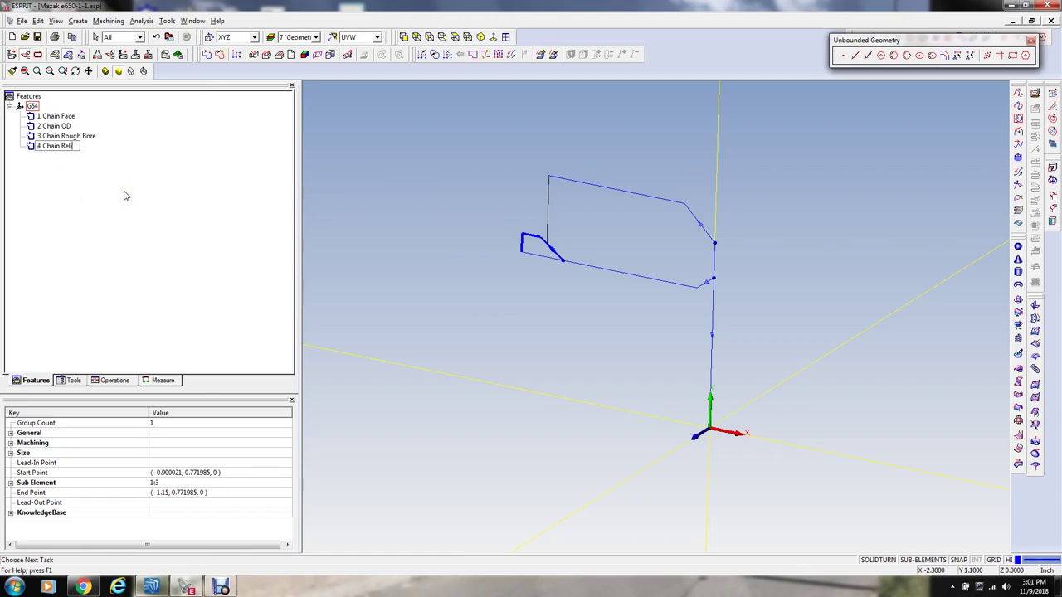
pyautogui.press('Return')
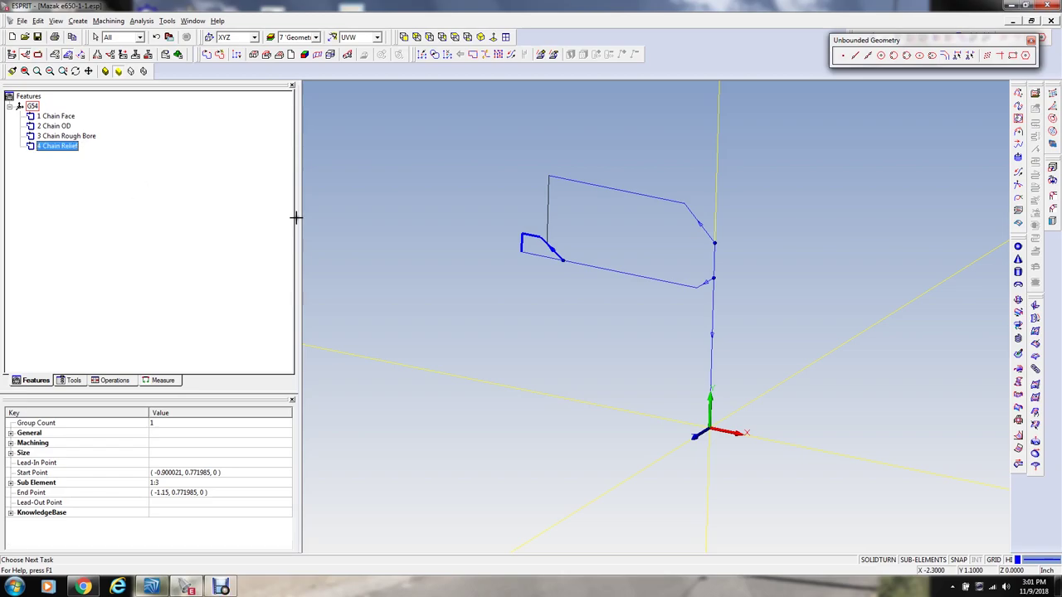
pyautogui.click(483, 319)
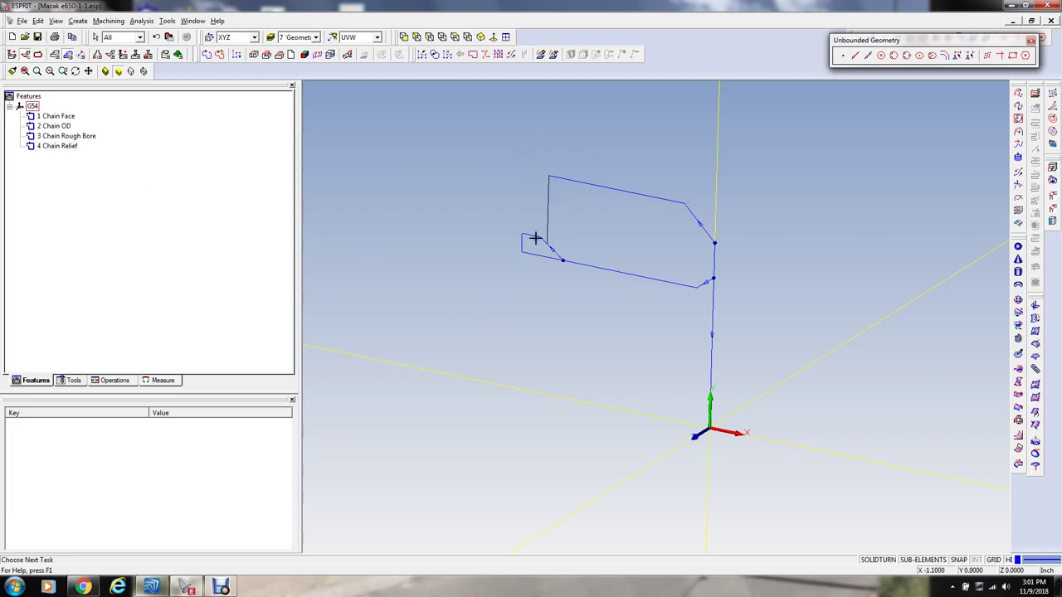
pyautogui.click(213, 54)
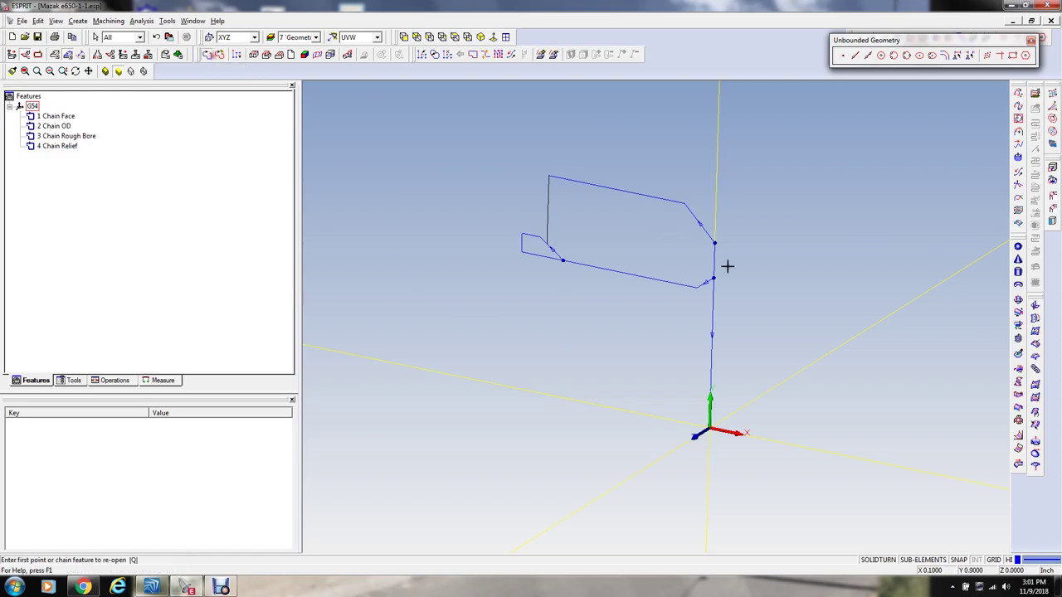
# Step: Complete the fifth chain from the profile point through the short top segment
pyautogui.click(712, 277)
pyautogui.scroll(5, 702, 277)
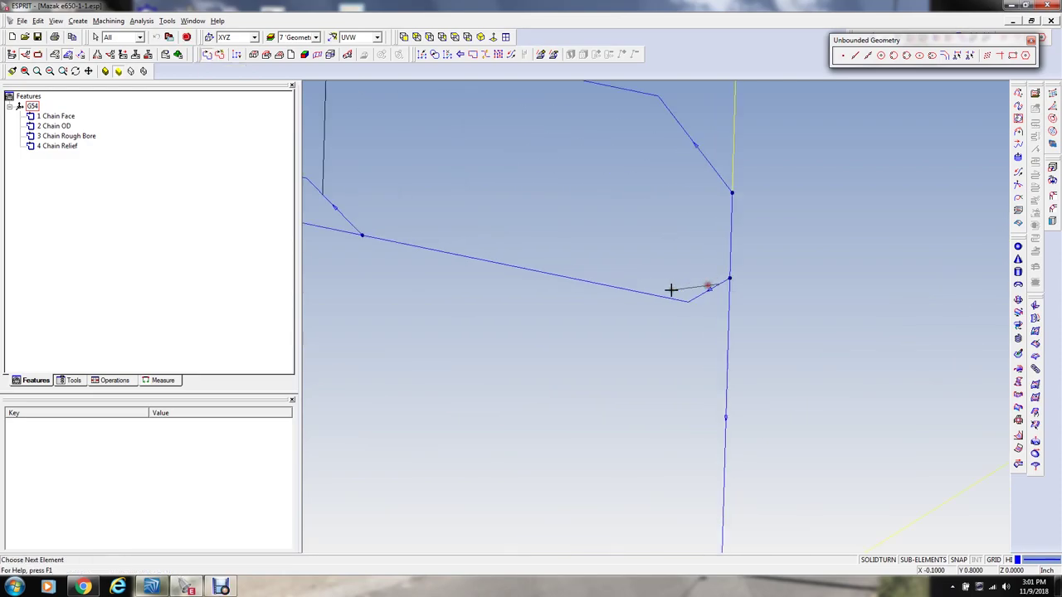
pyautogui.scroll(-2, 701, 294)
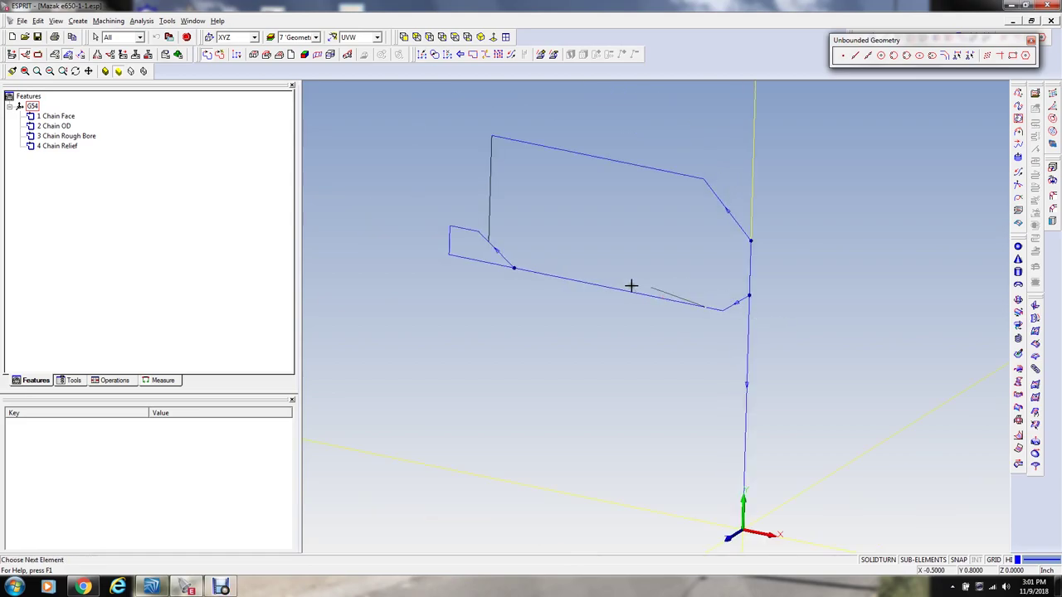
pyautogui.click(471, 232)
pyautogui.click(189, 39)
# Step: Rename 5 Chain to '5 Chain Finish Bore'
pyautogui.click(50, 156)
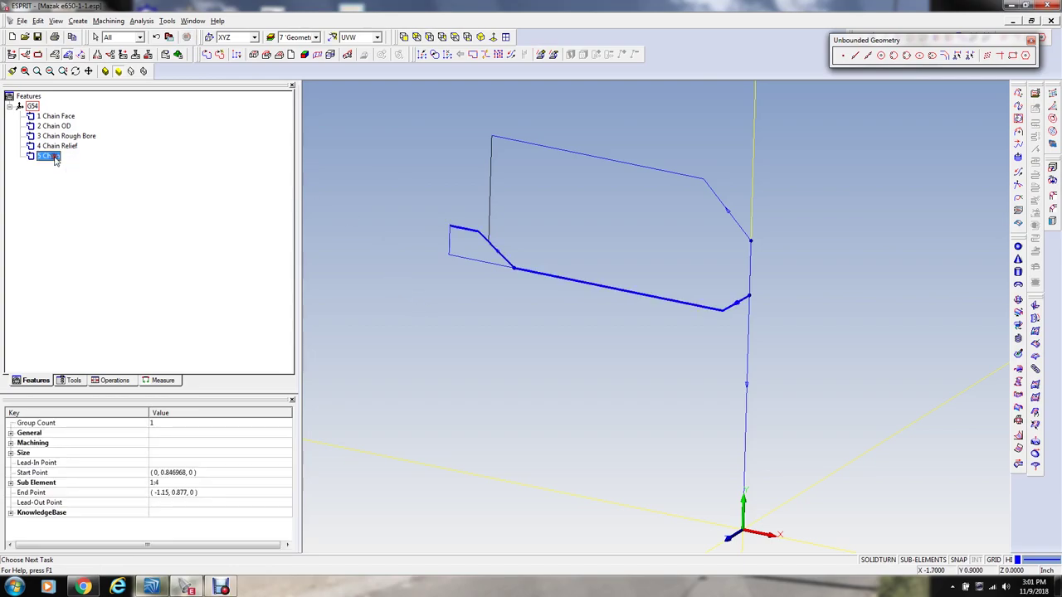
pyautogui.rightClick(55, 156)
pyautogui.click(76, 204)
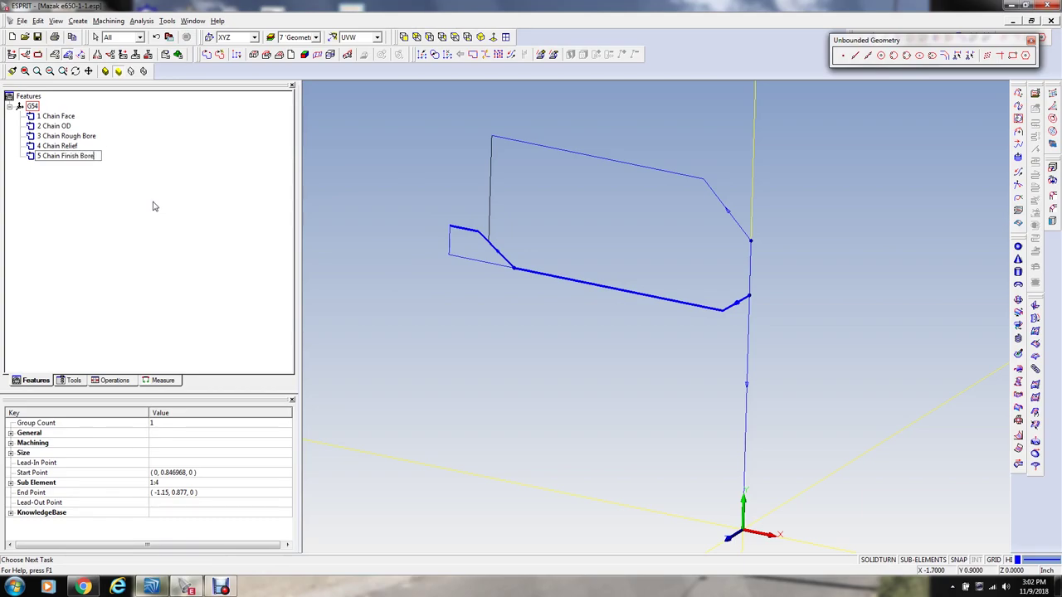
pyautogui.press('Return')
pyautogui.click(477, 318)
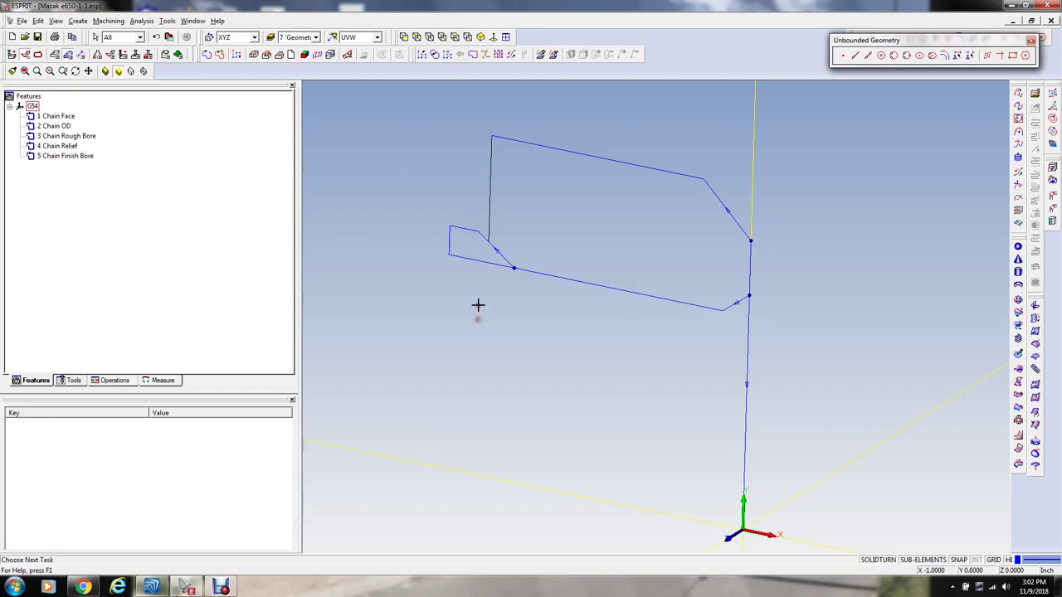
# Step: Chain the profile's lower line as a new feature
pyautogui.scroll(-2, 489, 293)
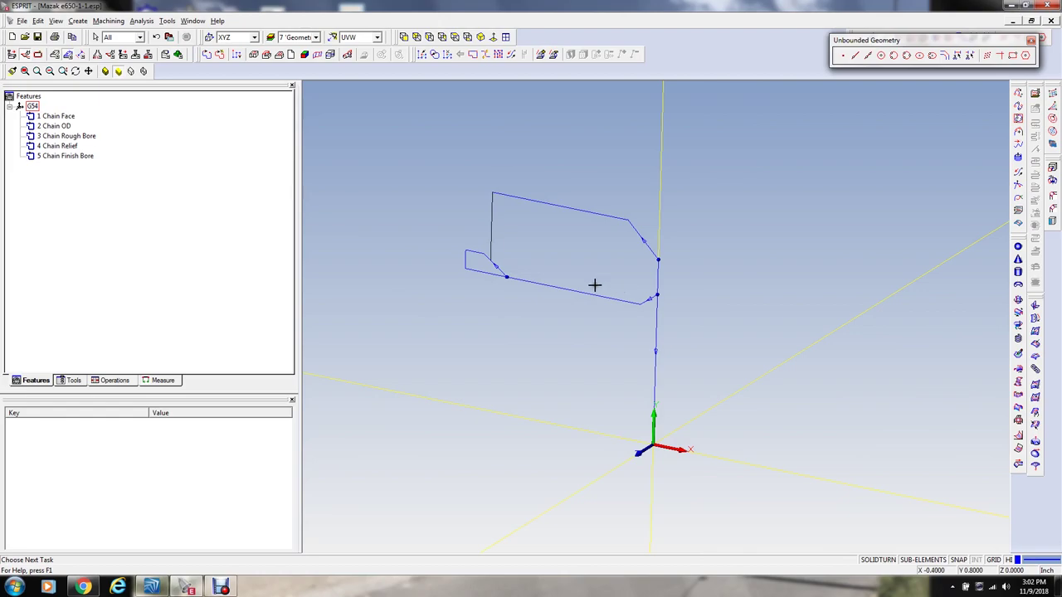
pyautogui.click(206, 55)
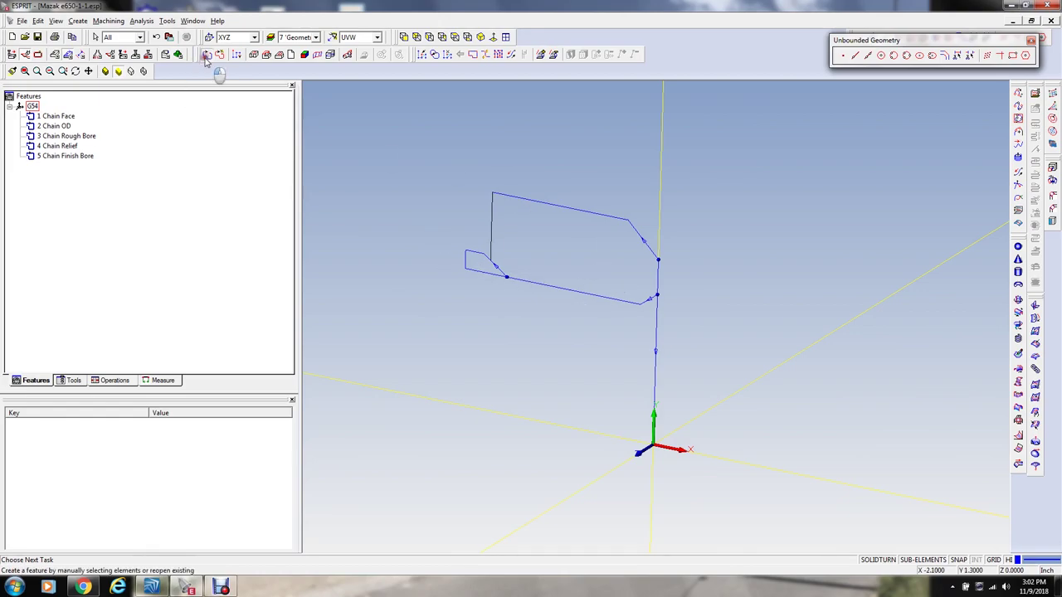
pyautogui.click(619, 299)
pyautogui.click(508, 280)
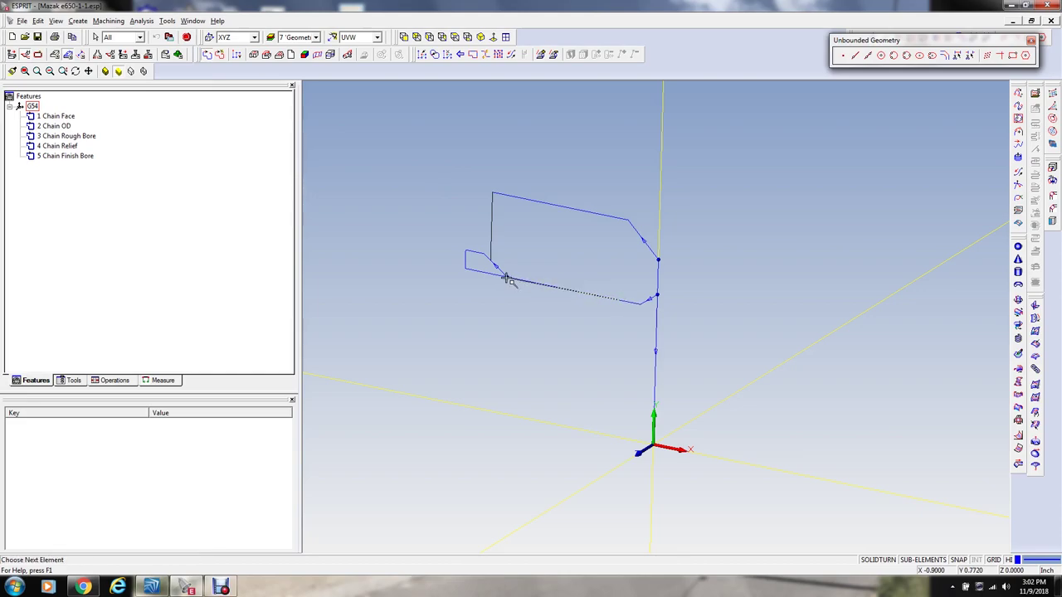
pyautogui.click(186, 37)
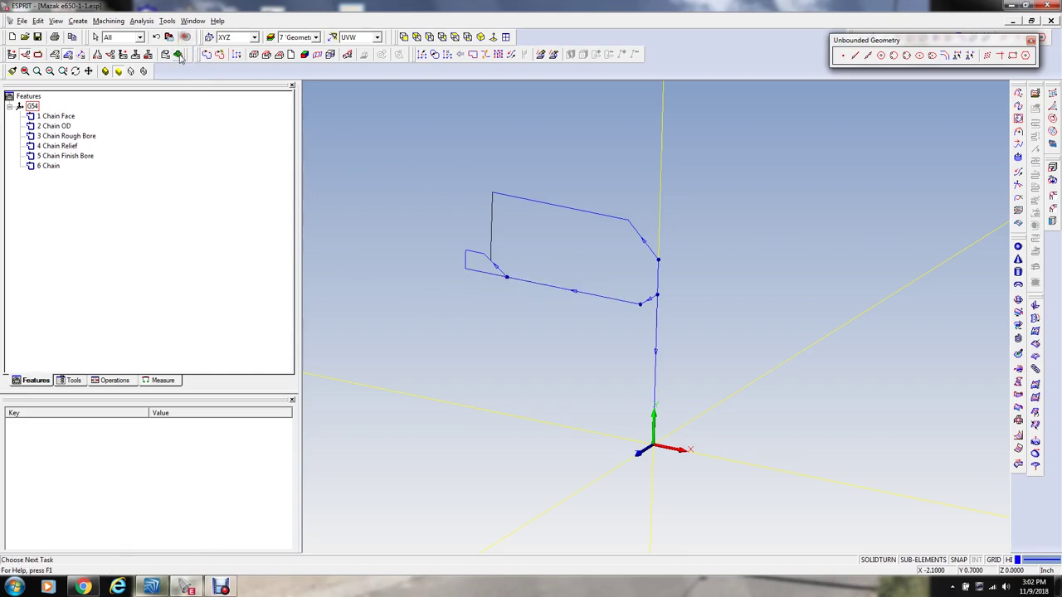
# Step: Rename 6 Chain to '6 Chain Thread.'
pyautogui.click(48, 166)
pyautogui.rightClick(46, 166)
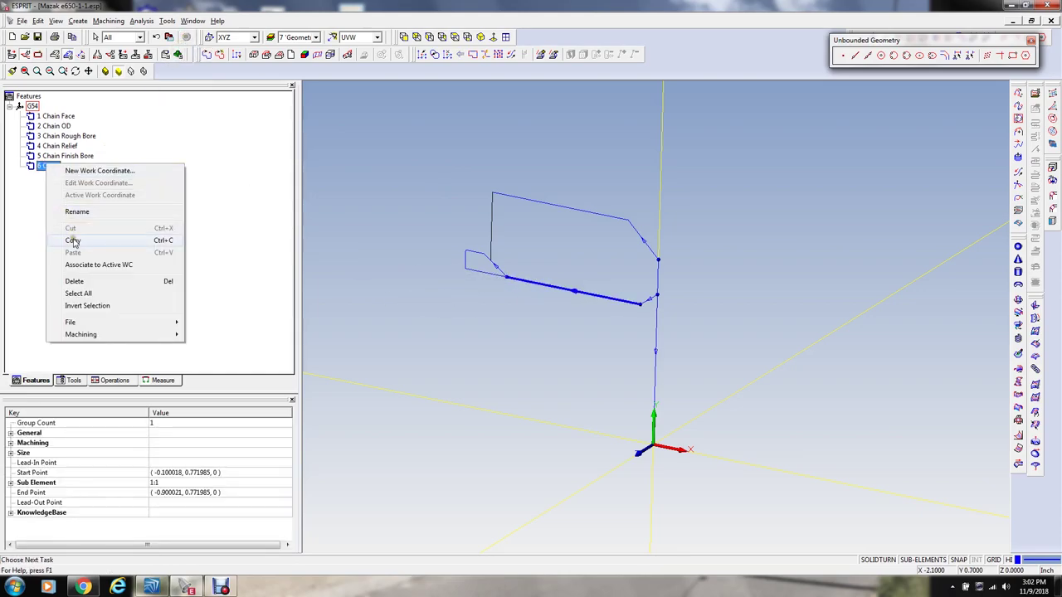
pyautogui.click(71, 214)
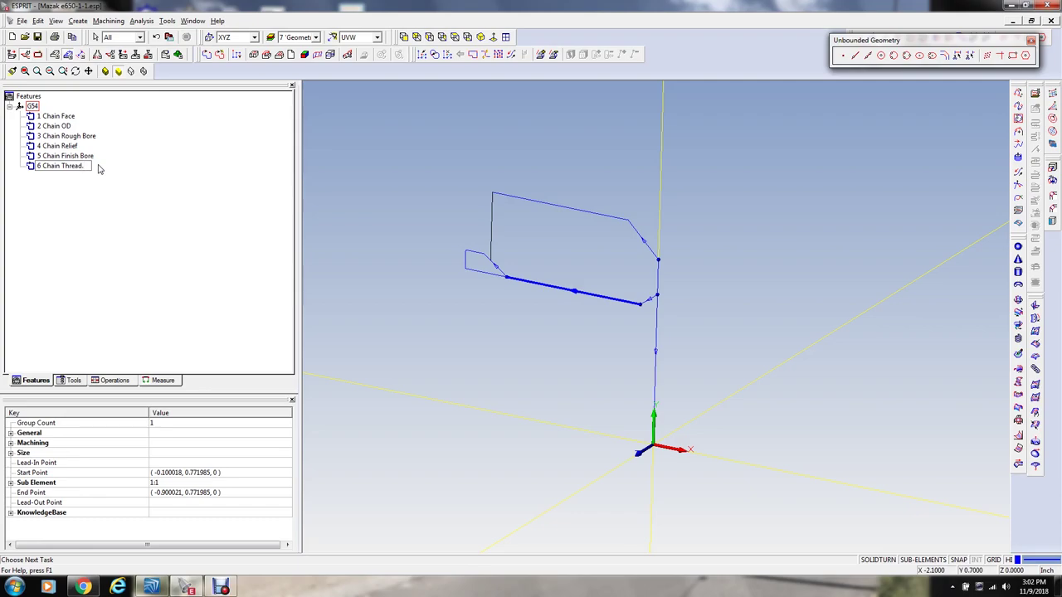
pyautogui.click(543, 129)
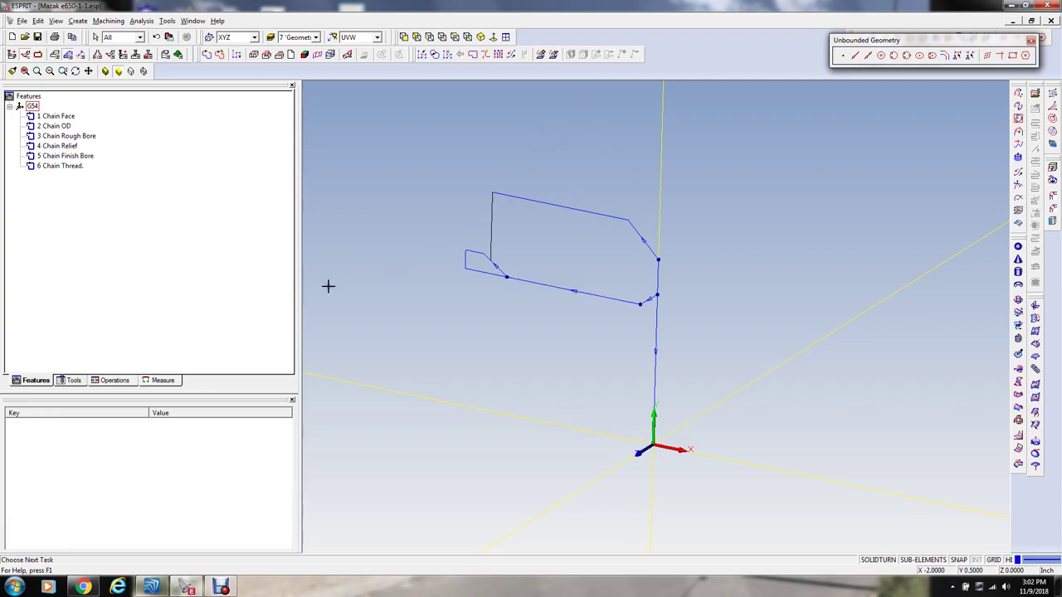
pyautogui.moveTo(593, 334); pyautogui.dragTo(569, 391, button='middle')
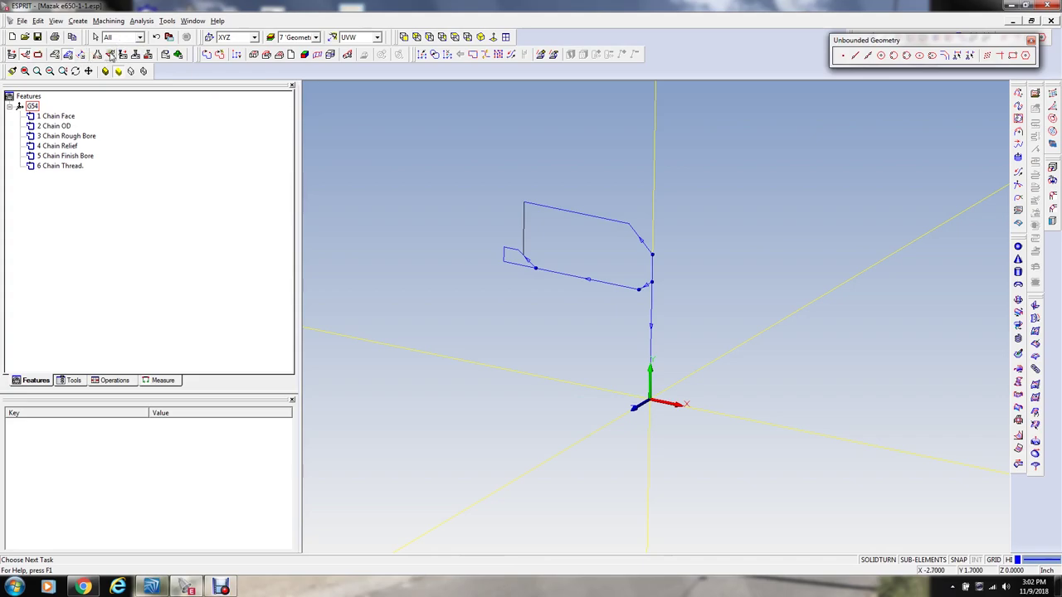
# Step: Start a Face contouring operation on 1 Chain Face with tool #1 ROugh Turn OD at 3V orientation
pyautogui.click(207, 54)
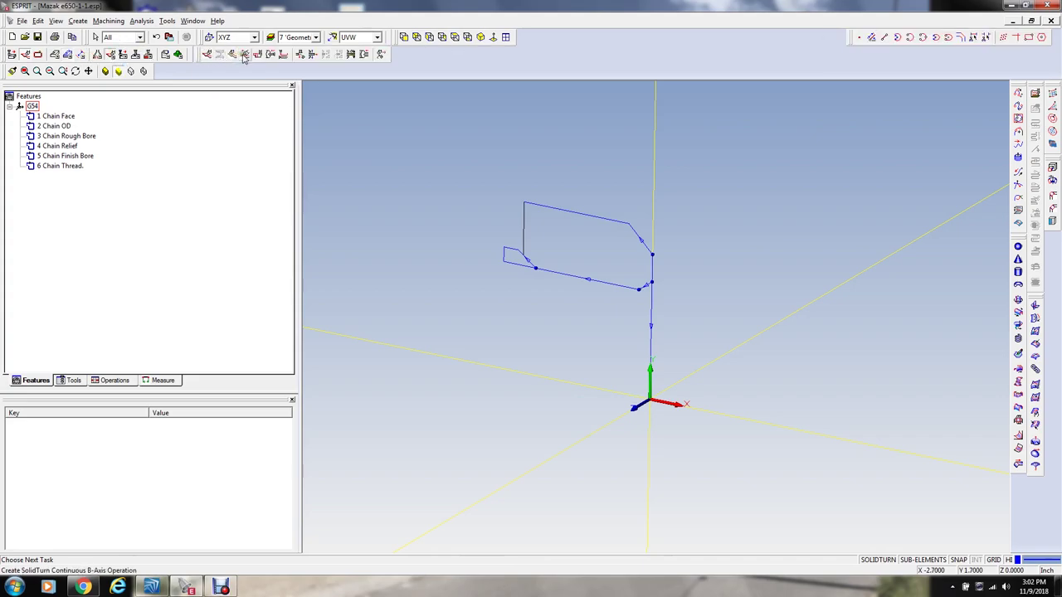
pyautogui.click(233, 58)
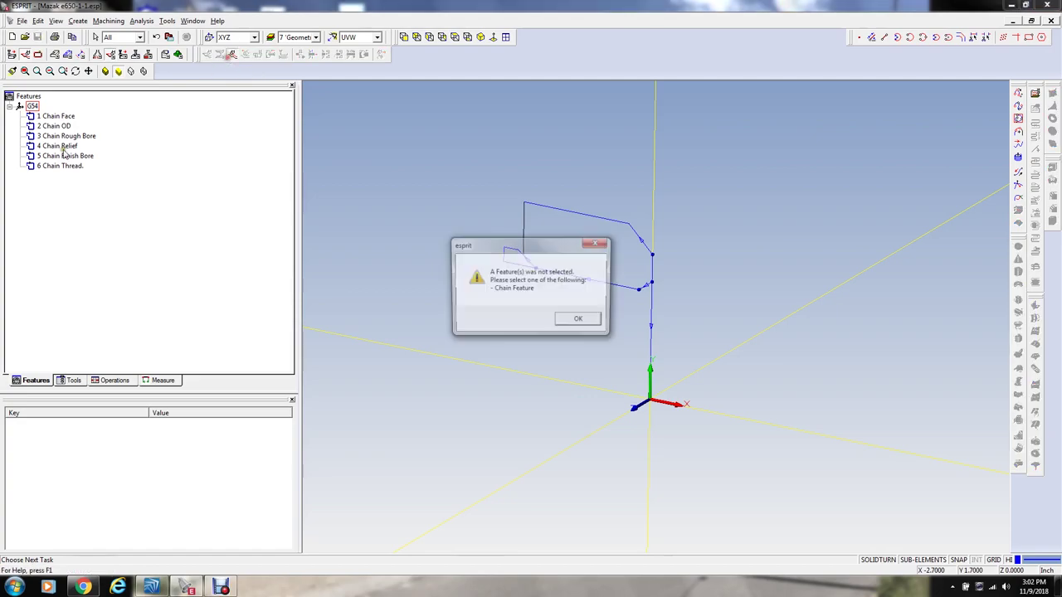
pyautogui.click(579, 319)
pyautogui.click(67, 116)
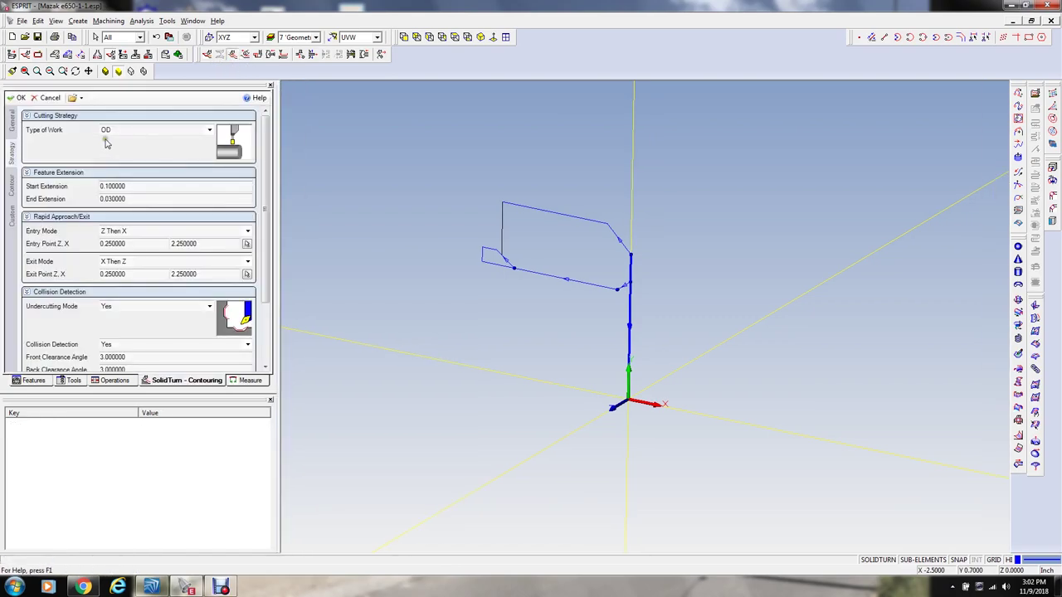
pyautogui.click(108, 130)
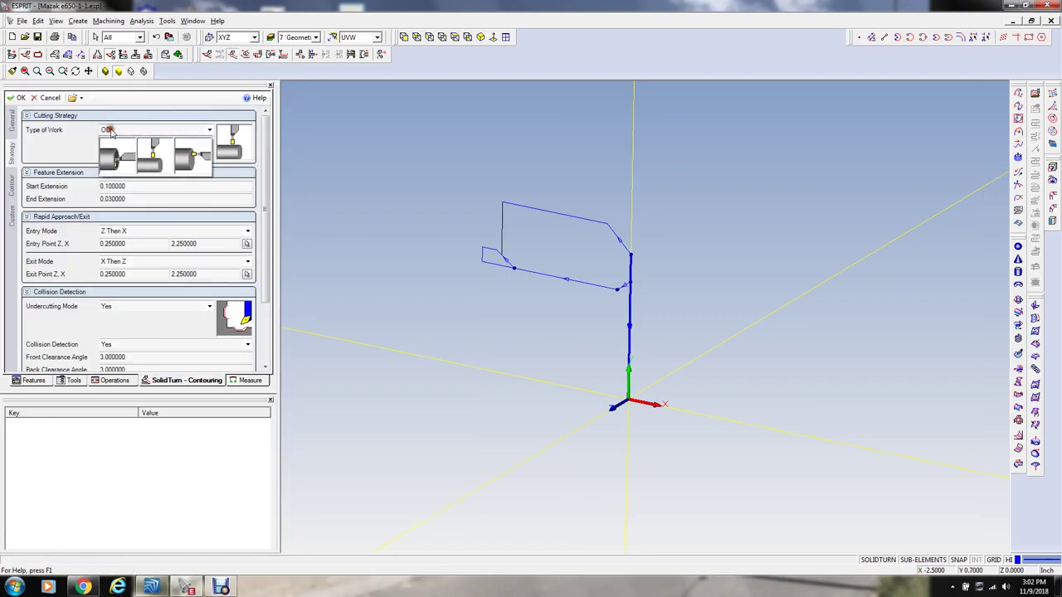
pyautogui.click(180, 158)
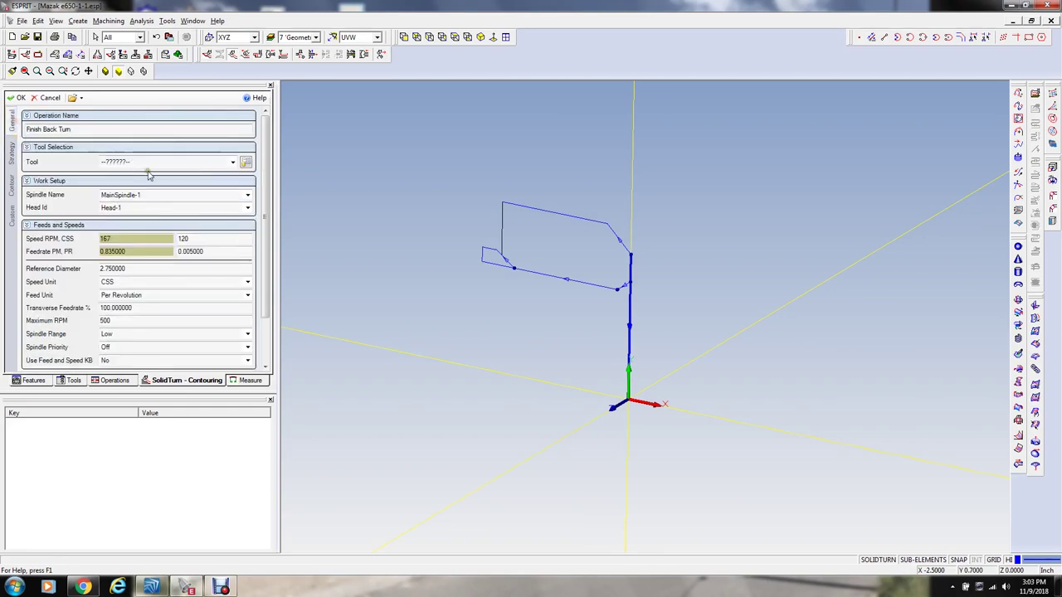
pyautogui.click(153, 164)
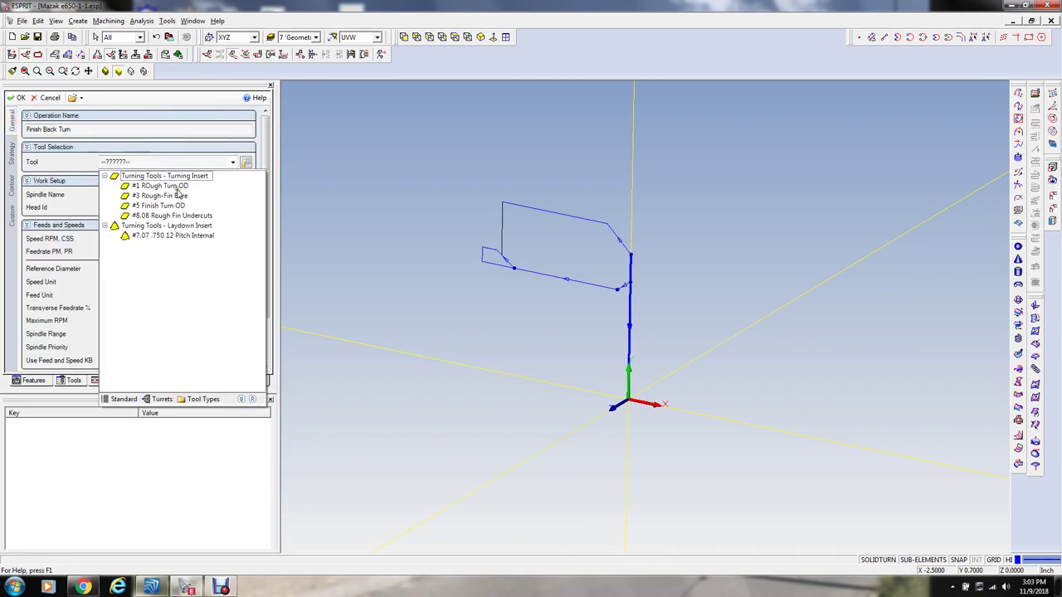
pyautogui.click(176, 186)
pyautogui.click(209, 176)
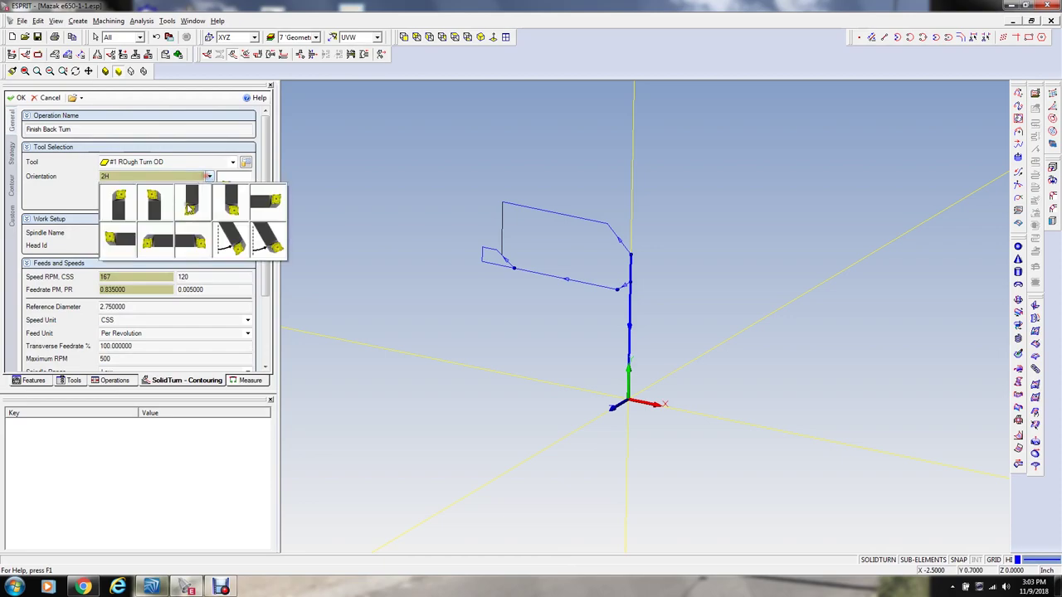
pyautogui.click(187, 201)
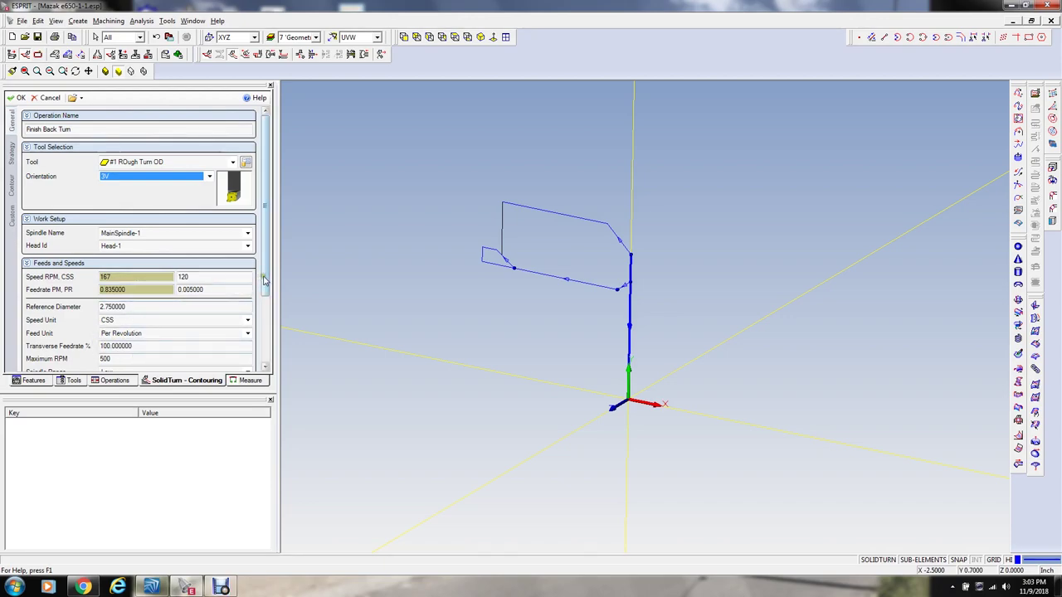
# Step: Set maximum RPM to 1000 and CSS to 450, keeping the Low spindle range
pyautogui.scroll(-3, 264, 282)
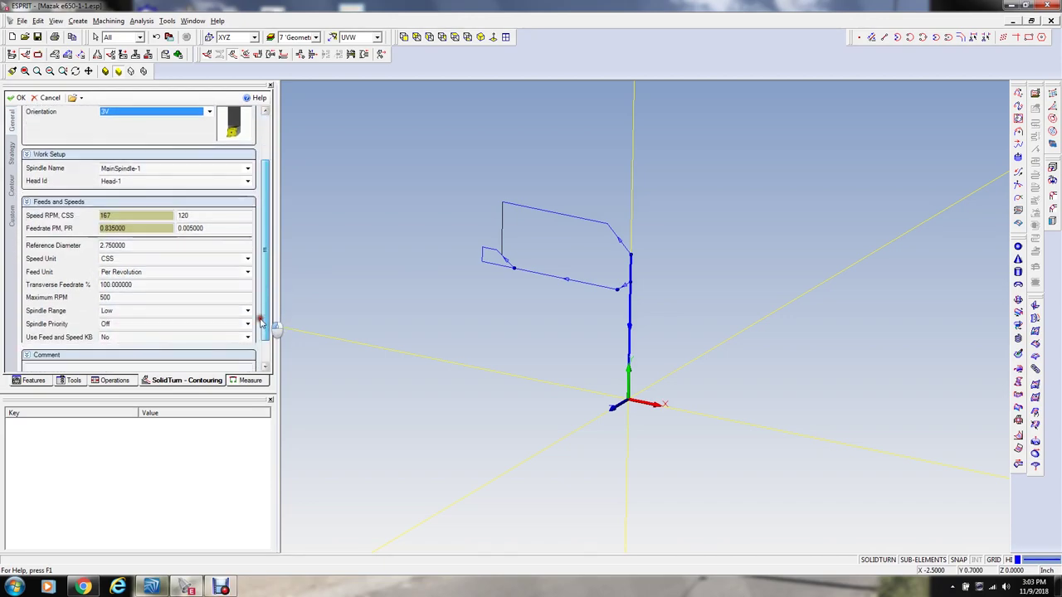
pyautogui.click(121, 308)
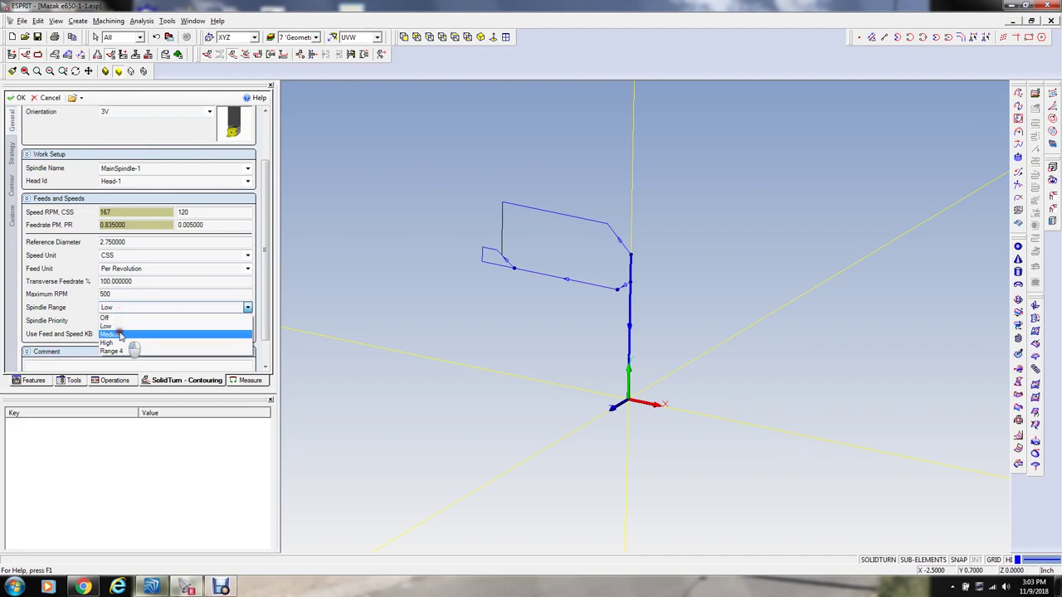
pyautogui.click(110, 343)
pyautogui.click(57, 291)
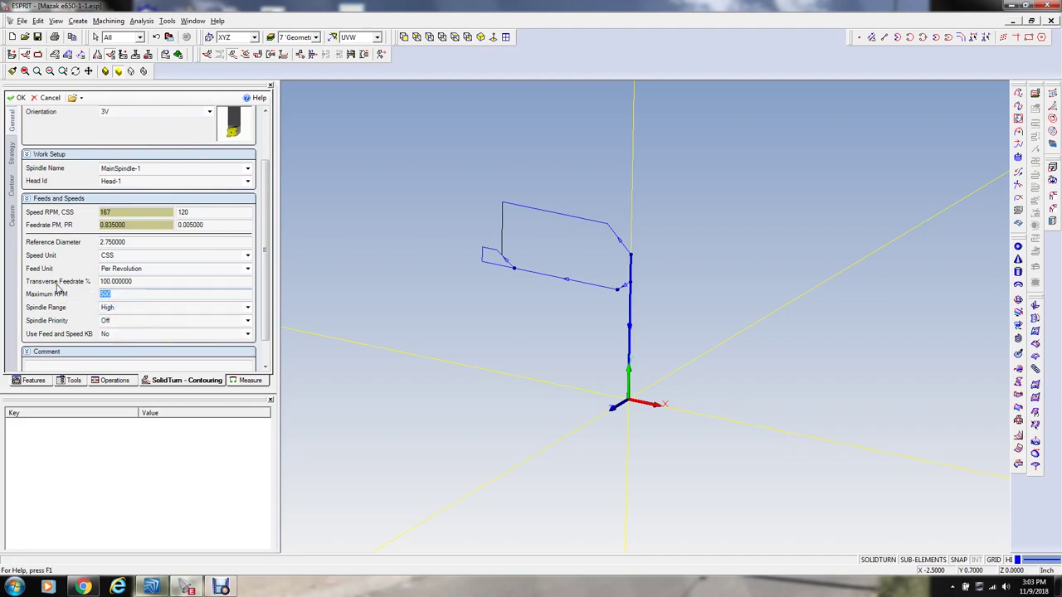
pyautogui.press('Tab')
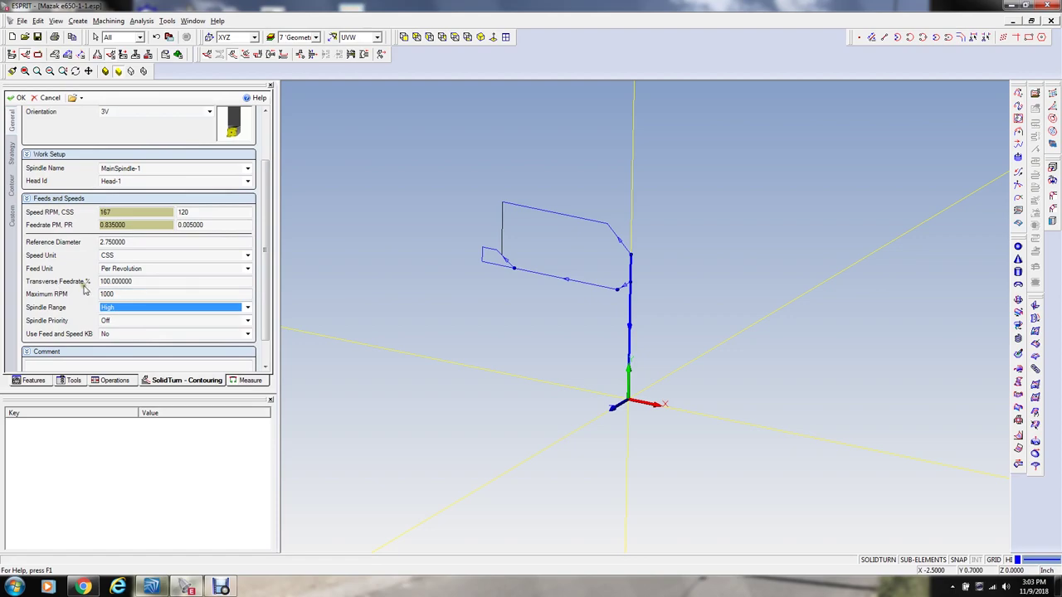
pyautogui.press('l')
pyautogui.click(133, 212)
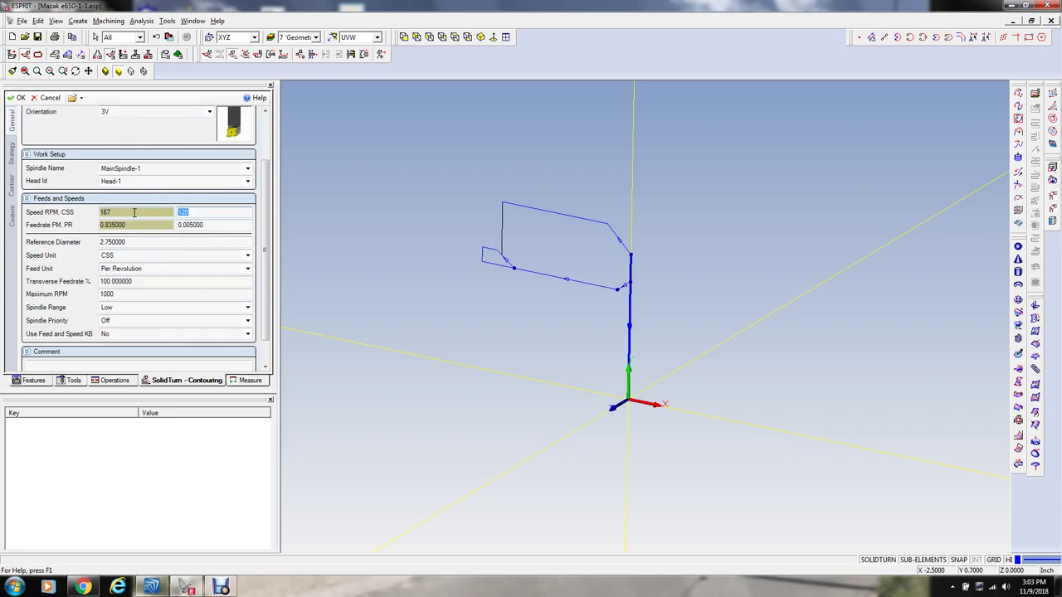
pyautogui.press('Tab')
# Step: Set the reference diameter to 2.5 and feed per revolution to 0.012
pyautogui.click(129, 241)
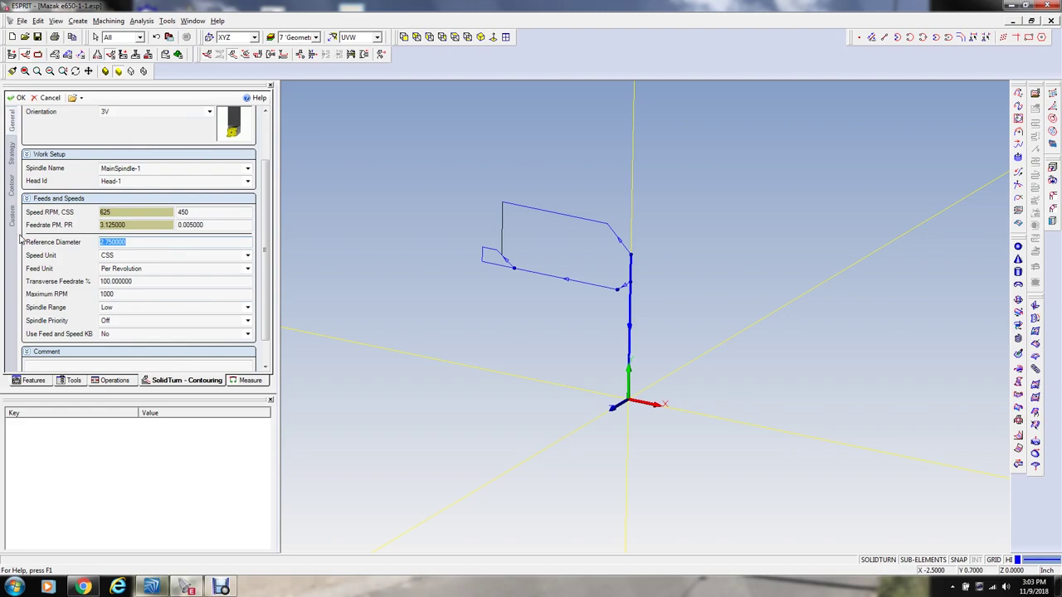
pyautogui.write('2.5')
pyautogui.press('Tab')
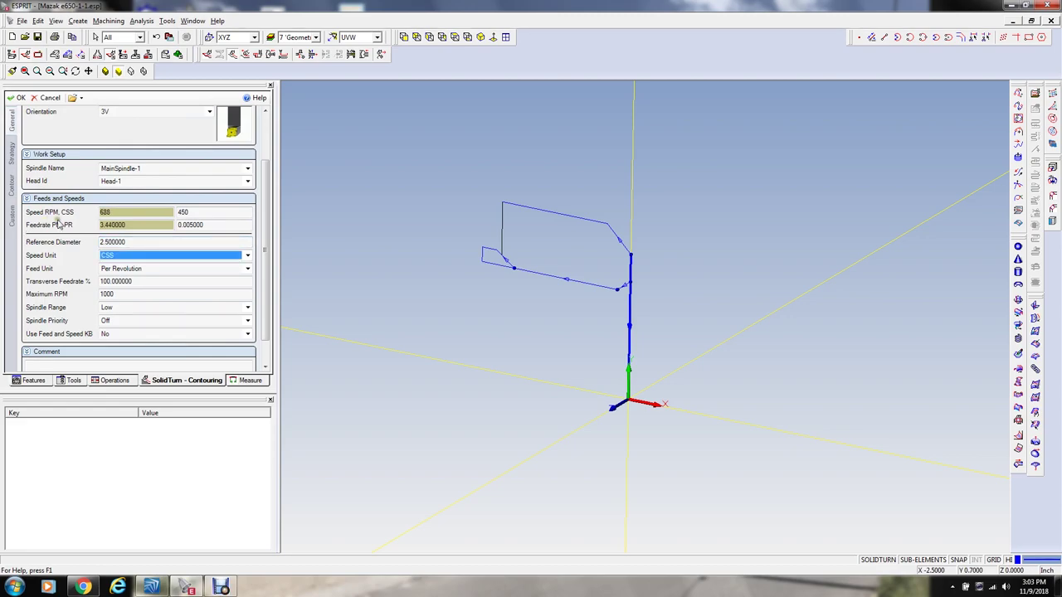
pyautogui.click(203, 225)
pyautogui.write('0.012')
pyautogui.press('Tab')
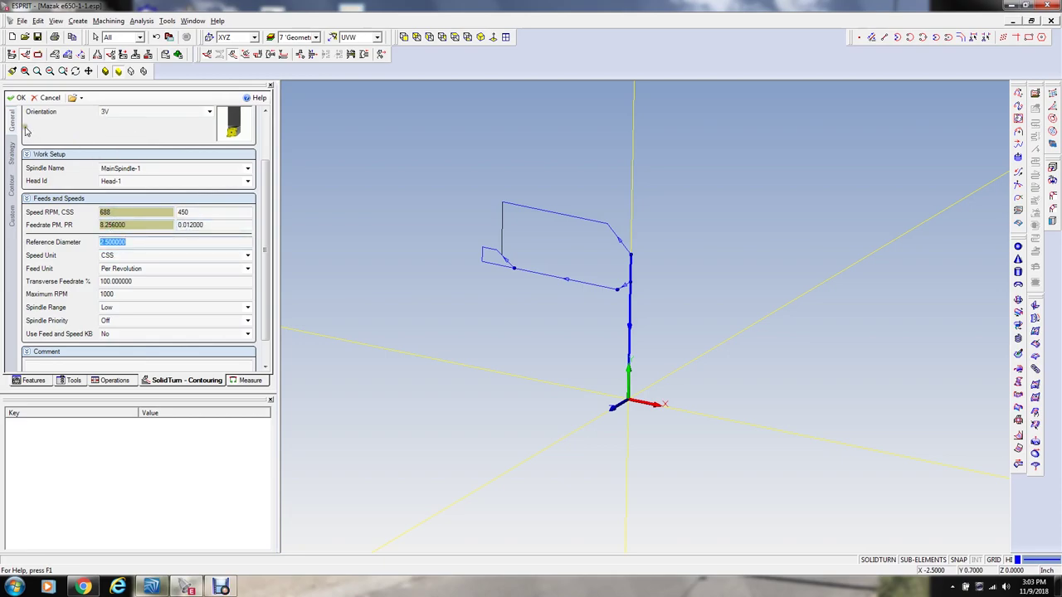
pyautogui.click(11, 153)
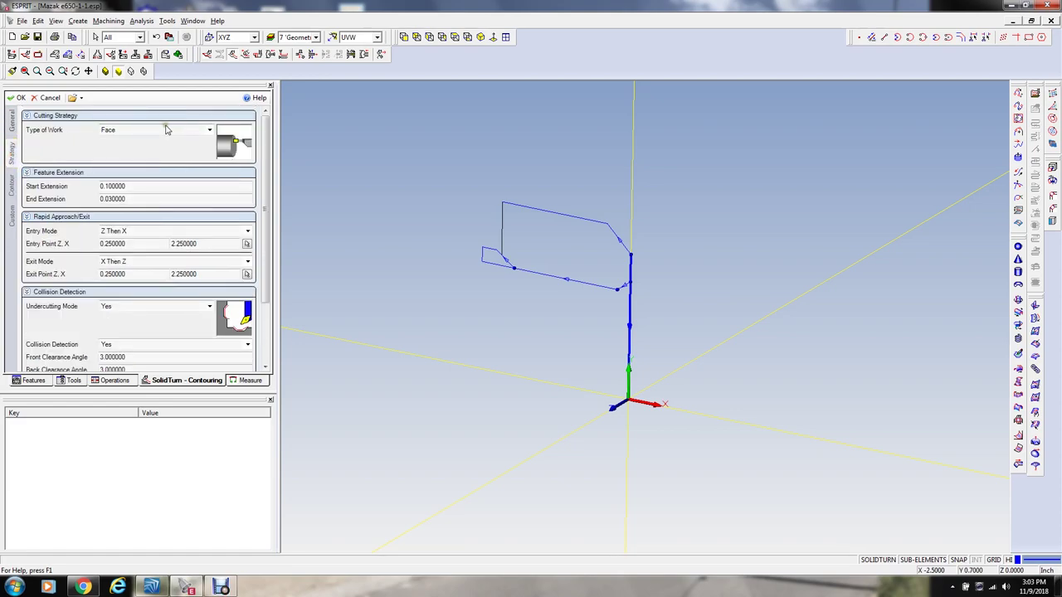
# Step: Set the start extension to 0.2 and the end extension to 0
pyautogui.click(148, 186)
pyautogui.moveTo(148, 186); pyautogui.dragTo(66, 185)
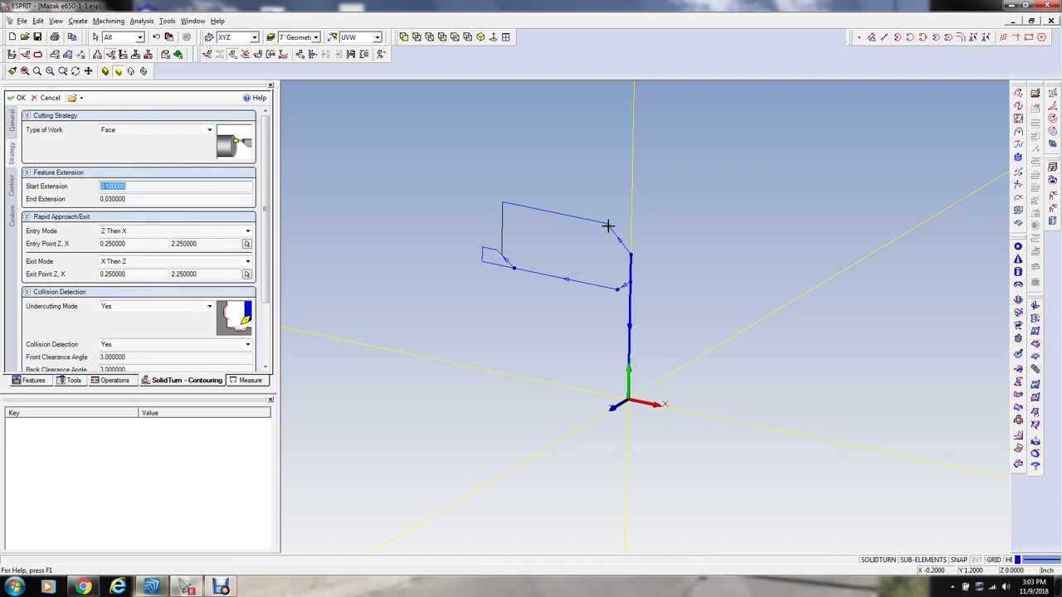
pyautogui.press('BackSpace')
pyautogui.press('Tab')
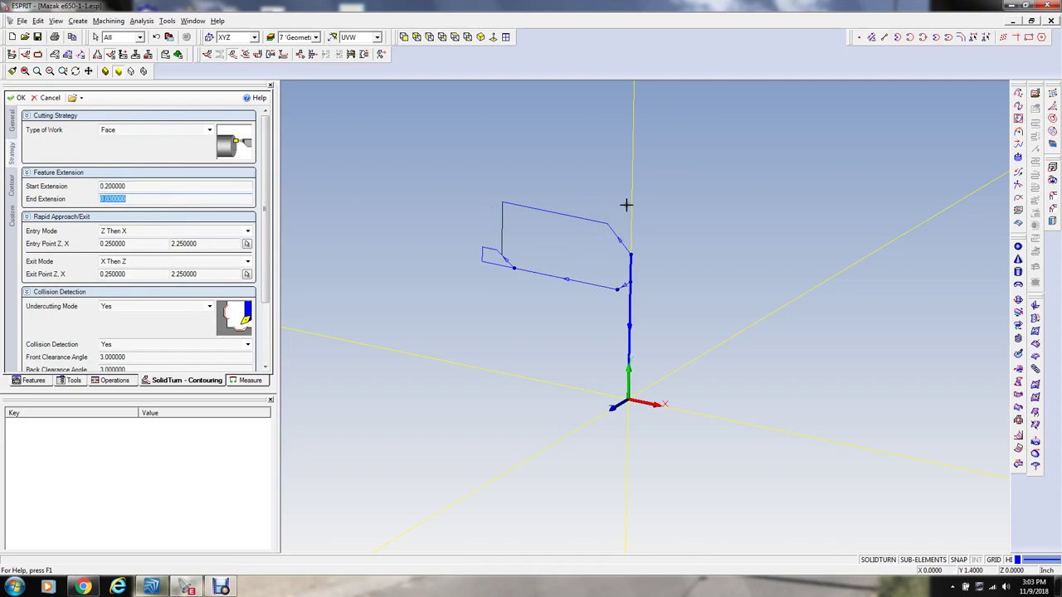
pyautogui.write('0')
pyautogui.press('Tab')
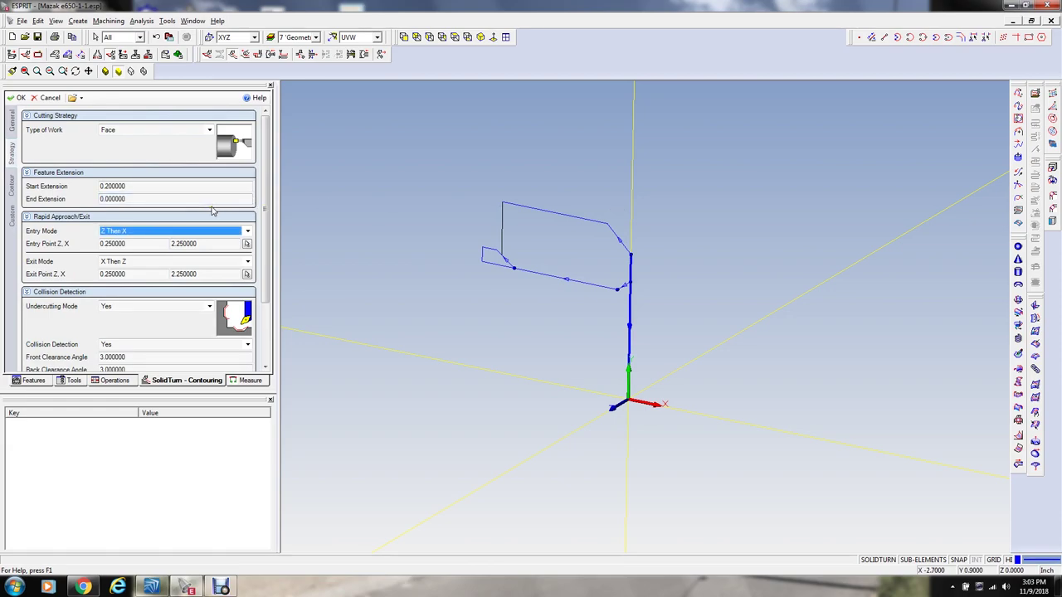
# Step: Place both the entry and exit points at Z 1, X 1.5
pyautogui.click(221, 243)
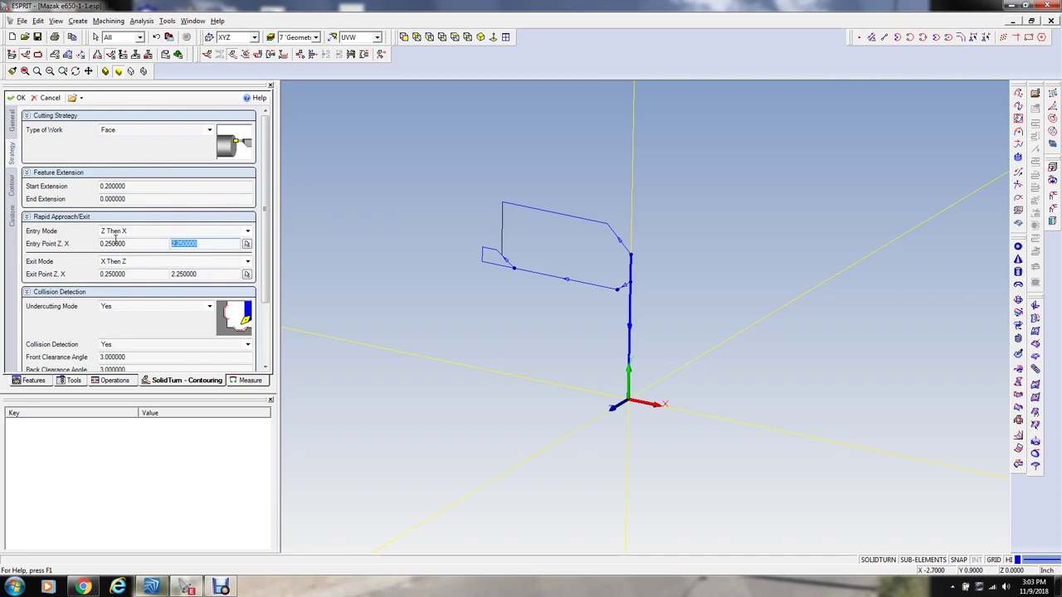
pyautogui.click(142, 244)
pyautogui.write('1')
pyautogui.press('Tab')
pyautogui.write('1.5')
pyautogui.press('Tab')
pyautogui.press('Tab')
pyautogui.write('1')
pyautogui.press('Tab')
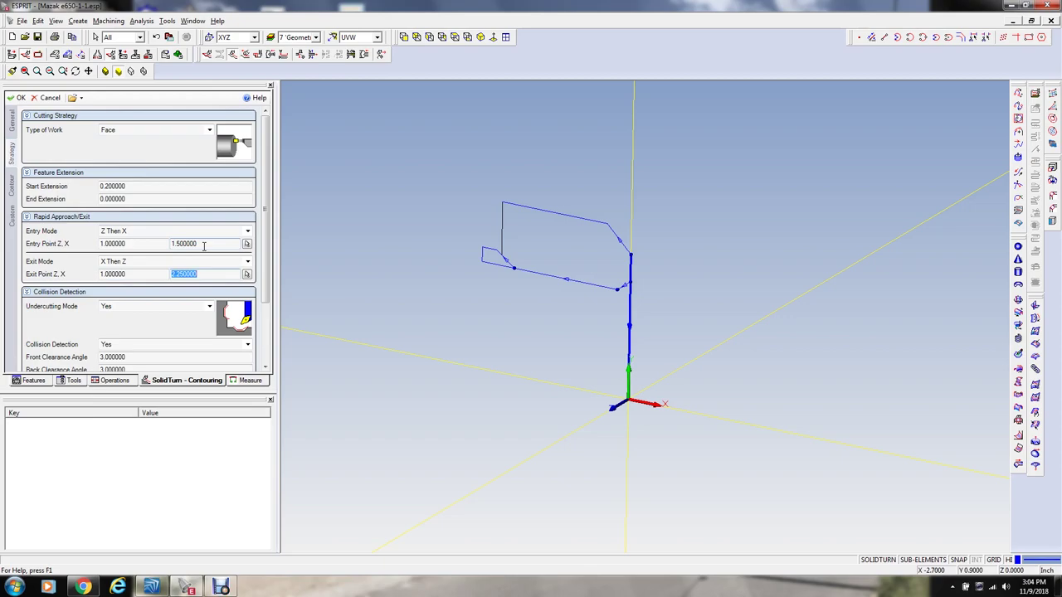
pyautogui.write('1')
pyautogui.press('Tab')
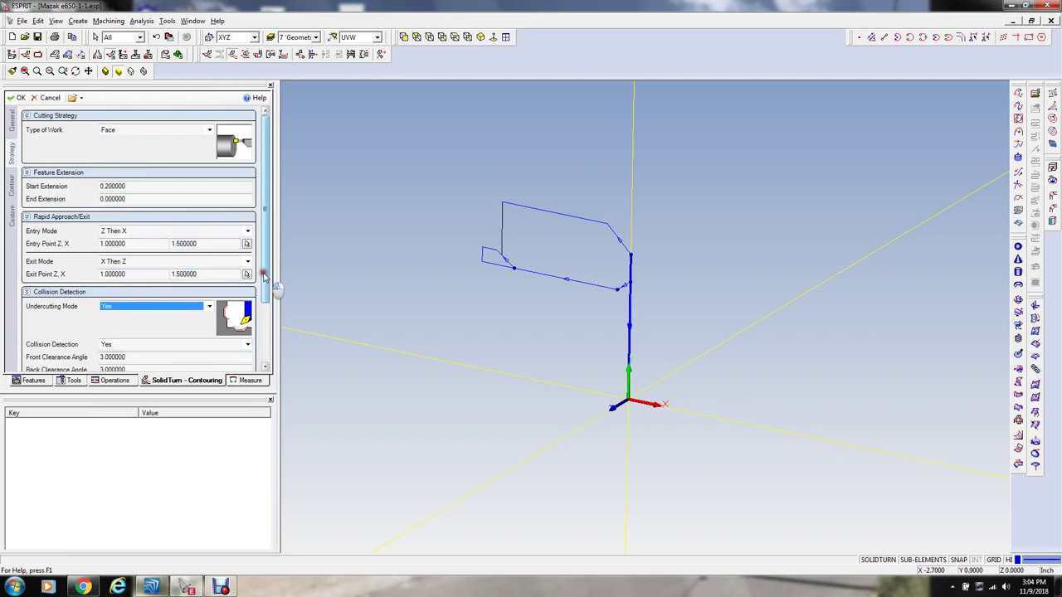
pyautogui.scroll(-3, 264, 282)
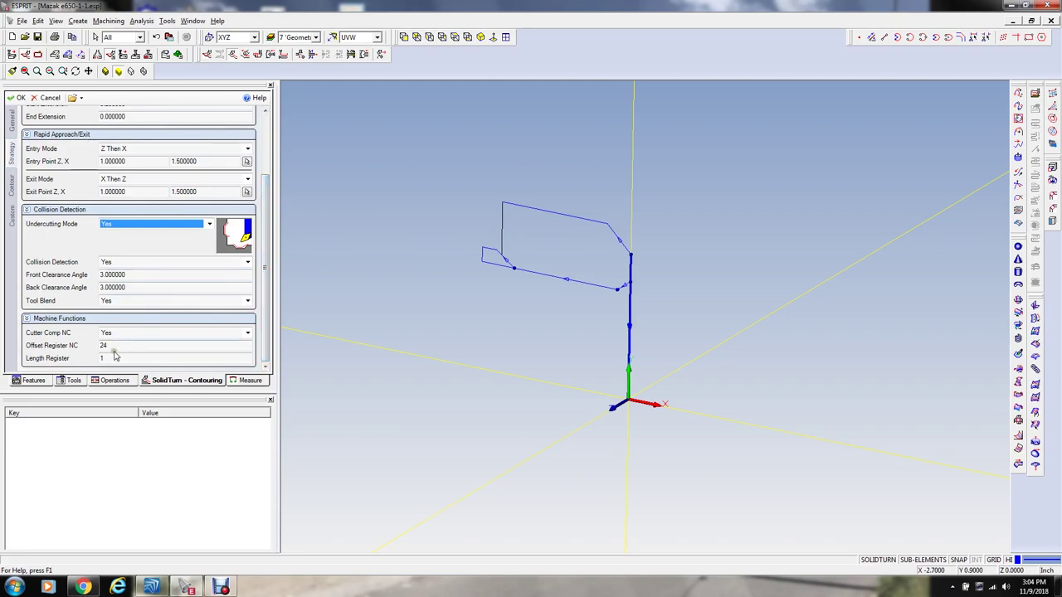
pyautogui.click(12, 190)
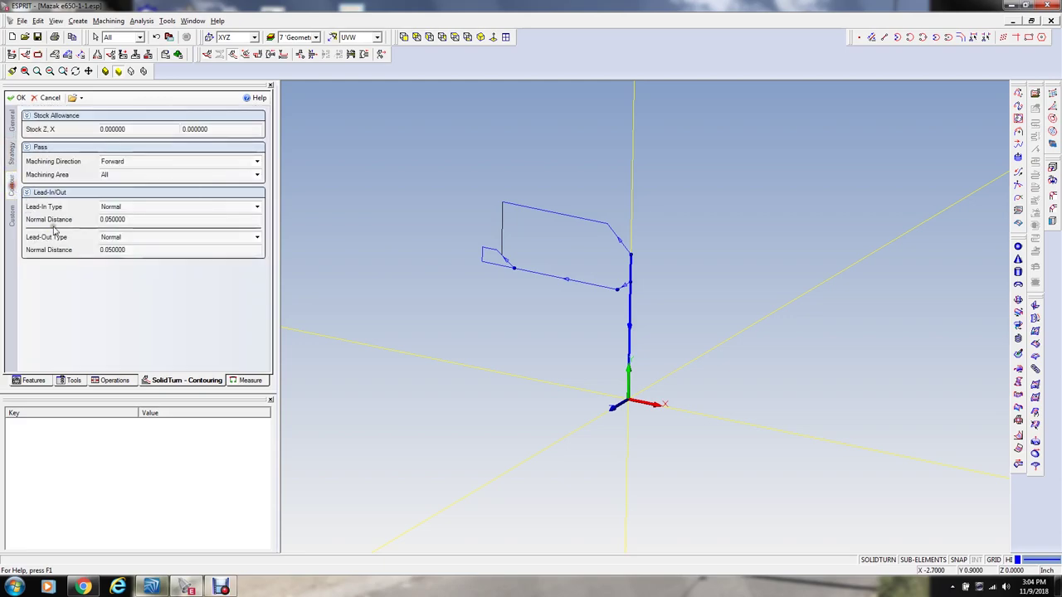
# Step: Enter a 0.005 Z stock allowance, review the strategy page, and apply the facing operation
pyautogui.doubleClick(145, 128)
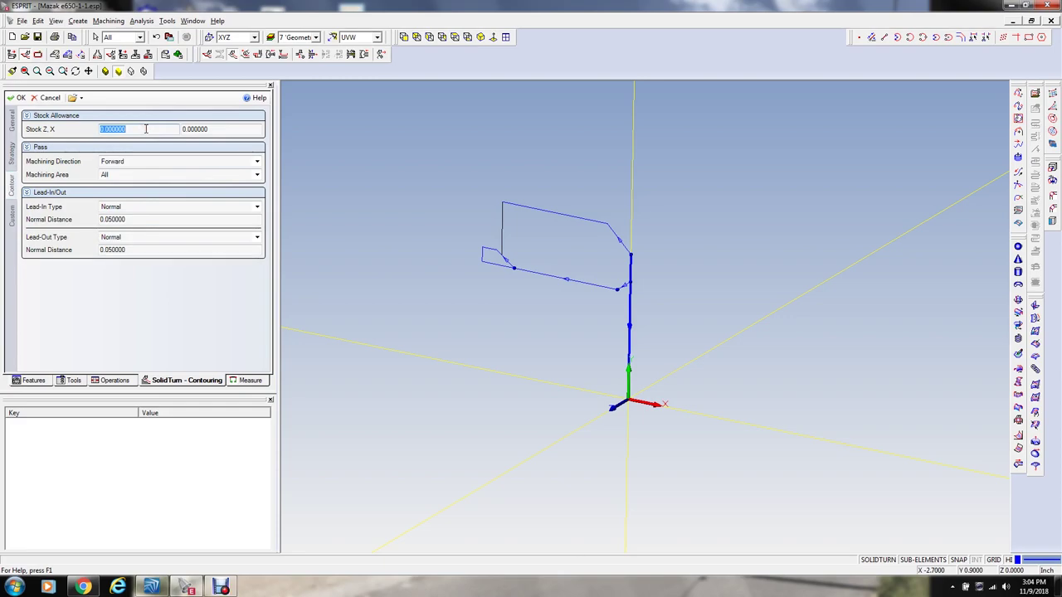
pyautogui.press('BackSpace')
pyautogui.write('.005')
pyautogui.press('Tab')
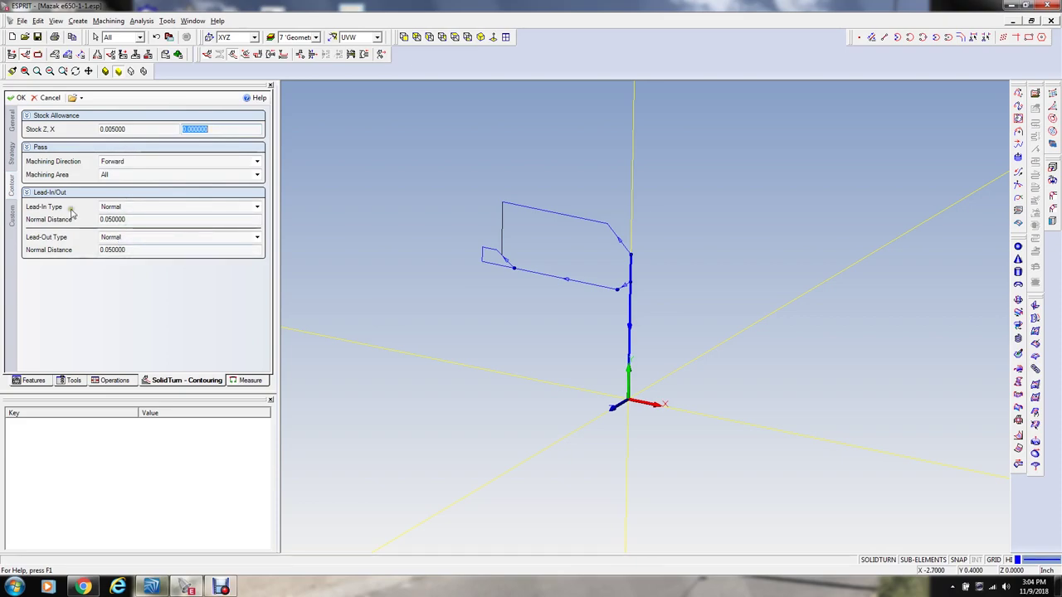
pyautogui.click(9, 151)
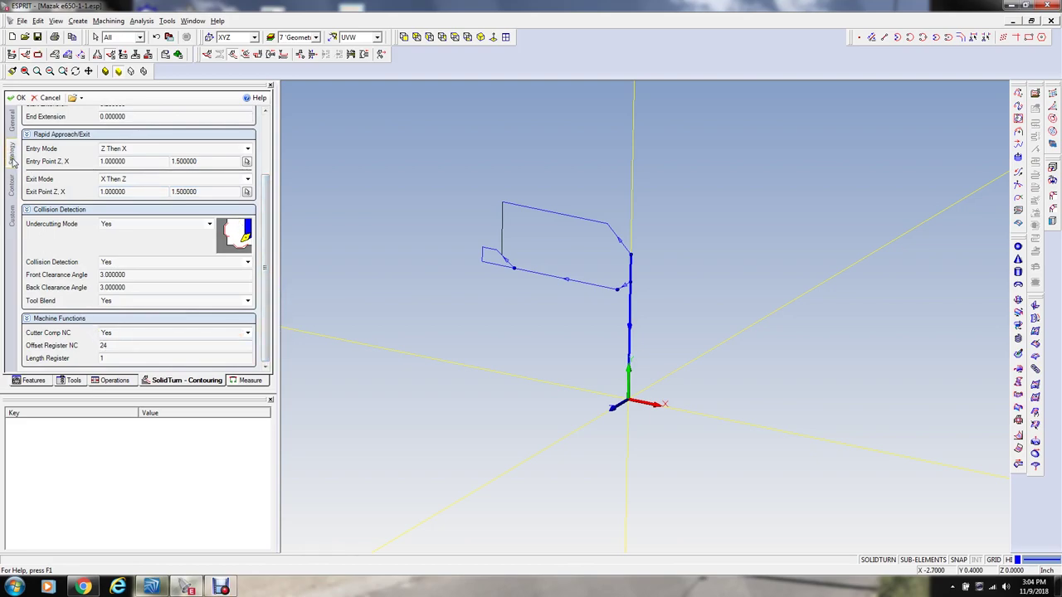
pyautogui.click(15, 103)
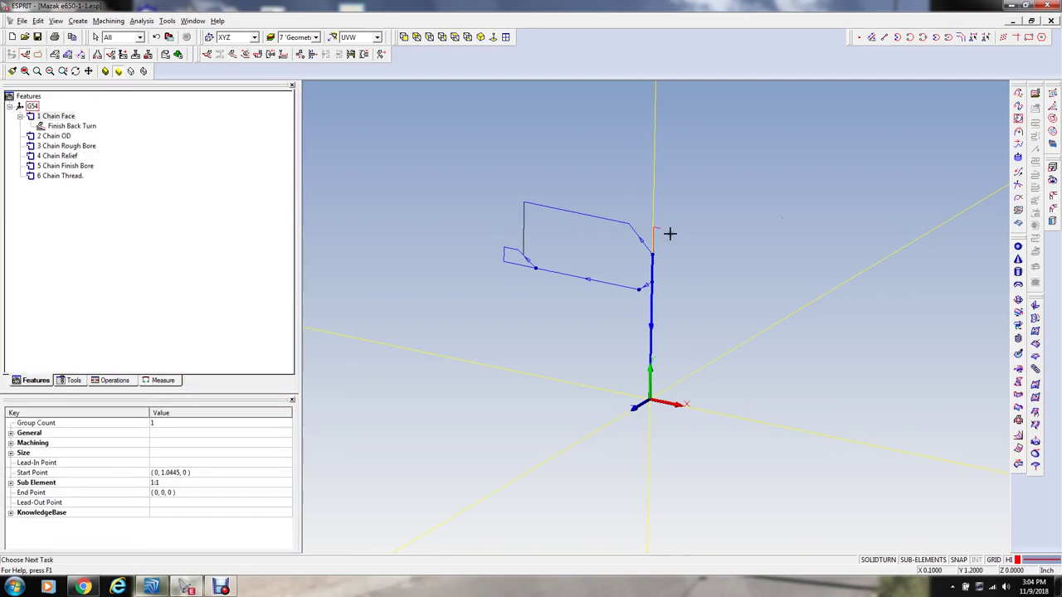
# Step: Rename the Finish Back Turn operation to Roug Face
pyautogui.moveTo(711, 226); pyautogui.dragTo(704, 219, button='middle')
pyautogui.scroll(4, 656, 226)
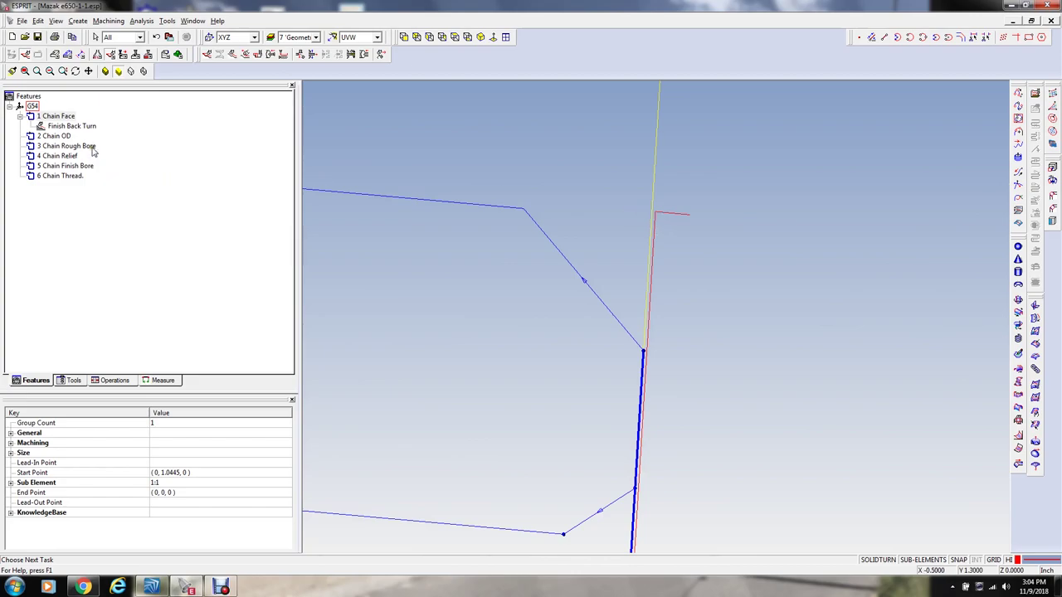
pyautogui.click(71, 126)
pyautogui.rightClick(77, 126)
pyautogui.click(98, 174)
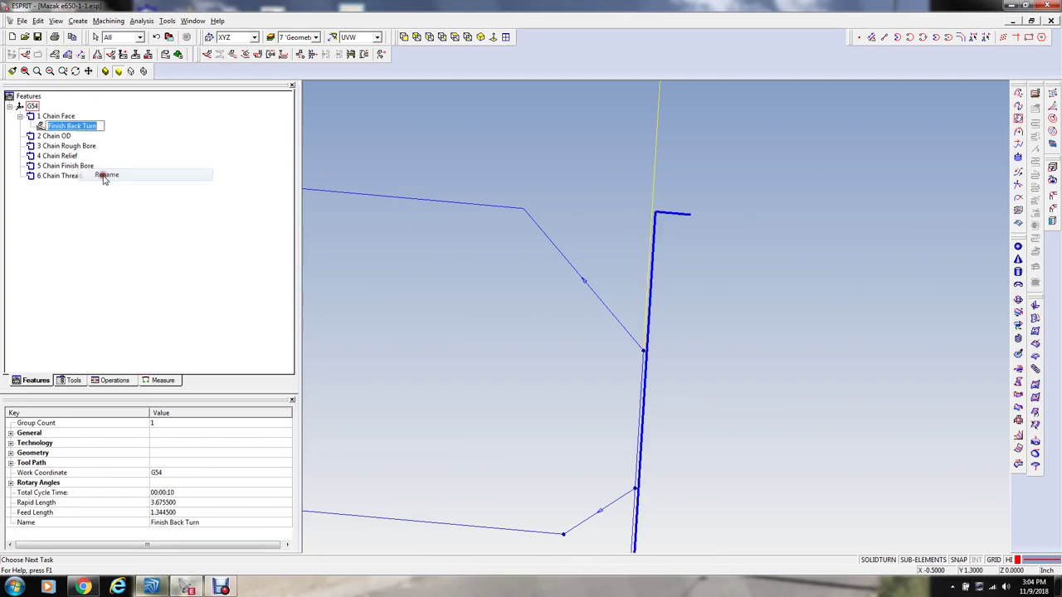
pyautogui.write('Roug Face')
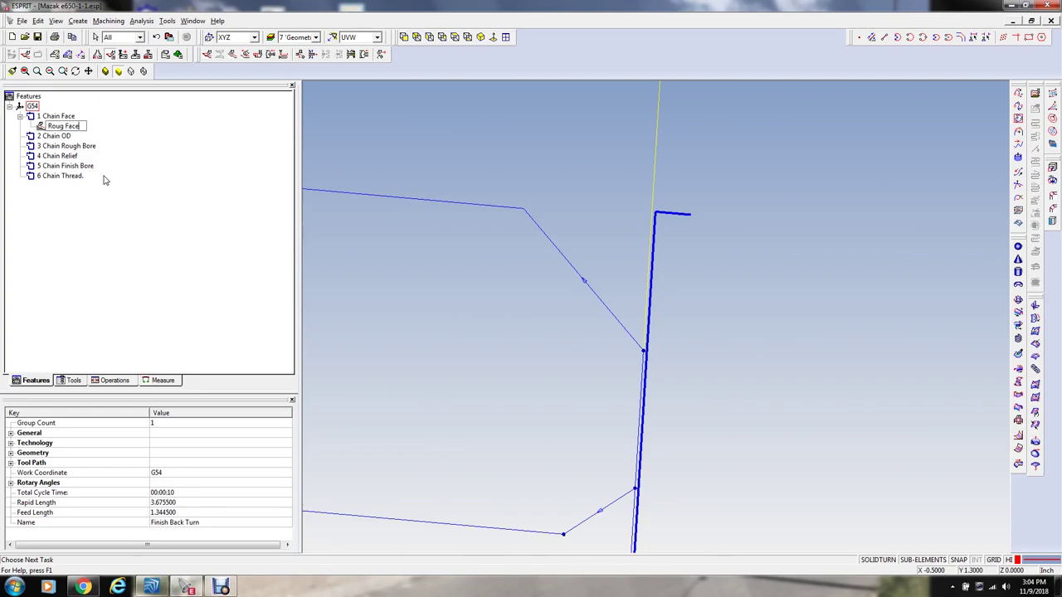
pyautogui.press('Return')
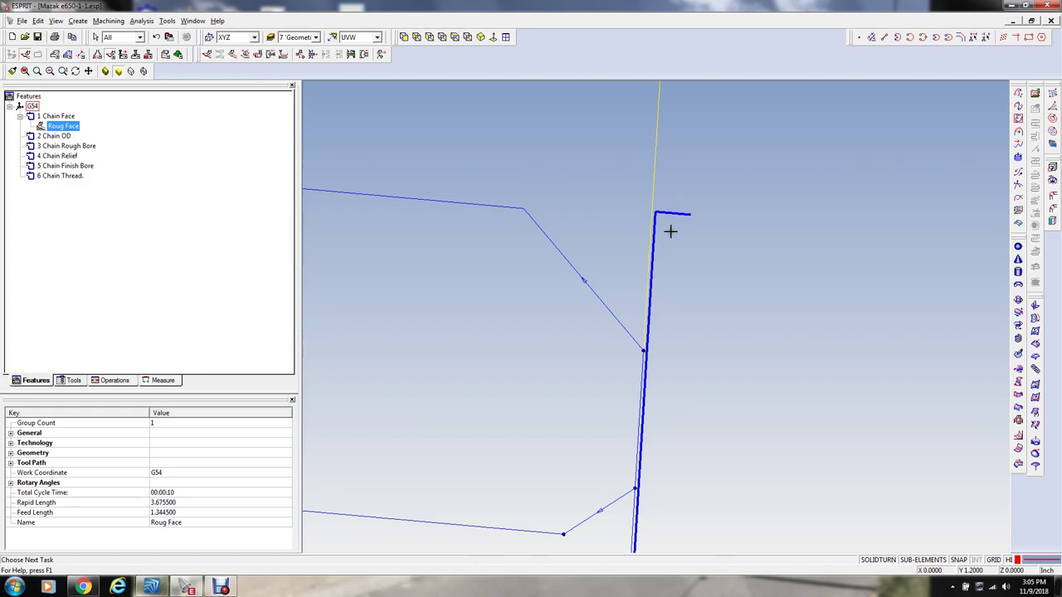
# Step: Reopen Roug Face and lengthen its start extension, entering 25, then apply it
pyautogui.scroll(-5, 692, 193)
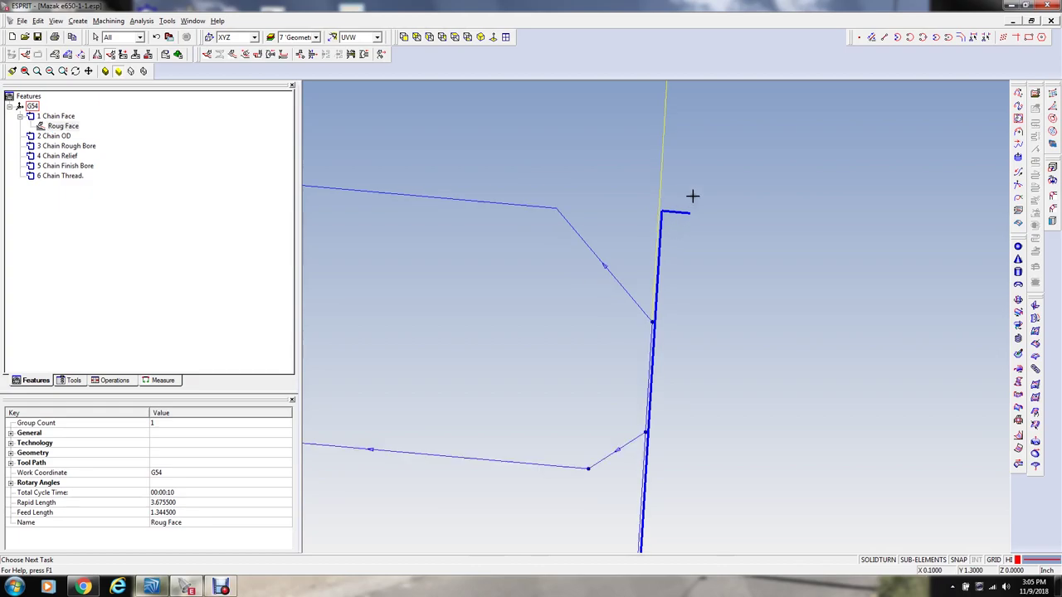
pyautogui.doubleClick(64, 126)
pyautogui.click(121, 190)
pyautogui.press('BackSpace')
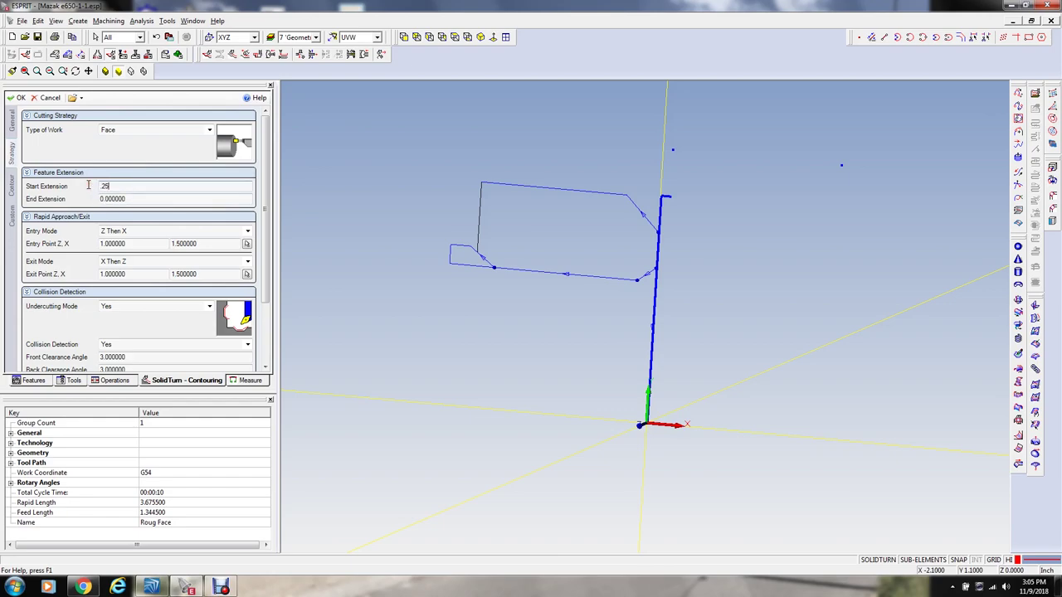
pyautogui.write('25')
pyautogui.press('Return')
pyautogui.moveTo(370, 159); pyautogui.dragTo(370, 172, button='middle')
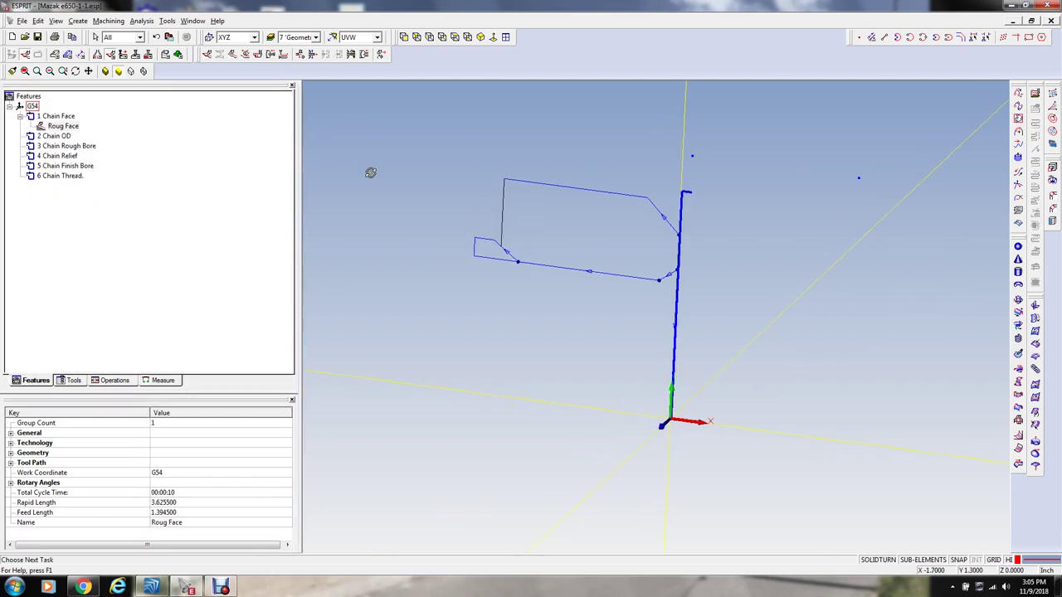
pyautogui.click(177, 54)
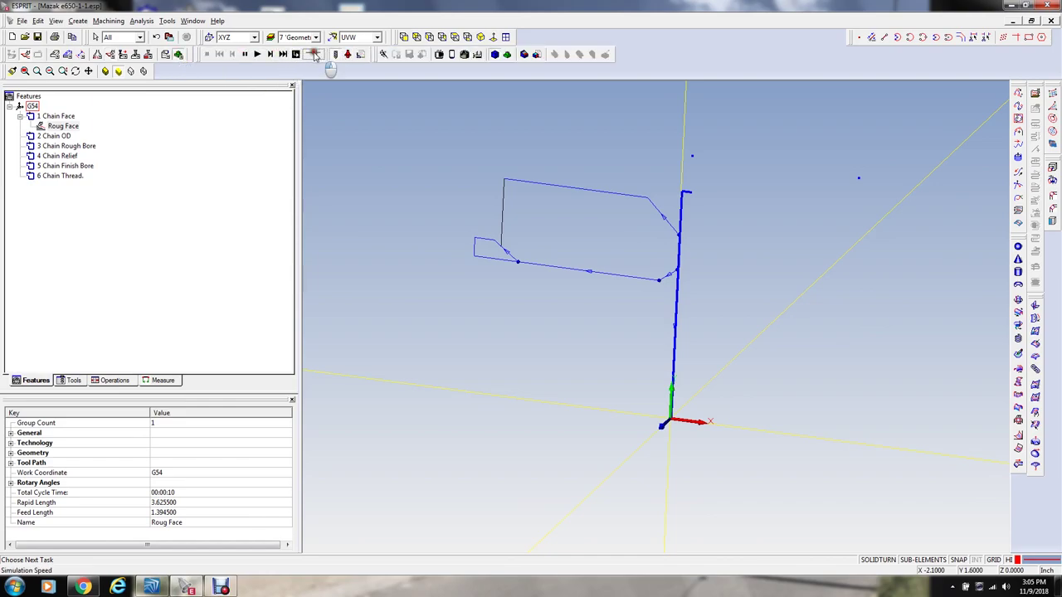
# Step: Simulate the Roug Face cut while orbiting the stock, then stop and select 2 Chain OD
pyautogui.click(257, 54)
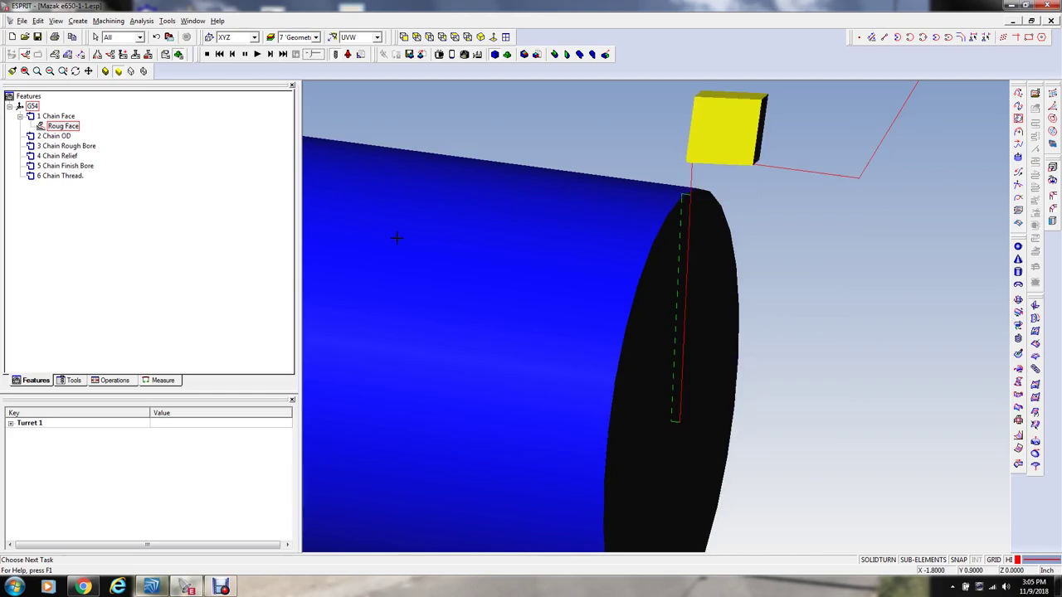
pyautogui.moveTo(368, 225)
pyautogui.mouseDown(button='middle')
pyautogui.moveTo(362, 191)
pyautogui.moveTo(344, 210)
pyautogui.moveTo(290, 130)
pyautogui.mouseUp(button='middle')
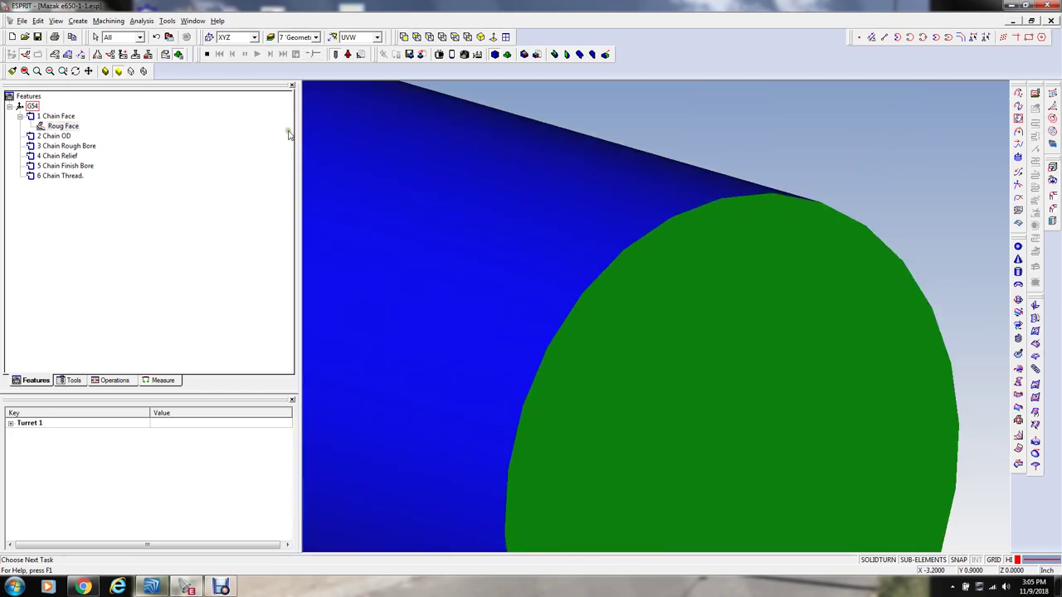
pyautogui.click(207, 55)
pyautogui.click(257, 54)
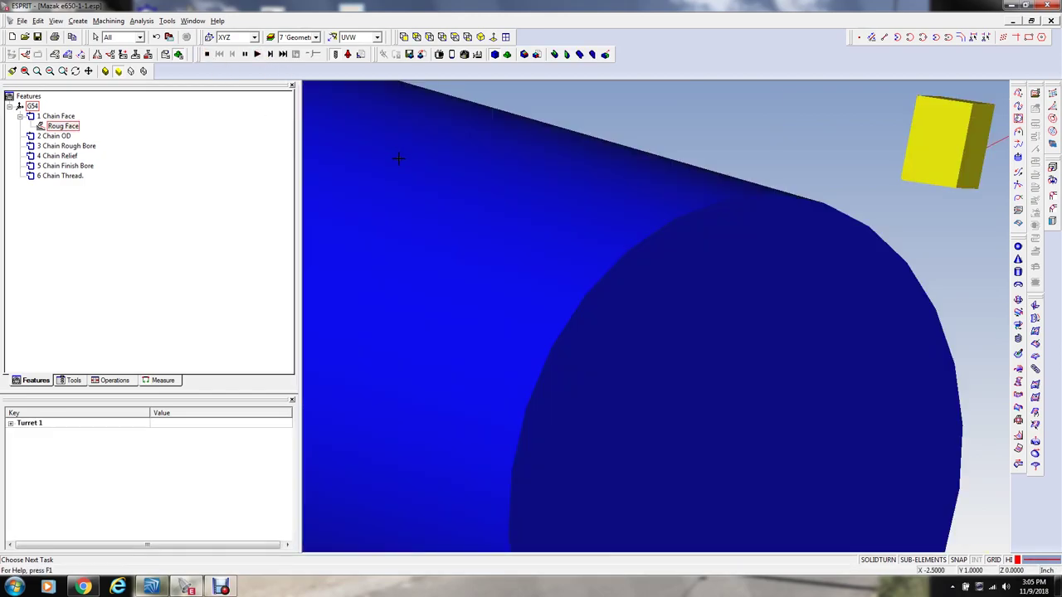
pyautogui.moveTo(403, 163); pyautogui.dragTo(416, 184, button='middle')
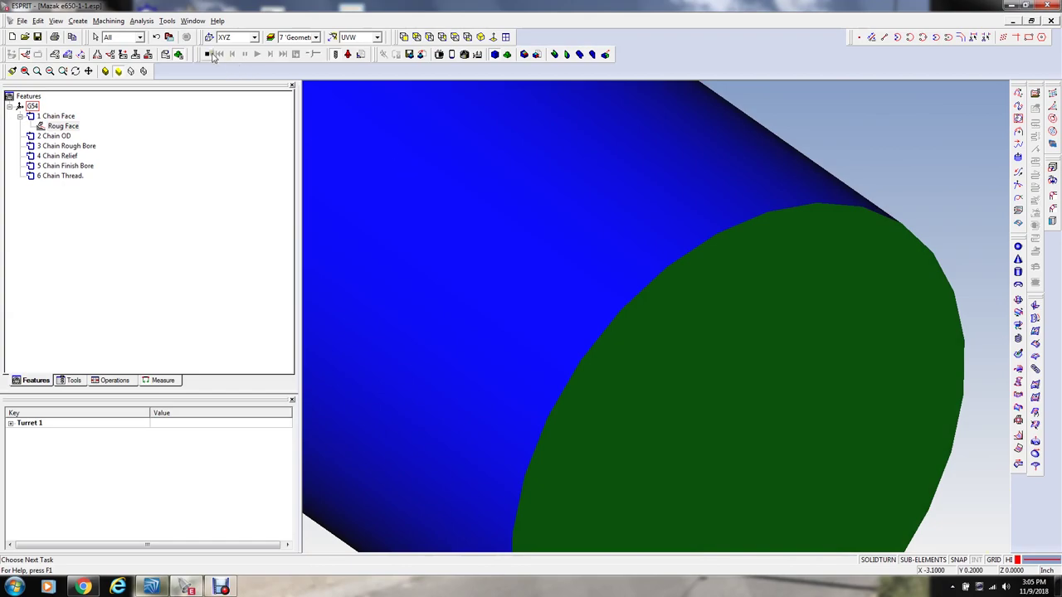
pyautogui.click(208, 55)
pyautogui.moveTo(532, 301); pyautogui.dragTo(564, 283, button='middle')
pyautogui.click(46, 136)
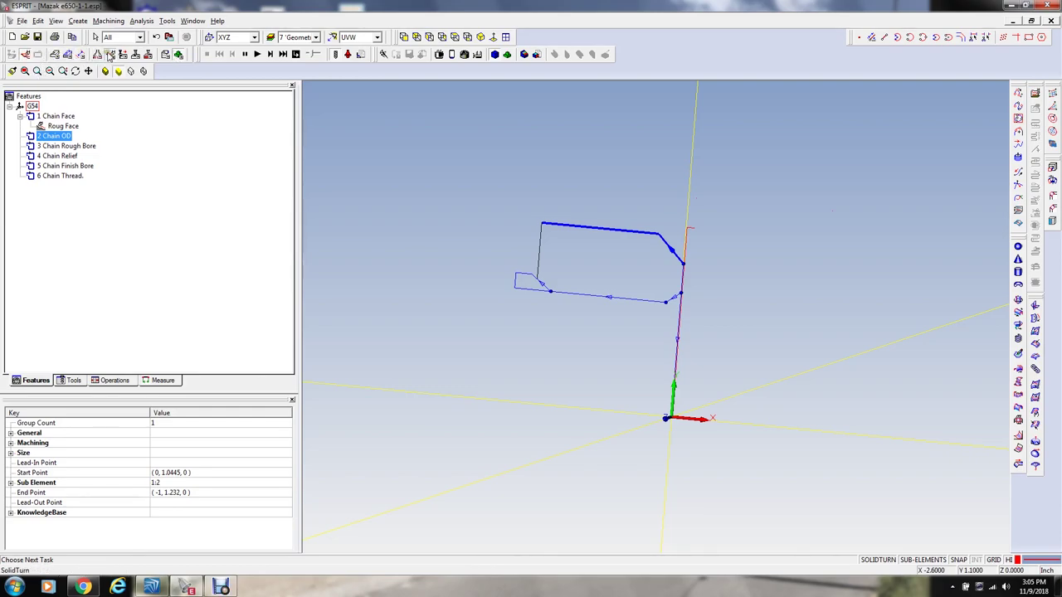
# Step: Create a rough turning operation on Chain OD with tool #1 ROugh Turn OD at 3V orientation
pyautogui.click(110, 54)
pyautogui.click(208, 55)
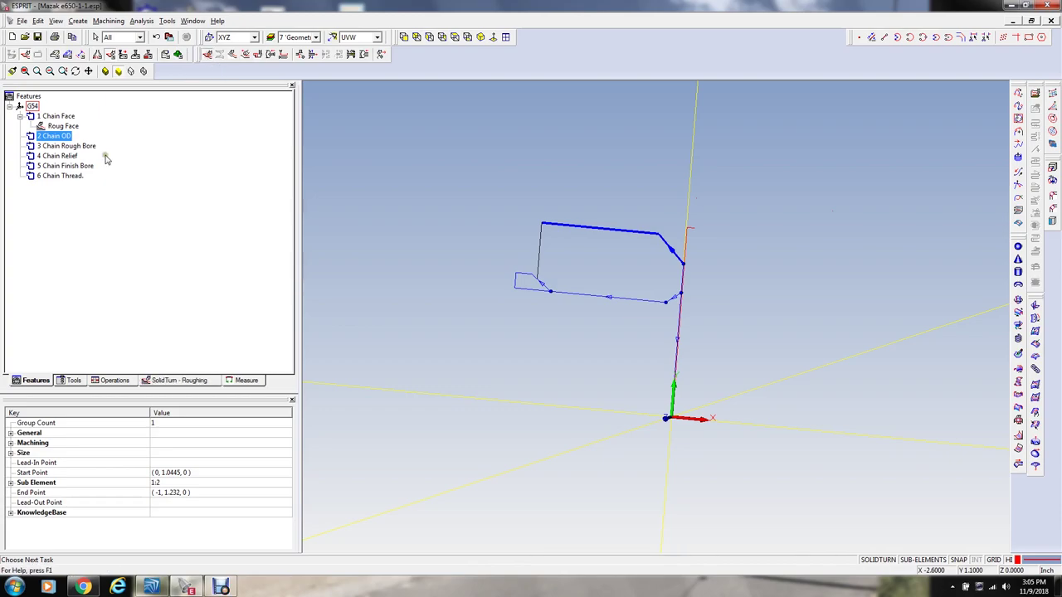
pyautogui.click(138, 161)
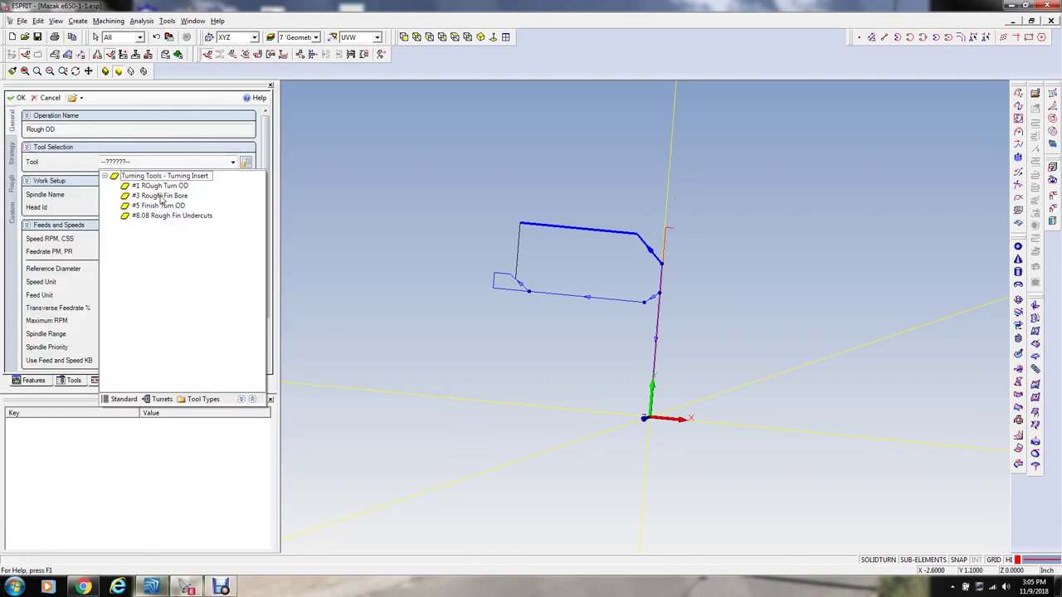
pyautogui.click(166, 186)
pyautogui.click(196, 178)
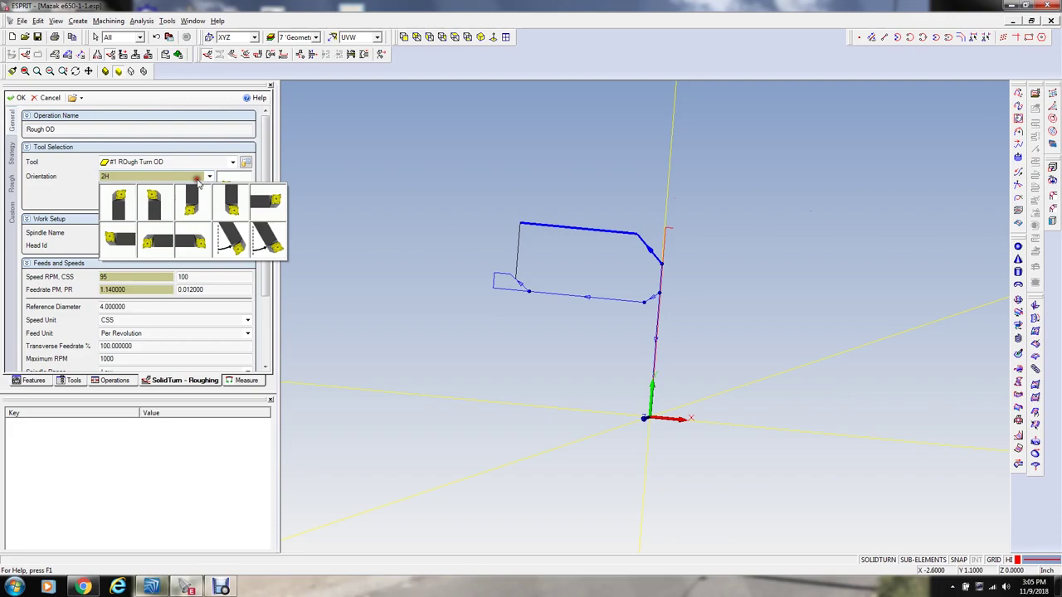
pyautogui.click(187, 200)
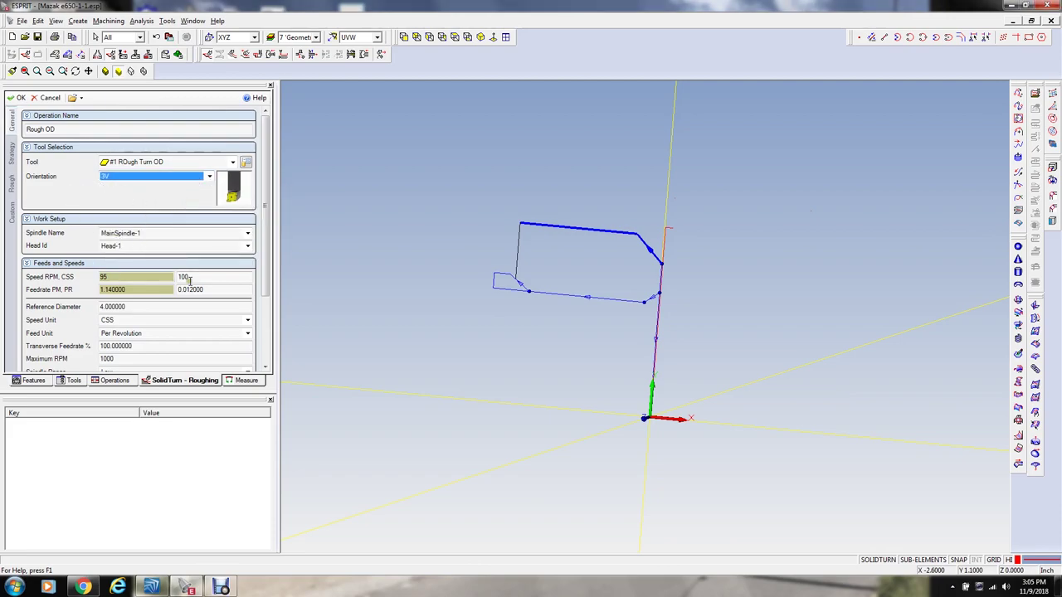
pyautogui.moveTo(262, 284); pyautogui.dragTo(261, 330)
# Step: Set the High spindle range, 2.5 reference diameter and CSS of 450
pyautogui.click(171, 307)
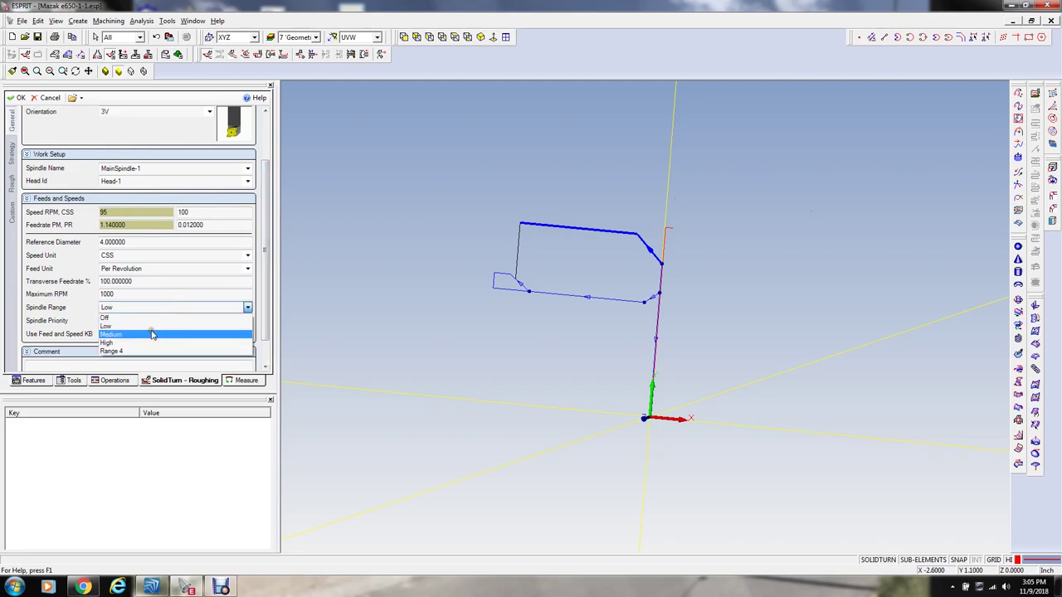
pyautogui.click(150, 344)
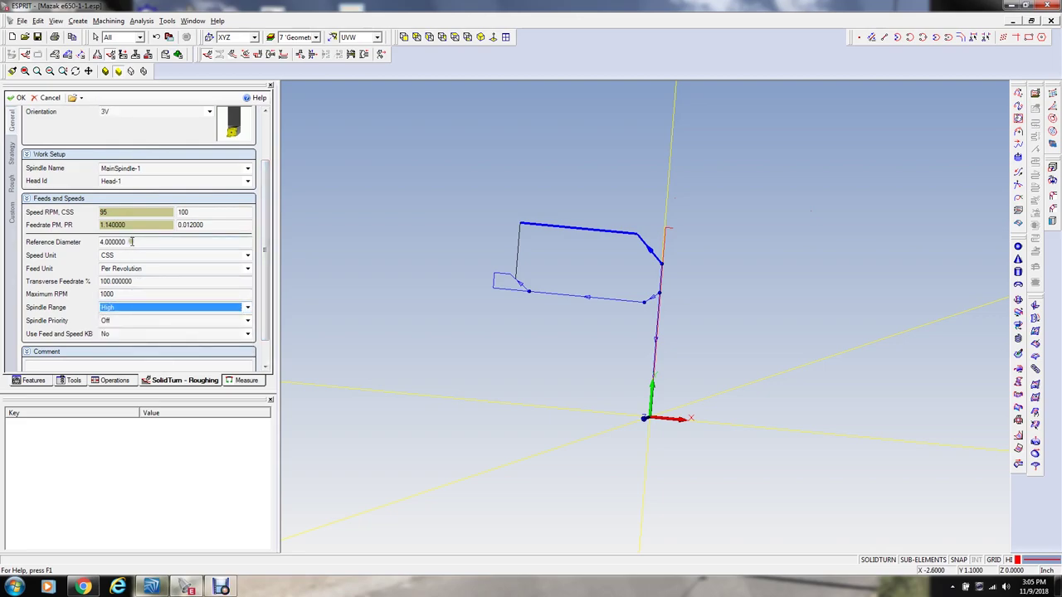
pyautogui.moveTo(129, 242); pyautogui.dragTo(63, 239)
pyautogui.write('2')
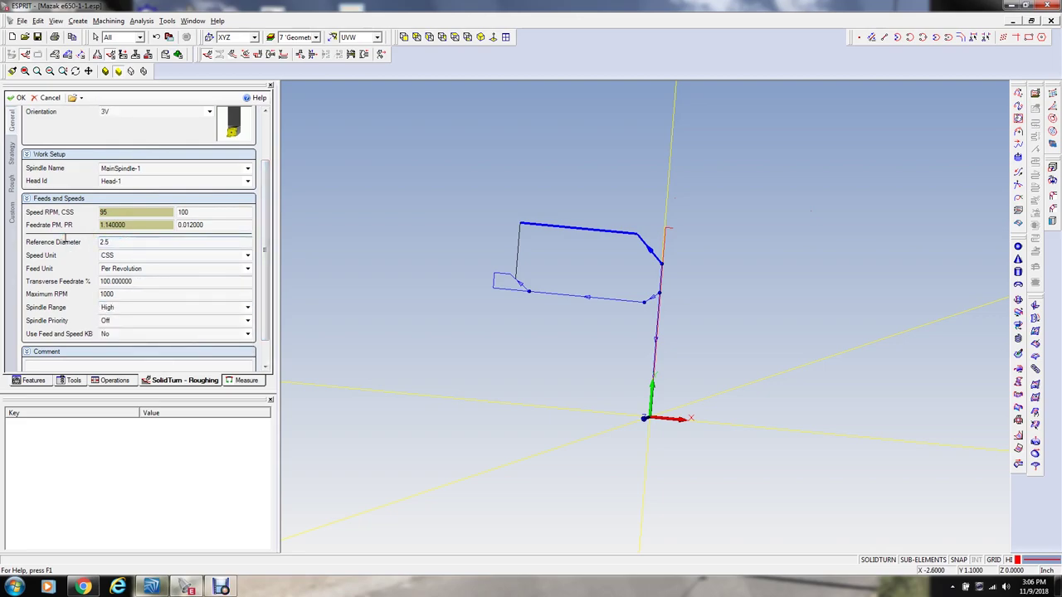
pyautogui.write('.5')
pyautogui.press('Tab')
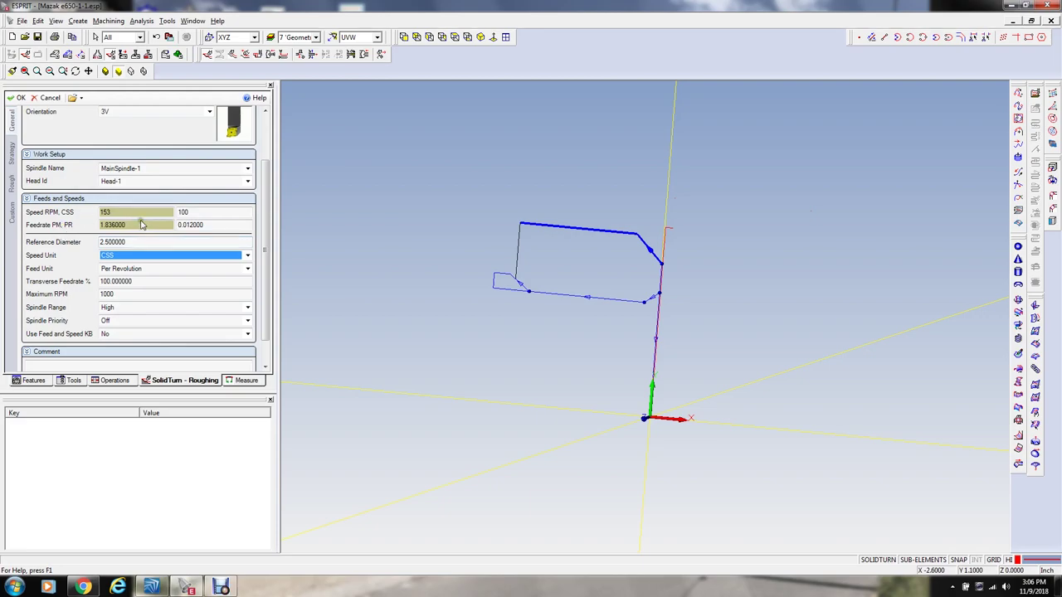
pyautogui.doubleClick(183, 213)
pyautogui.write('450')
pyautogui.press('Tab')
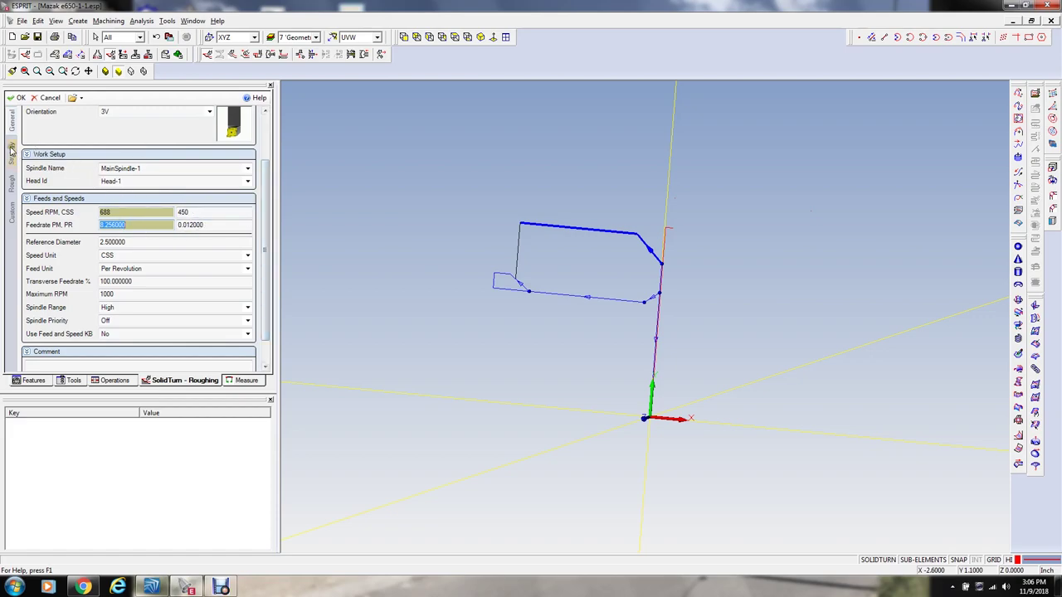
pyautogui.scroll(-5, 119, 174)
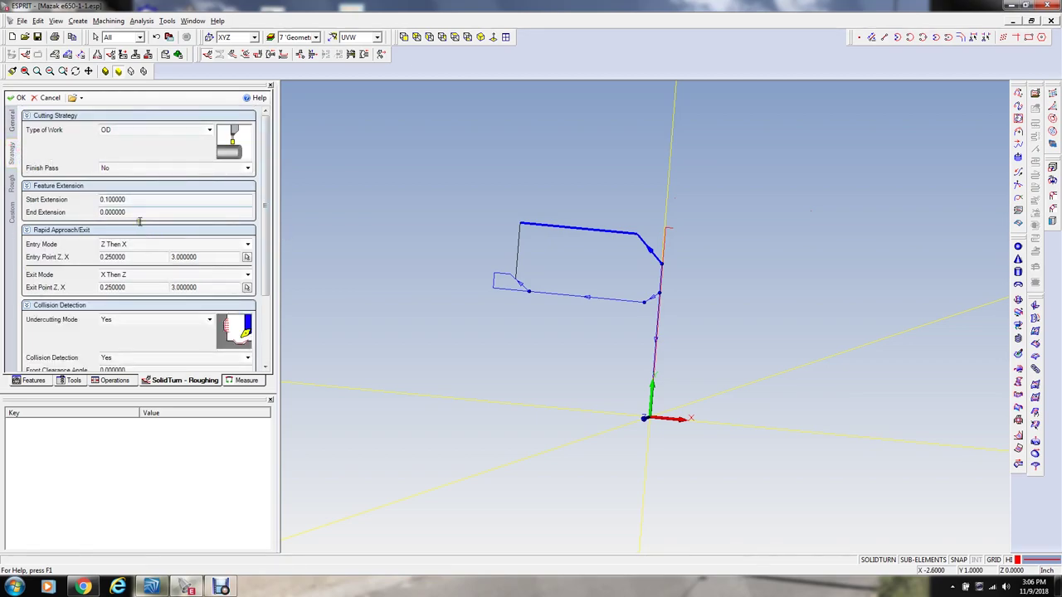
# Step: Set the roughing end extension to 0.15
pyautogui.moveTo(140, 200); pyautogui.dragTo(67, 189)
pyautogui.press('Tab')
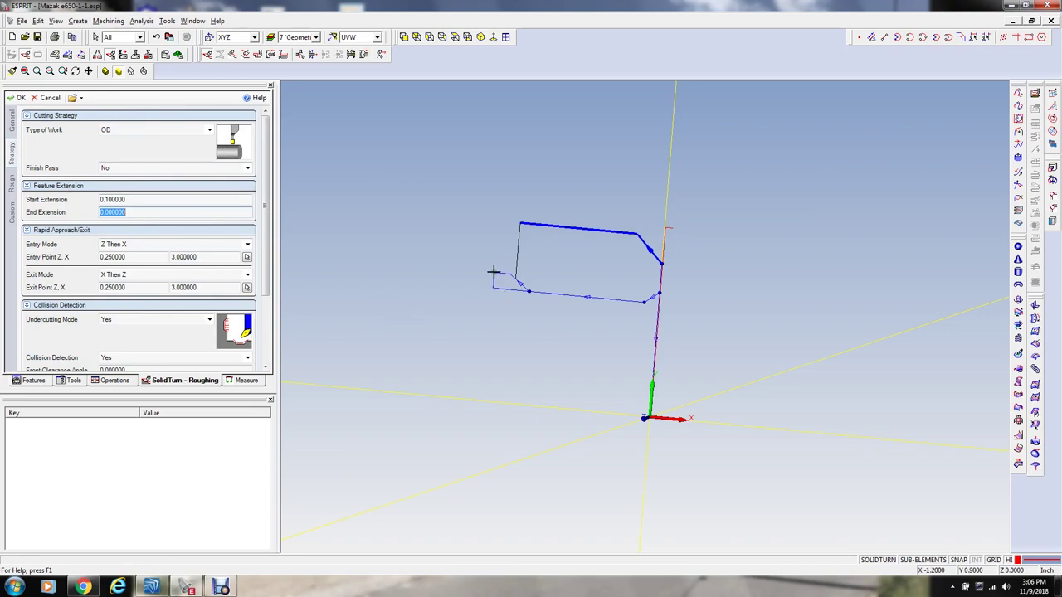
pyautogui.write('.150')
pyautogui.press('Tab')
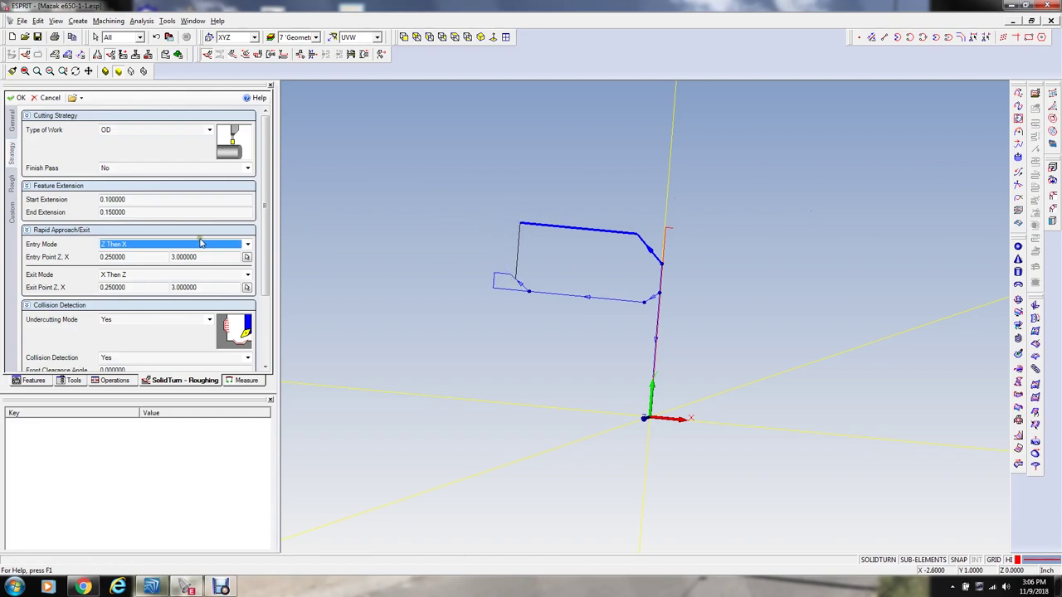
# Step: Set both entry and exit points to Z 1, X 1.5 and inspect the toolpath
pyautogui.scroll(-2, 268, 273)
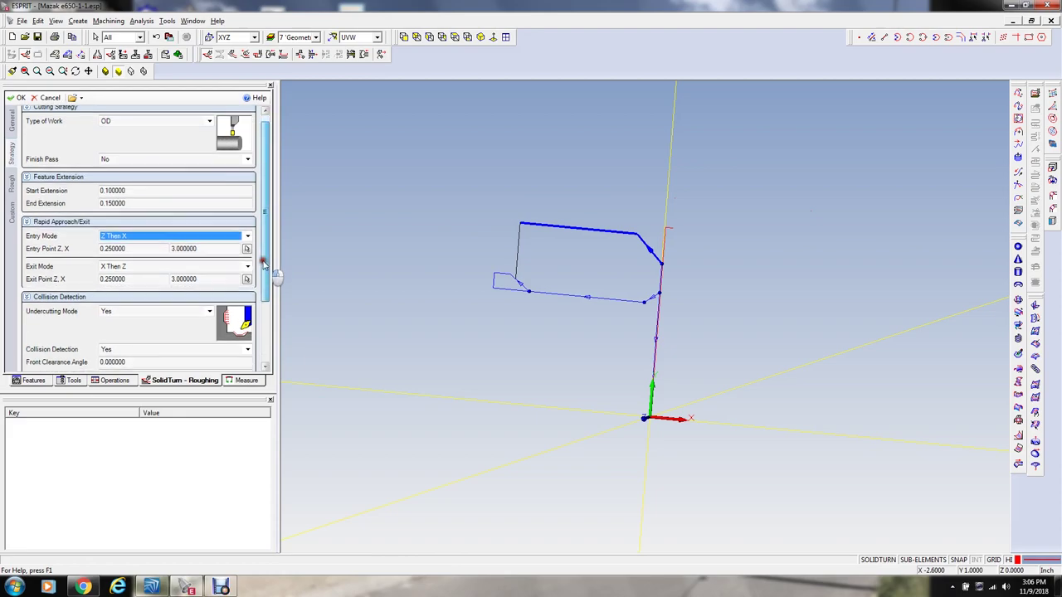
pyautogui.doubleClick(203, 235)
pyautogui.write('1')
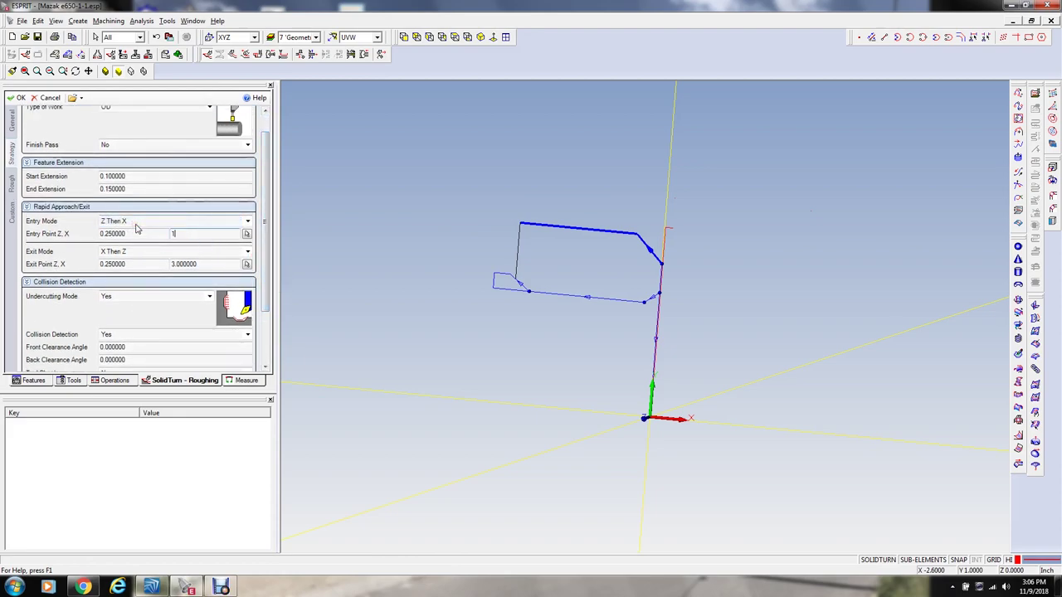
pyautogui.write('.5')
pyautogui.press('Tab')
pyautogui.doubleClick(126, 234)
pyautogui.write('1')
pyautogui.press('Tab')
pyautogui.doubleClick(143, 265)
pyautogui.write('1')
pyautogui.press('Tab')
pyautogui.write('1')
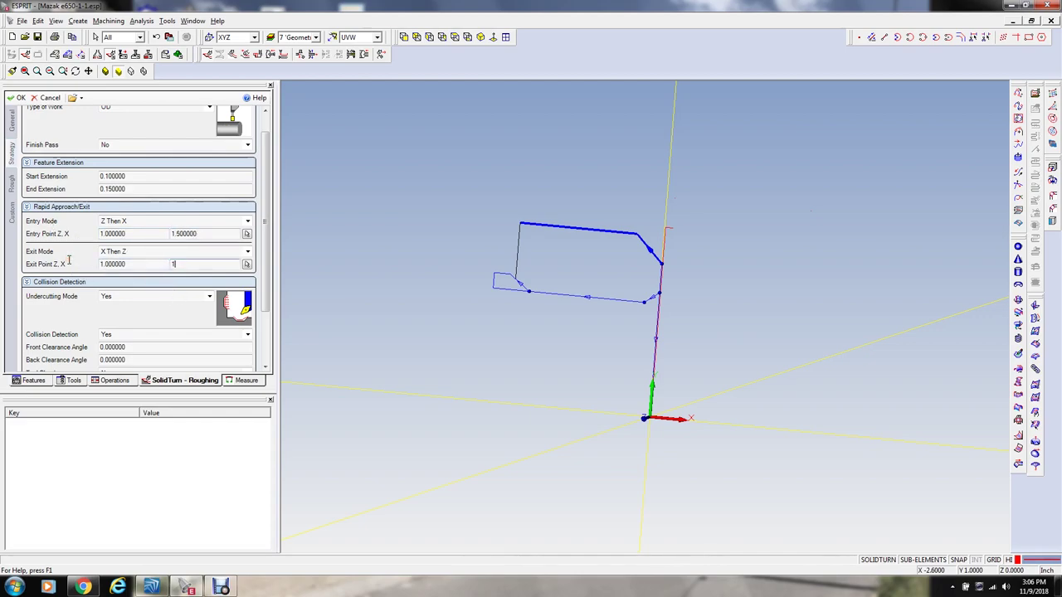
pyautogui.write('.5')
pyautogui.press('Tab')
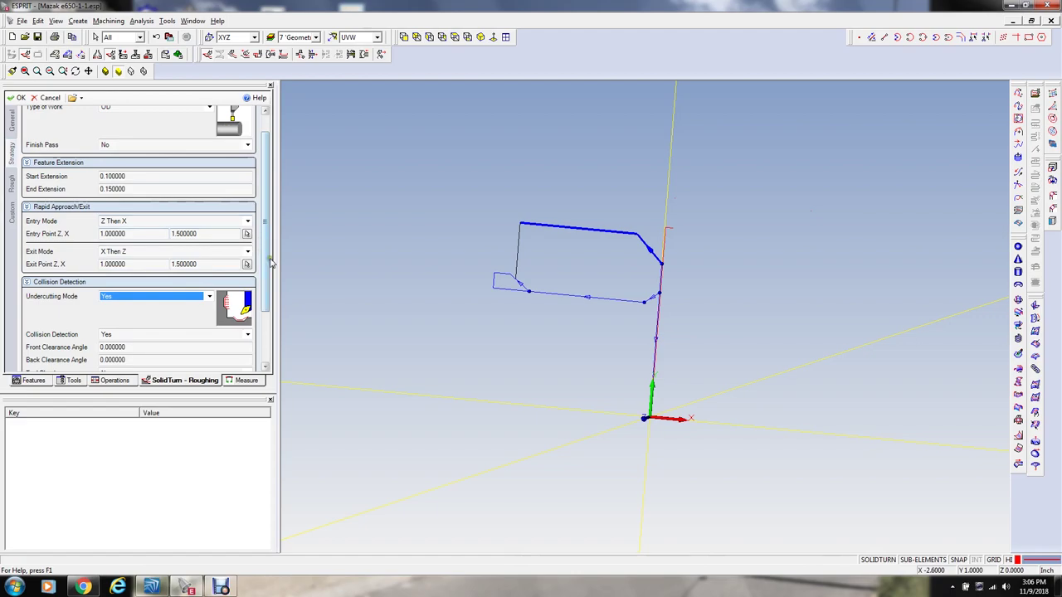
pyautogui.moveTo(269, 285); pyautogui.dragTo(262, 361)
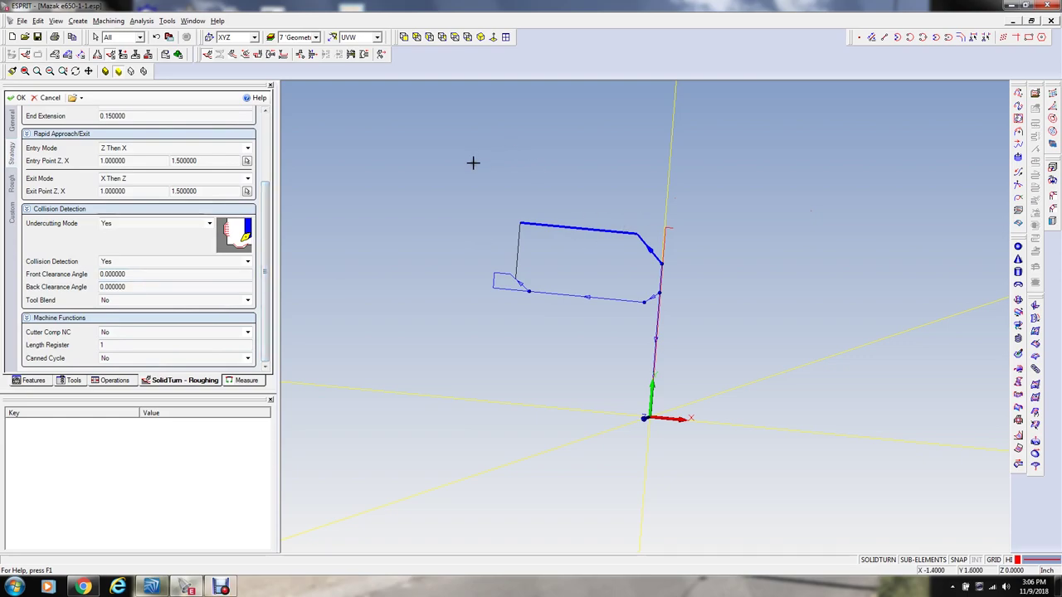
pyautogui.moveTo(474, 161); pyautogui.dragTo(467, 179, button='middle')
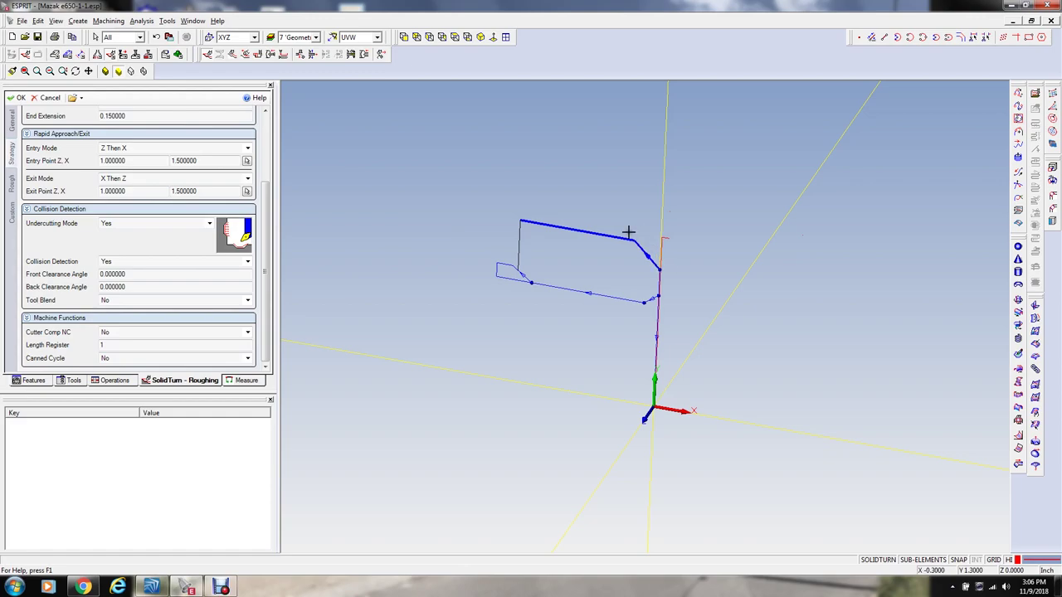
pyautogui.click(10, 185)
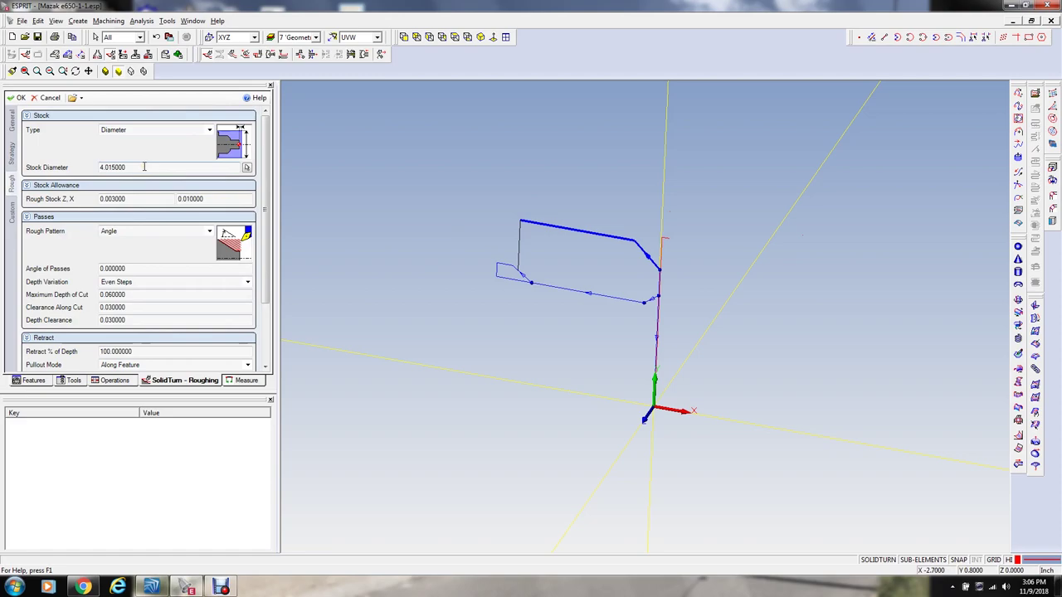
# Step: Choose Automation stock type, set a 0.1 maximum depth of cut, and accept the roughing operation
pyautogui.click(150, 138)
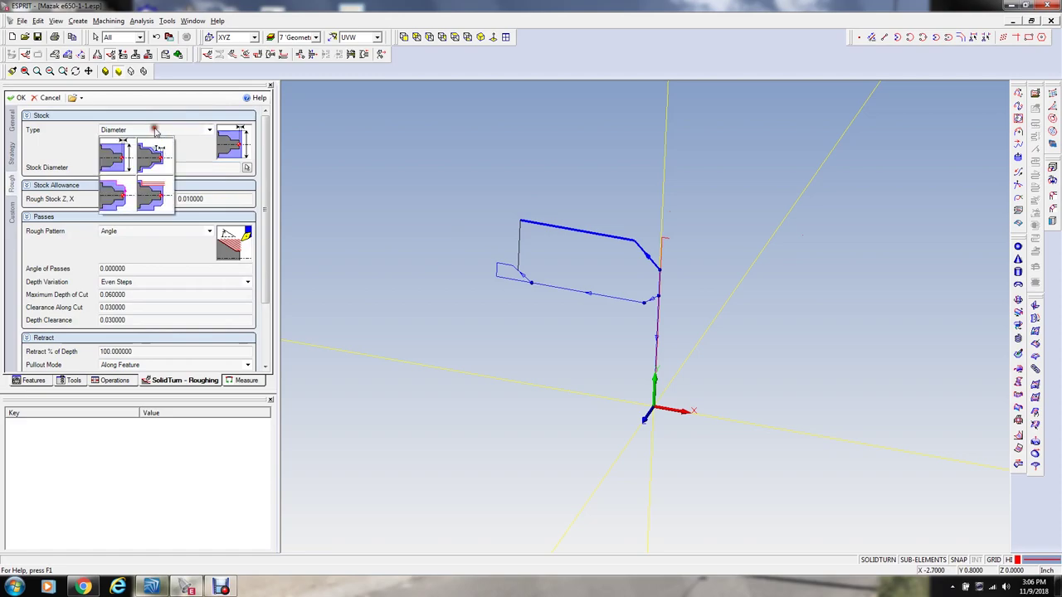
pyautogui.click(153, 208)
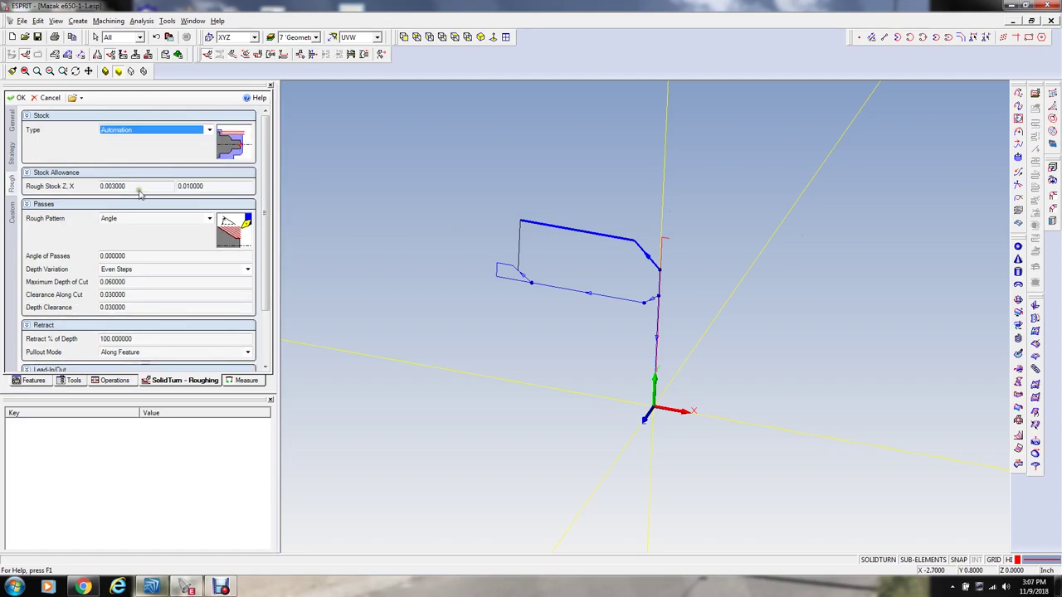
pyautogui.click(138, 189)
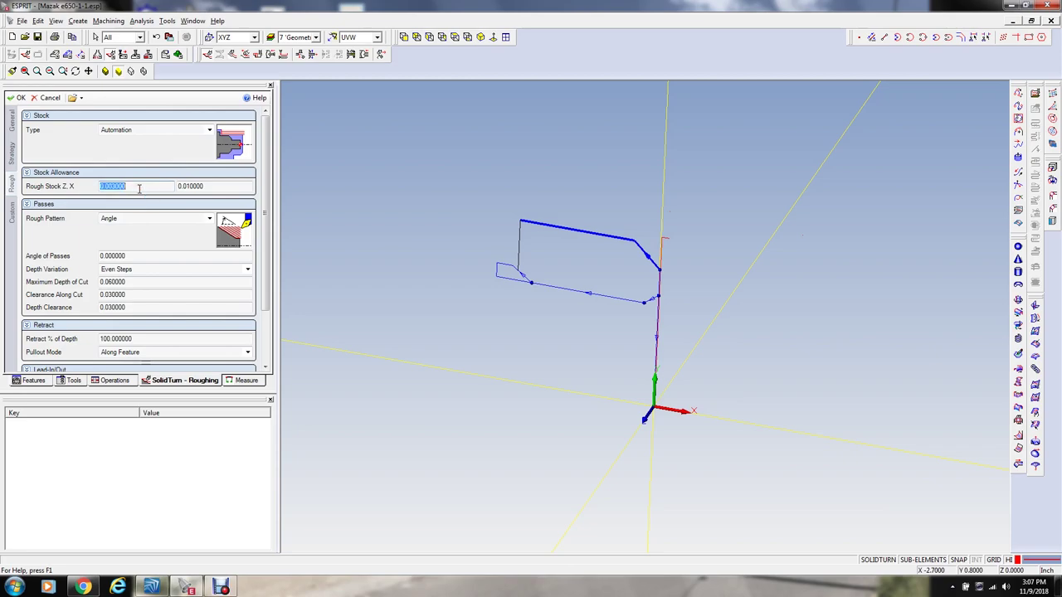
pyautogui.click(227, 187)
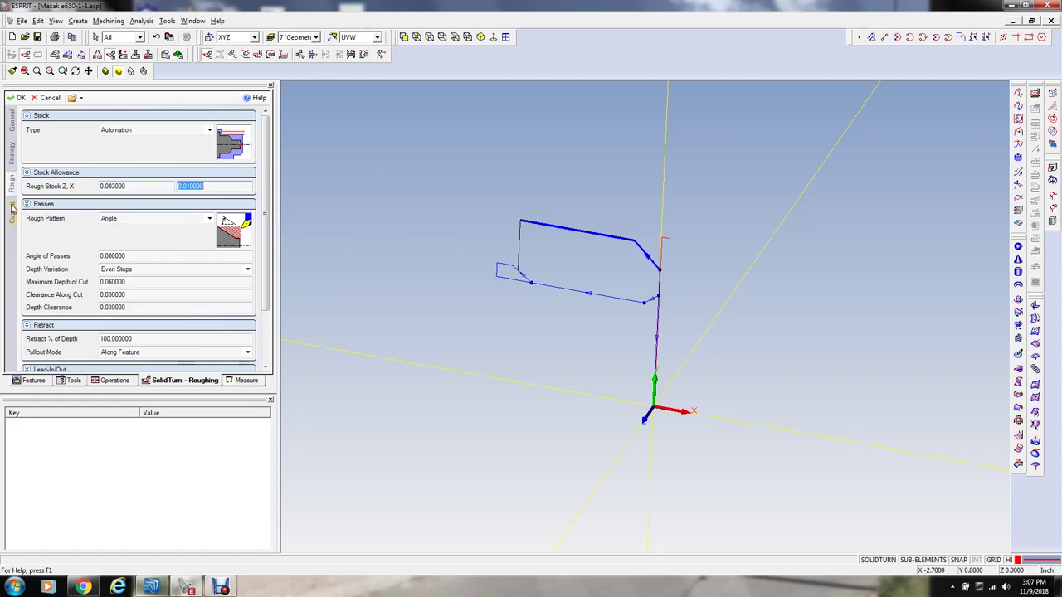
pyautogui.scroll(-3, 245, 241)
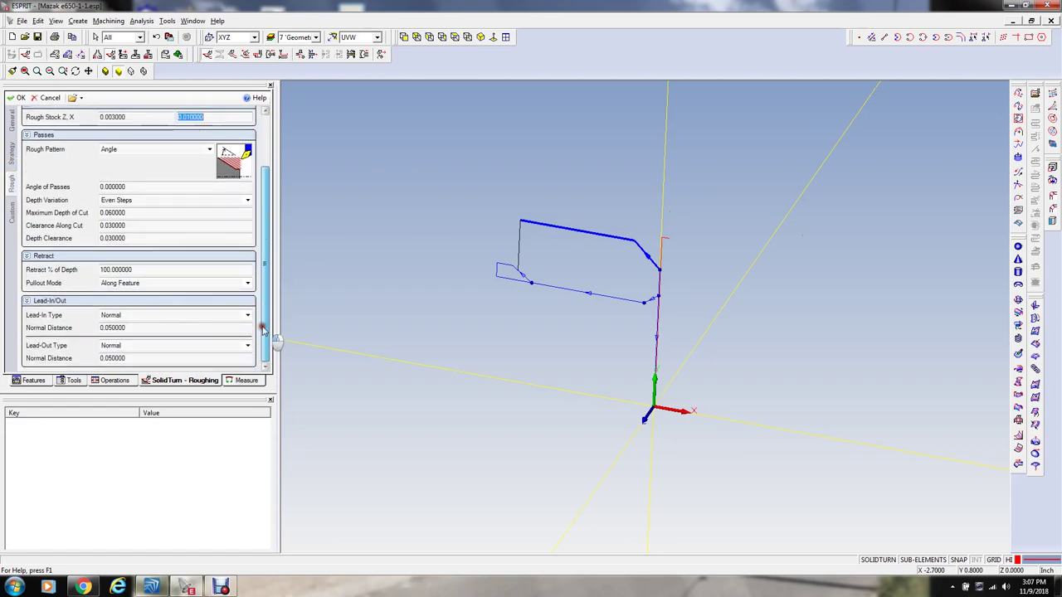
pyautogui.click(141, 213)
pyautogui.write('0.1')
pyautogui.press('Tab')
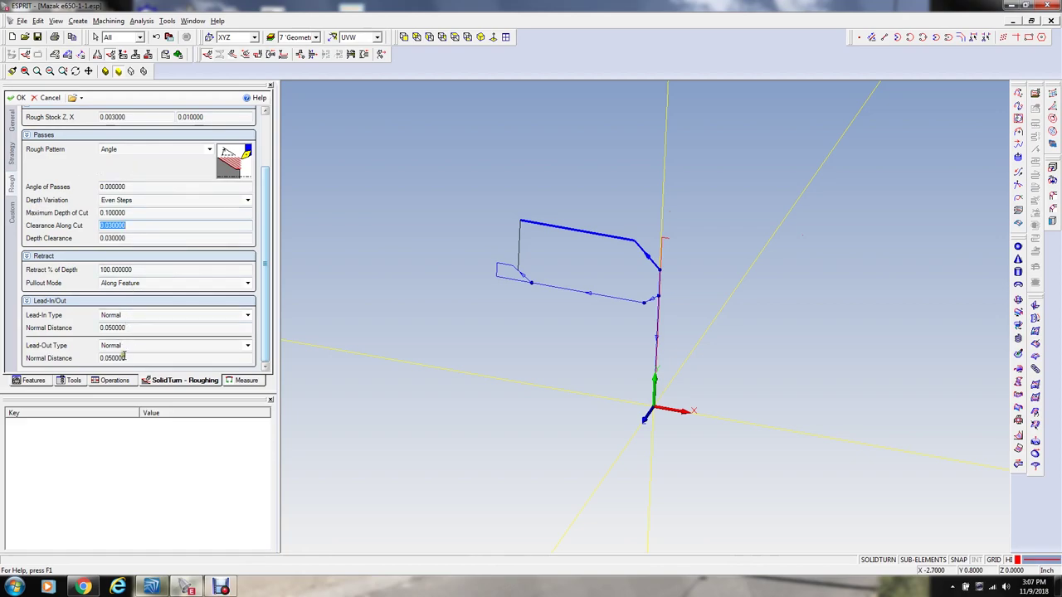
pyautogui.click(17, 97)
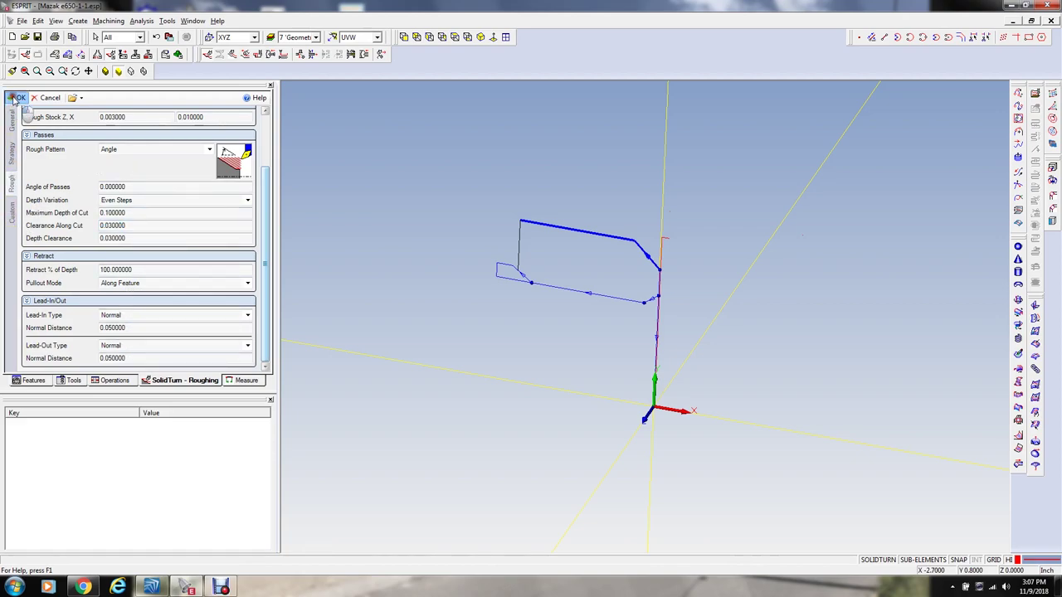
# Step: Select the Rough OD operation and play its cutting simulation, returning to wireframe
pyautogui.scroll(3, 588, 244)
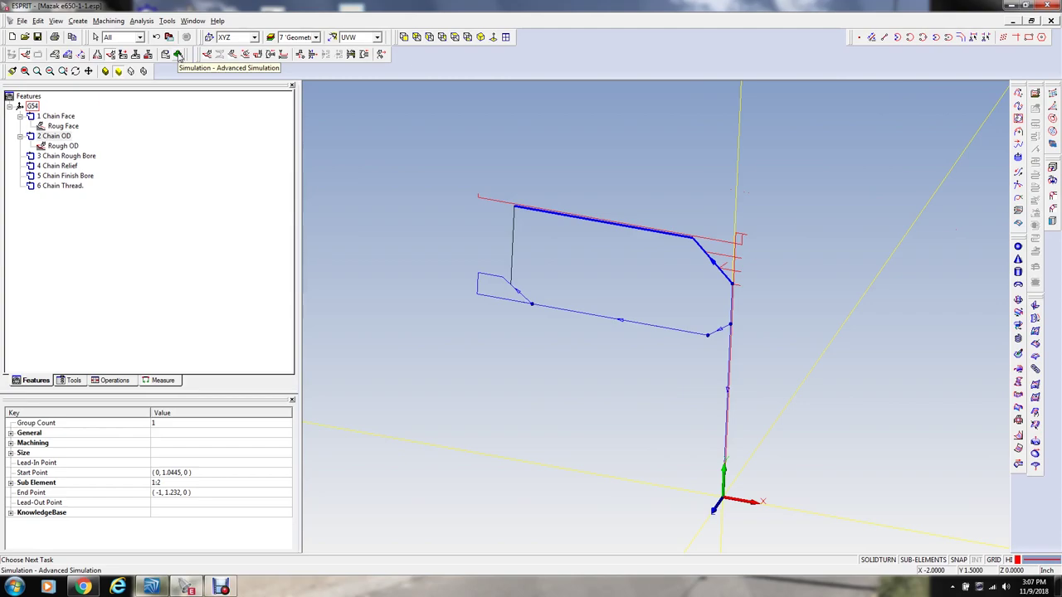
pyautogui.click(60, 147)
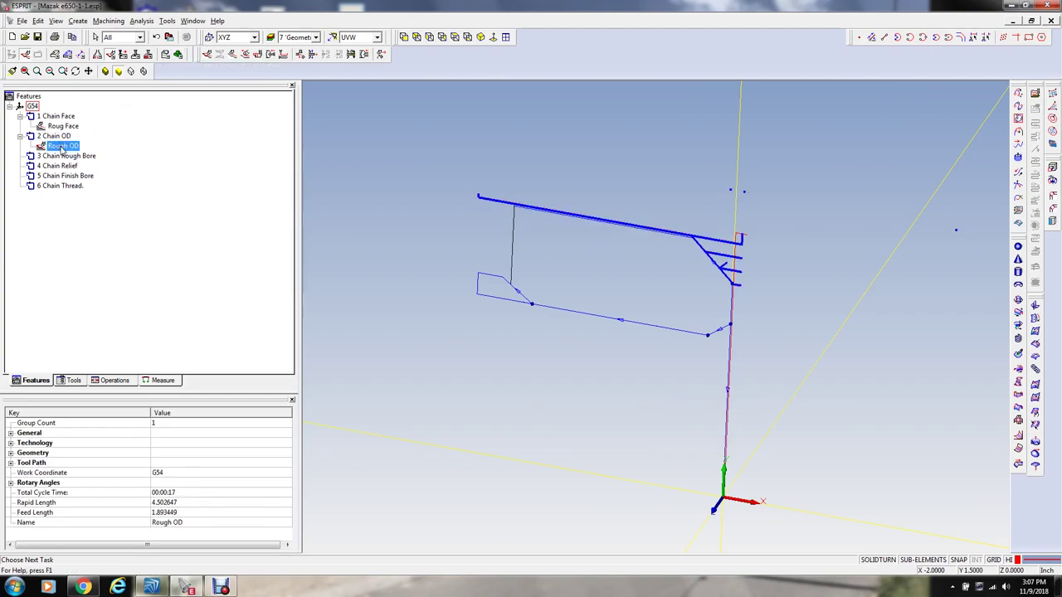
pyautogui.click(206, 56)
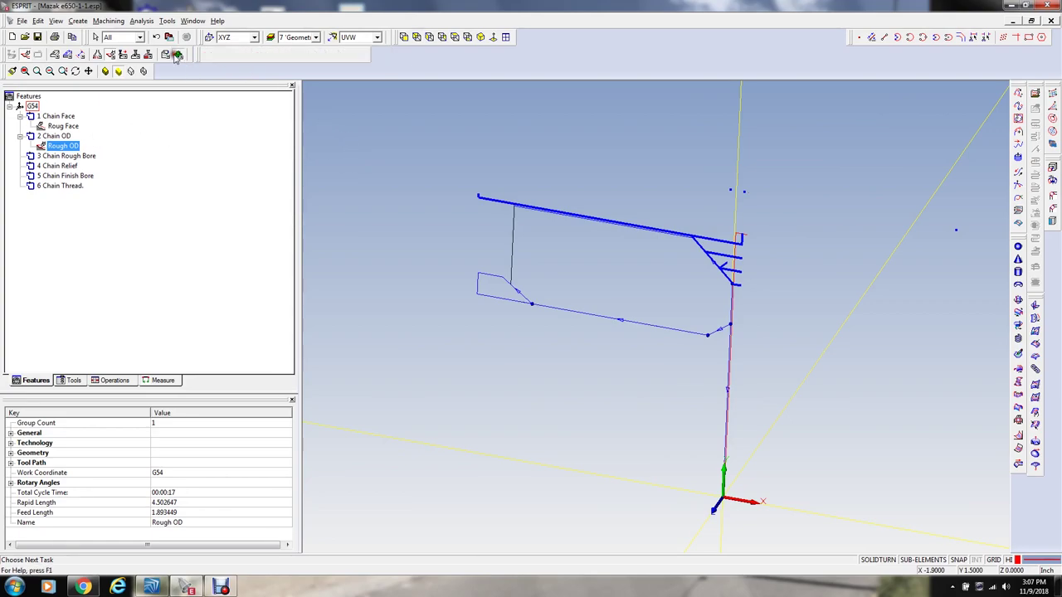
pyautogui.click(258, 54)
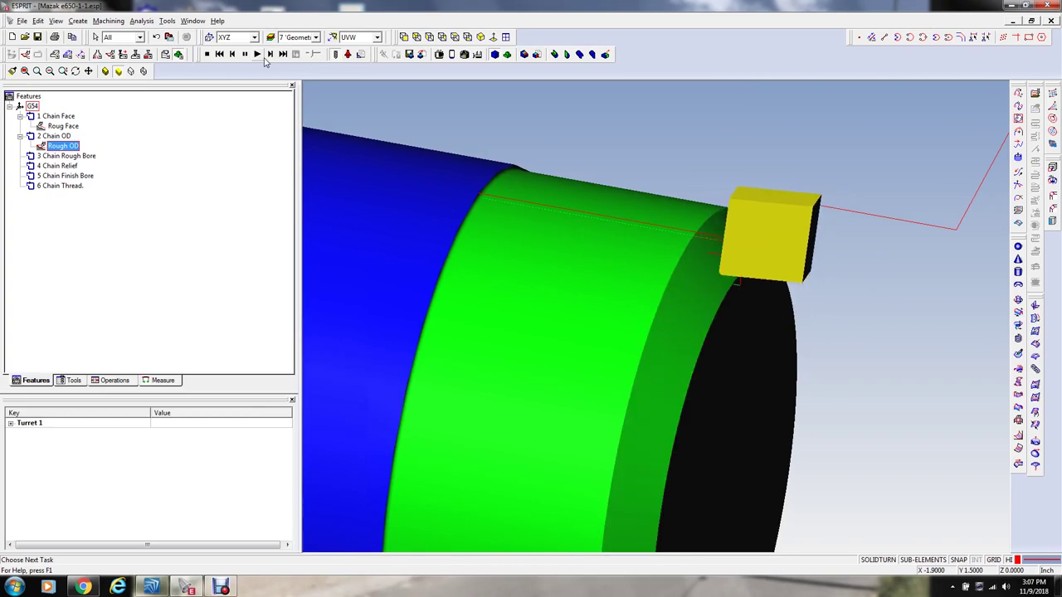
pyautogui.click(208, 53)
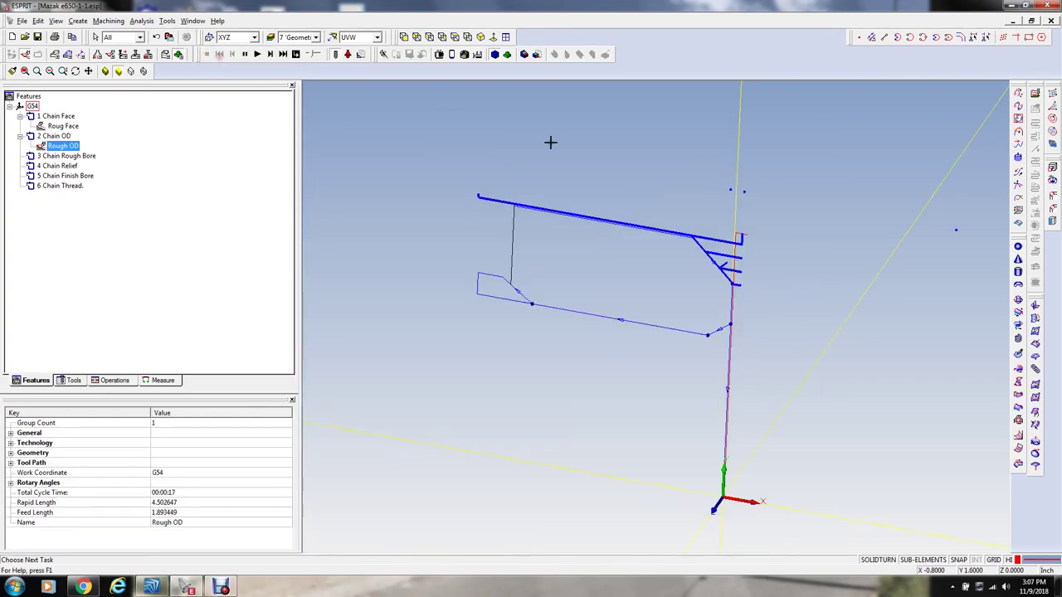
pyautogui.rightClick(462, 120)
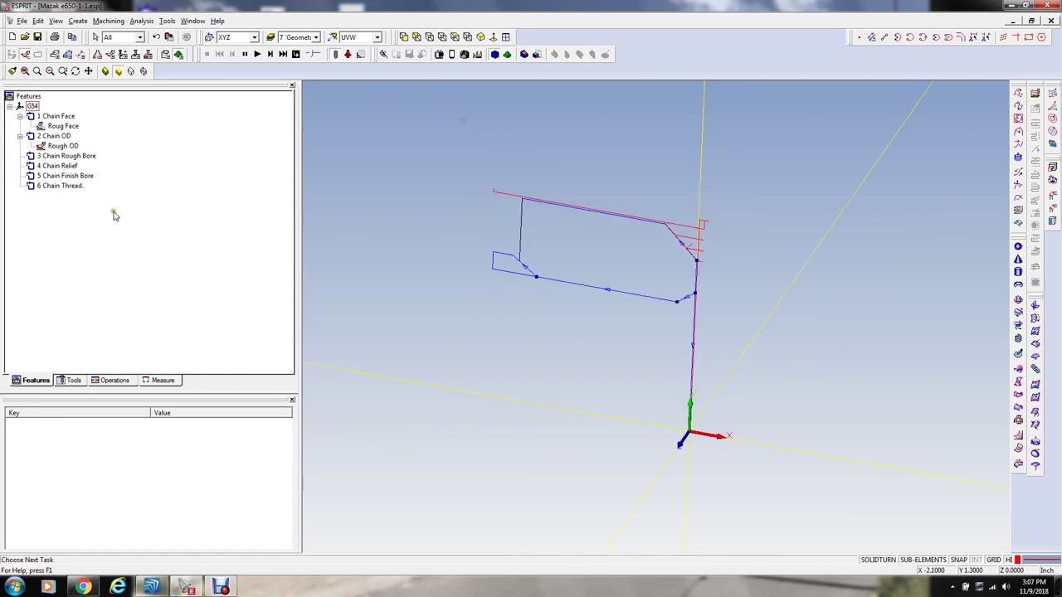
# Step: Switch the work plane to YZX and turn on the Part Model layer
pyautogui.click(56, 136)
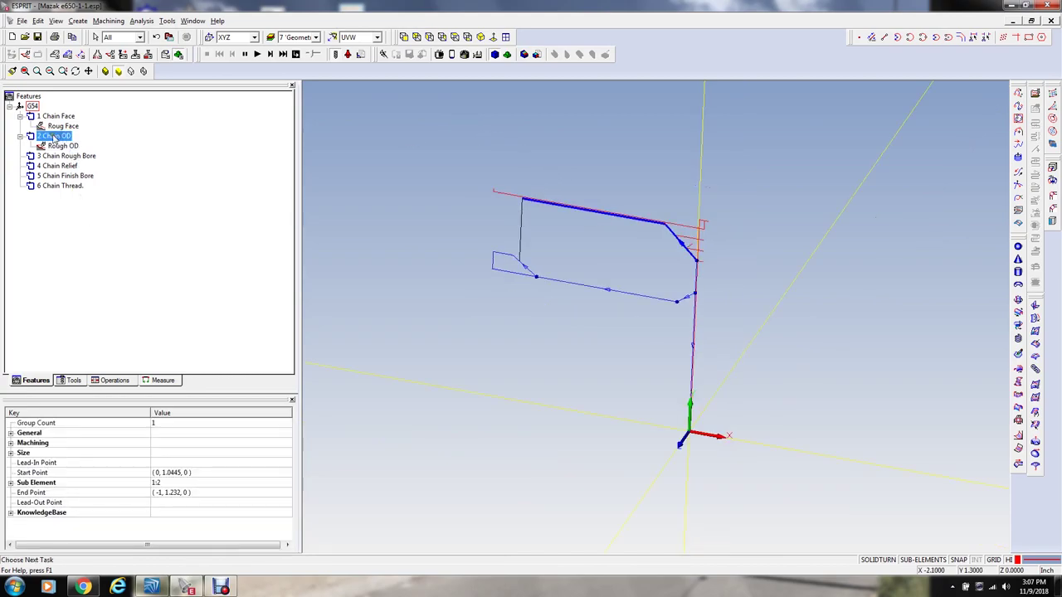
pyautogui.moveTo(474, 265); pyautogui.dragTo(518, 317, button='middle')
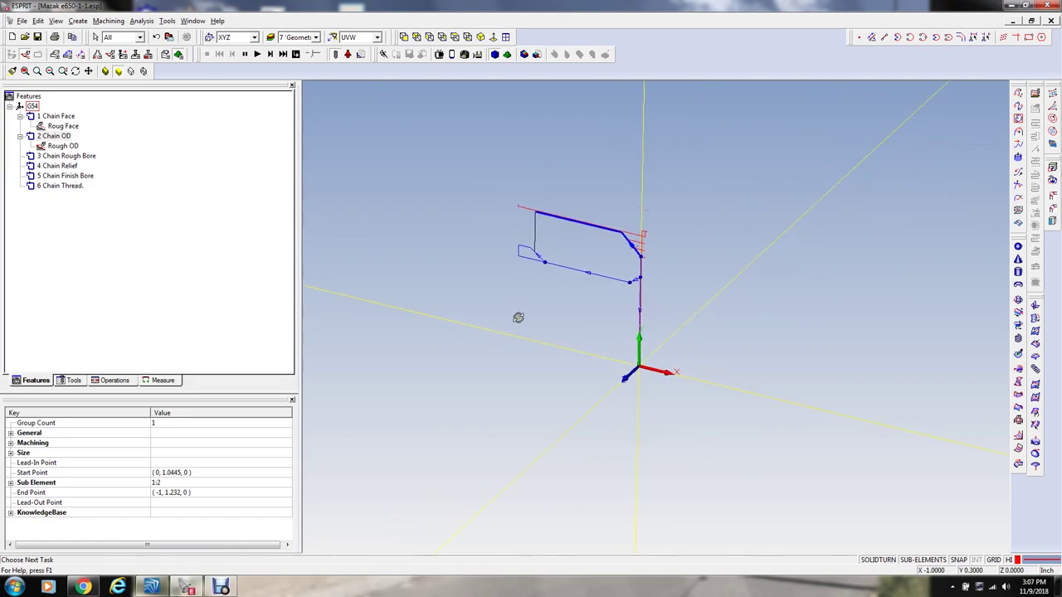
pyautogui.click(431, 347)
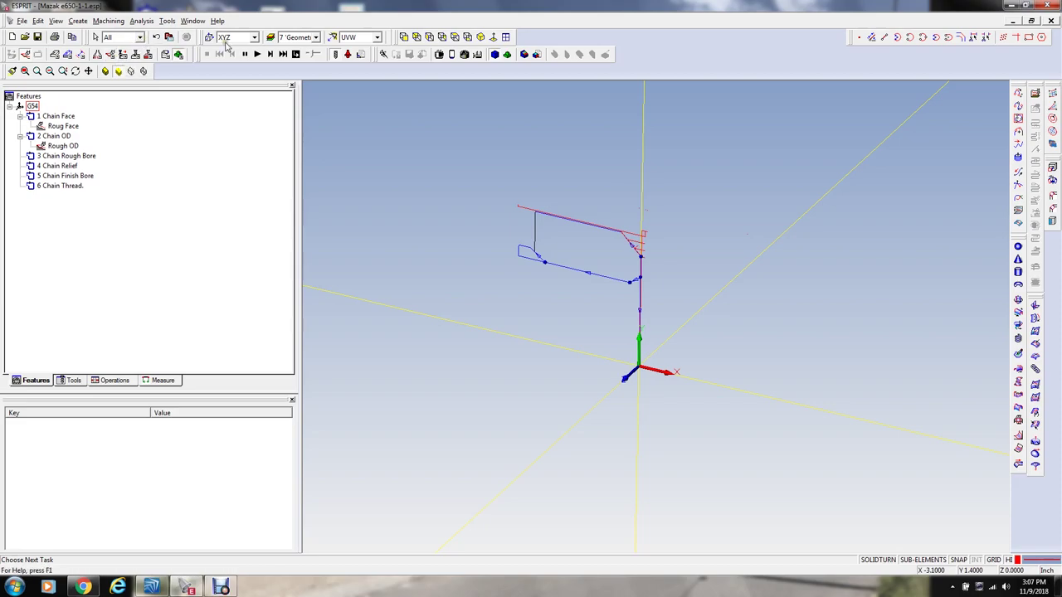
pyautogui.click(254, 37)
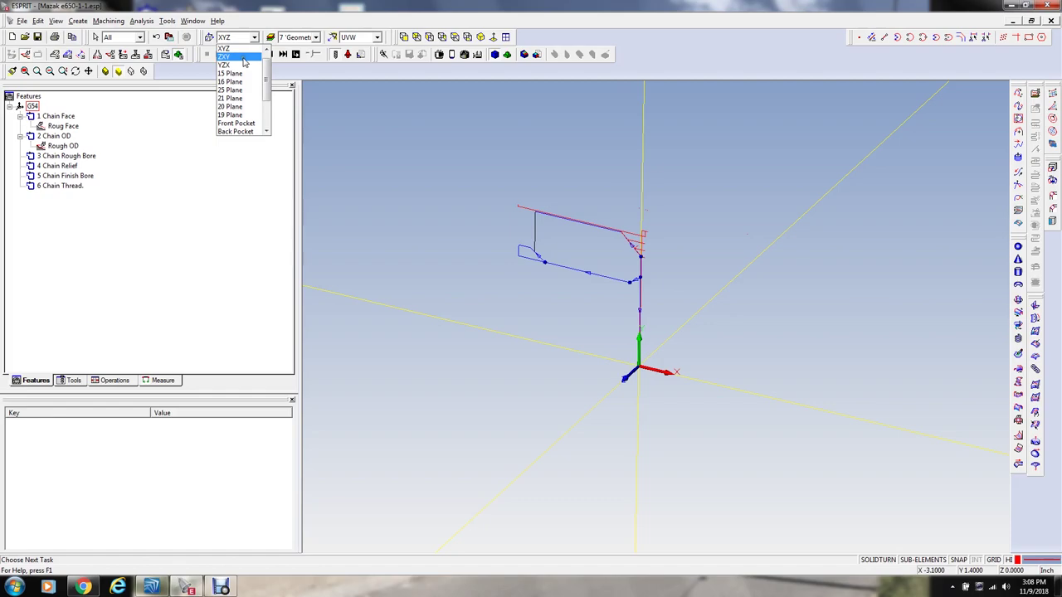
pyautogui.click(243, 66)
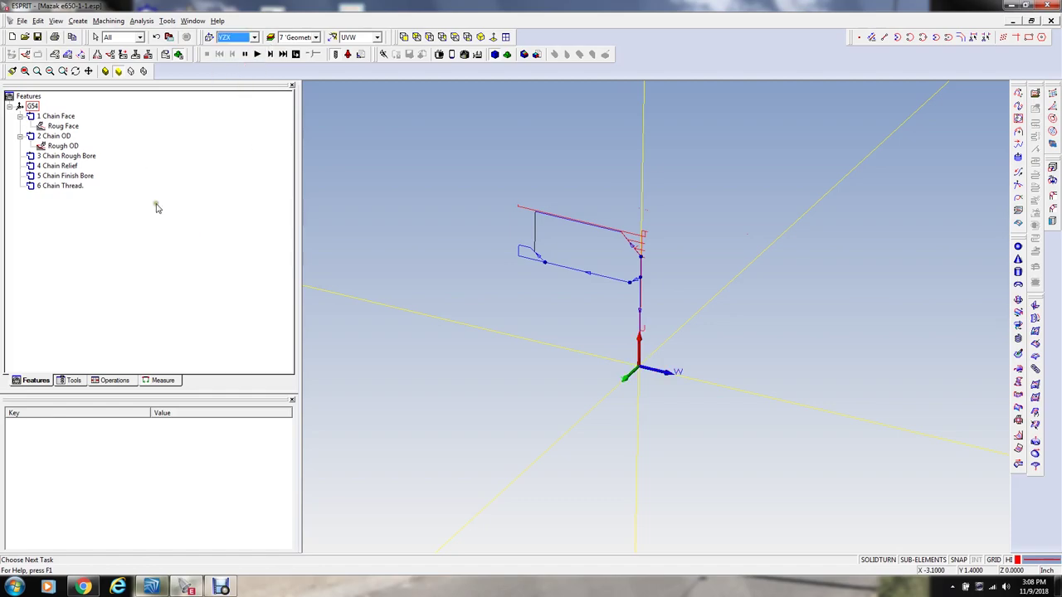
pyautogui.click(270, 37)
pyautogui.click(78, 181)
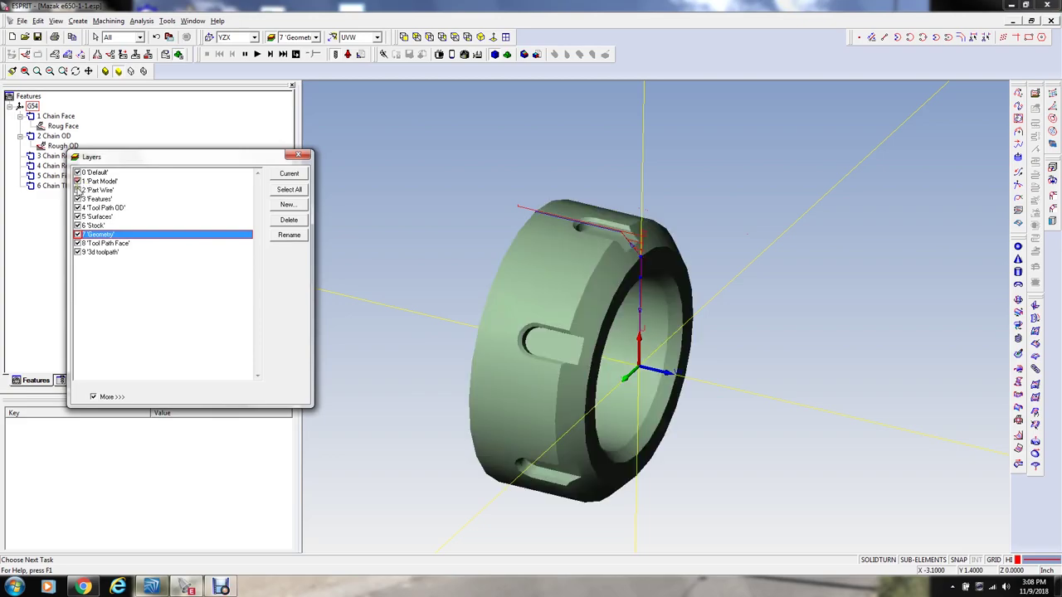
# Step: Build a manually selected hole feature from the nut's inner bore loop, producing '1 Hole'
pyautogui.click(299, 155)
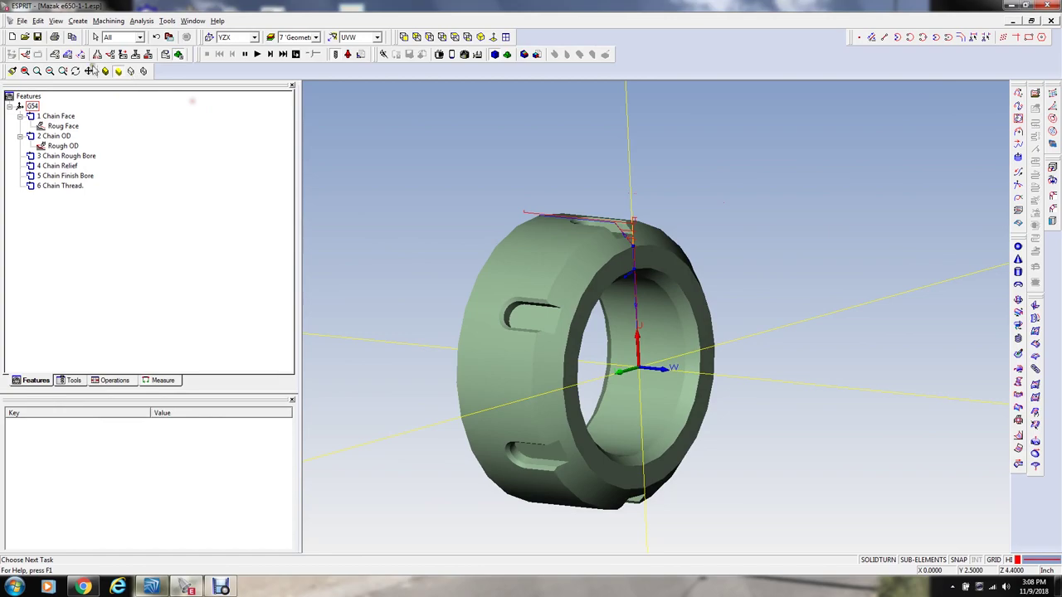
pyautogui.click(166, 56)
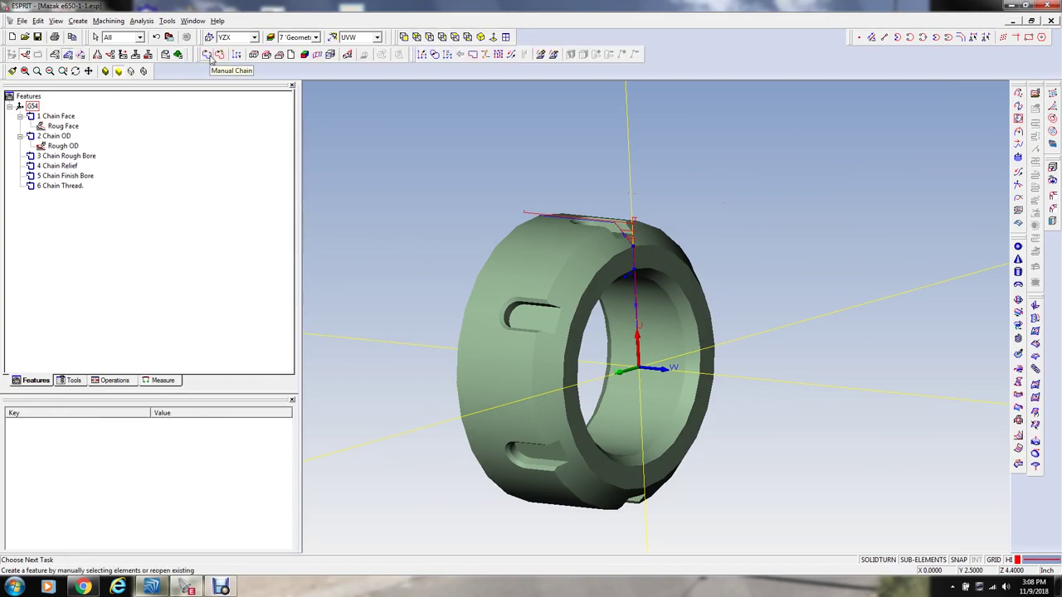
pyautogui.click(254, 54)
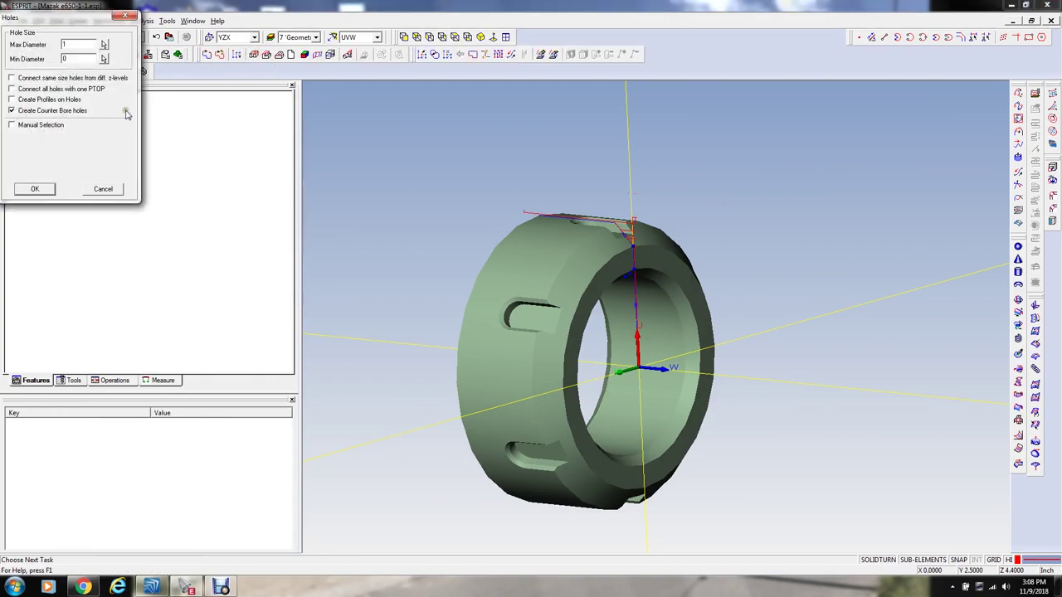
pyautogui.click(12, 125)
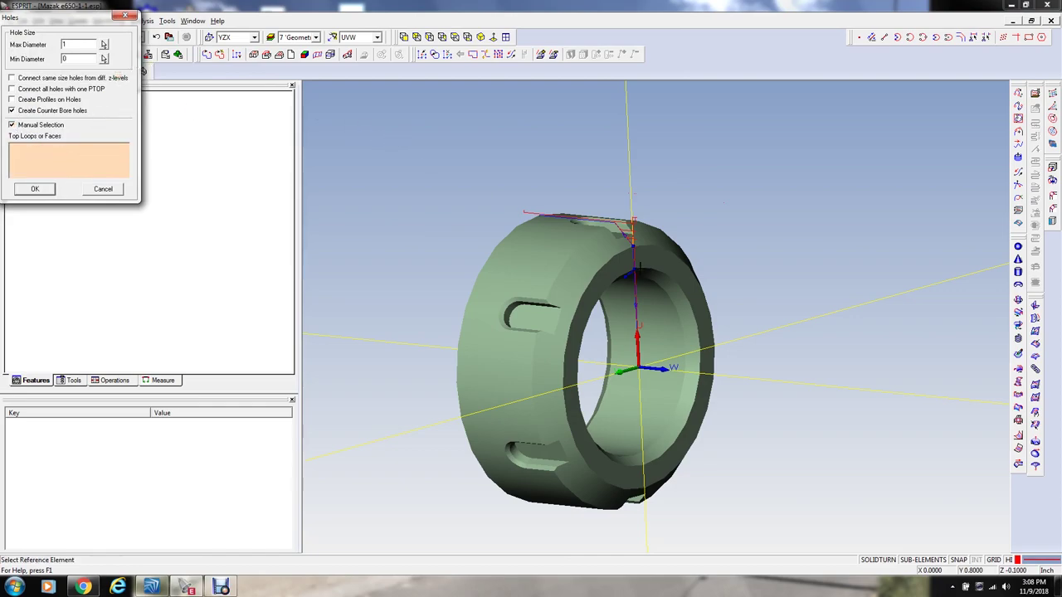
pyautogui.click(656, 267)
pyautogui.click(673, 284)
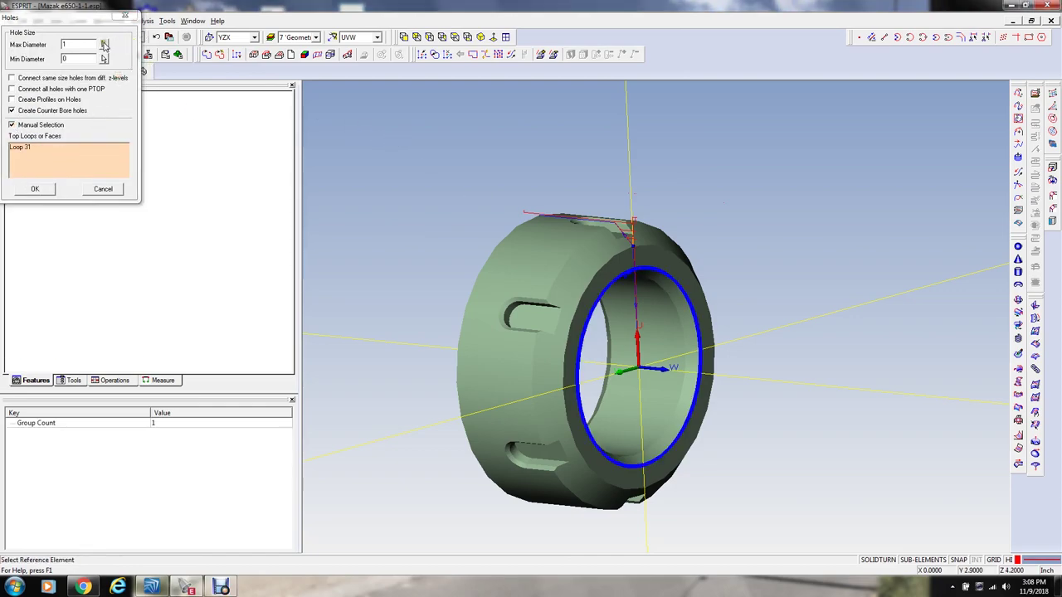
pyautogui.rightClick(672, 284)
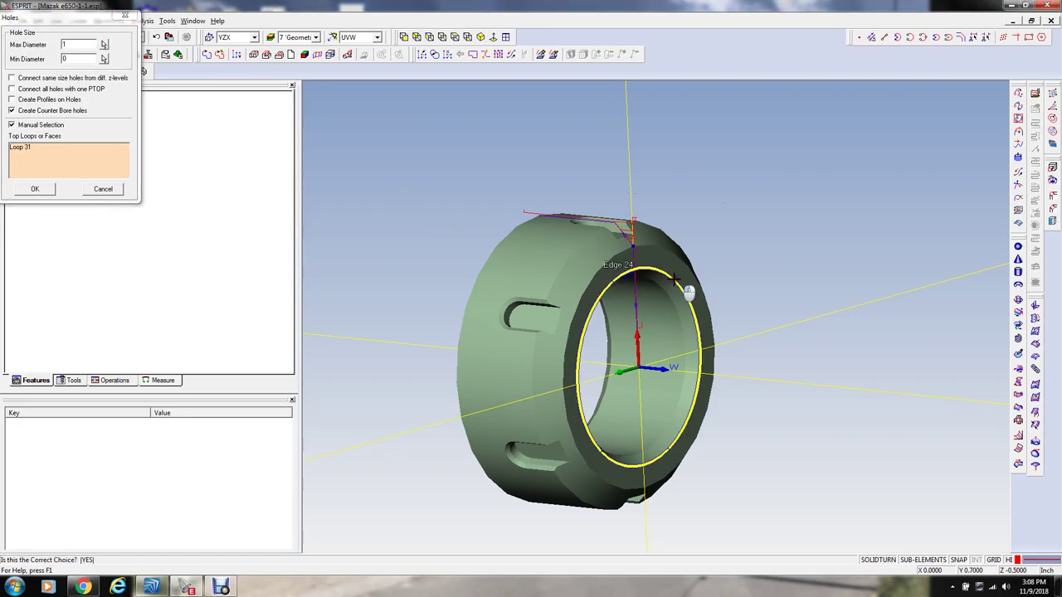
pyautogui.click(41, 191)
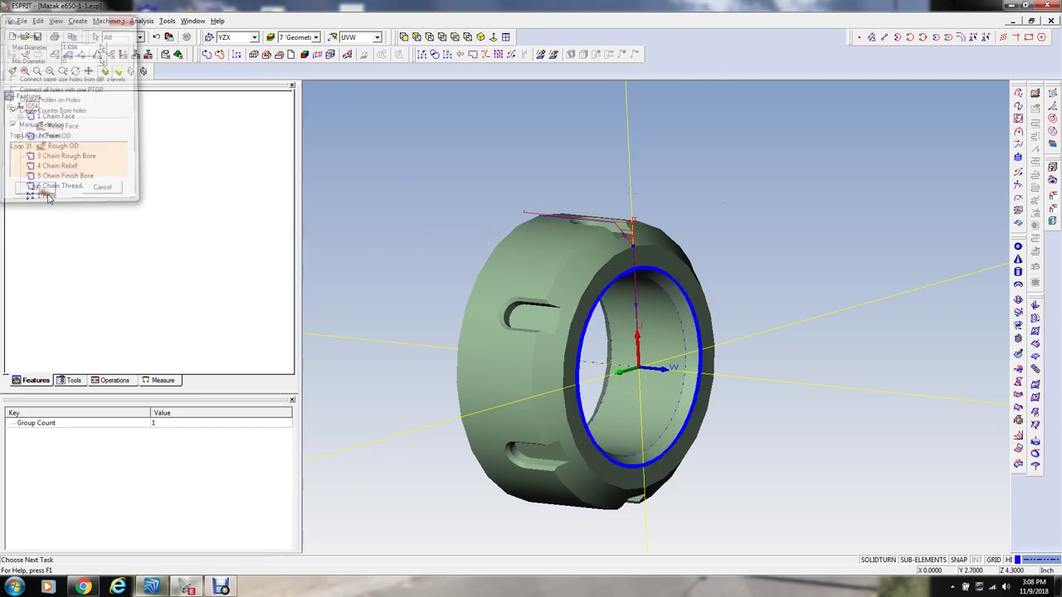
pyautogui.moveTo(388, 212); pyautogui.dragTo(396, 217, button='middle')
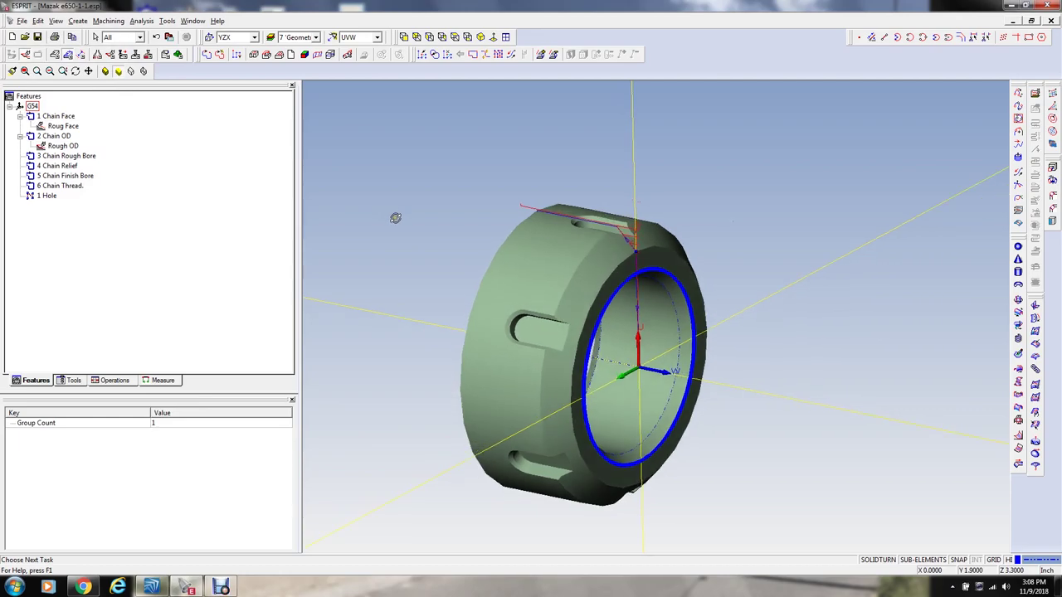
pyautogui.click(48, 197)
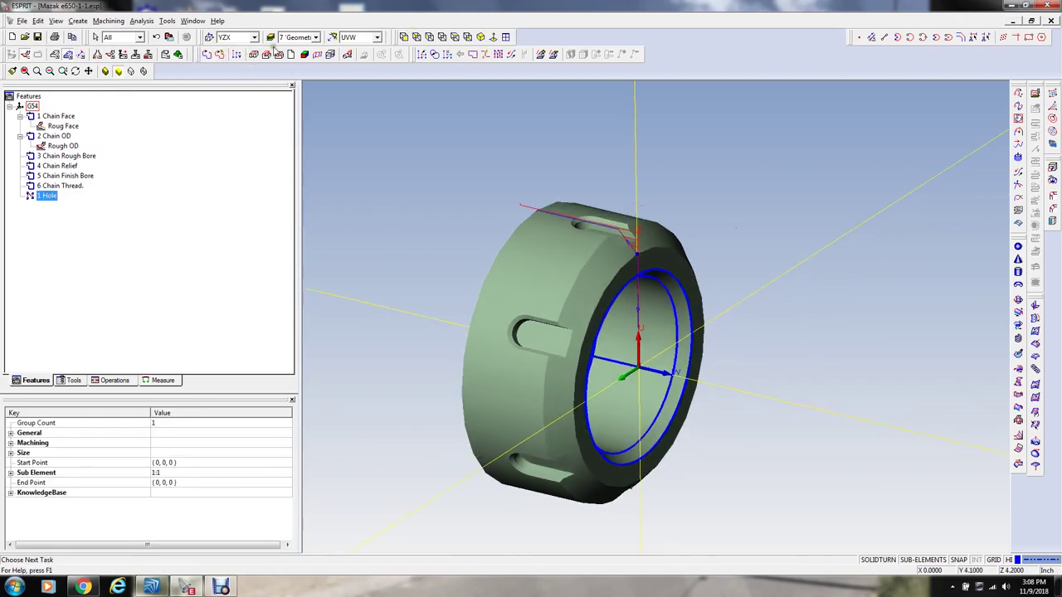
# Step: Inspect the 1 Hole feature in wireframe from a few angles, then restore shaded display
pyautogui.click(145, 71)
pyautogui.moveTo(570, 264); pyautogui.dragTo(409, 261)
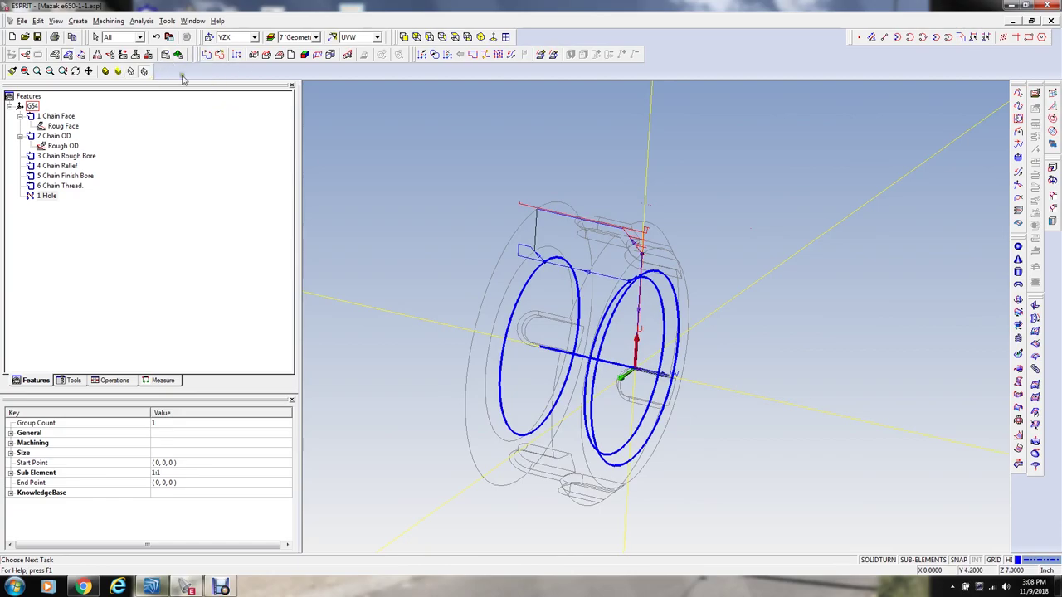
pyautogui.click(46, 196)
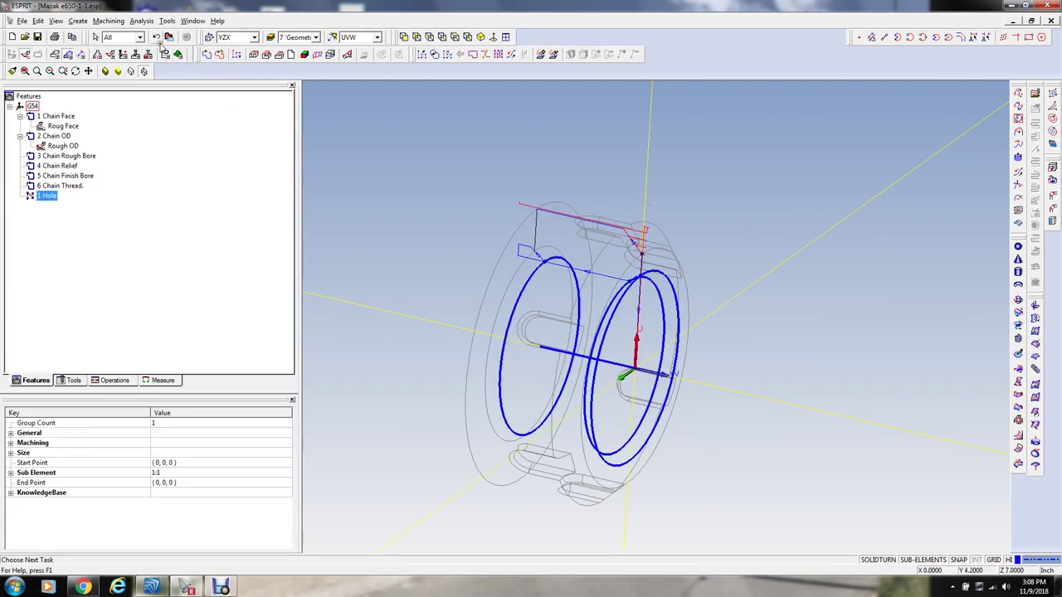
pyautogui.moveTo(491, 208); pyautogui.dragTo(484, 204, button='middle')
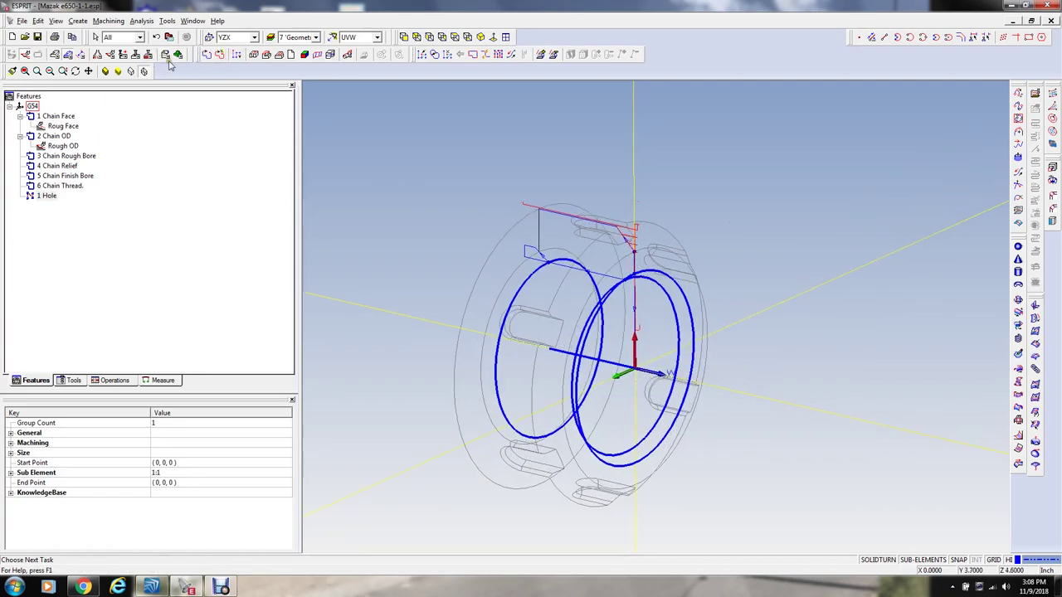
pyautogui.click(118, 71)
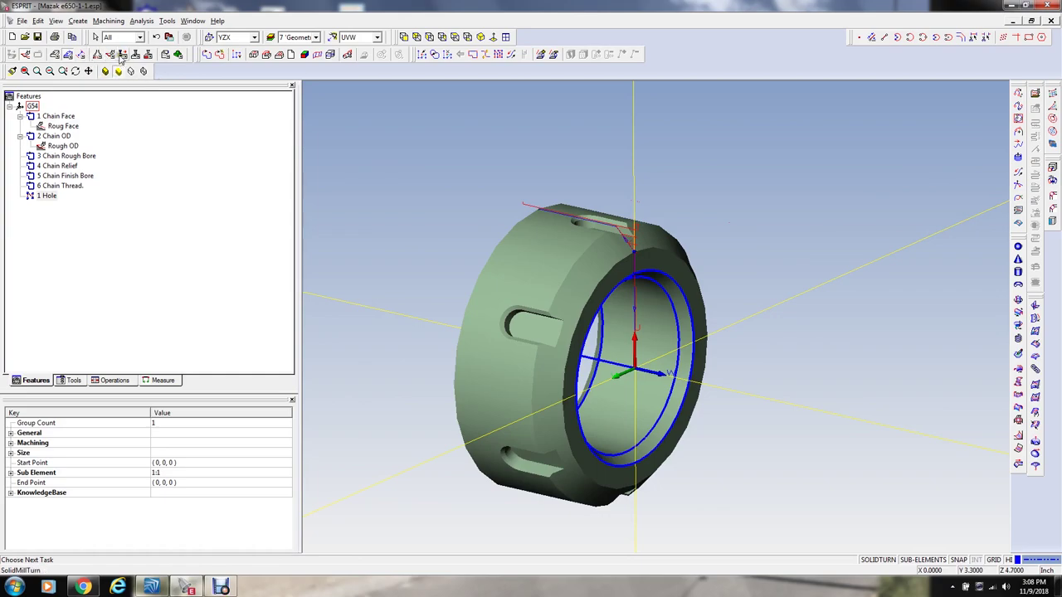
pyautogui.click(123, 55)
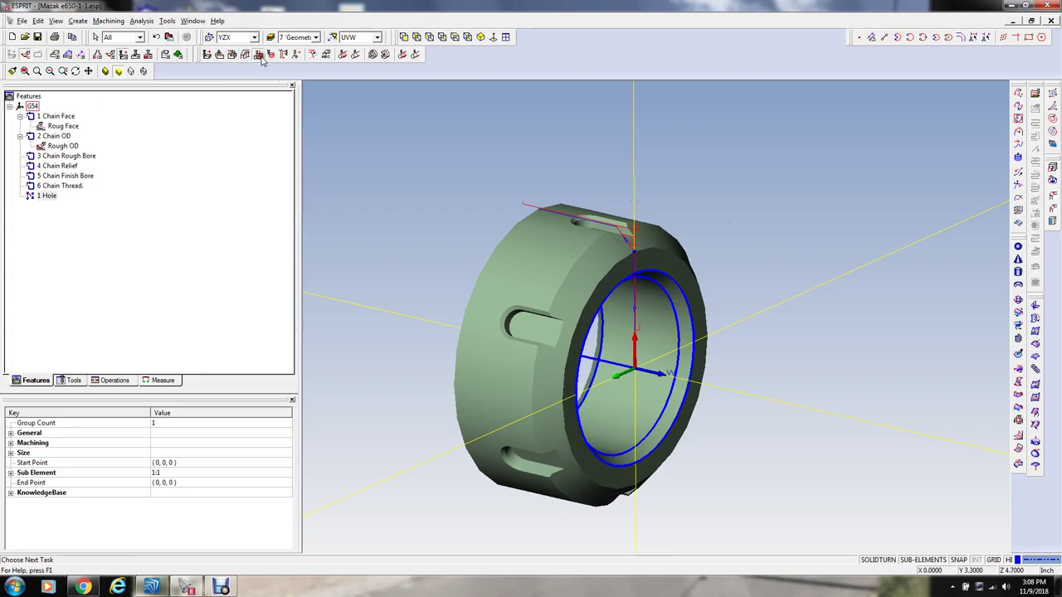
# Step: Start a SolidMillTurn drilling operation, find only end mills under Tool ID, and cancel it
pyautogui.click(258, 55)
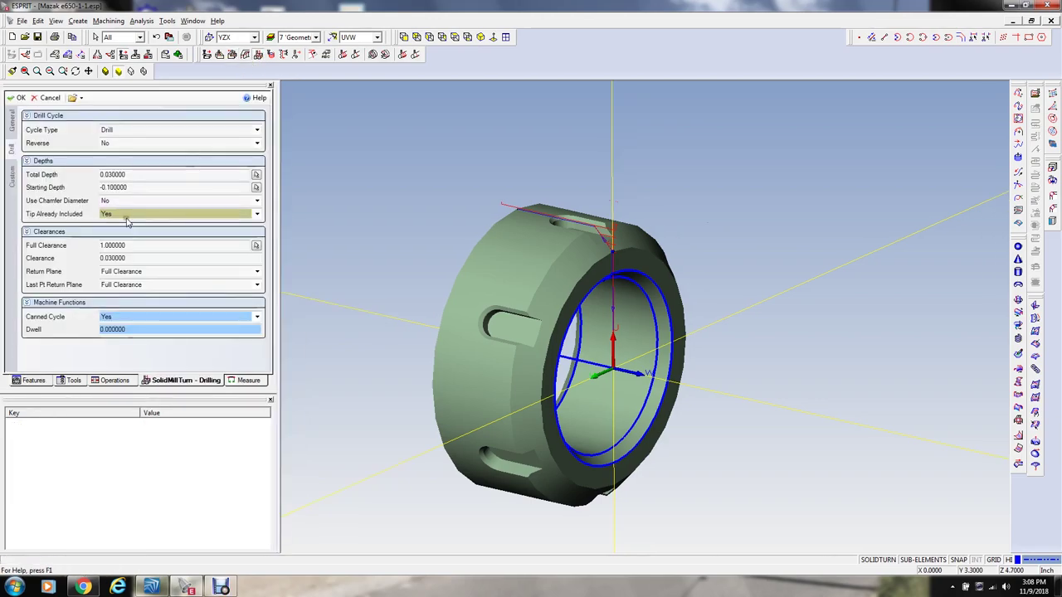
pyautogui.click(12, 123)
pyautogui.click(129, 162)
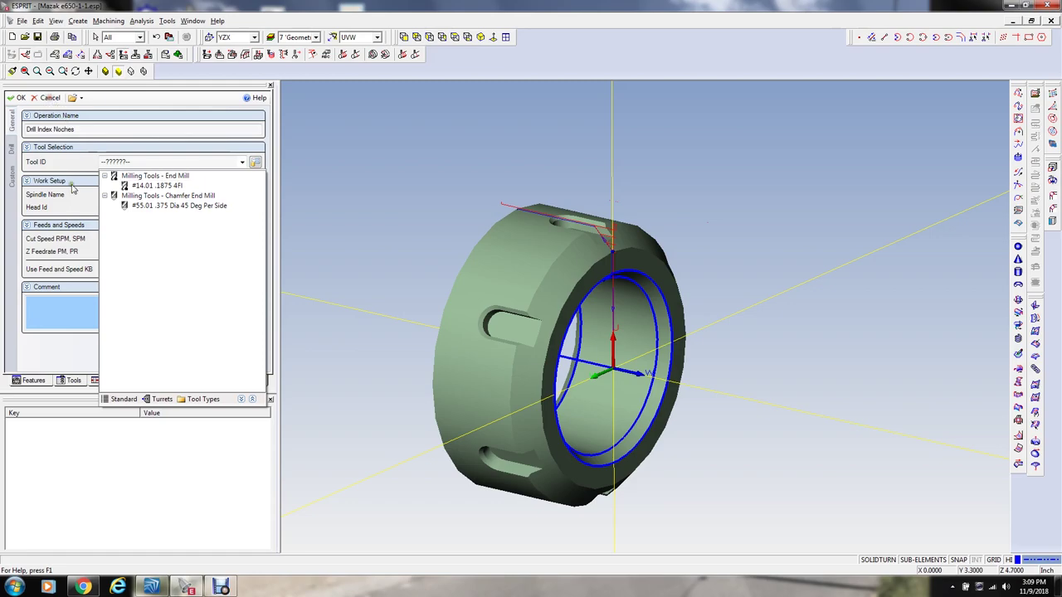
pyautogui.click(16, 98)
pyautogui.click(74, 380)
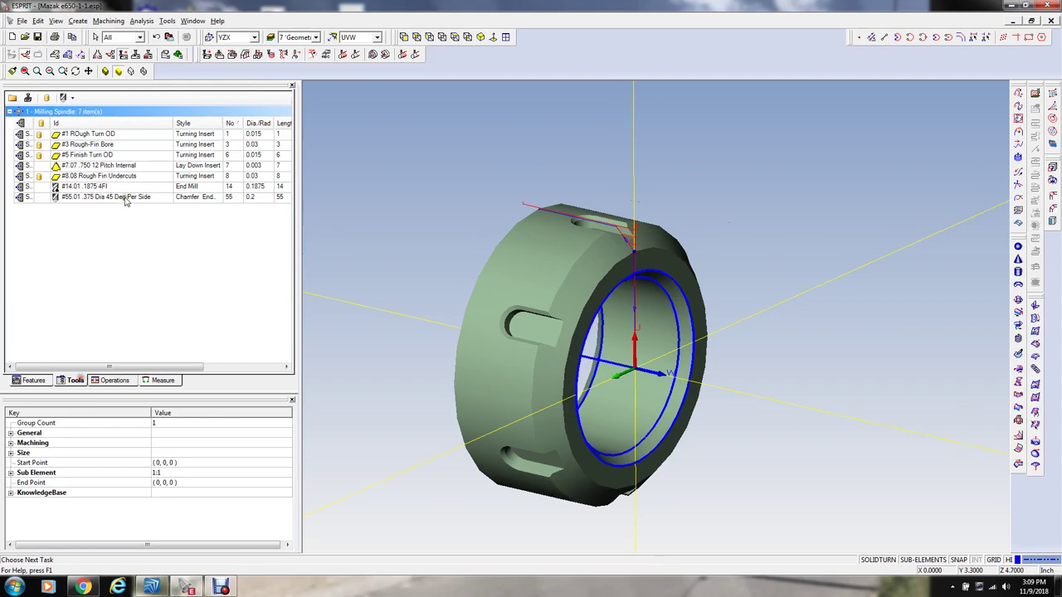
# Step: Create a new Milling Tools drill from the tool list and start entering Tool ID 9.01
pyautogui.rightClick(89, 224)
pyautogui.moveTo(125, 237)
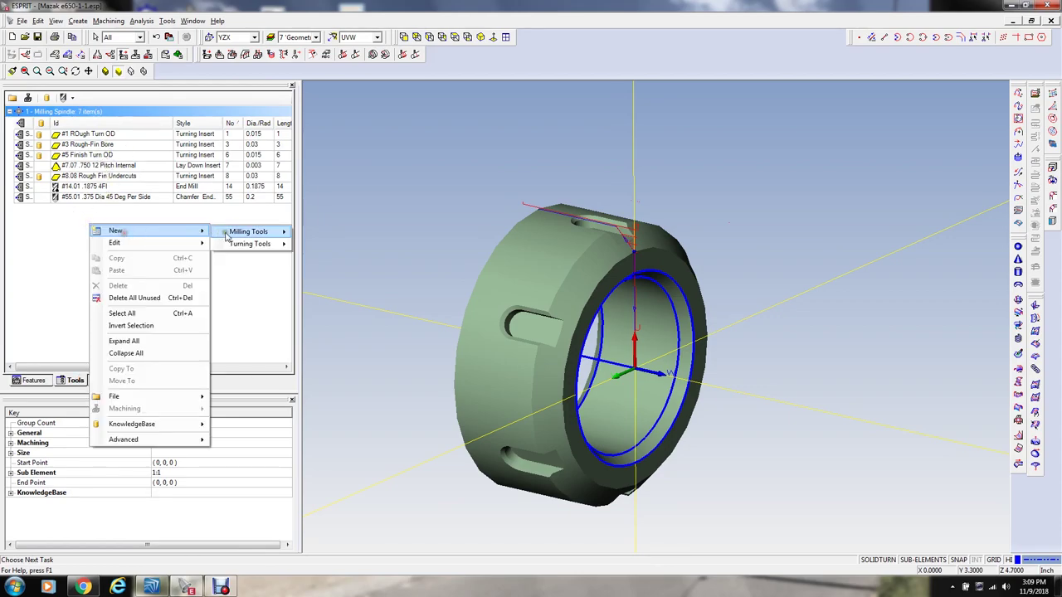
pyautogui.moveTo(236, 233)
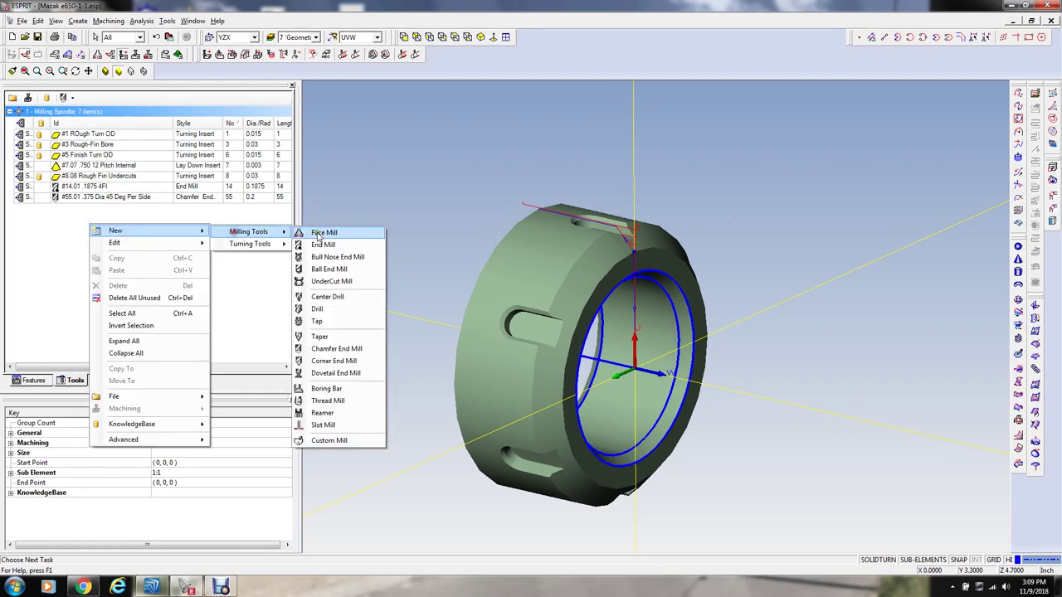
pyautogui.click(320, 309)
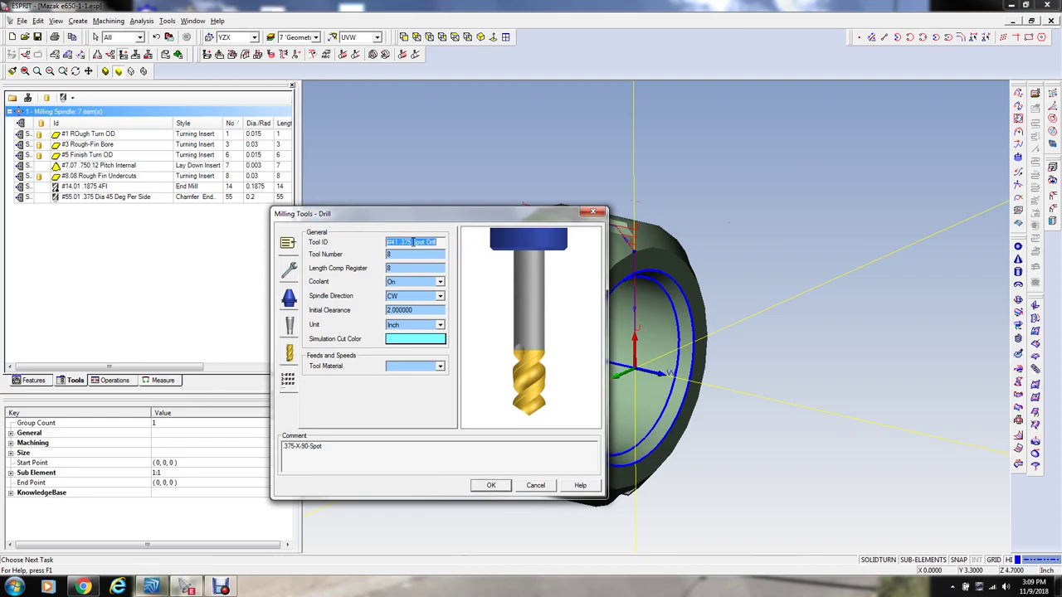
pyautogui.write('9.01 1.375 Tungaloy')
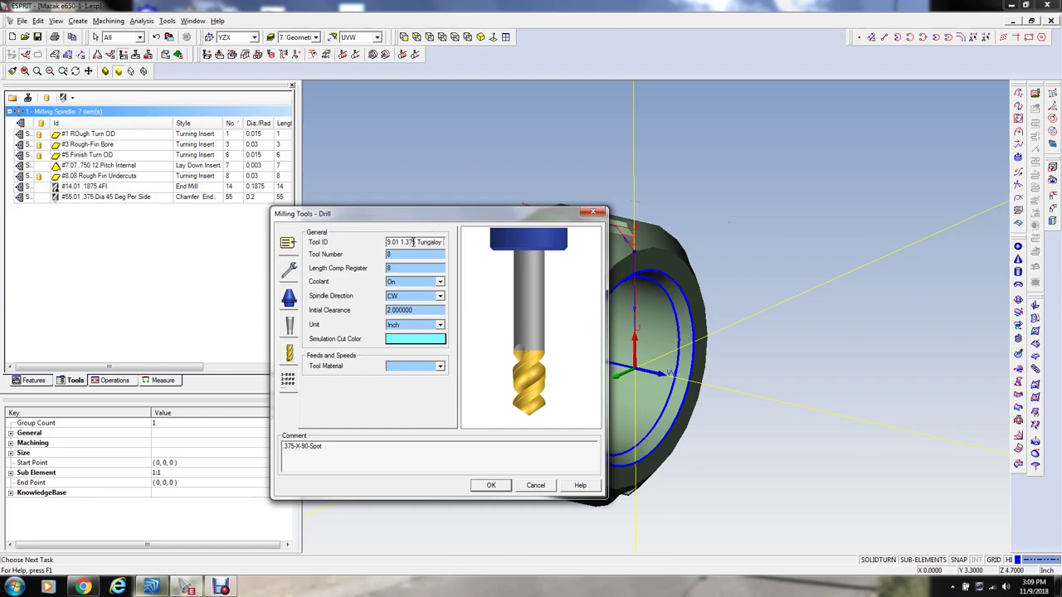
# Step: Define the drill as tool 9 'Drill' with On Through Spindle coolant and comment '1.375 Insert Drill'
pyautogui.press('Right')
pyautogui.press('Right')
pyautogui.press('Right')
pyautogui.press('Right')
pyautogui.press('Right')
pyautogui.press('Right')
pyautogui.press('Right')
pyautogui.press('Right')
pyautogui.press('Right')
pyautogui.press('Right')
pyautogui.write('Dril')
pyautogui.press('Tab')
pyautogui.write('9')
pyautogui.press('Tab')
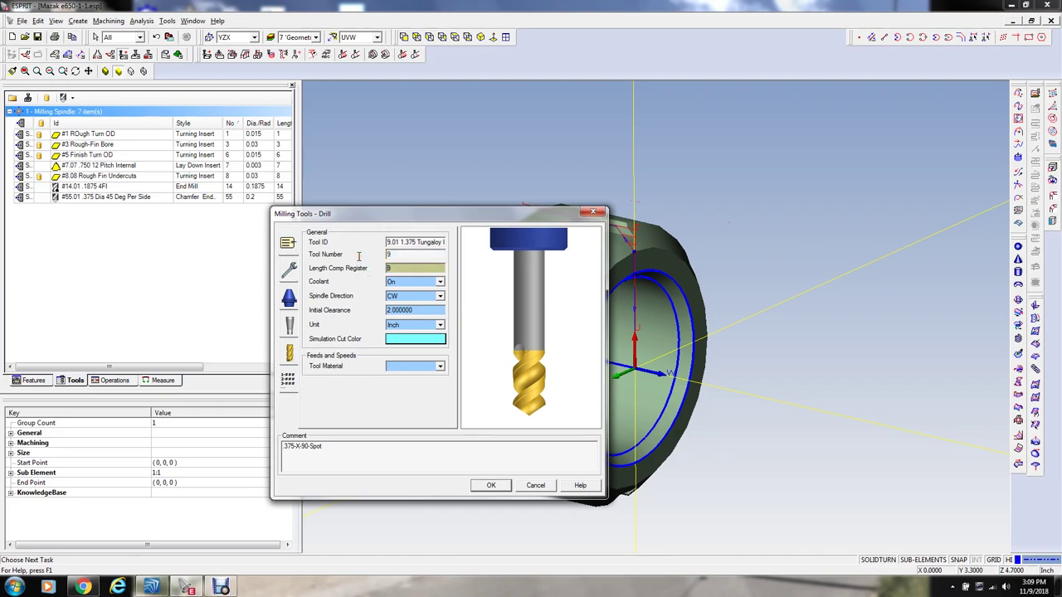
pyautogui.click(419, 283)
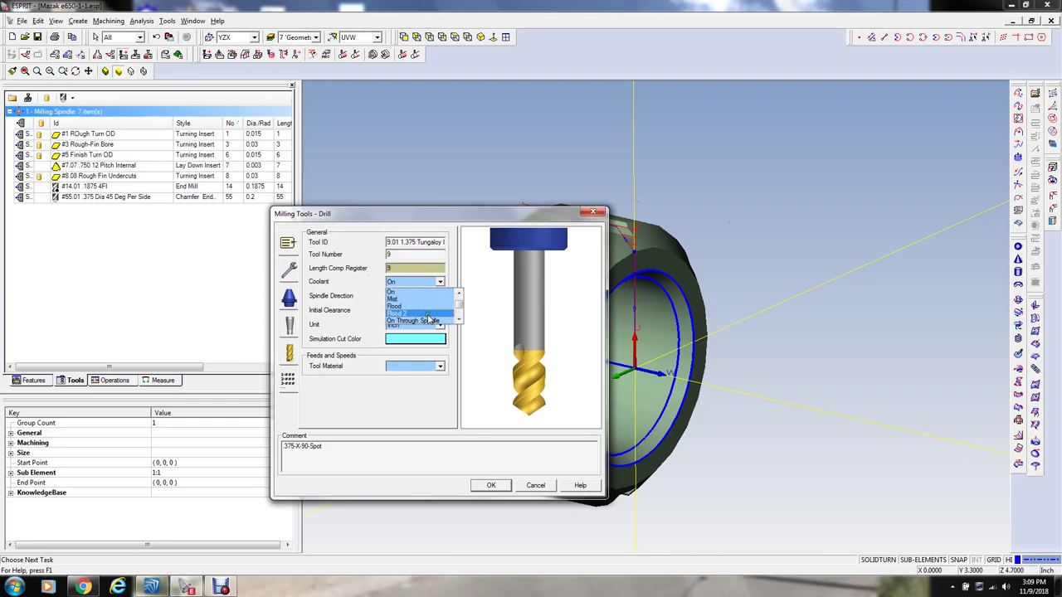
pyautogui.click(429, 318)
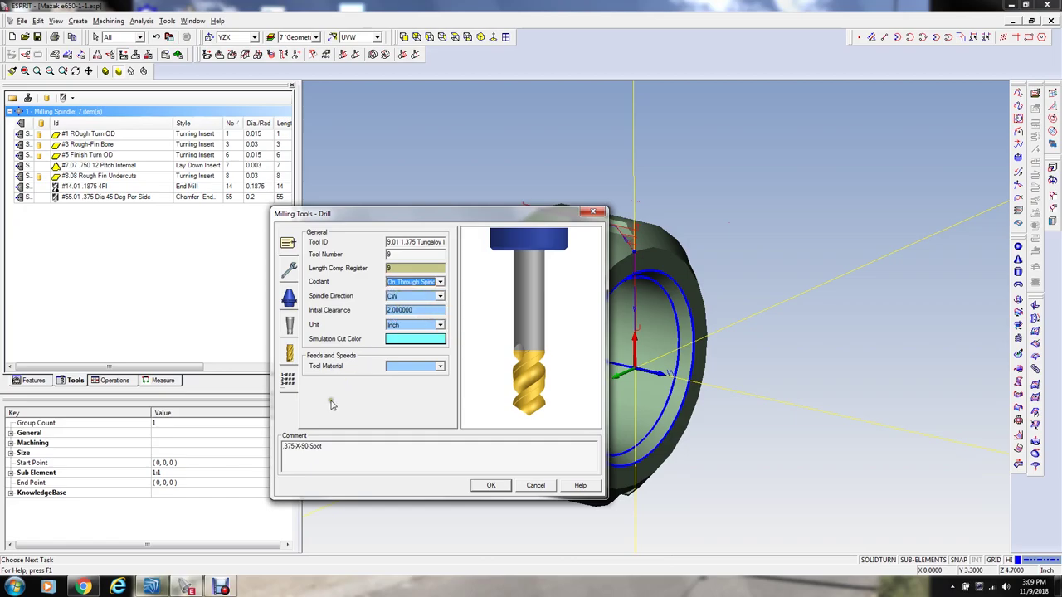
pyautogui.moveTo(326, 446); pyautogui.dragTo(243, 442)
pyautogui.write('1.375 Insert Drill')
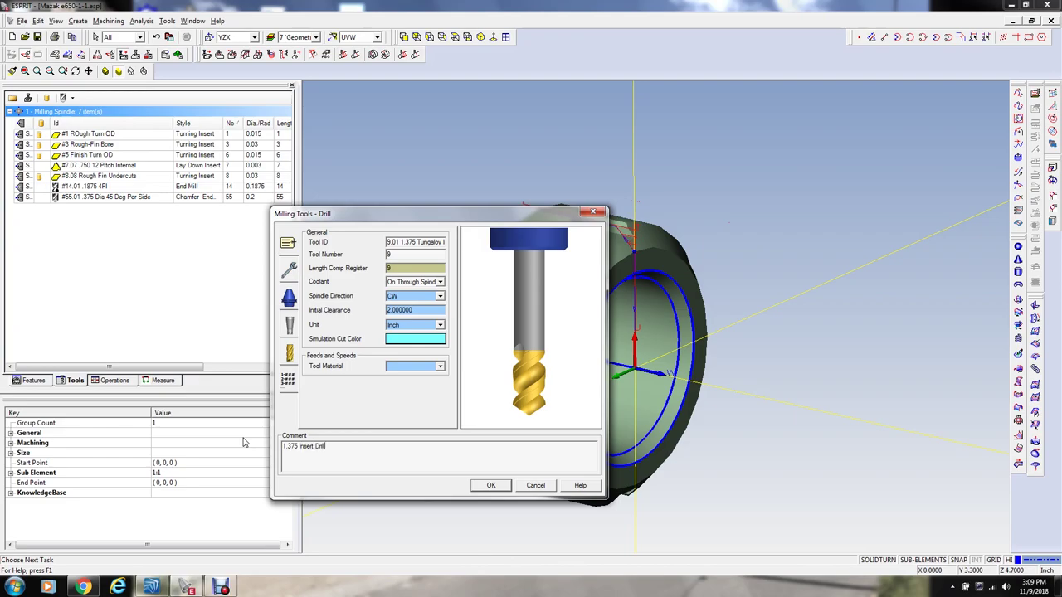
pyautogui.click(290, 272)
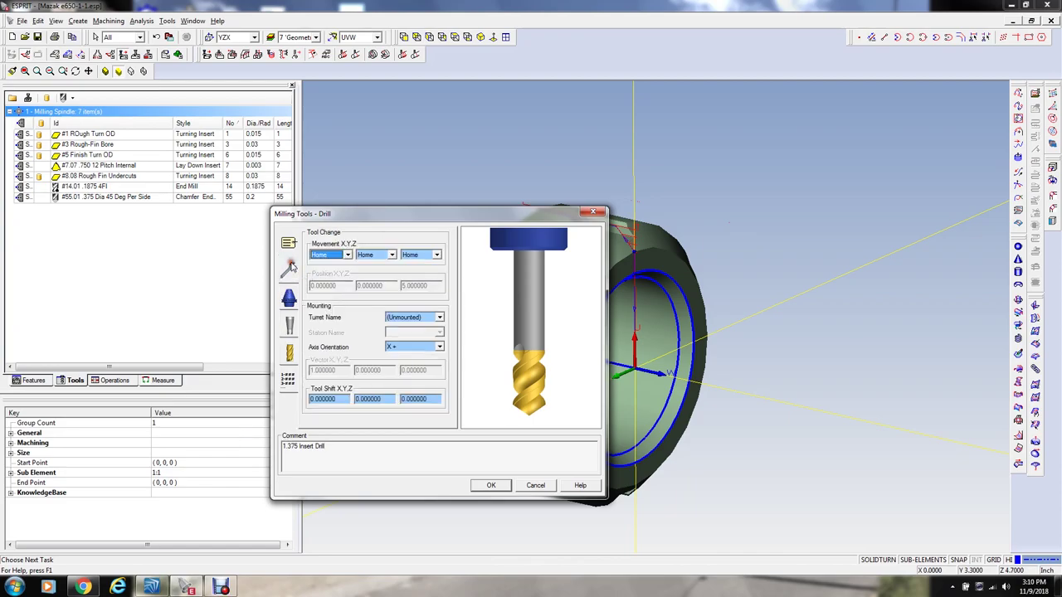
# Step: Mount the drill on the Milling Spindle turret with a Z+ axis orientation
pyautogui.click(429, 319)
pyautogui.click(431, 345)
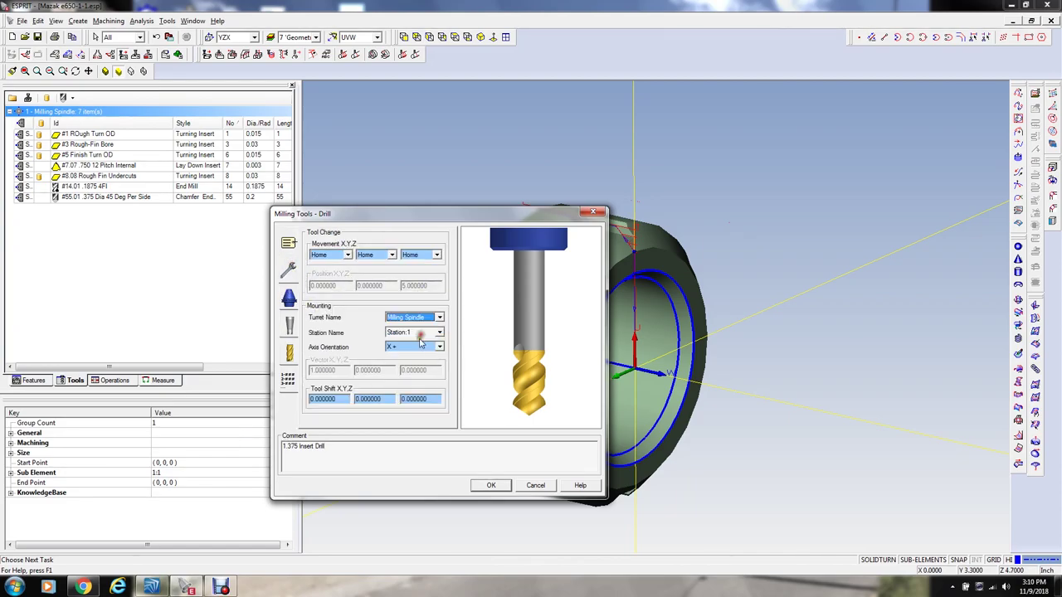
pyautogui.click(419, 347)
pyautogui.click(461, 363)
pyautogui.click(410, 349)
pyautogui.click(480, 368)
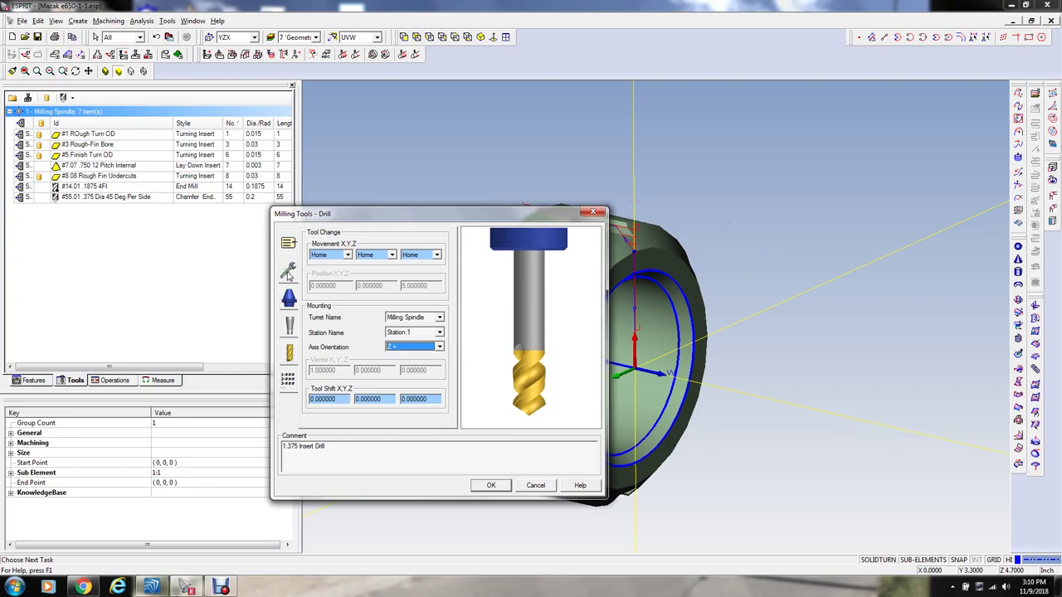
pyautogui.click(441, 348)
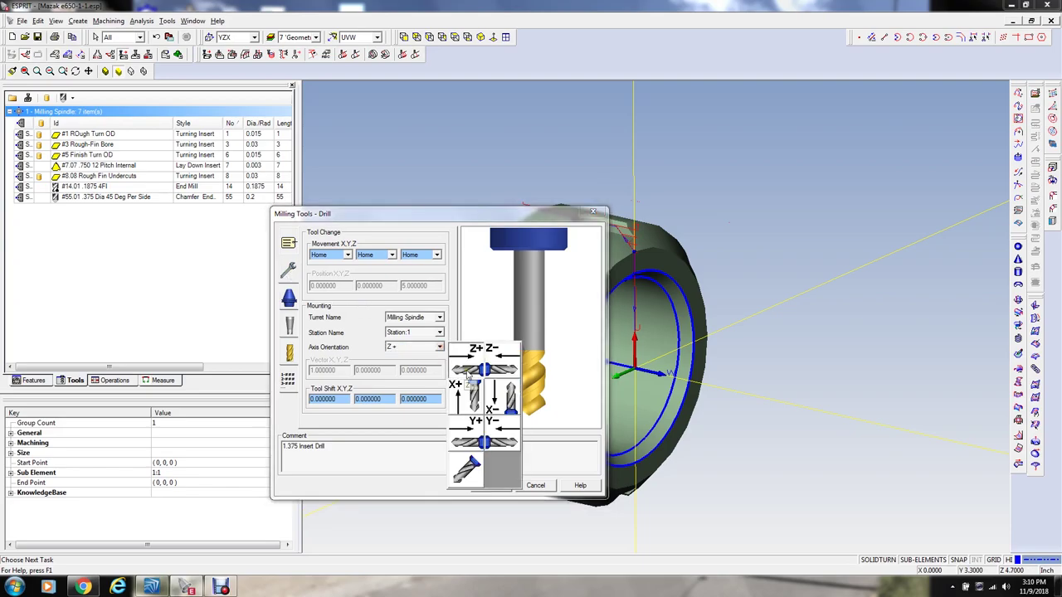
pyautogui.click(470, 362)
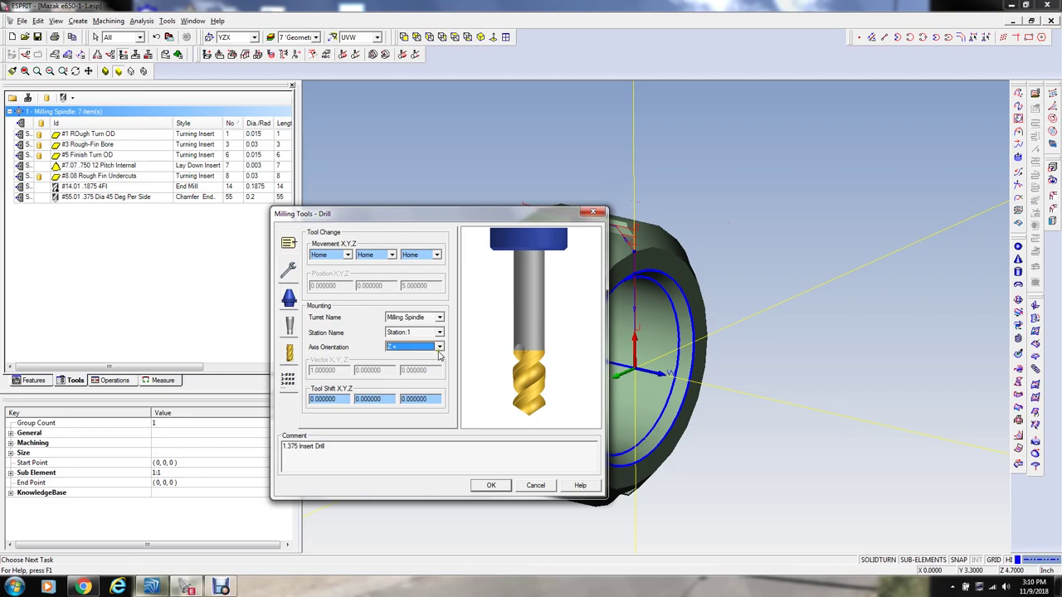
pyautogui.click(289, 297)
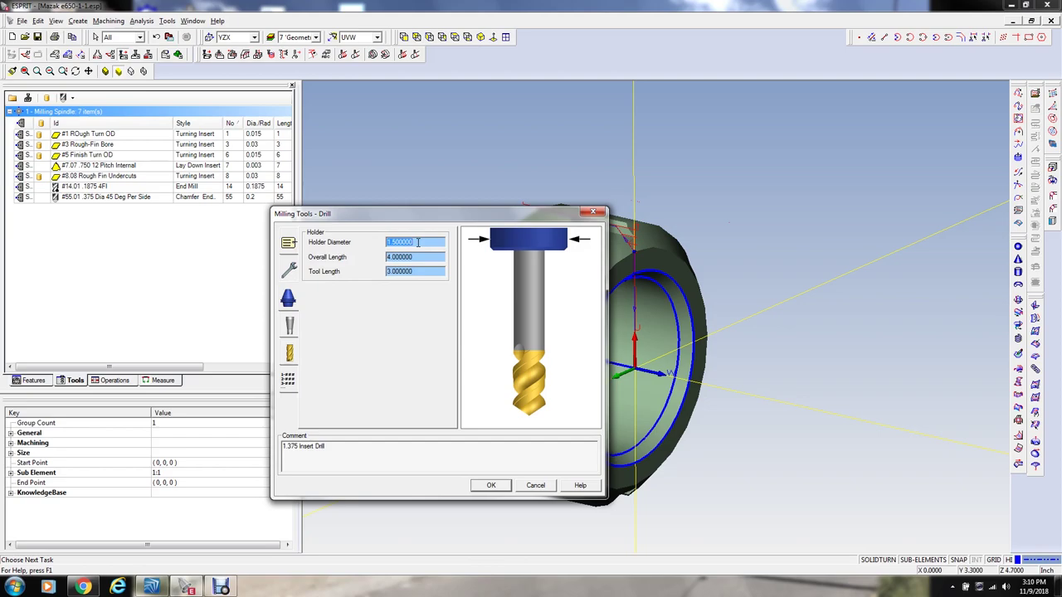
# Step: Set the drill holder diameter to 2.75 and overall length to 8.5
pyautogui.write('2.75')
pyautogui.press('Tab')
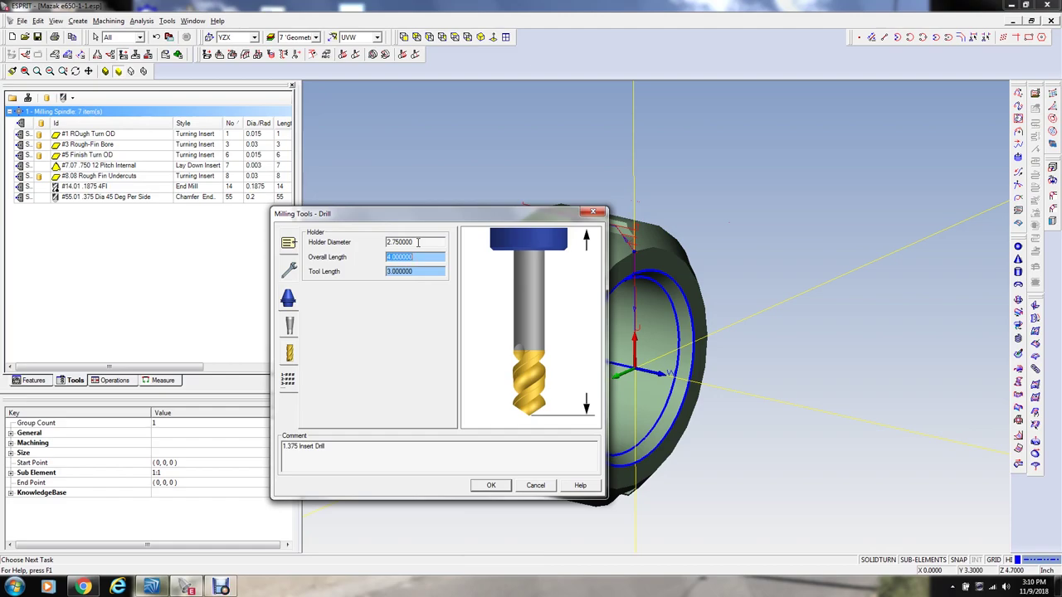
pyautogui.write('8.5')
pyautogui.press('Tab')
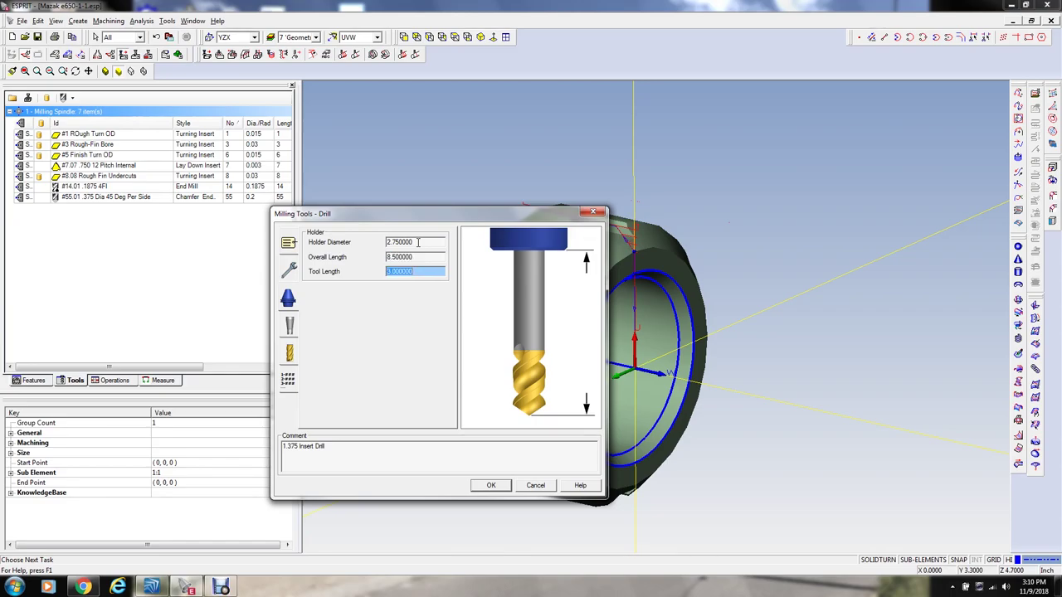
pyautogui.press('Tab')
pyautogui.click(289, 353)
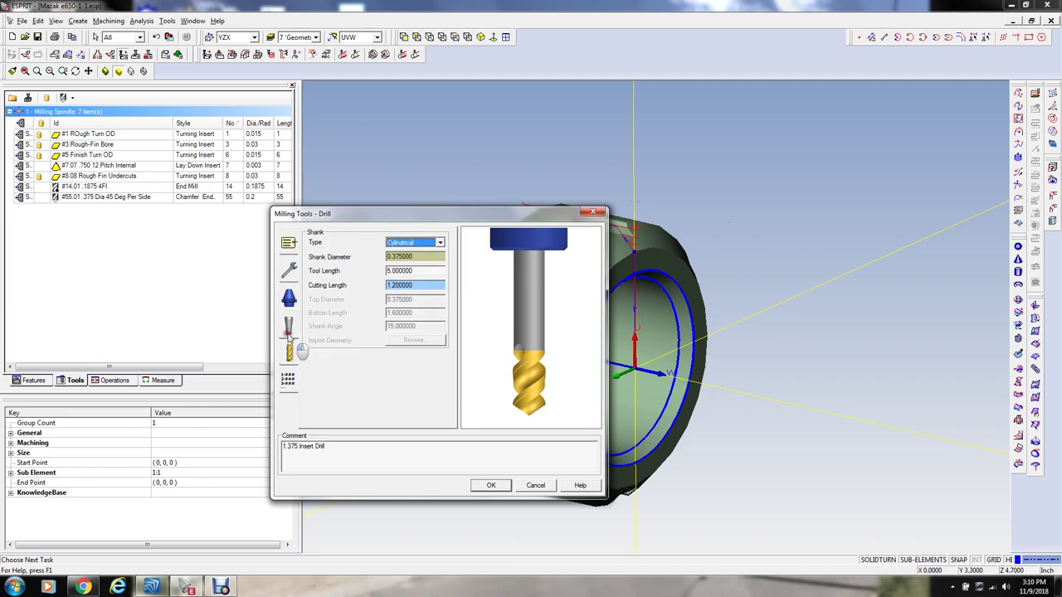
pyautogui.click(289, 352)
# Step: Give the drill a 1.375 diameter, 180° tip, 5.0 cutting length and one flute, then save it
pyautogui.write('1')
pyautogui.press('Tab')
pyautogui.write('180')
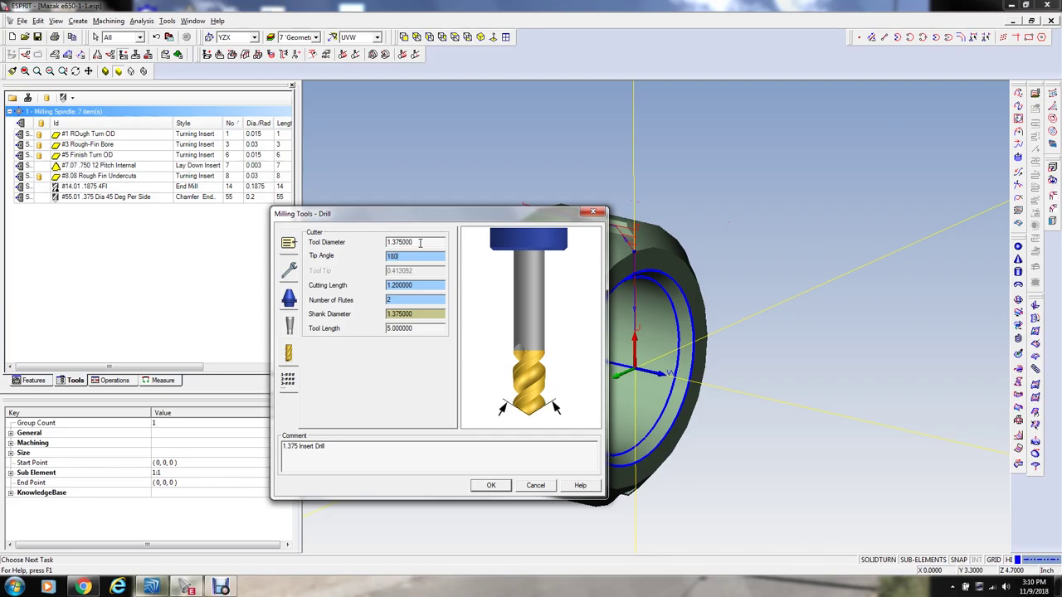
pyautogui.press('Tab')
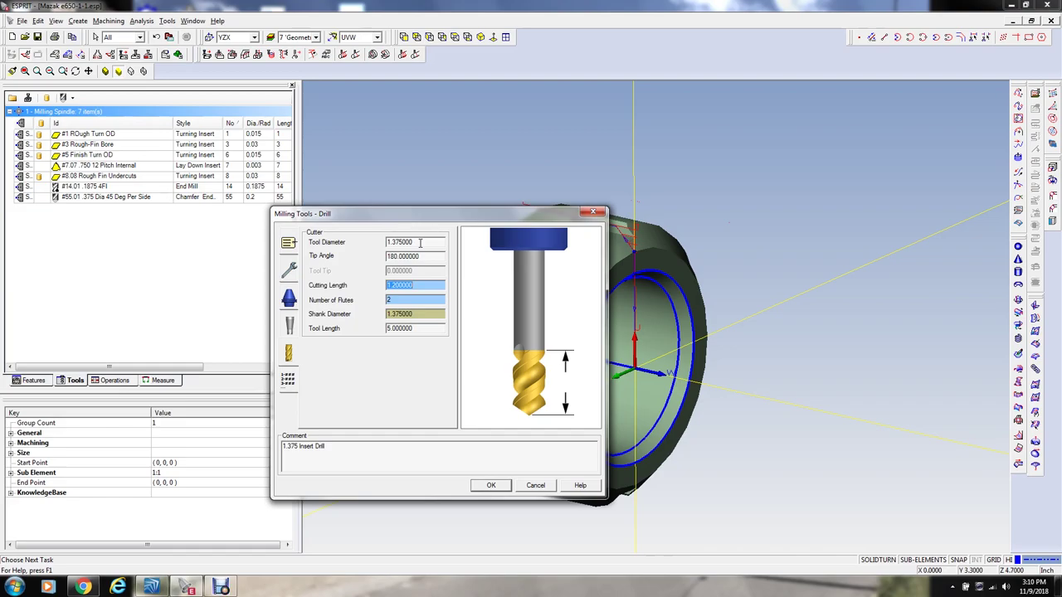
pyautogui.write('5')
pyautogui.press('Tab')
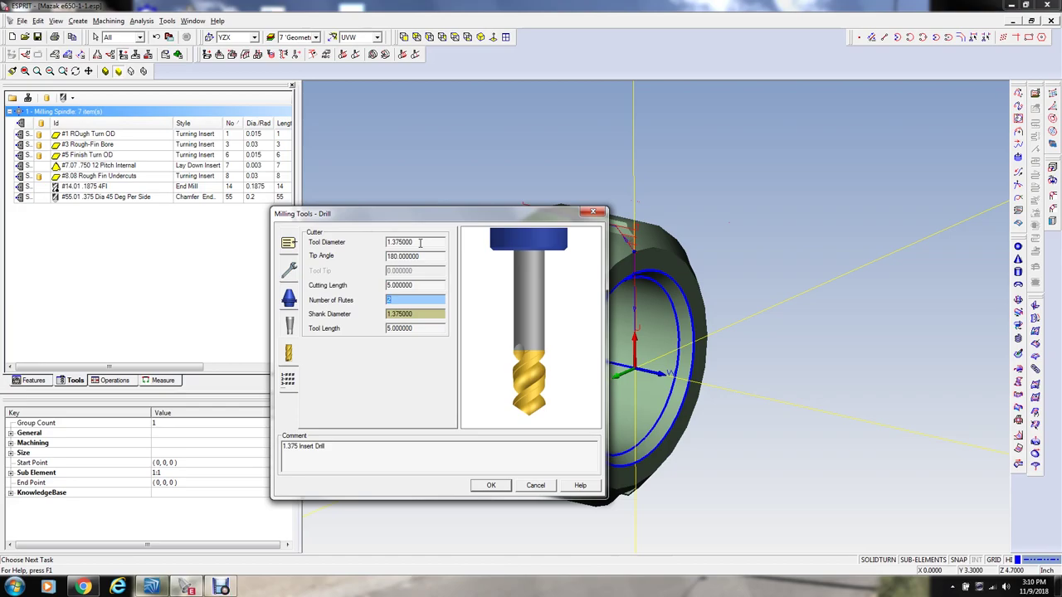
pyautogui.press('Tab')
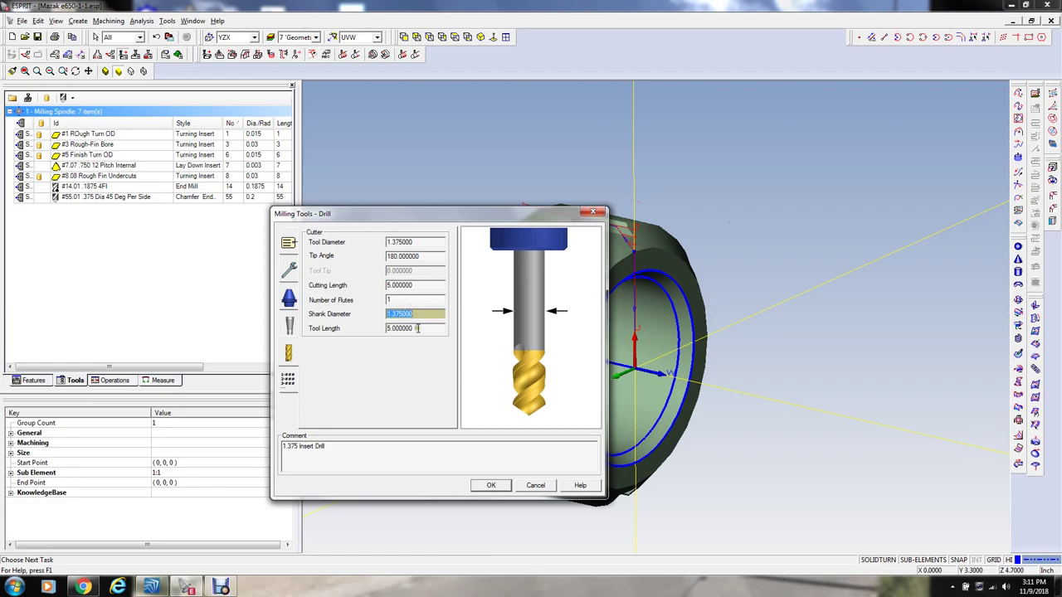
pyautogui.click(490, 485)
# Step: Reopen the new 9.01 drill to check its custom settings, then close it
pyautogui.doubleClick(112, 188)
pyautogui.click(288, 378)
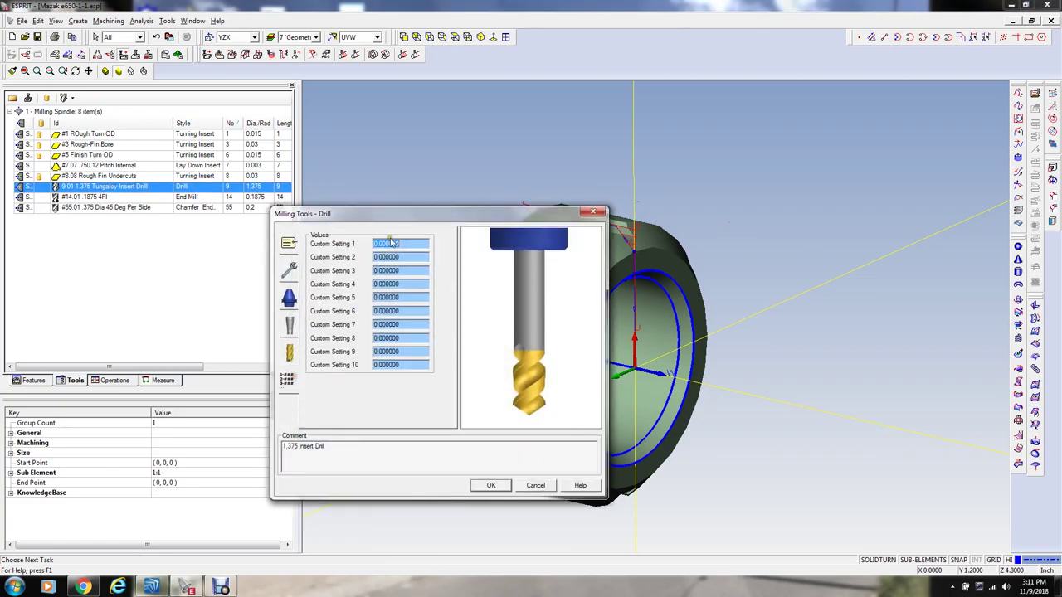
pyautogui.click(404, 241)
pyautogui.press('Return')
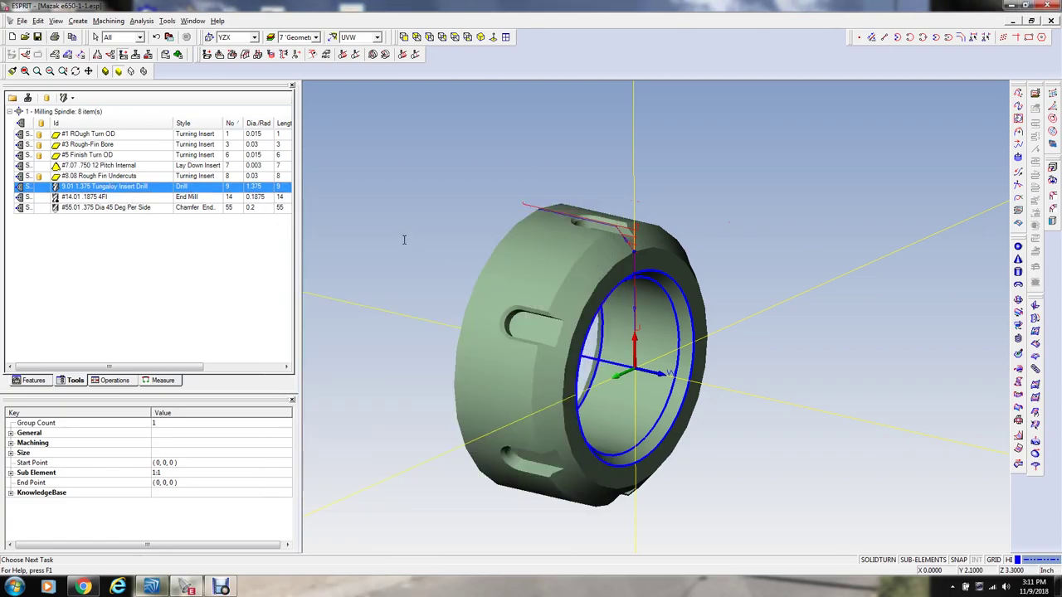
# Step: Create a drilling operation on the 1 Hole feature using the 9.01 1.375 Tungaloy Insert Drill
pyautogui.click(36, 382)
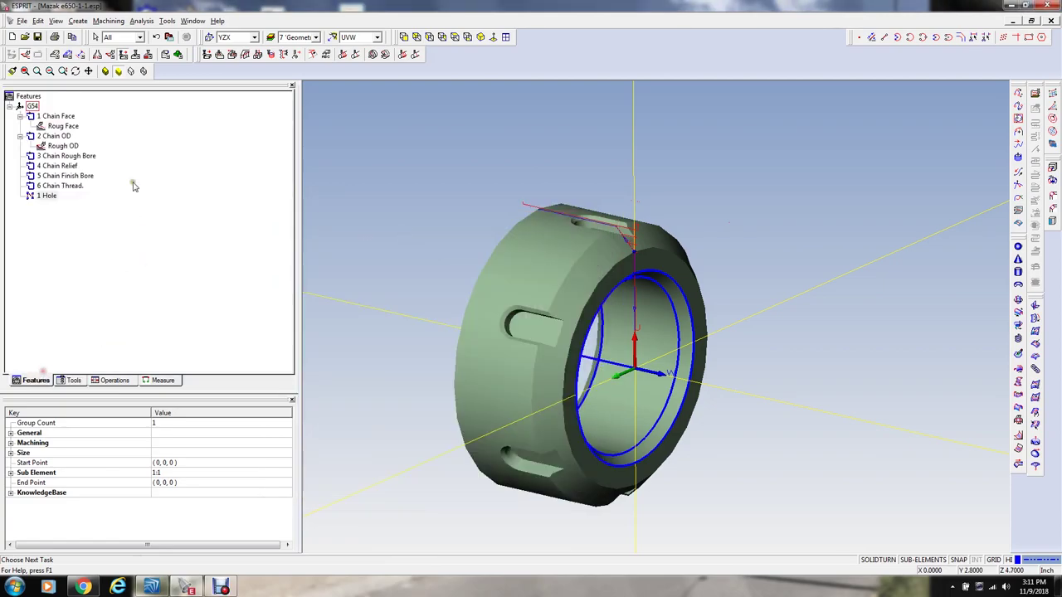
pyautogui.click(46, 196)
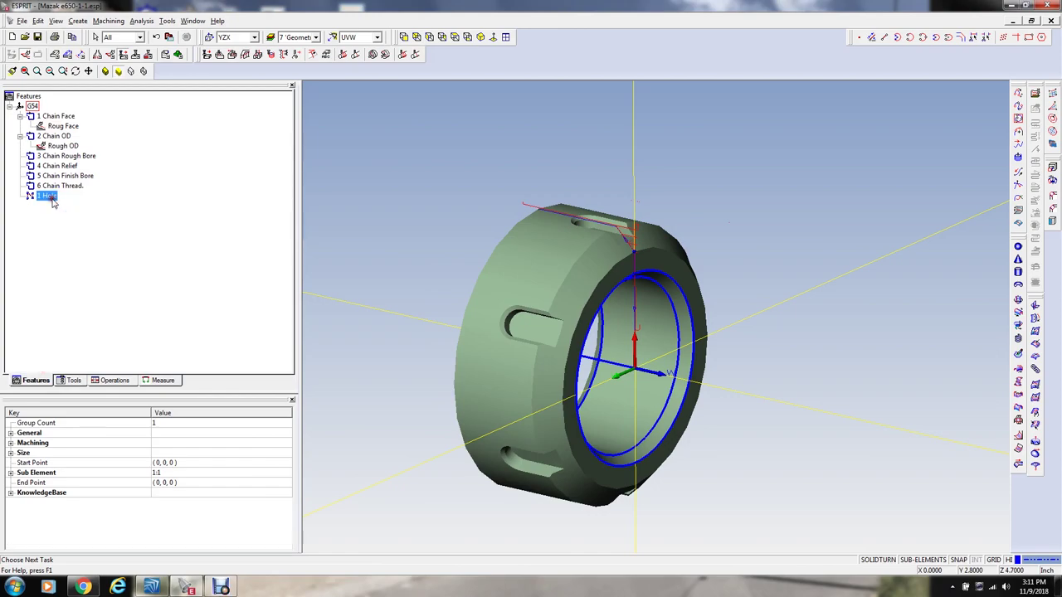
pyautogui.click(257, 55)
pyautogui.click(139, 163)
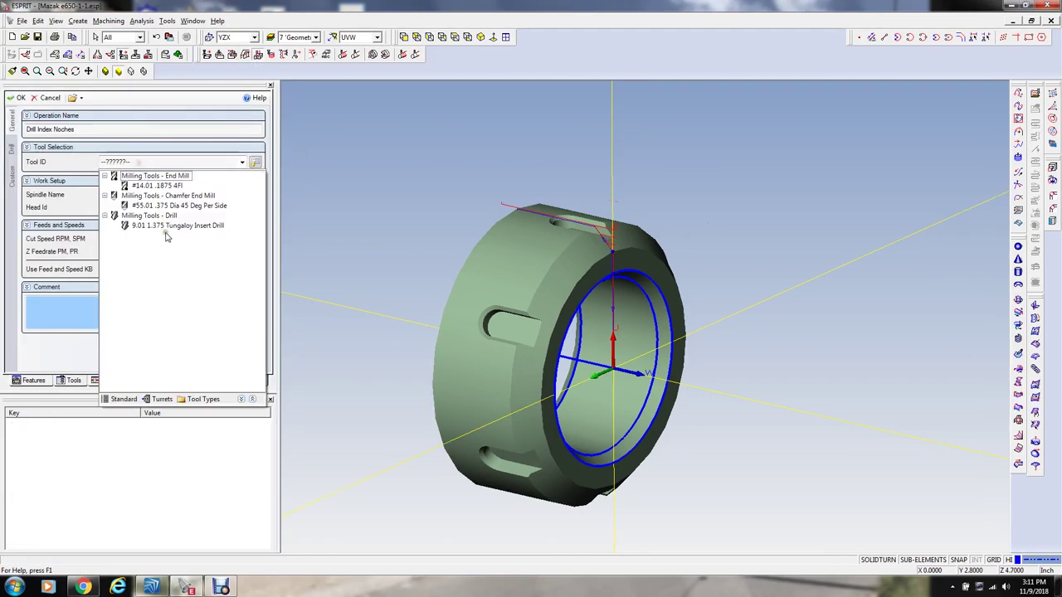
pyautogui.click(166, 234)
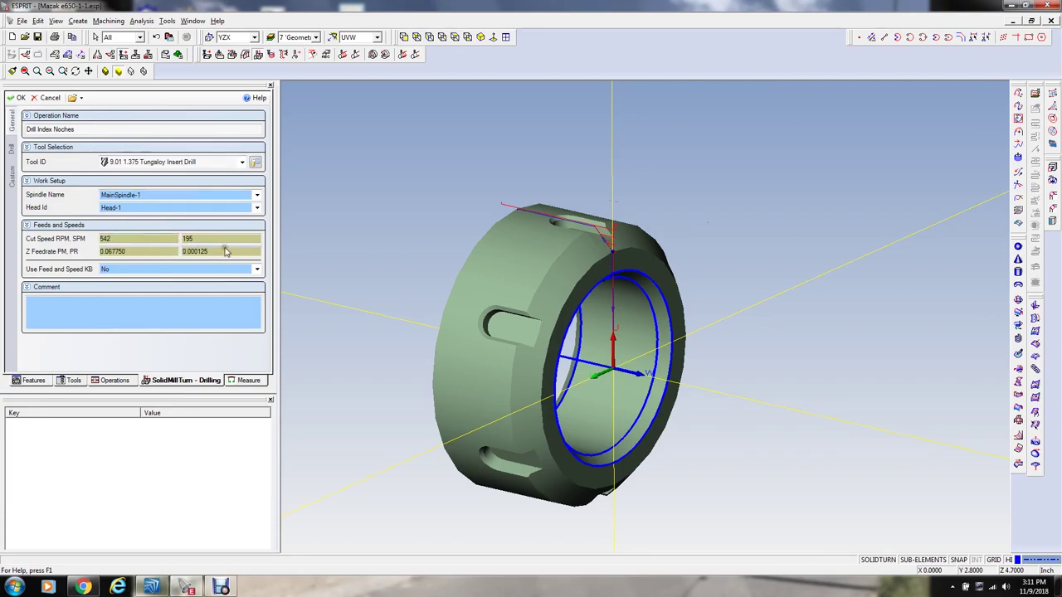
# Step: Set the drilling cut speed to 450 SPM and feed to 0.003 per revolution
pyautogui.doubleClick(196, 239)
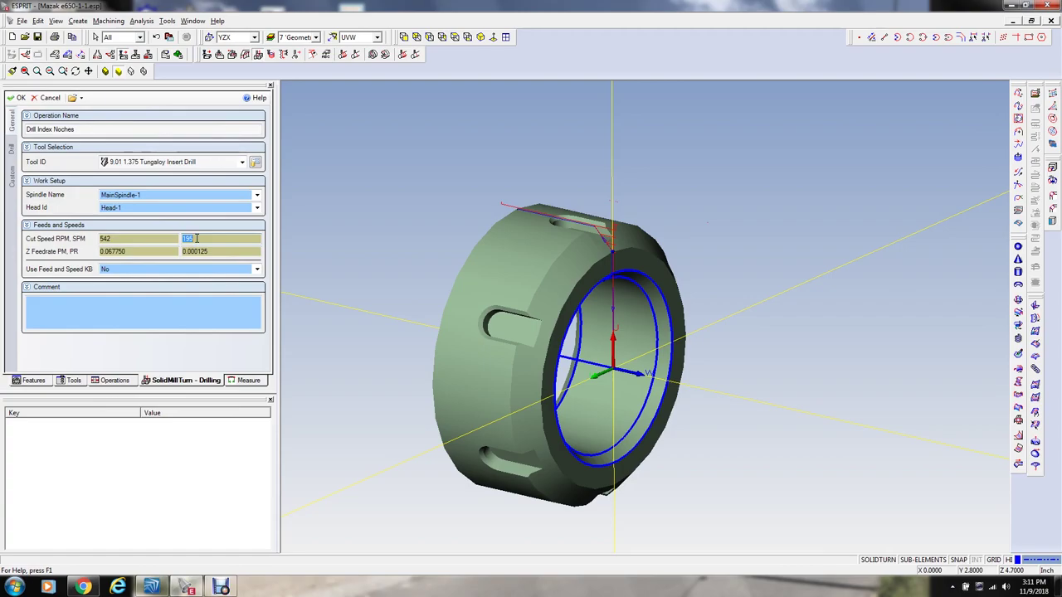
pyautogui.write('450')
pyautogui.press('Tab')
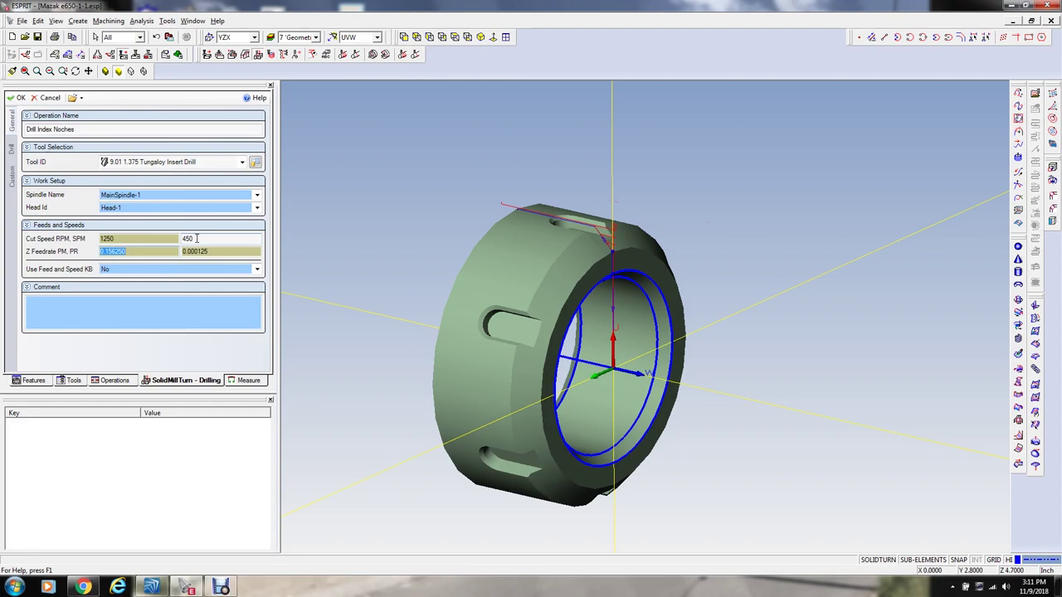
pyautogui.press('Tab')
pyautogui.write('.00')
pyautogui.press('Tab')
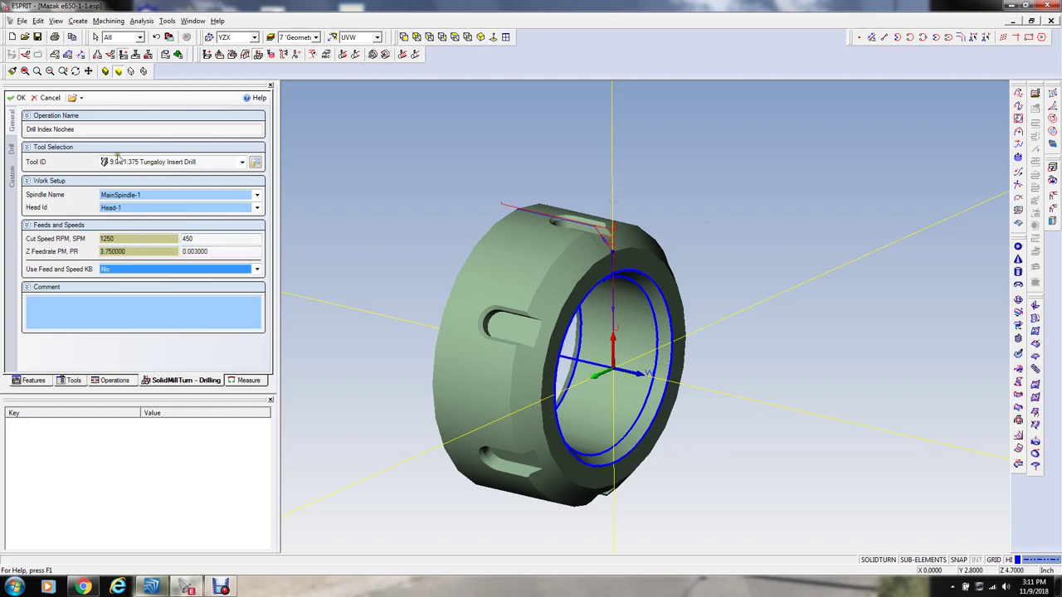
pyautogui.click(12, 150)
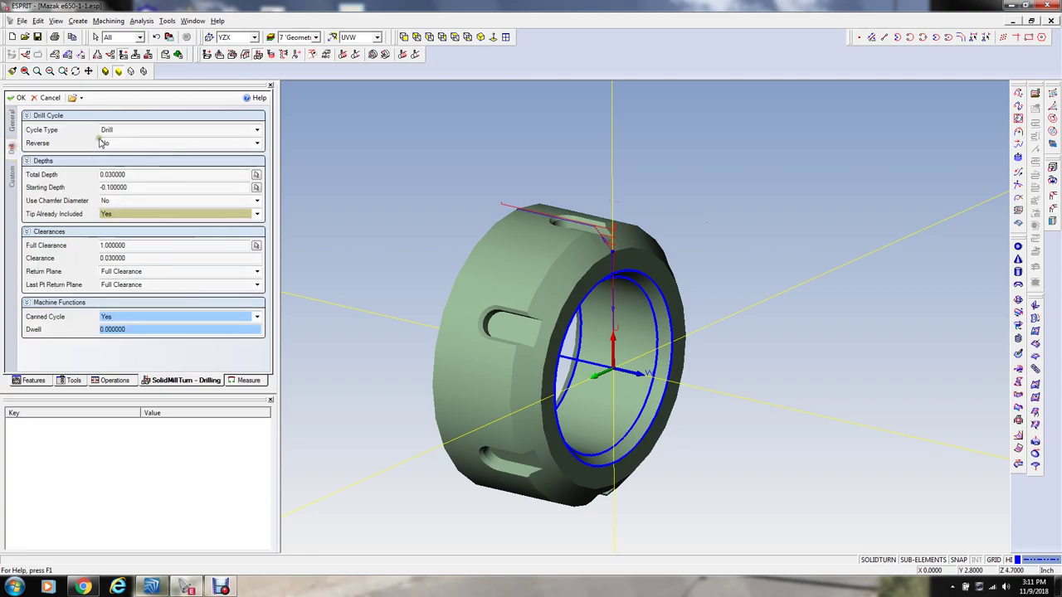
# Step: Reset the drill total depth to default and pick a depth point from the part geometry
pyautogui.click(134, 175)
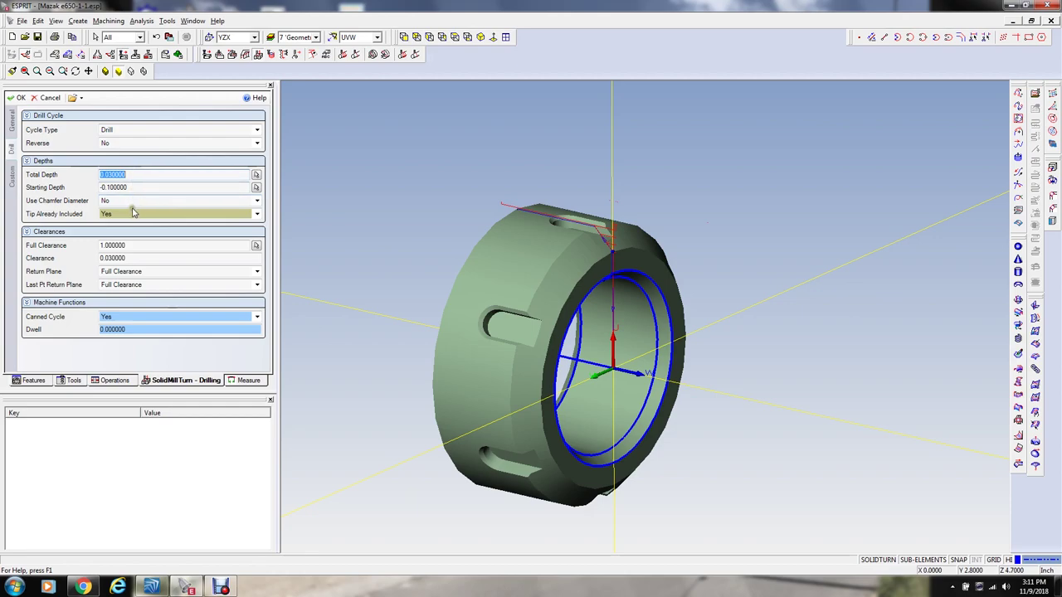
pyautogui.click(133, 214)
pyautogui.click(137, 224)
pyautogui.click(136, 175)
pyautogui.rightClick(137, 175)
pyautogui.click(166, 247)
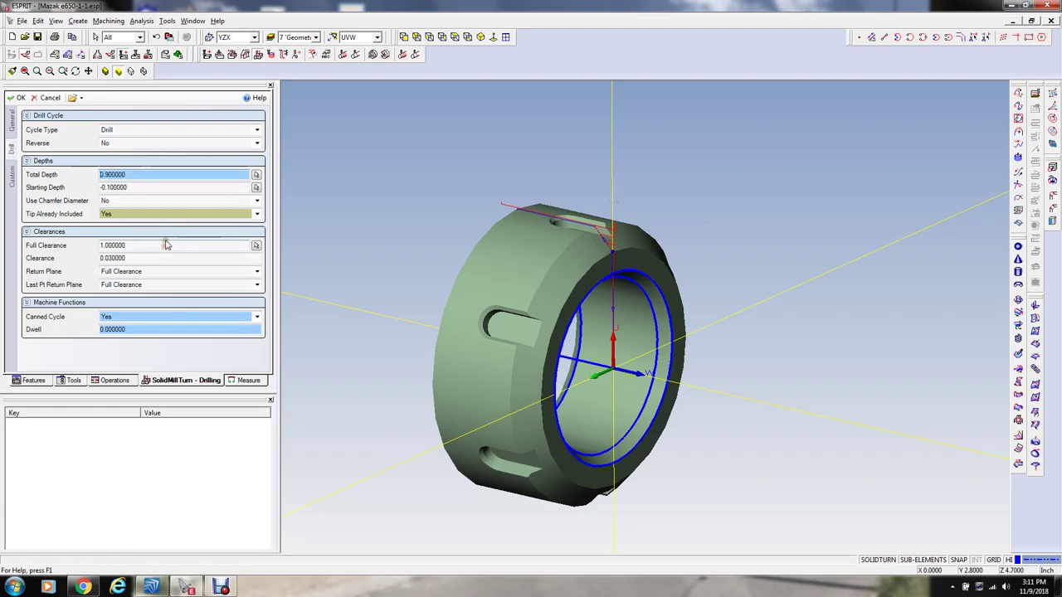
pyautogui.moveTo(355, 218); pyautogui.dragTo(430, 240, button='middle')
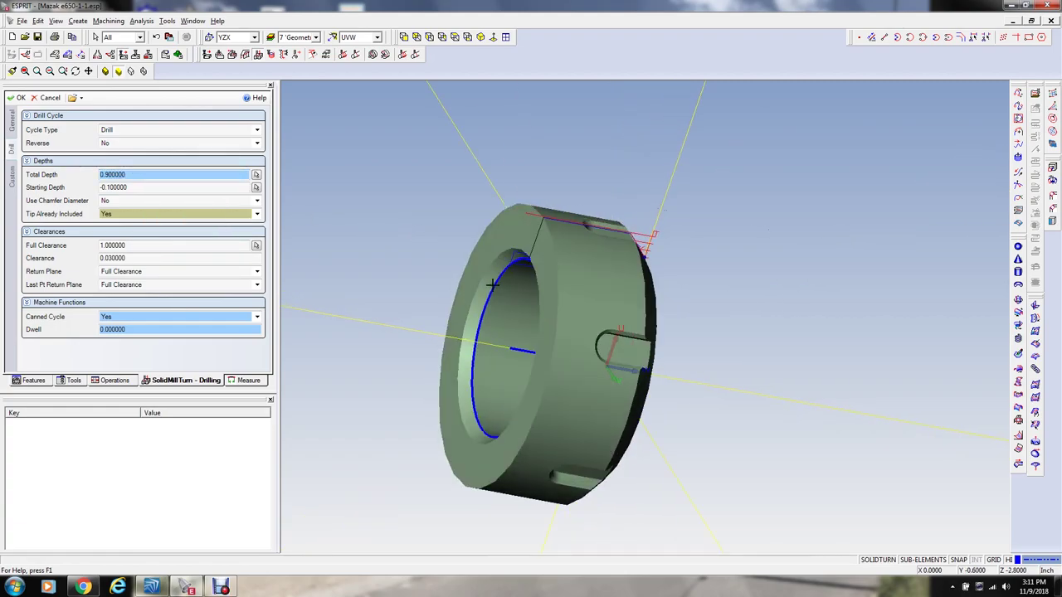
pyautogui.moveTo(493, 286); pyautogui.dragTo(476, 287, button='middle')
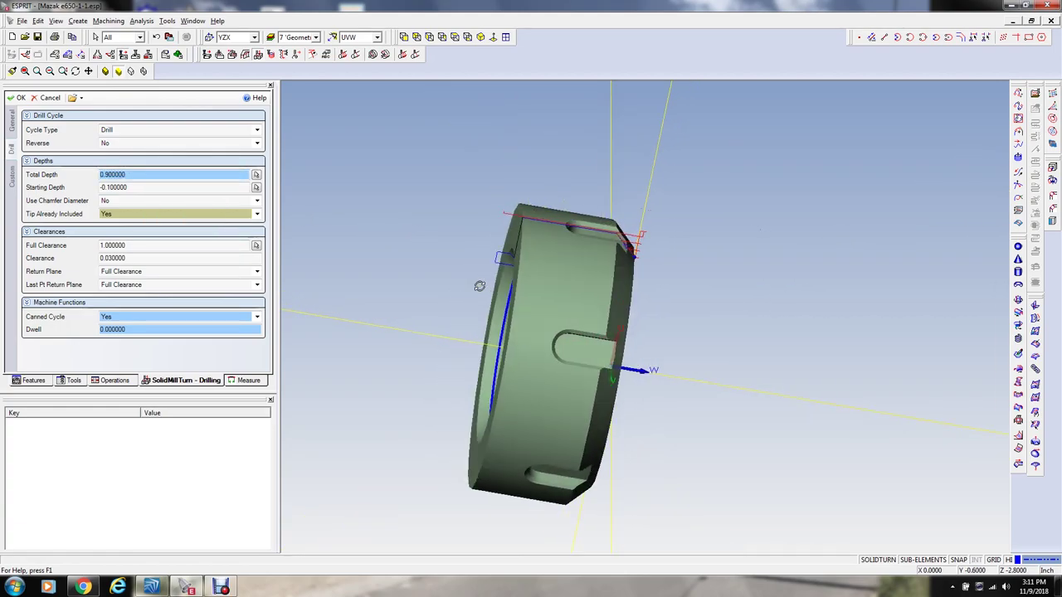
pyautogui.click(257, 176)
pyautogui.click(497, 252)
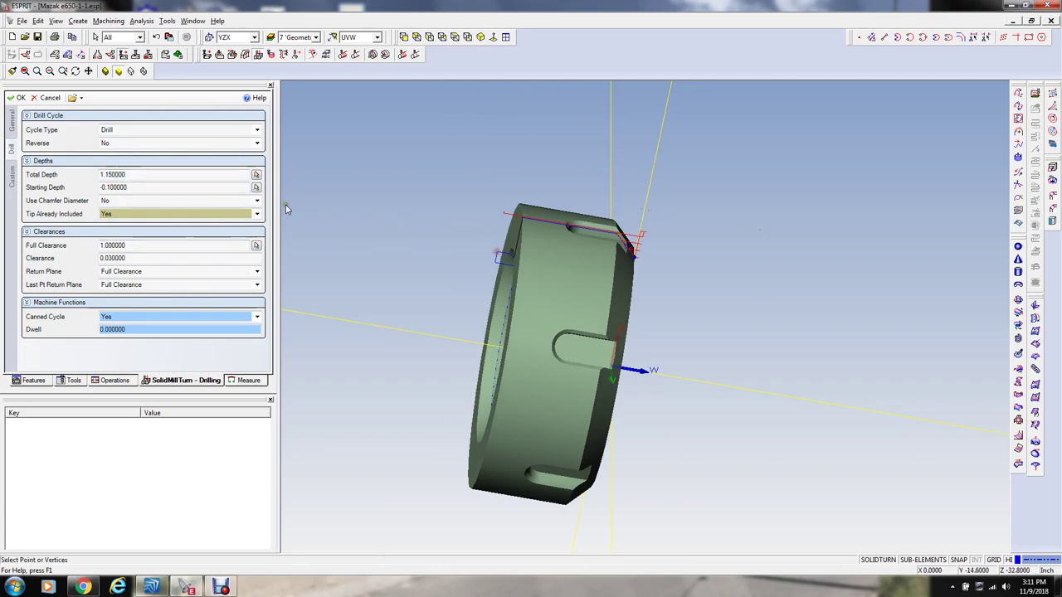
# Step: Set the drill cycle total depth to 1.3
pyautogui.moveTo(134, 175); pyautogui.dragTo(61, 174)
pyautogui.write('1.25')
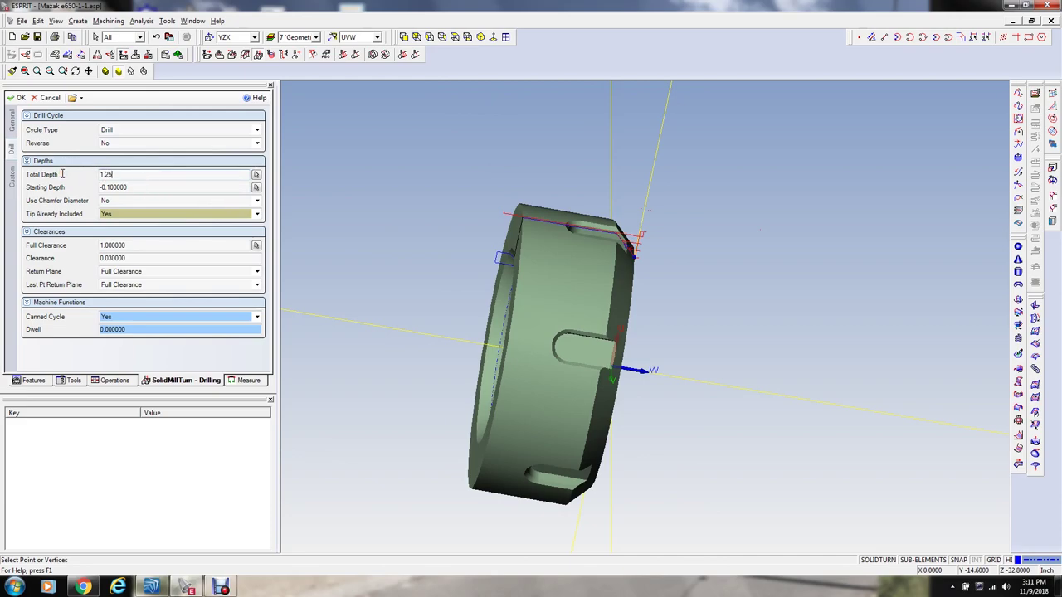
pyautogui.press('BackSpace')
pyautogui.press('BackSpace')
pyautogui.press('BackSpace')
pyautogui.write('3')
pyautogui.press('Tab')
# Step: Set the drill clearance to 0.03 and accept the Drill Index Noches operation
pyautogui.moveTo(519, 275); pyautogui.dragTo(487, 185, button='middle')
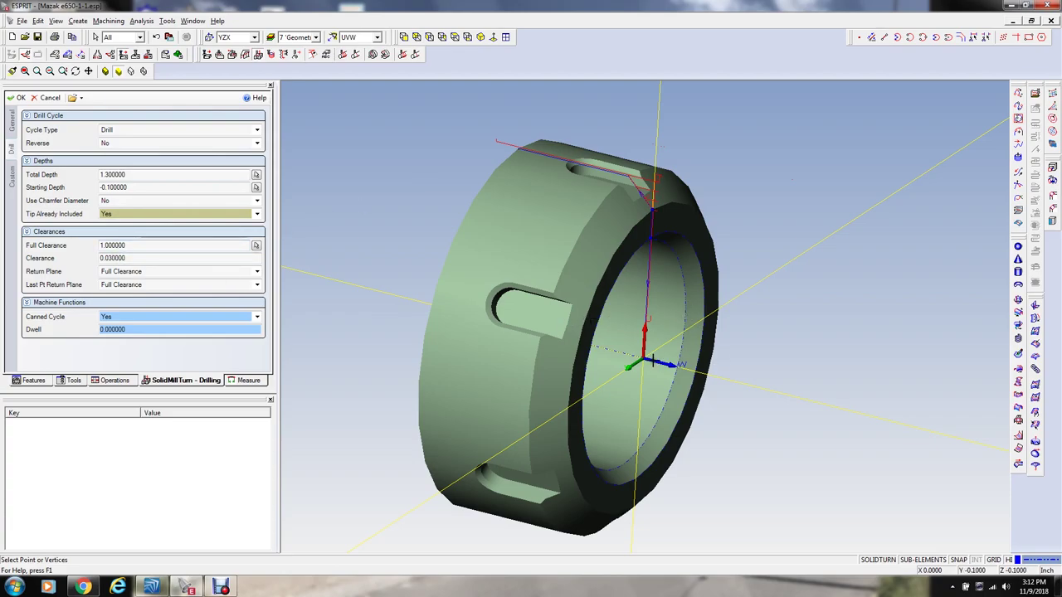
pyautogui.click(146, 257)
pyautogui.press('BackSpace')
pyautogui.press('BackSpace')
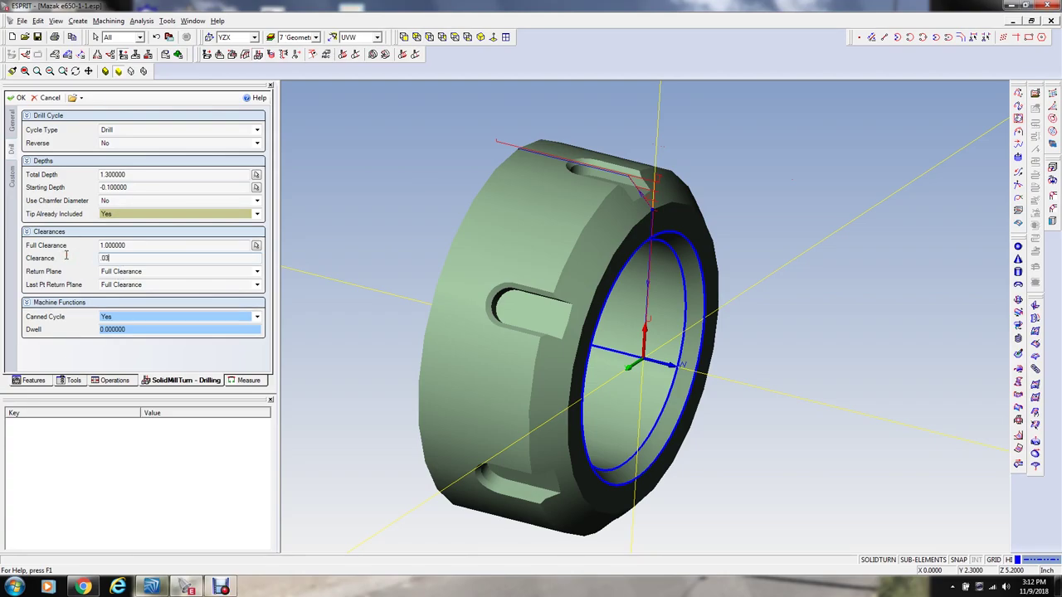
pyautogui.write('.03')
pyautogui.press('Tab')
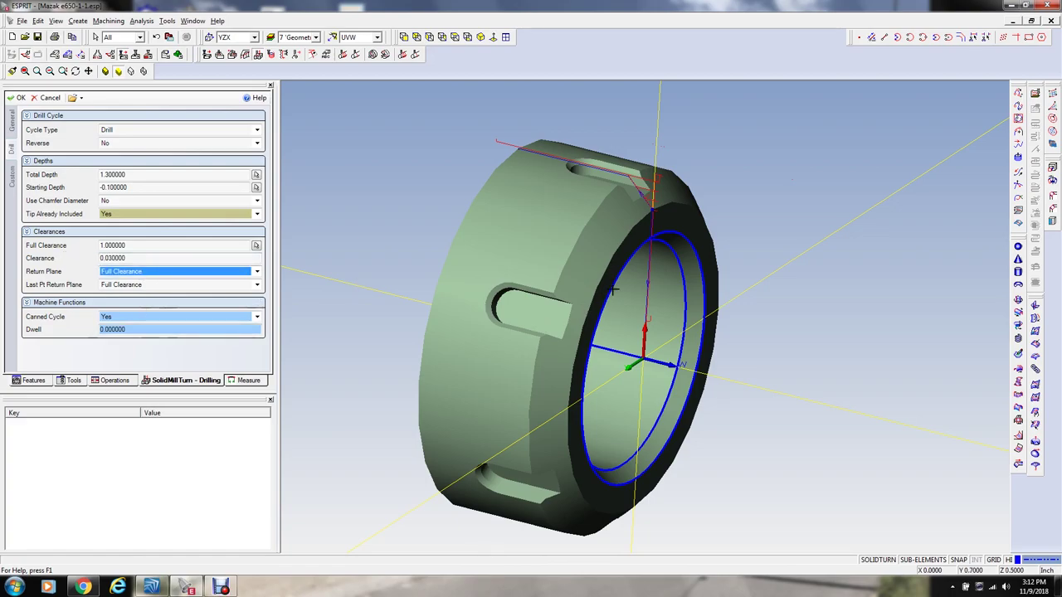
pyautogui.click(17, 97)
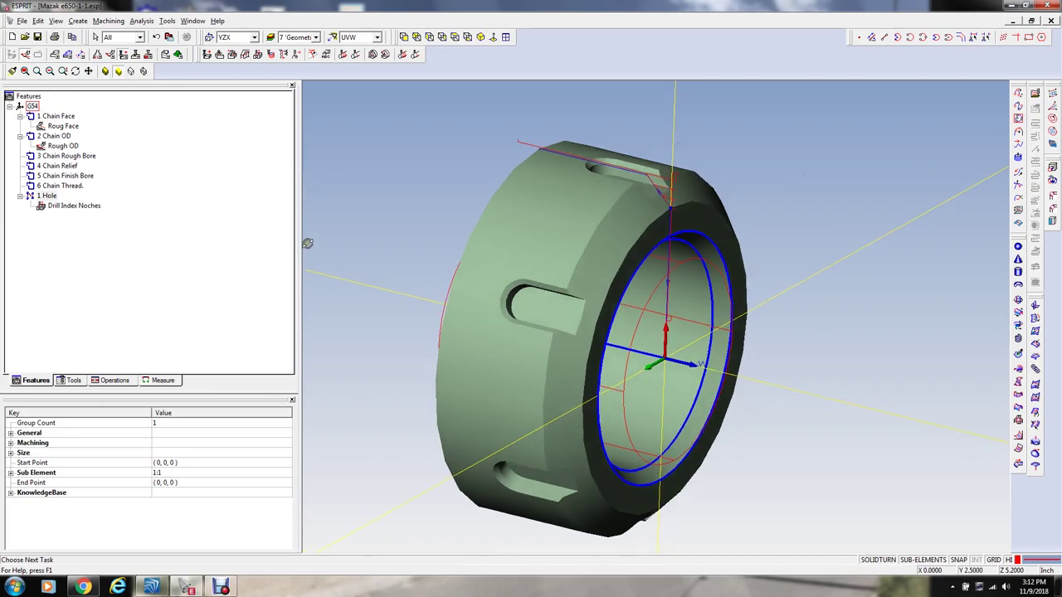
pyautogui.click(177, 55)
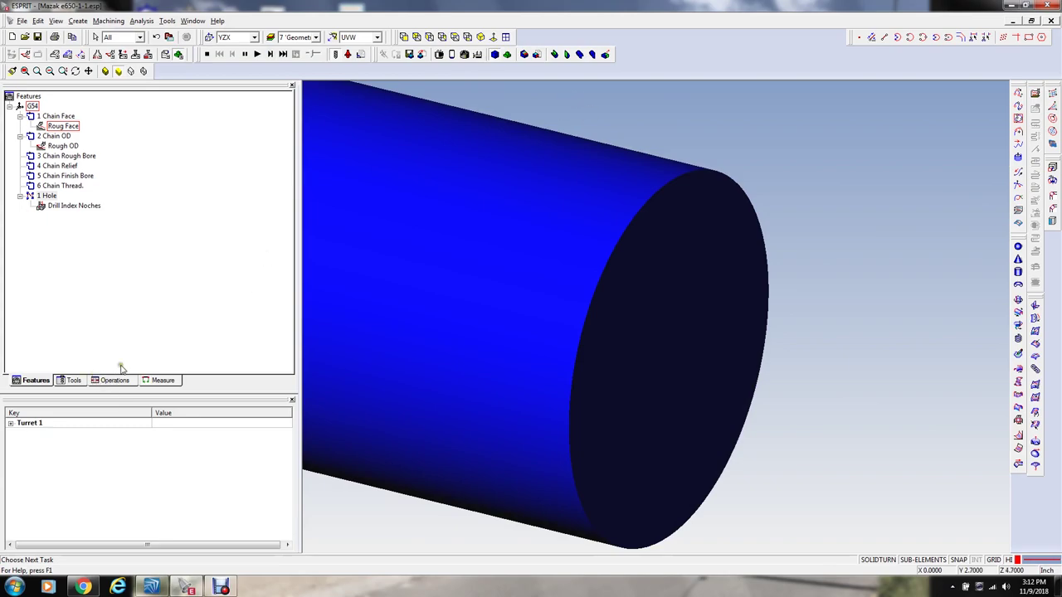
pyautogui.click(567, 56)
pyautogui.click(257, 54)
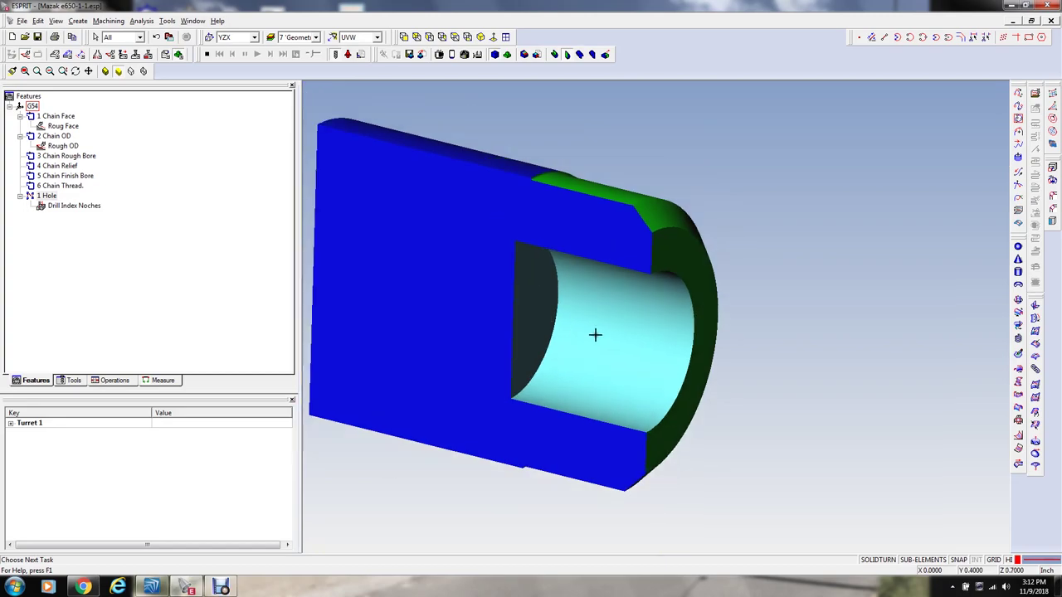
pyautogui.moveTo(544, 317); pyautogui.dragTo(636, 334)
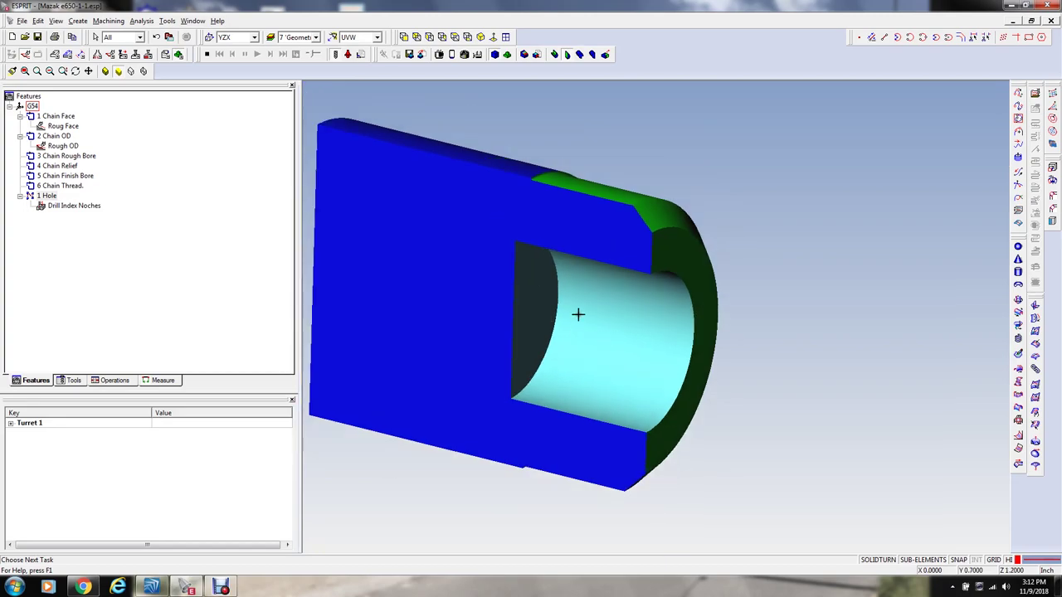
pyautogui.click(203, 54)
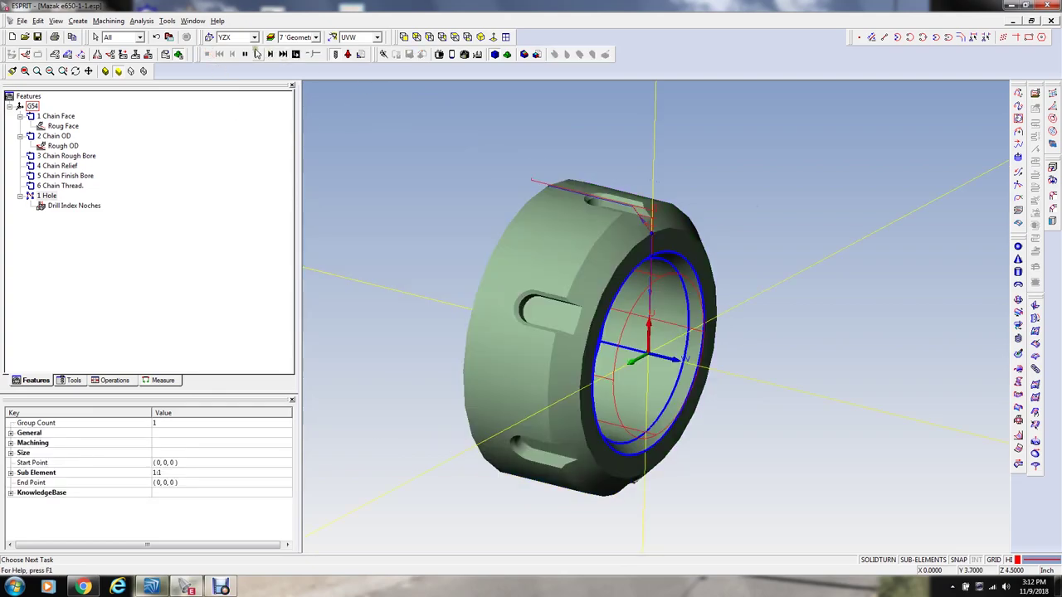
# Step: Hide the '1 Part Model' layer and zoom in on the wireframe chains
pyautogui.click(444, 166)
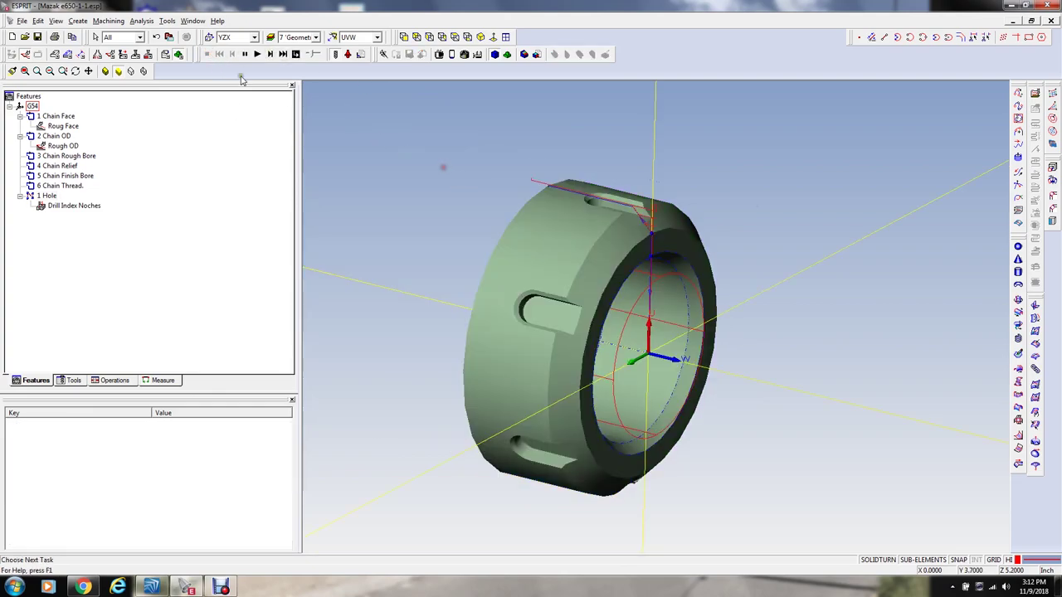
pyautogui.click(271, 37)
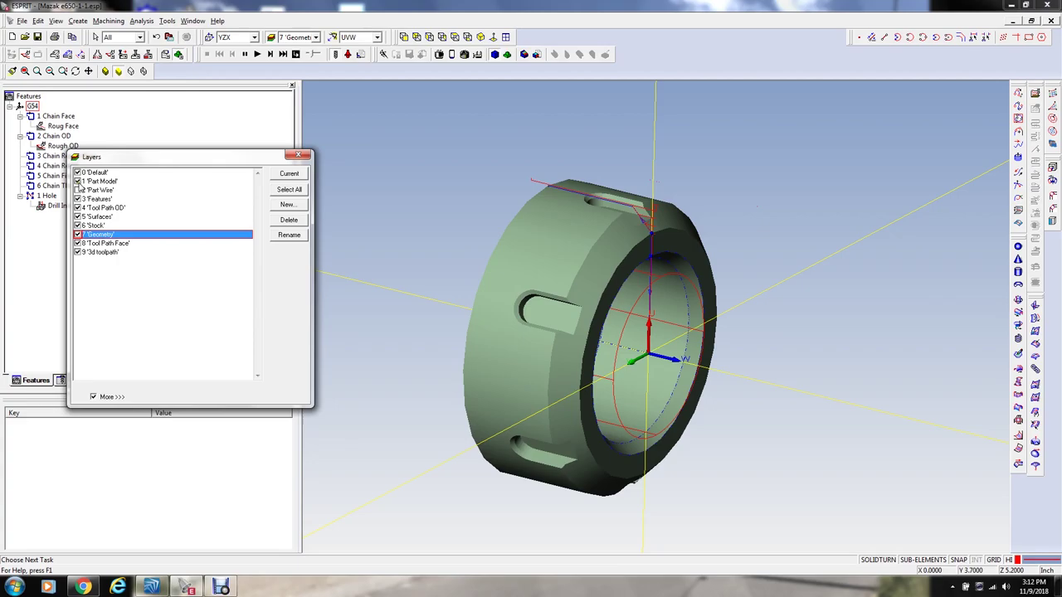
pyautogui.click(77, 181)
pyautogui.click(298, 155)
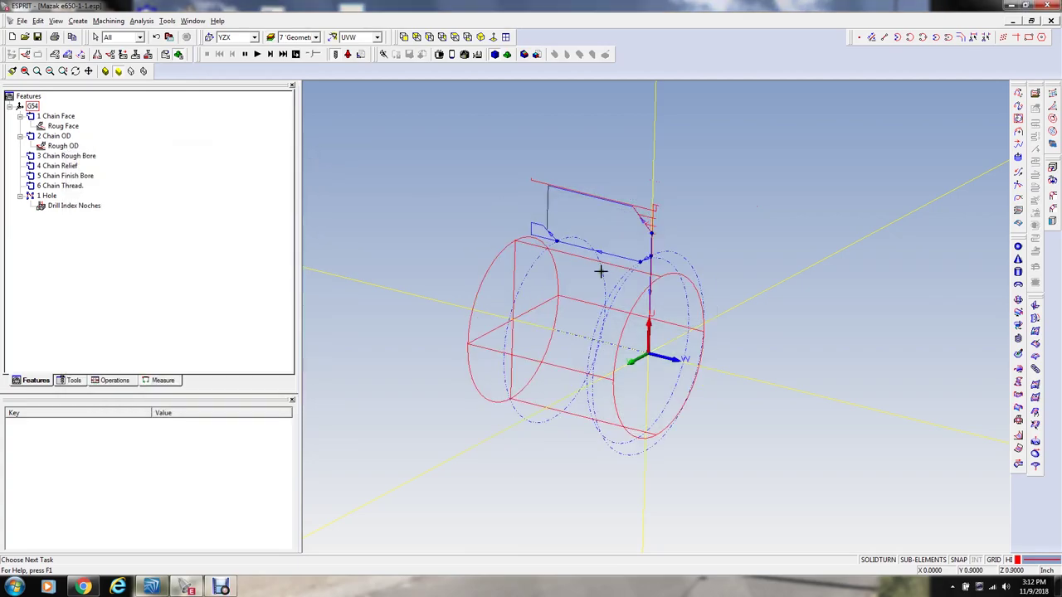
pyautogui.scroll(2, 583, 274)
pyautogui.scroll(1, 590, 273)
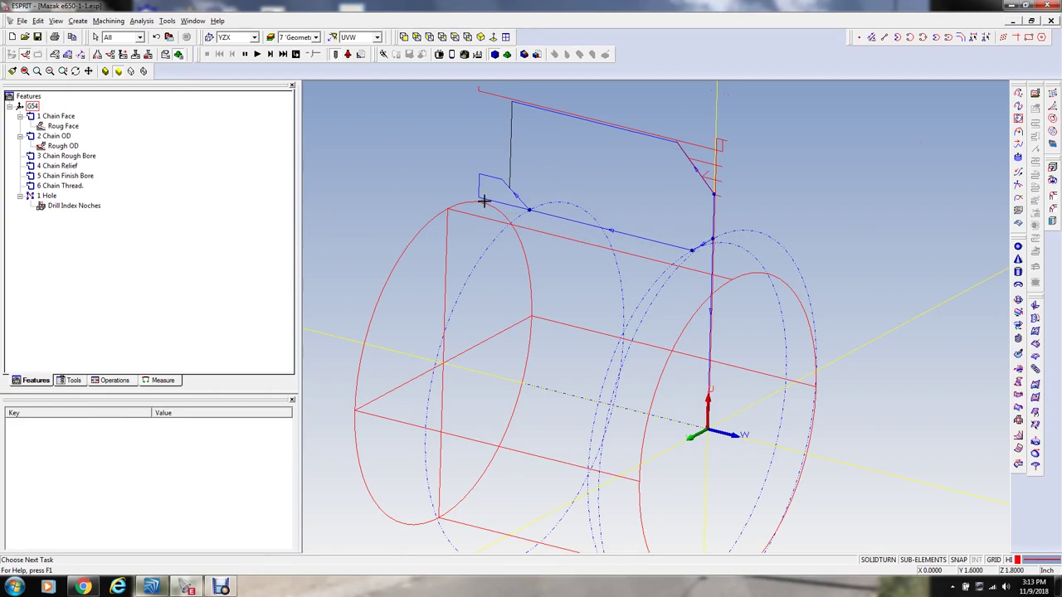
# Step: Create a roughing operation on 3 Chain Rough Bore using tool #3 Rough-Fin Bore
pyautogui.click(59, 156)
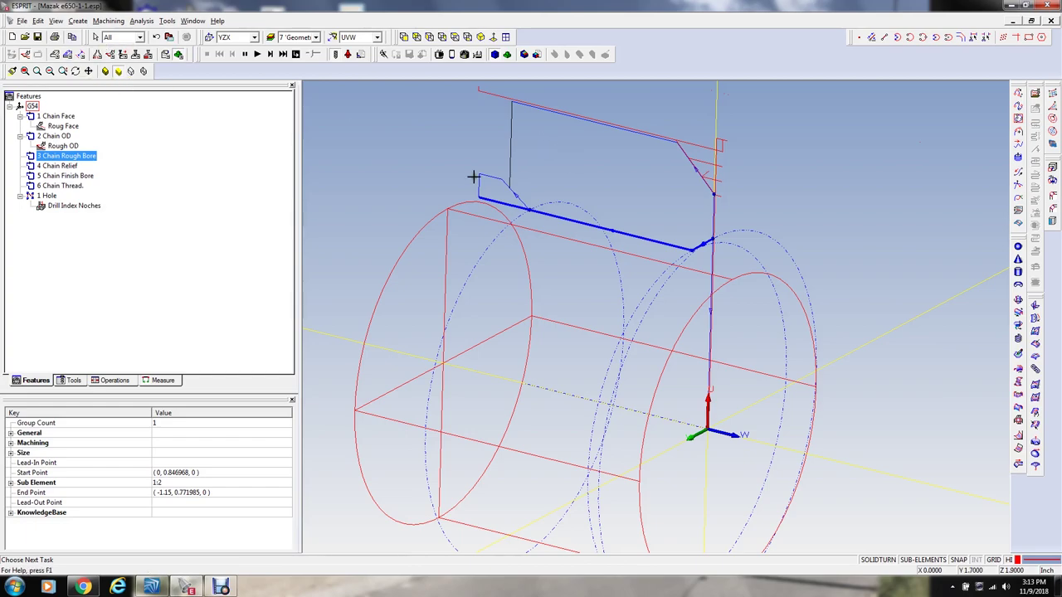
pyautogui.click(123, 55)
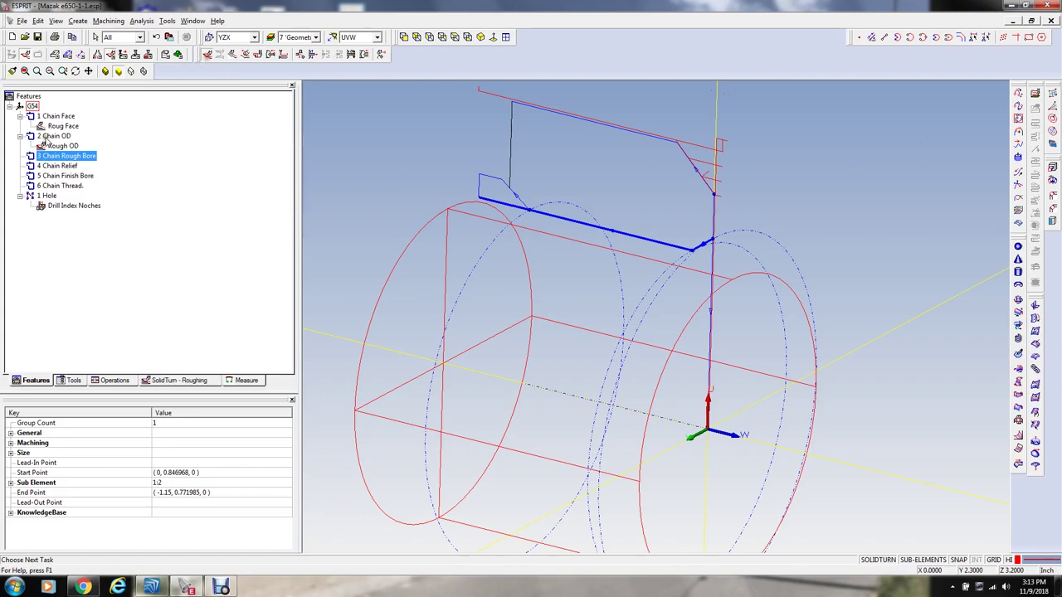
pyautogui.click(14, 120)
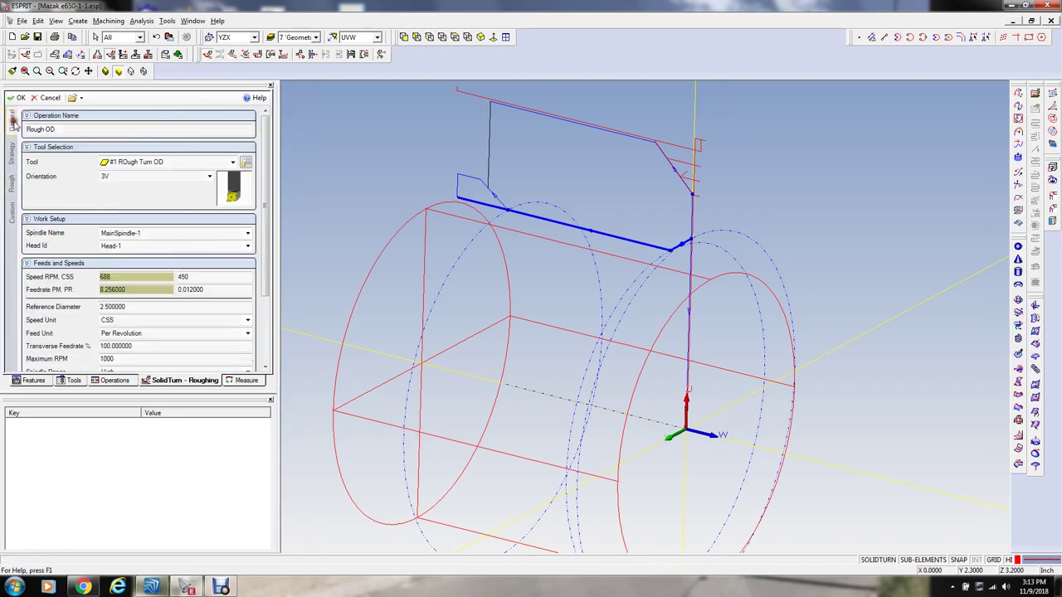
pyautogui.click(145, 163)
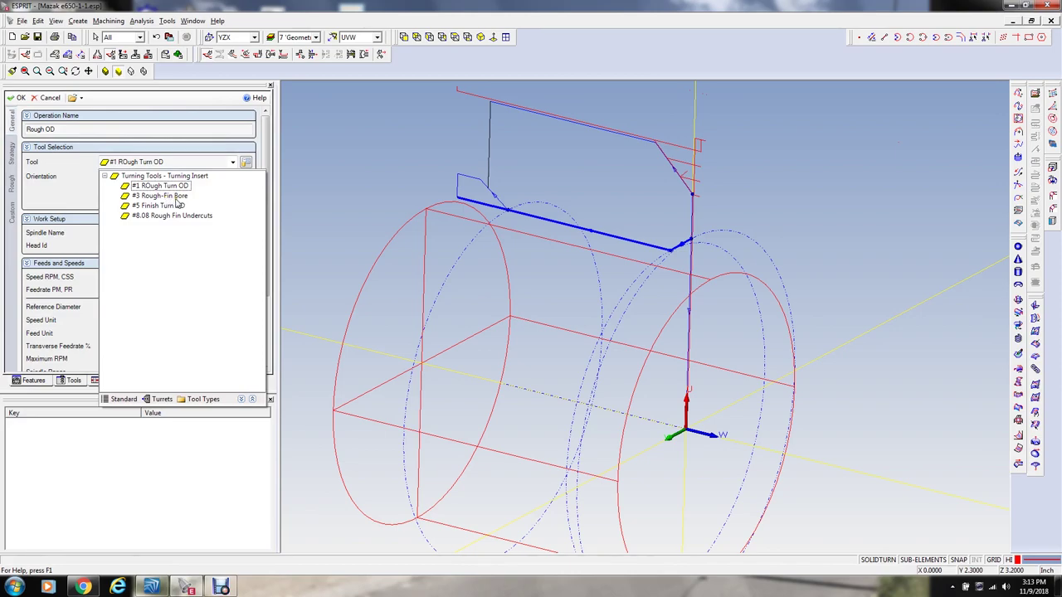
pyautogui.click(170, 196)
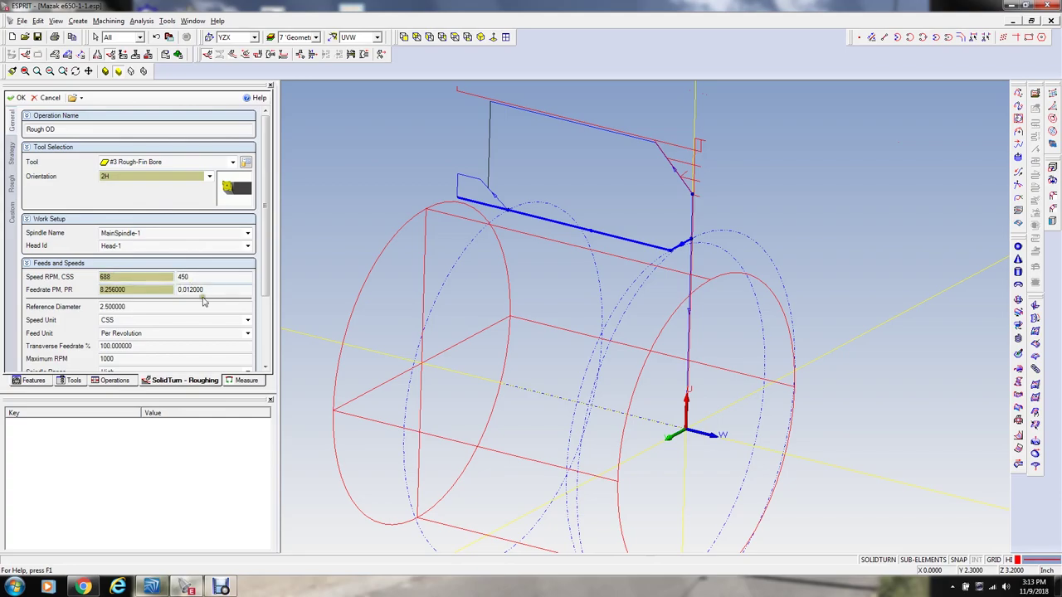
pyautogui.click(12, 154)
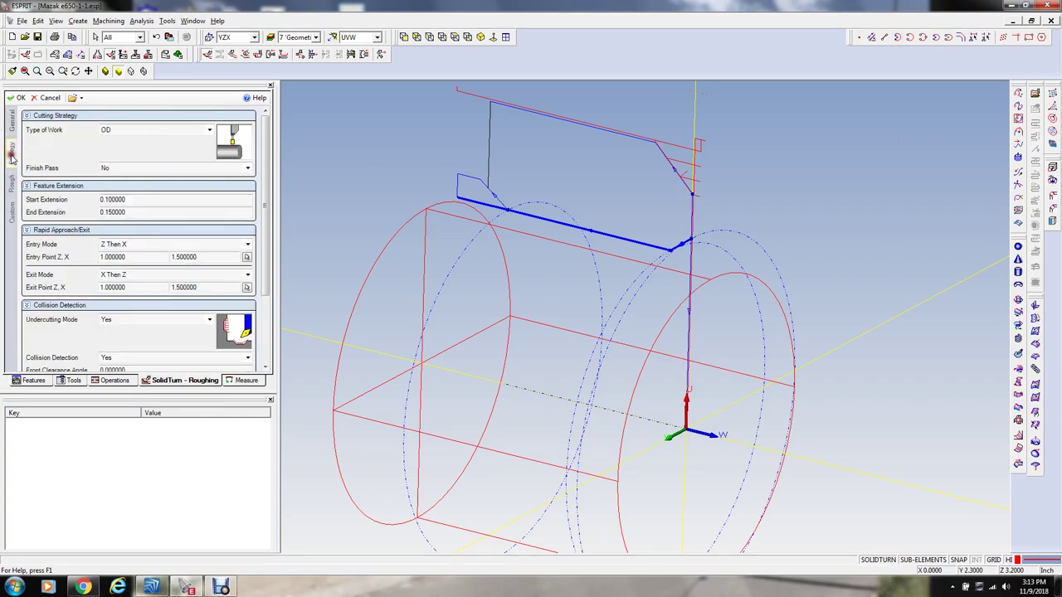
# Step: Set the roughing type of work to ID with an end extension of 0
pyautogui.click(155, 132)
pyautogui.click(124, 162)
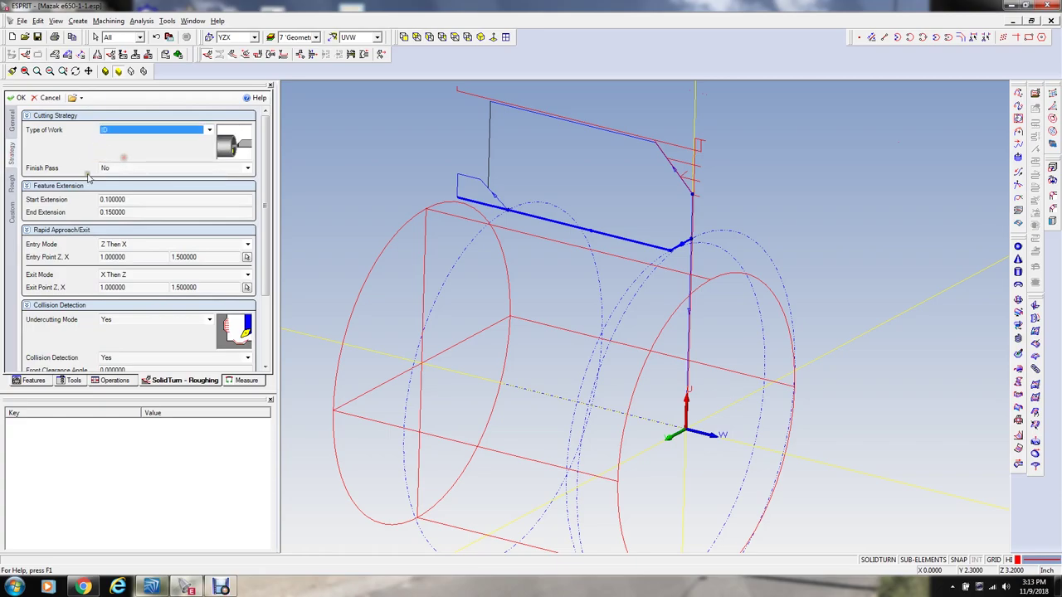
pyautogui.click(128, 212)
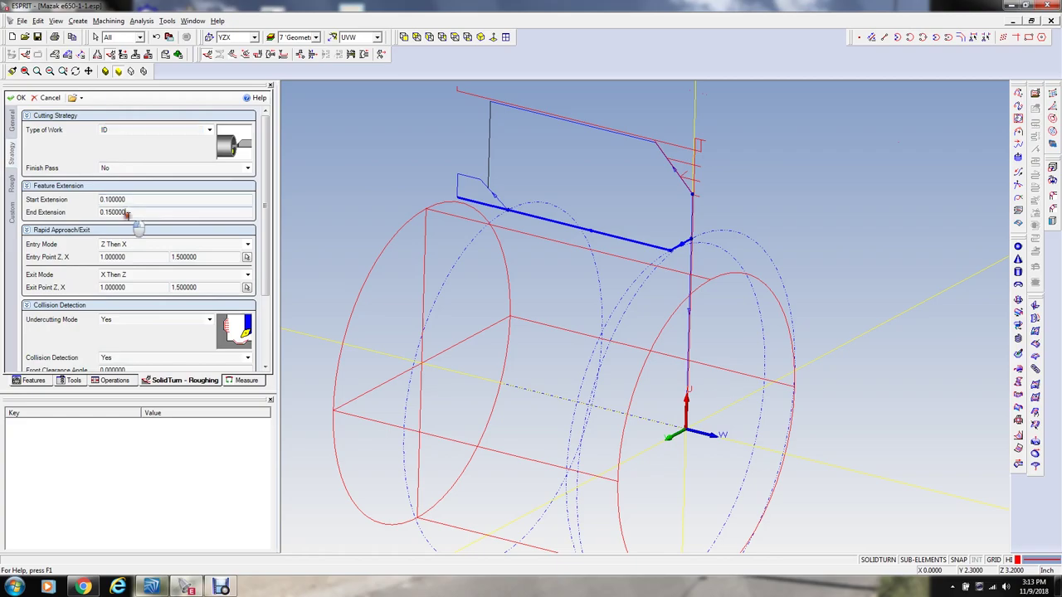
pyautogui.write('0')
pyautogui.press('Tab')
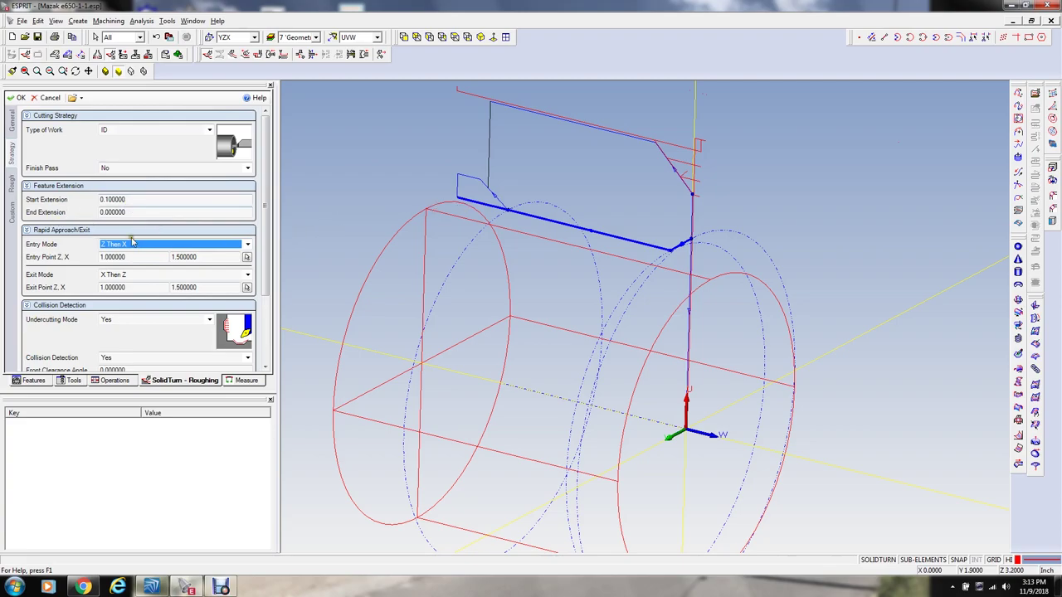
# Step: Change the rapid entry point X value to 0.65
pyautogui.click(220, 259)
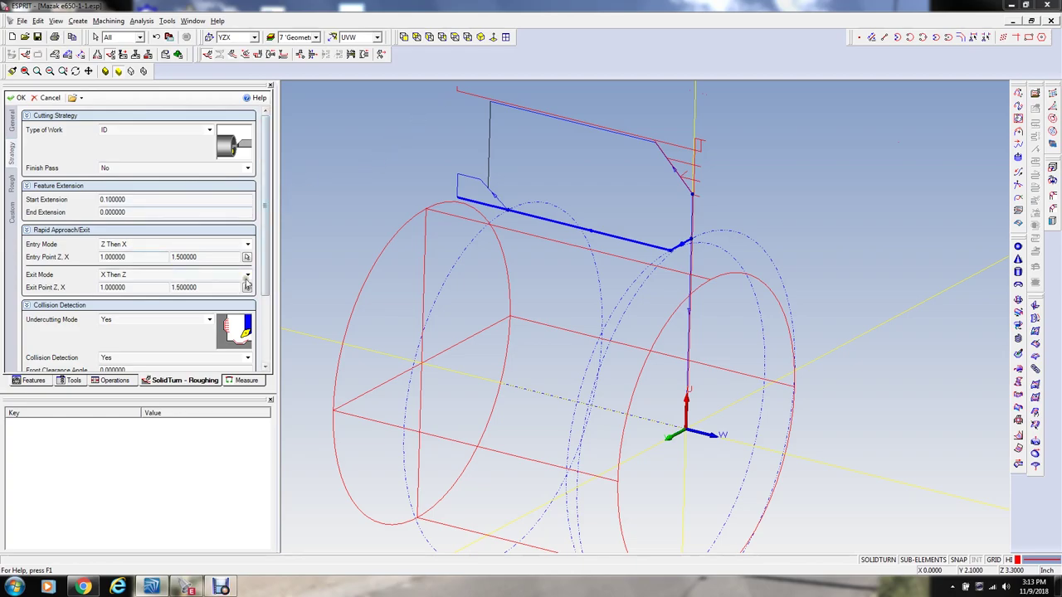
pyautogui.click(215, 259)
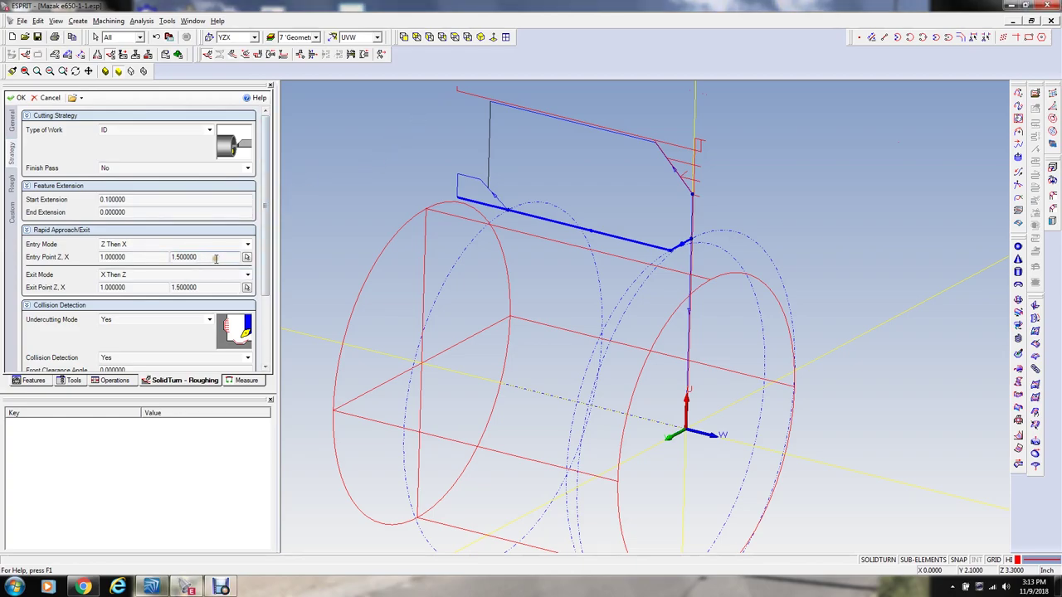
pyautogui.doubleClick(185, 257)
pyautogui.press('BackSpace')
pyautogui.write('.65')
pyautogui.press('Tab')
pyautogui.press('Tab')
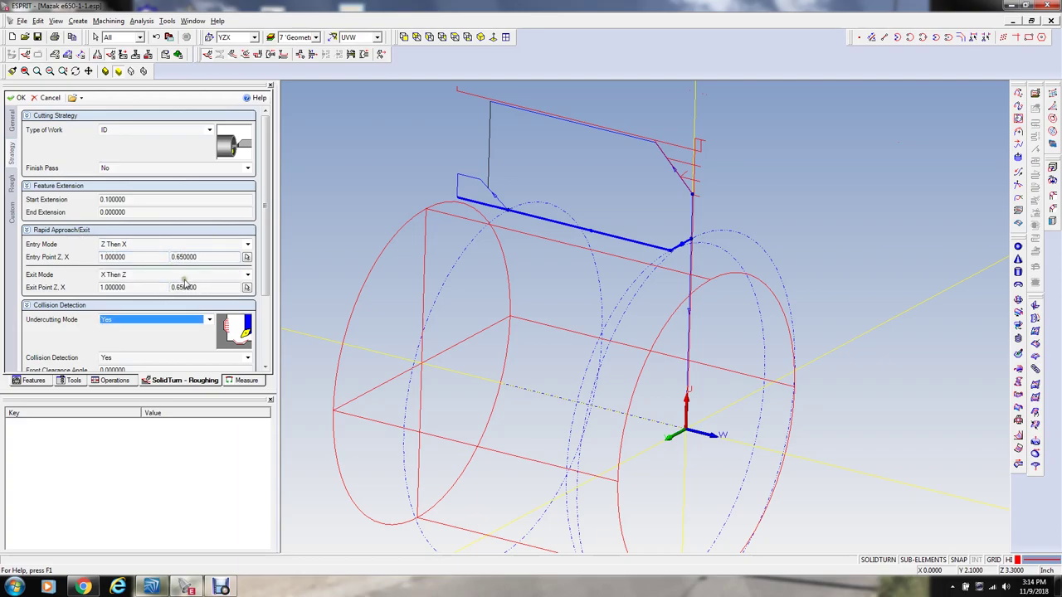
pyautogui.scroll(-5, 265, 282)
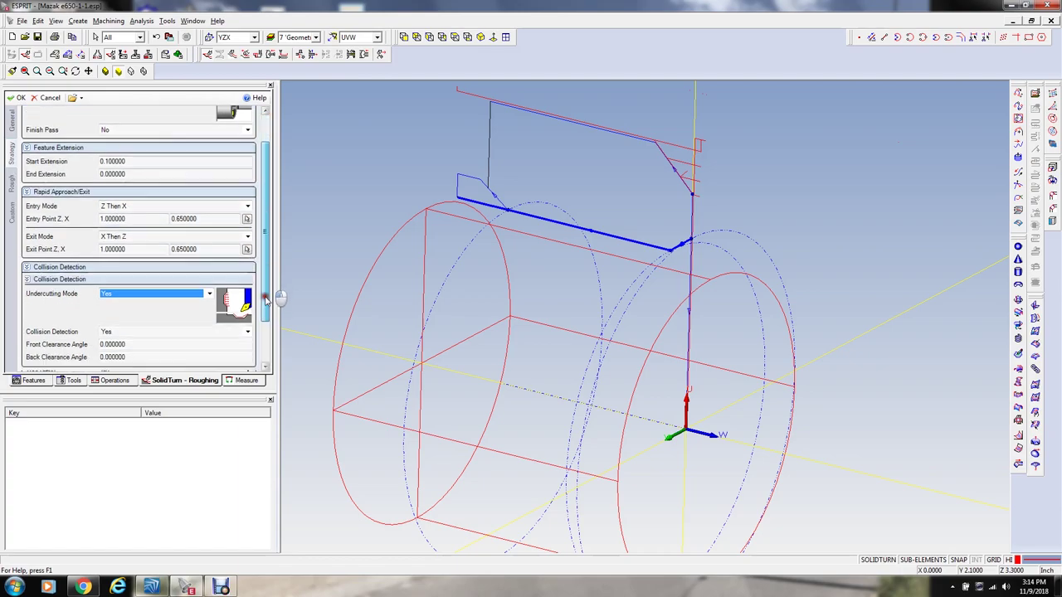
# Step: Set the maximum depth of cut to 0.06 and generate the bore roughing toolpath
pyautogui.click(11, 184)
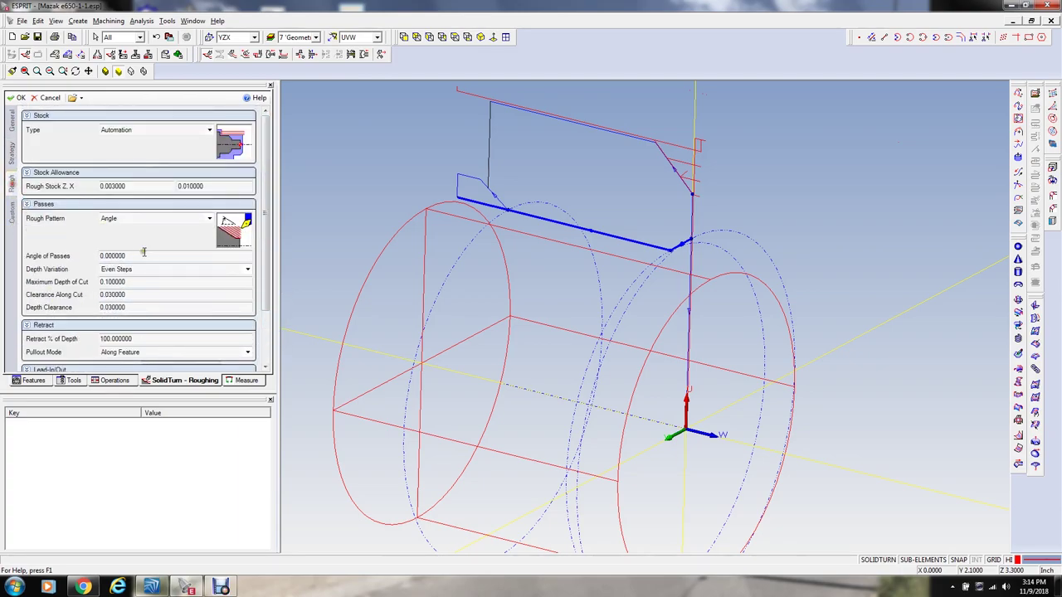
pyautogui.click(142, 282)
pyautogui.press('BackSpace')
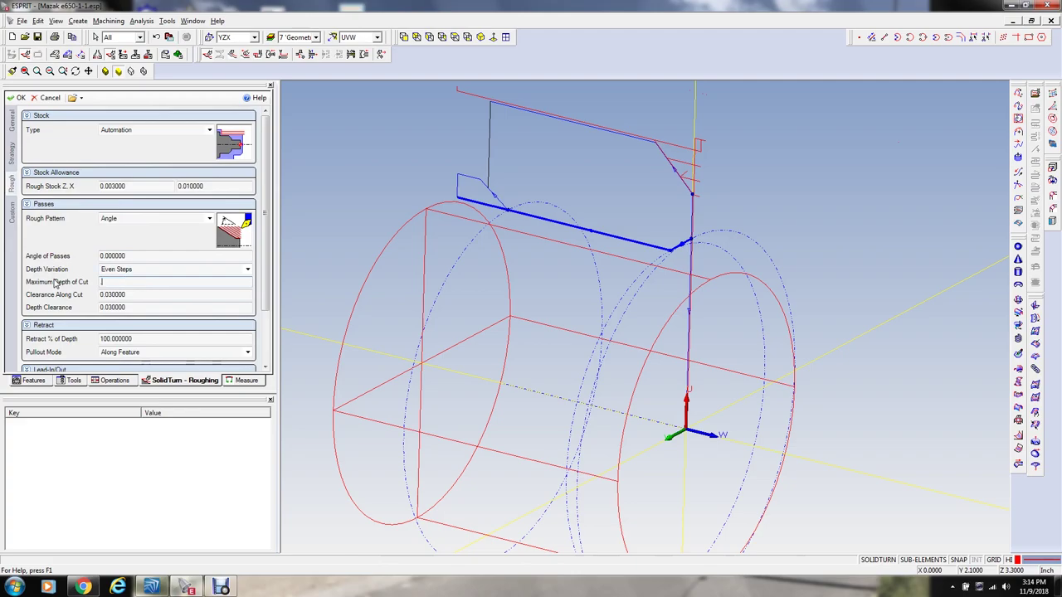
pyautogui.write('.06')
pyautogui.press('Tab')
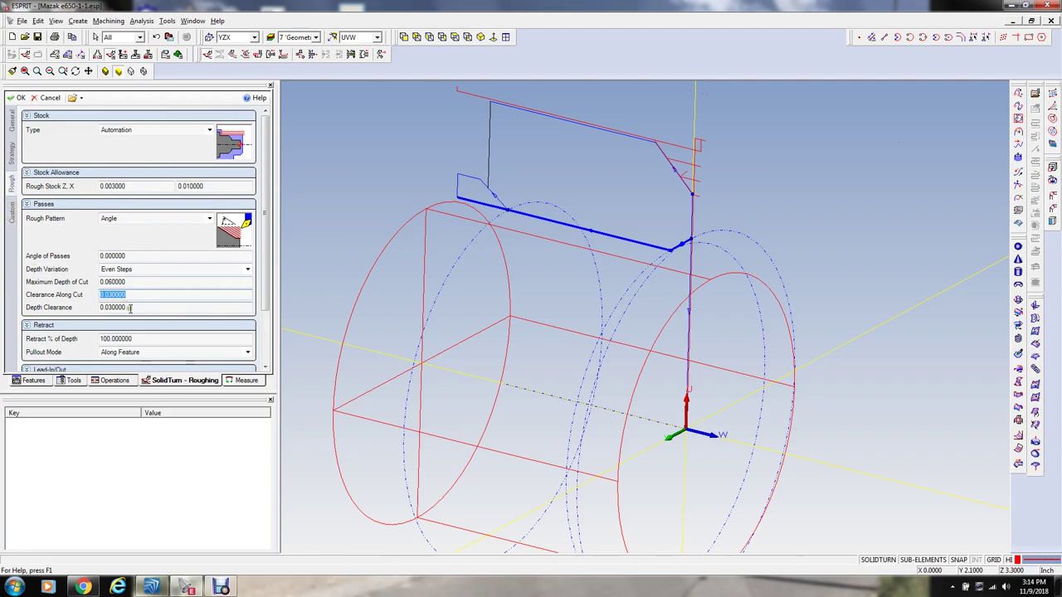
pyautogui.scroll(-3, 196, 329)
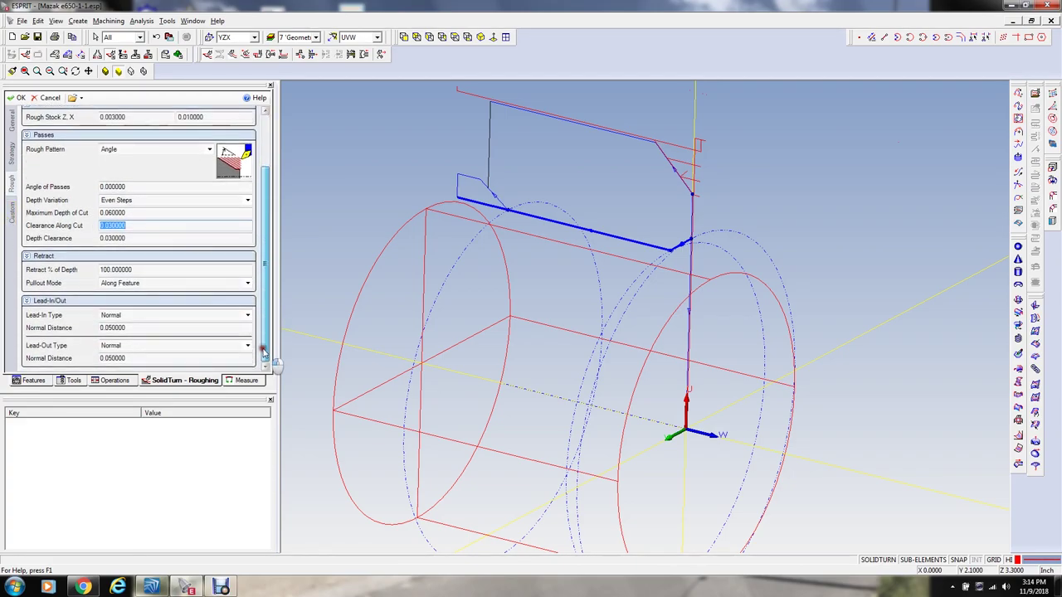
pyautogui.click(17, 97)
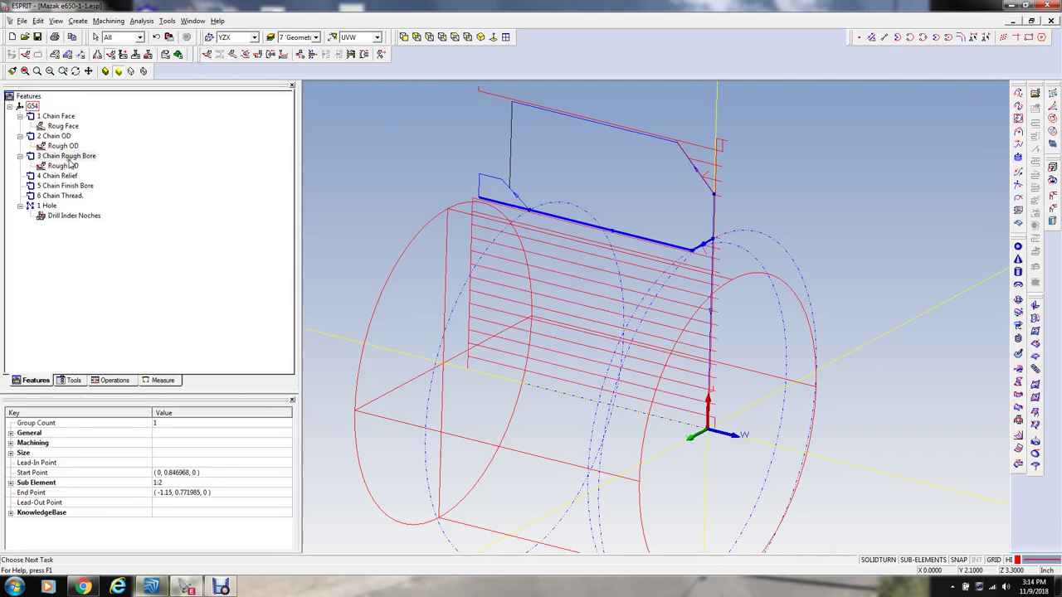
# Step: Change the Rough ID stock type to a 1.37 bar diameter and regenerate the toolpath
pyautogui.doubleClick(70, 166)
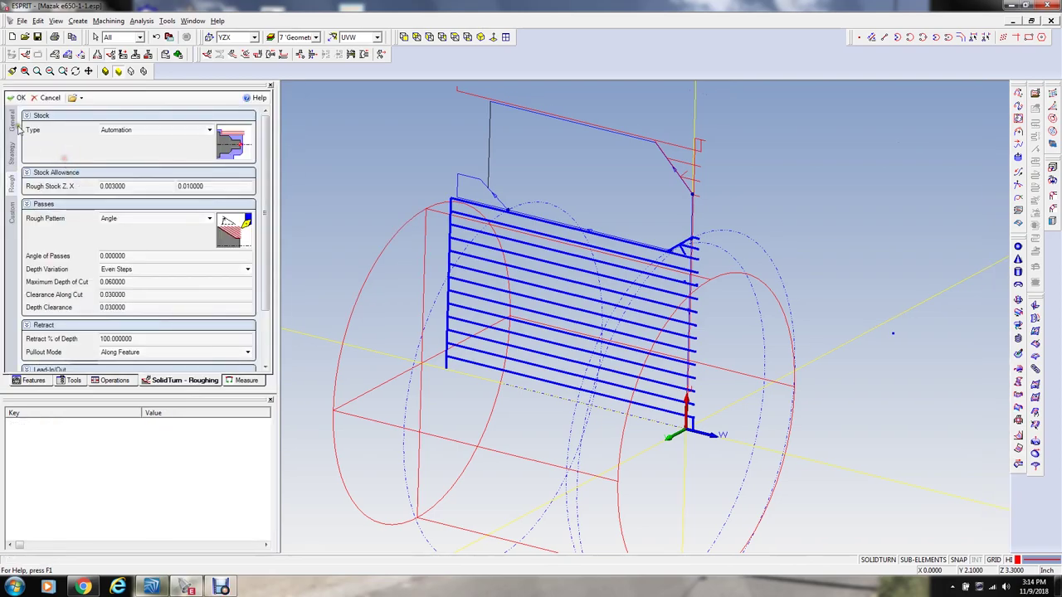
pyautogui.click(71, 127)
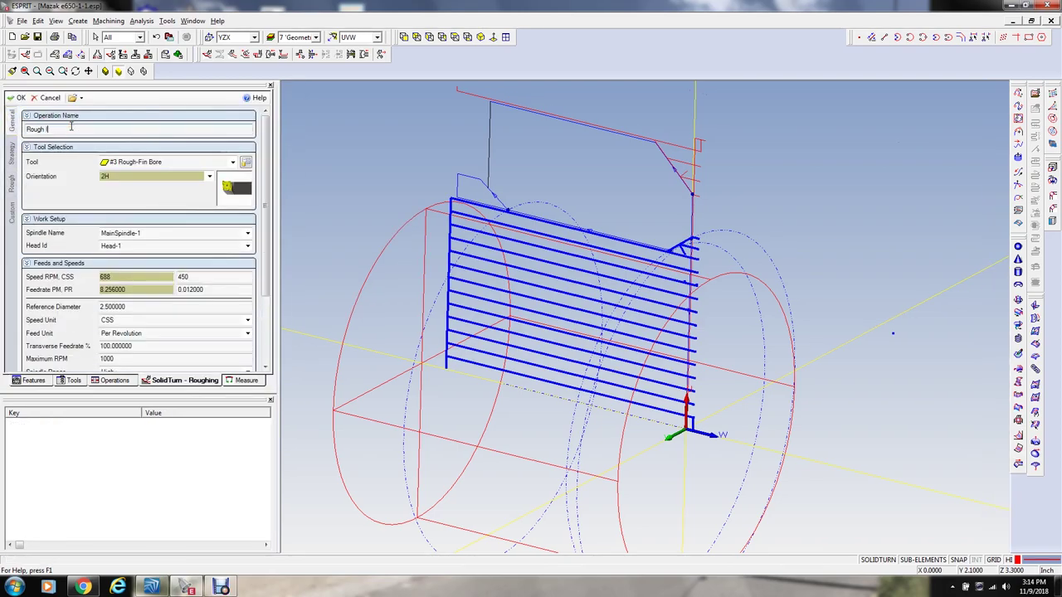
pyautogui.click(14, 152)
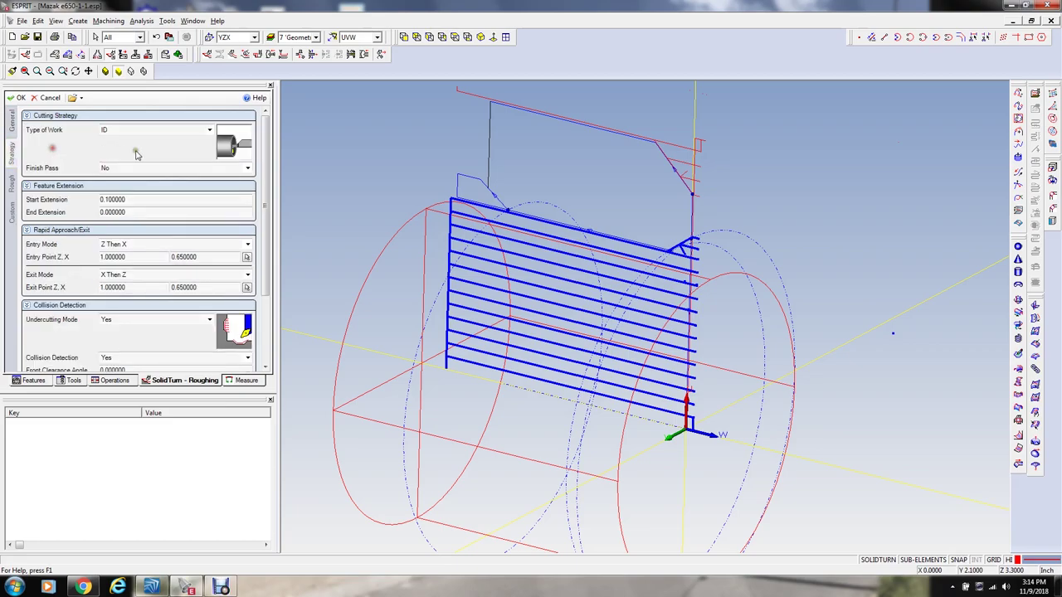
pyautogui.click(13, 183)
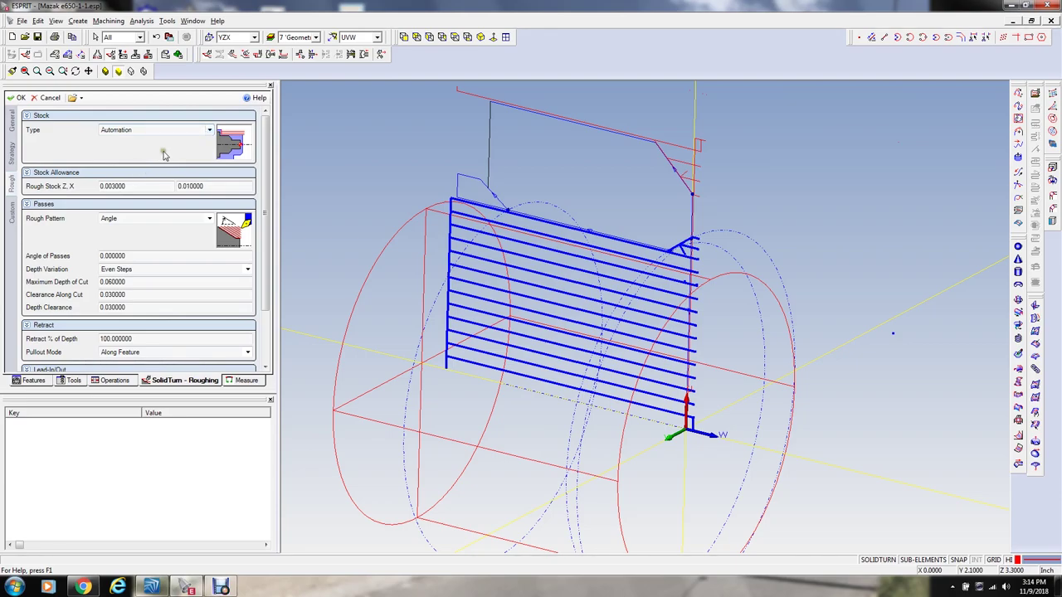
pyautogui.click(209, 131)
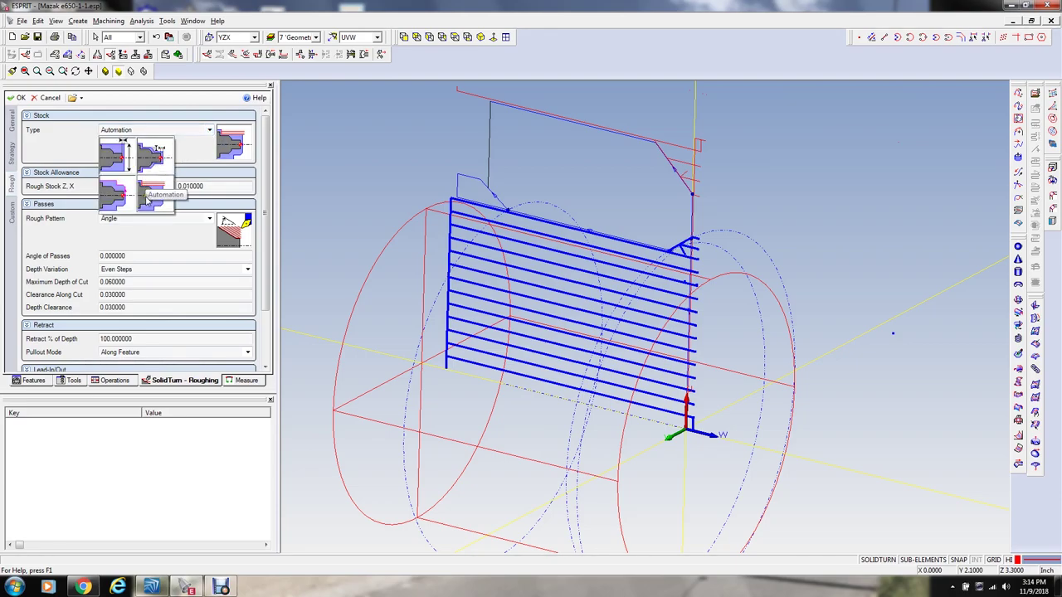
pyautogui.click(131, 162)
pyautogui.moveTo(135, 168); pyautogui.dragTo(58, 167)
pyautogui.write('1.375')
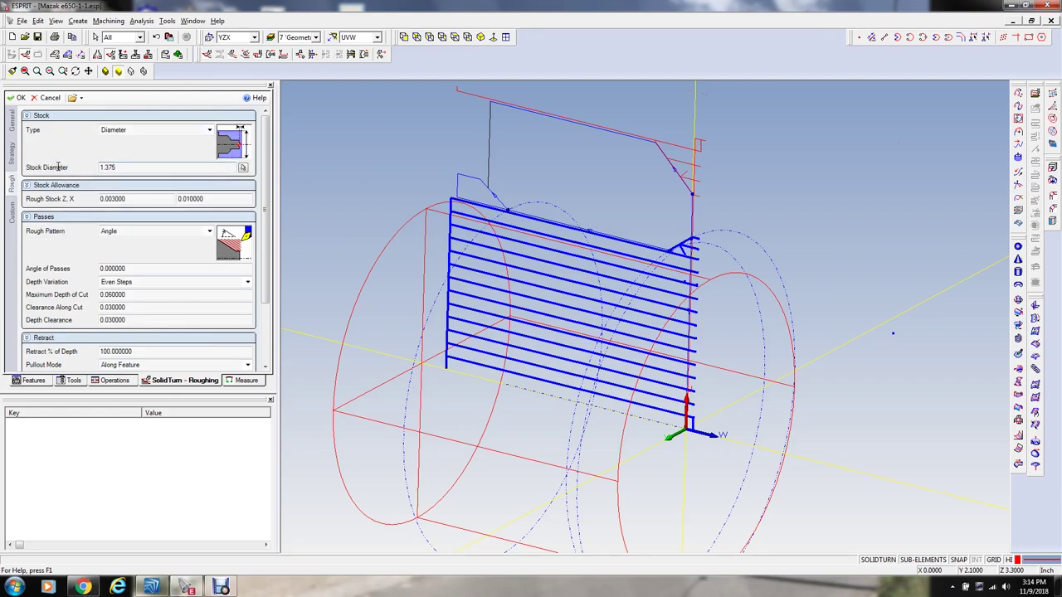
pyautogui.press('Return')
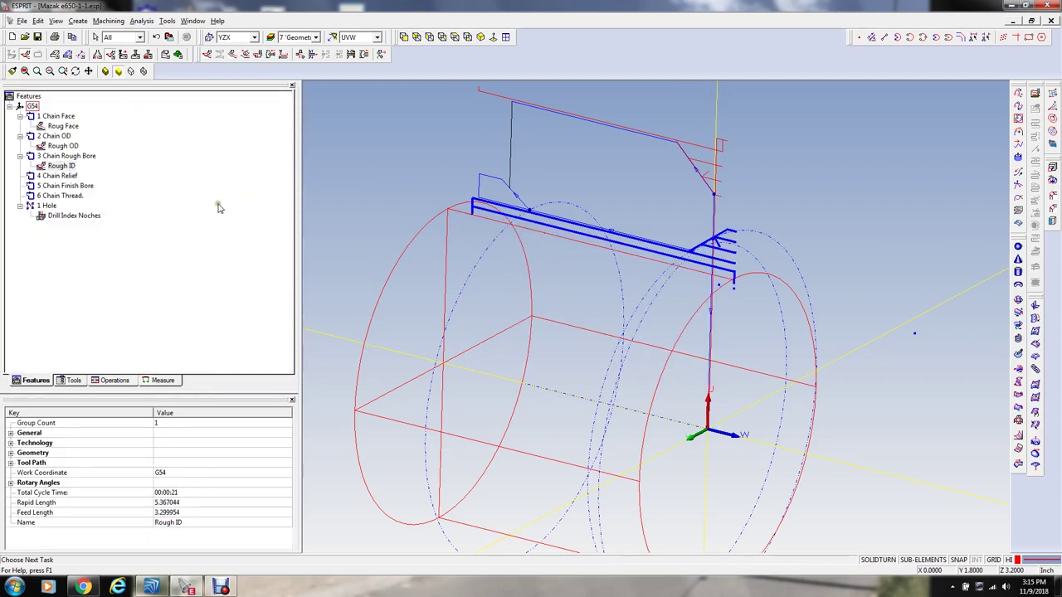
pyautogui.click(184, 55)
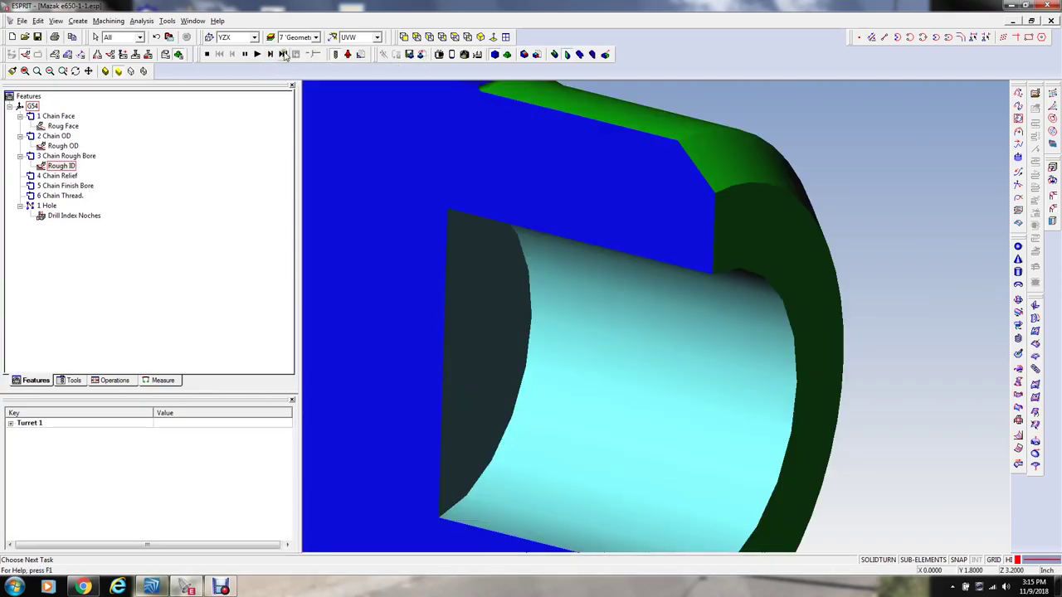
pyautogui.click(258, 54)
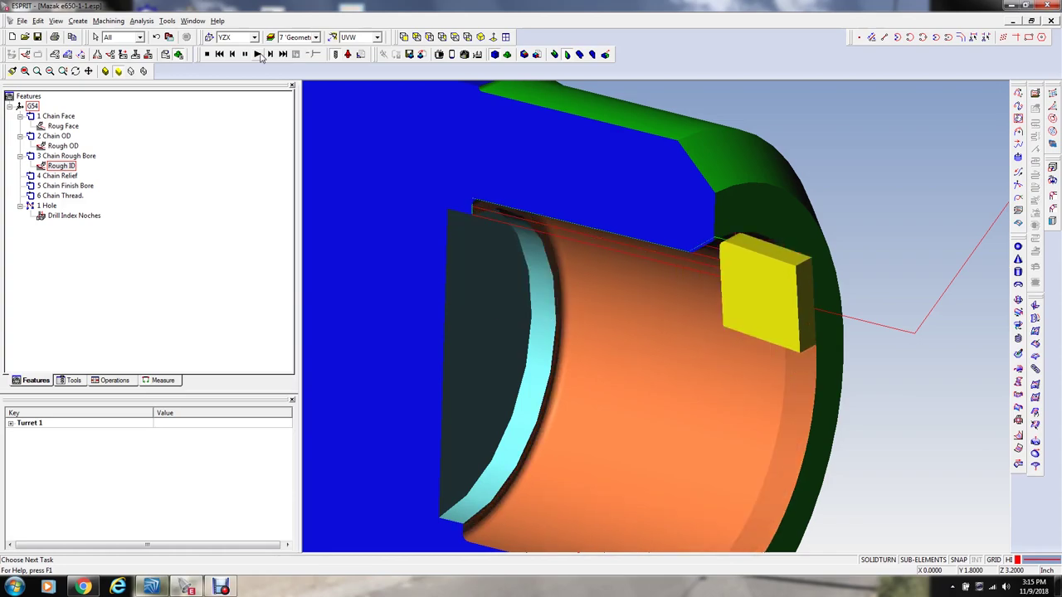
pyautogui.click(207, 54)
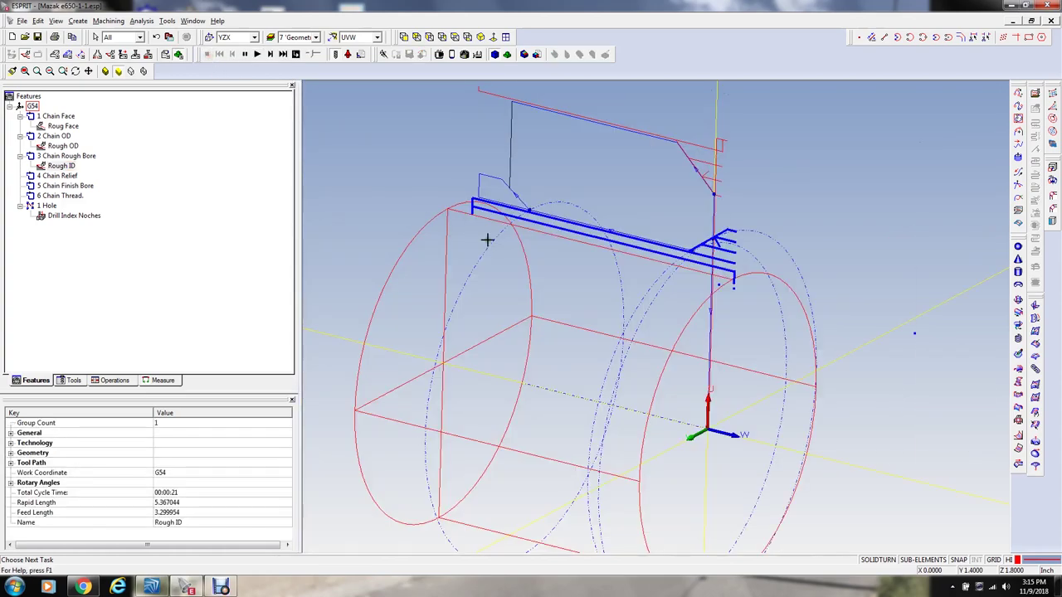
# Step: Check the #8.08 Rough Fin Undercuts insert details in the tool list
pyautogui.click(379, 145)
pyautogui.click(77, 380)
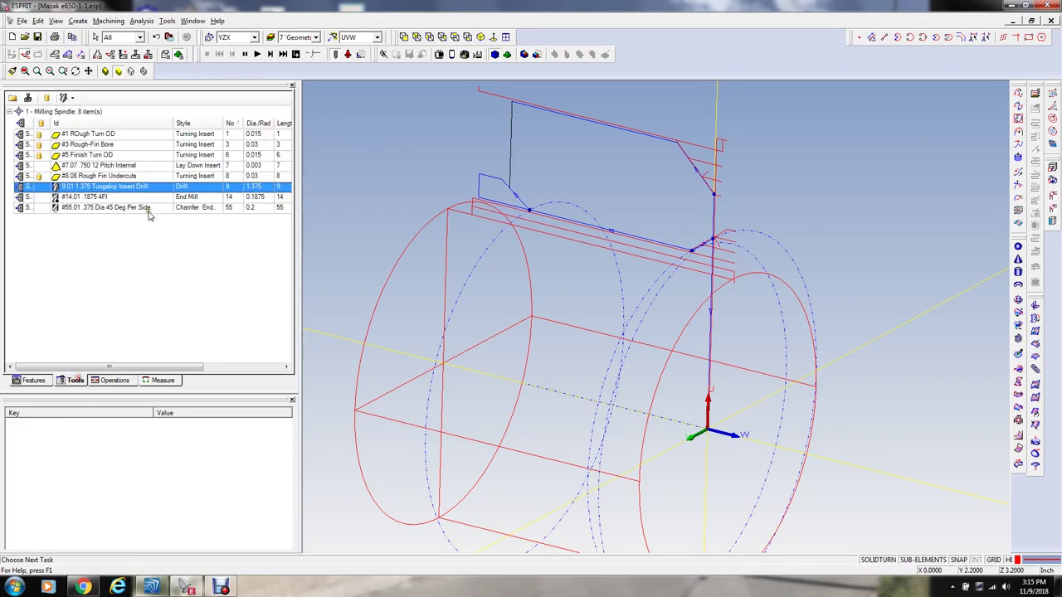
pyautogui.click(120, 156)
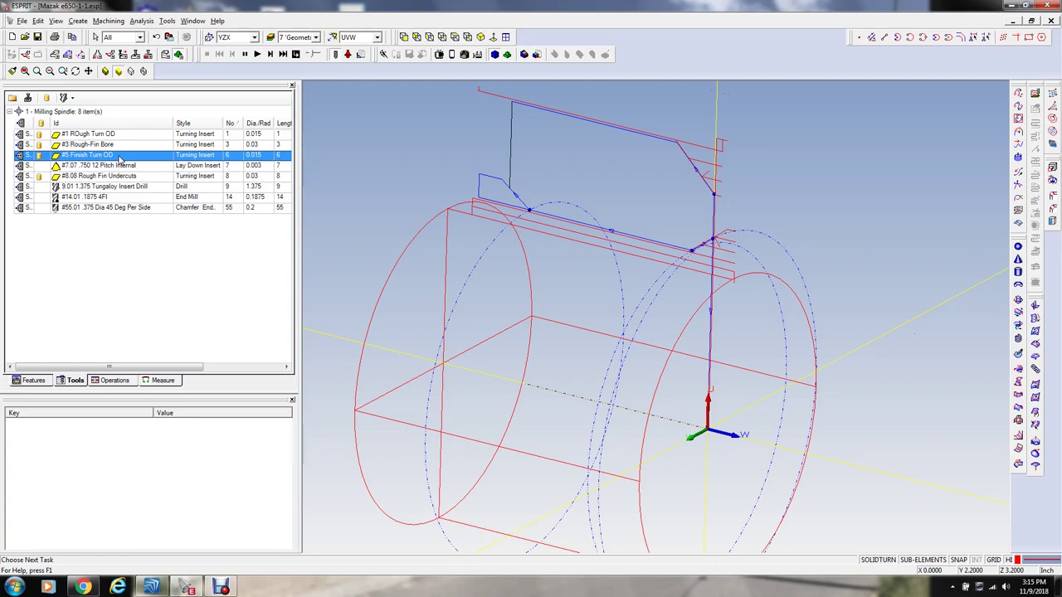
pyautogui.click(121, 146)
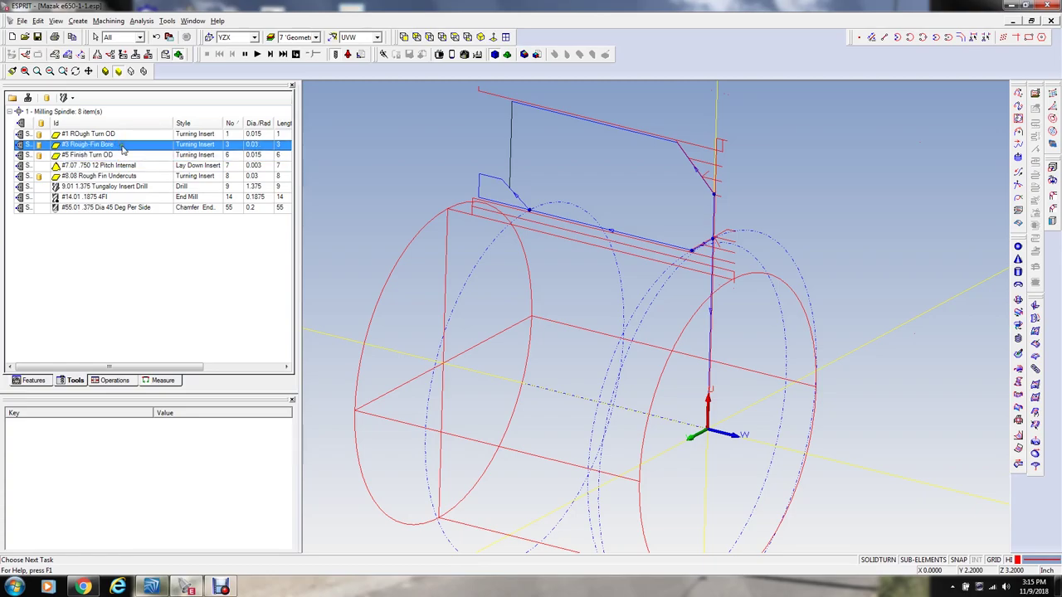
pyautogui.click(126, 156)
pyautogui.click(127, 178)
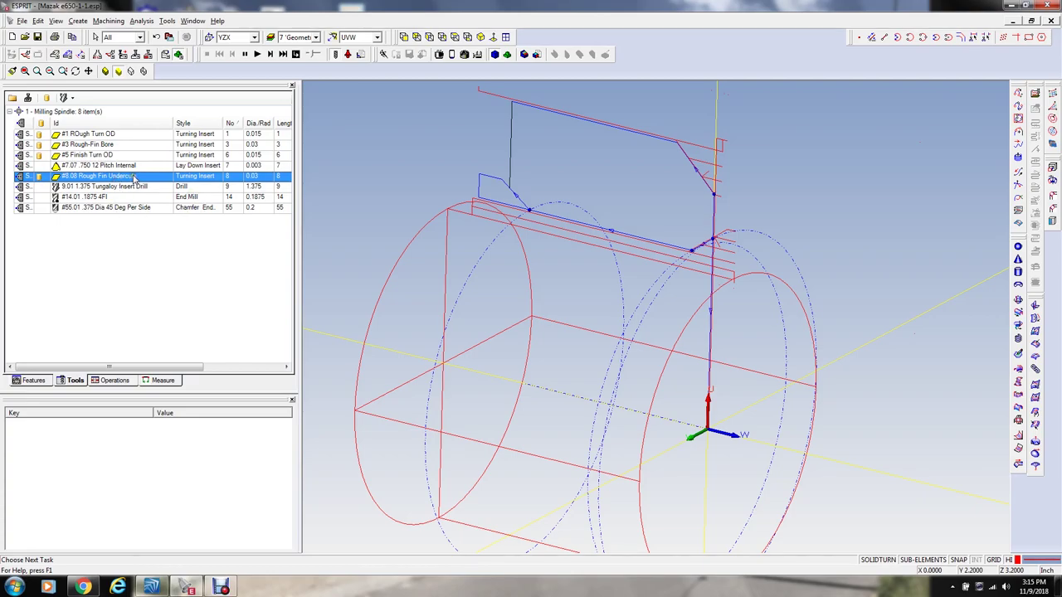
pyautogui.doubleClick(132, 177)
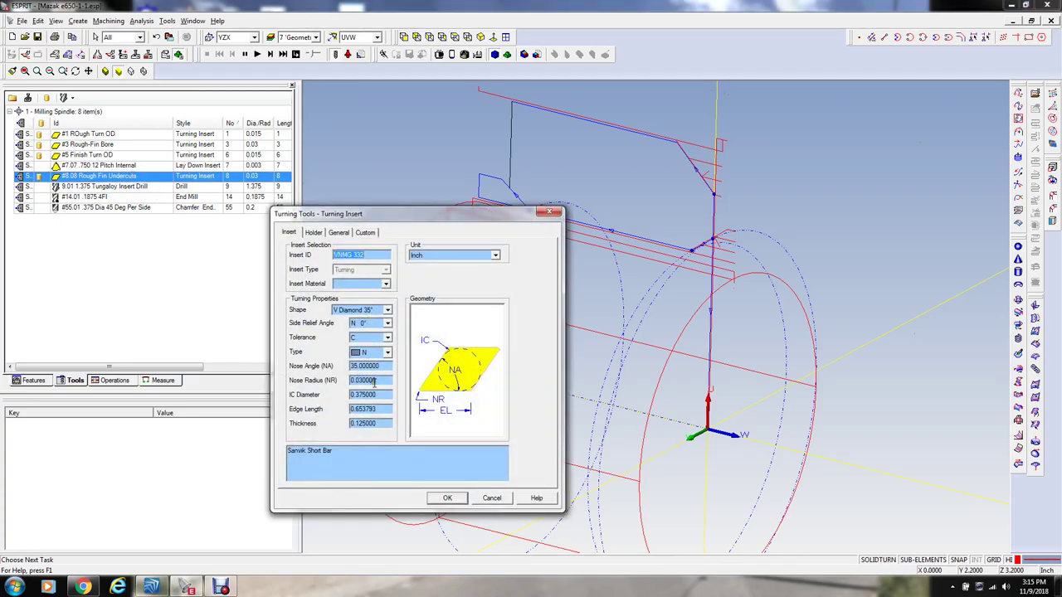
pyautogui.click(448, 499)
# Step: Select the 4 Chain Relief feature in the features tree
pyautogui.click(38, 381)
pyautogui.click(114, 380)
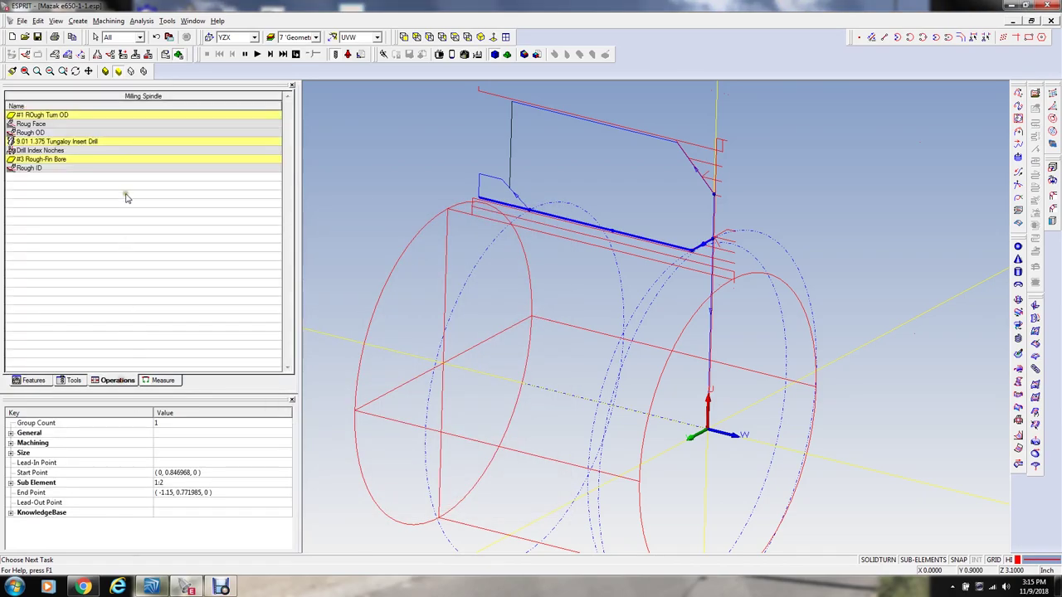
pyautogui.click(33, 380)
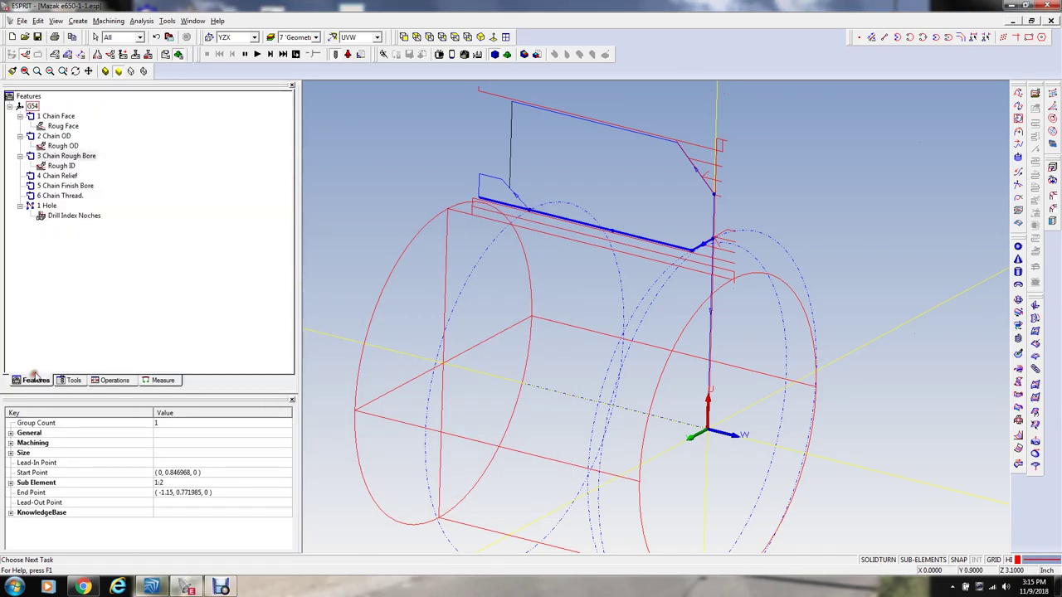
pyautogui.click(63, 176)
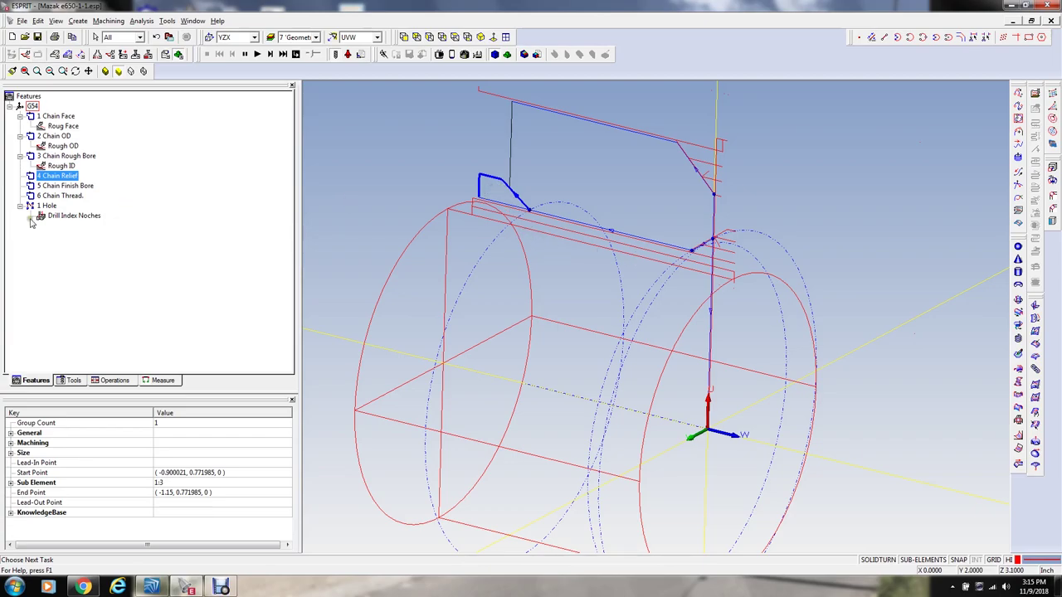
# Step: Start a SolidTurn roughing operation with tool #8.08 and feed 0.008 per rev
pyautogui.click(123, 55)
pyautogui.click(203, 56)
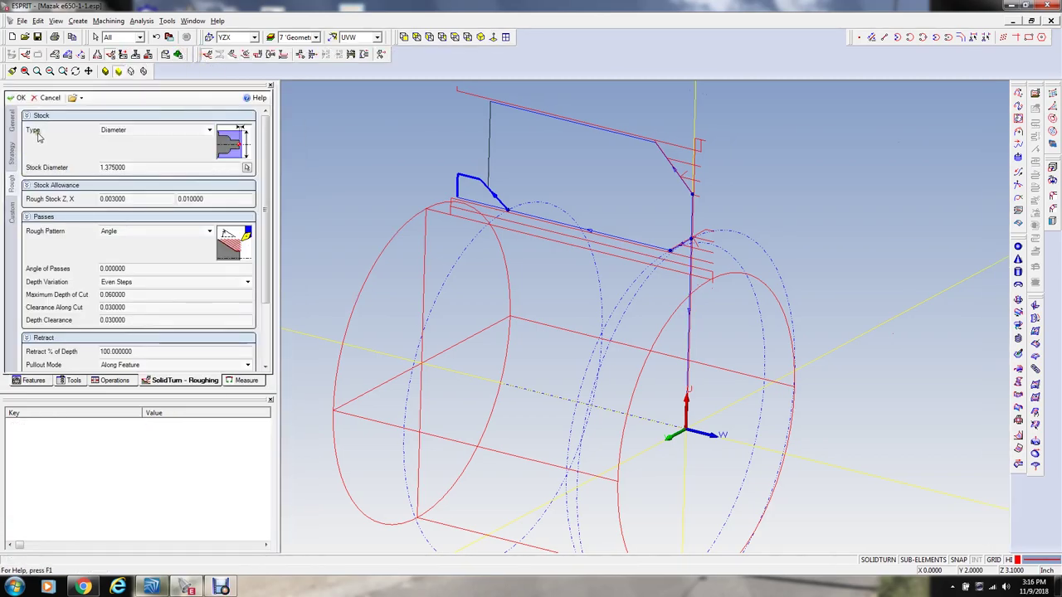
pyautogui.click(10, 118)
pyautogui.click(146, 162)
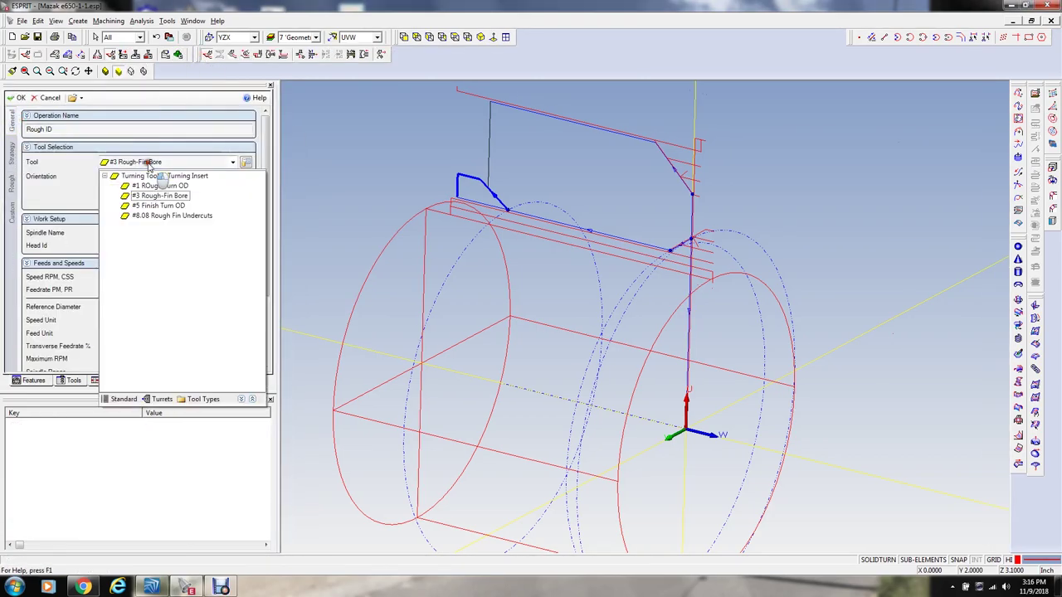
pyautogui.click(166, 216)
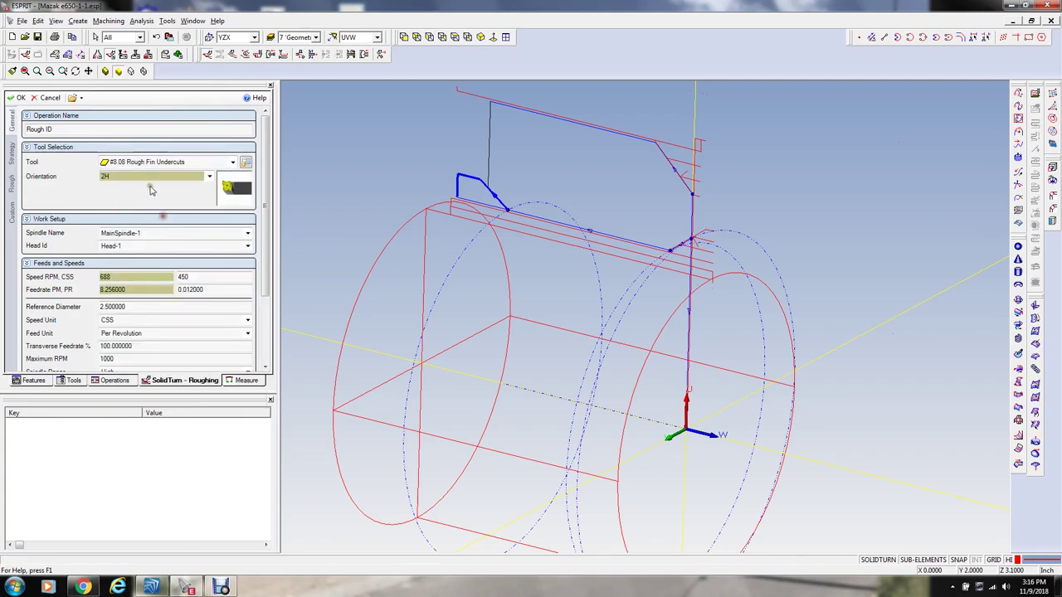
pyautogui.doubleClick(190, 289)
pyautogui.write('08')
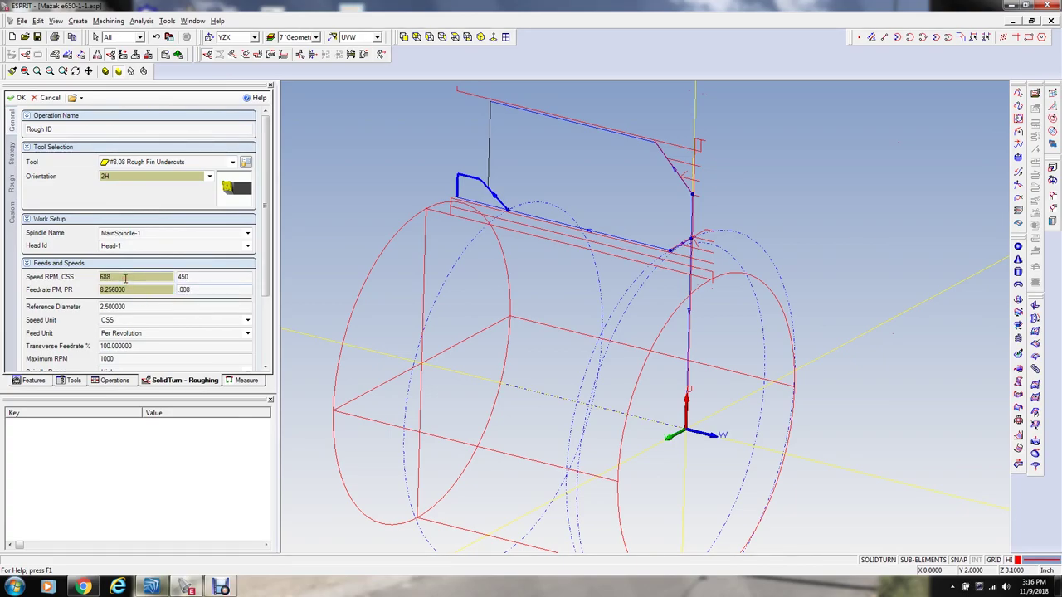
# Step: Set entry and exit point X to 0.7 and stock diameter to 1.48
pyautogui.click(12, 155)
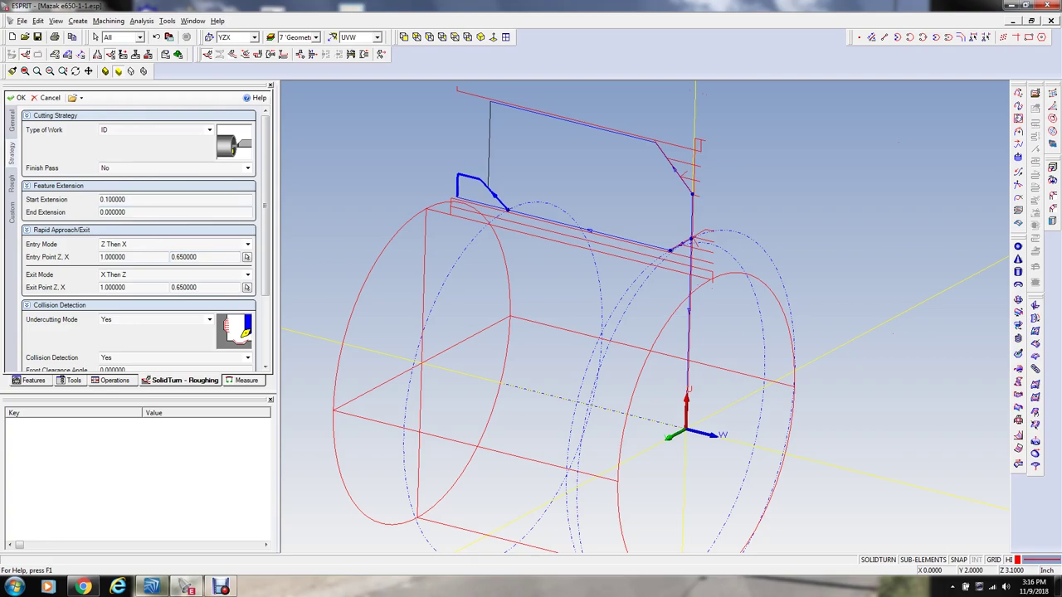
pyautogui.doubleClick(207, 258)
pyautogui.press('BackSpace')
pyautogui.write('.7')
pyautogui.press('Tab')
pyautogui.press('Tab')
pyautogui.press('Tab')
pyautogui.write('.7')
pyautogui.press('Tab')
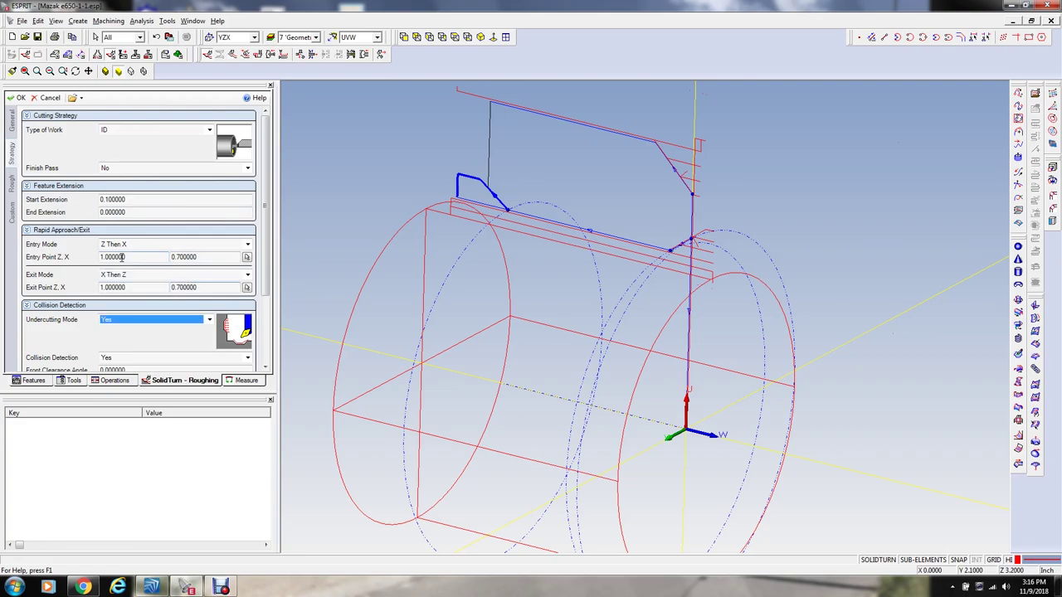
pyautogui.hotkey('ctrl', 'Tab')
pyautogui.doubleClick(116, 167)
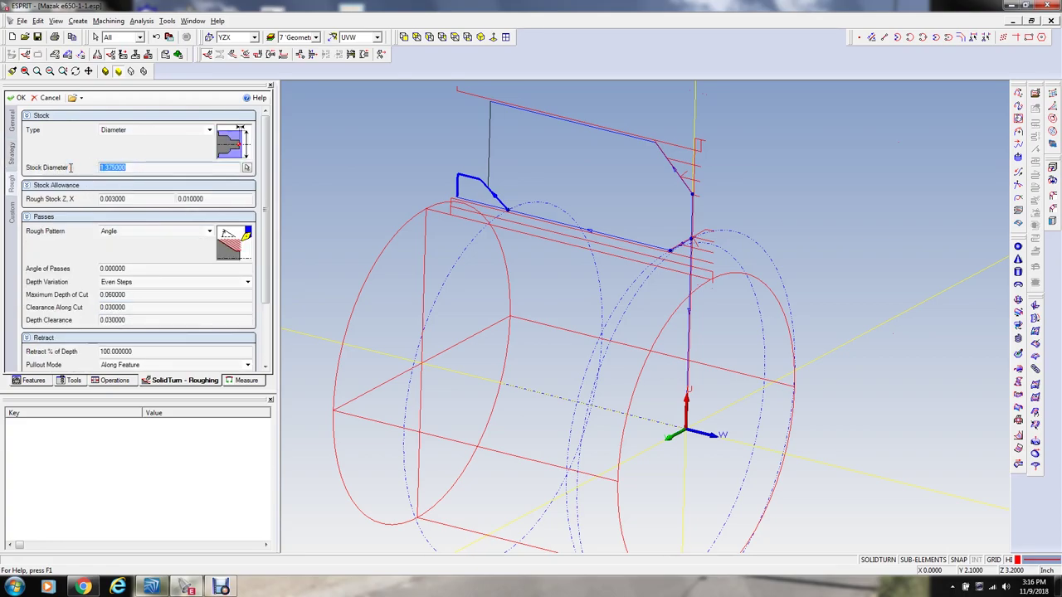
pyautogui.write('1.48')
pyautogui.press('Tab')
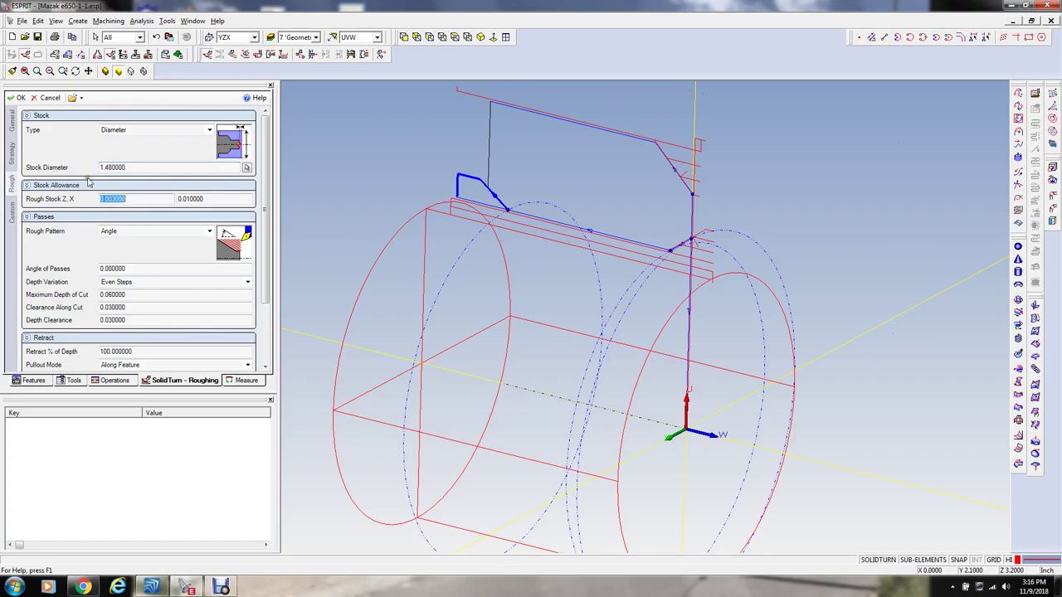
# Step: Set start extension 0 and maximum depth of cut 0.03, then apply the operation
pyautogui.click(12, 158)
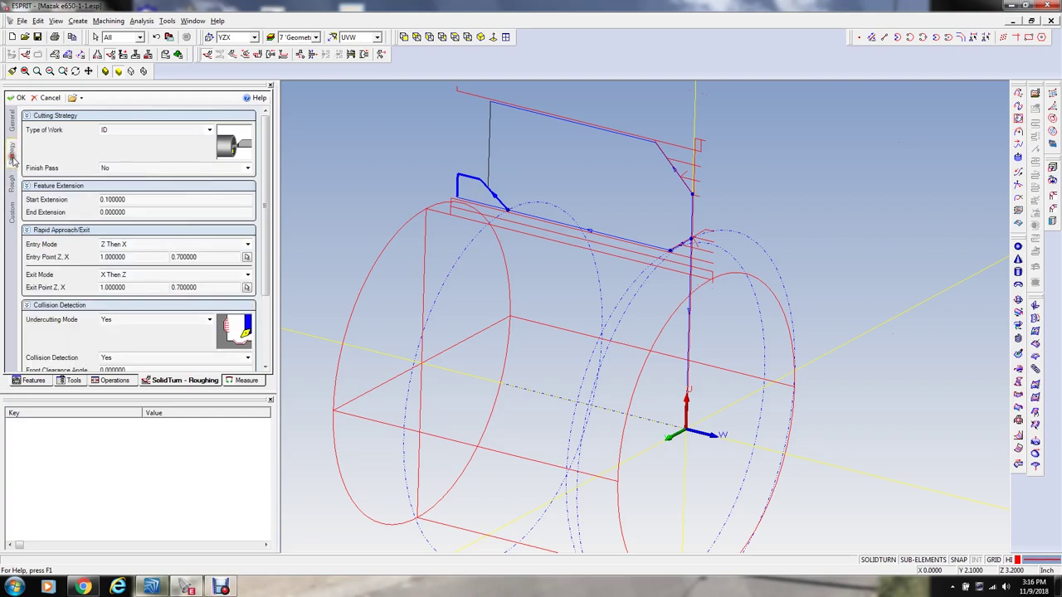
pyautogui.doubleClick(136, 202)
pyautogui.write('0')
pyautogui.press('Tab')
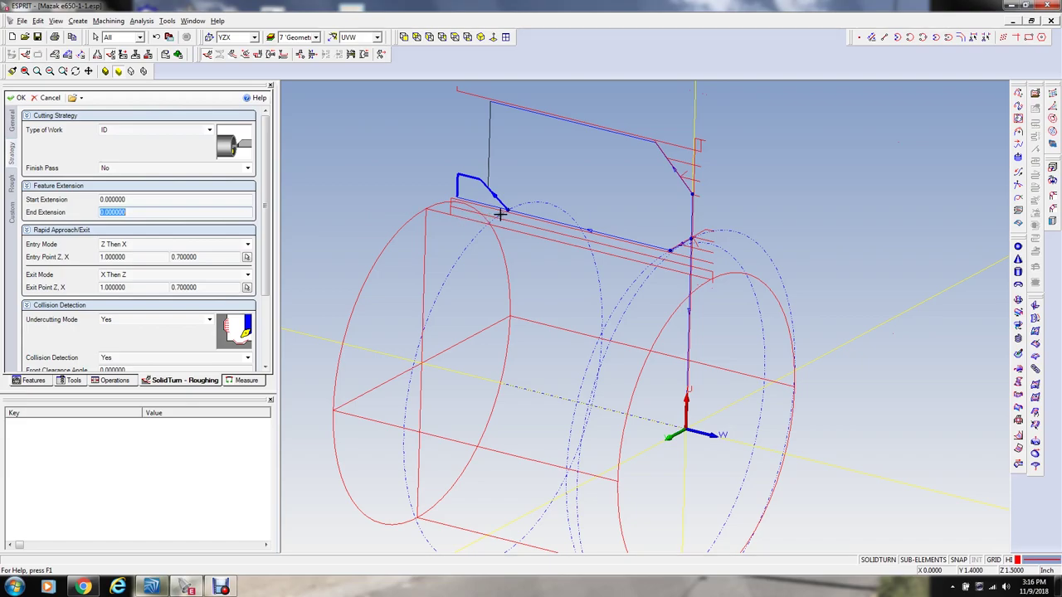
pyautogui.click(12, 184)
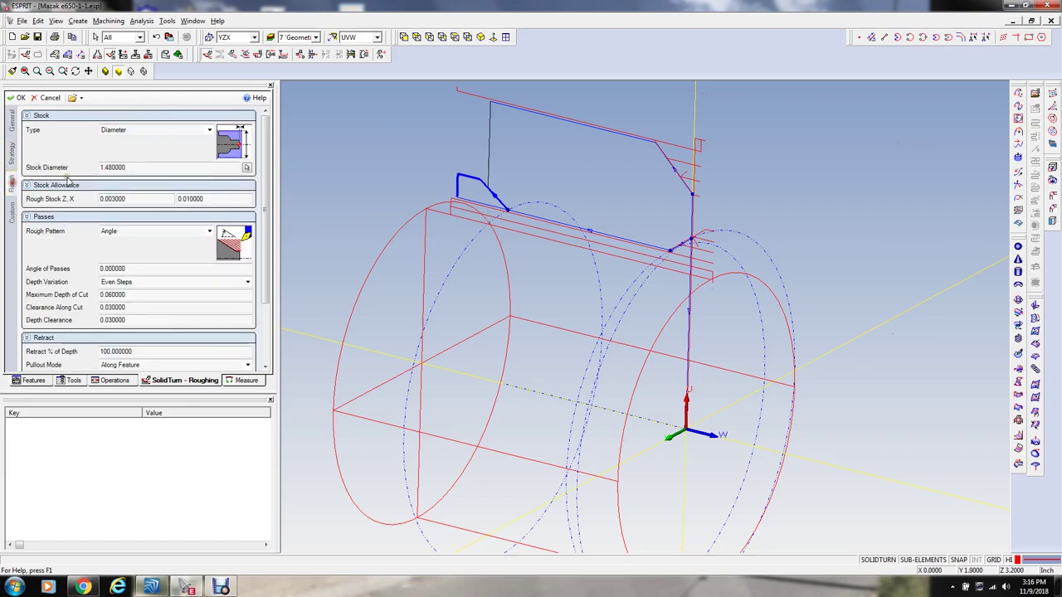
pyautogui.click(134, 295)
pyautogui.write('0')
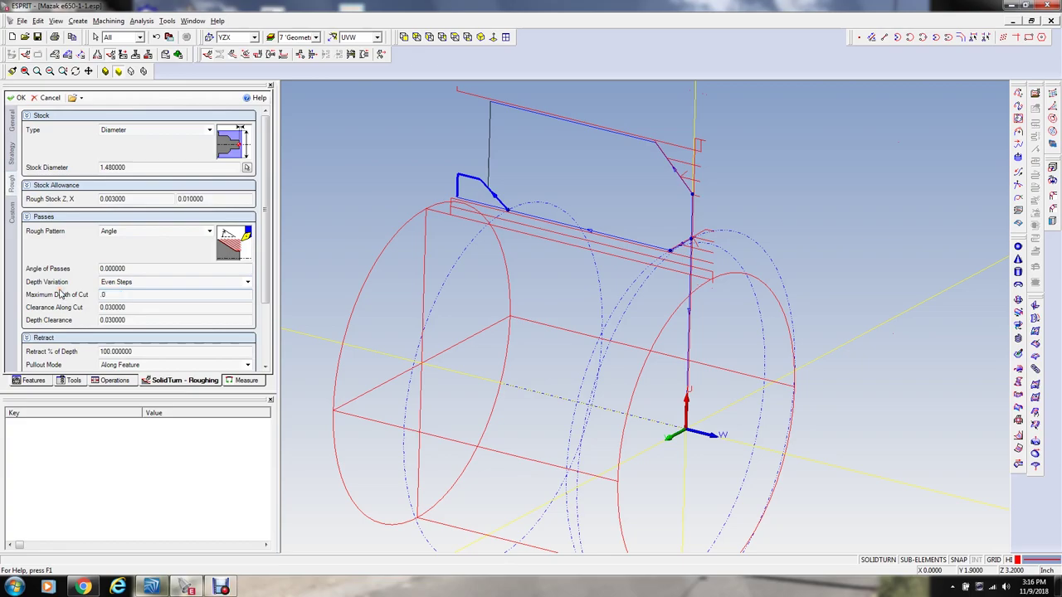
pyautogui.write('.003')
pyautogui.press('Tab')
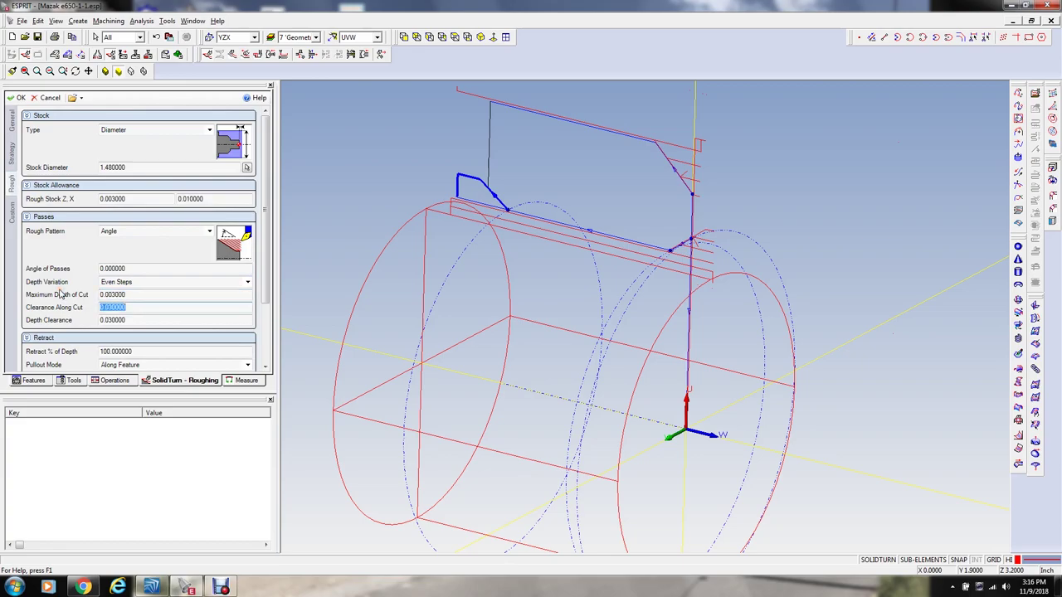
pyautogui.click(137, 295)
pyautogui.write('0')
pyautogui.write('.03')
pyautogui.press('Tab')
pyautogui.click(22, 98)
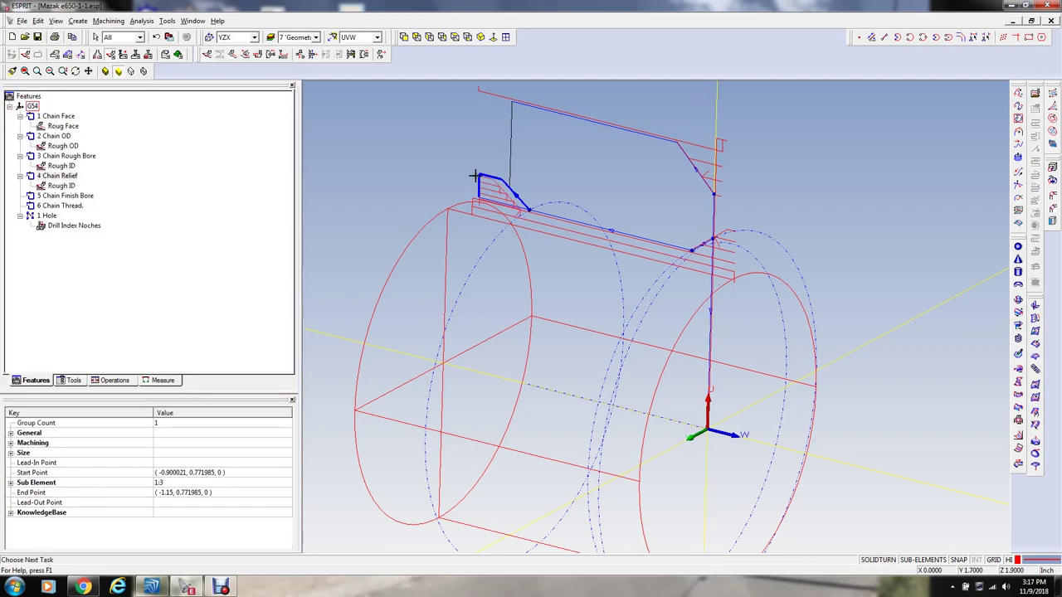
# Step: Rename the new relief roughing operation to Rough Relief
pyautogui.click(61, 185)
pyautogui.rightClick(62, 184)
pyautogui.click(116, 233)
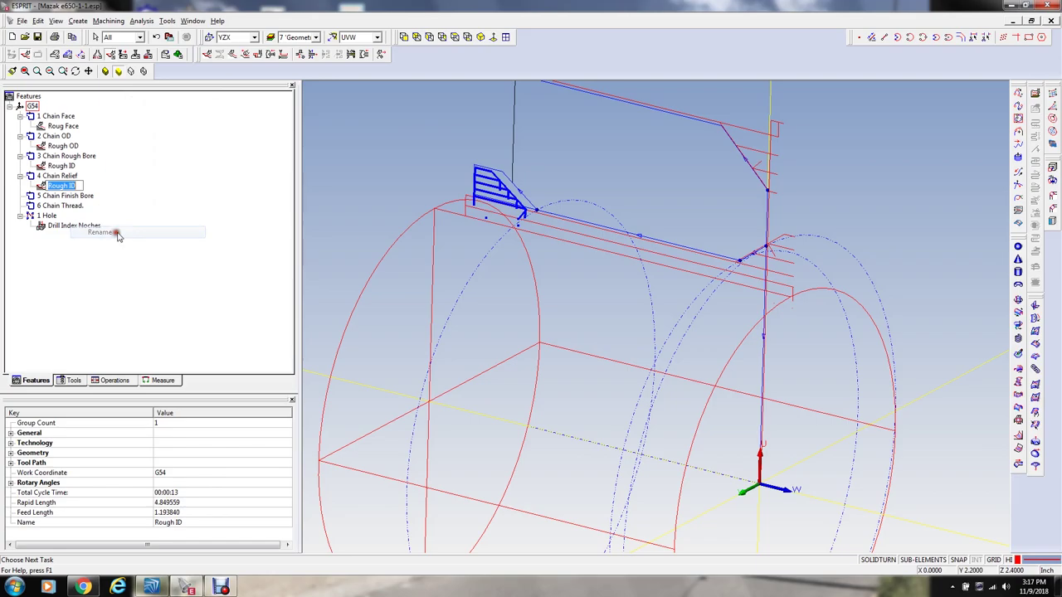
pyautogui.press('End')
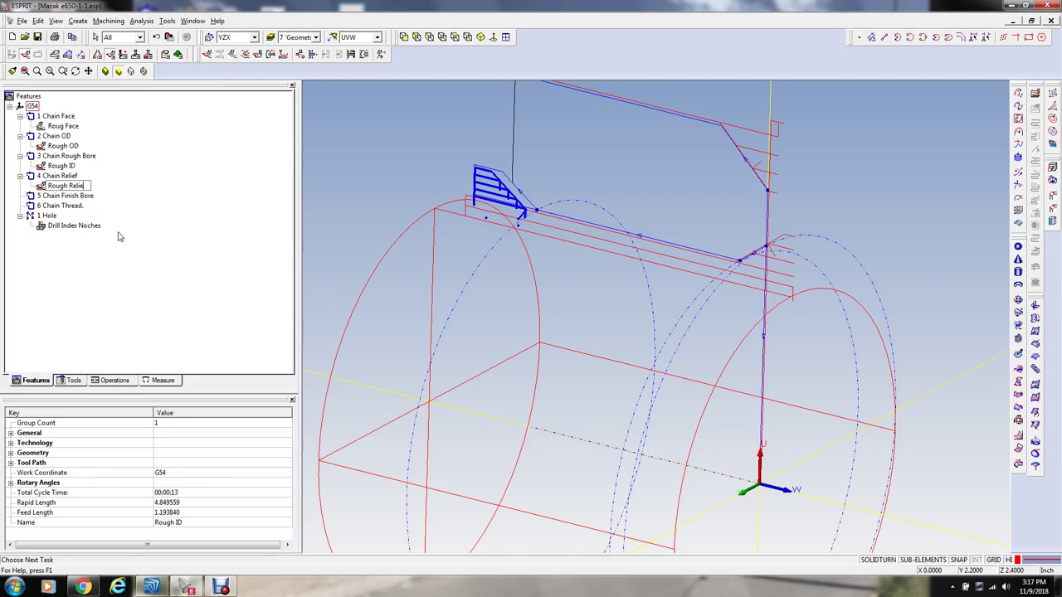
pyautogui.press('Return')
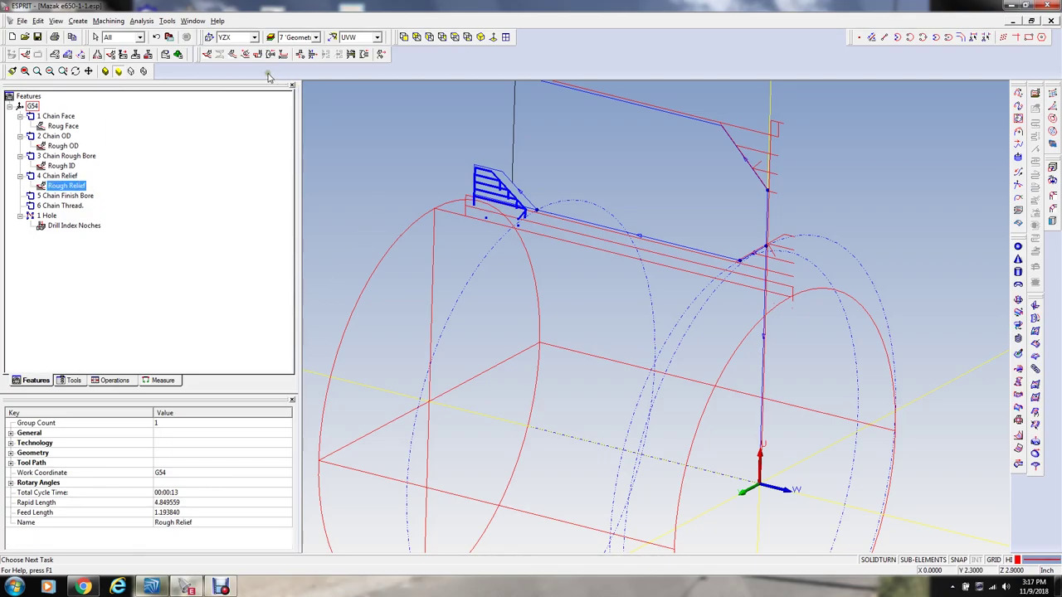
# Step: Run a solid simulation of Rough Relief, rotating the part to inspect the bore cut
pyautogui.click(178, 54)
pyautogui.click(257, 54)
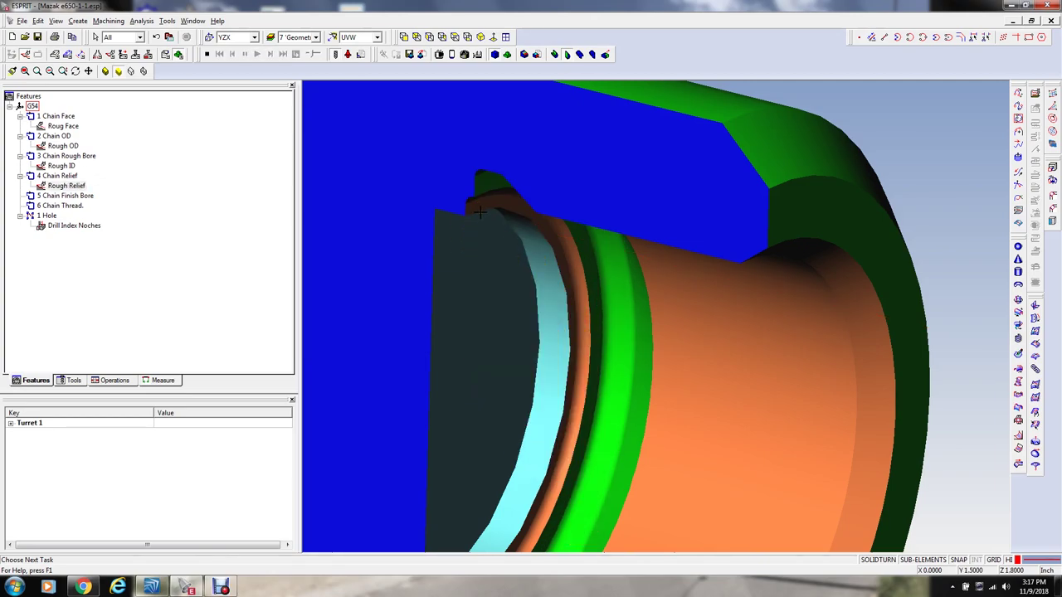
pyautogui.moveTo(478, 212); pyautogui.dragTo(485, 186, button='middle')
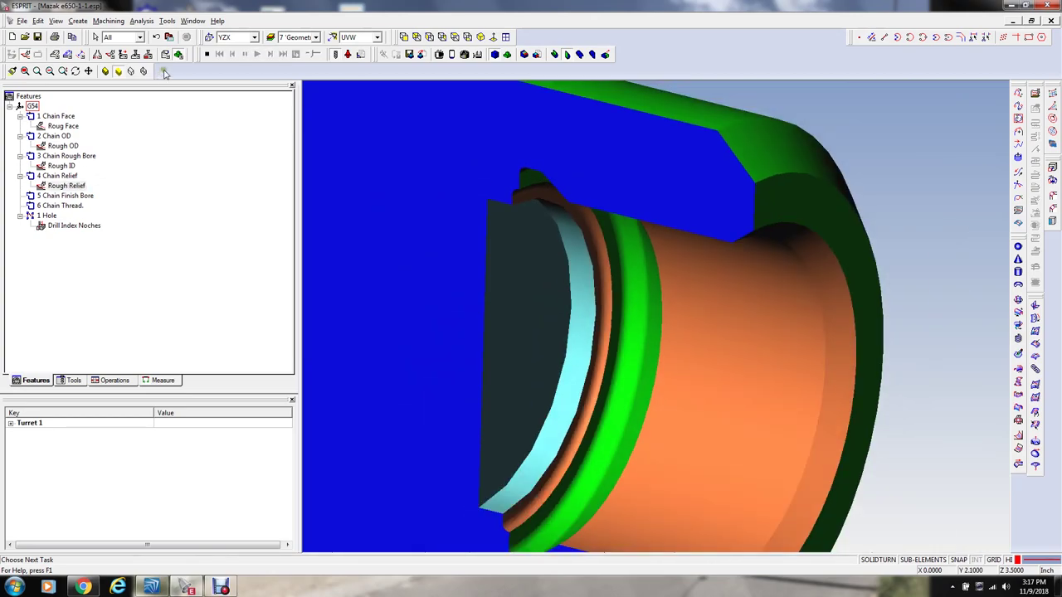
pyautogui.click(206, 55)
pyautogui.moveTo(531, 187); pyautogui.dragTo(546, 264, button='middle')
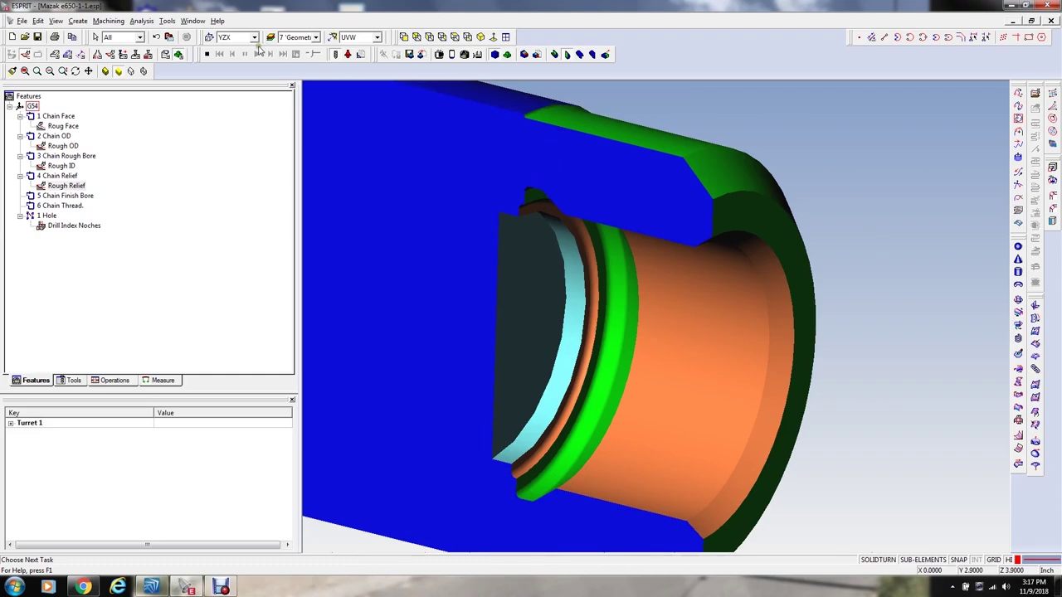
pyautogui.click(206, 54)
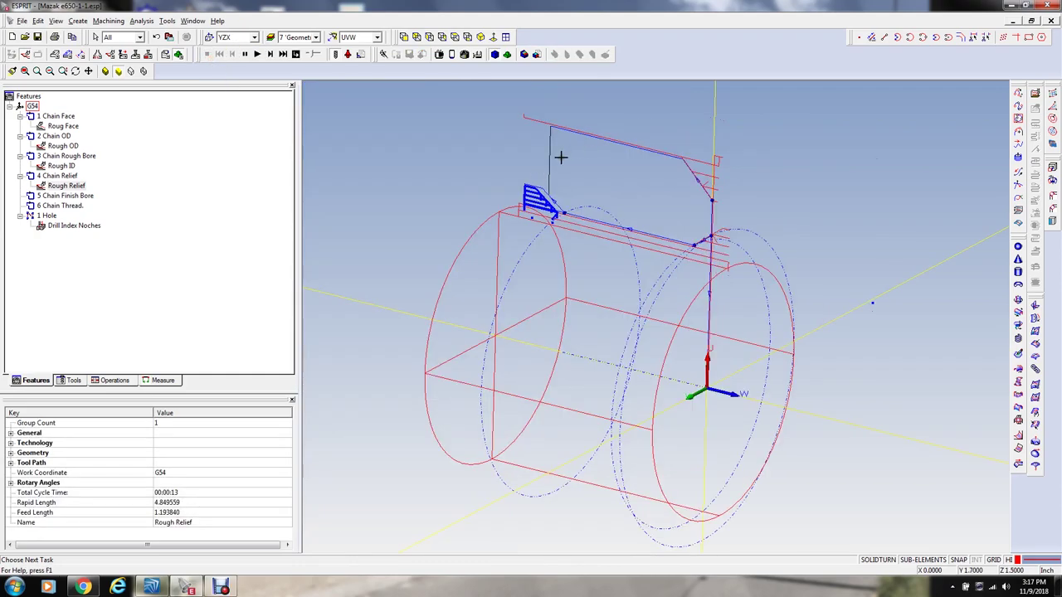
# Step: Create a new chain feature from the vertical segment of the part profile
pyautogui.click(96, 54)
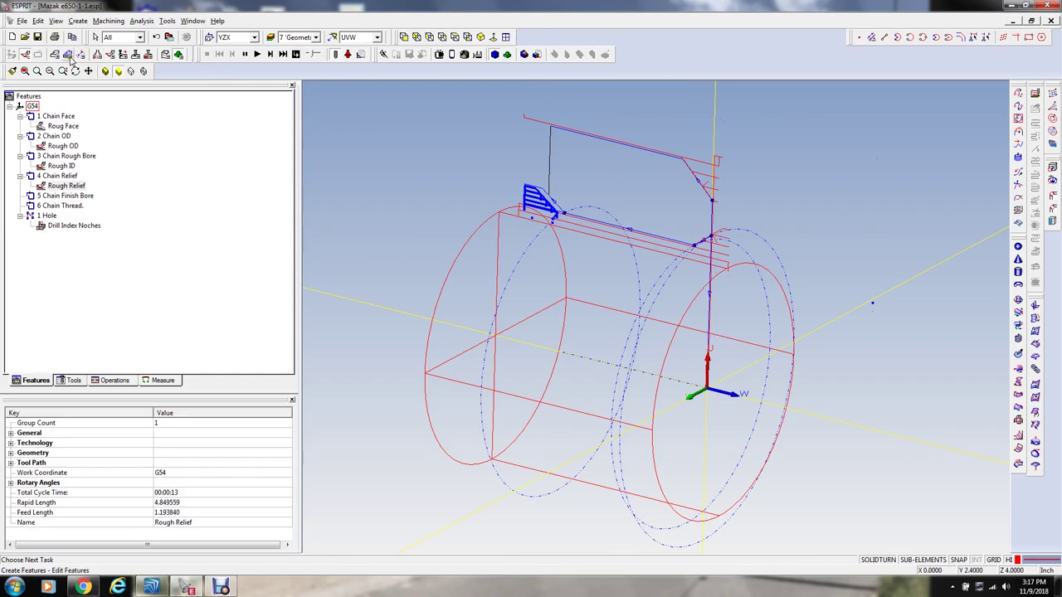
pyautogui.click(550, 137)
pyautogui.click(549, 137)
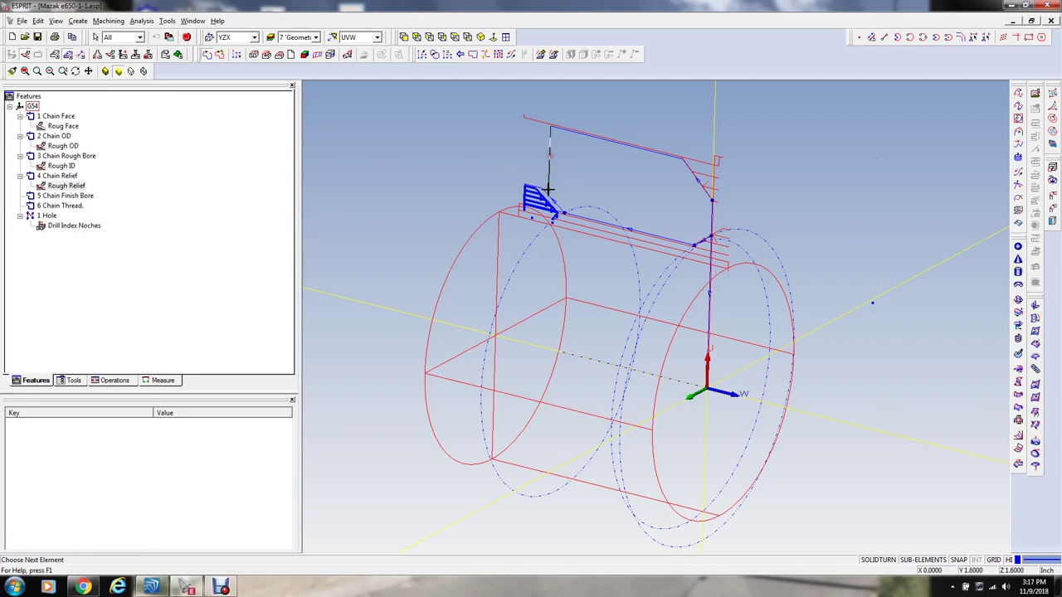
pyautogui.click(186, 36)
# Step: Rename the new 7 Chain feature to '7 Chain Part Off'
pyautogui.click(46, 216)
pyautogui.rightClick(46, 218)
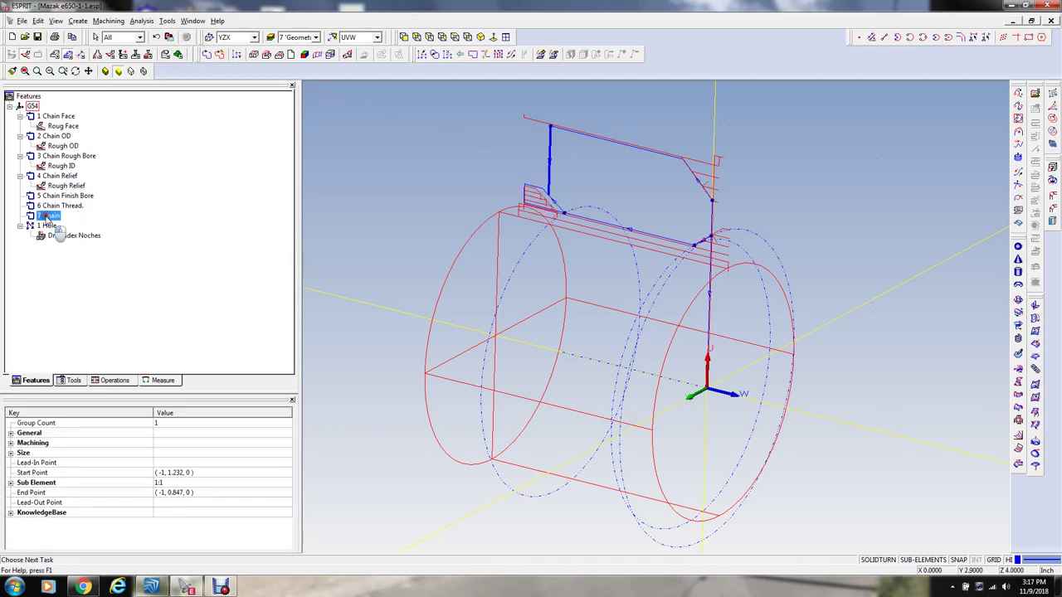
pyautogui.click(95, 260)
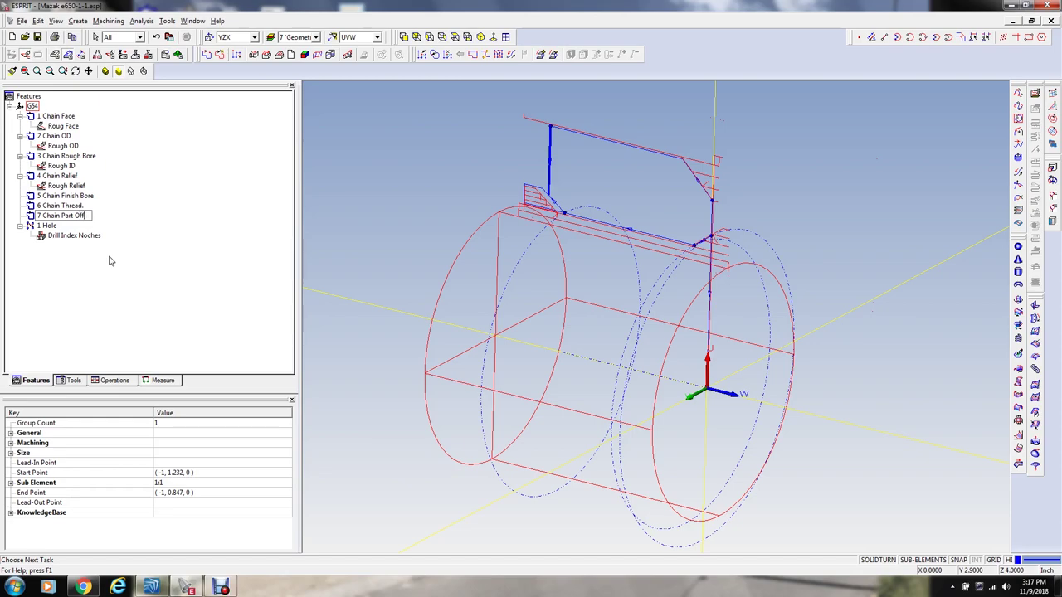
pyautogui.press('Return')
pyautogui.click(486, 166)
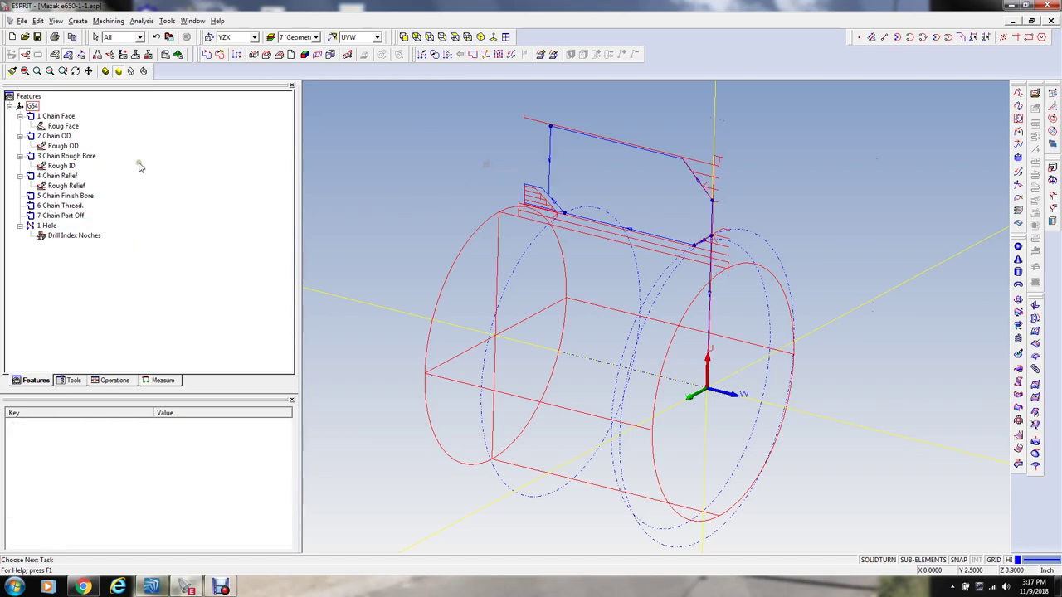
# Step: Select the 5 Chain Finish Bore feature
pyautogui.click(73, 380)
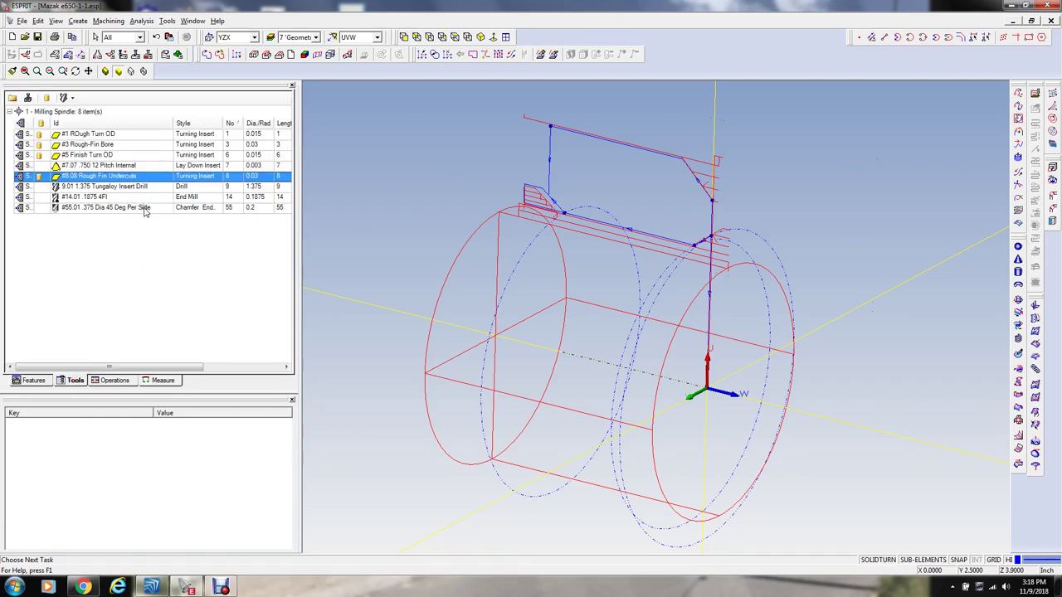
pyautogui.click(34, 380)
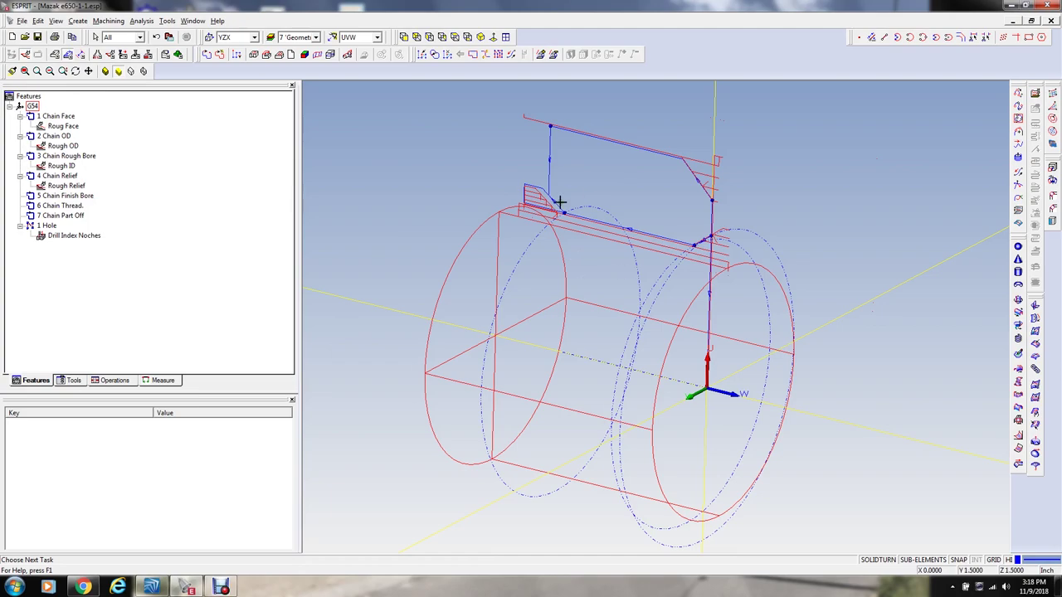
pyautogui.click(71, 195)
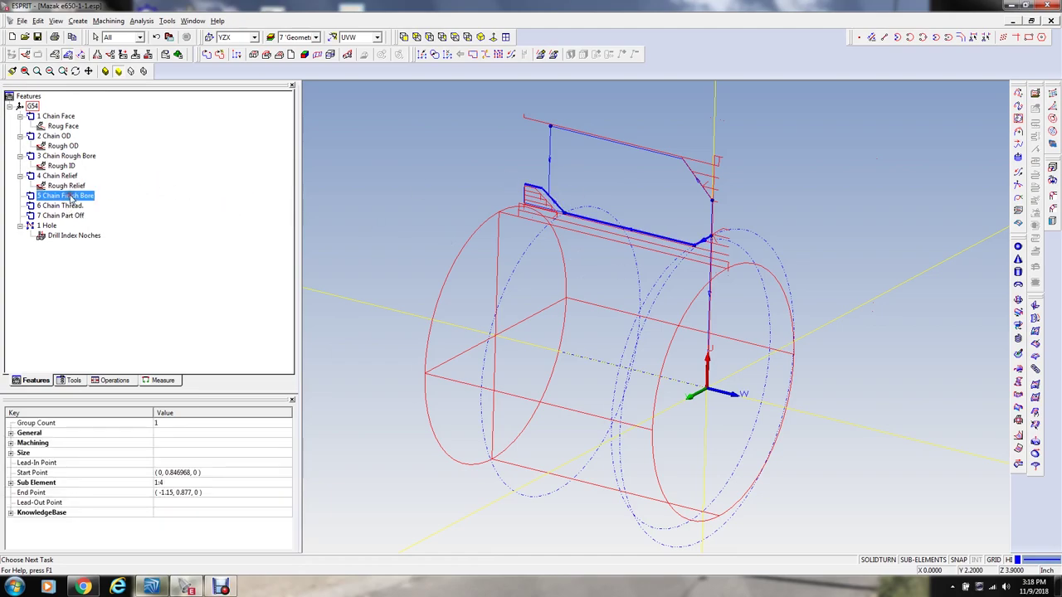
# Step: Start a SolidTurn contouring operation with ID type of work and tool #8.08
pyautogui.click(109, 55)
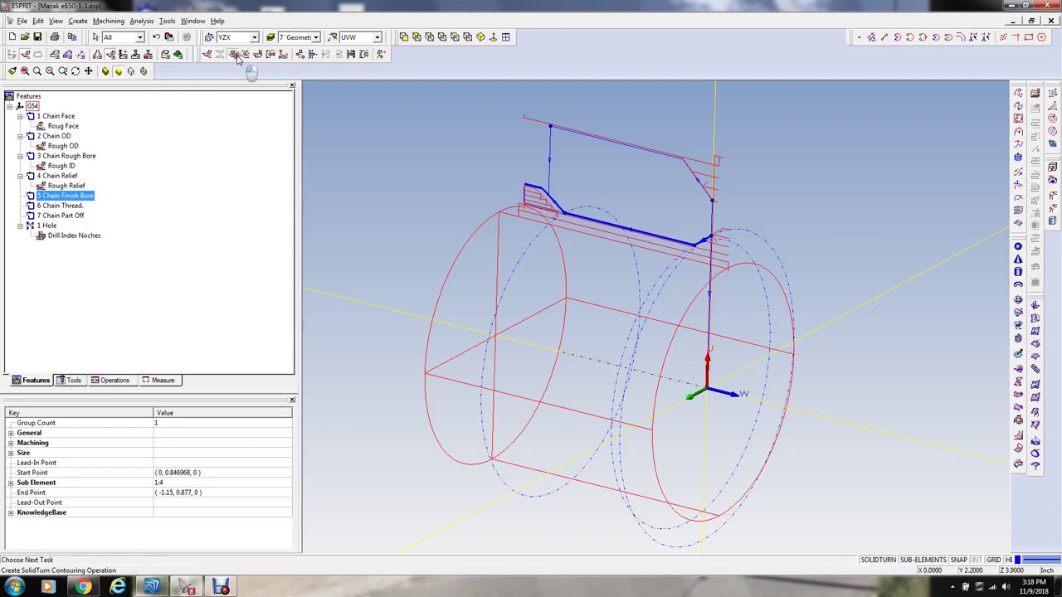
pyautogui.click(238, 54)
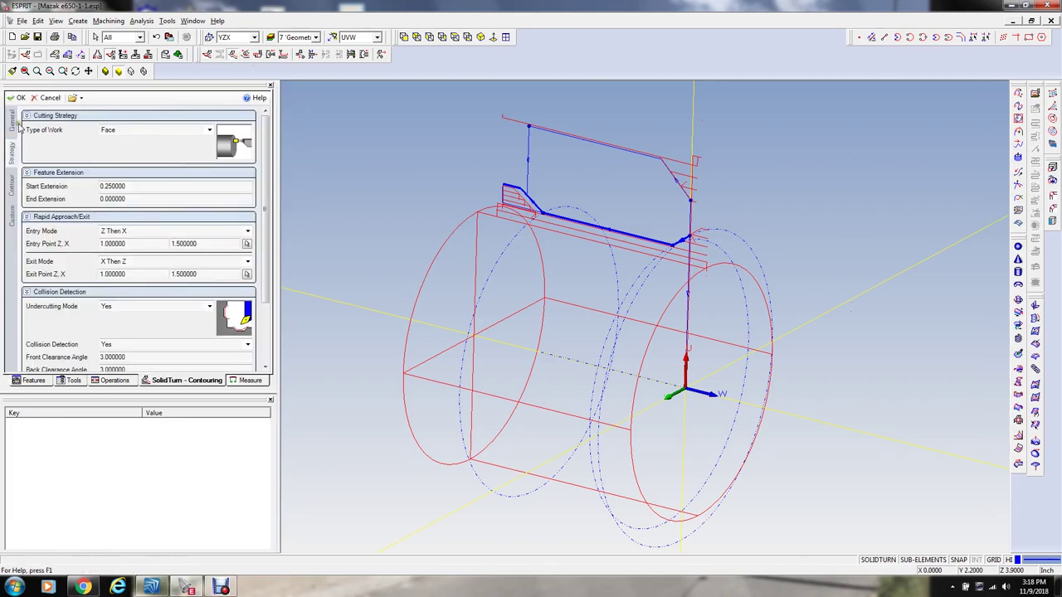
pyautogui.click(131, 133)
pyautogui.click(132, 164)
pyautogui.click(10, 123)
pyautogui.click(151, 163)
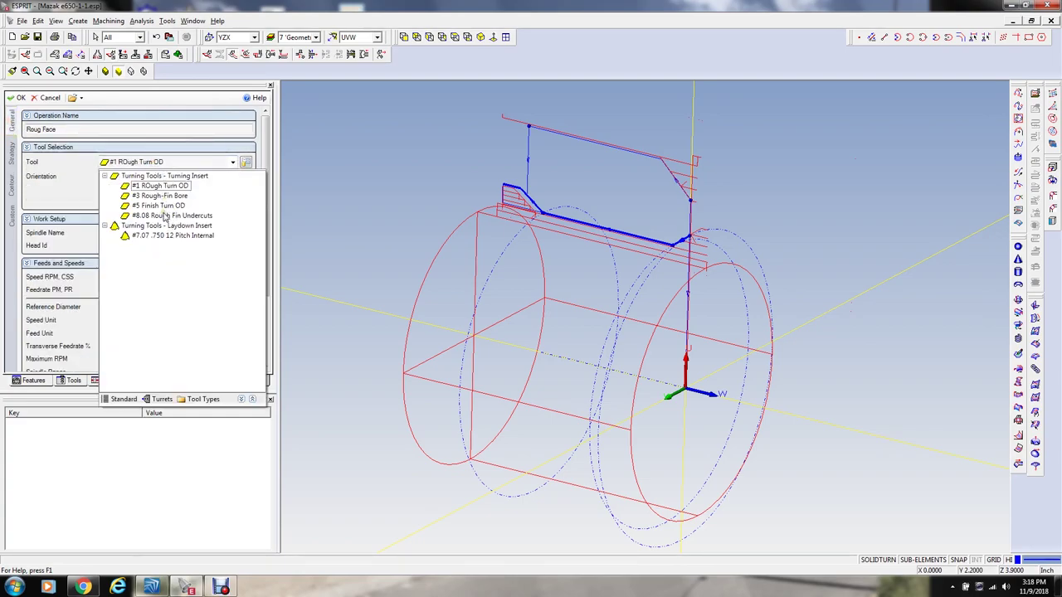
pyautogui.click(170, 215)
# Step: Set surface speed 650 CSS, feed 0.004 per rev and reference diameter 1.5
pyautogui.doubleClick(203, 281)
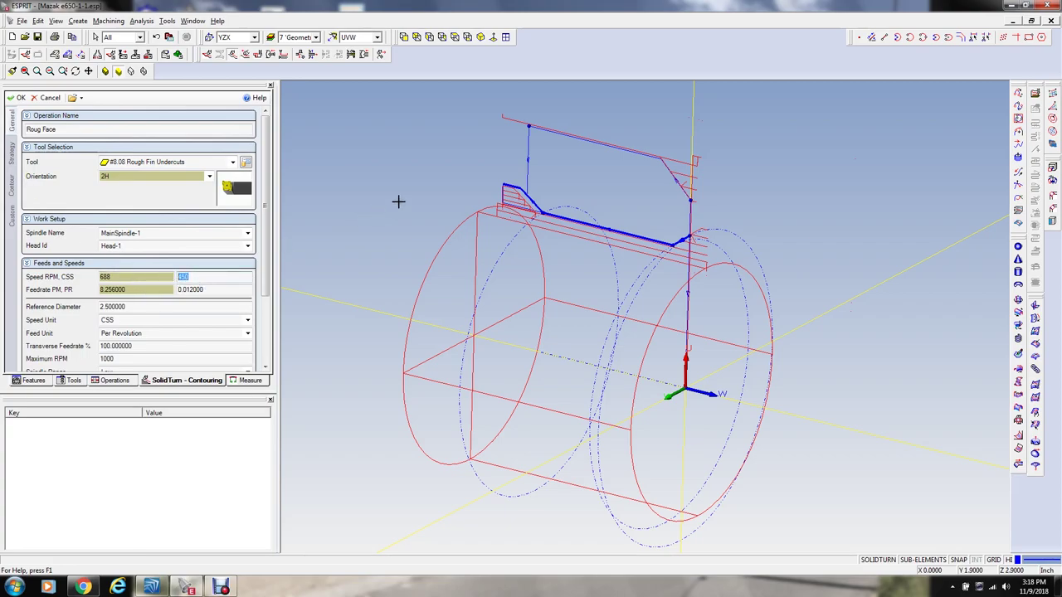
pyautogui.write('650')
pyautogui.press('Tab')
pyautogui.press('Tab')
pyautogui.press('BackSpace')
pyautogui.write('.004')
pyautogui.press('Tab')
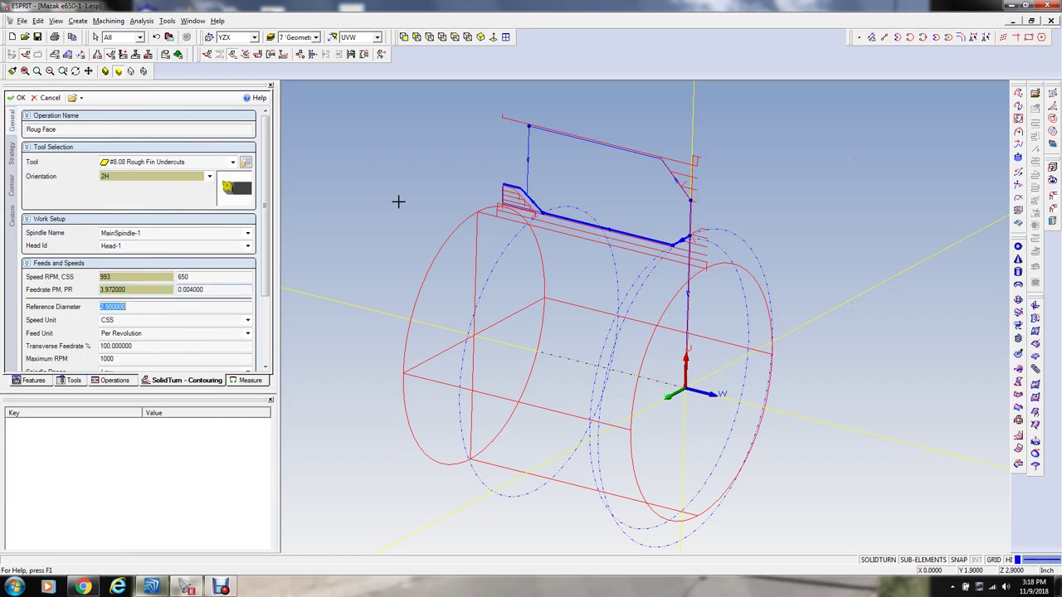
pyautogui.write('1.5')
pyautogui.press('Tab')
pyautogui.moveTo(148, 283); pyautogui.dragTo(77, 284)
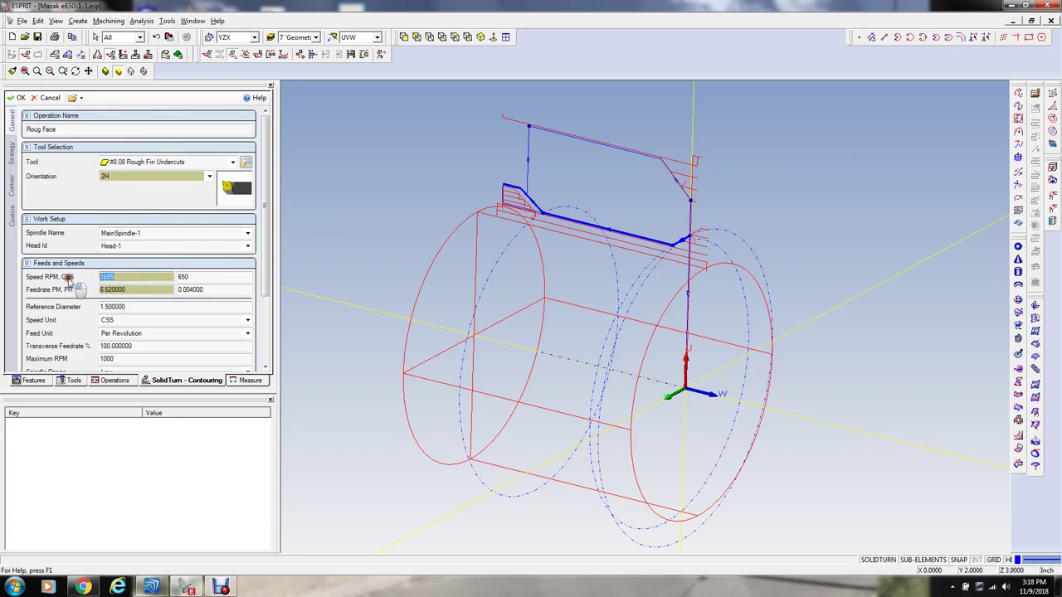
pyautogui.click(133, 307)
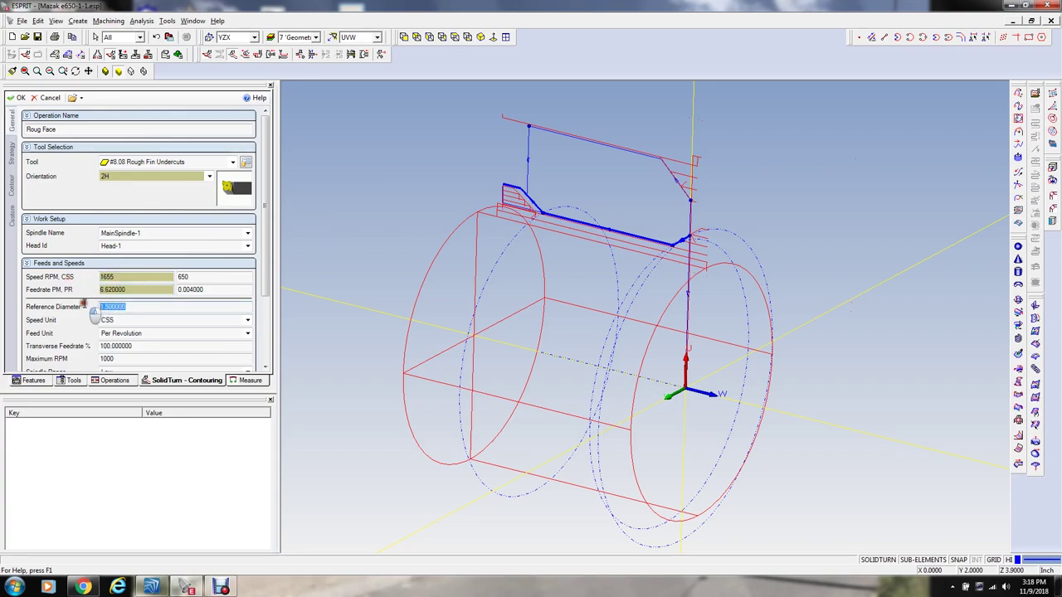
pyautogui.scroll(-1, 266, 289)
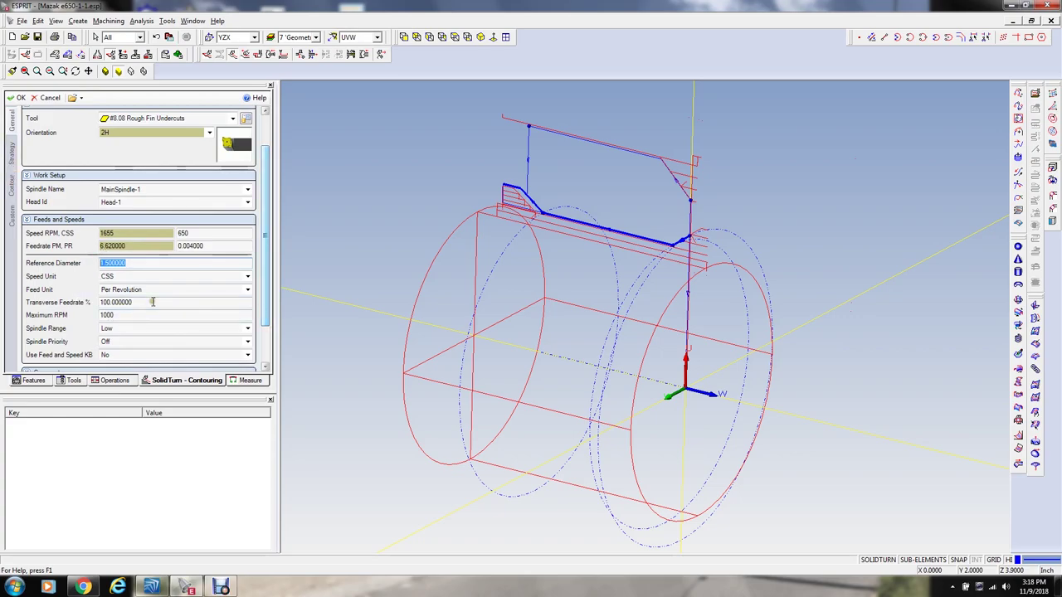
# Step: Set start extension 0.05, end extension -0.1, entry and exit X 0.7, and accept
pyautogui.click(12, 149)
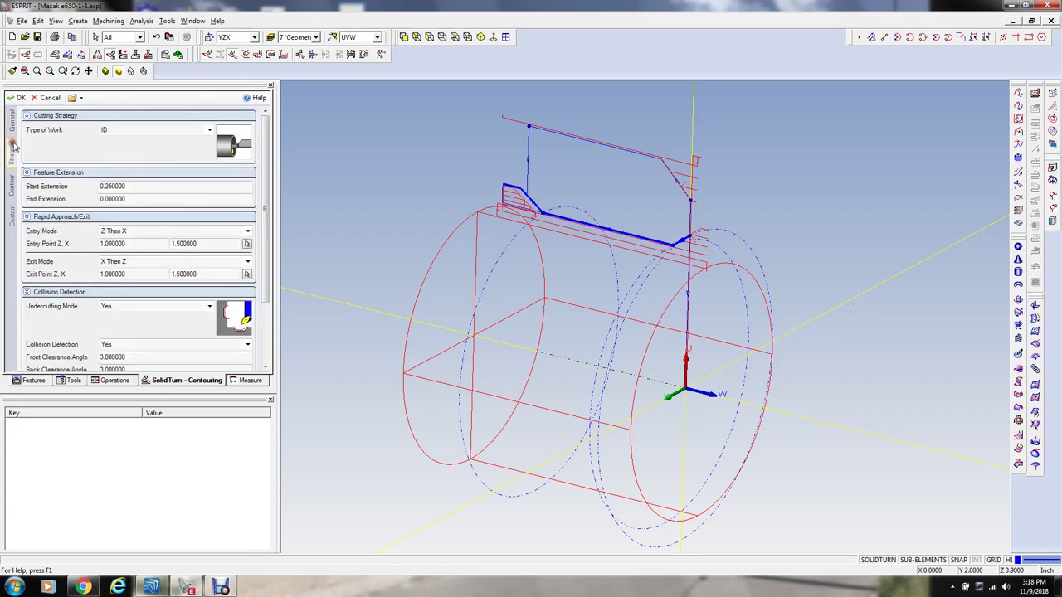
pyautogui.click(112, 186)
pyautogui.write('0.05')
pyautogui.press('Tab')
pyautogui.write('-')
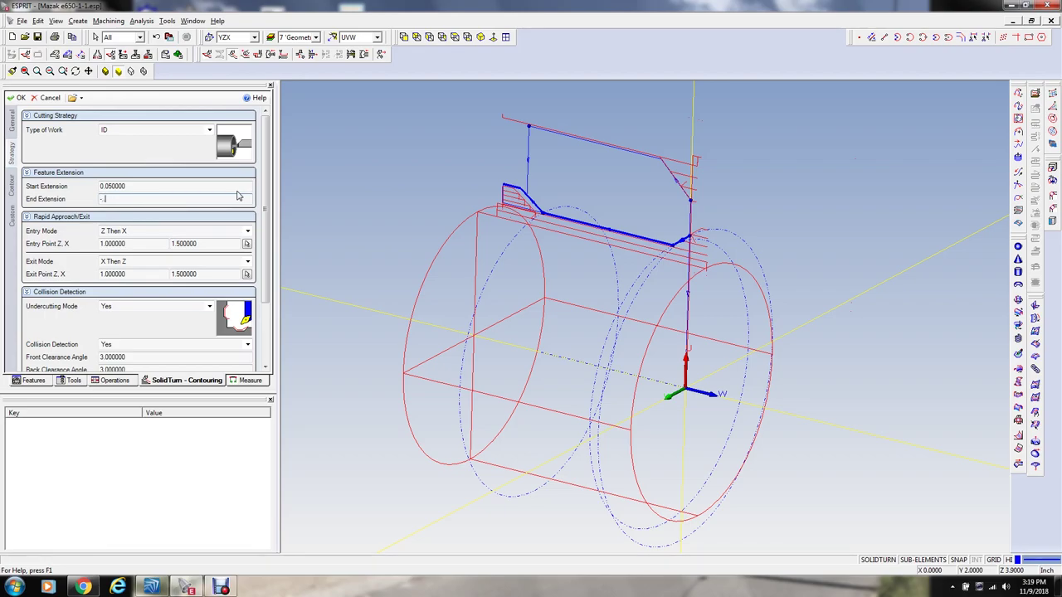
pyautogui.write('0.1')
pyautogui.click(170, 241)
pyautogui.write('.7')
pyautogui.press('Tab')
pyautogui.press('Tab')
pyautogui.press('Tab')
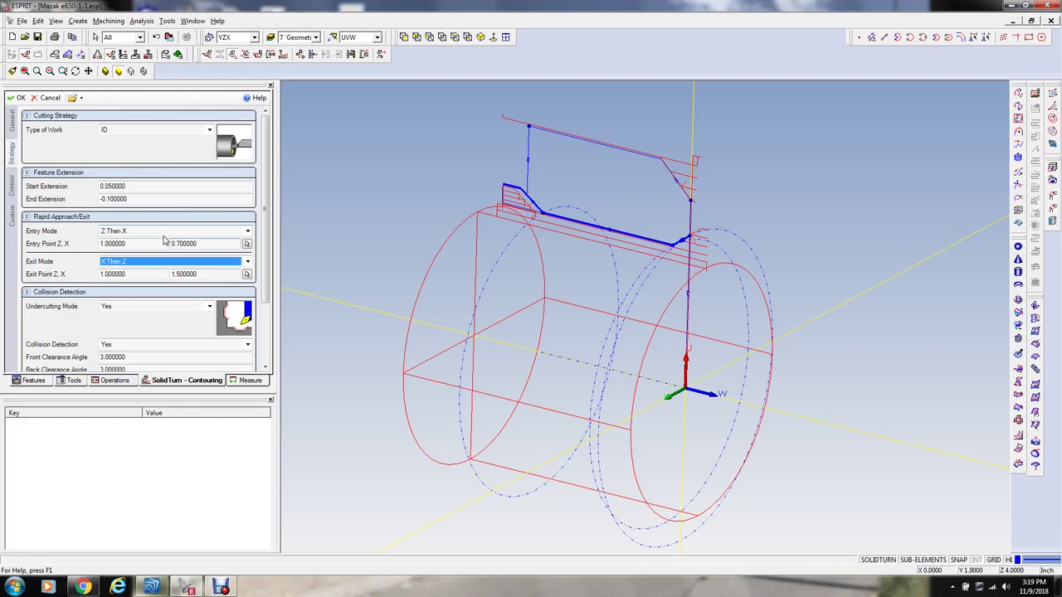
pyautogui.press('BackSpace')
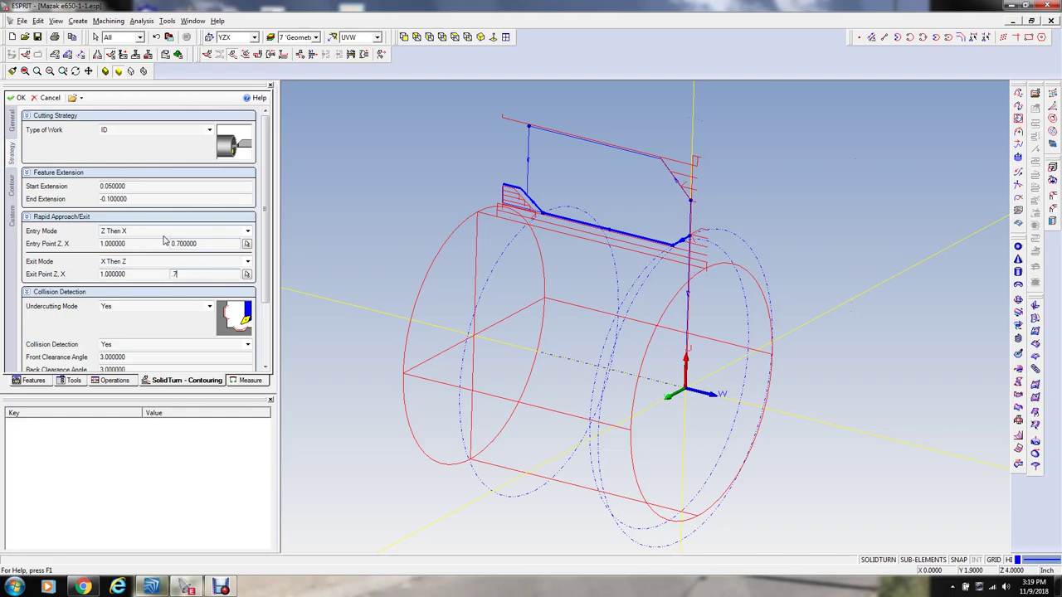
pyautogui.press('Tab')
pyautogui.moveTo(266, 249); pyautogui.dragTo(265, 286)
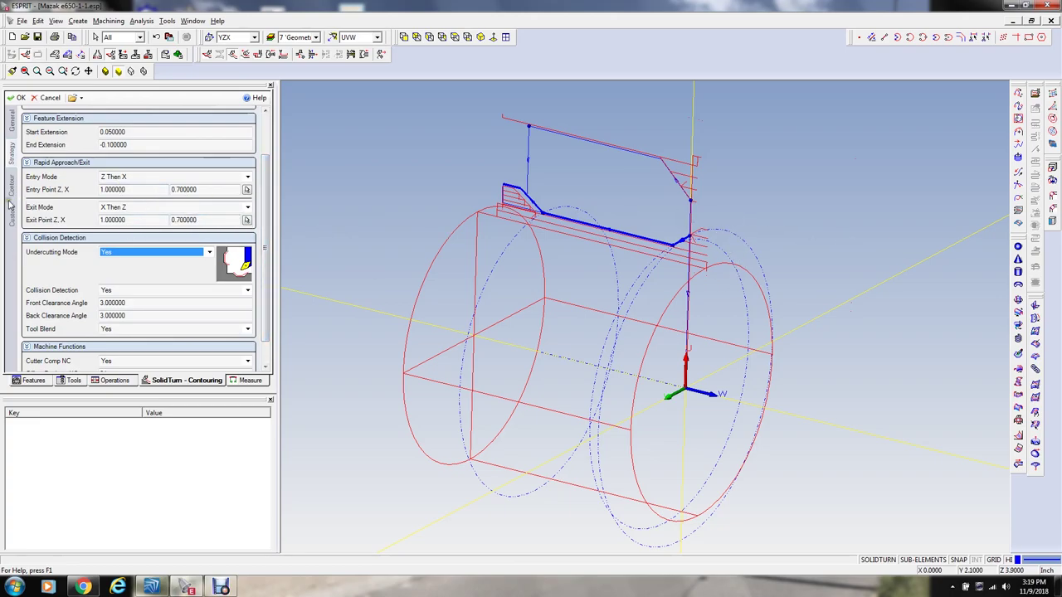
pyautogui.press('Return')
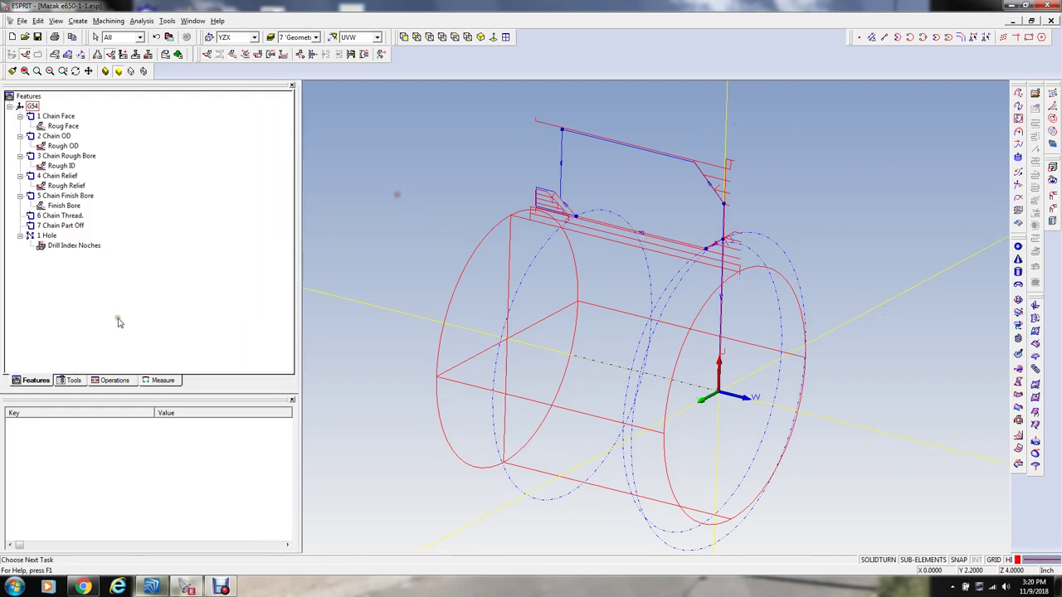
# Step: Simulate the Finish Bore and Rough Relief operations together, rotating to inspect the bore
pyautogui.click(116, 380)
pyautogui.click(182, 195)
pyautogui.keyDown('shift'); pyautogui.click(186, 186); pyautogui.keyUp('shift')
pyautogui.click(178, 54)
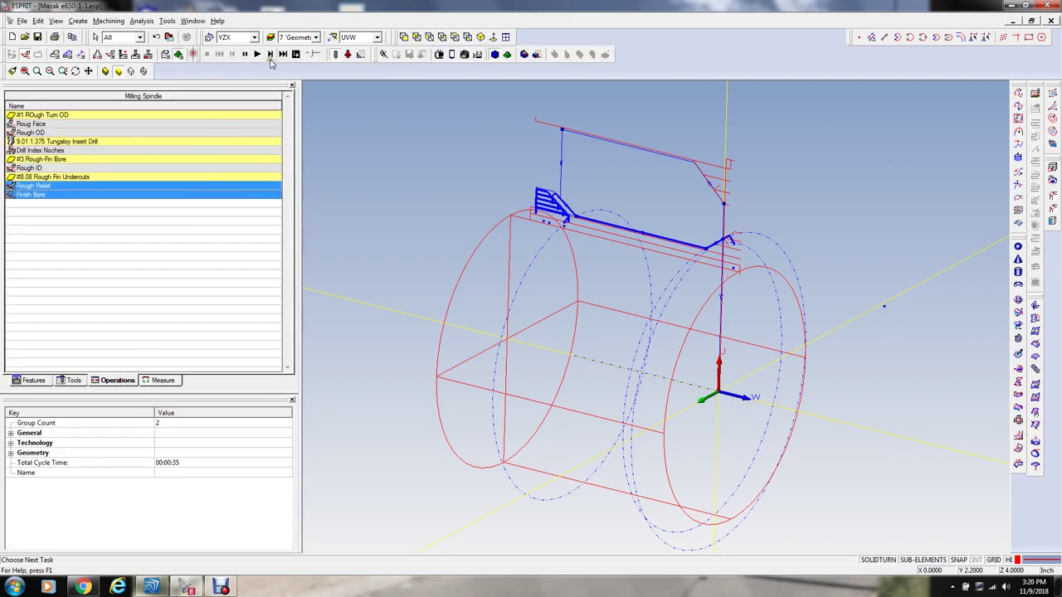
pyautogui.click(259, 54)
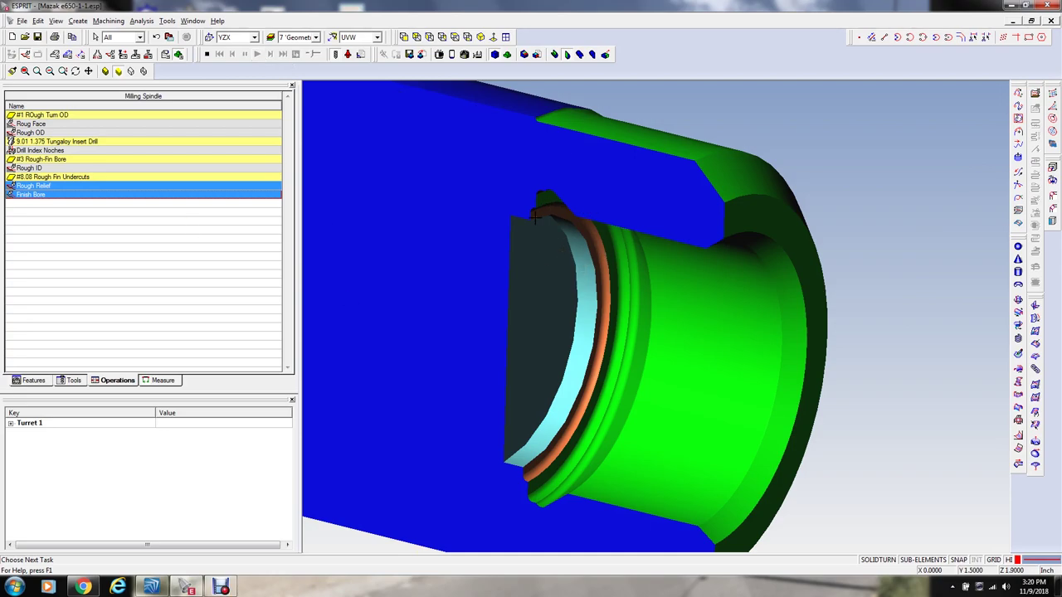
pyautogui.moveTo(562, 215); pyautogui.dragTo(583, 206, button='middle')
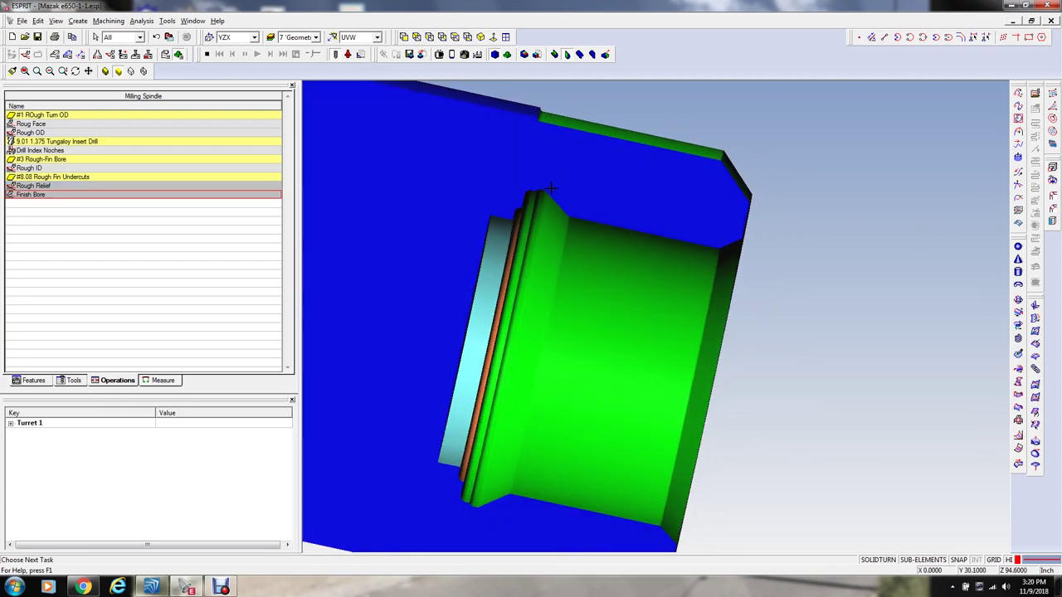
pyautogui.moveTo(652, 206); pyautogui.dragTo(629, 195, button='middle')
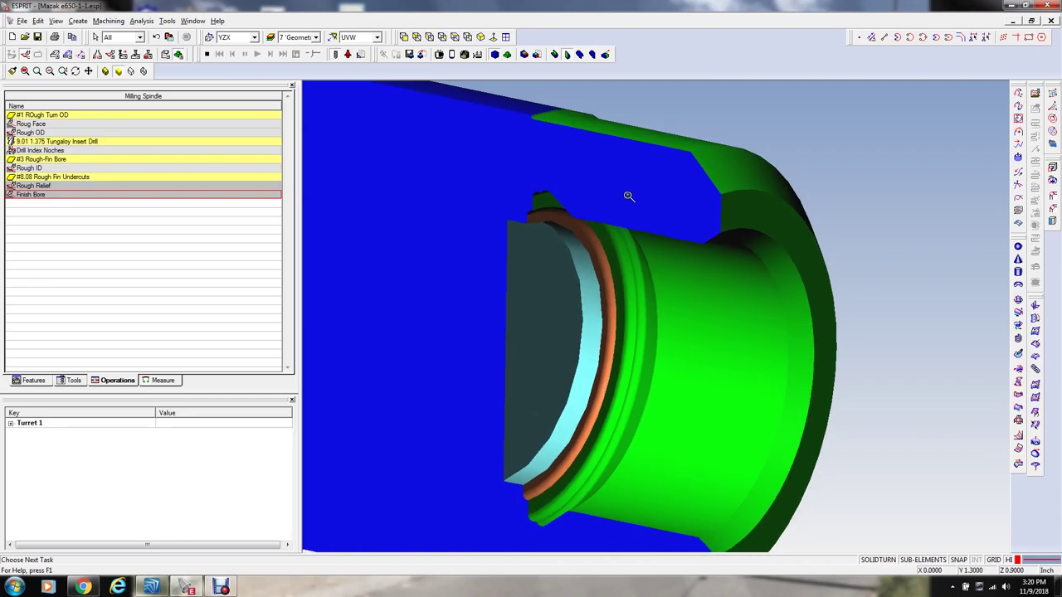
pyautogui.scroll(-3, 629, 196)
pyautogui.click(206, 54)
pyautogui.click(29, 380)
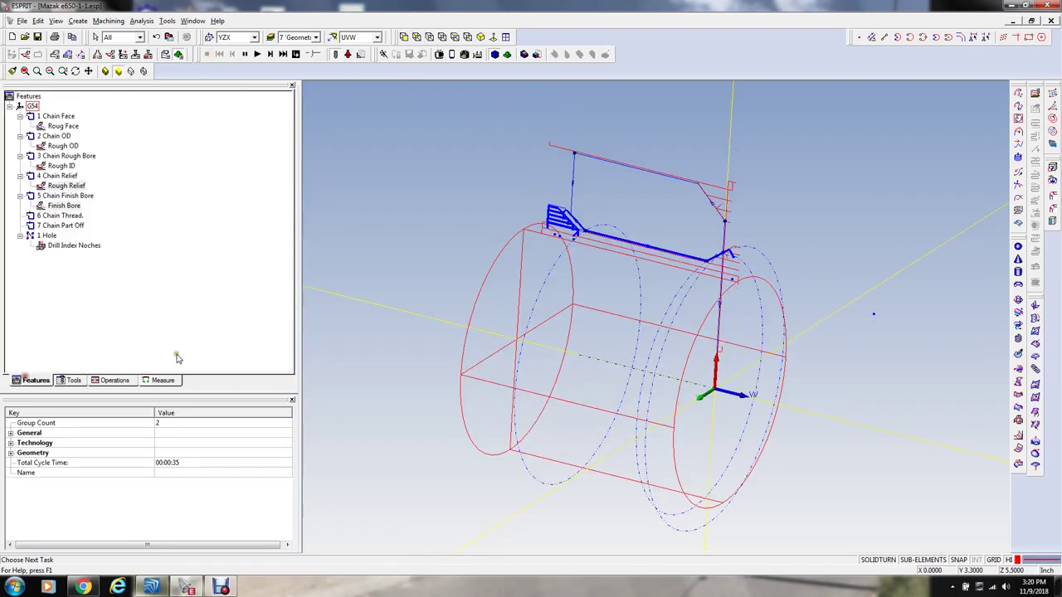
# Step: Select 6 Chain Thread and start a SolidTurn threading operation on it
pyautogui.moveTo(430, 240); pyautogui.dragTo(429, 240, button='middle')
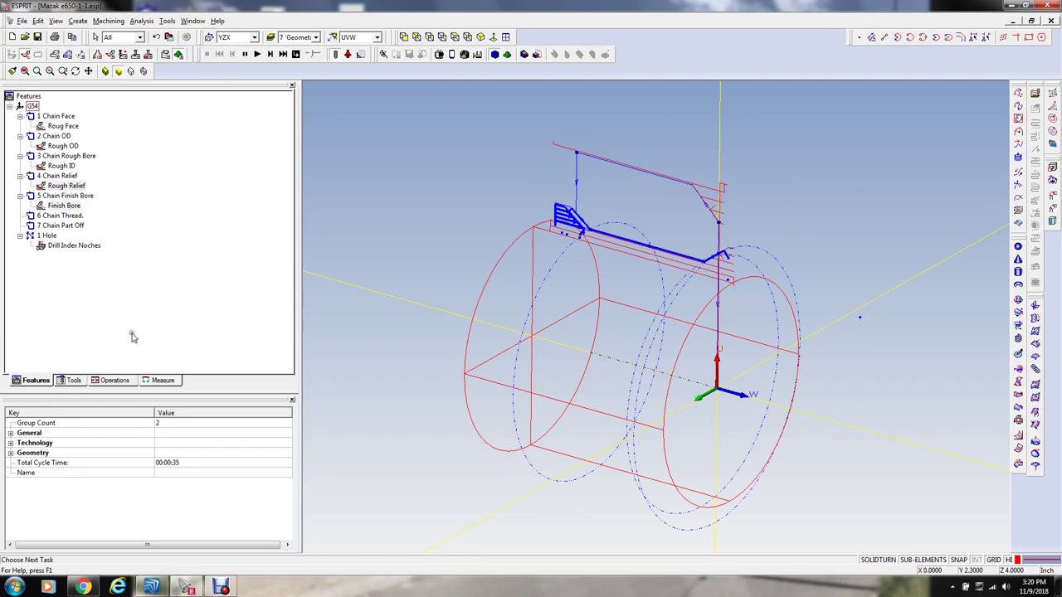
pyautogui.click(73, 216)
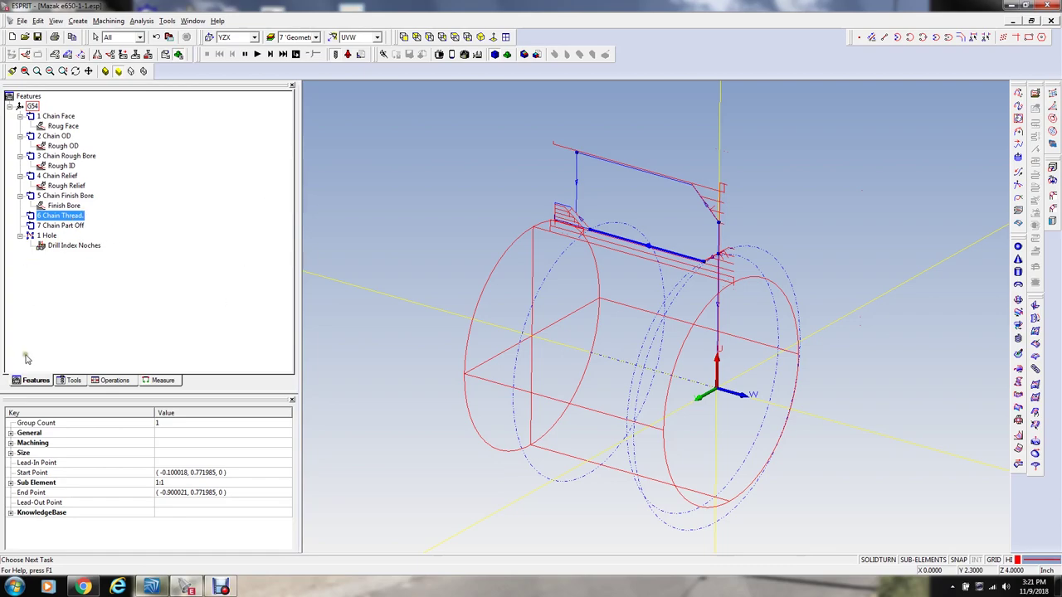
pyautogui.click(110, 54)
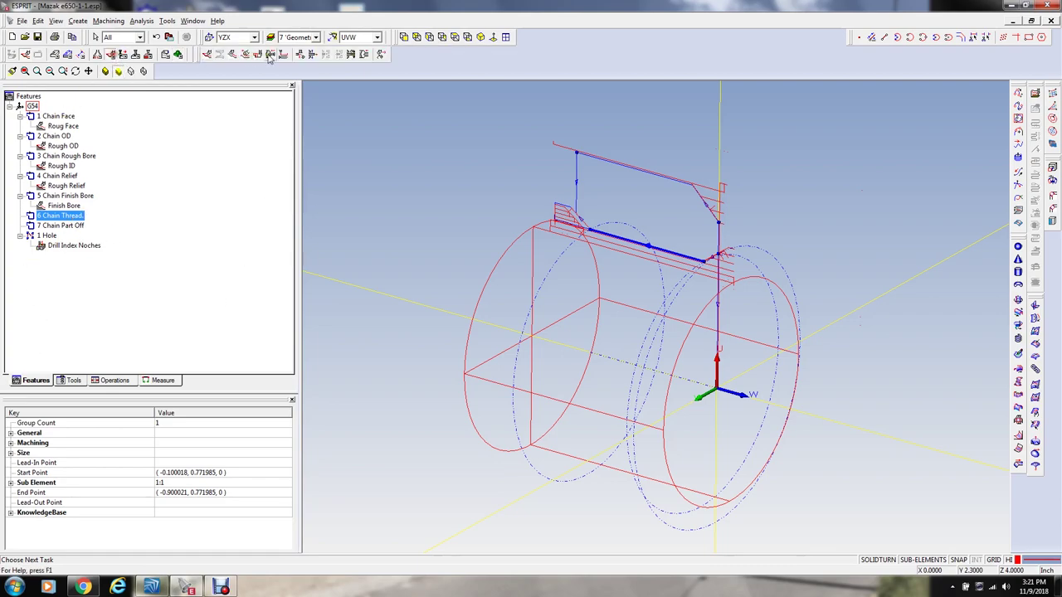
pyautogui.click(284, 55)
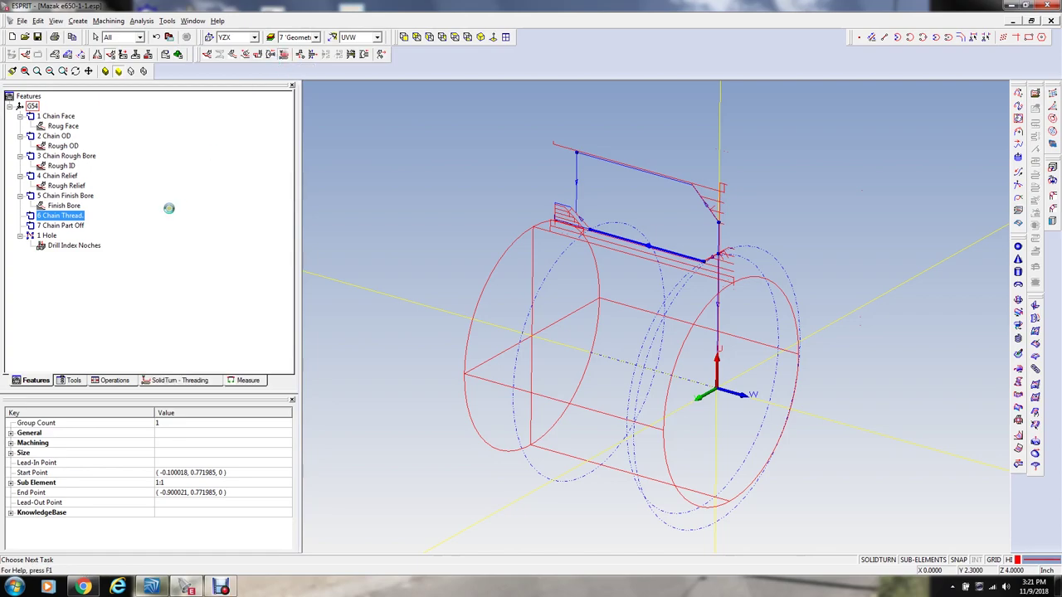
# Step: Pick the #7.07 .750 12 Pitch Internal tool, keeping 2H orientation
pyautogui.click(105, 165)
pyautogui.click(101, 182)
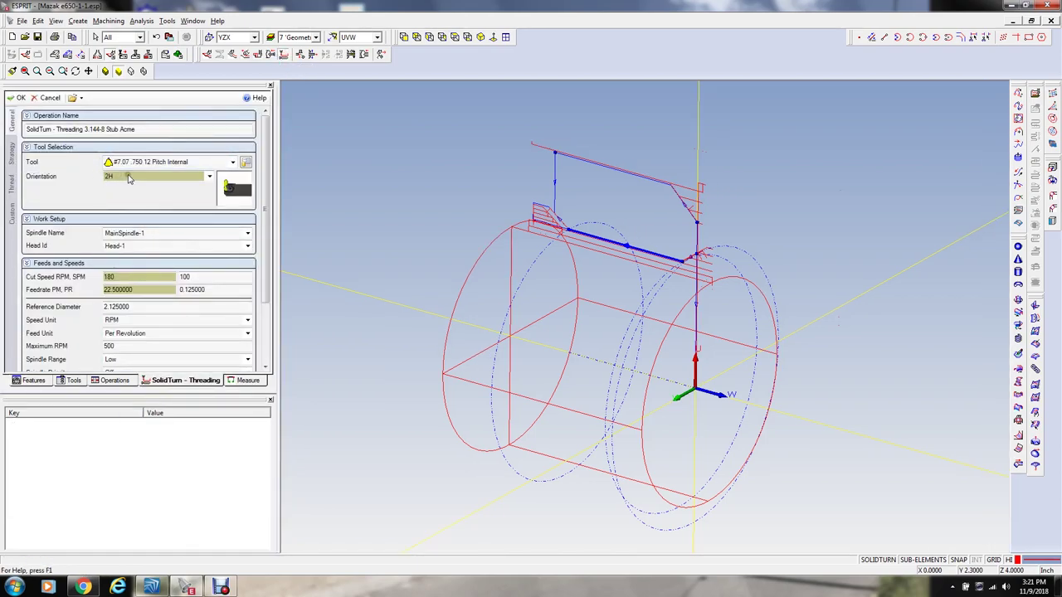
pyautogui.click(210, 176)
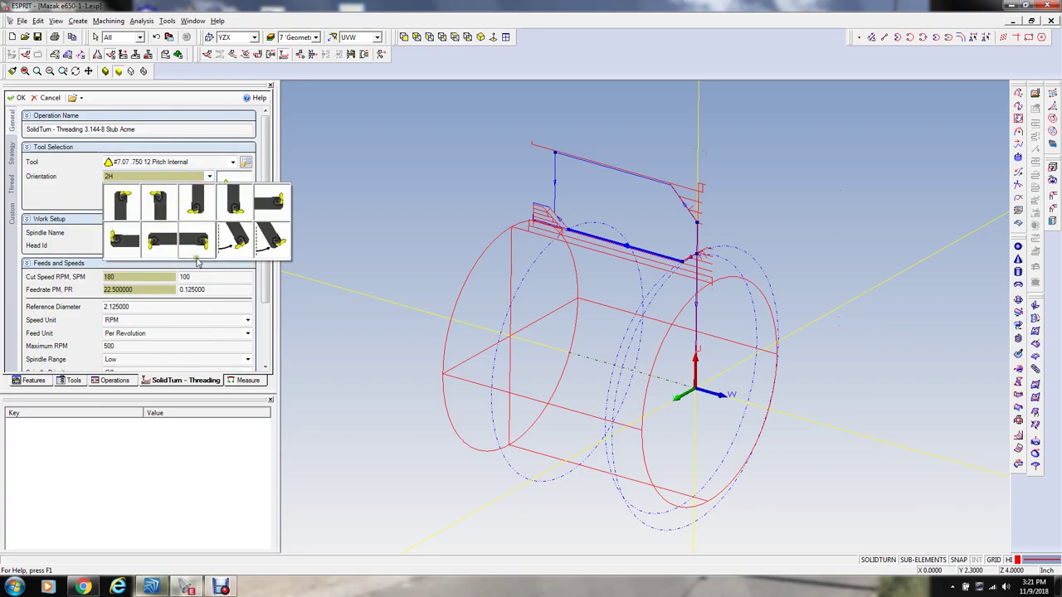
pyautogui.click(131, 214)
# Step: Set the cut speed to 600 RPM and reference diameter to 1.625
pyautogui.click(187, 277)
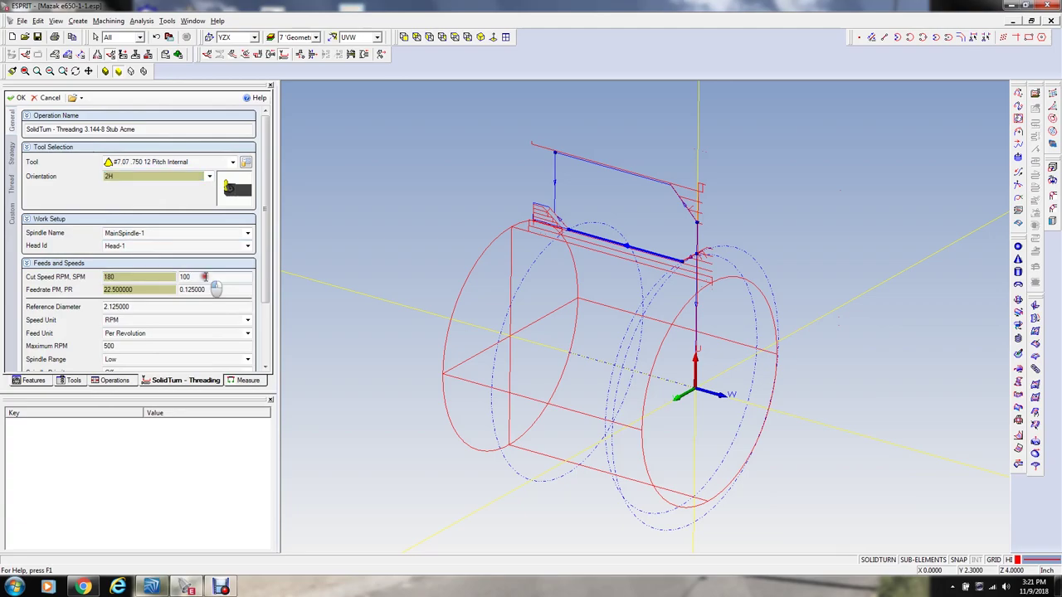
pyautogui.doubleClick(151, 277)
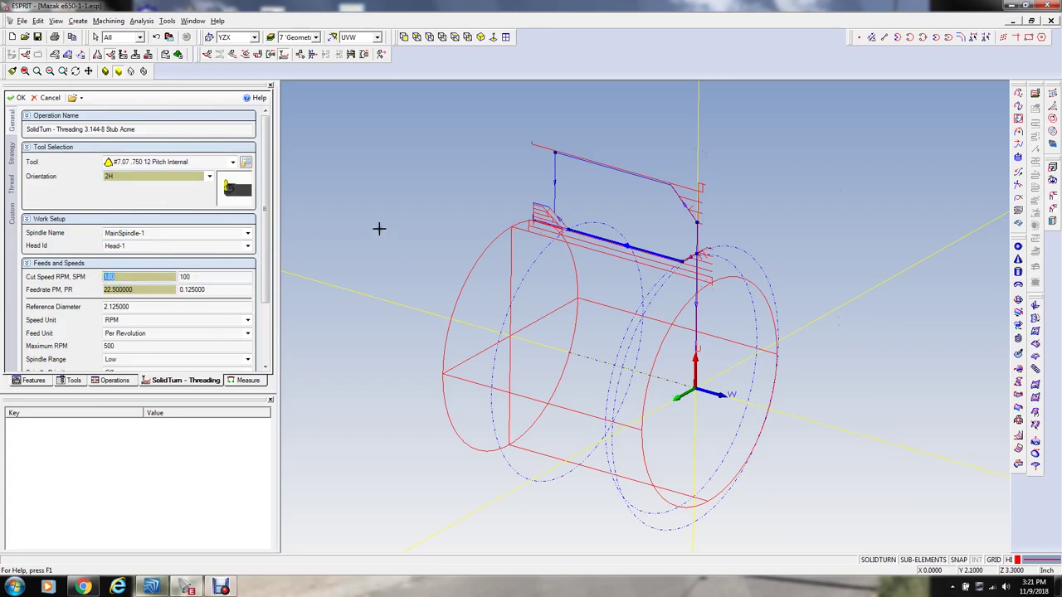
pyautogui.press('BackSpace')
pyautogui.write('500')
pyautogui.click(77, 307)
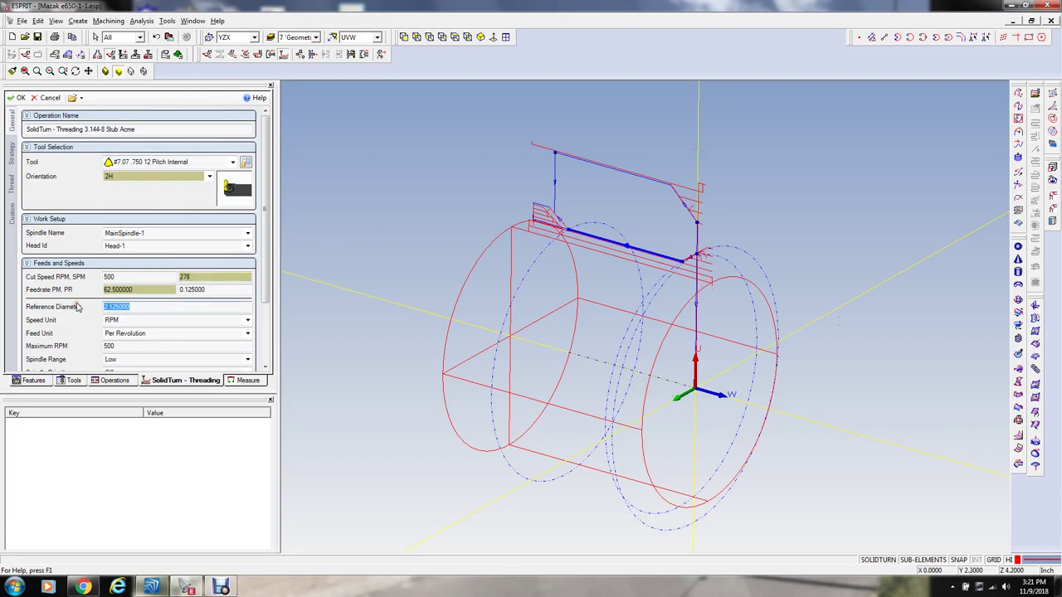
pyautogui.write('1.625')
pyautogui.press('Tab')
pyautogui.click(120, 276)
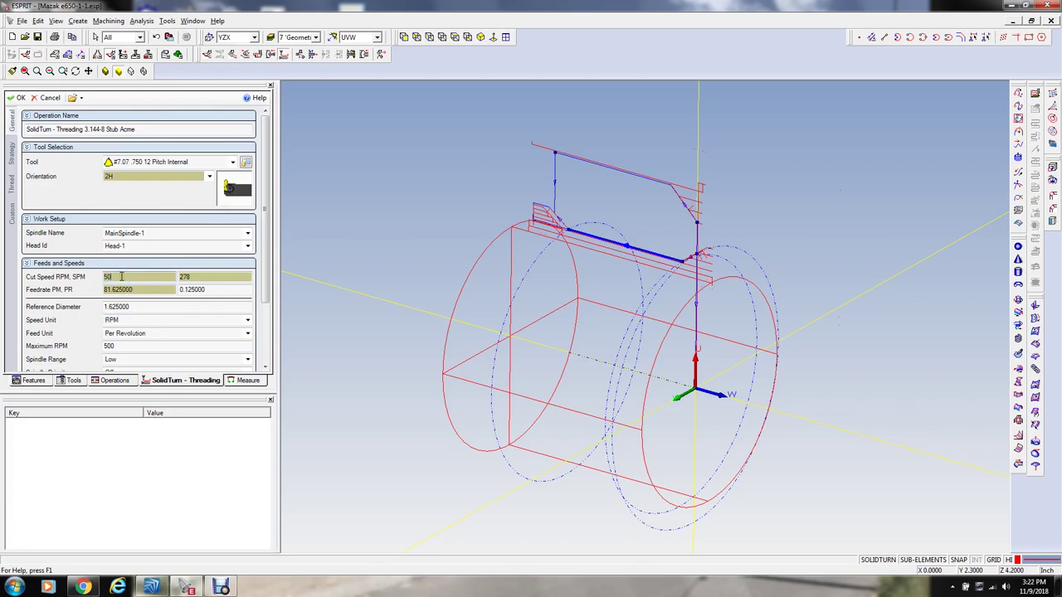
pyautogui.press('Tab')
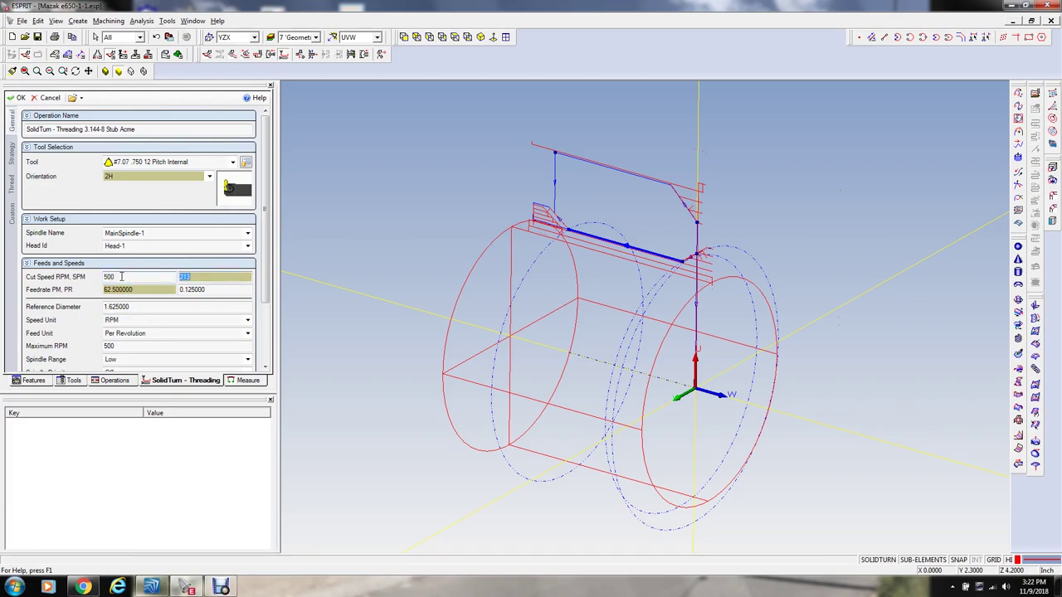
pyautogui.click(121, 277)
pyautogui.press('Tab')
pyautogui.press('Tab')
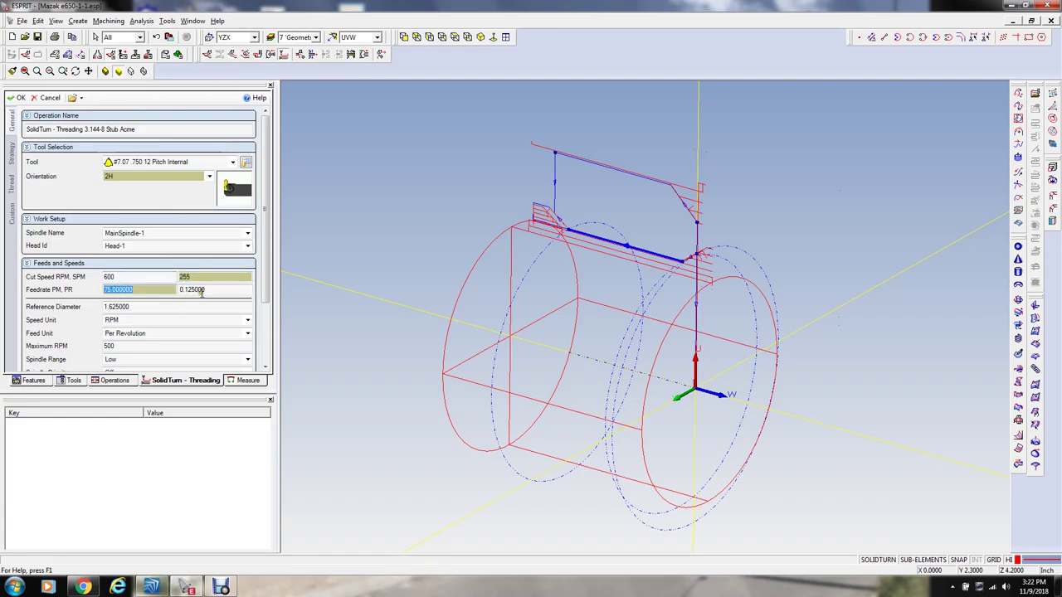
# Step: Set feed 0.083333 per rev (1/12), High spindle range and 1000 max RPM
pyautogui.press('Tab')
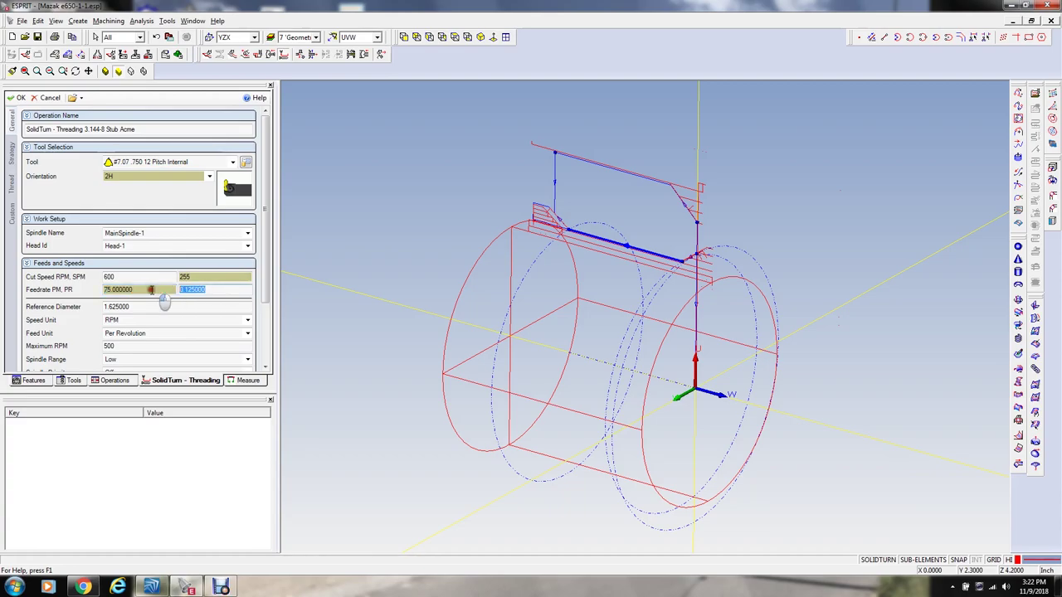
pyautogui.write('.')
pyautogui.write('1/12')
pyautogui.press('Tab')
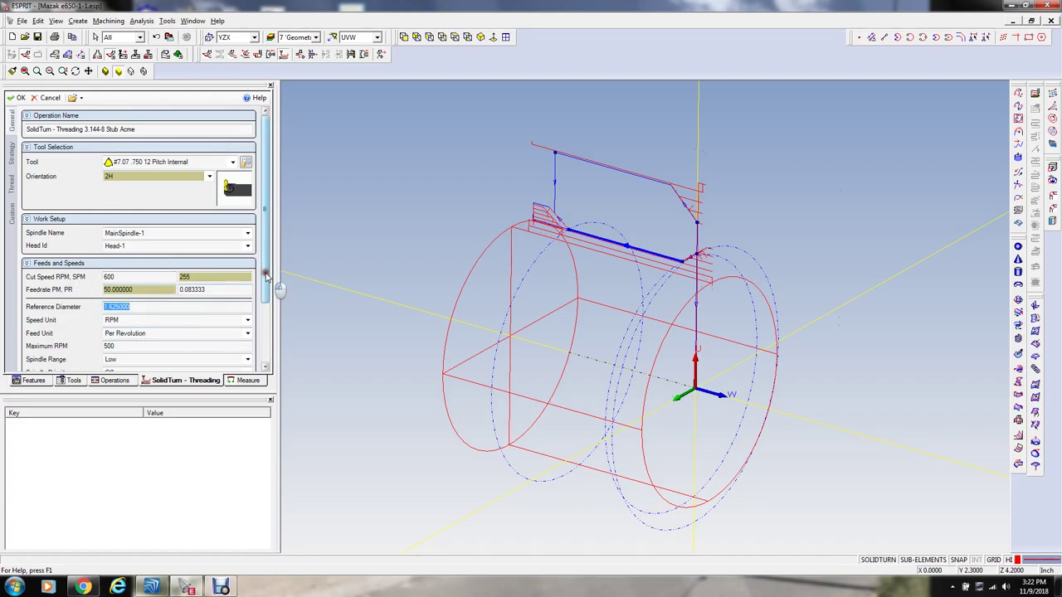
pyautogui.moveTo(268, 275); pyautogui.dragTo(268, 340)
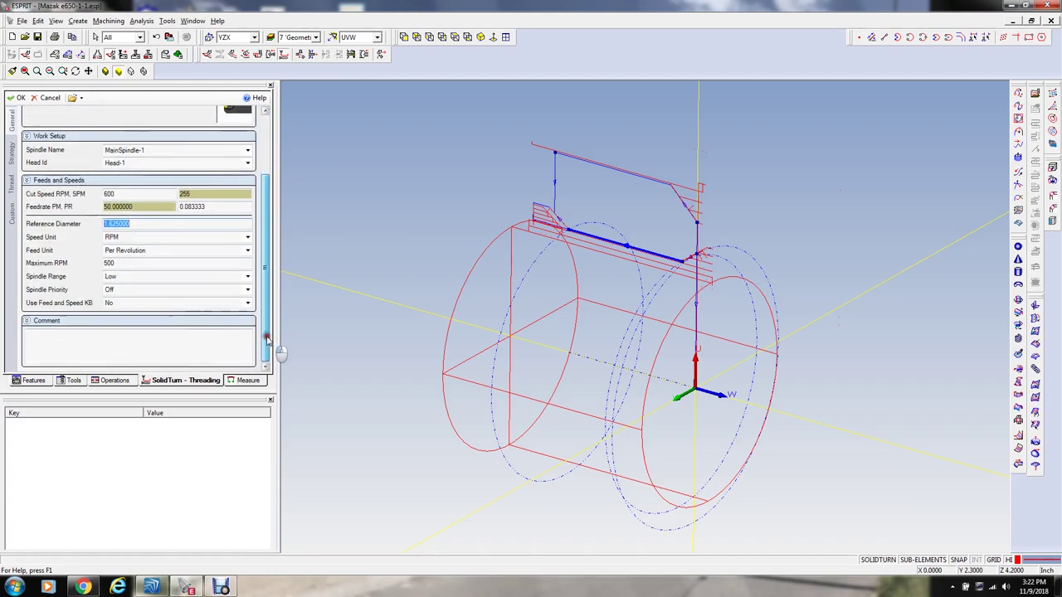
pyautogui.click(129, 278)
pyautogui.click(129, 311)
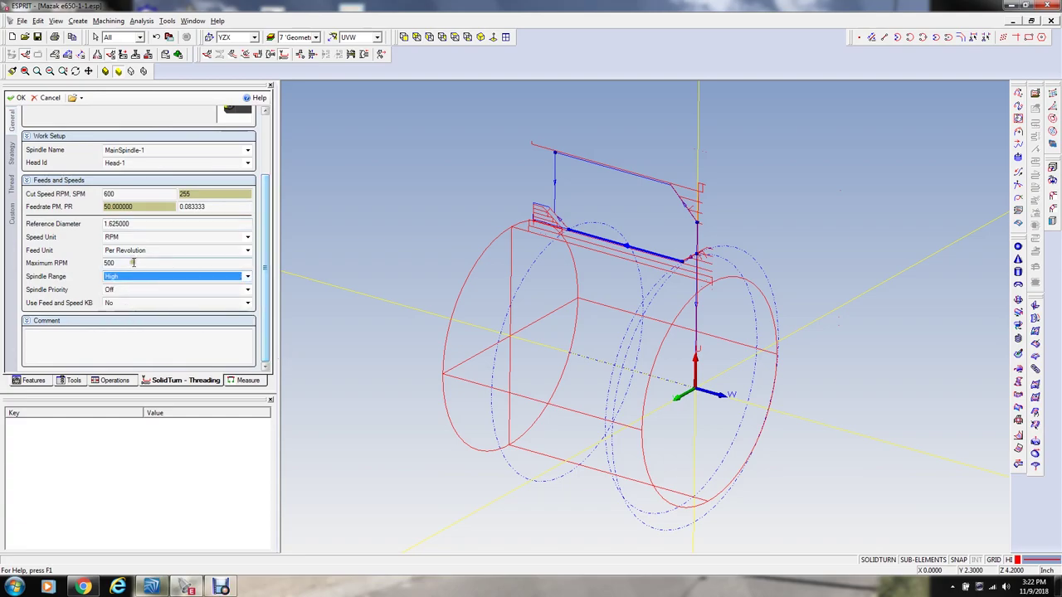
pyautogui.click(70, 258)
pyautogui.write('1000')
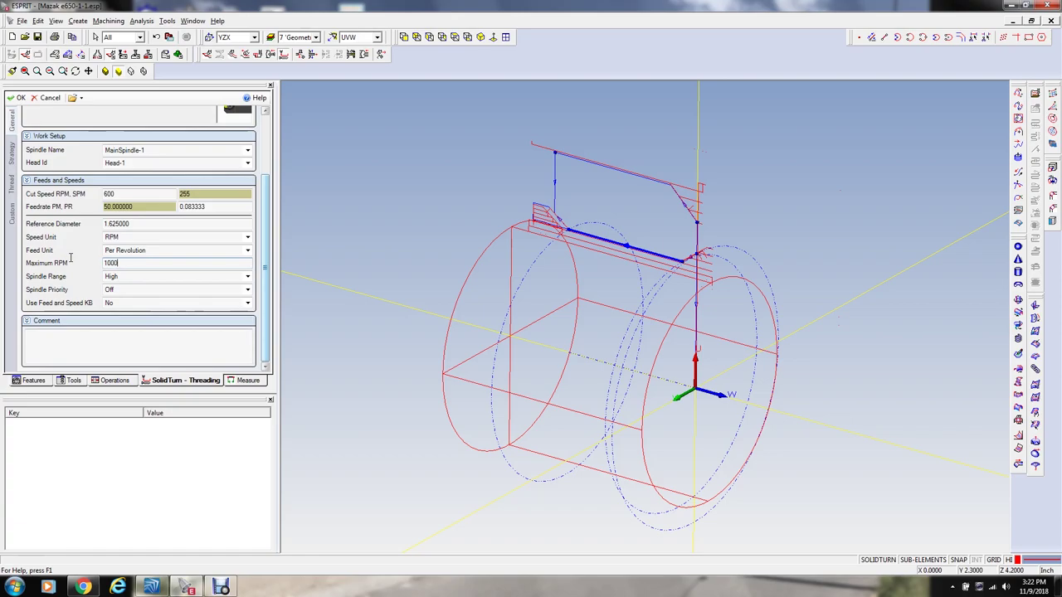
pyautogui.press('Tab')
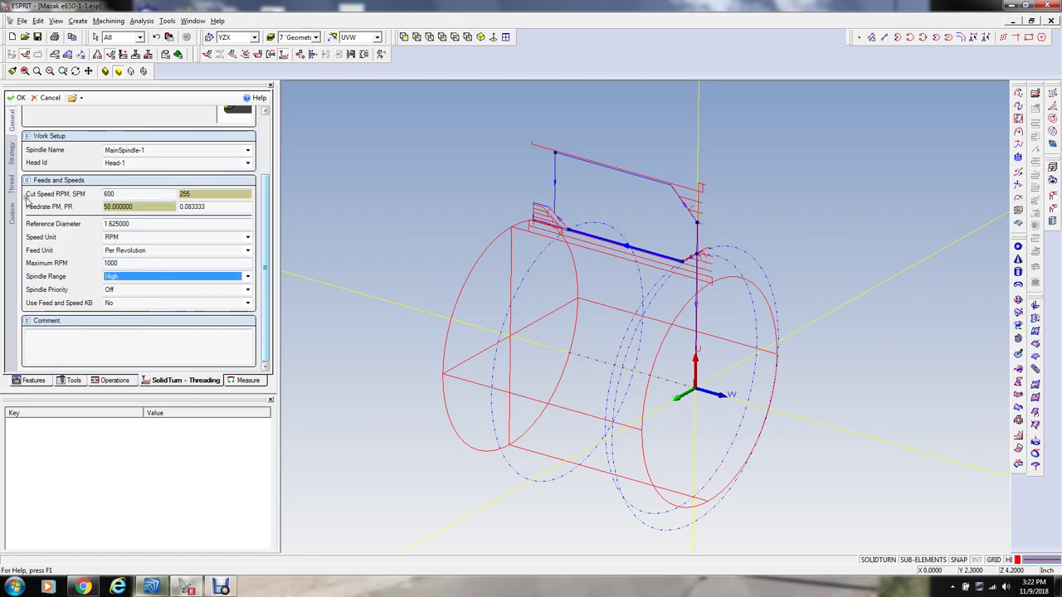
pyautogui.click(11, 149)
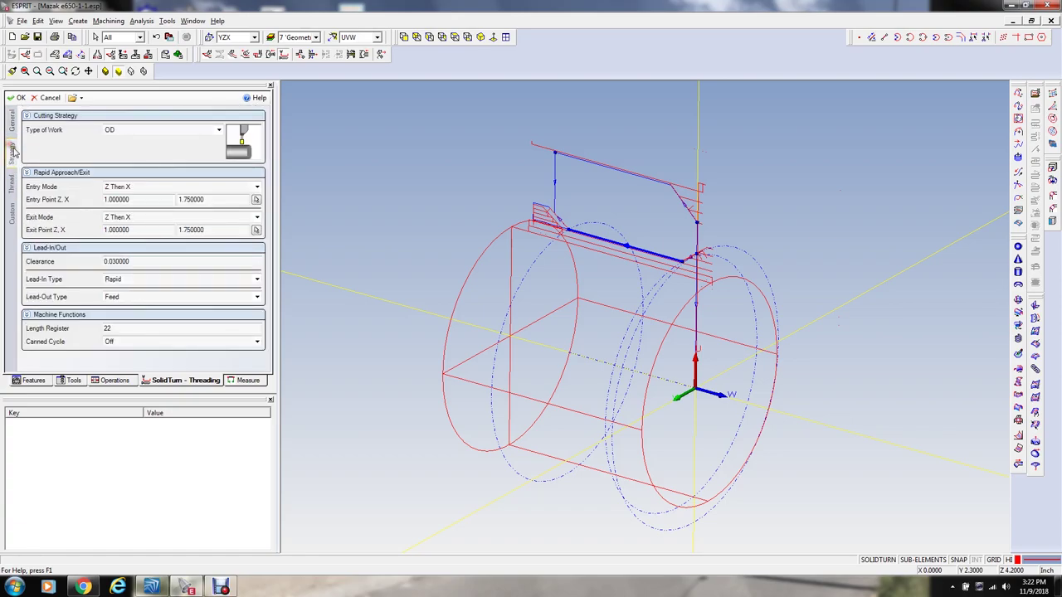
# Step: Switch the threading strategy to ID work with entry and exit point X at 0.7
pyautogui.click(139, 134)
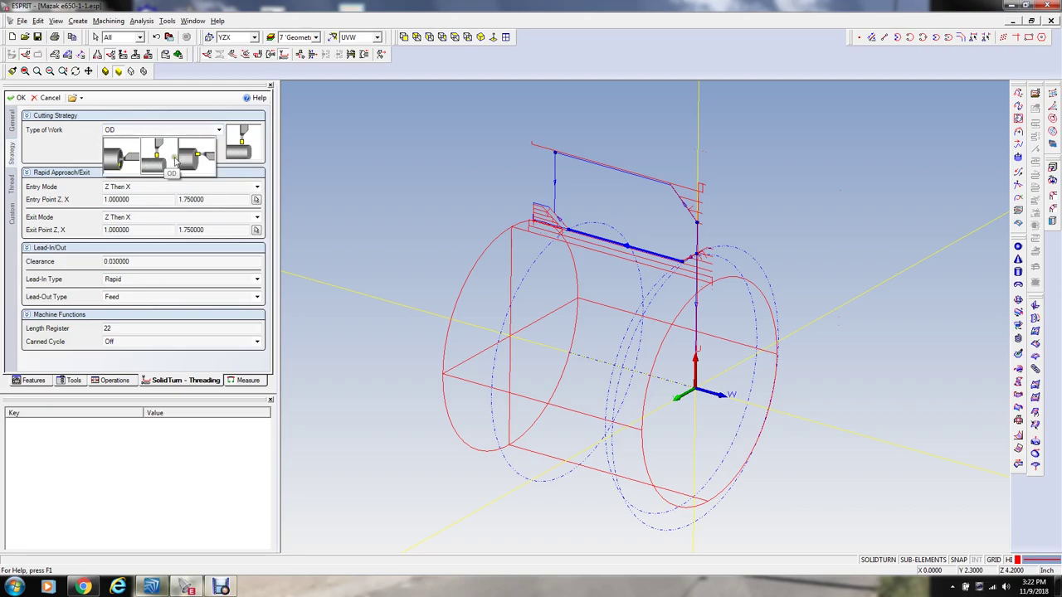
pyautogui.click(120, 162)
pyautogui.moveTo(215, 200); pyautogui.dragTo(168, 199)
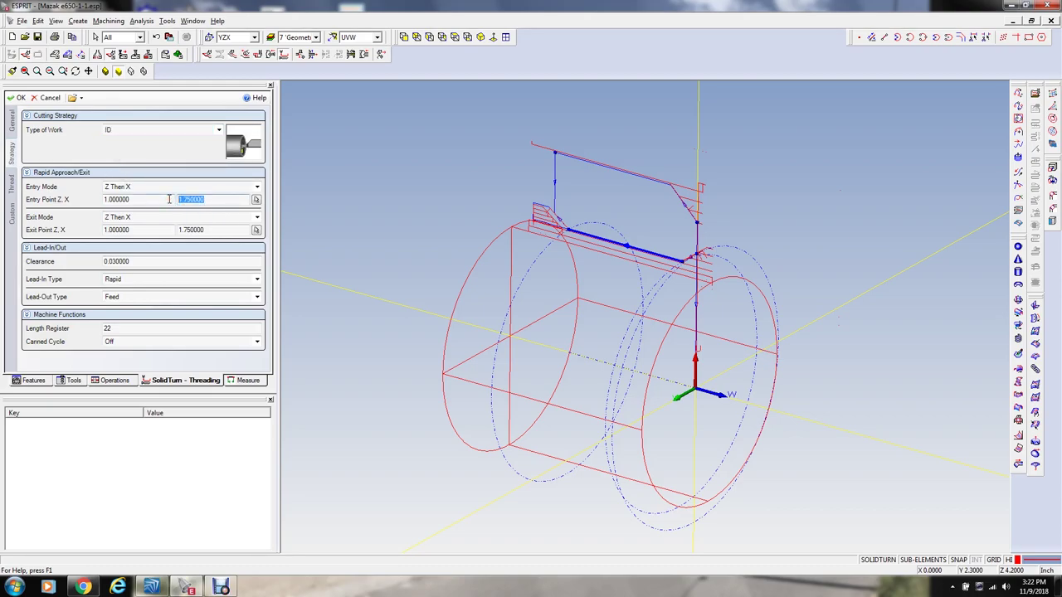
pyautogui.press('BackSpace')
pyautogui.press('Tab')
pyautogui.press('Tab')
pyautogui.press('Tab')
pyautogui.write('.7')
pyautogui.press('Tab')
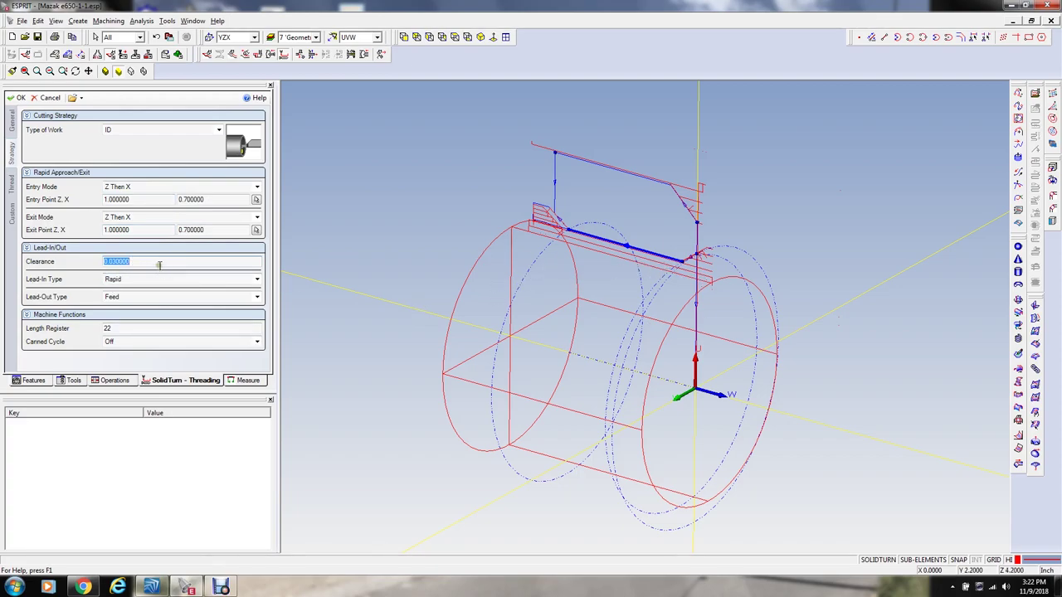
# Step: Enter thread lead 0.083333, depth 0.045, major diameter 1.625 and minor diameter 1.544
pyautogui.click(13, 185)
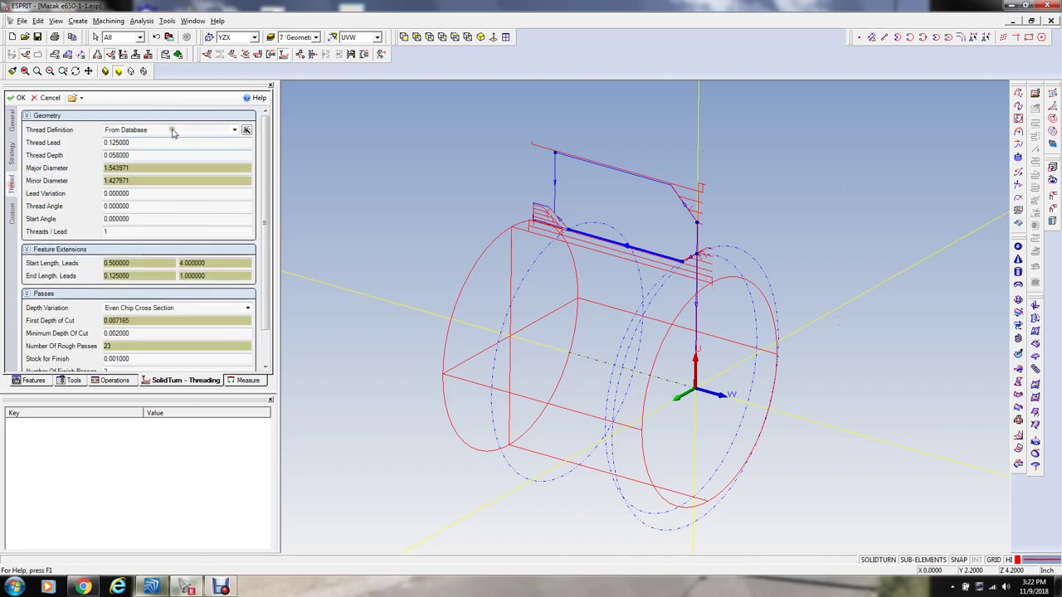
pyautogui.doubleClick(142, 146)
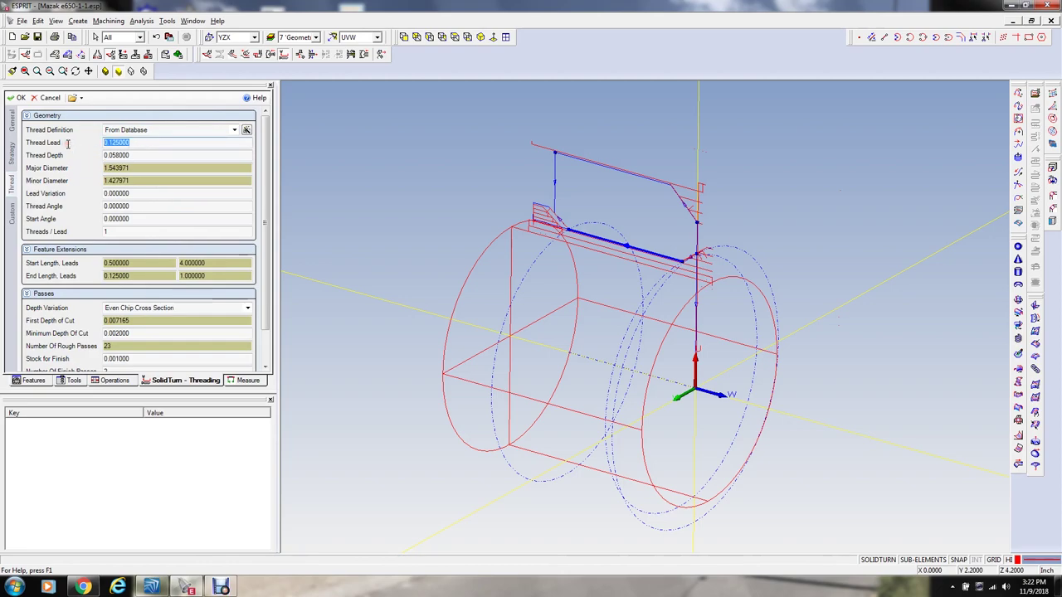
pyautogui.write('=1/12')
pyautogui.press('Tab')
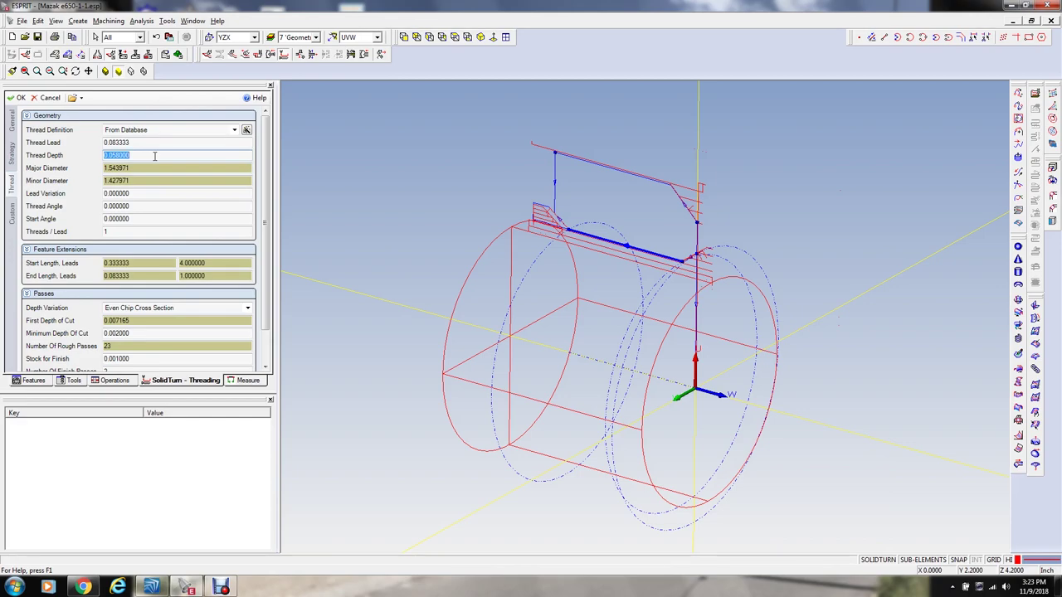
pyautogui.write('.045')
pyautogui.press('Tab')
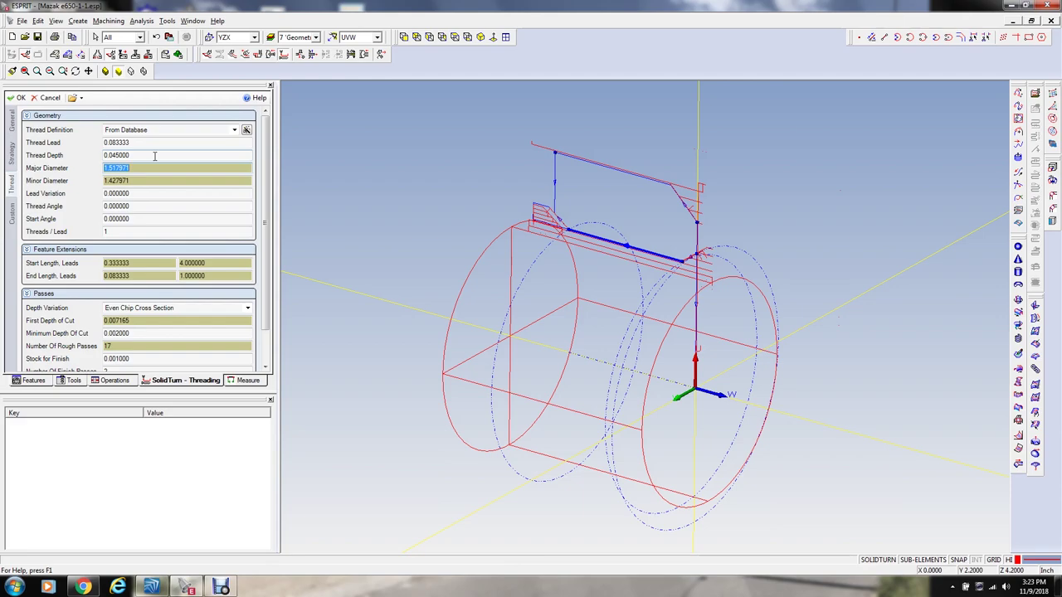
pyautogui.write('1.625')
pyautogui.press('Tab')
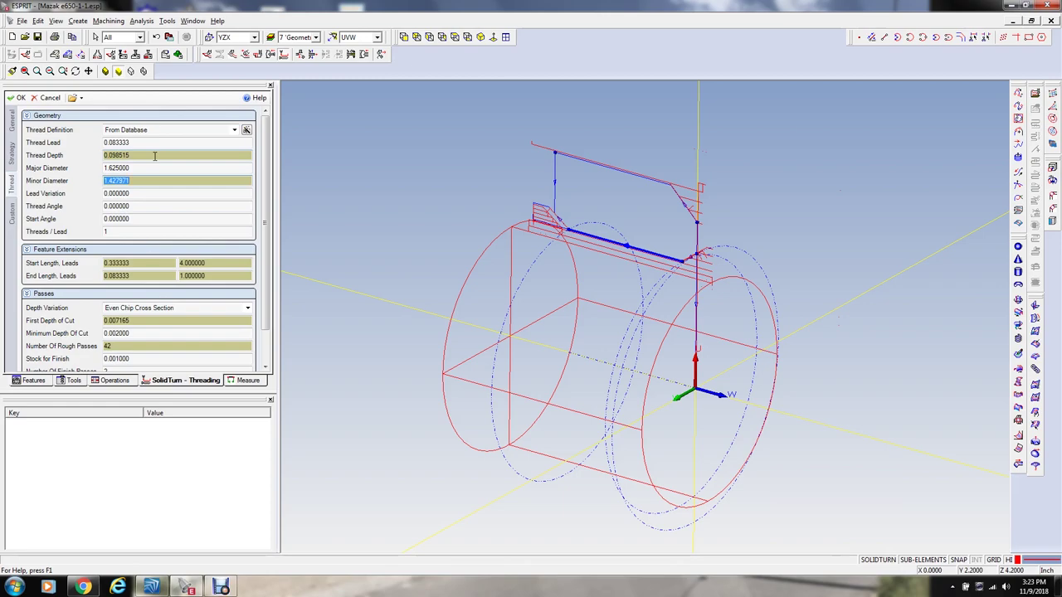
pyautogui.write('1.544')
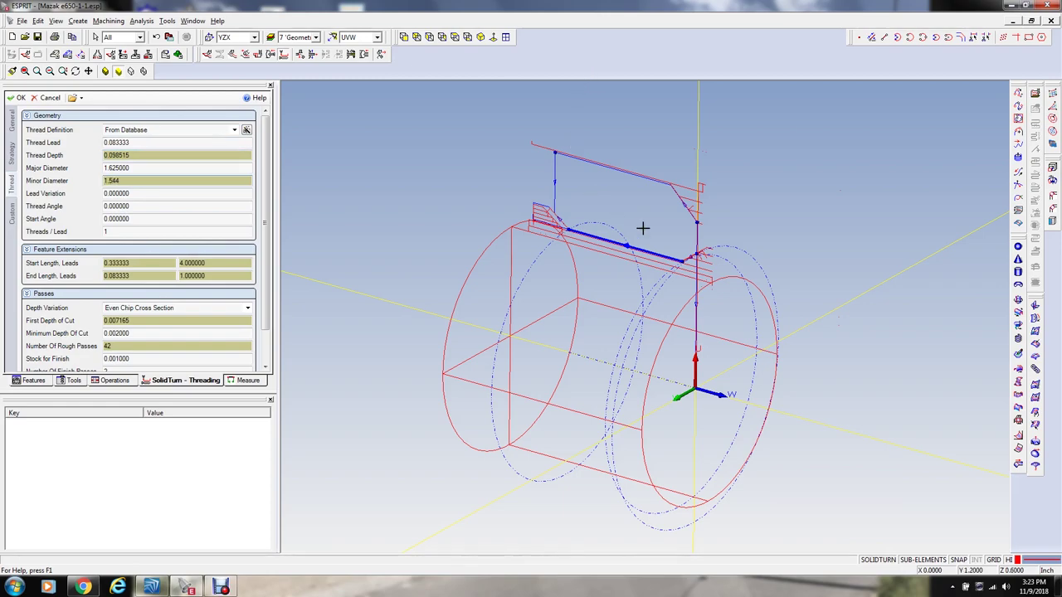
pyautogui.press('Tab')
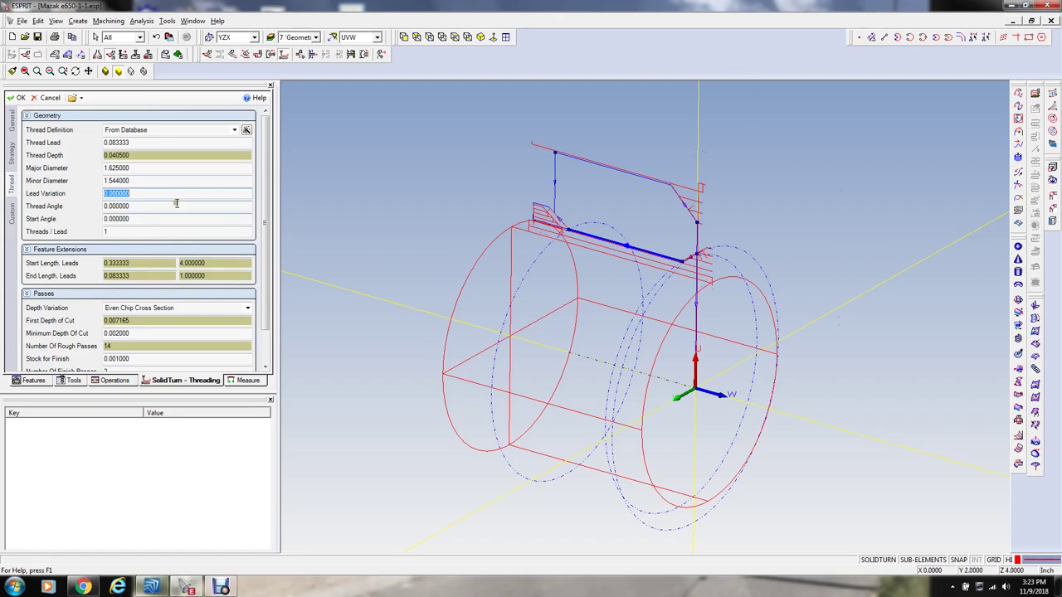
# Step: Review the recalculated thread depth, major diameter and threads per lead values
pyautogui.click(87, 158)
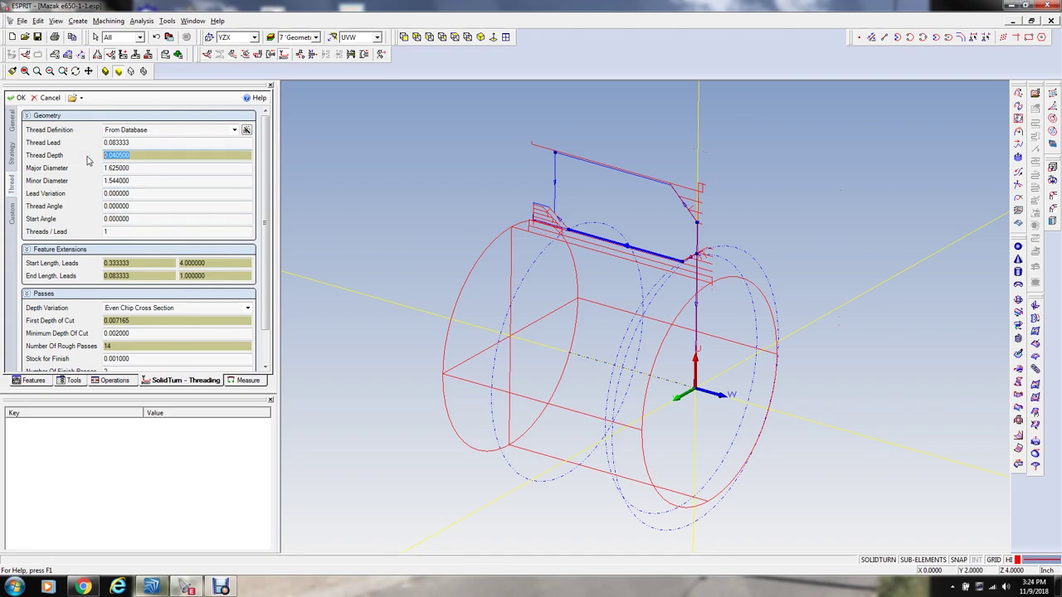
pyautogui.click(147, 169)
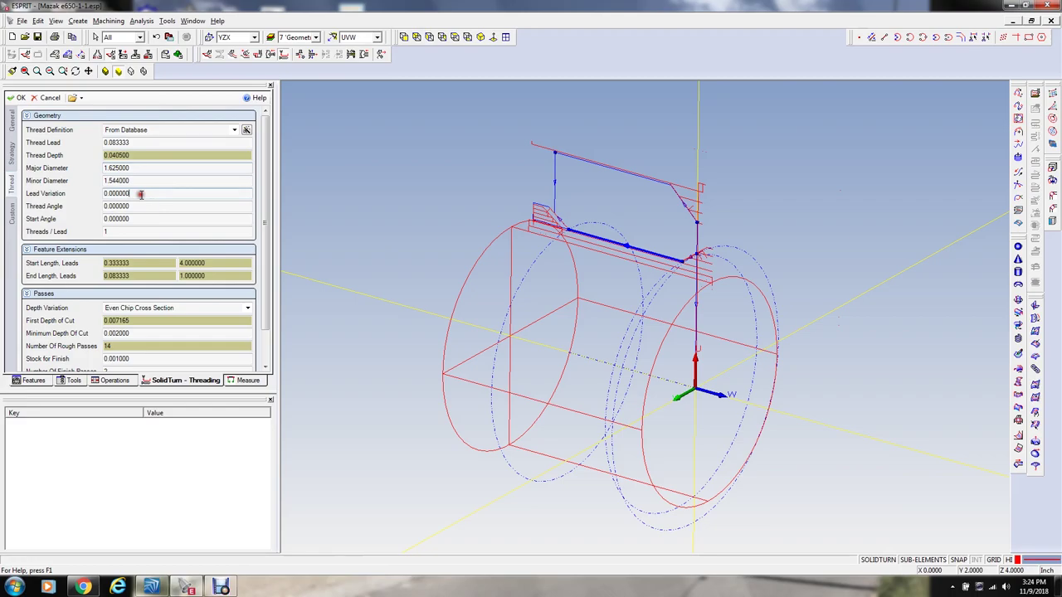
pyautogui.click(124, 231)
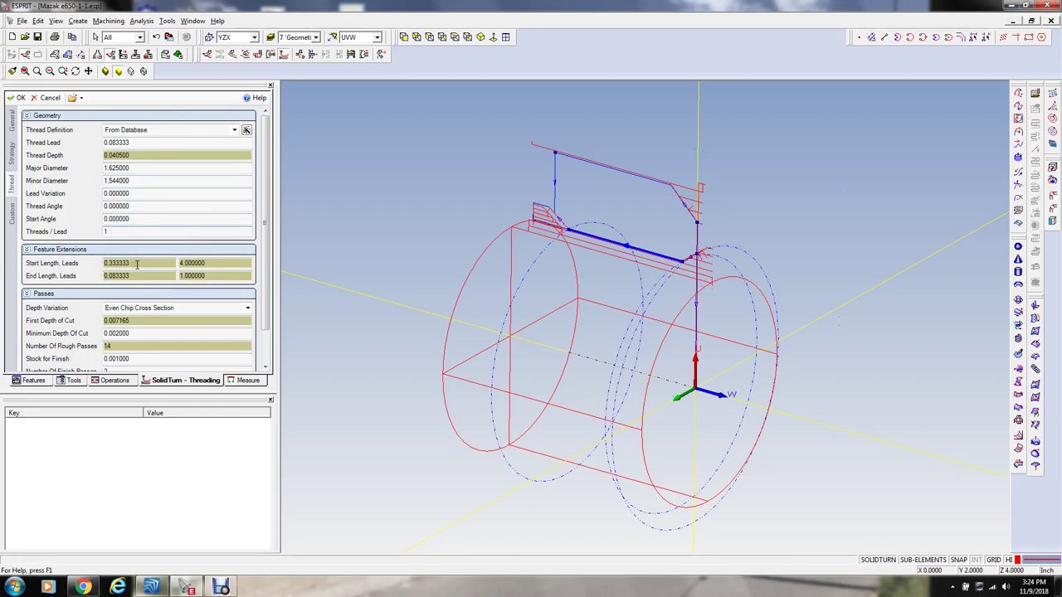
# Step: Keep Even Chip Cross Section, set first depth of cut to 0.010, and apply the threading settings
pyautogui.scroll(-1, 137, 264)
pyautogui.click(163, 269)
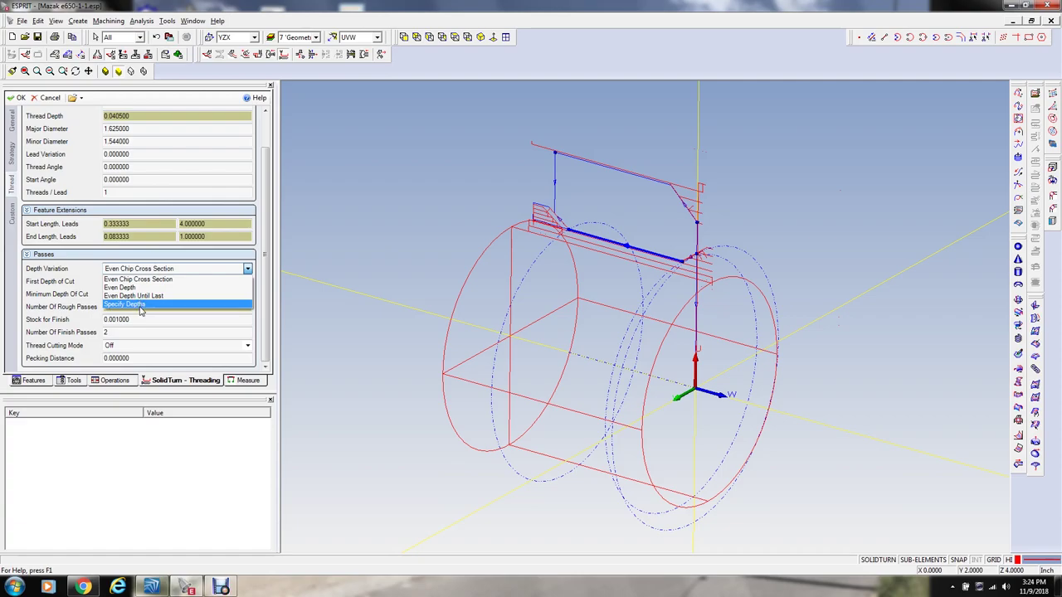
pyautogui.click(159, 281)
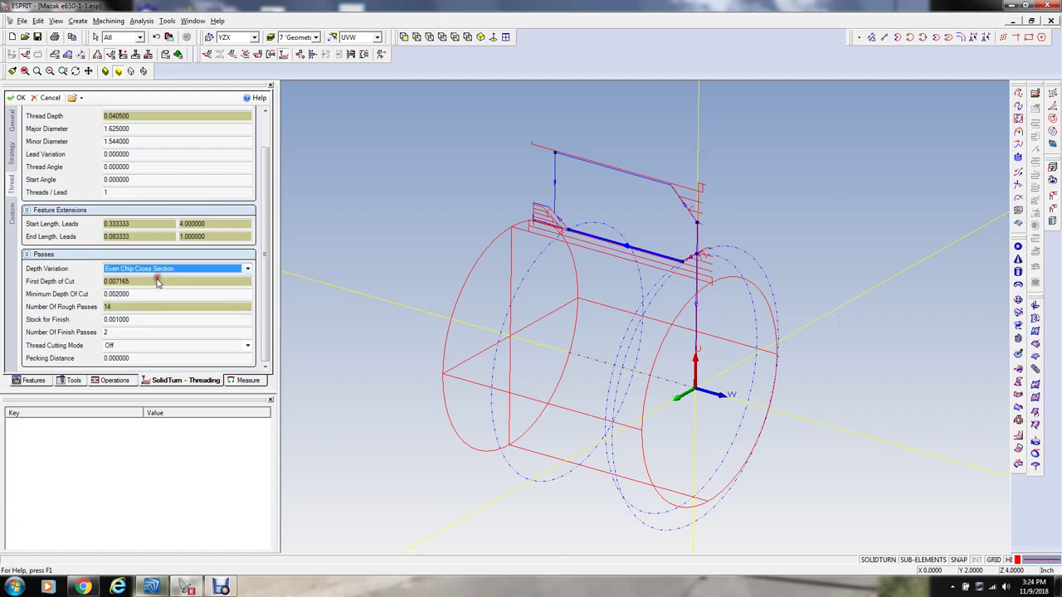
pyautogui.click(146, 282)
pyautogui.write('01')
pyautogui.press('Tab')
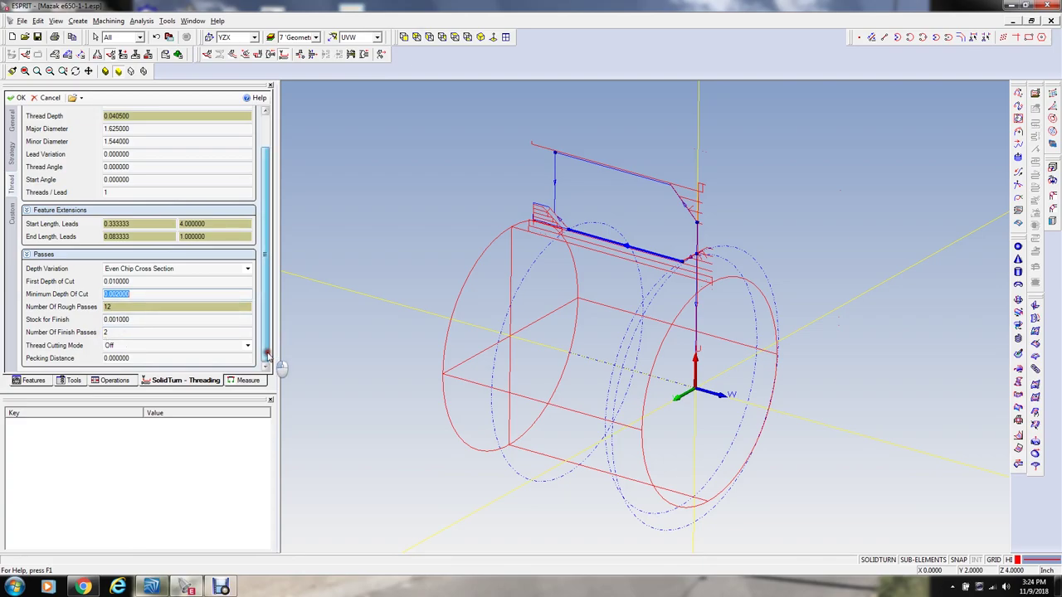
pyautogui.press('Return')
pyautogui.scroll(1, 647, 243)
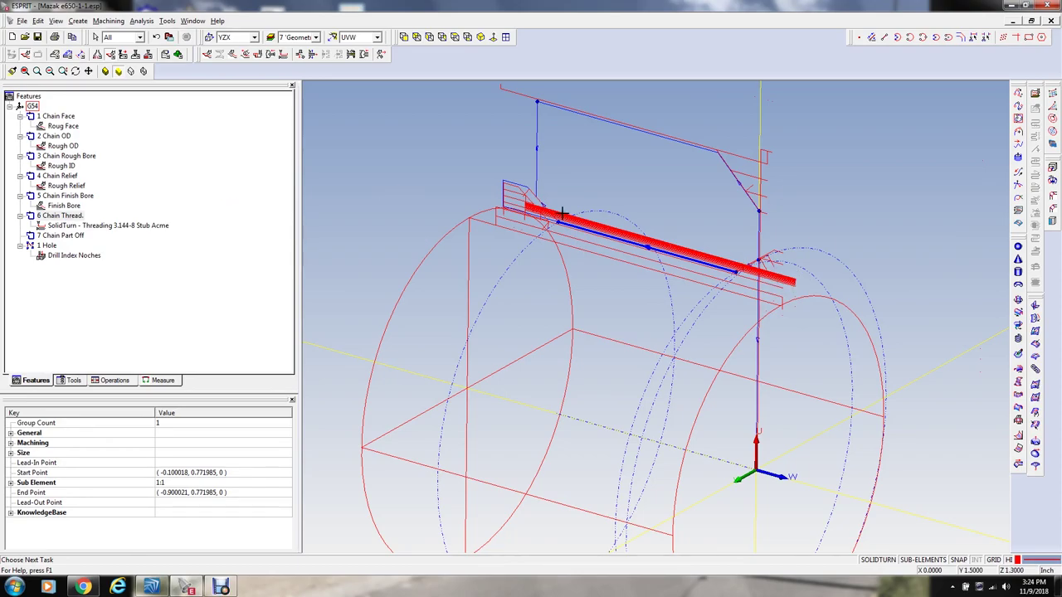
# Step: Reopen the threading operation and extend its end by 2 leads and its start by 5 leads
pyautogui.doubleClick(142, 225)
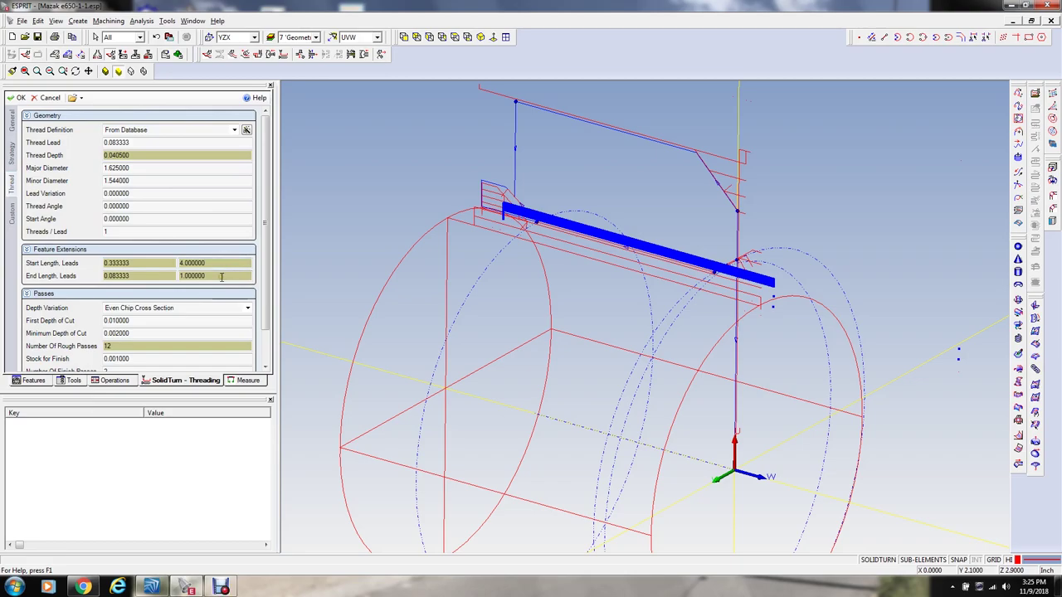
pyautogui.doubleClick(222, 276)
pyautogui.press('Tab')
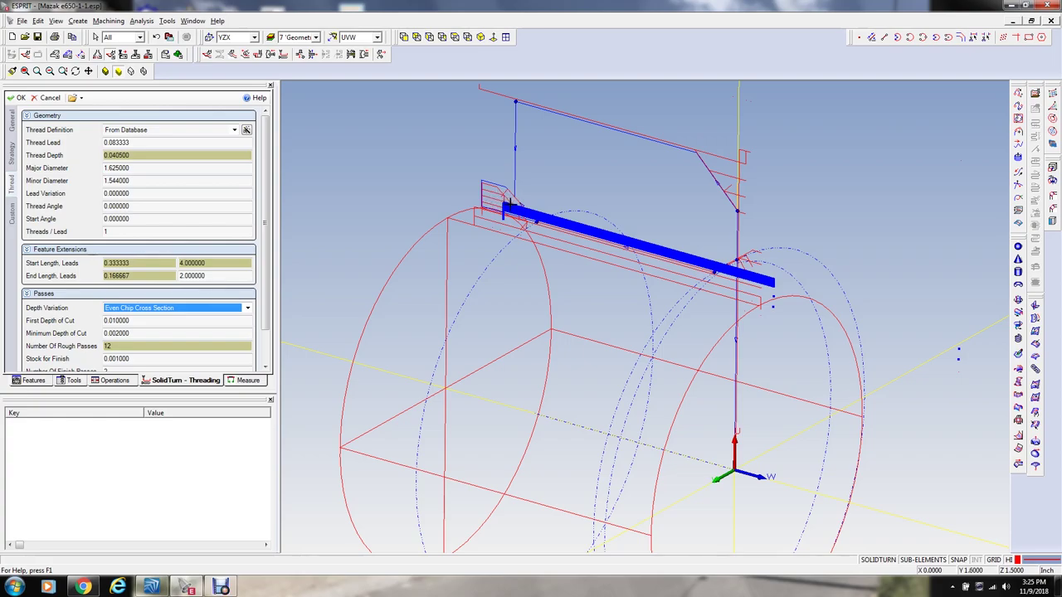
pyautogui.click(214, 262)
pyautogui.write('5')
pyautogui.press('Return')
# Step: Save the 1.625 - 12 ID Thread operation and play its machining simulation
pyautogui.click(25, 99)
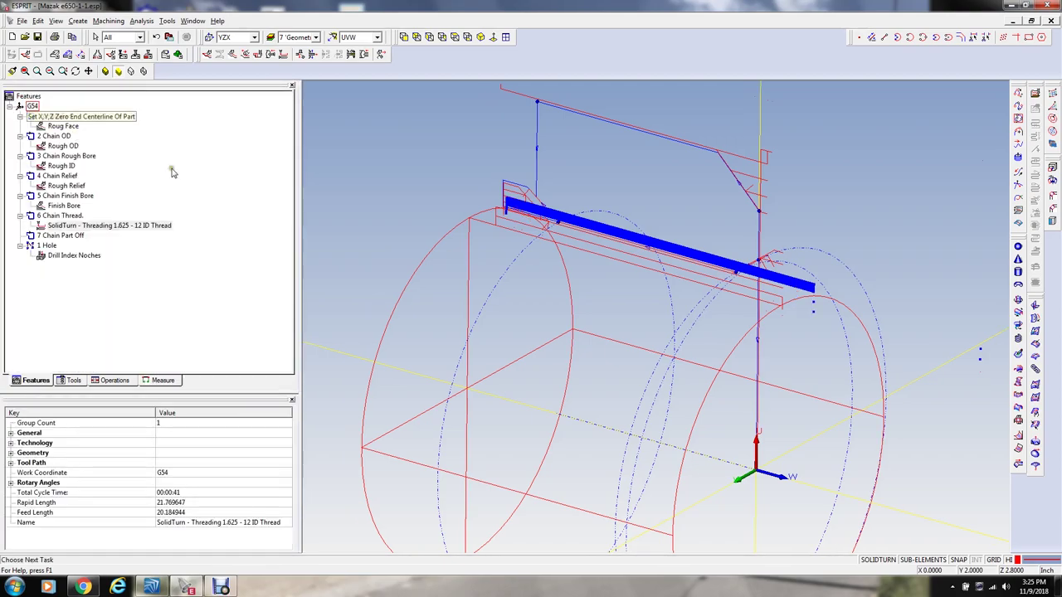
pyautogui.scroll(5, 504, 190)
pyautogui.scroll(-5, 504, 190)
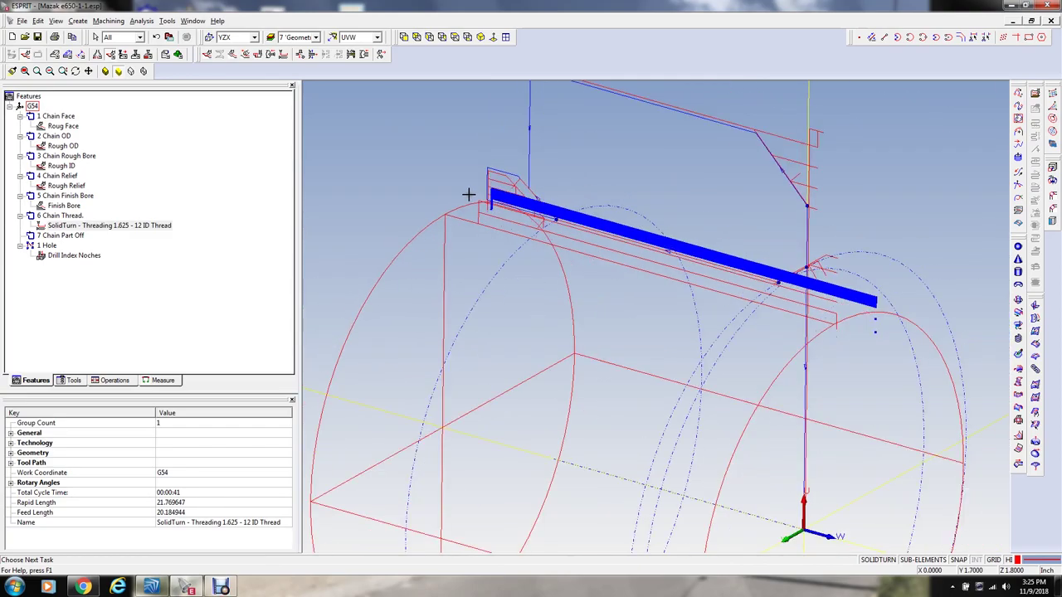
pyautogui.click(177, 54)
pyautogui.click(257, 54)
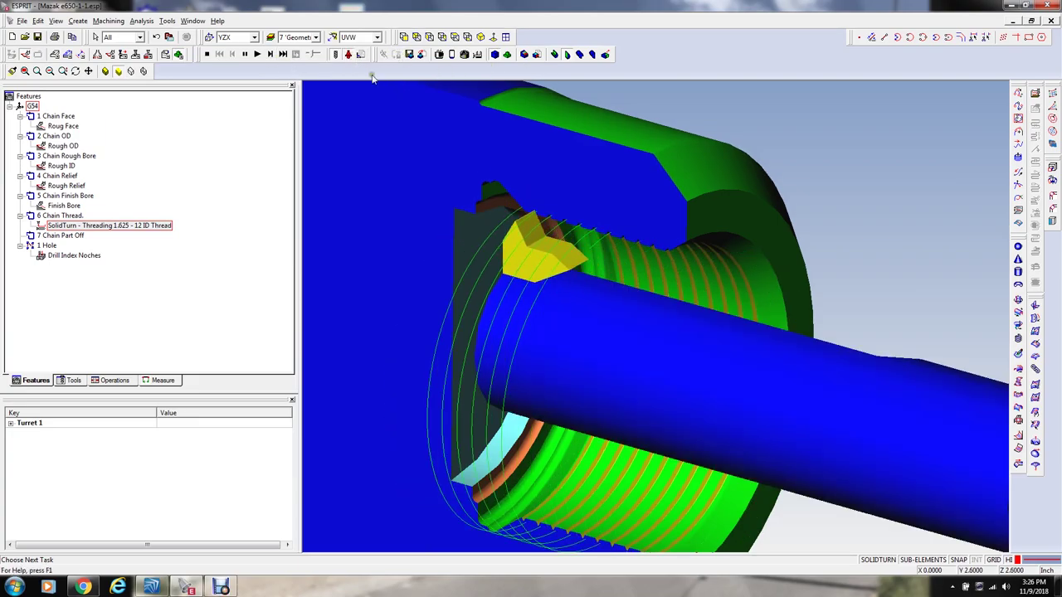
pyautogui.moveTo(581, 208); pyautogui.dragTo(638, 214, button='middle')
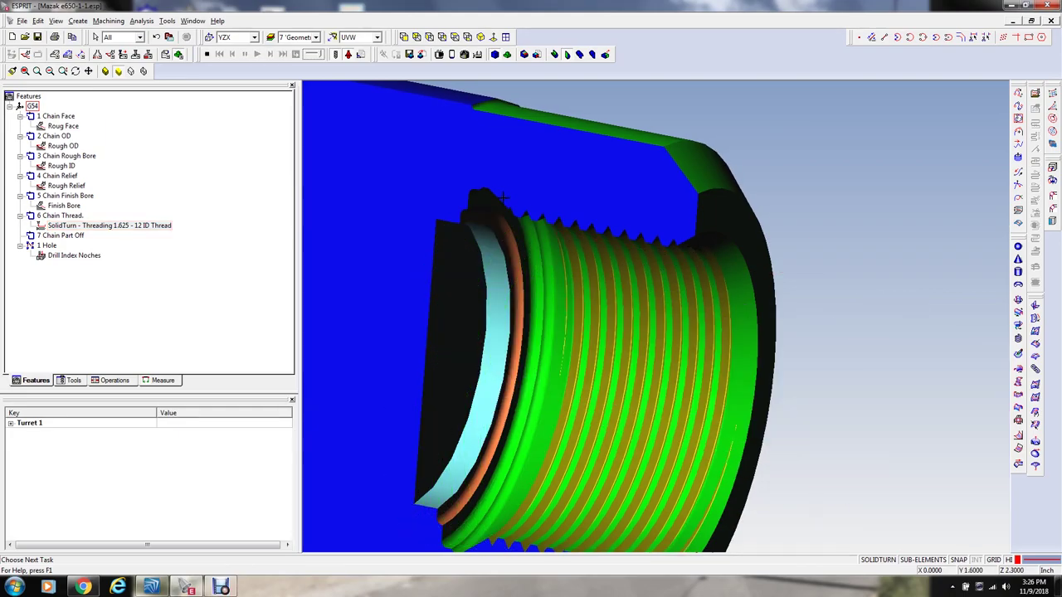
pyautogui.moveTo(744, 203); pyautogui.dragTo(720, 248, button='middle')
pyautogui.moveTo(715, 300); pyautogui.dragTo(702, 323, button='middle')
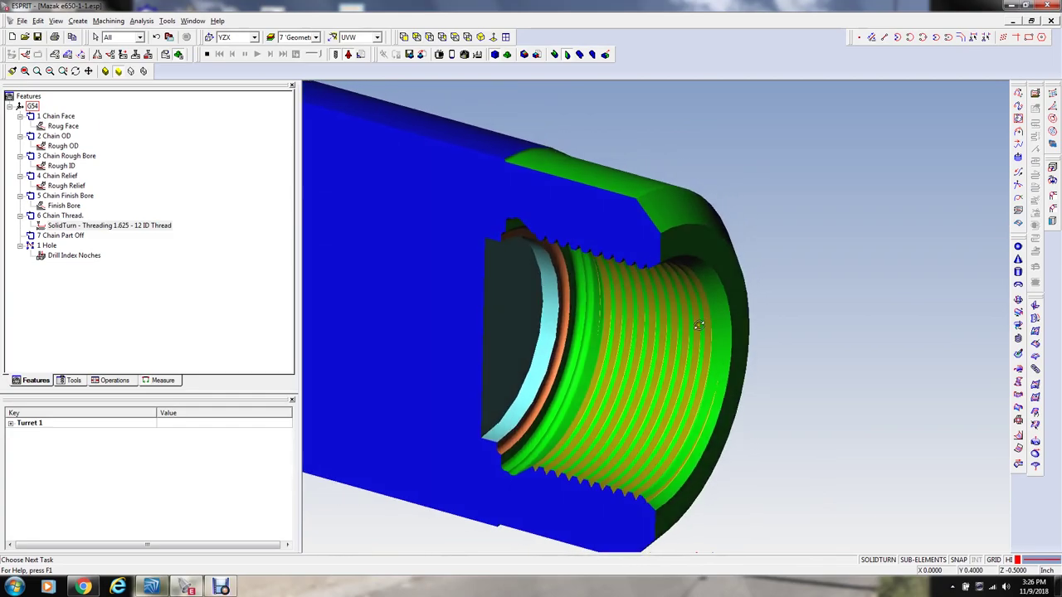
pyautogui.click(207, 54)
# Step: Clear the toolpath selection and turn the Part Model layer back on
pyautogui.click(418, 149)
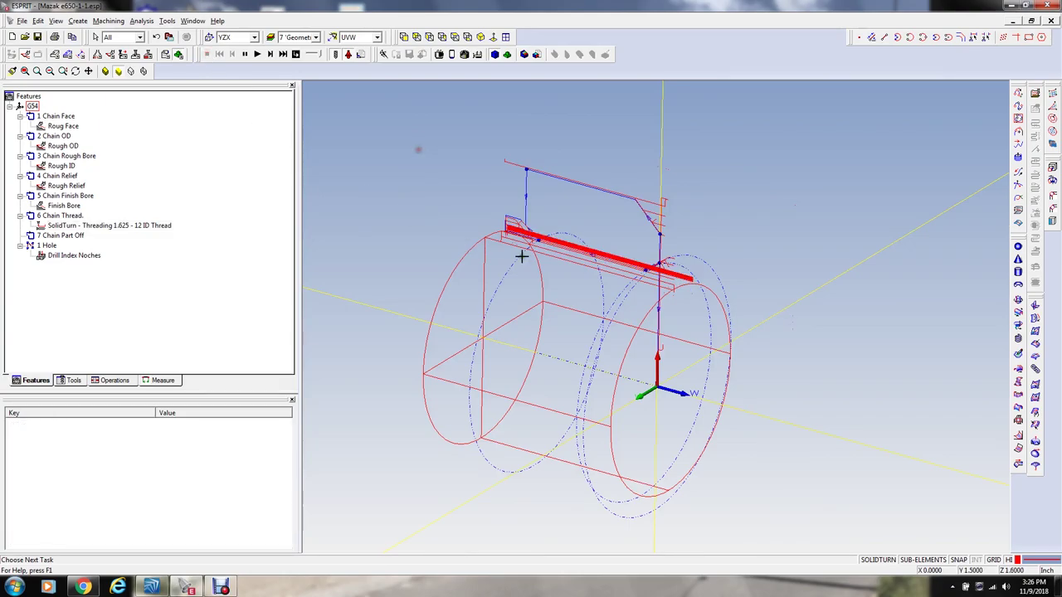
pyautogui.scroll(2, 532, 236)
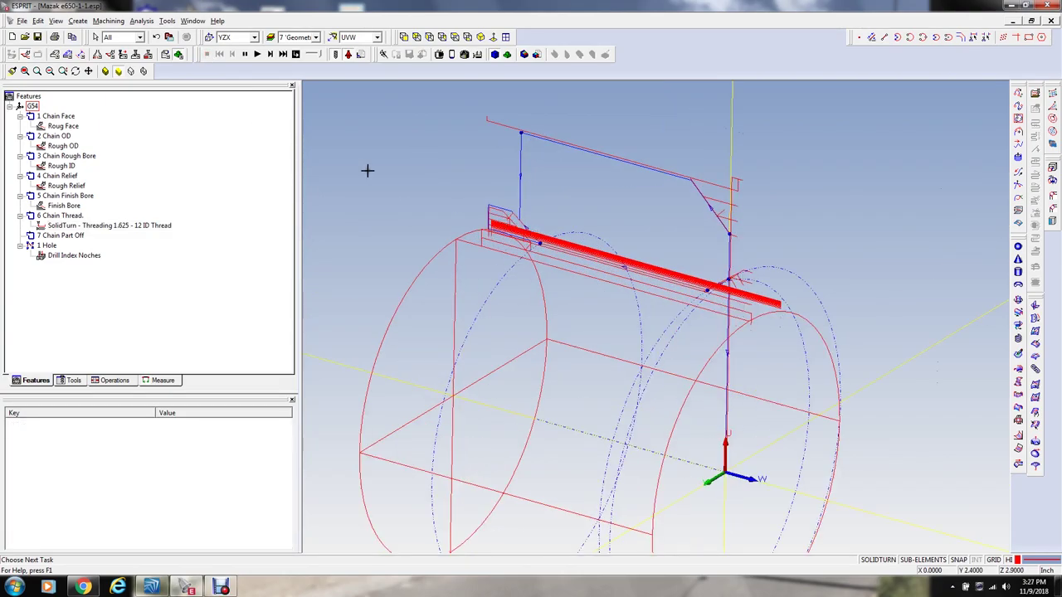
pyautogui.scroll(-2, 559, 302)
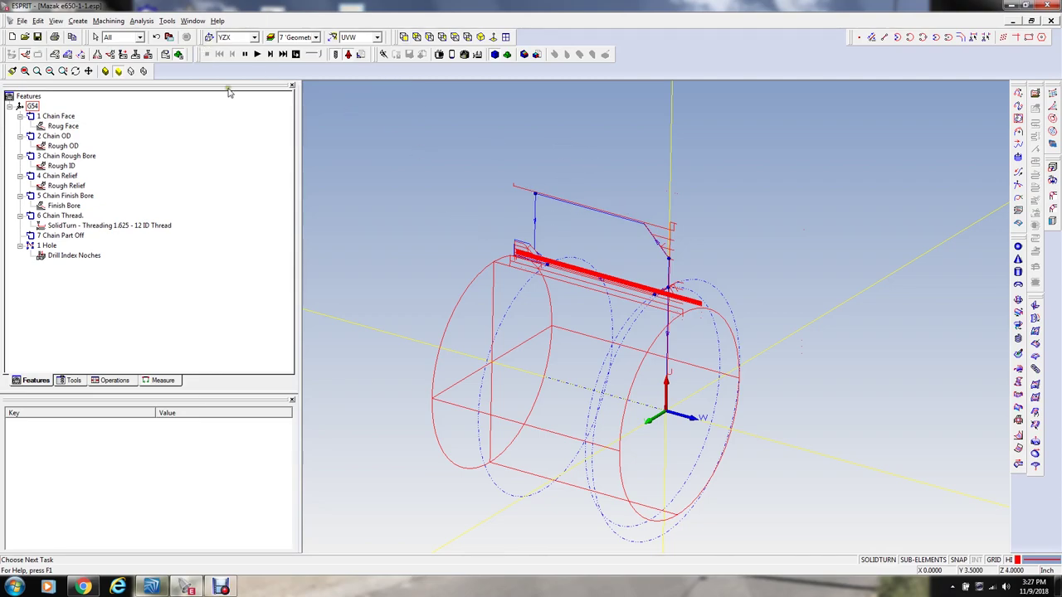
pyautogui.click(271, 38)
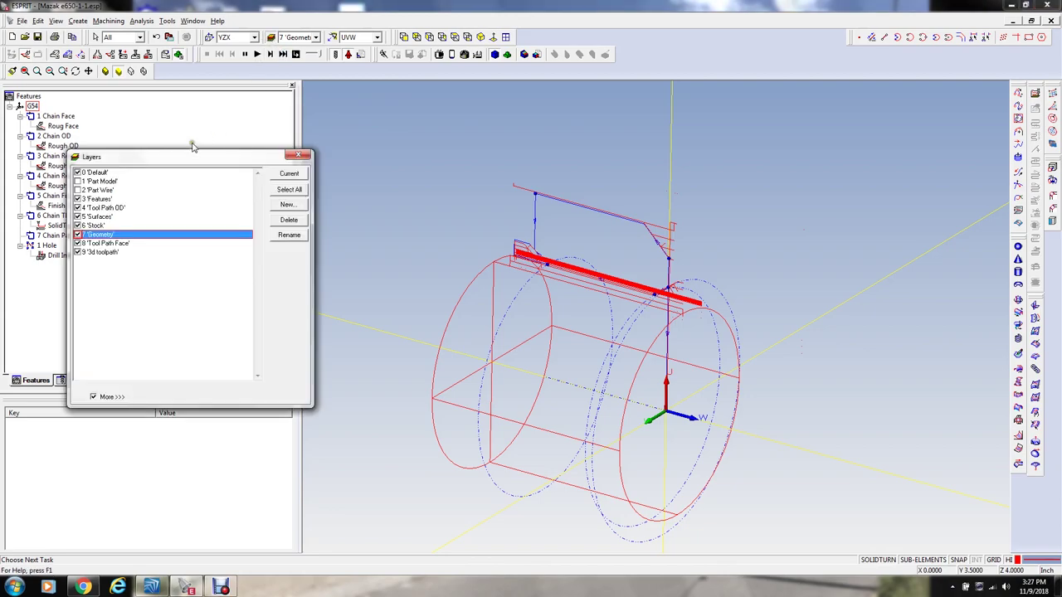
pyautogui.click(77, 181)
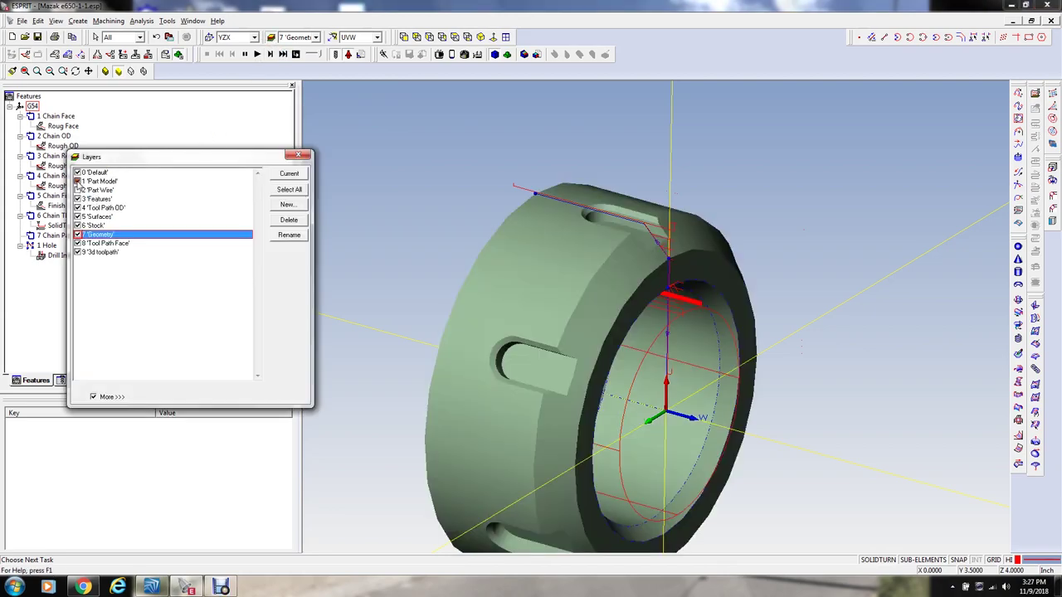
pyautogui.click(299, 155)
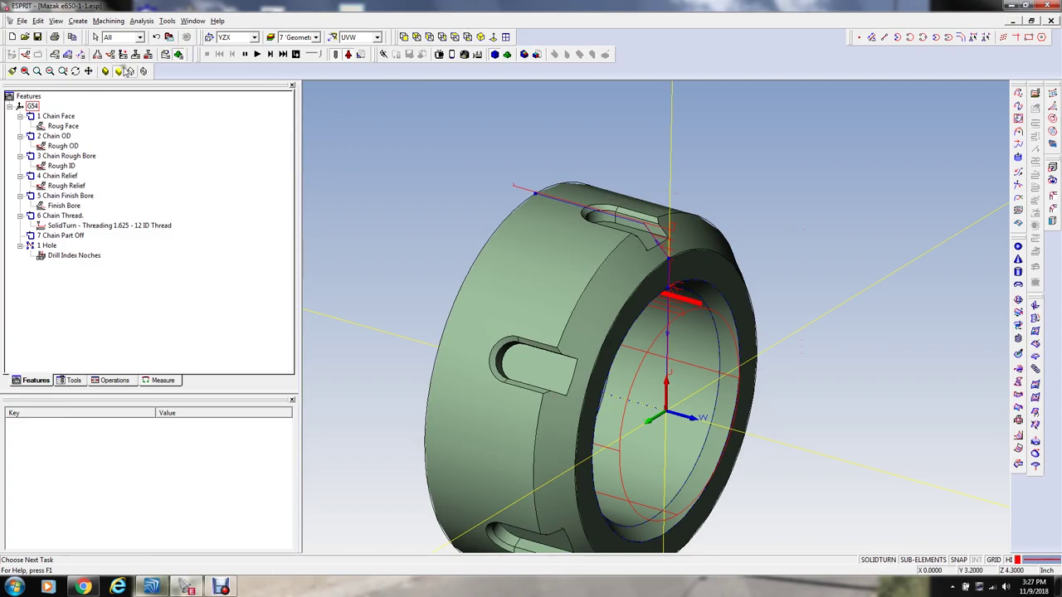
# Step: Tilt and zoom the view to show the ring's top with its index notches
pyautogui.moveTo(488, 188); pyautogui.dragTo(472, 206, button='middle')
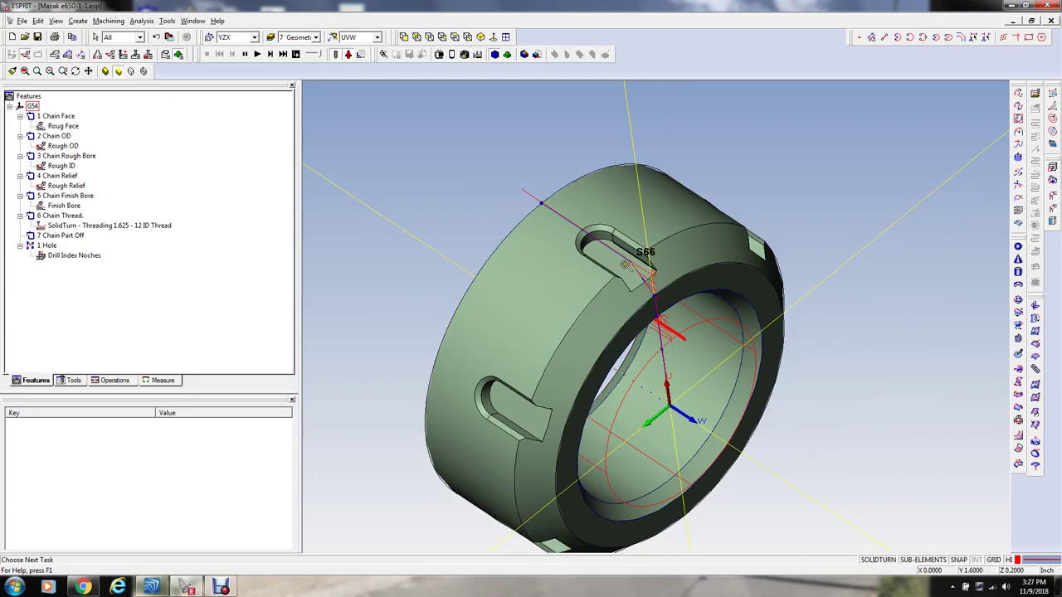
pyautogui.scroll(4, 628, 249)
pyautogui.scroll(2, 690, 171)
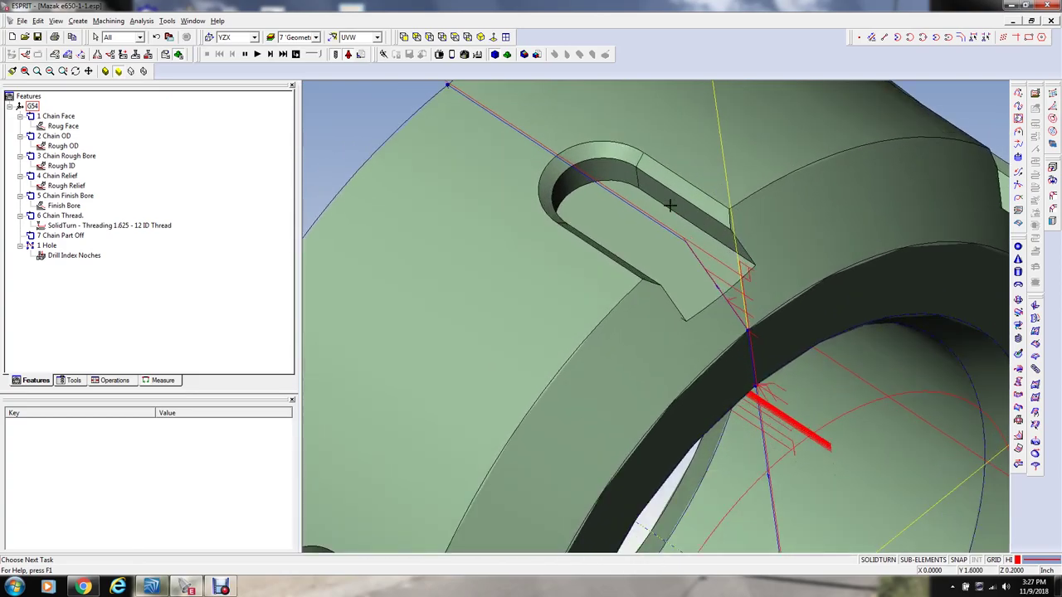
pyautogui.scroll(-1, 690, 235)
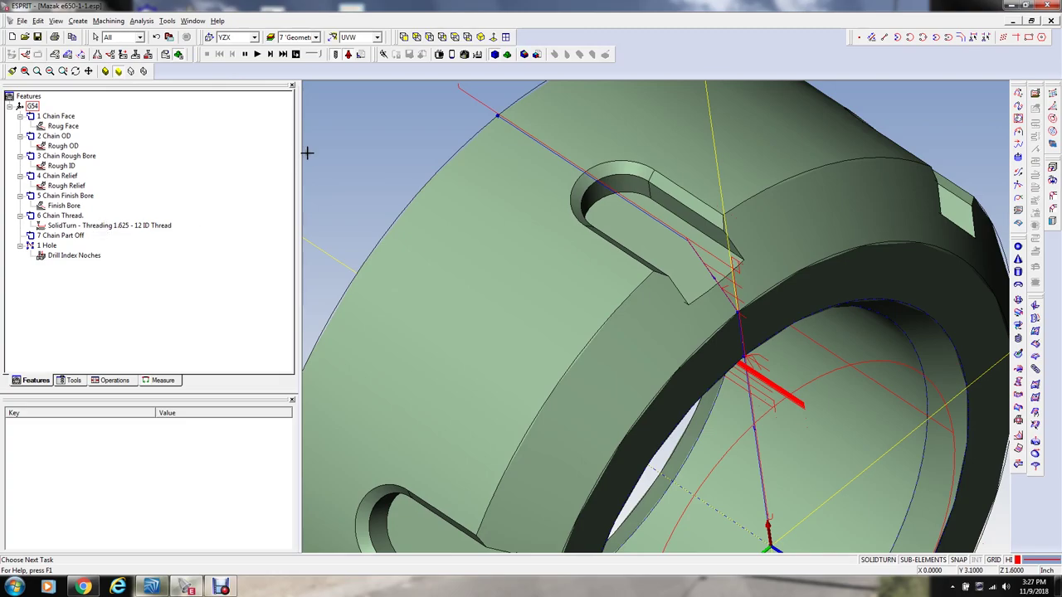
pyautogui.scroll(-3, 517, 235)
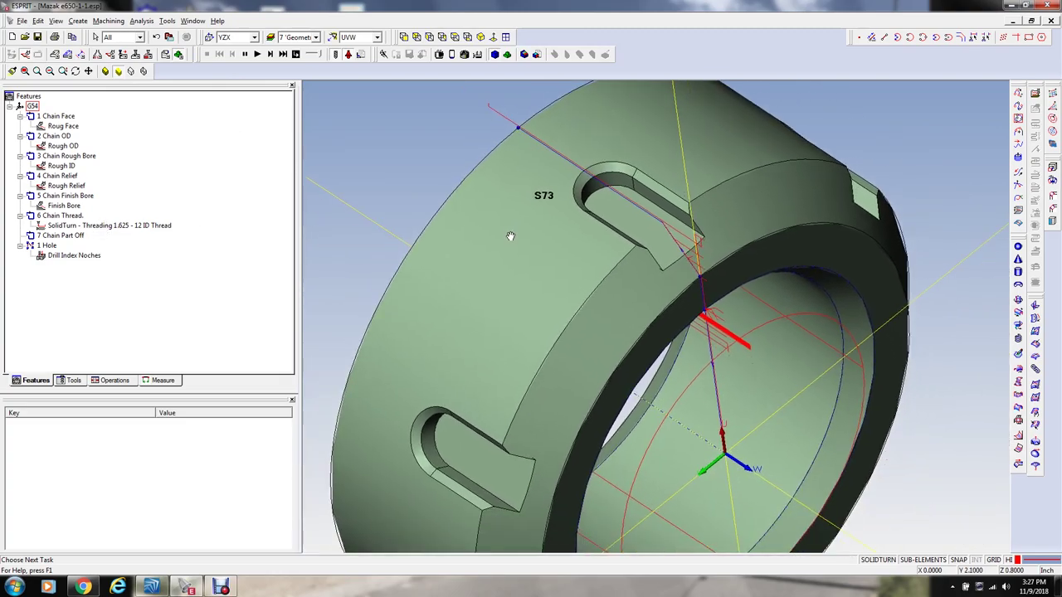
# Step: Make ZXY the working plane, reorient the part, and start a new chain feature
pyautogui.click(209, 36)
pyautogui.click(118, 119)
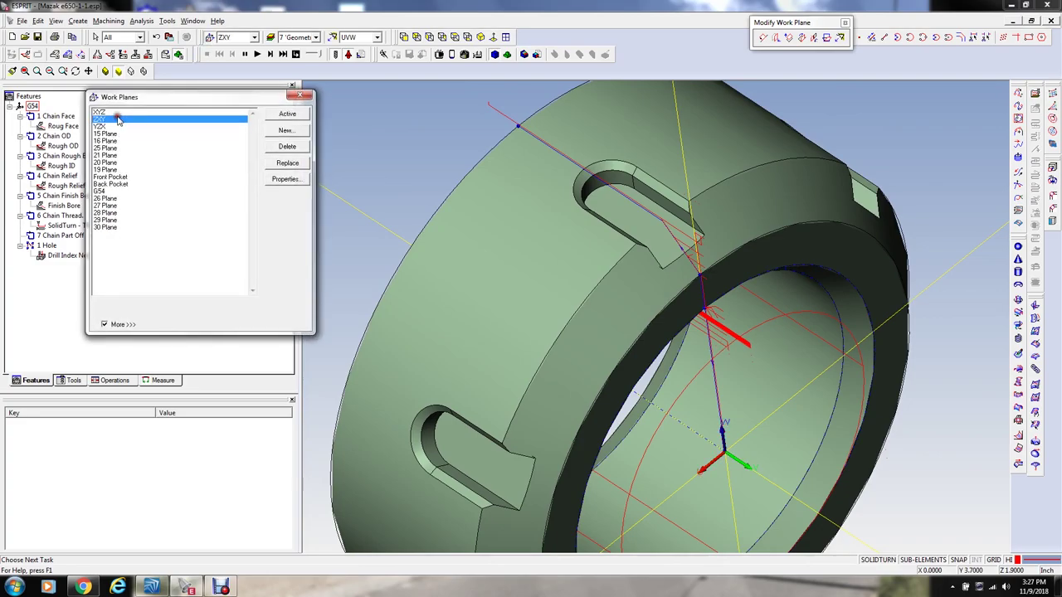
pyautogui.click(300, 97)
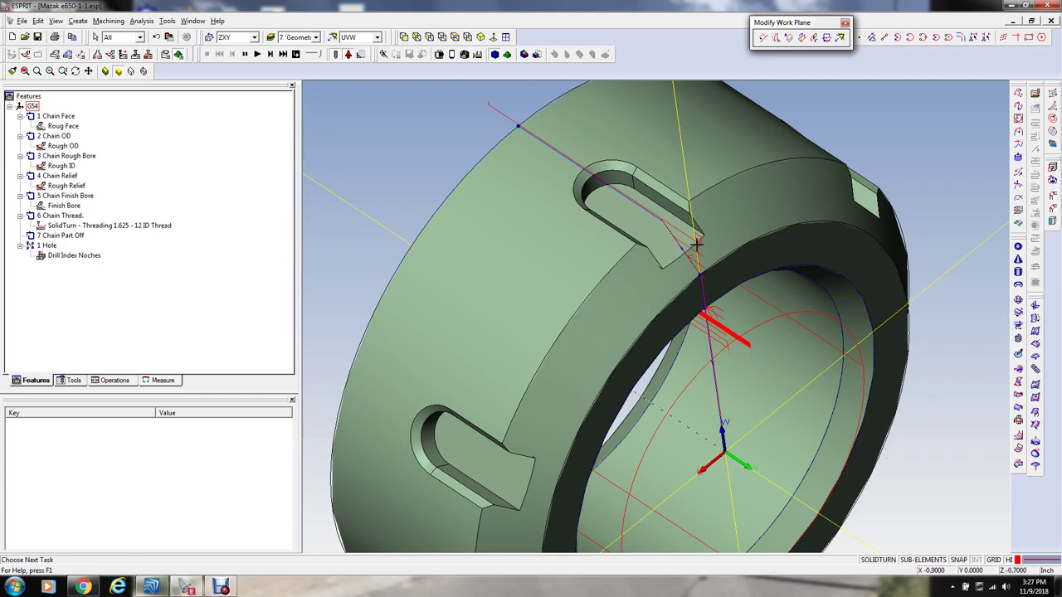
pyautogui.moveTo(669, 323); pyautogui.dragTo(640, 378, button='middle')
pyautogui.moveTo(439, 140); pyautogui.dragTo(651, 209, button='middle')
pyautogui.scroll(3, 643, 174)
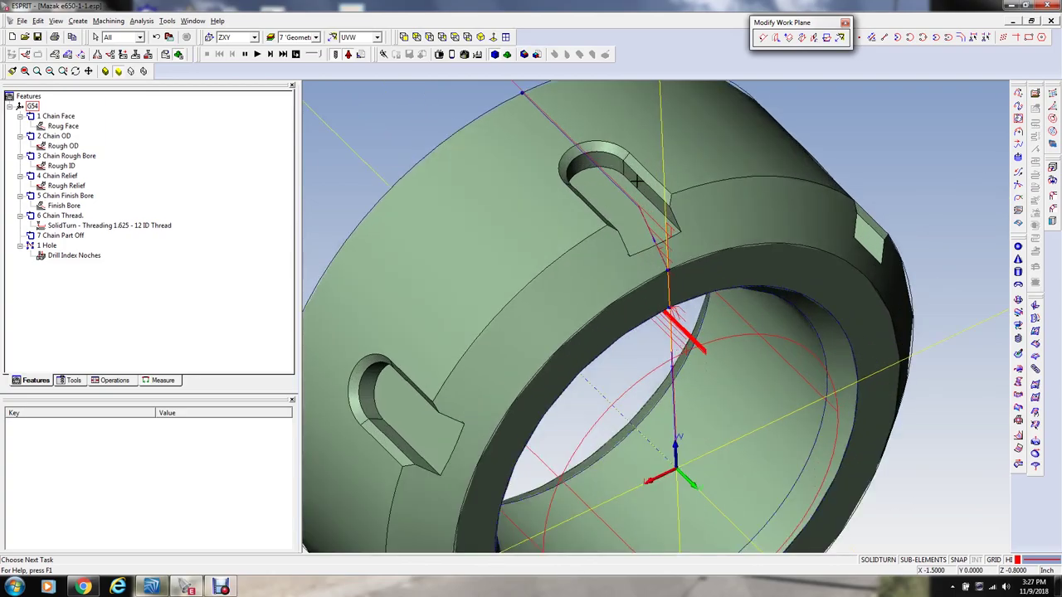
pyautogui.click(69, 54)
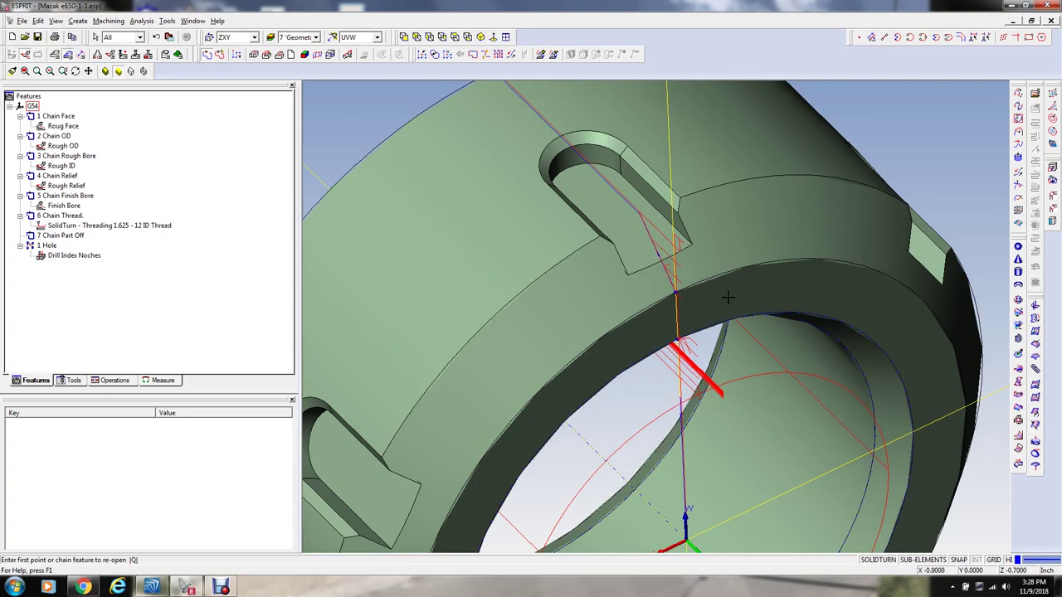
# Step: Hide the Part Model and Part Wire layers to leave only the wireframe
pyautogui.scroll(-5, 730, 296)
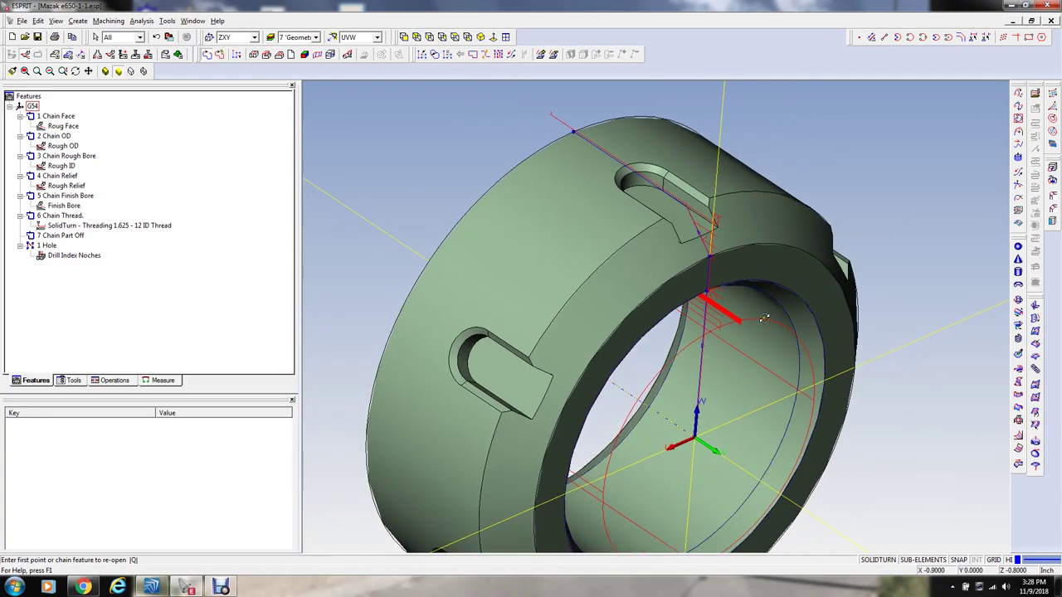
pyautogui.click(271, 37)
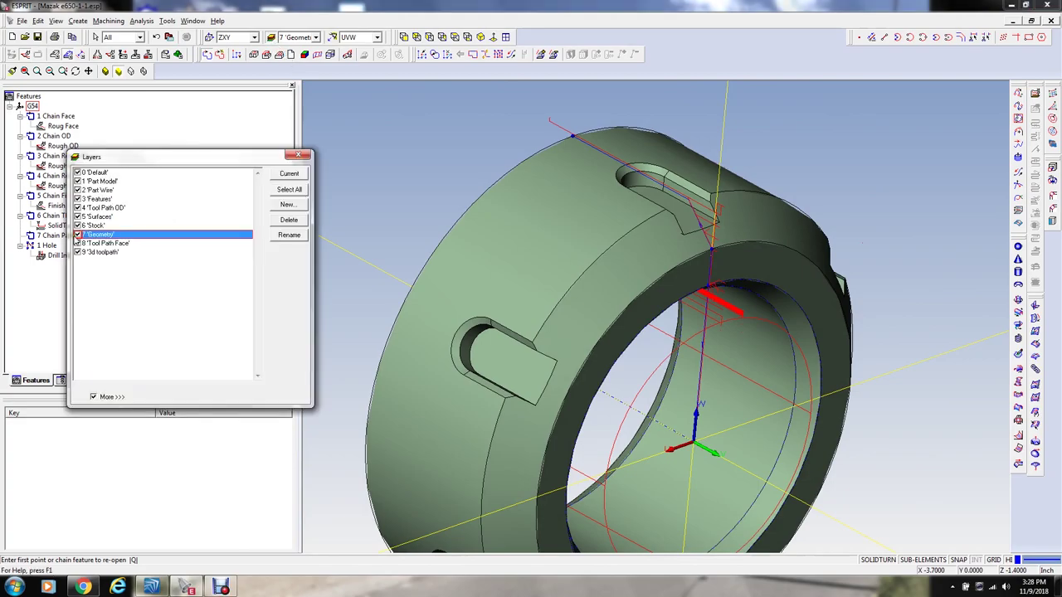
pyautogui.click(78, 181)
pyautogui.click(78, 190)
pyautogui.moveTo(415, 194); pyautogui.dragTo(452, 200, button='middle')
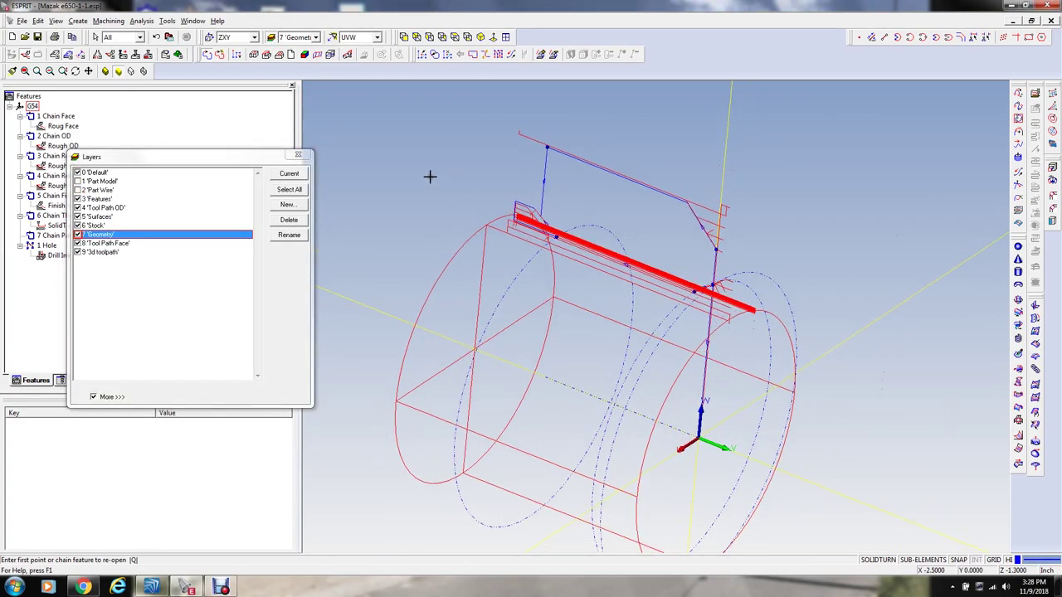
pyautogui.click(298, 155)
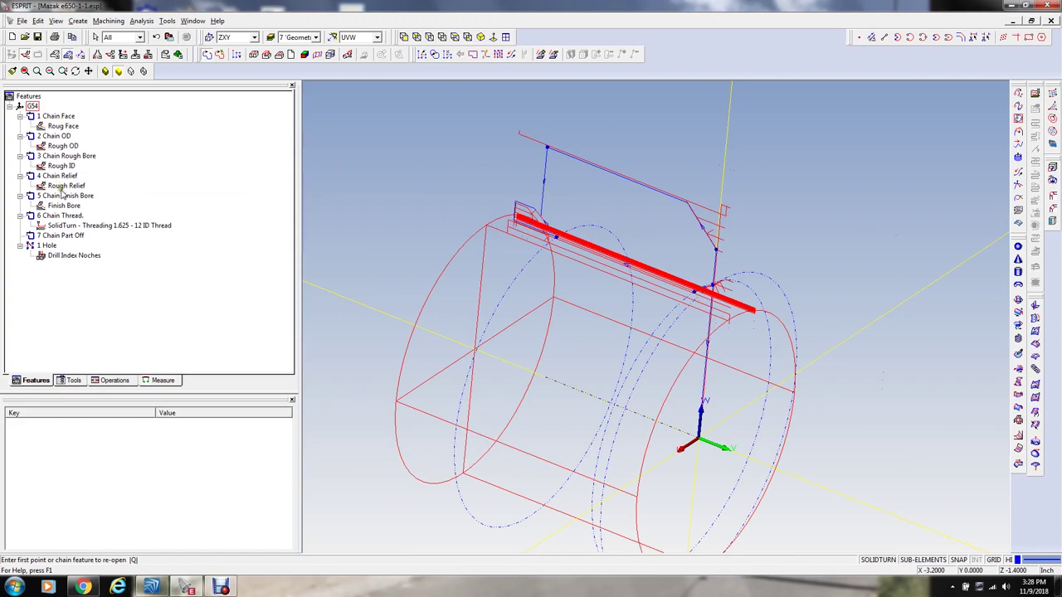
# Step: Select the 2 Chain OD feature and pick an initial chain element
pyautogui.click(57, 137)
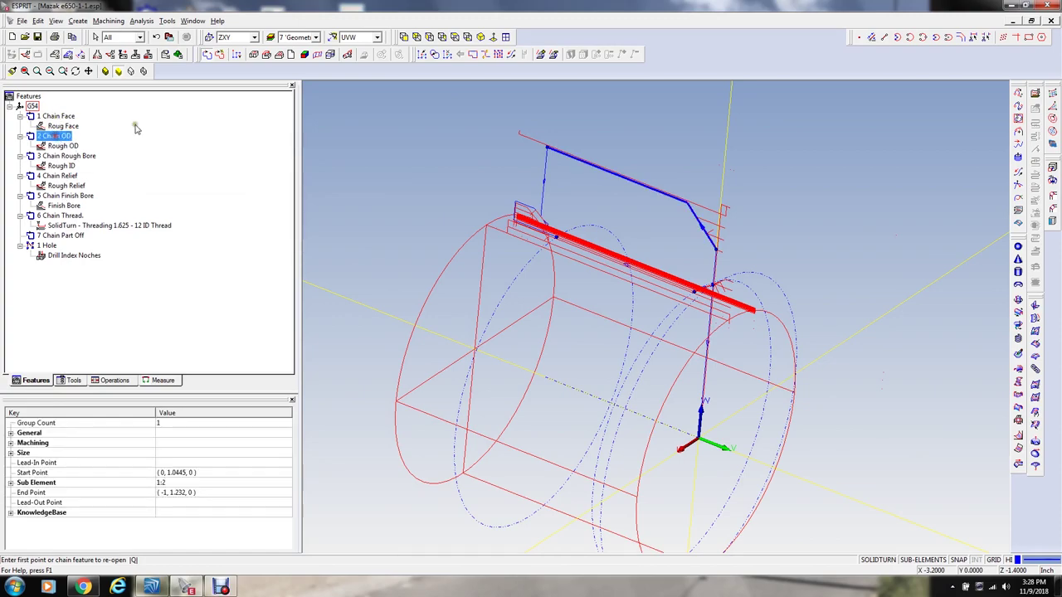
pyautogui.click(685, 229)
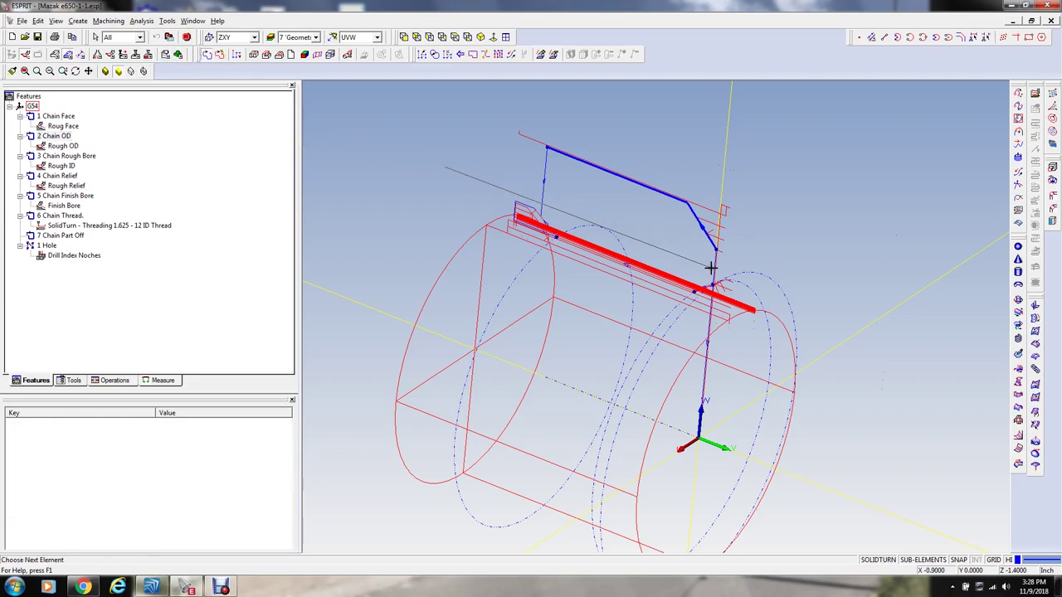
pyautogui.click(450, 167)
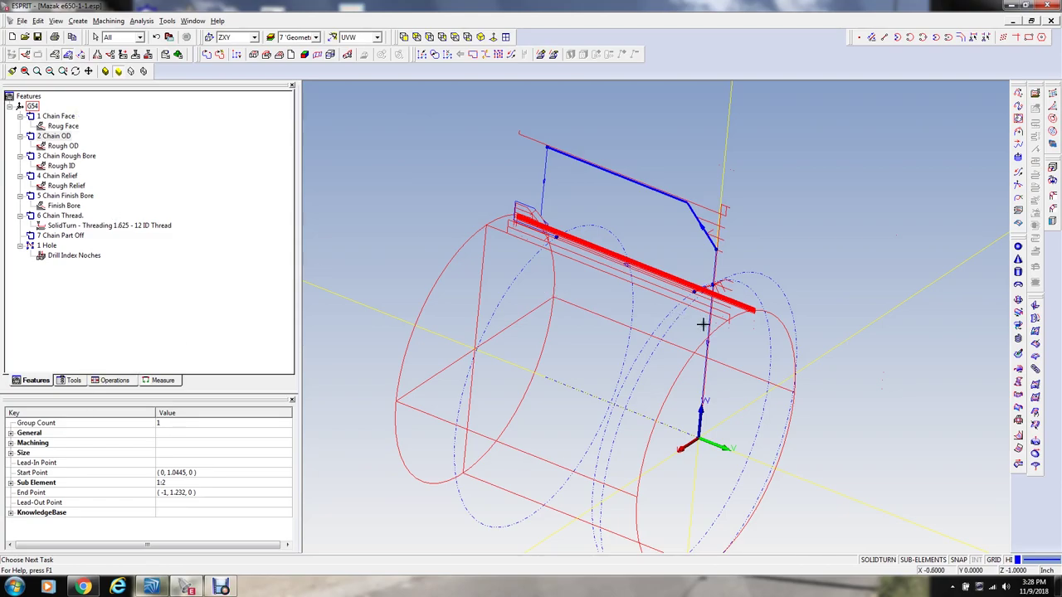
pyautogui.moveTo(505, 218); pyautogui.dragTo(71, 55, button='middle')
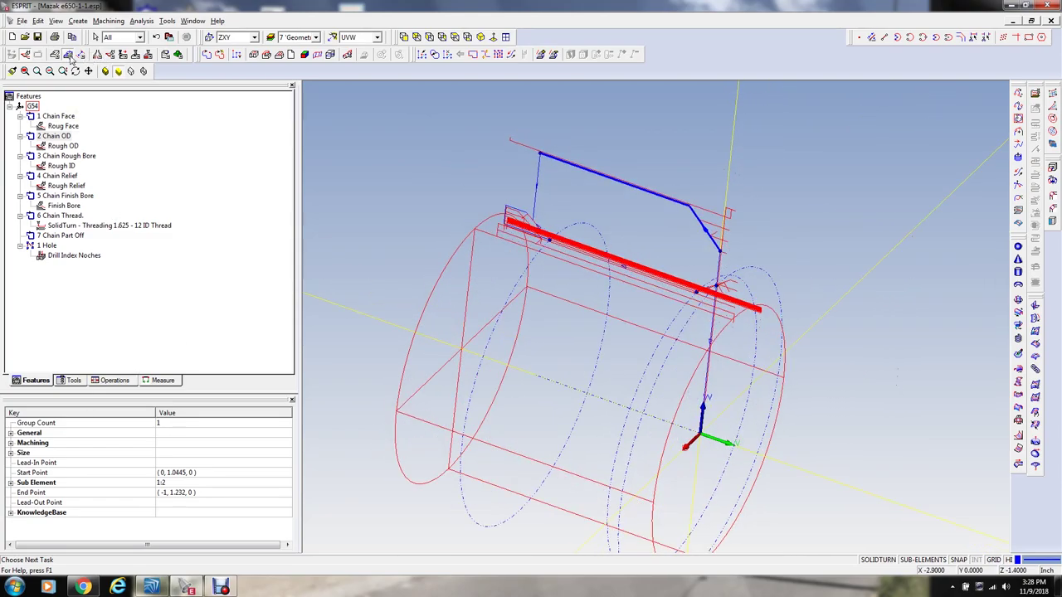
# Step: Chain the face profile from its start point to its end, creating 8 Chain
pyautogui.click(218, 55)
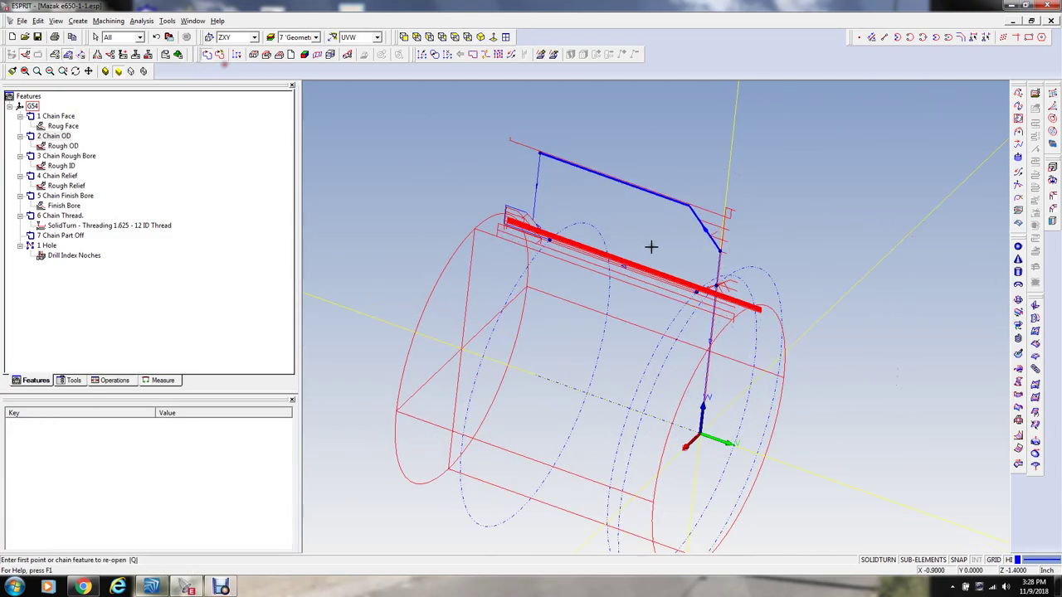
pyautogui.click(718, 251)
pyautogui.click(718, 283)
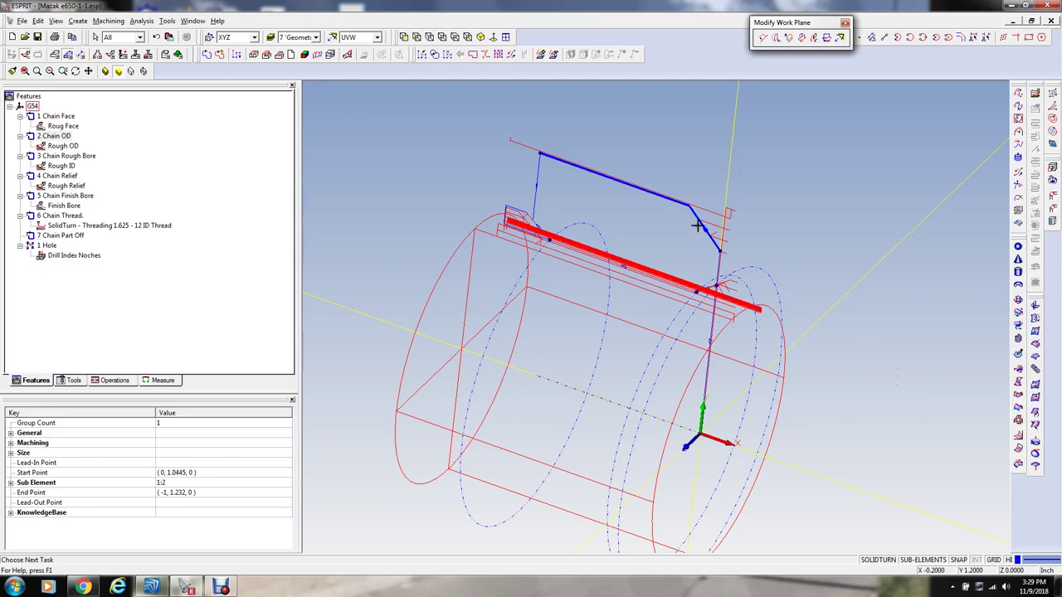
pyautogui.click(789, 26)
pyautogui.moveTo(789, 26); pyautogui.dragTo(730, 54)
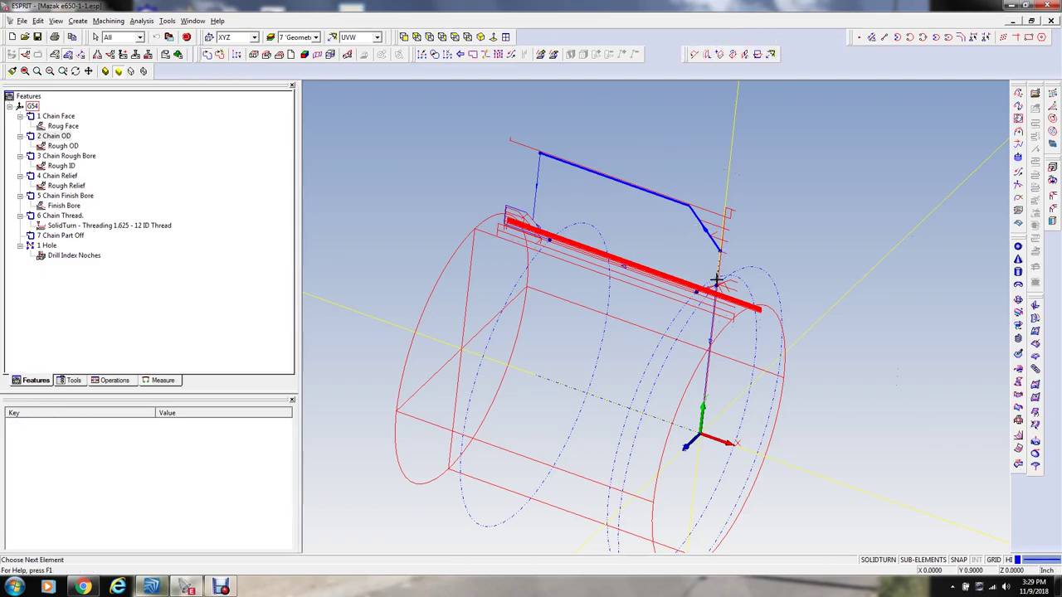
pyautogui.click(717, 283)
pyautogui.click(167, 37)
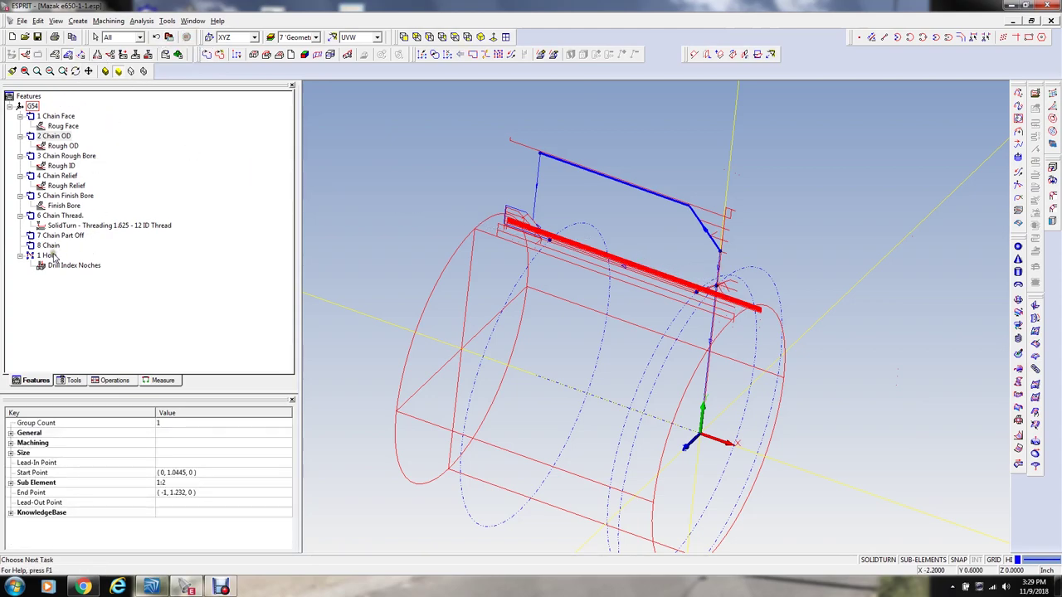
# Step: Rename the new chain to 8 Chain Finish Face
pyautogui.rightClick(49, 246)
pyautogui.click(91, 298)
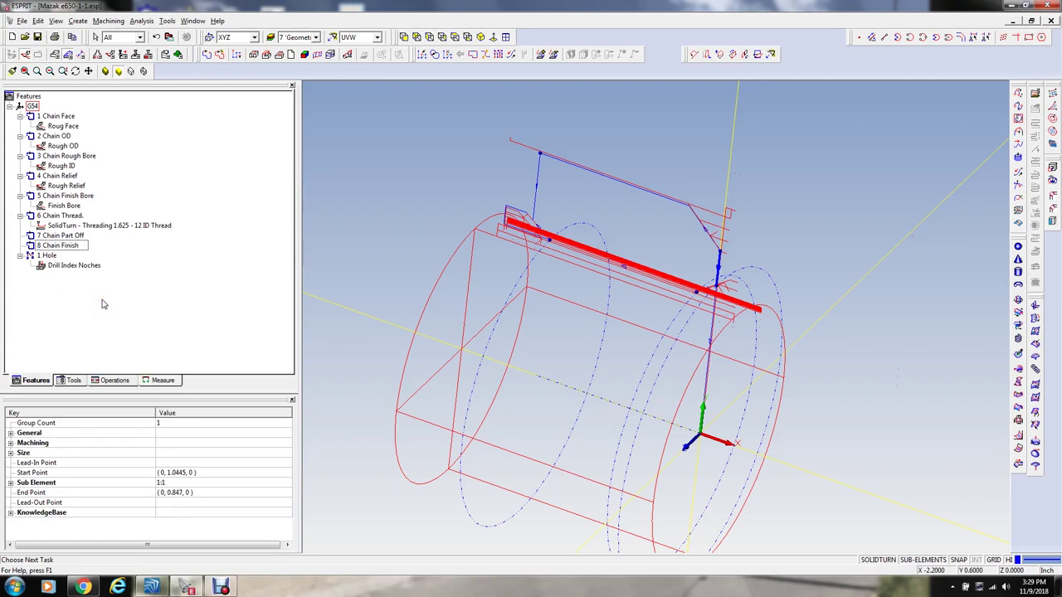
pyautogui.press('Return')
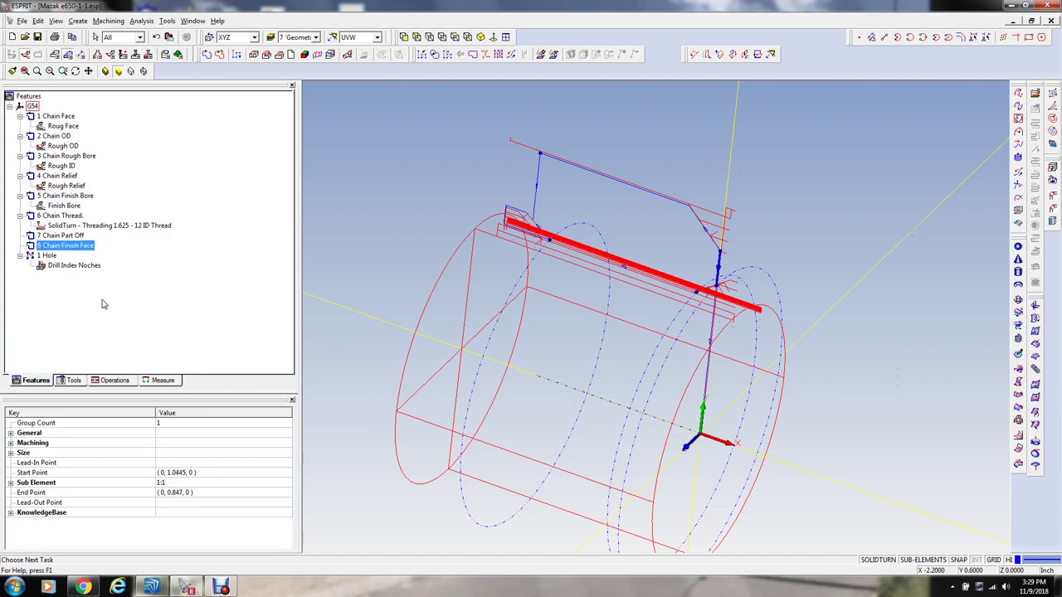
# Step: Start a contouring operation using the #5 Finish Turn OD tool at 3V orientation
pyautogui.click(101, 53)
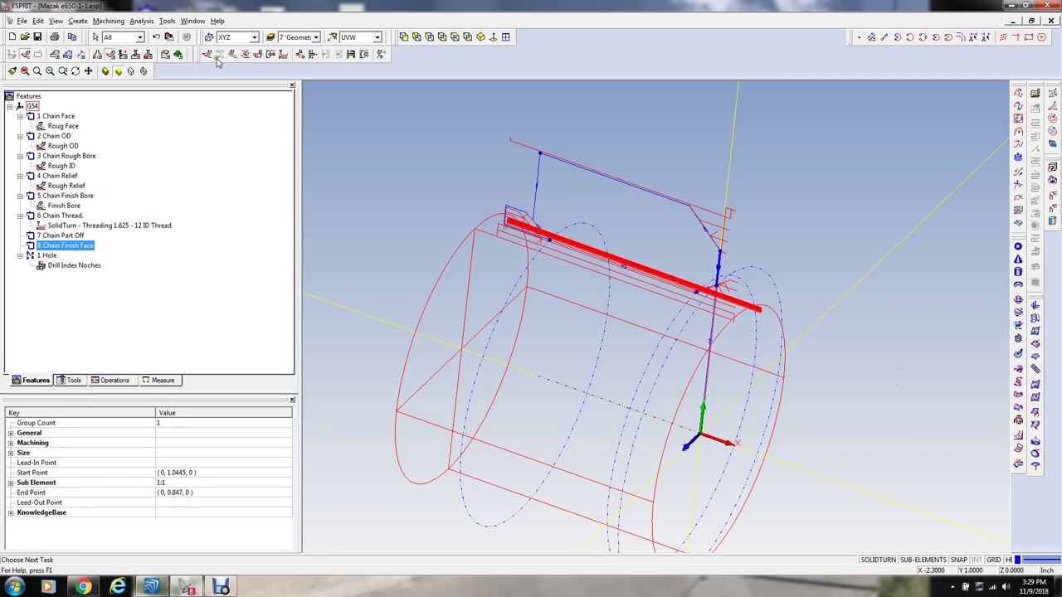
pyautogui.click(232, 54)
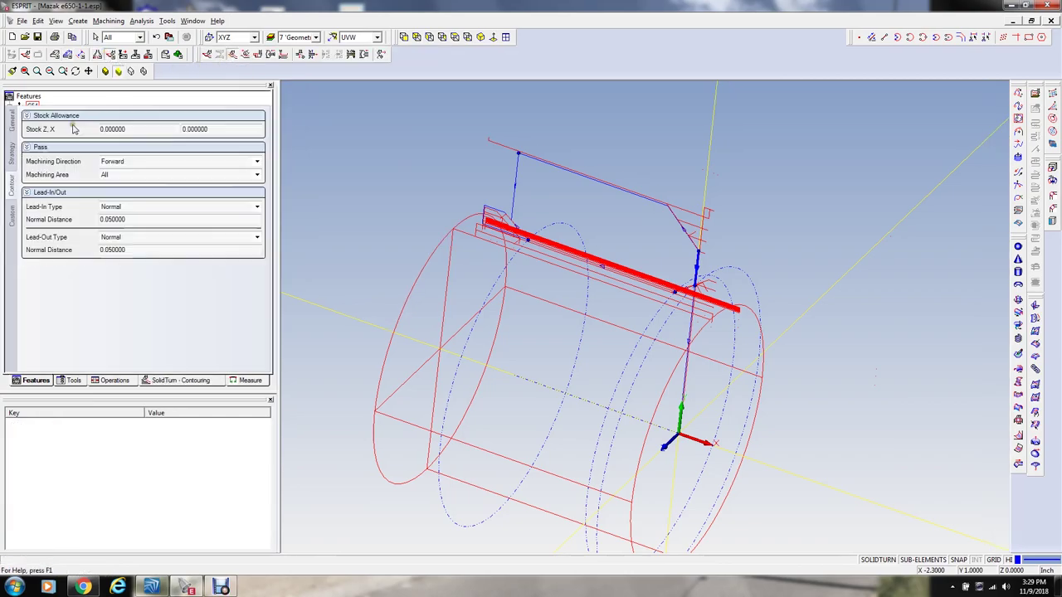
pyautogui.click(10, 122)
pyautogui.click(164, 162)
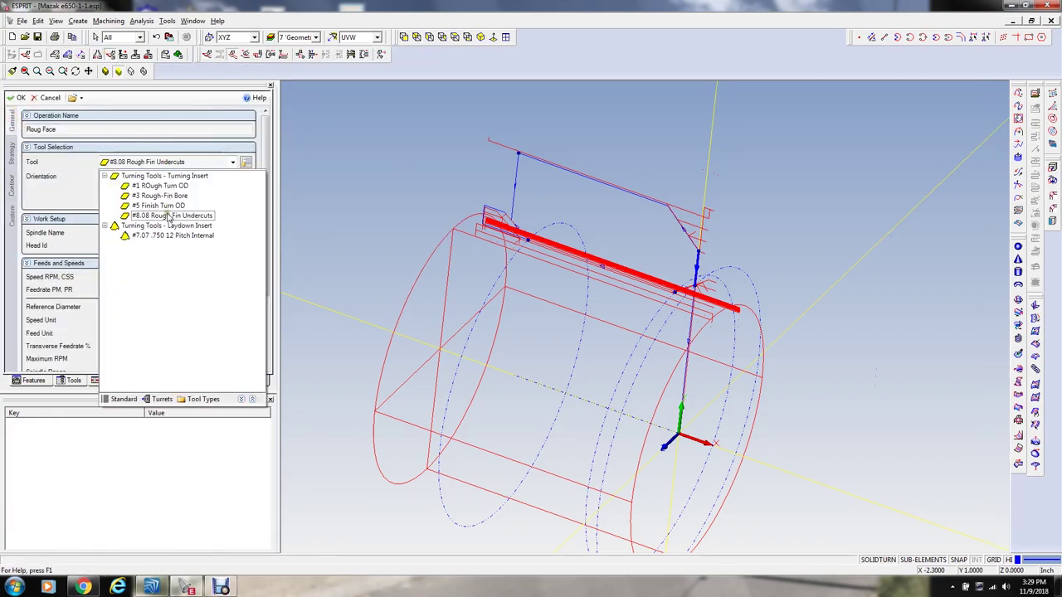
pyautogui.click(157, 206)
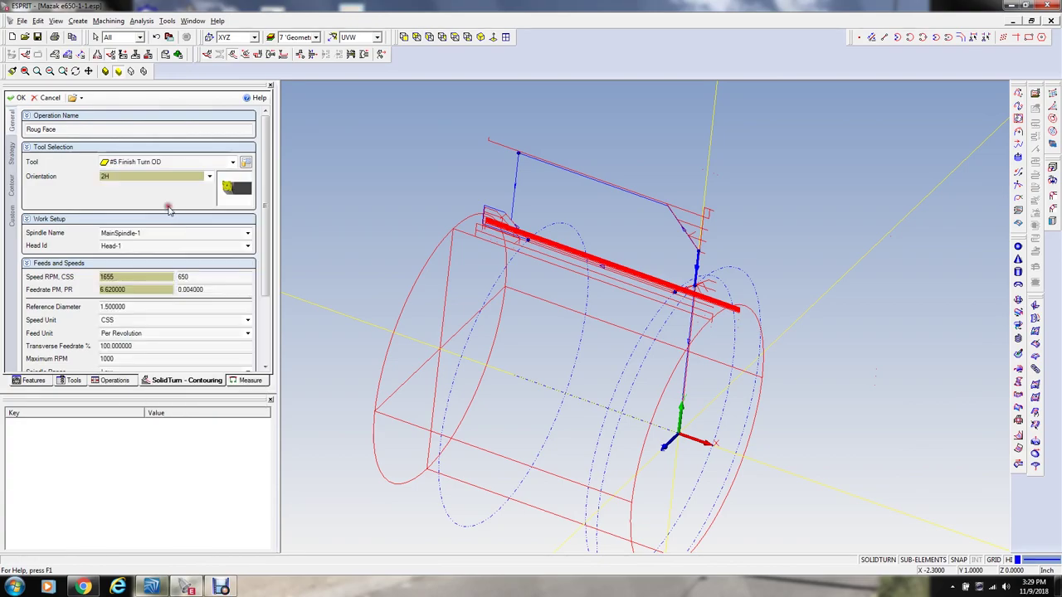
pyautogui.click(170, 177)
pyautogui.click(197, 211)
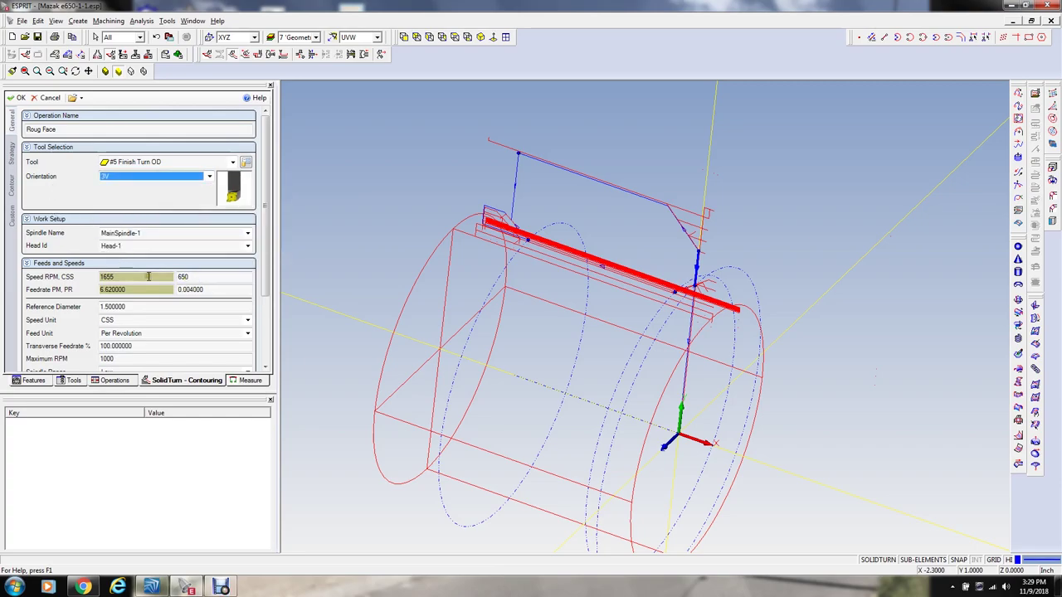
# Step: Set type of work to Face with 0.05 start and end extensions, and create the operation
pyautogui.click(12, 152)
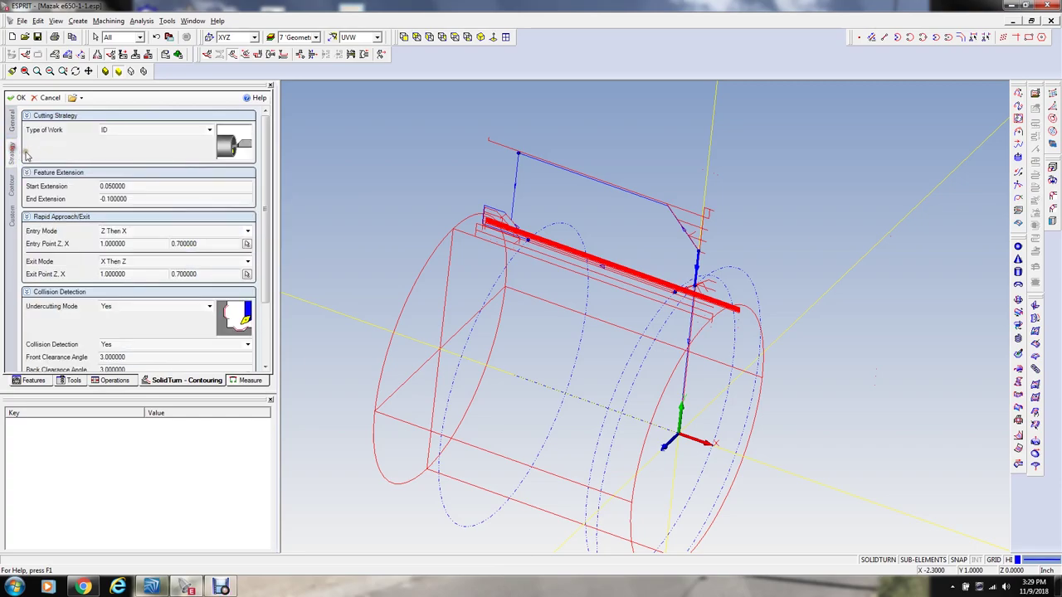
pyautogui.click(137, 135)
pyautogui.click(127, 171)
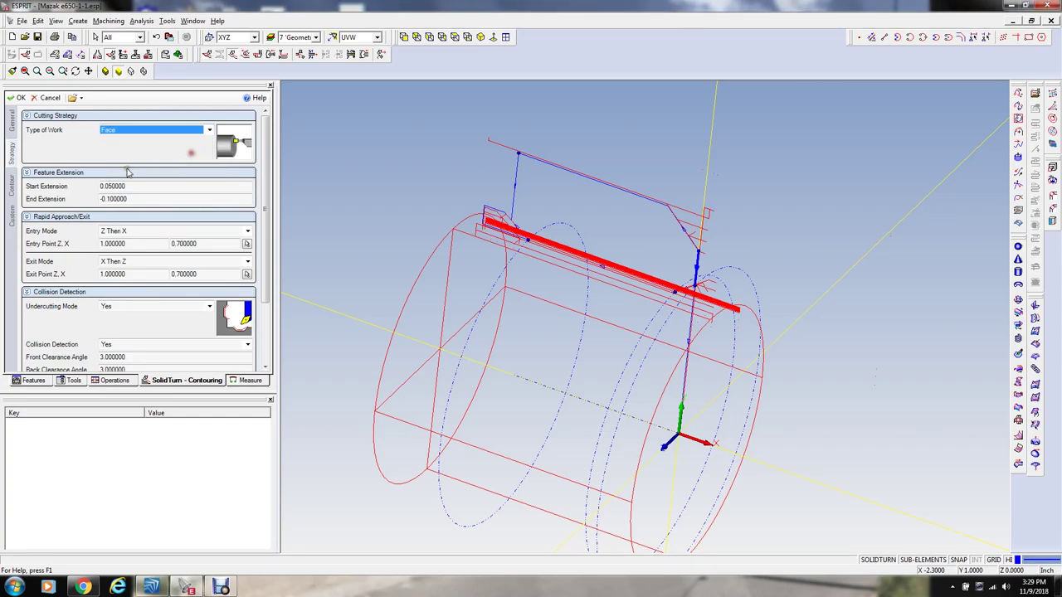
pyautogui.click(134, 187)
pyautogui.write('.0')
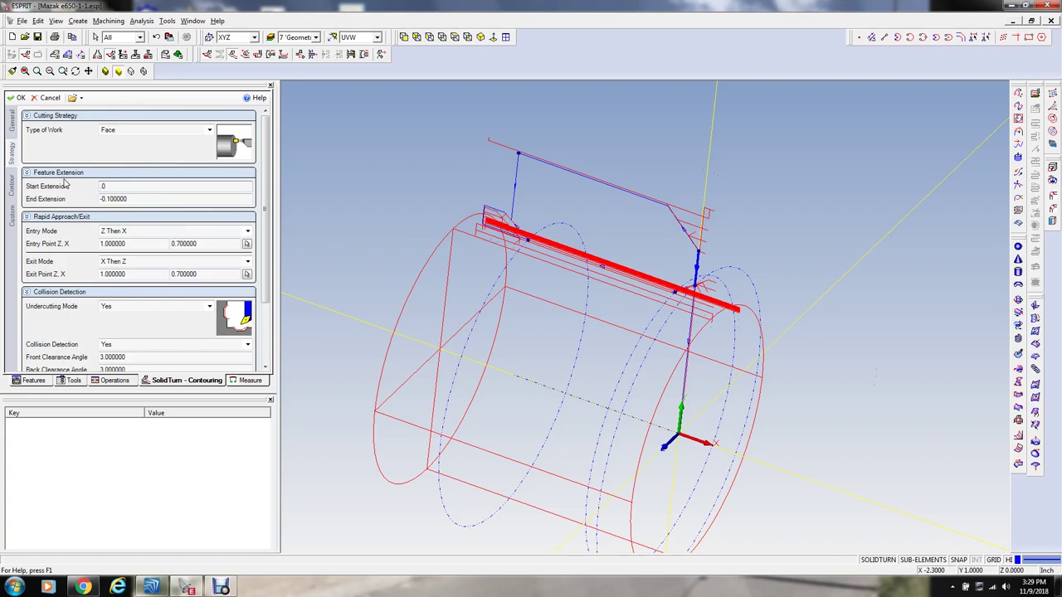
pyautogui.write('5')
pyautogui.press('Tab')
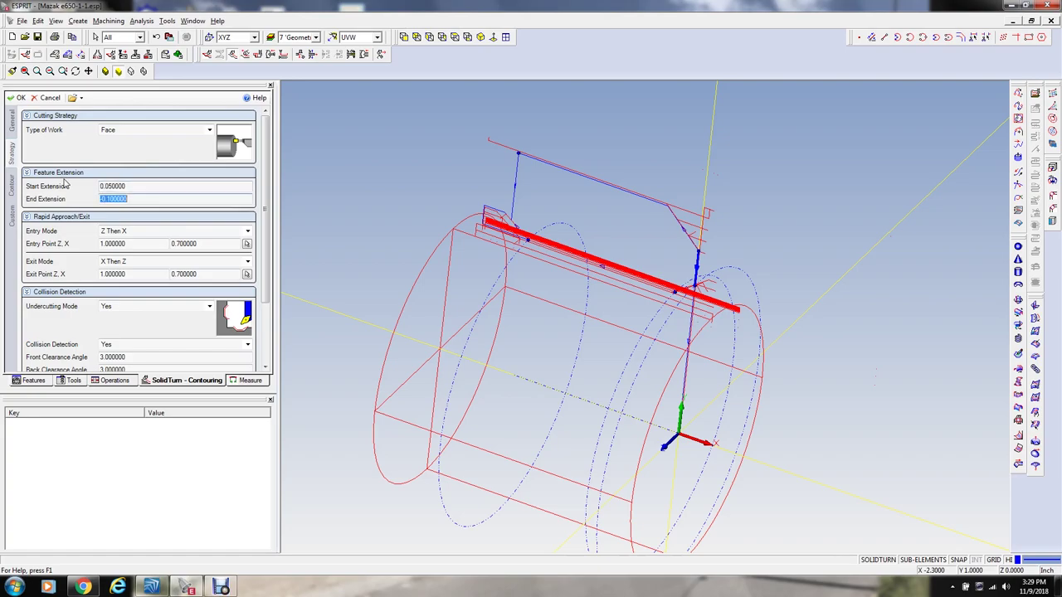
pyautogui.write('.05')
pyautogui.press('Tab')
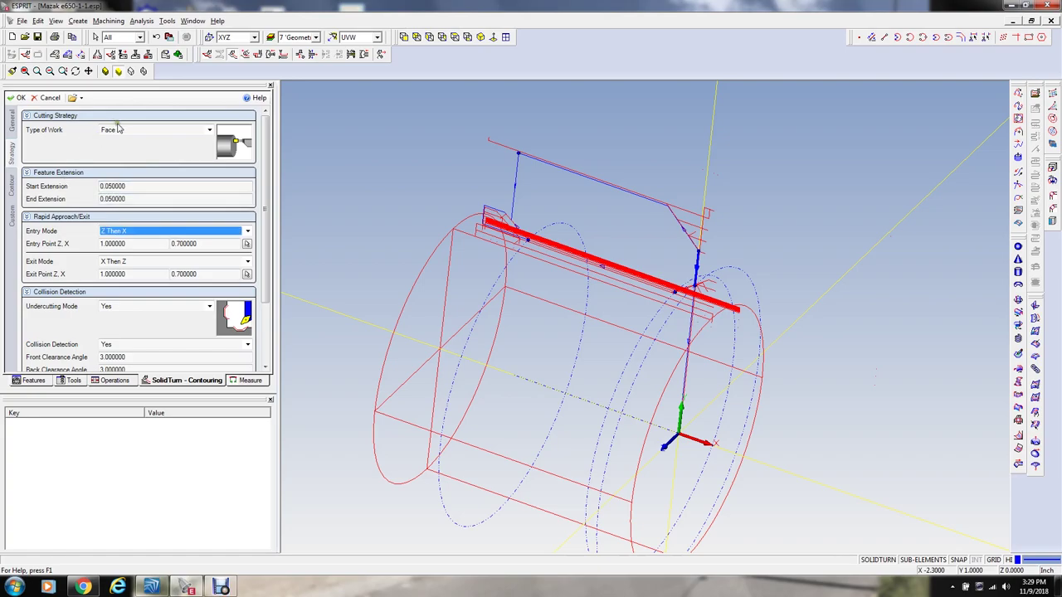
pyautogui.click(11, 186)
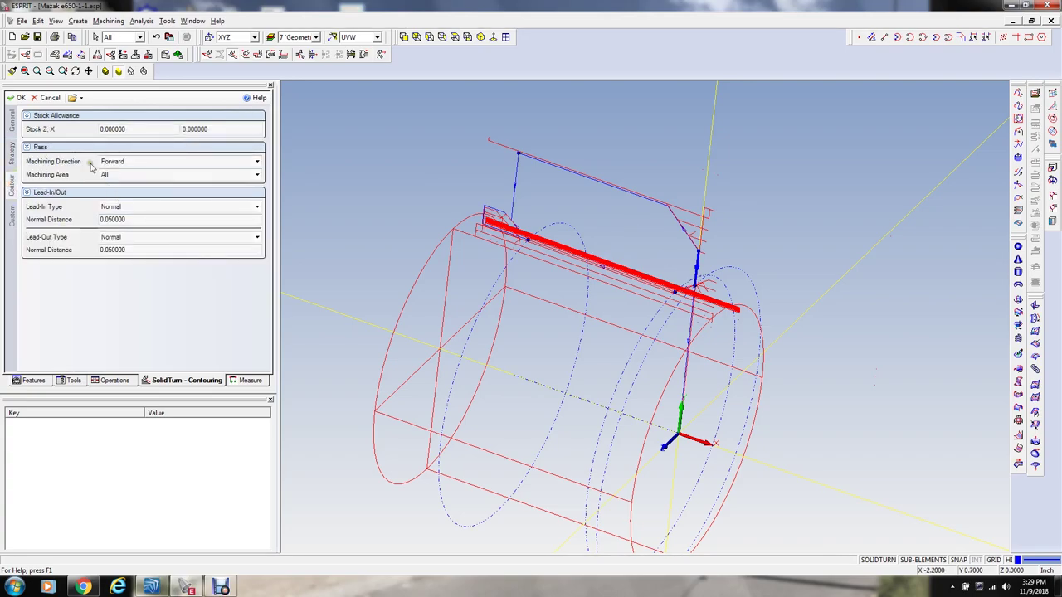
pyautogui.click(19, 98)
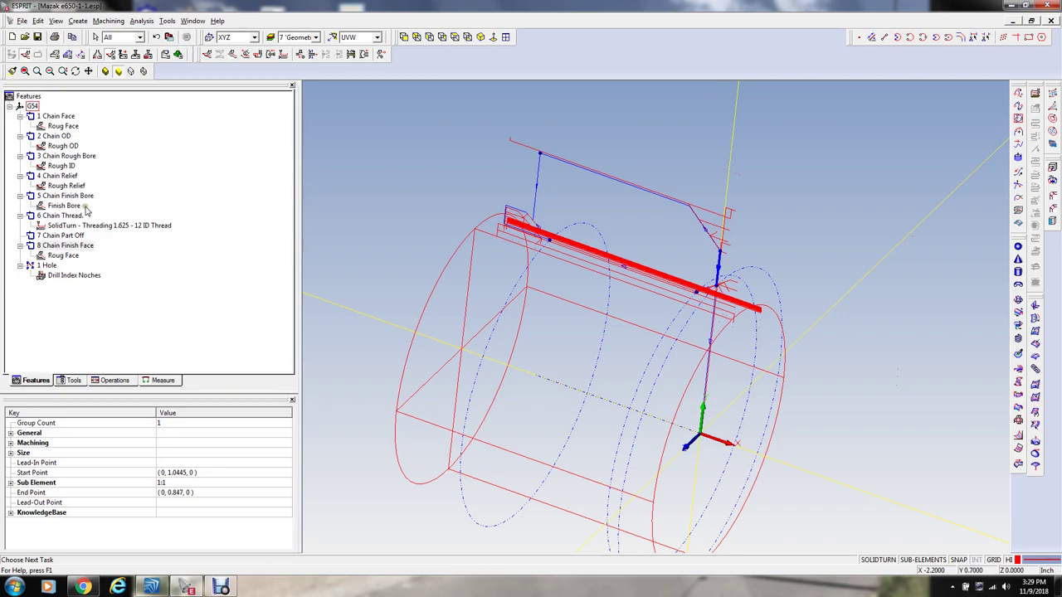
# Step: Rename the Roug Face operation to Finish Face
pyautogui.click(72, 256)
pyautogui.rightClick(73, 257)
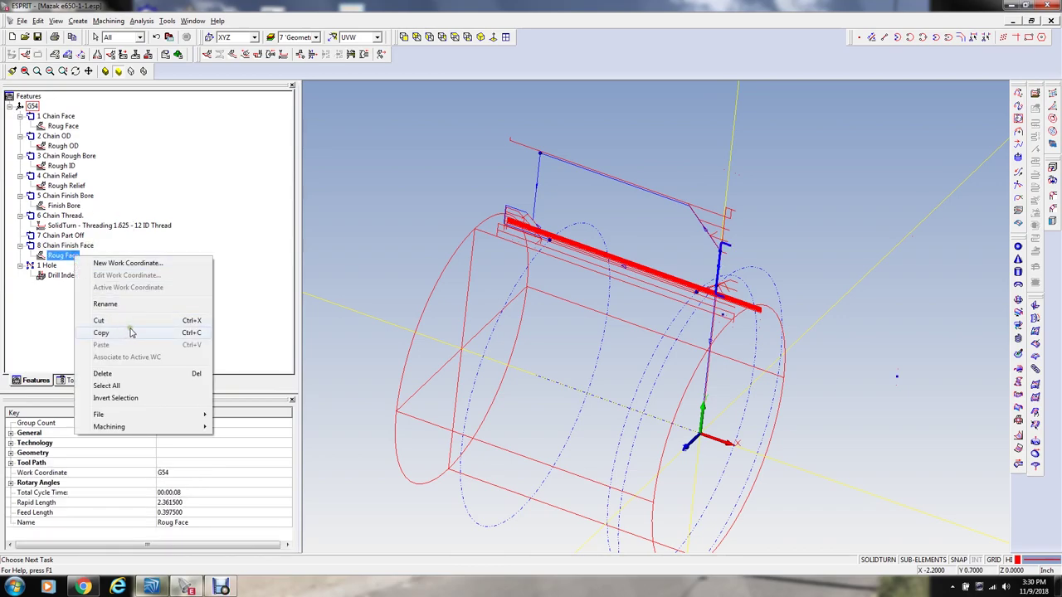
pyautogui.click(130, 304)
pyautogui.write('Finish F')
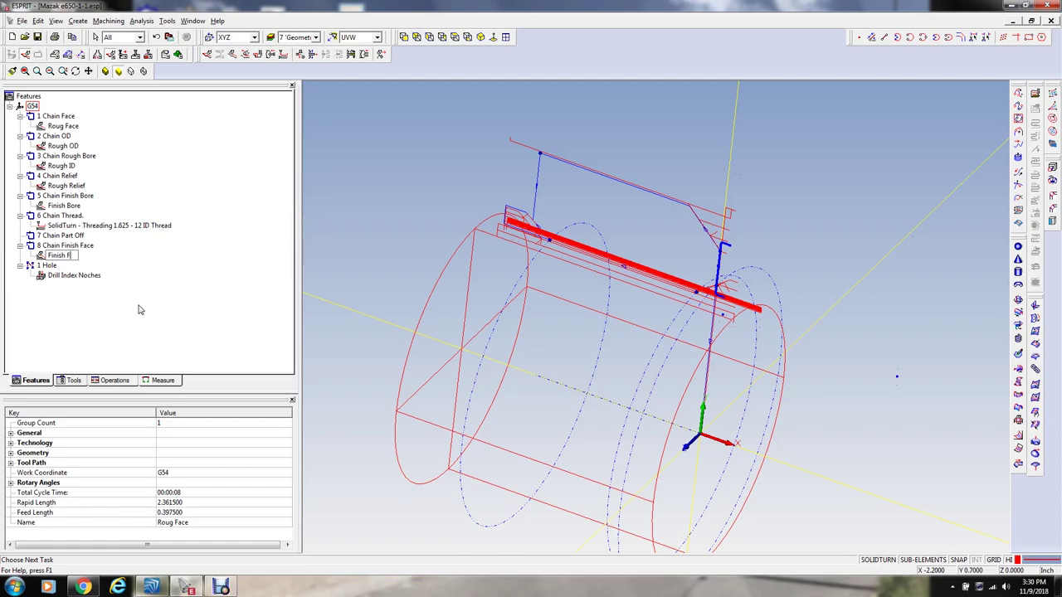
pyautogui.press('Return')
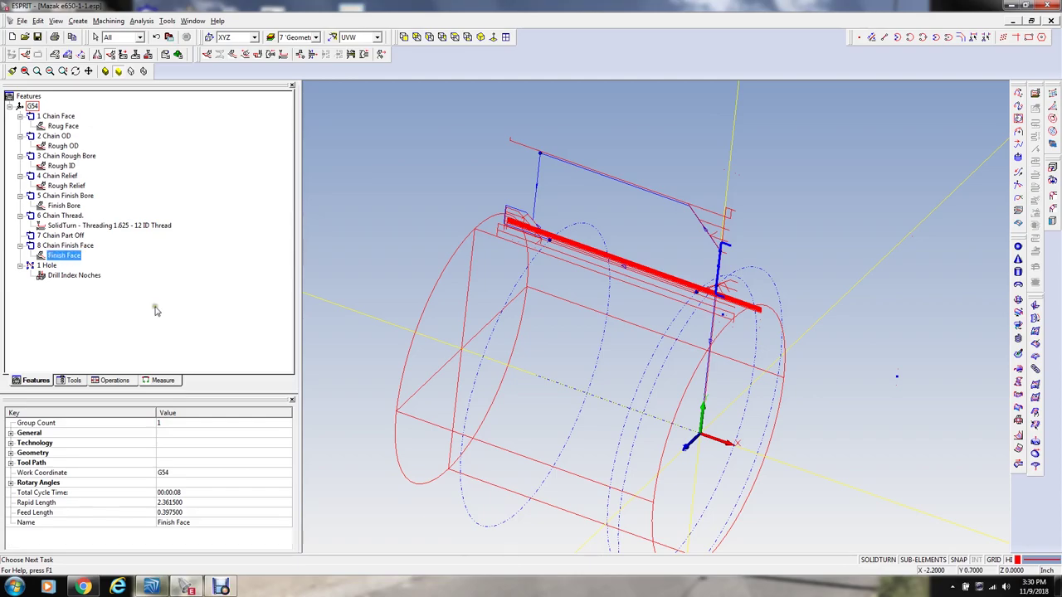
# Step: Copy the Finish Face operation and paste it under the 2 Chain OD feature
pyautogui.rightClick(67, 256)
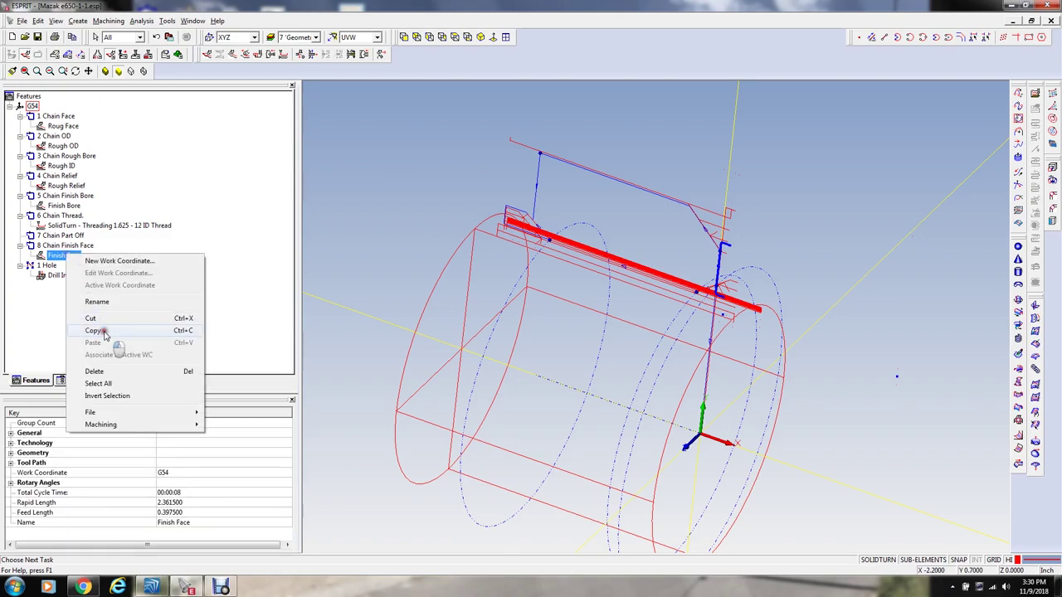
pyautogui.click(101, 331)
pyautogui.click(66, 138)
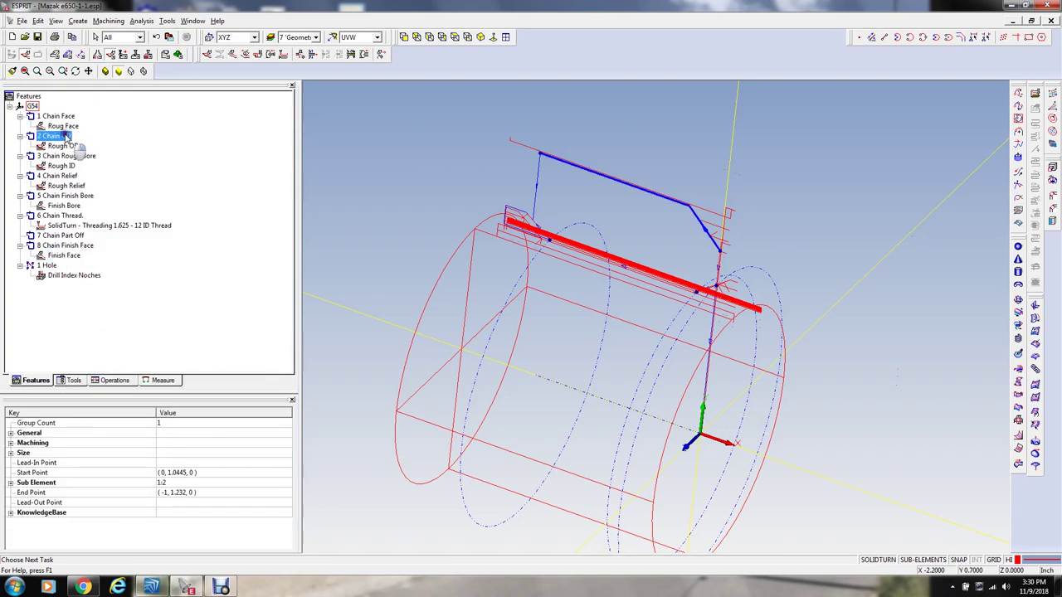
pyautogui.rightClick(65, 136)
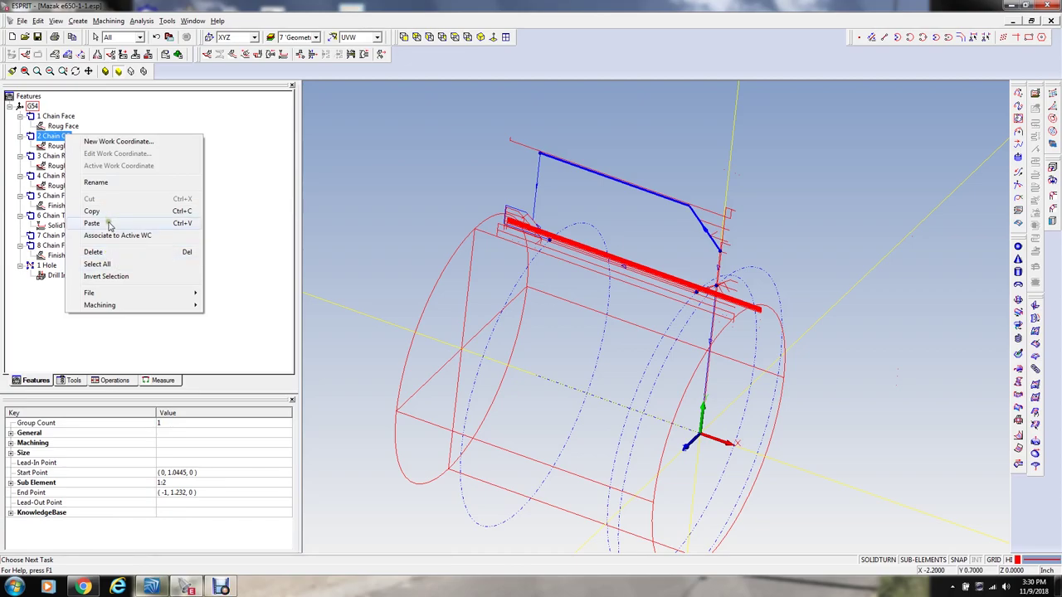
pyautogui.click(166, 221)
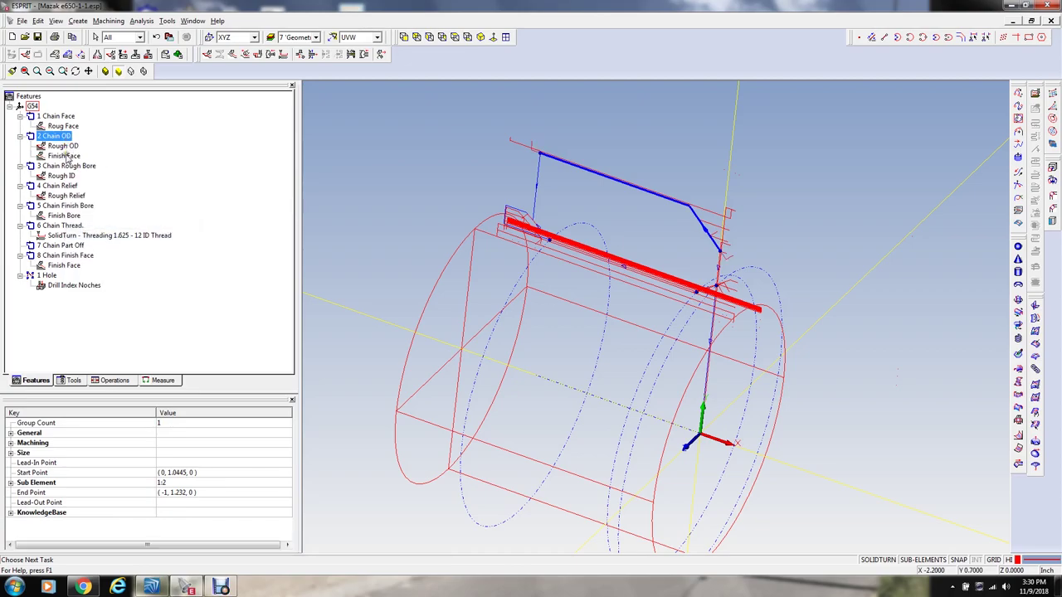
# Step: Begin renaming the pasted Finish Face copy under 2 Chain OD
pyautogui.click(66, 156)
pyautogui.rightClick(66, 156)
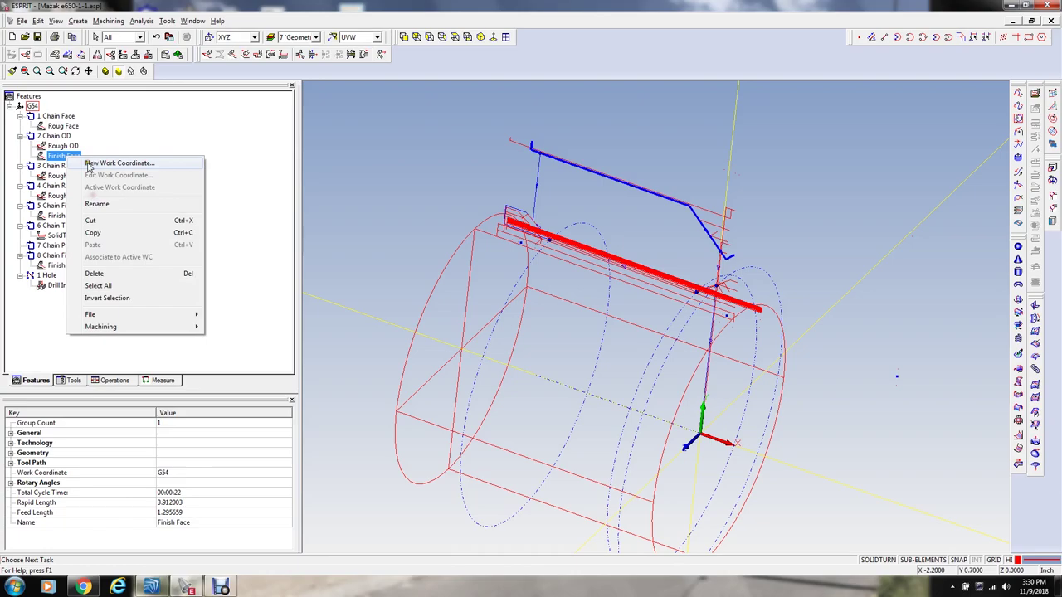
pyautogui.click(93, 203)
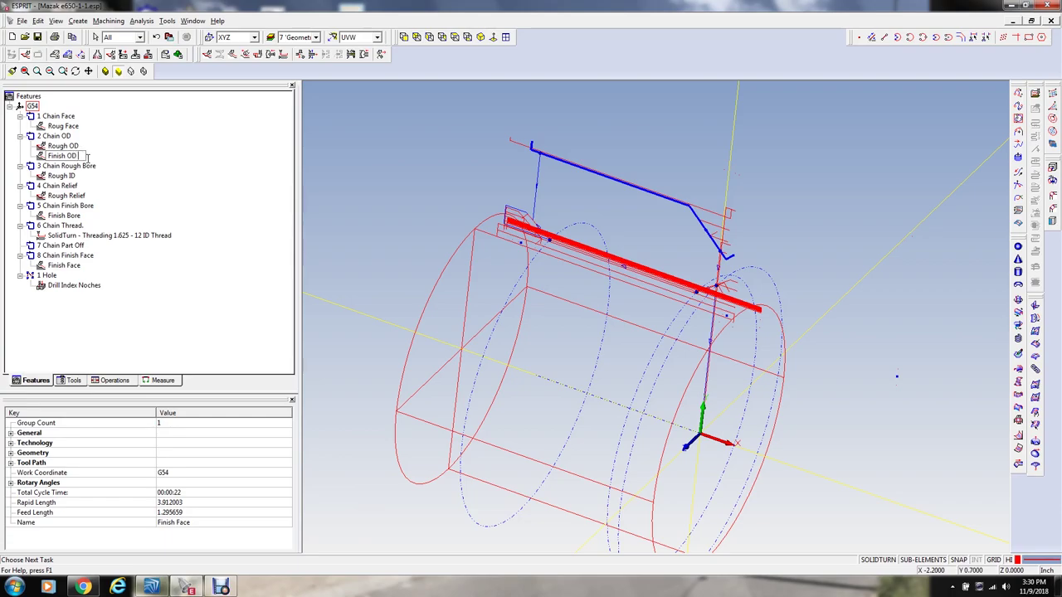
# Step: Make Finish OD an OD type of work with an End Extension of 0.12
pyautogui.click(151, 165)
pyautogui.doubleClick(71, 156)
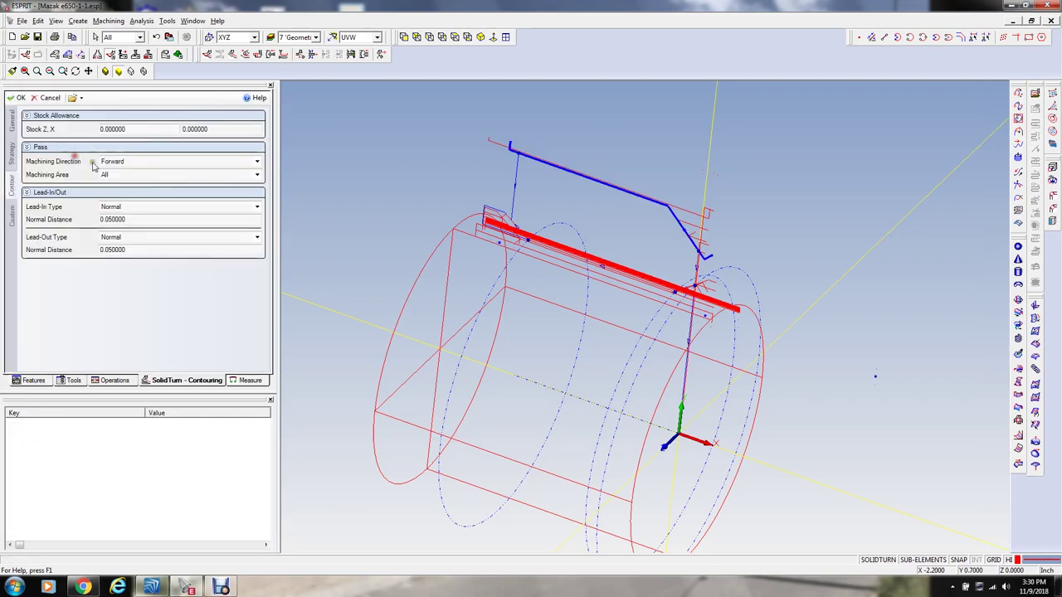
pyautogui.click(11, 151)
pyautogui.click(132, 131)
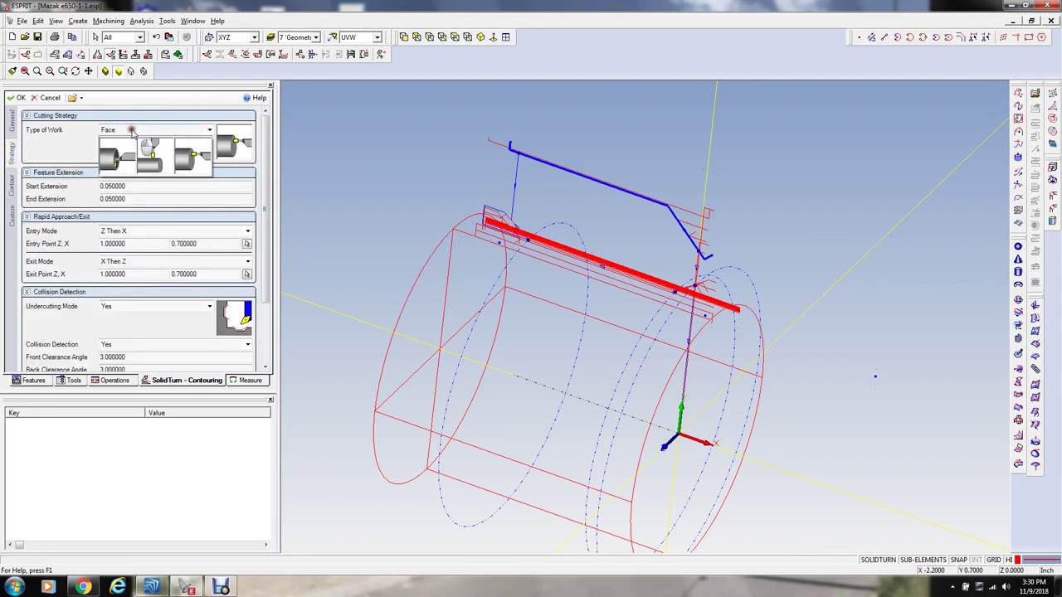
pyautogui.click(120, 157)
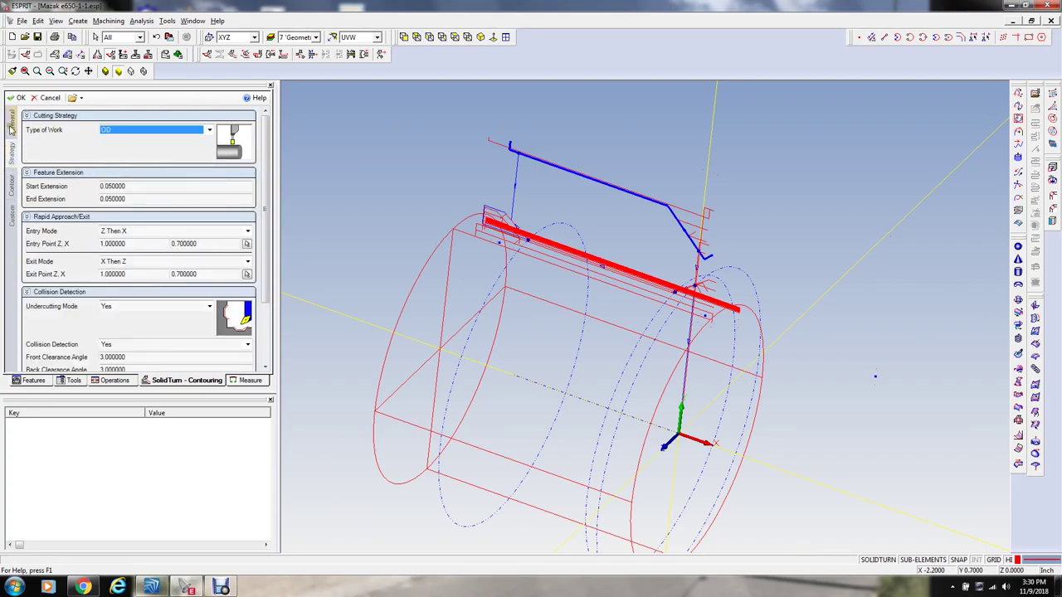
pyautogui.click(139, 199)
pyautogui.press('BackSpace')
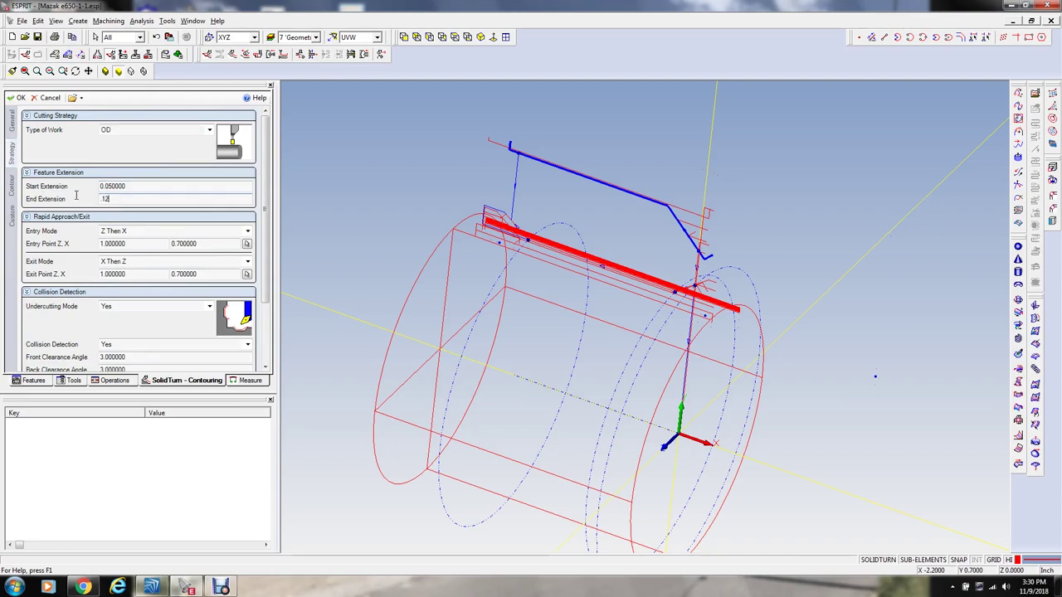
pyautogui.press('Return')
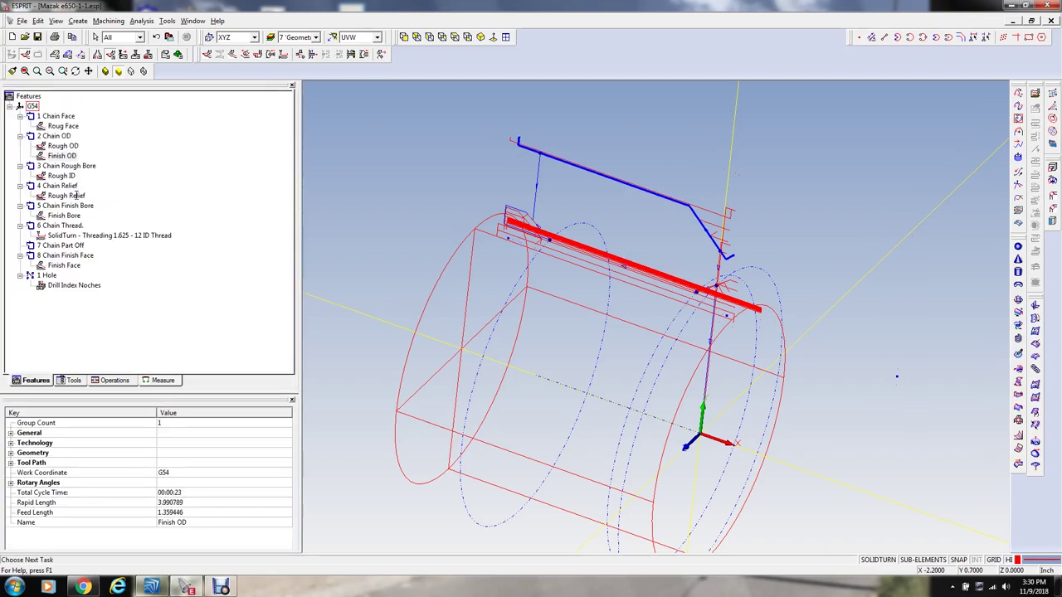
pyautogui.moveTo(457, 113)
pyautogui.mouseDown(button='middle')
pyautogui.moveTo(467, 121)
pyautogui.moveTo(458, 115)
pyautogui.mouseUp(button='middle')
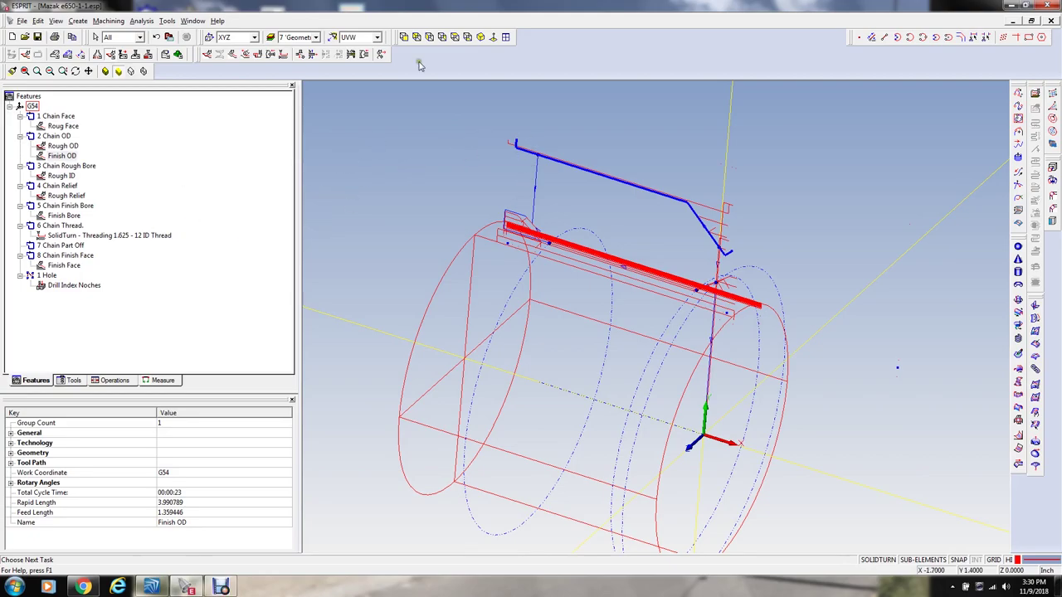
# Step: Move Finish Face and Finish OD above the #7.07 .750 12 Pitch Internal threading operation
pyautogui.click(116, 381)
pyautogui.click(239, 232)
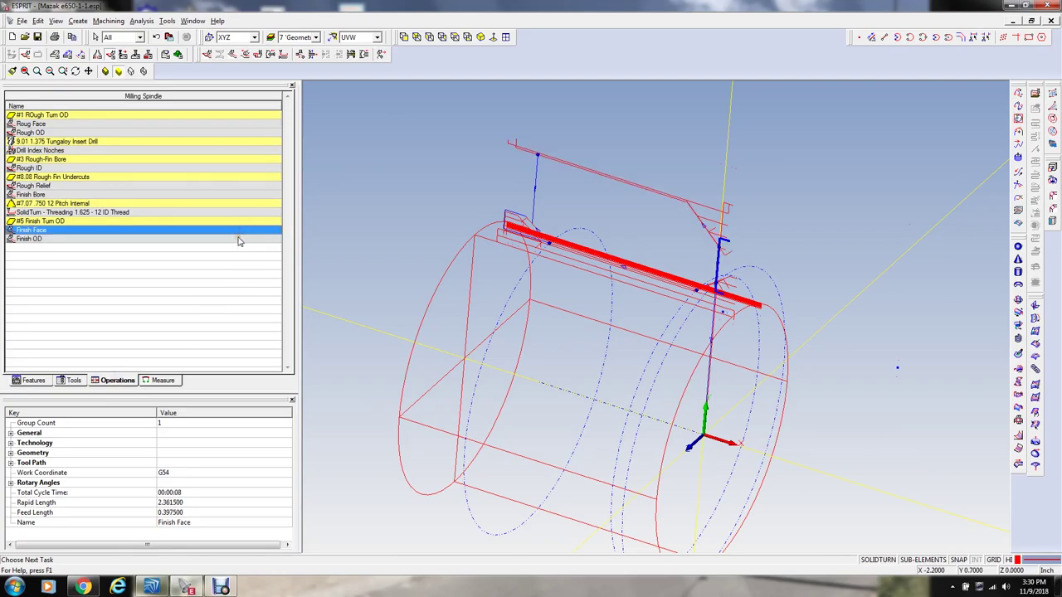
pyautogui.keyDown('shift'); pyautogui.click(239, 238); pyautogui.keyUp('shift')
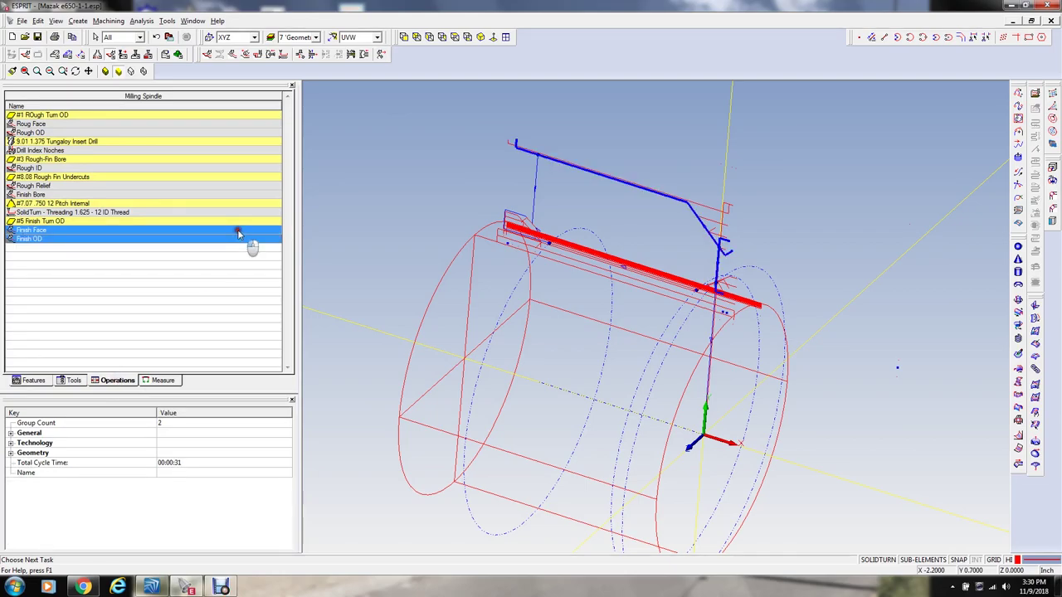
pyautogui.moveTo(237, 232); pyautogui.dragTo(234, 204)
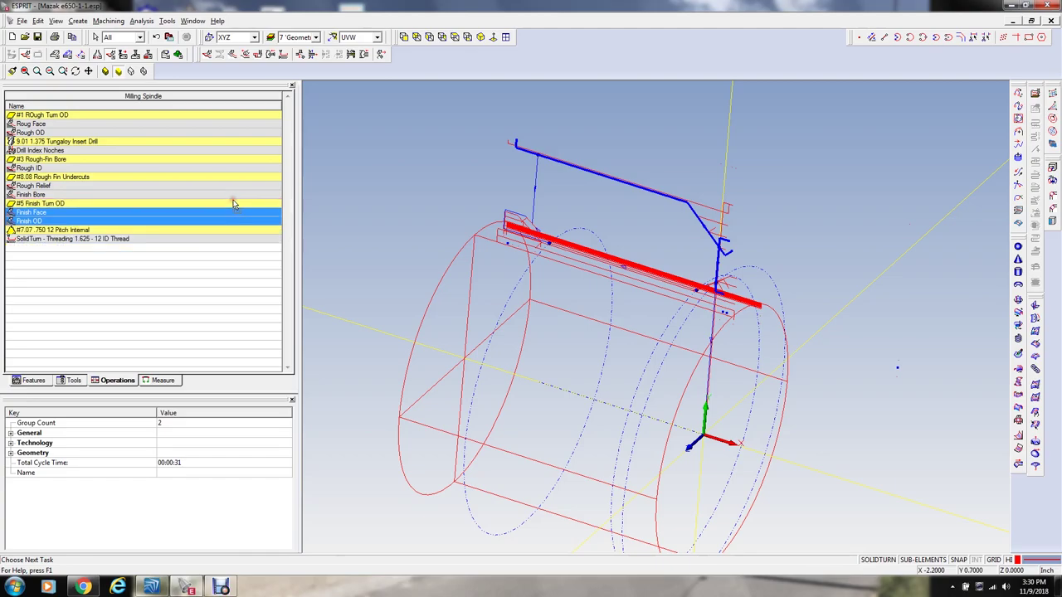
# Step: Simulate the two finish operations, then stop the playback
pyautogui.click(178, 54)
pyautogui.click(256, 54)
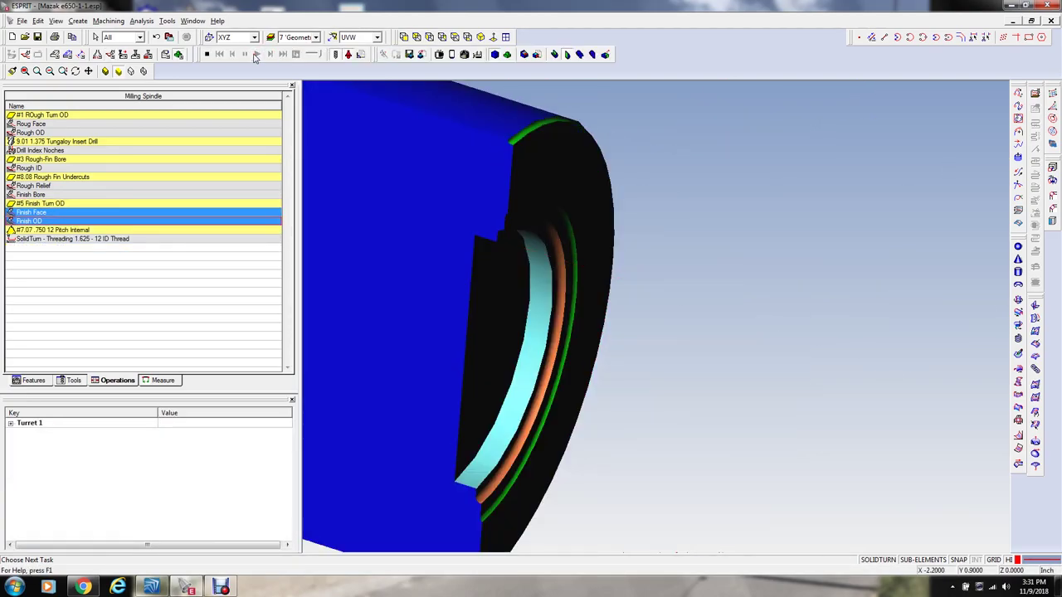
pyautogui.click(206, 55)
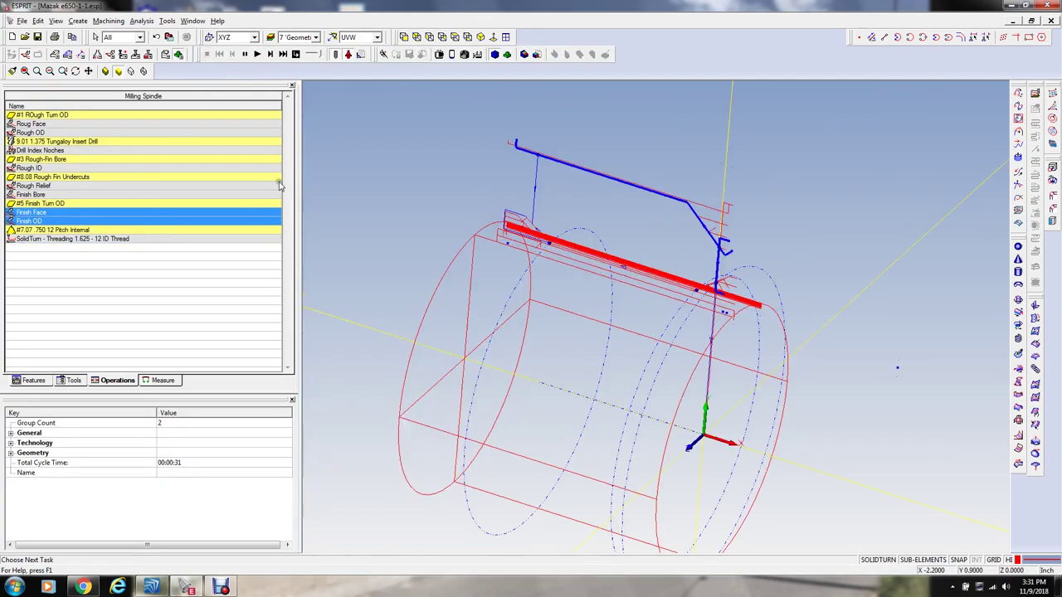
pyautogui.doubleClick(243, 222)
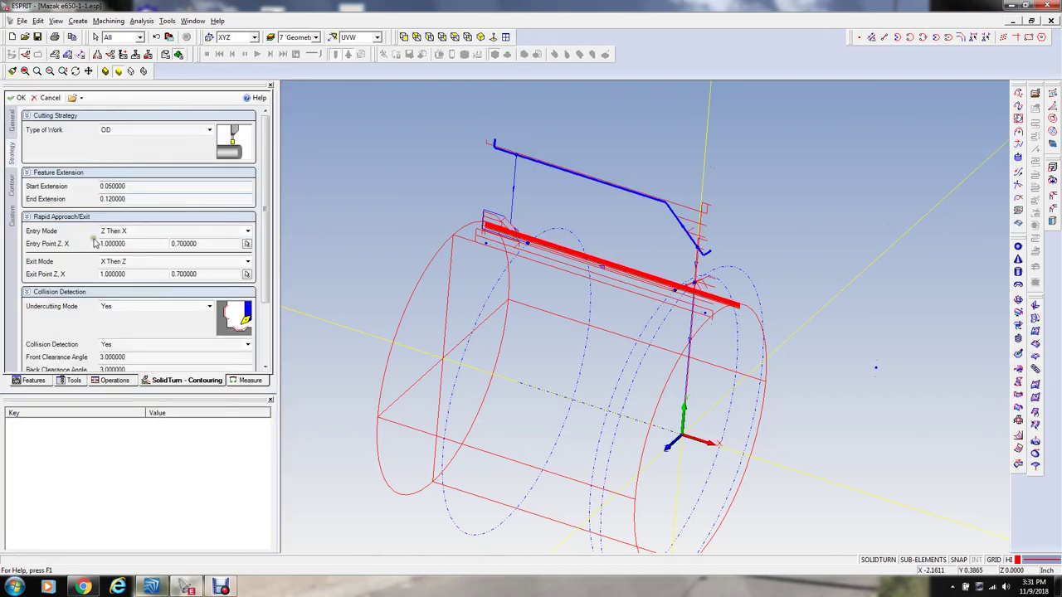
# Step: Set Finish OD's rapid Entry Point X and Exit Point X to 1.5
pyautogui.doubleClick(184, 243)
pyautogui.write('1')
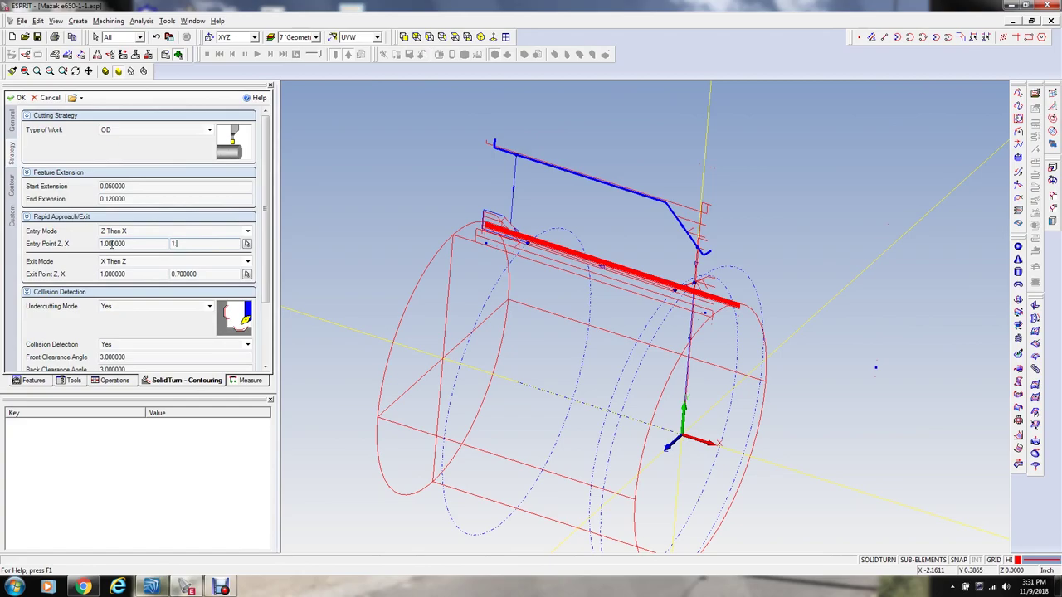
pyautogui.write('.50')
pyautogui.press('Tab')
pyautogui.press('Tab')
pyautogui.press('Tab')
pyautogui.write('1.5')
pyautogui.press('Tab')
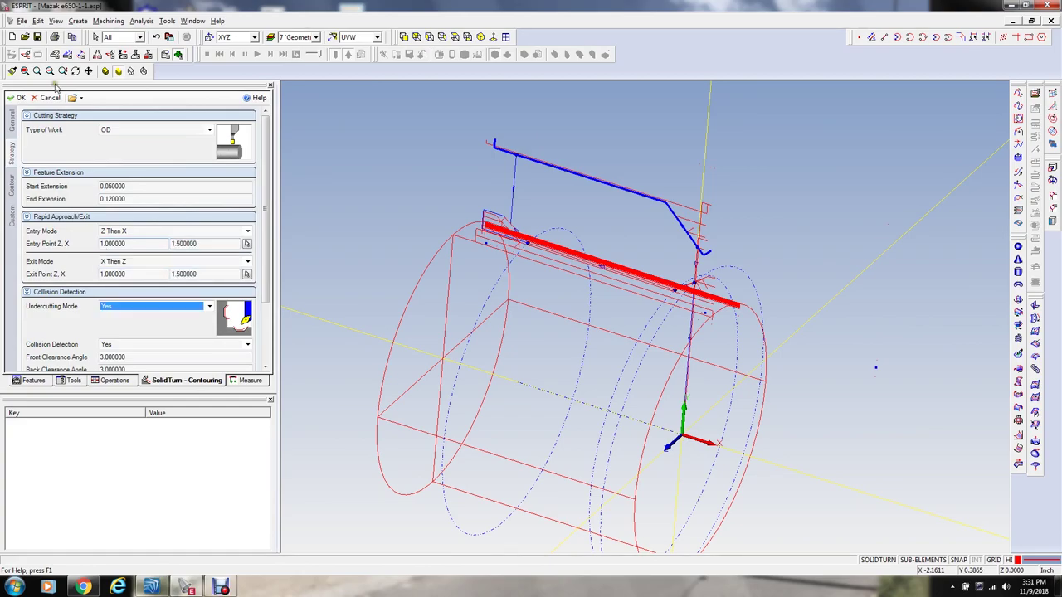
pyautogui.click(17, 97)
# Step: Set Finish Face's rapid Entry Point X and Exit Point X to 1.5
pyautogui.doubleClick(120, 213)
pyautogui.doubleClick(184, 243)
pyautogui.write('1')
pyautogui.press('Tab')
pyautogui.press('Tab')
pyautogui.press('Tab')
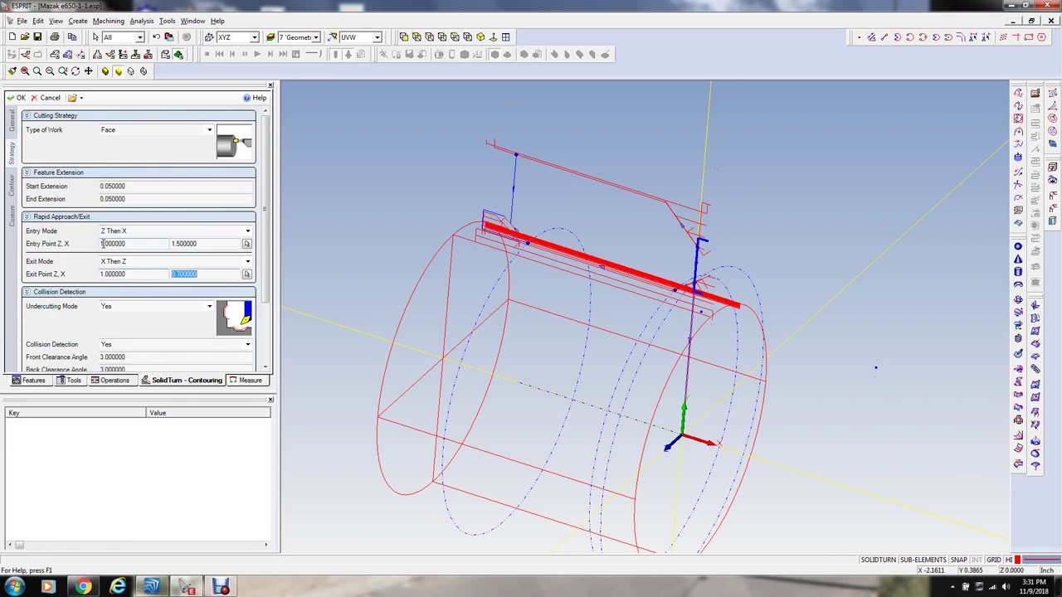
pyautogui.write('1.5')
pyautogui.press('Tab')
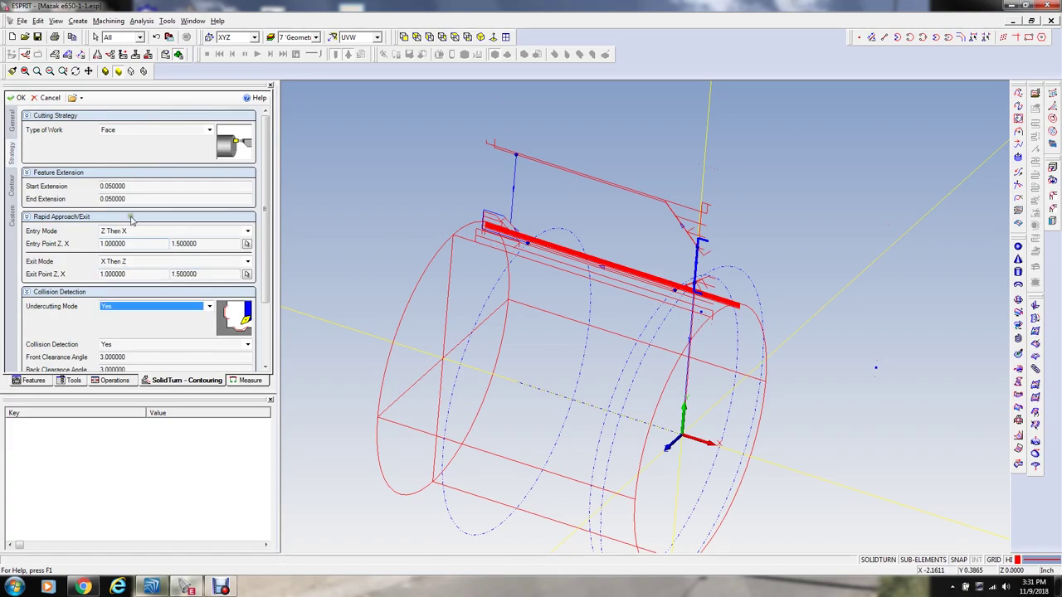
pyautogui.click(18, 97)
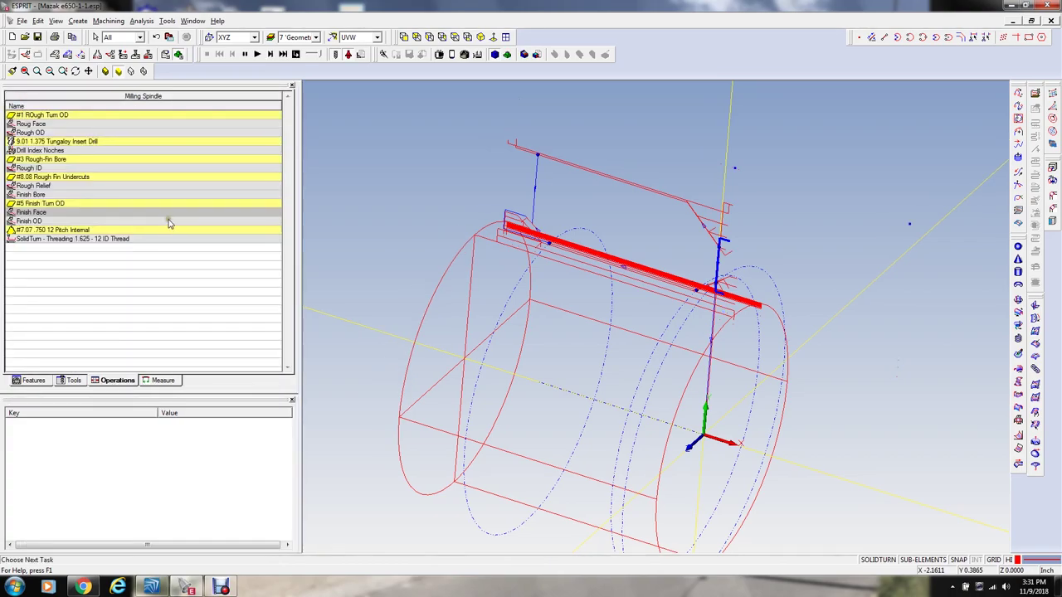
pyautogui.click(170, 213)
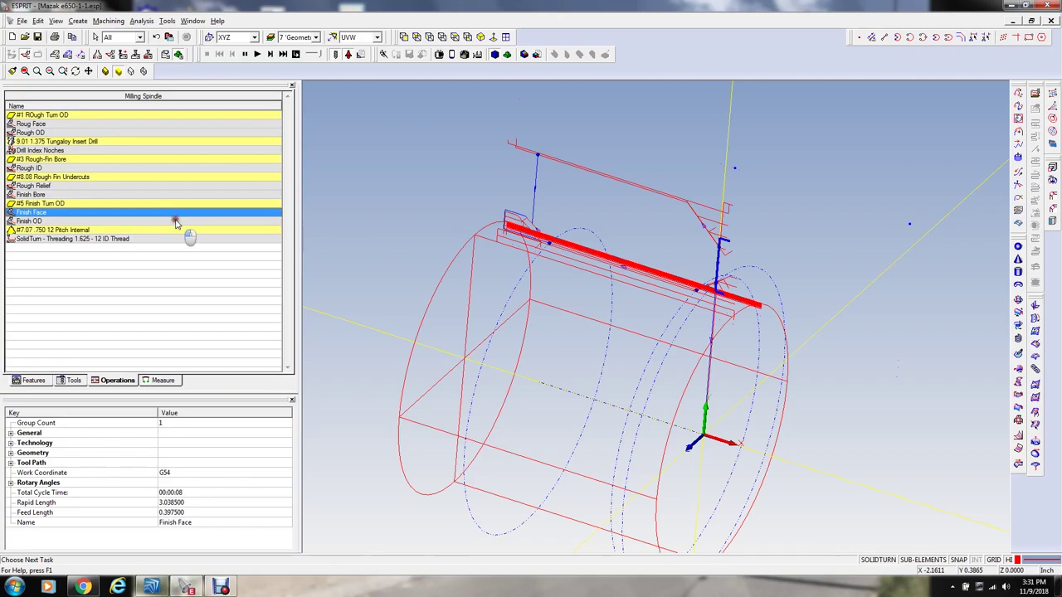
# Step: Play a simulation of Finish Face and Finish OD, reset it, and return to the Features tree
pyautogui.keyDown('ctrl'); pyautogui.click(207, 222); pyautogui.keyUp('ctrl')
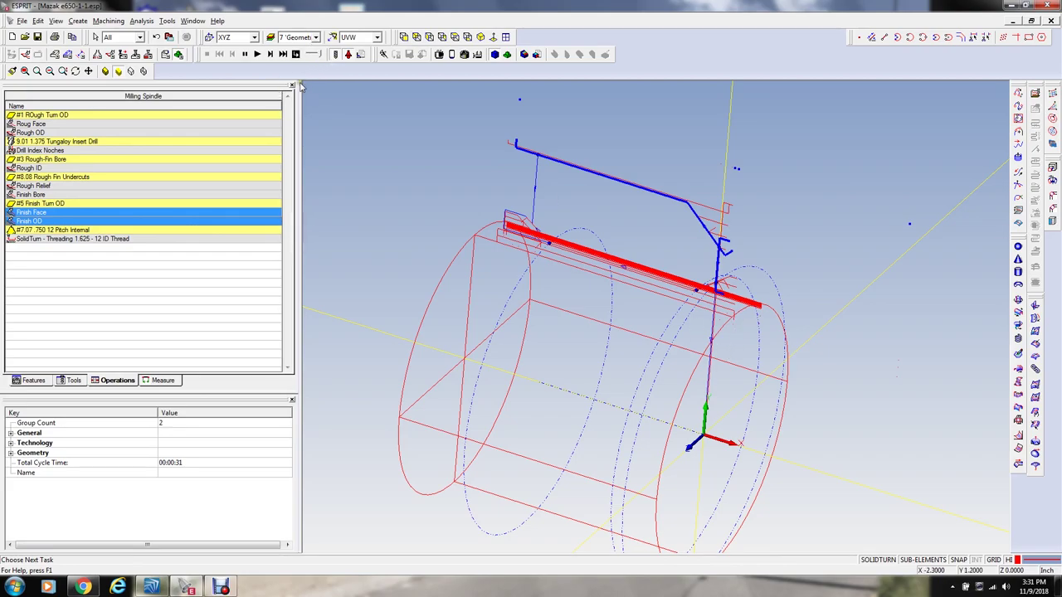
pyautogui.click(304, 55)
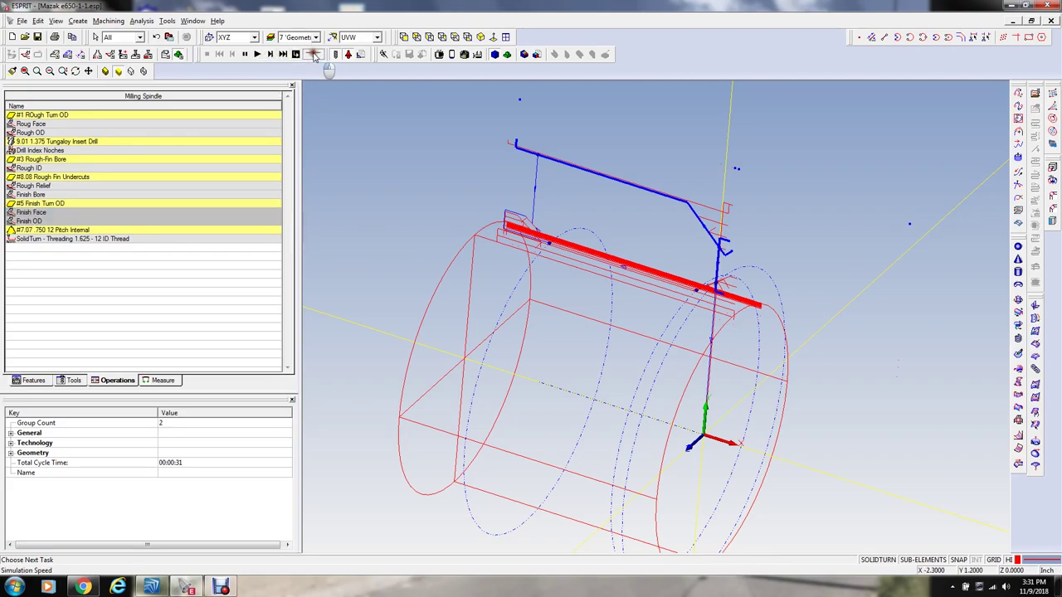
pyautogui.click(258, 54)
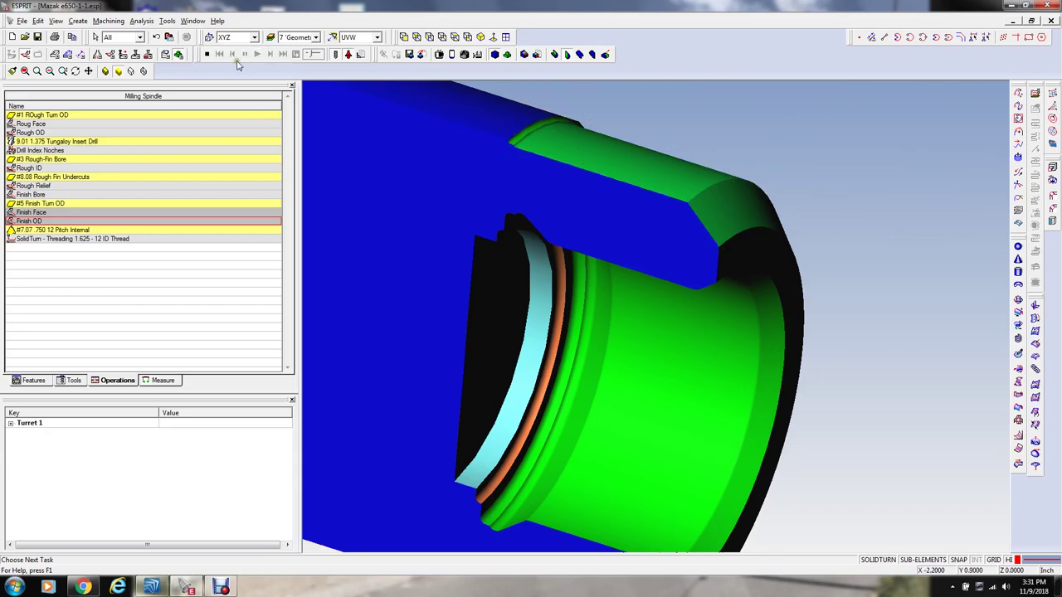
pyautogui.click(208, 55)
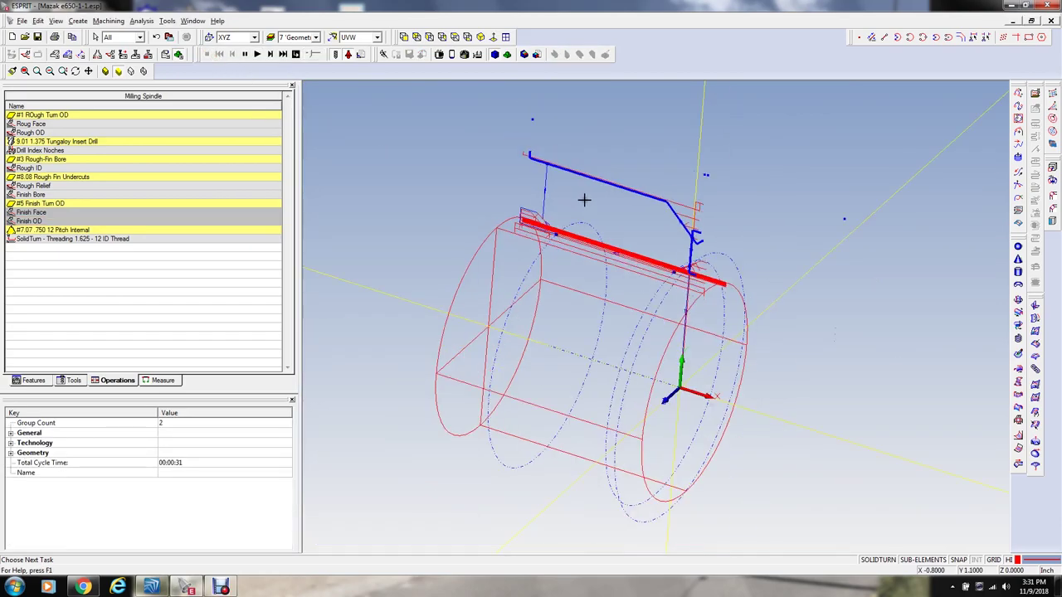
pyautogui.click(445, 157)
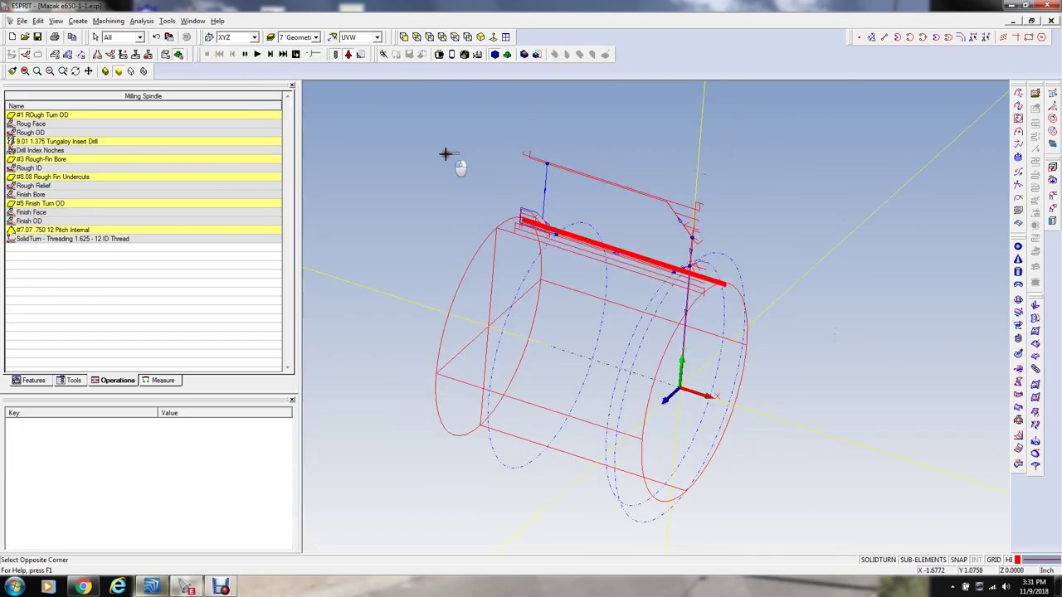
pyautogui.click(45, 380)
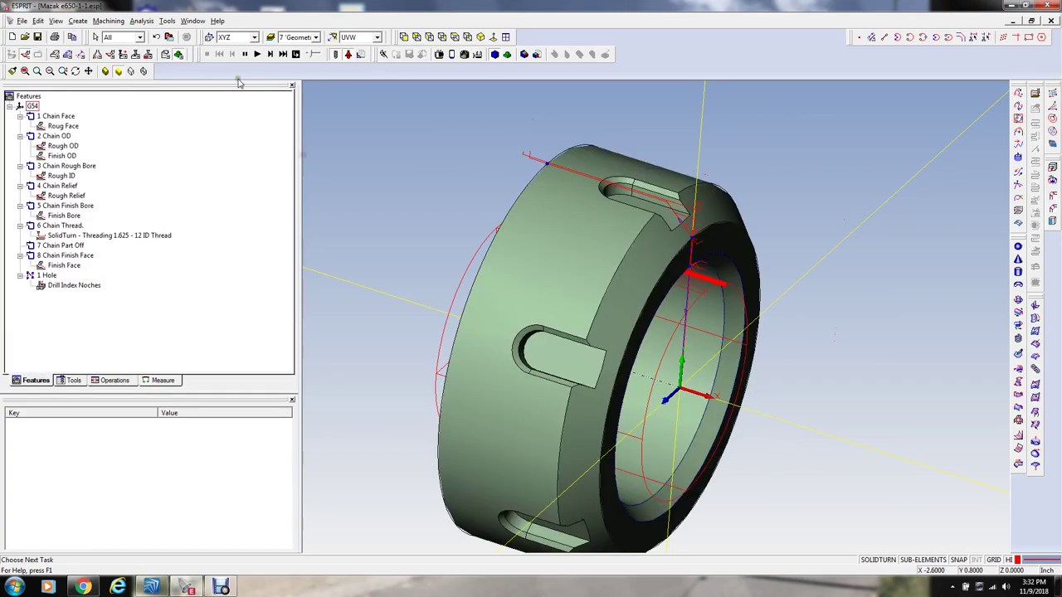
# Step: Switch the working plane to ZXY and zoom in on a wrench slot
pyautogui.click(243, 39)
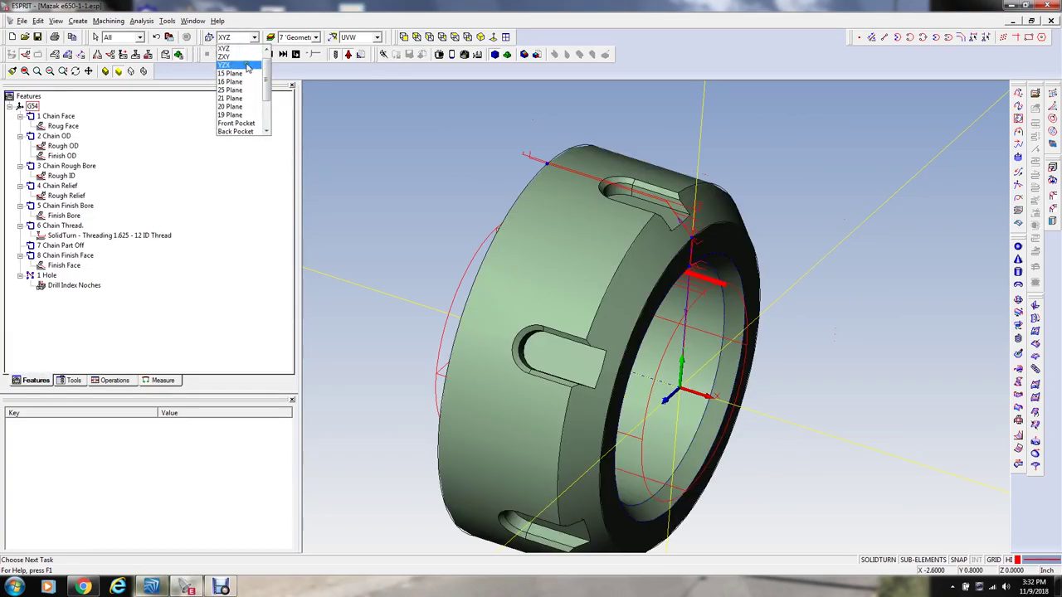
pyautogui.click(247, 66)
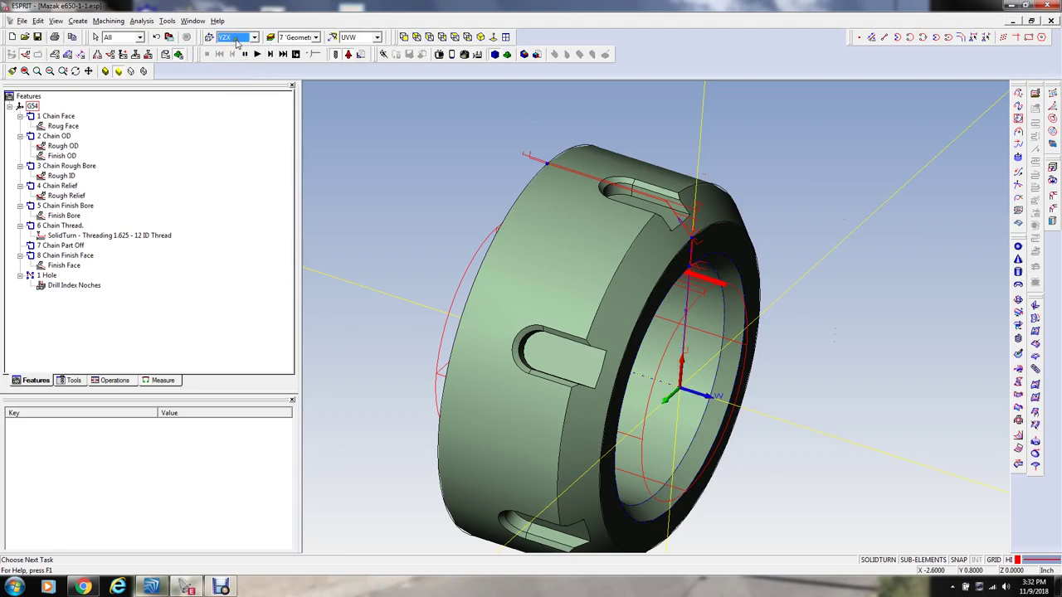
pyautogui.click(236, 40)
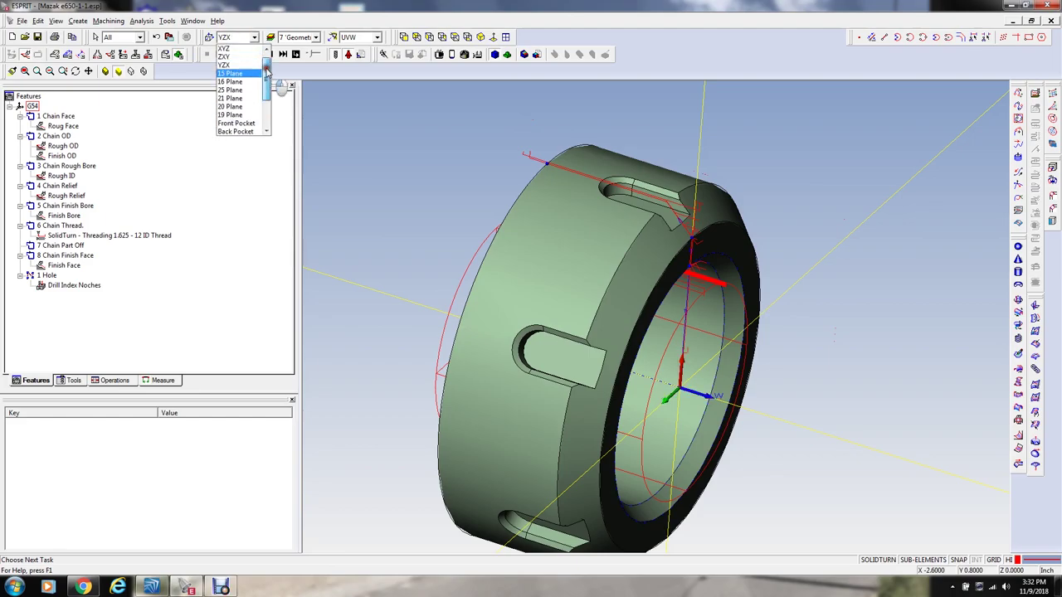
pyautogui.click(237, 56)
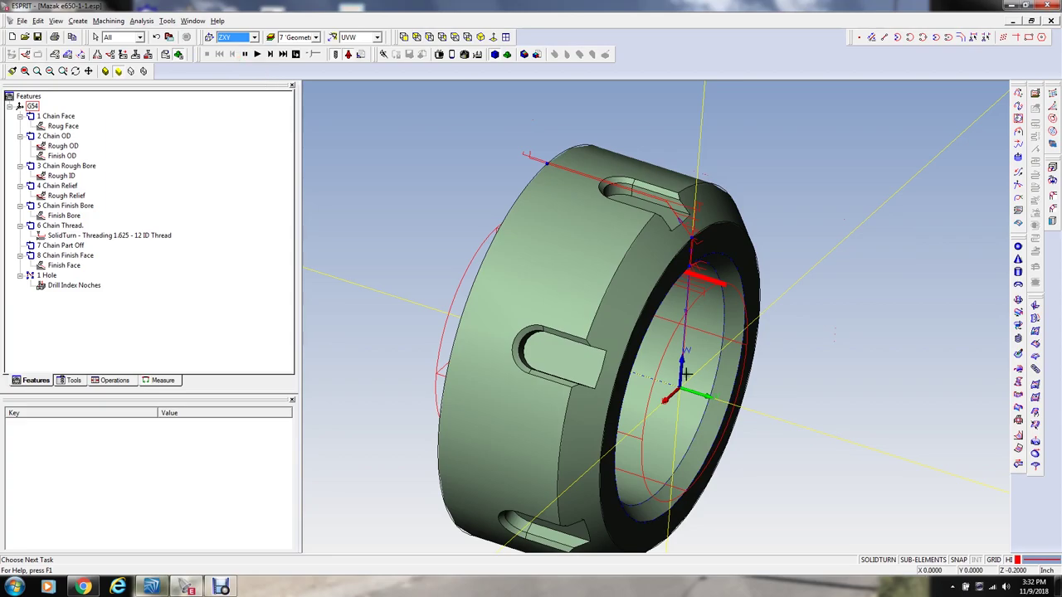
pyautogui.moveTo(422, 218); pyautogui.dragTo(415, 230, button='middle')
pyautogui.scroll(3, 691, 224)
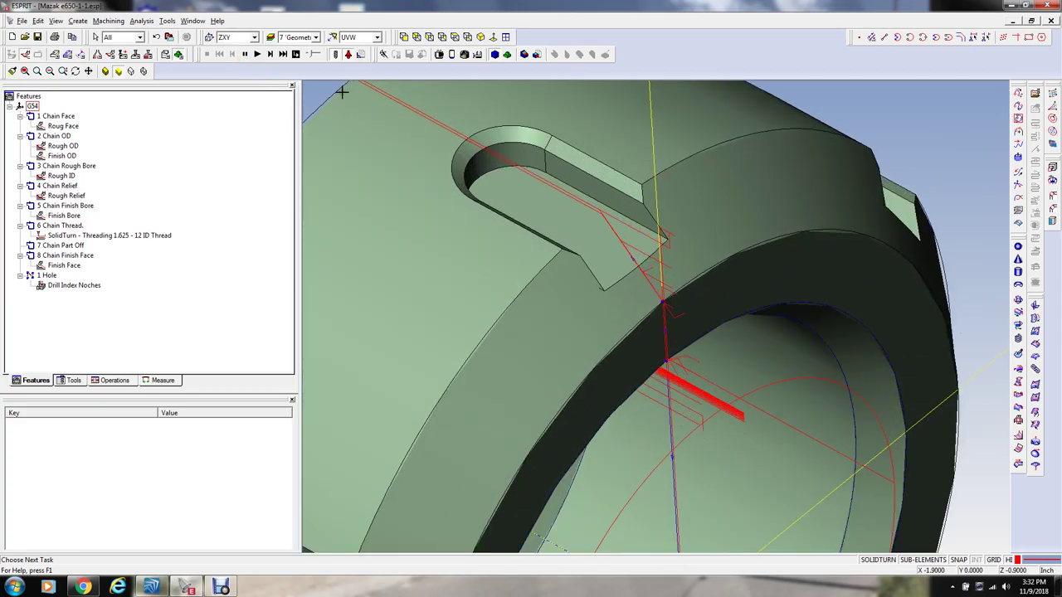
# Step: Hide the 1 Part Model layer so only wireframe geometry shows
pyautogui.click(272, 39)
pyautogui.click(78, 181)
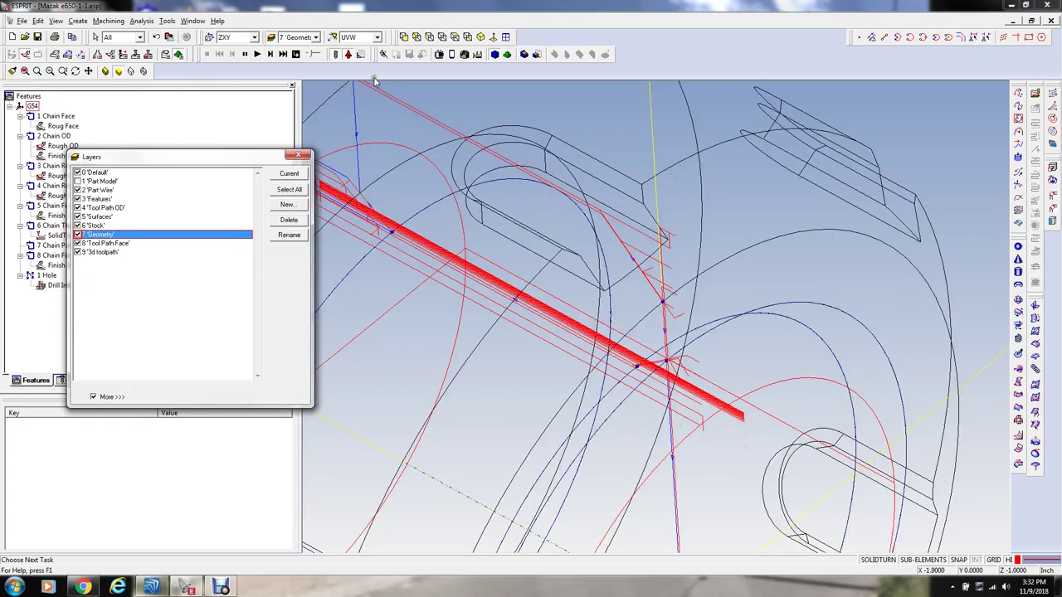
pyautogui.click(299, 156)
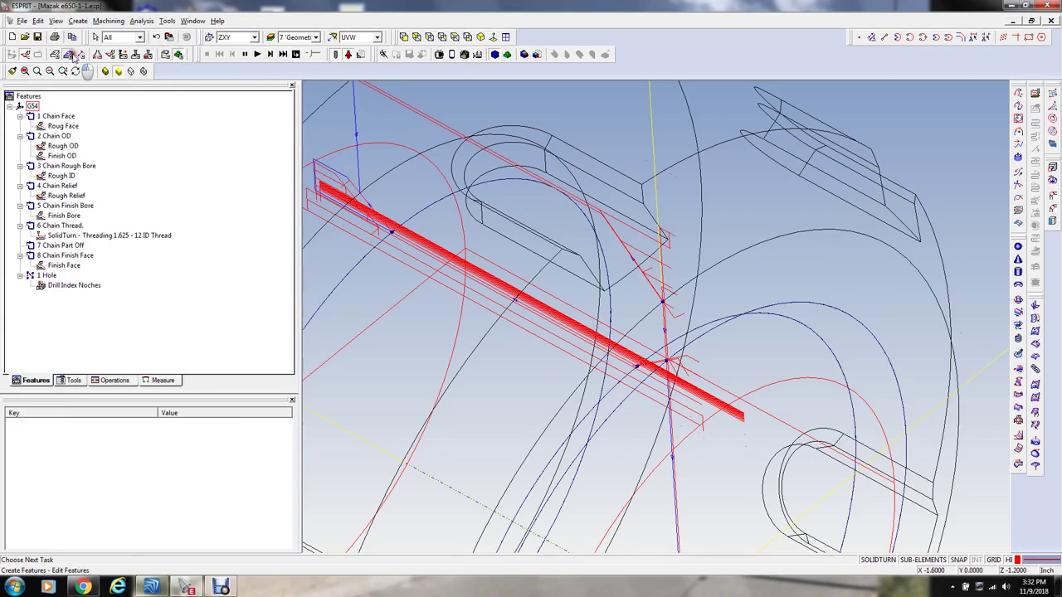
# Step: Chain the wrench slot's edges and inner arc into a new feature, 9 Chain
pyautogui.click(71, 54)
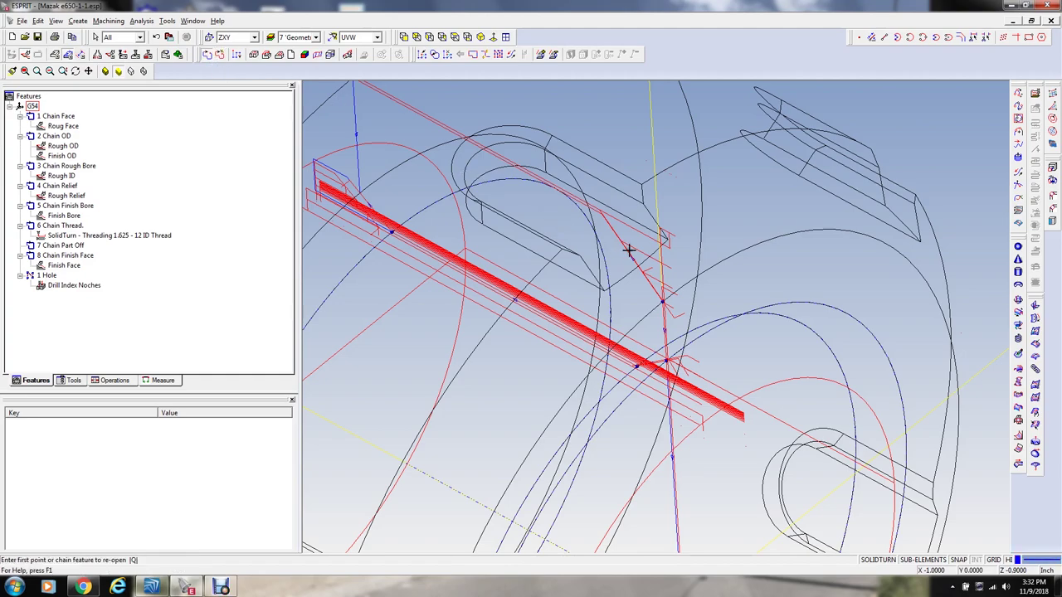
pyautogui.click(657, 234)
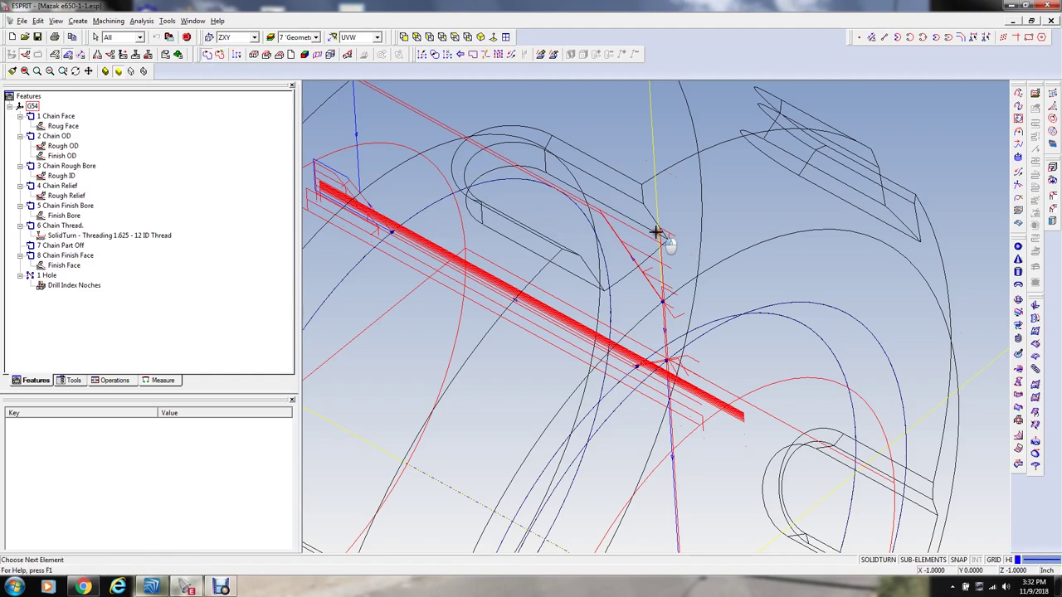
pyautogui.click(537, 169)
pyautogui.click(494, 229)
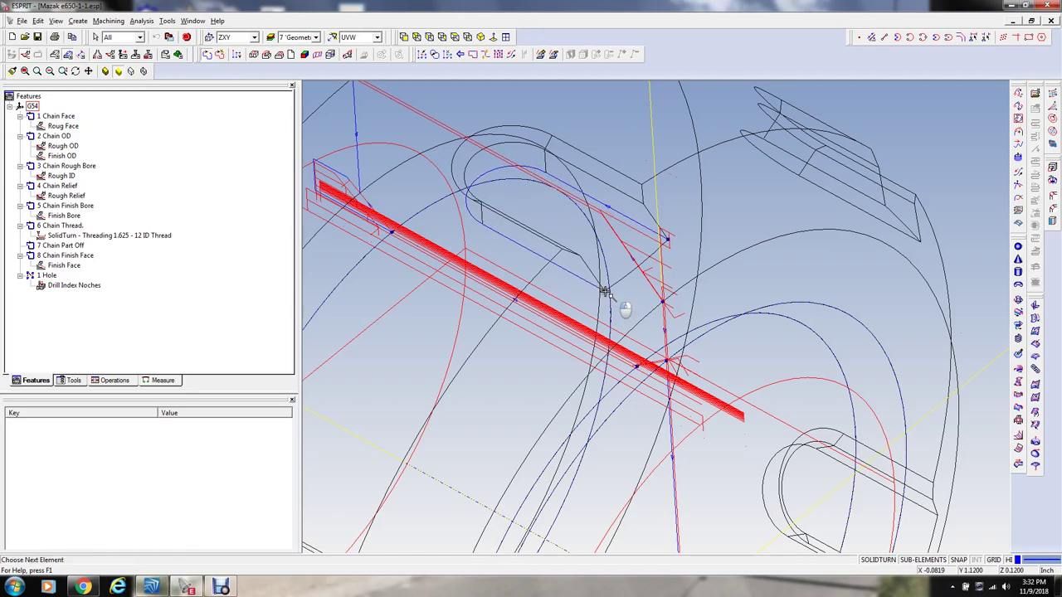
pyautogui.click(186, 38)
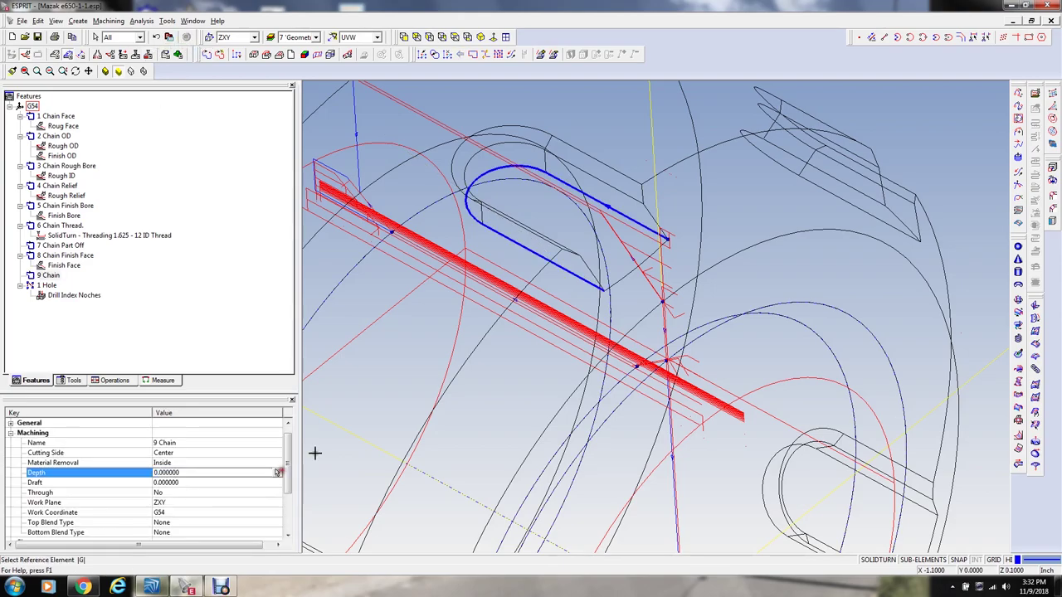
# Step: Set 9 Chain's depth to -0.150
pyautogui.click(277, 473)
pyautogui.write('-0.150')
pyautogui.press('Return')
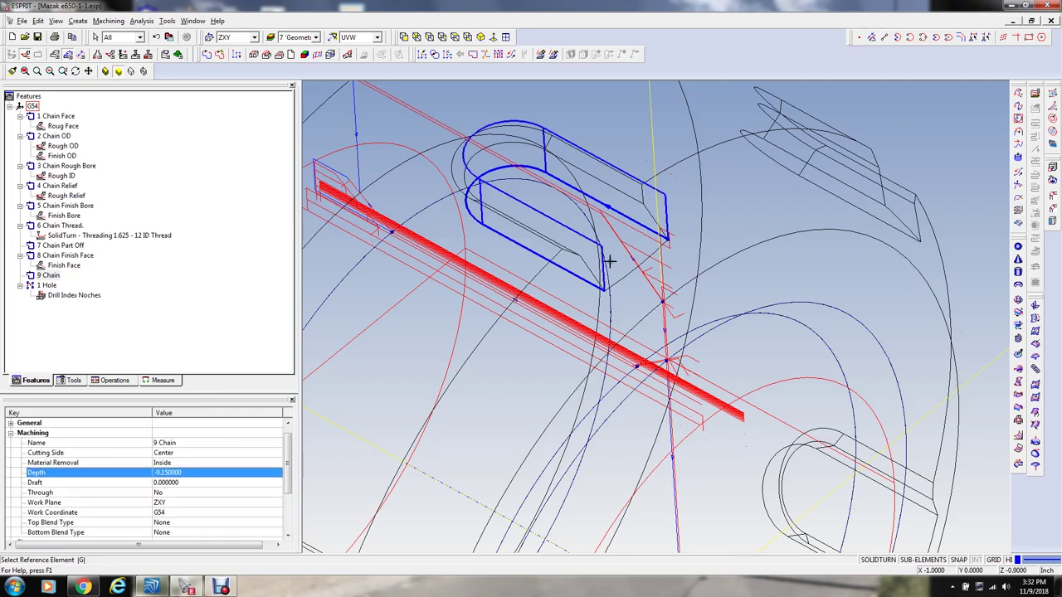
pyautogui.moveTo(628, 245); pyautogui.dragTo(637, 222, button='middle')
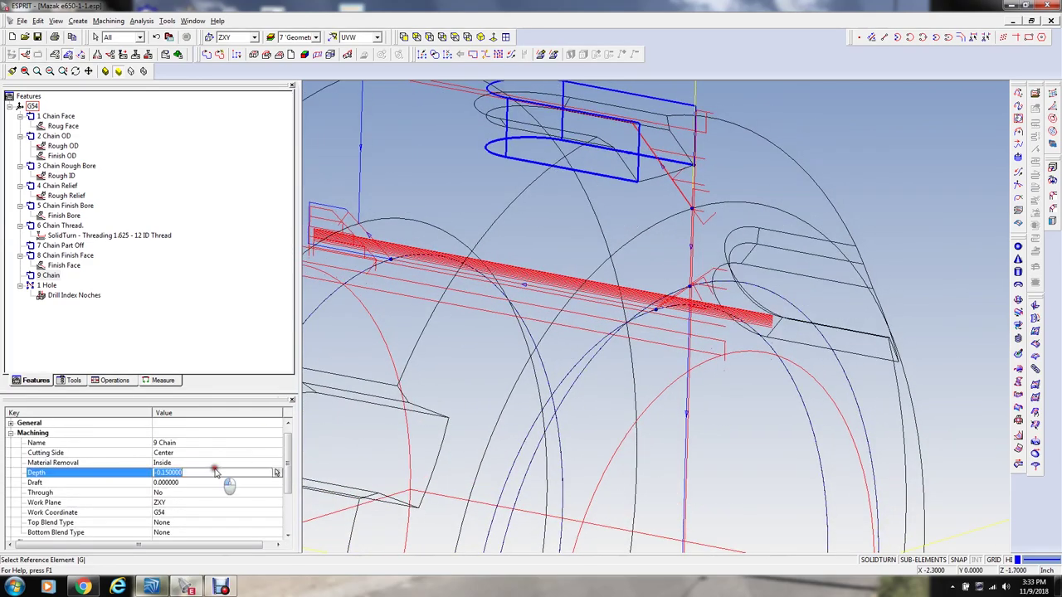
pyautogui.click(275, 473)
# Step: Take 9 Chain's depth from a reference edge, giving -0.102856
pyautogui.click(664, 116)
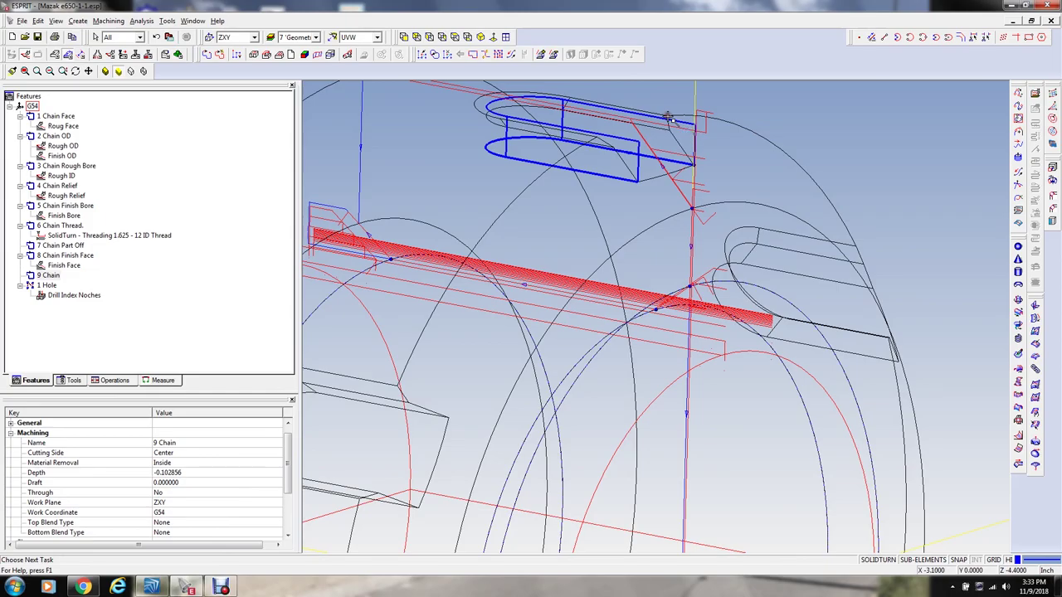
pyautogui.moveTo(467, 207); pyautogui.dragTo(467, 216, button='middle')
pyautogui.moveTo(611, 221); pyautogui.dragTo(607, 280, button='middle')
pyautogui.scroll(-2, 509, 146)
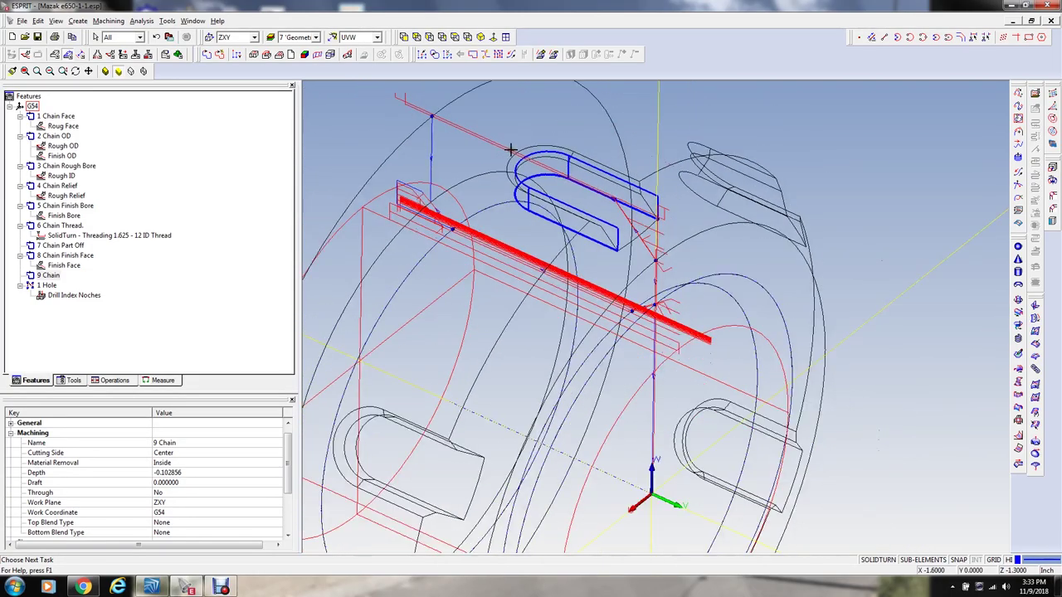
pyautogui.scroll(4, 513, 151)
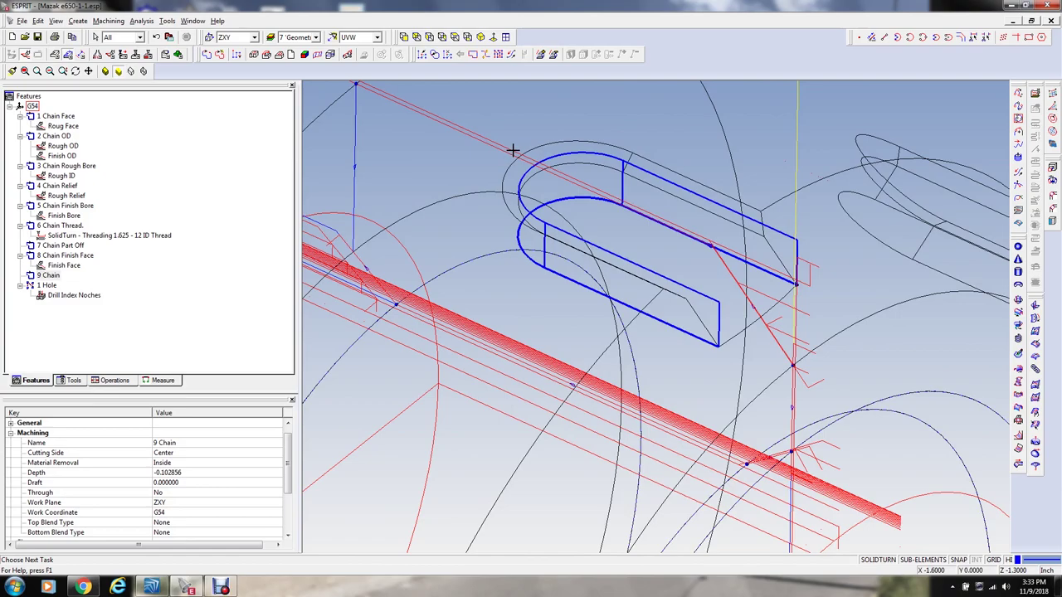
pyautogui.click(646, 114)
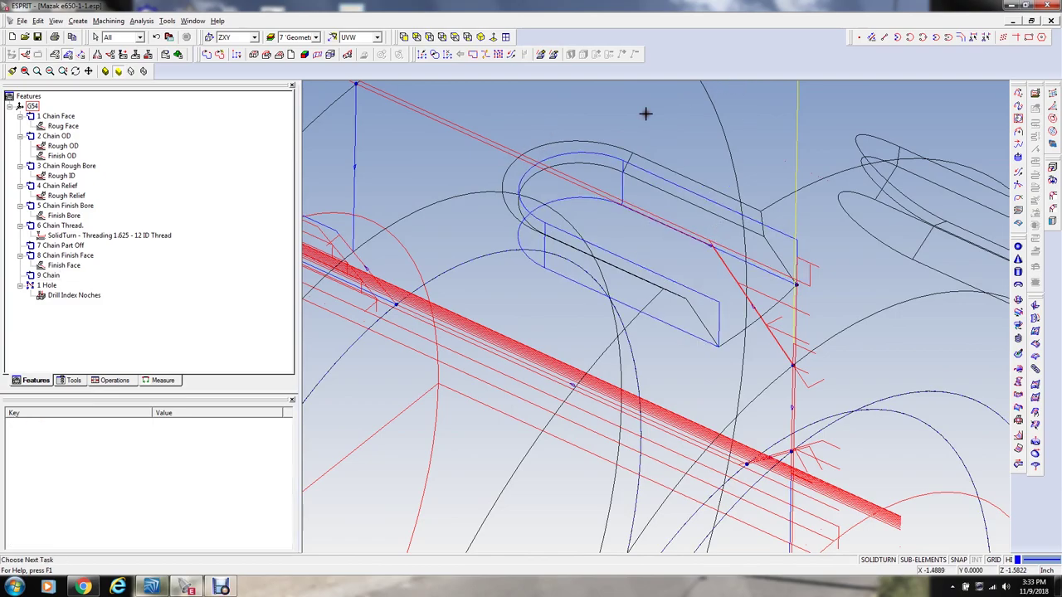
# Step: Create 10 Chain along the wrench slot arc, dismissing the No Intersections warning
pyautogui.click(207, 54)
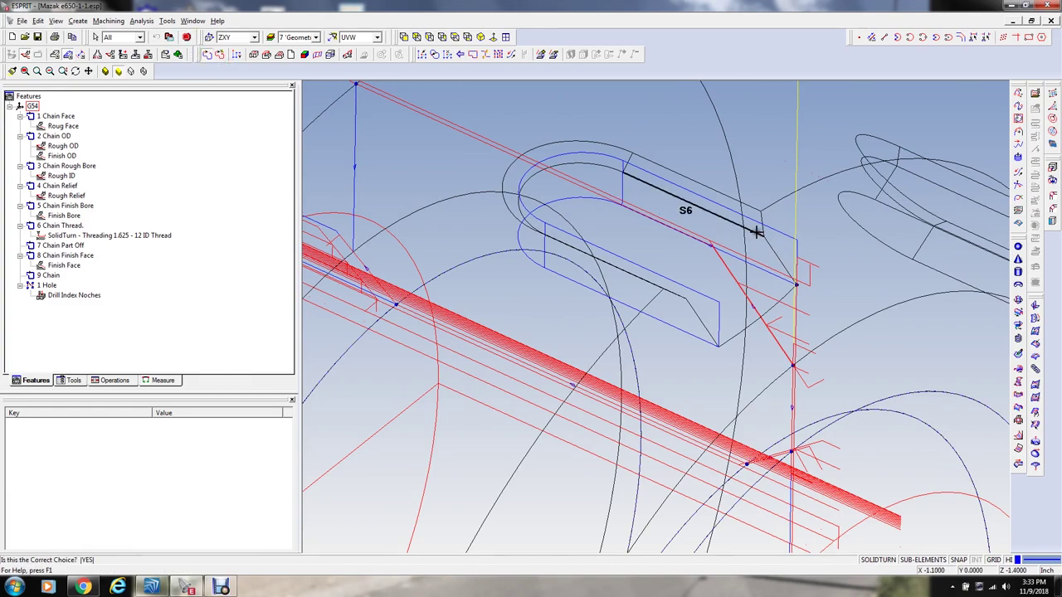
pyautogui.click(602, 181)
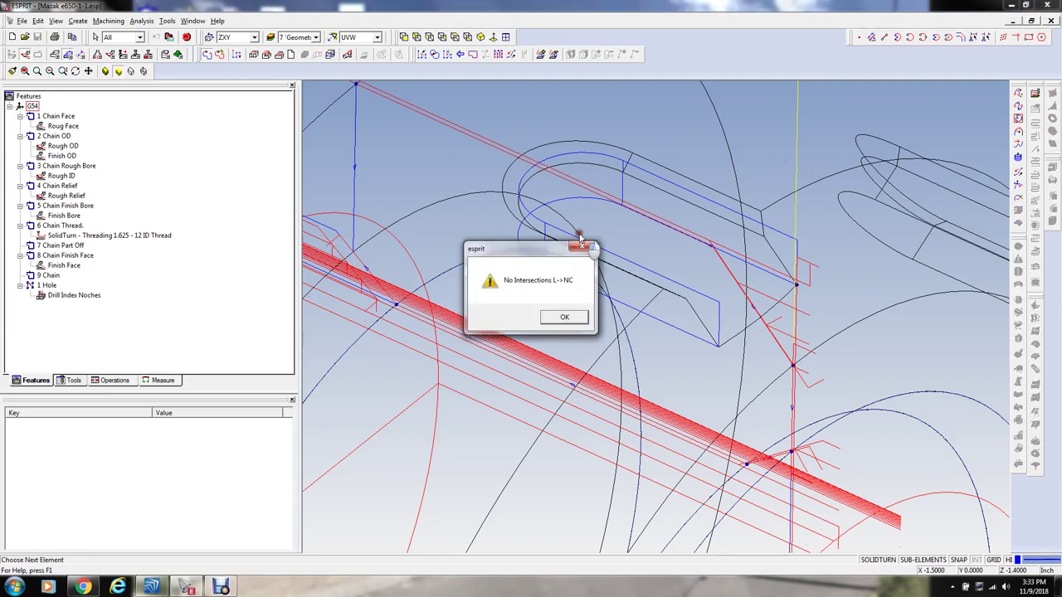
pyautogui.click(561, 313)
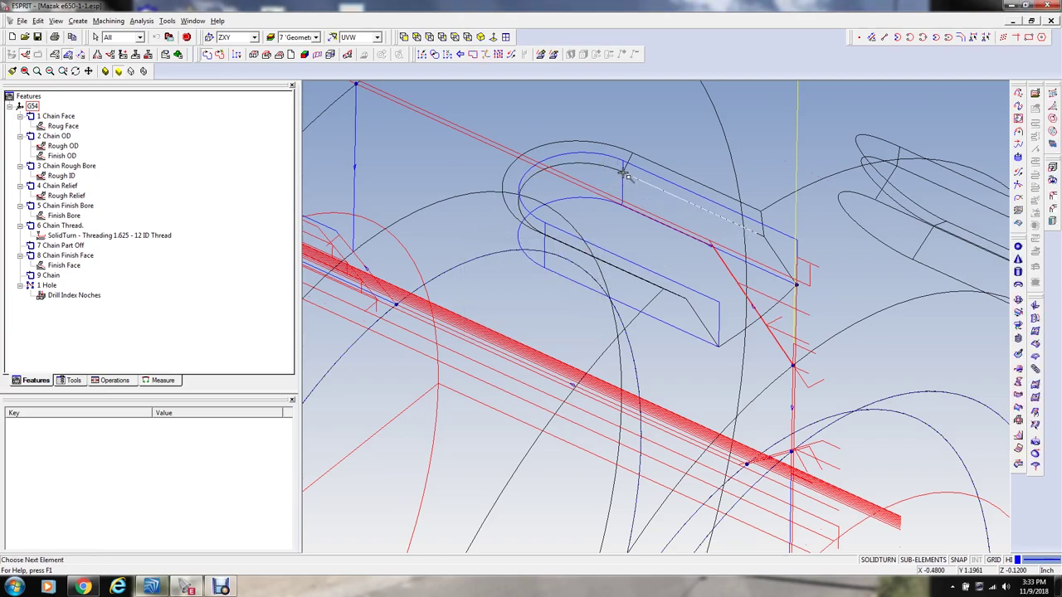
pyautogui.click(605, 166)
pyautogui.moveTo(651, 281); pyautogui.dragTo(425, 289, button='middle')
pyautogui.moveTo(506, 278); pyautogui.dragTo(510, 268, button='middle')
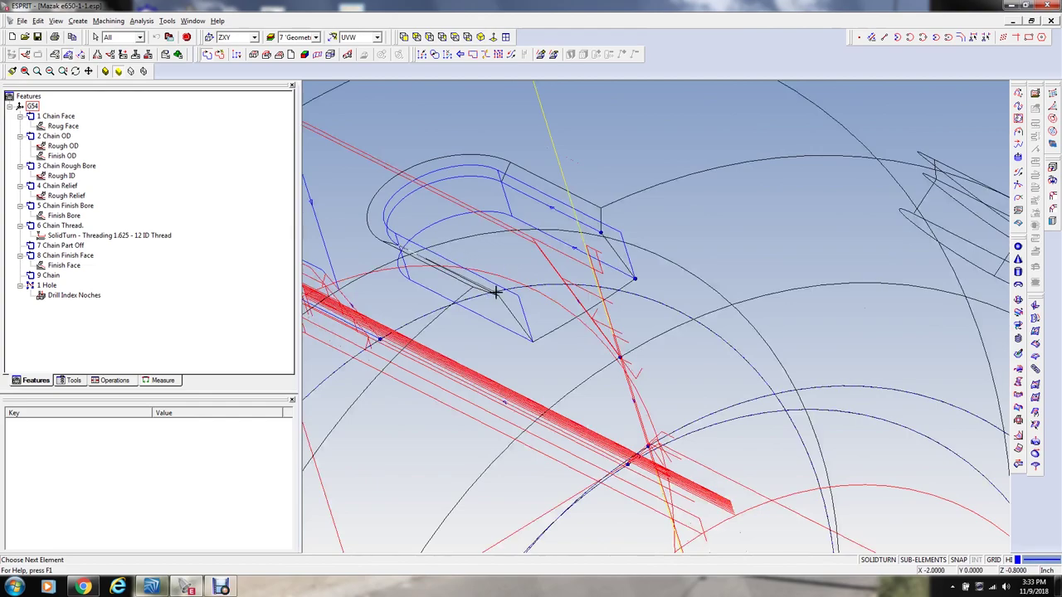
pyautogui.click(186, 37)
pyautogui.moveTo(651, 181); pyautogui.dragTo(706, 185, button='middle')
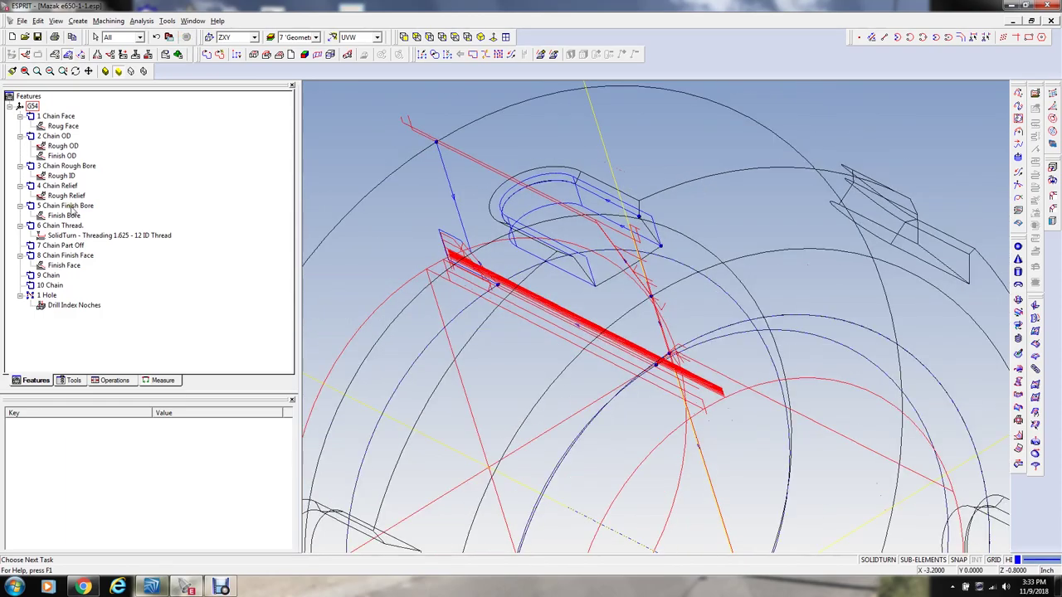
pyautogui.click(49, 276)
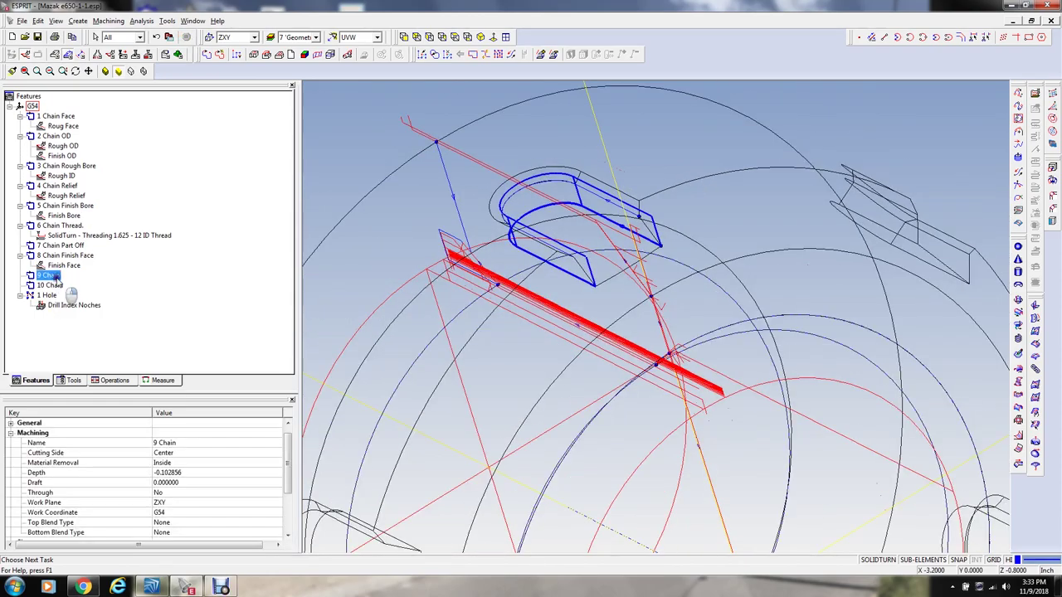
# Step: Rename 9 Chain to 9 Chain Wrench Slot
pyautogui.rightClick(52, 275)
pyautogui.click(99, 326)
pyautogui.press('End')
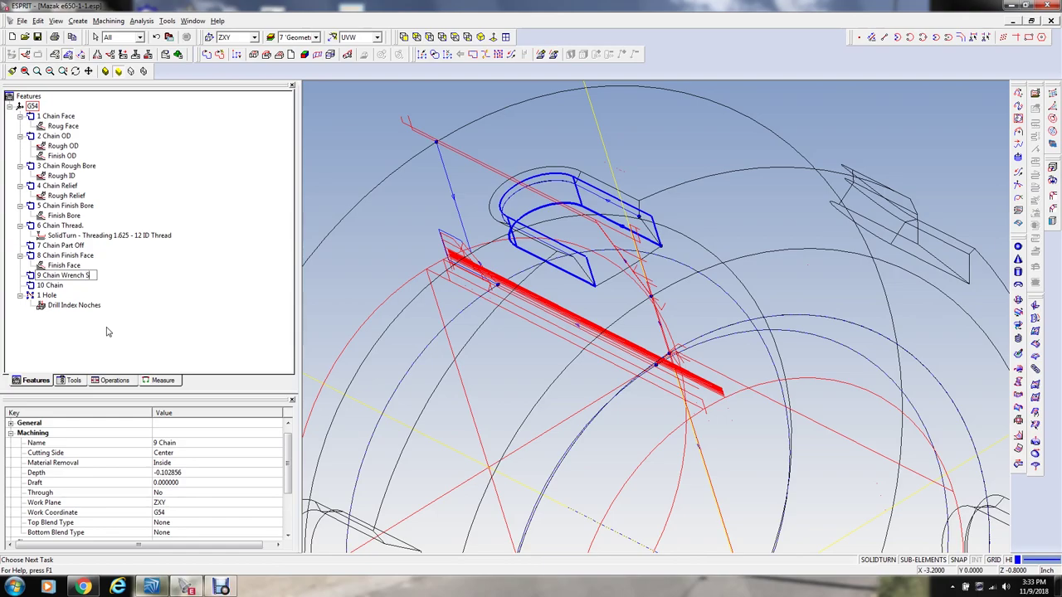
pyautogui.press('Return')
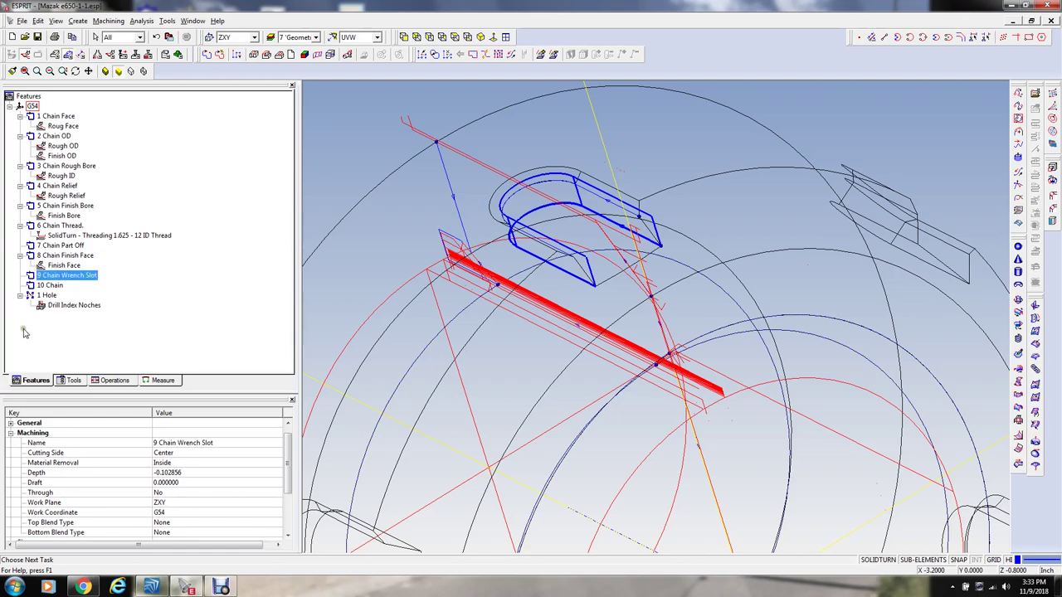
# Step: Rename 10 Chain to 10 Chain Chamfer
pyautogui.click(49, 286)
pyautogui.rightClick(56, 279)
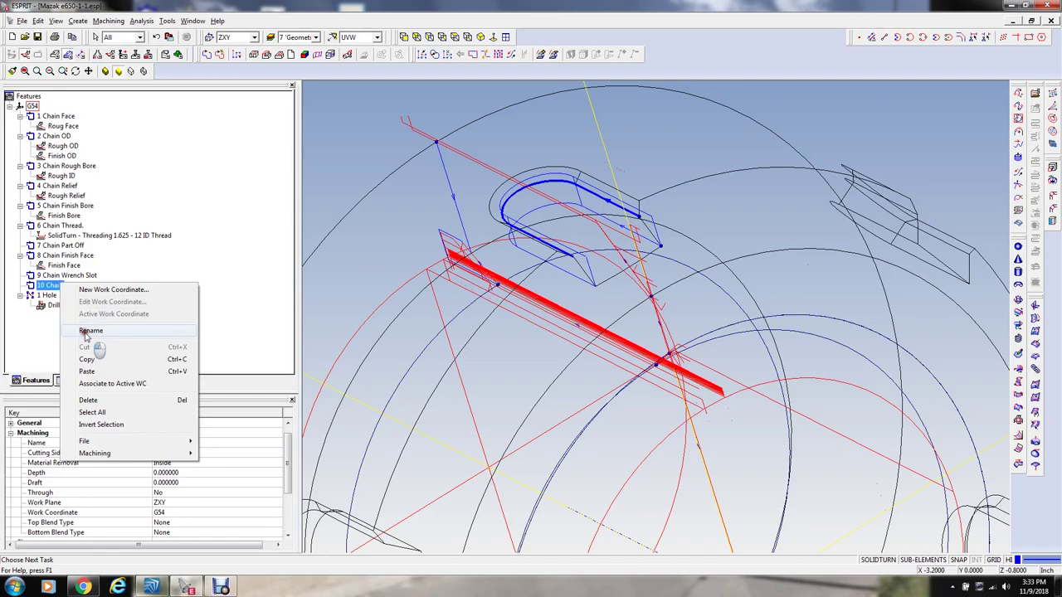
pyautogui.click(90, 334)
pyautogui.press('End')
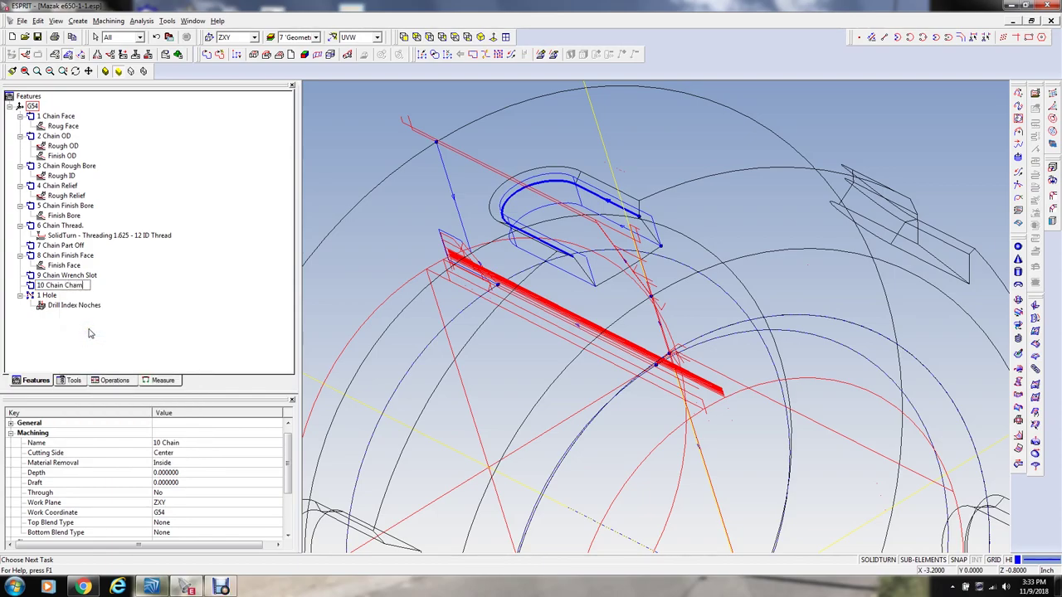
pyautogui.press('Return')
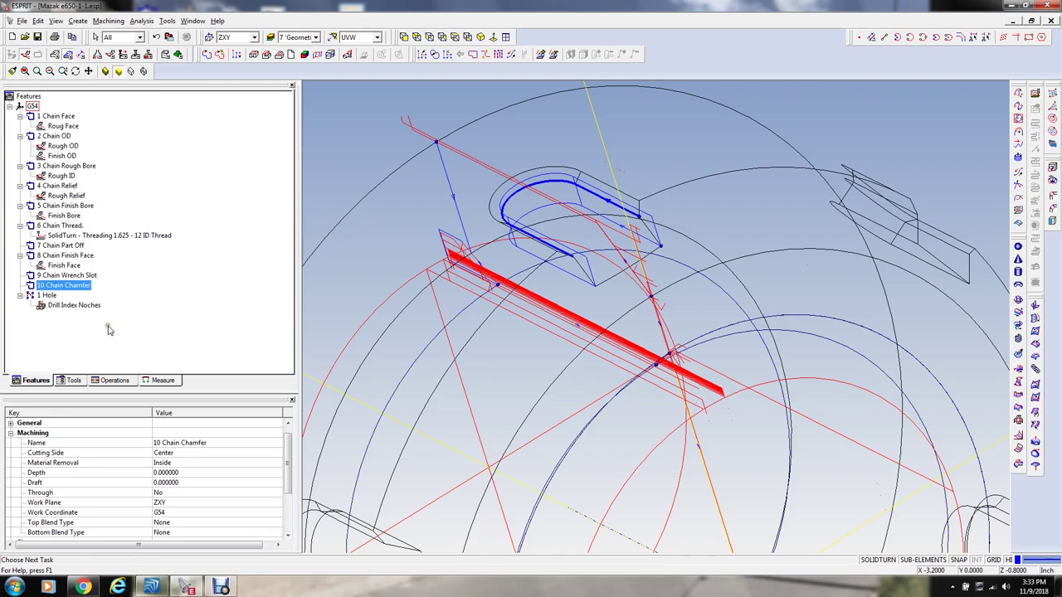
pyautogui.click(178, 473)
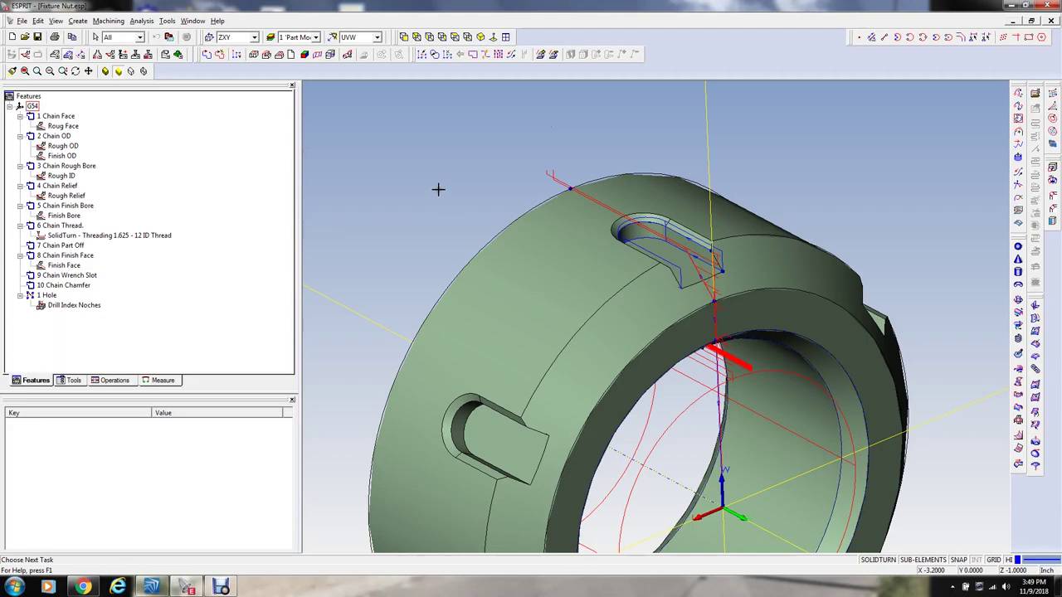
# Step: Review the properties of 10 Chain Chamfer and 9 Chain Wrench Slot
pyautogui.click(60, 285)
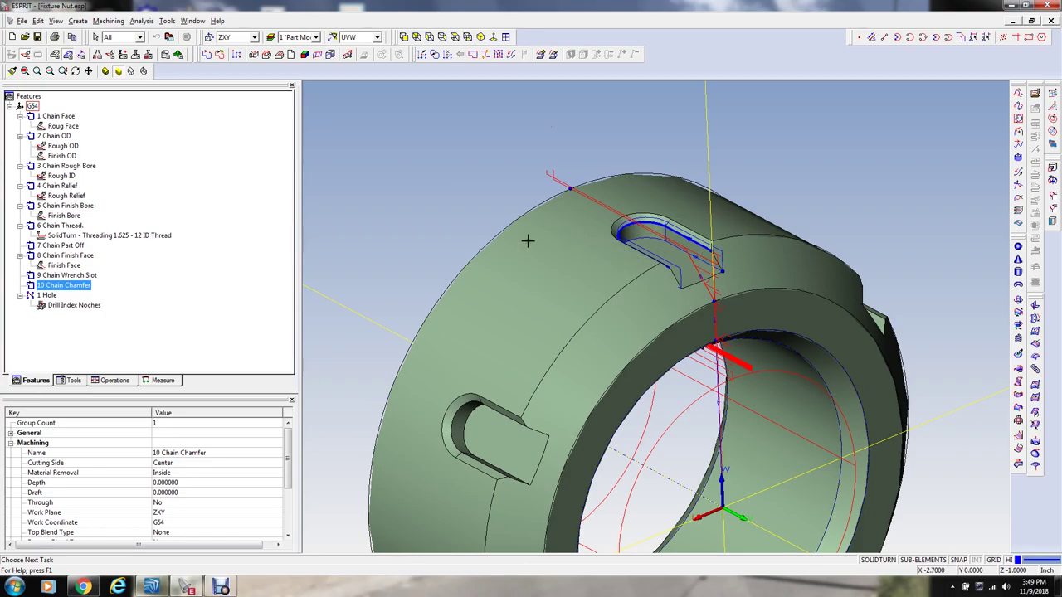
pyautogui.click(434, 216)
pyautogui.click(90, 277)
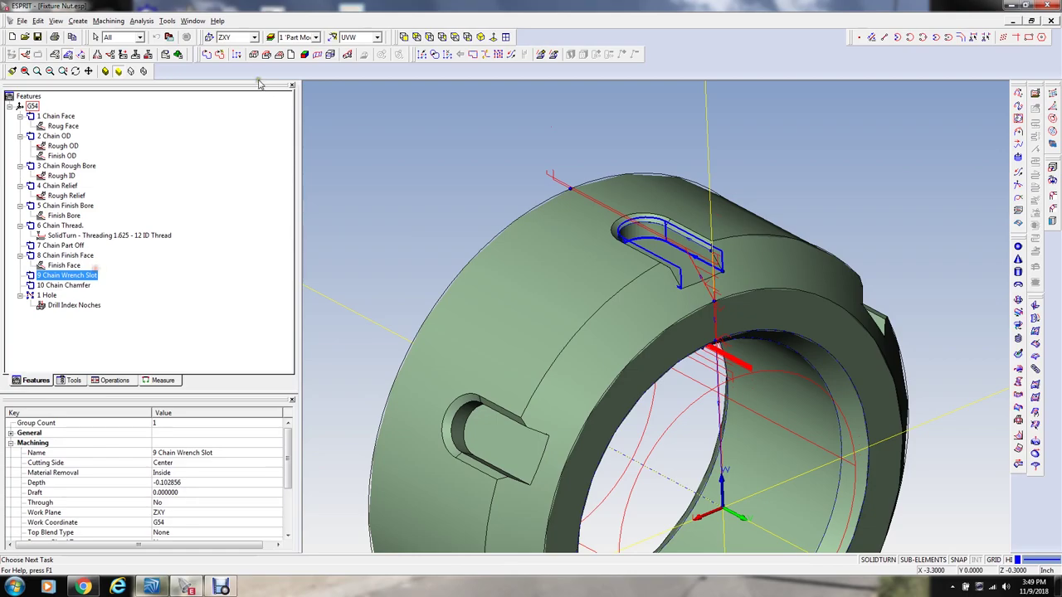
pyautogui.click(403, 242)
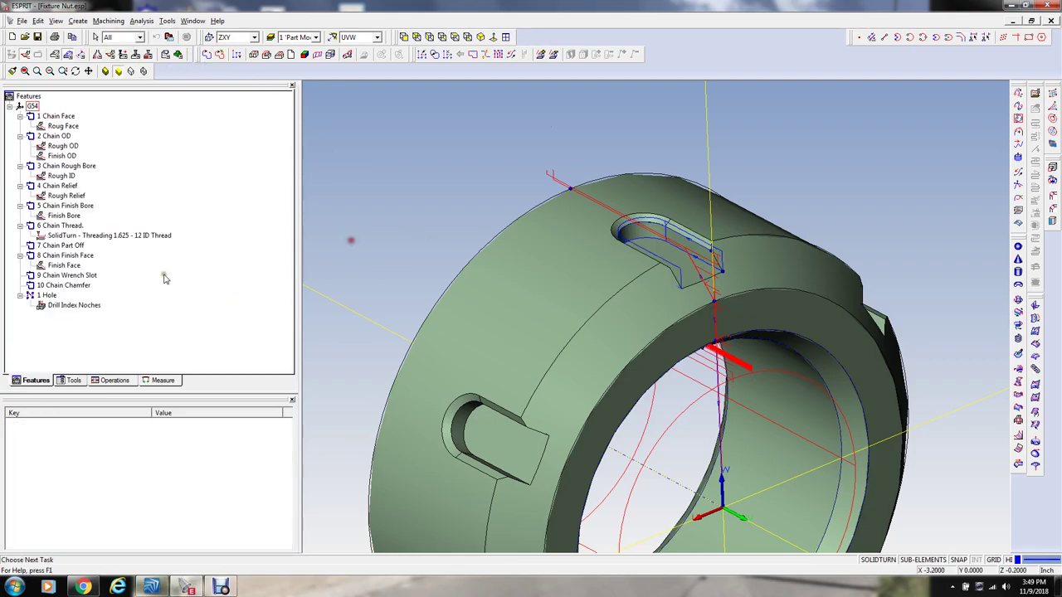
# Step: Re-open 9 Chain Wrench Slot and add the remaining slot edge to close its outline
pyautogui.click(206, 53)
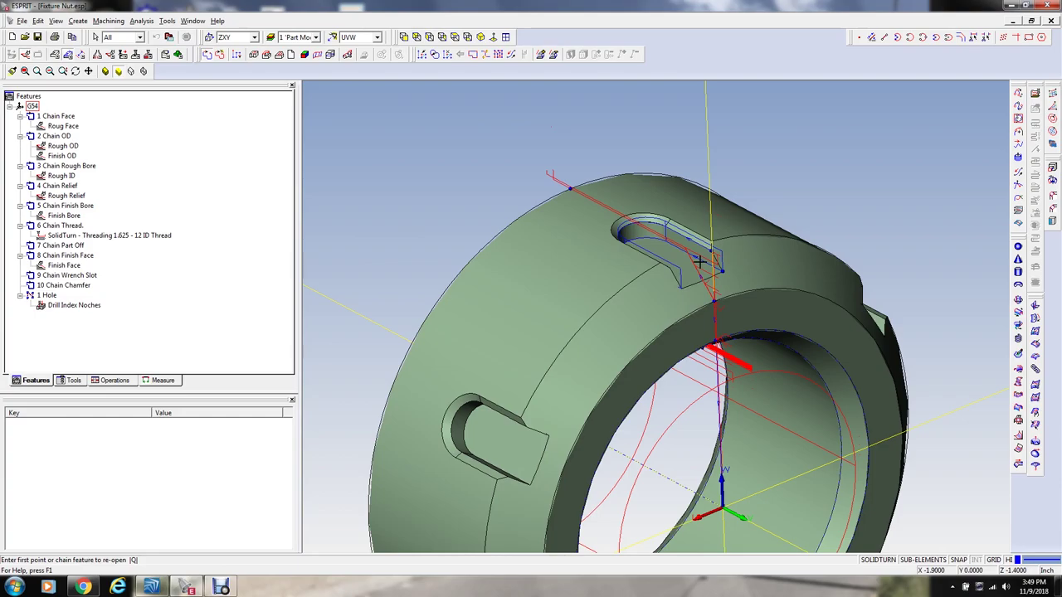
pyautogui.click(700, 262)
pyautogui.click(700, 262)
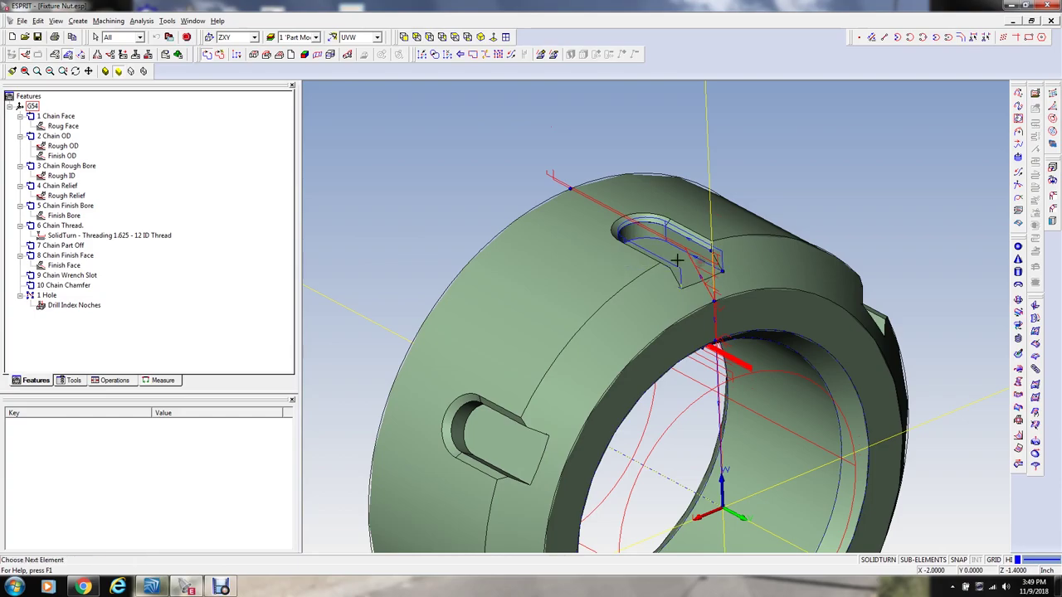
pyautogui.click(724, 273)
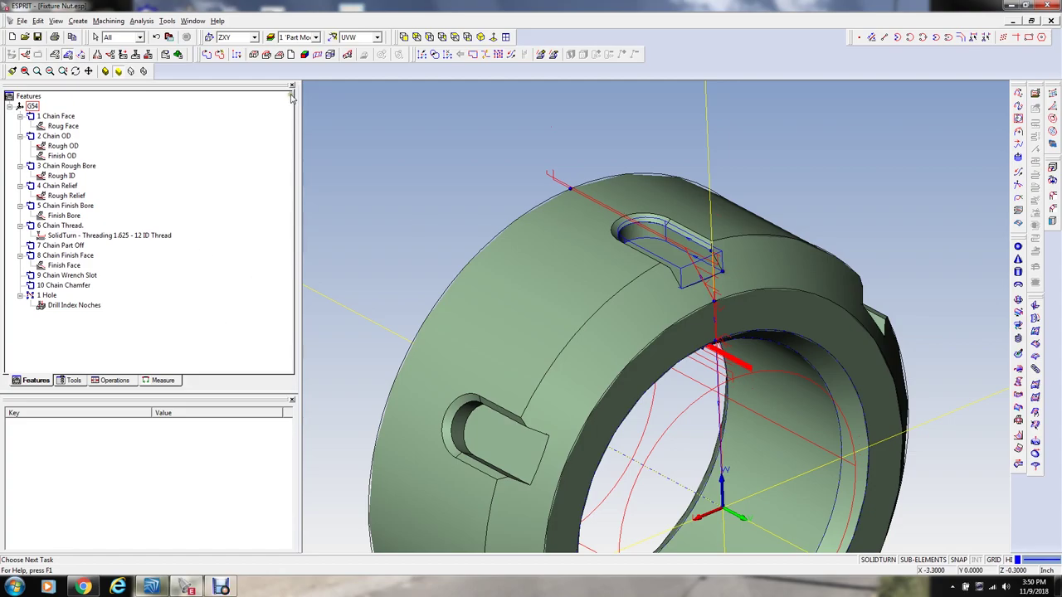
pyautogui.click(70, 277)
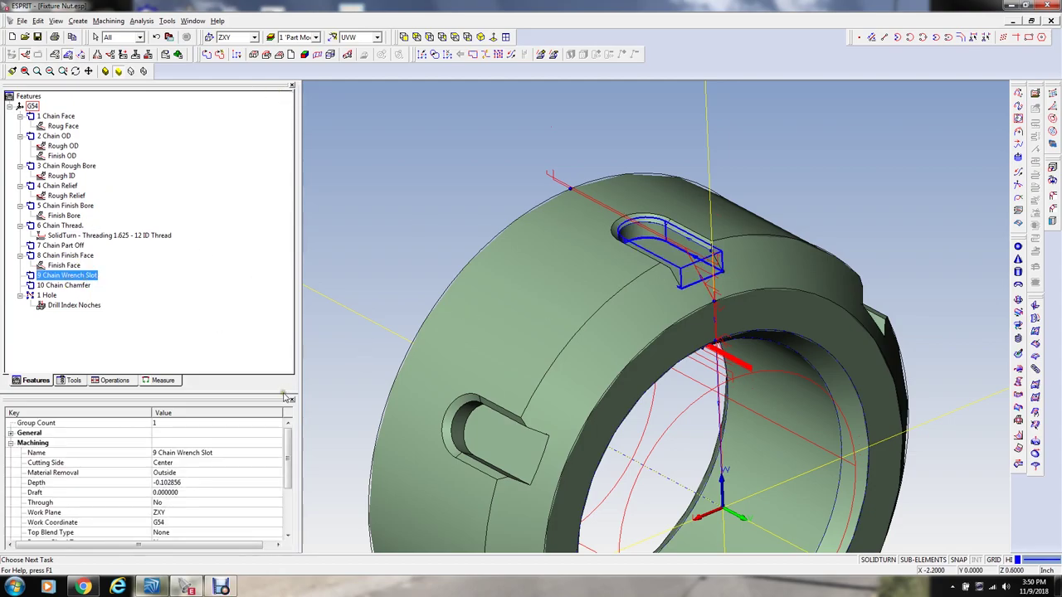
# Step: Target sub-element 4:4 of the wrench slot chain
pyautogui.moveTo(286, 436); pyautogui.dragTo(286, 485)
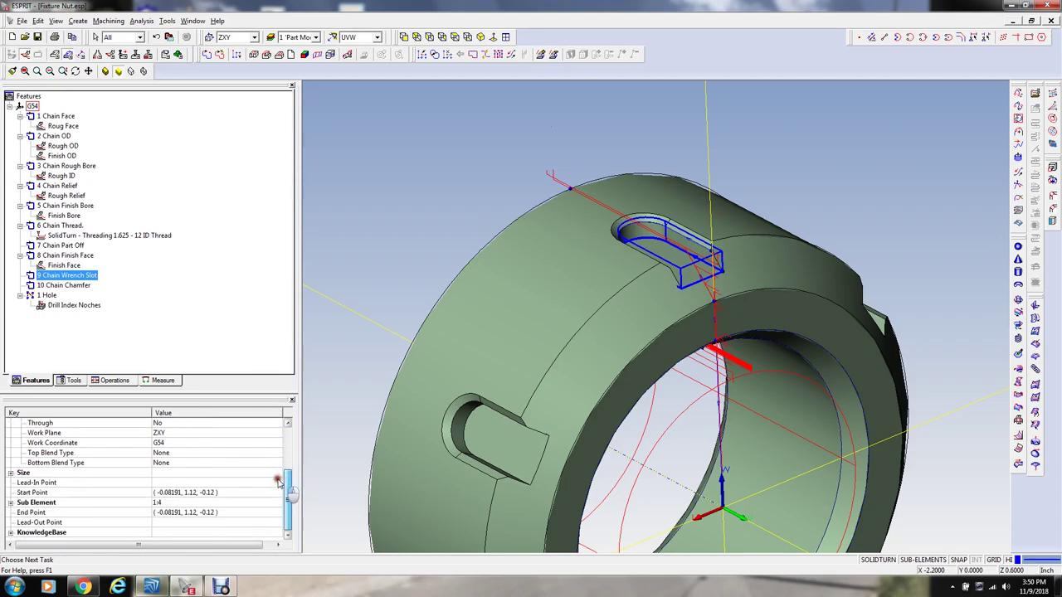
pyautogui.click(11, 503)
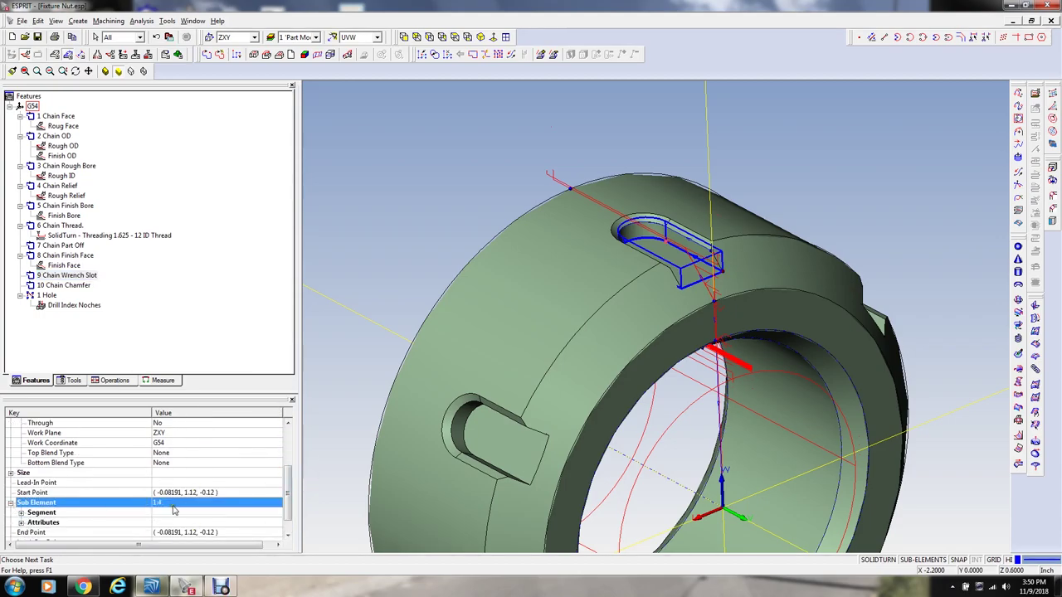
pyautogui.click(170, 506)
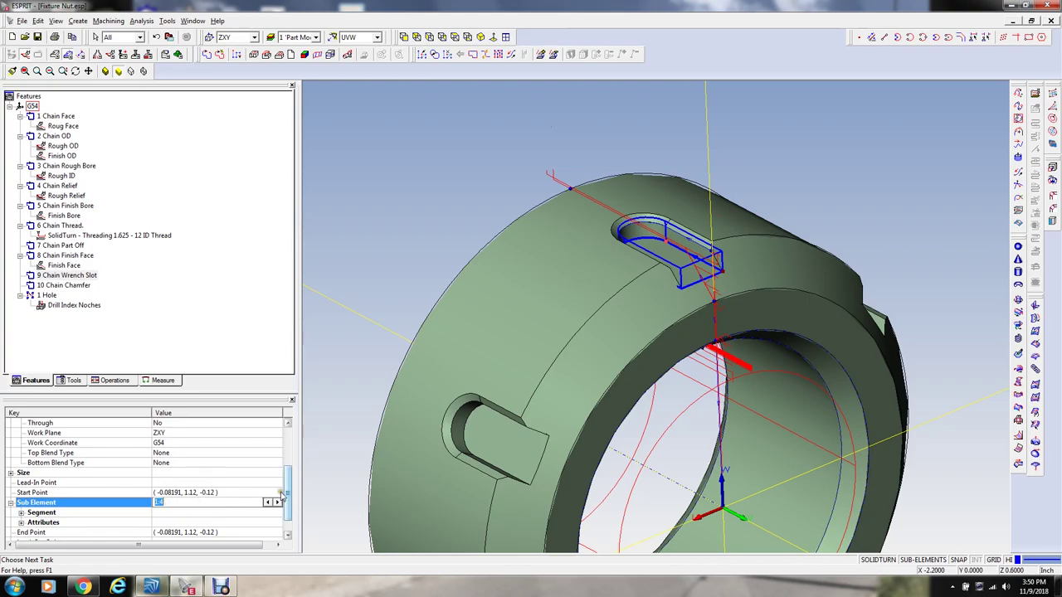
pyautogui.click(269, 503)
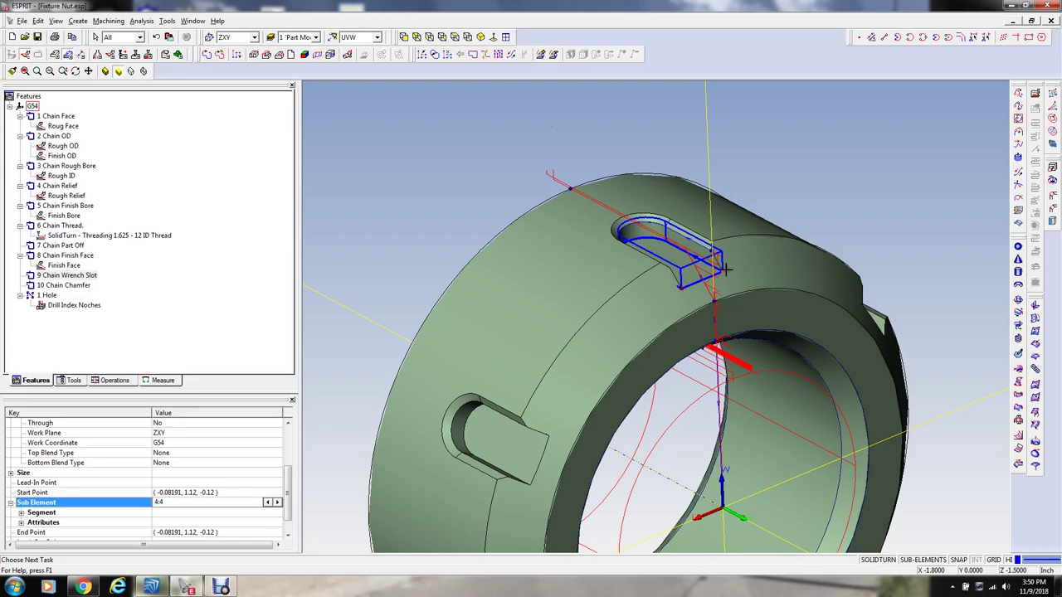
pyautogui.scroll(5, 724, 270)
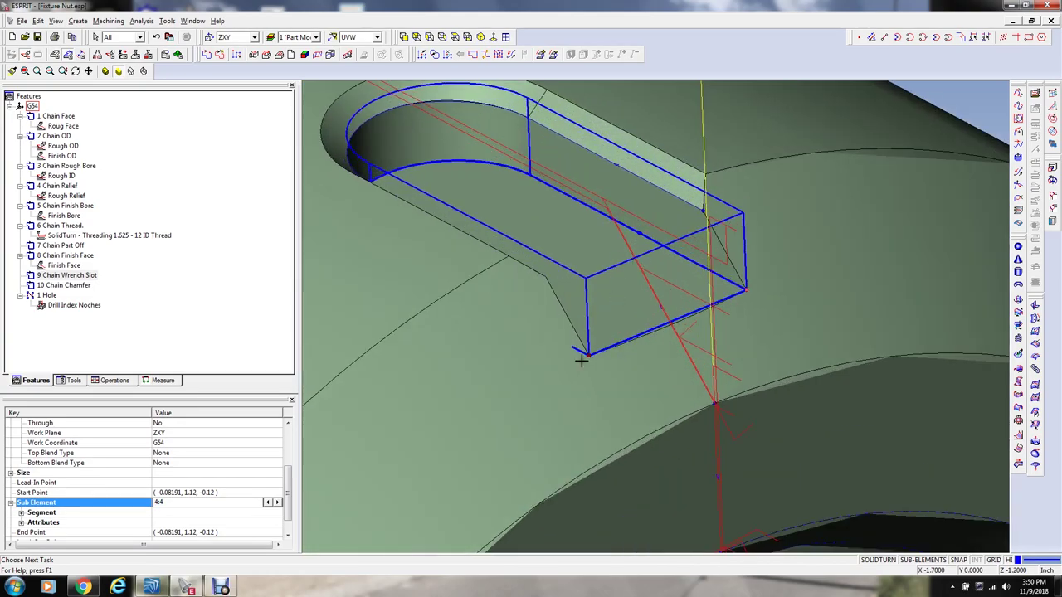
pyautogui.scroll(-3, 672, 348)
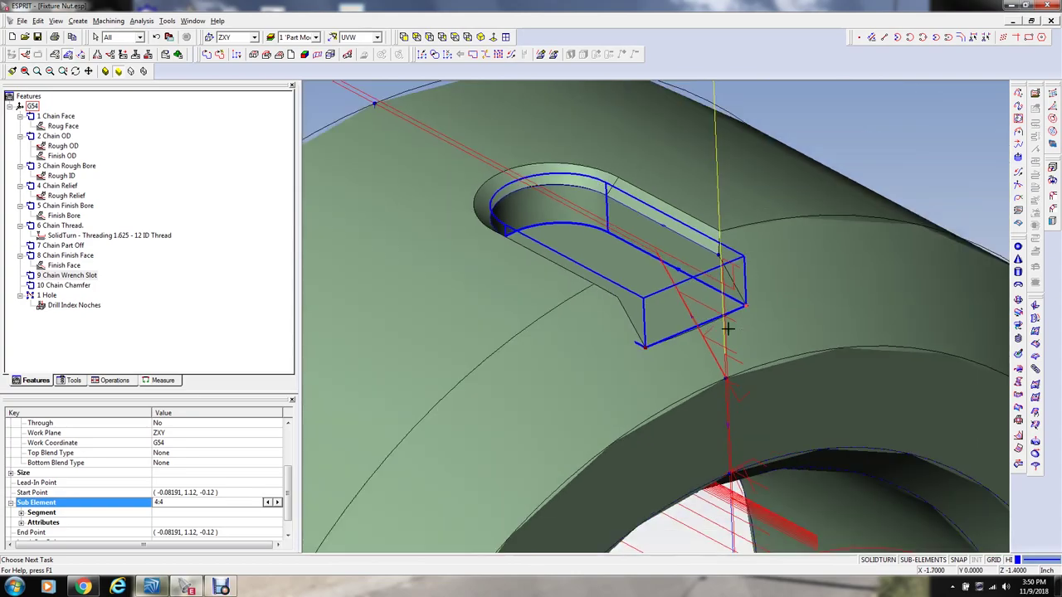
pyautogui.scroll(-1, 290, 495)
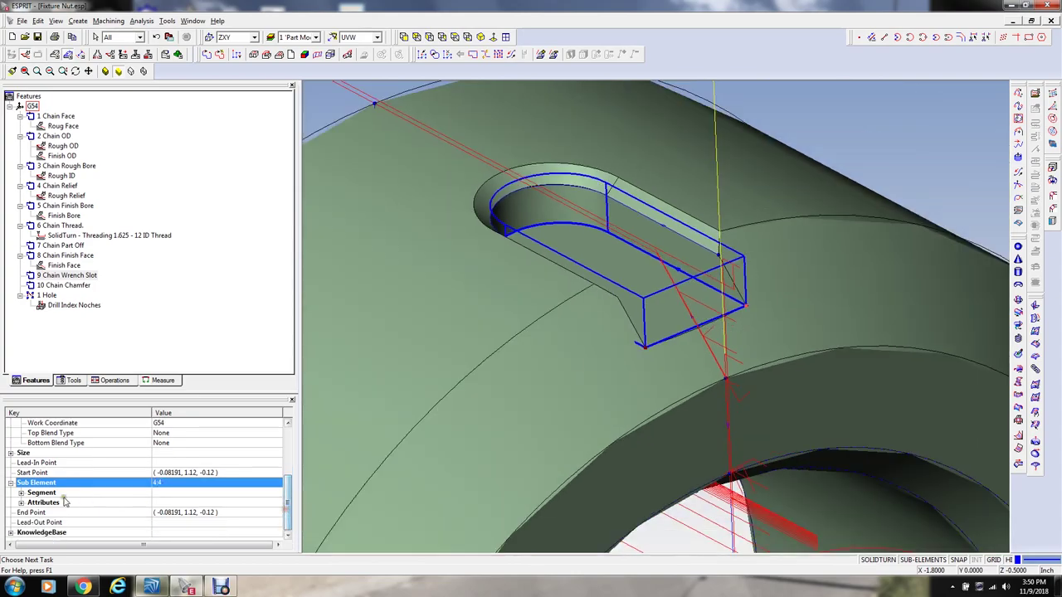
# Step: Set that segment's Open Edge attribute to True
pyautogui.click(21, 503)
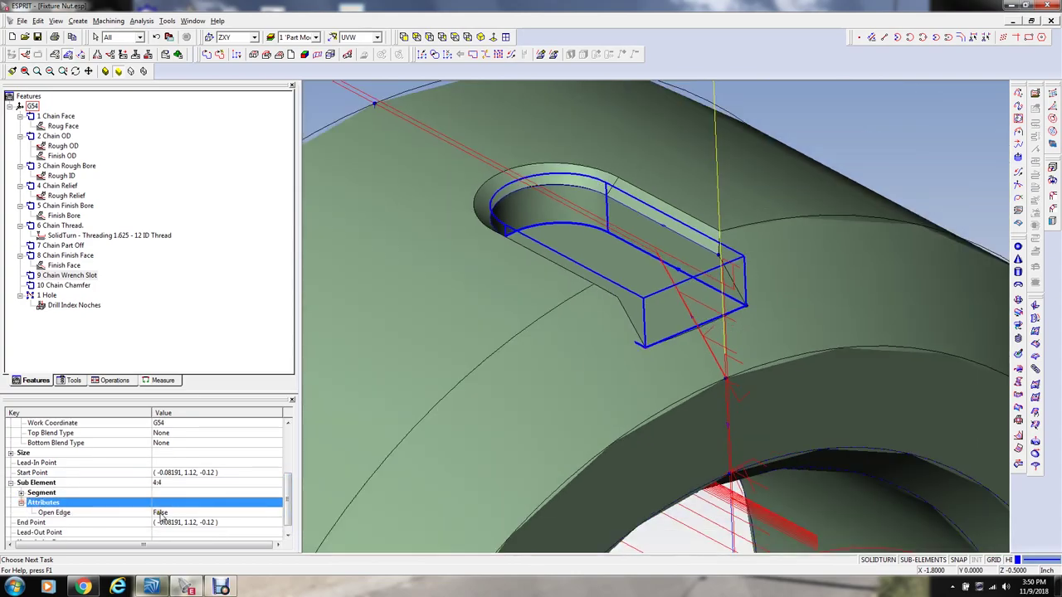
pyautogui.click(178, 514)
pyautogui.click(277, 514)
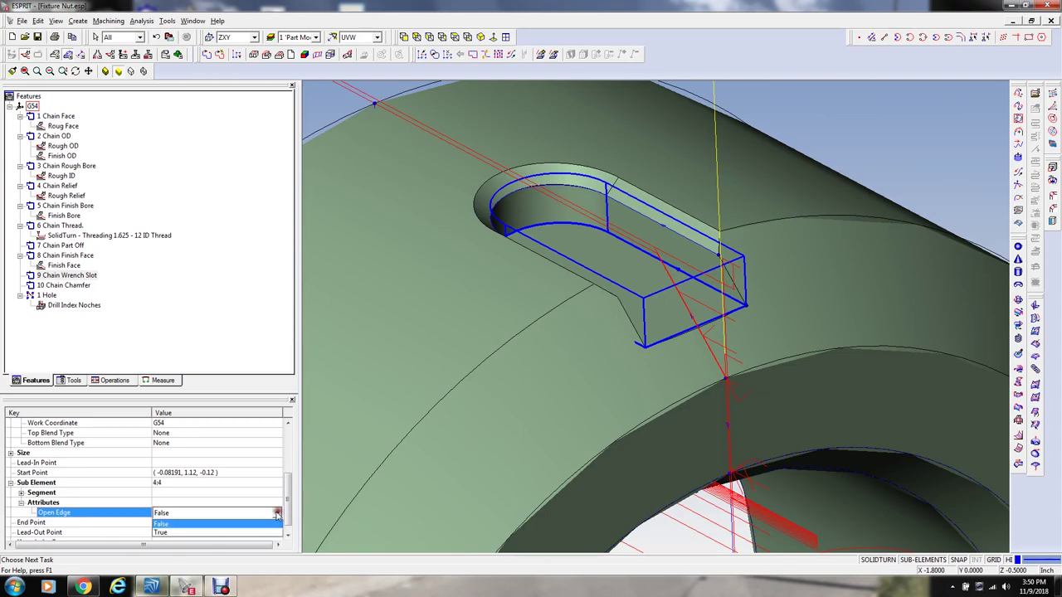
pyautogui.click(229, 533)
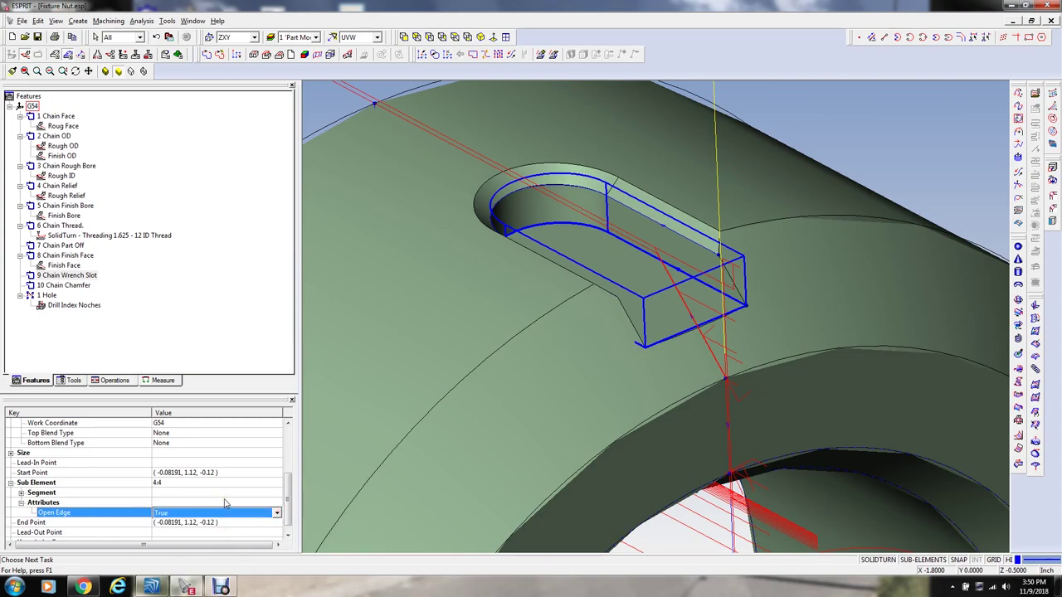
pyautogui.click(224, 503)
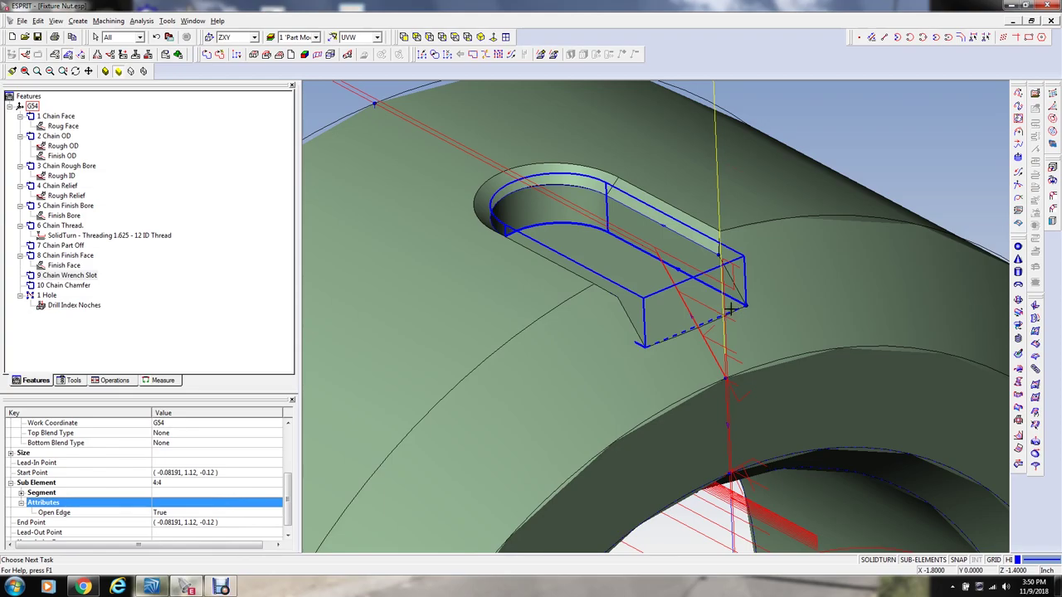
pyautogui.scroll(-5, 668, 336)
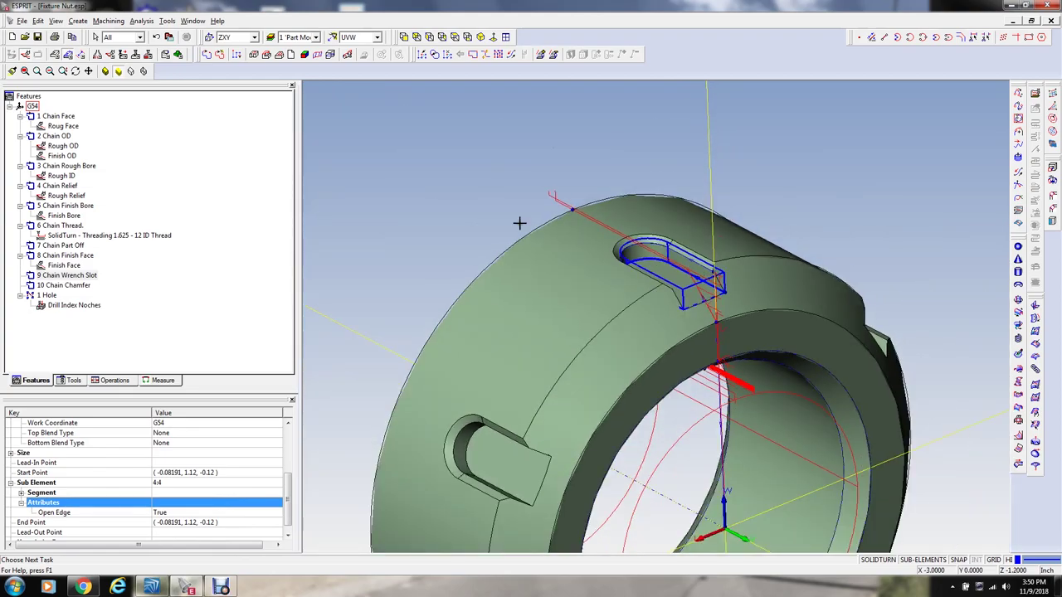
pyautogui.scroll(1, 491, 199)
pyautogui.scroll(-1, 403, 249)
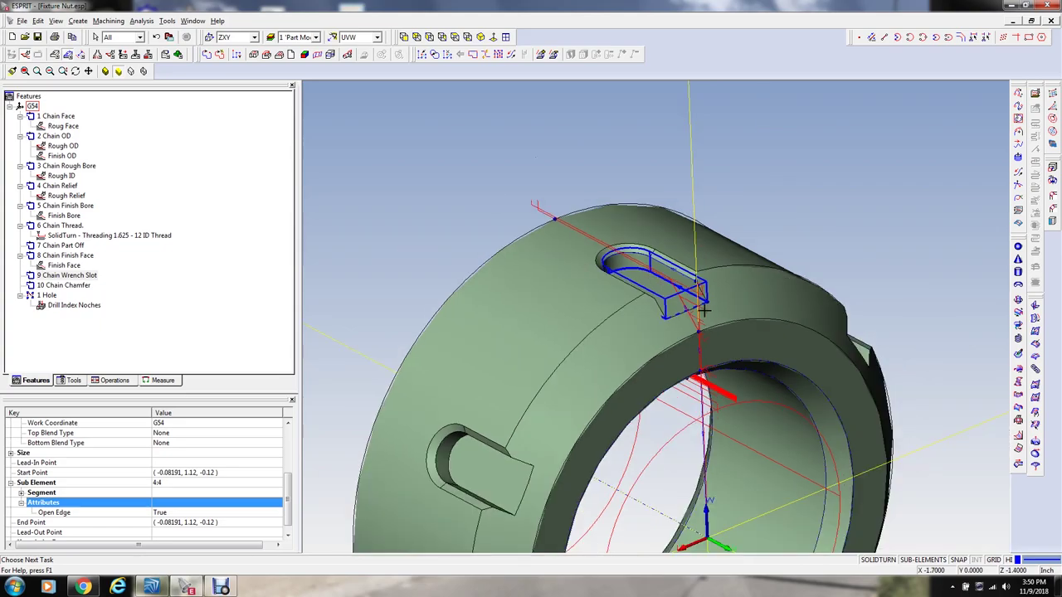
pyautogui.scroll(2, 670, 305)
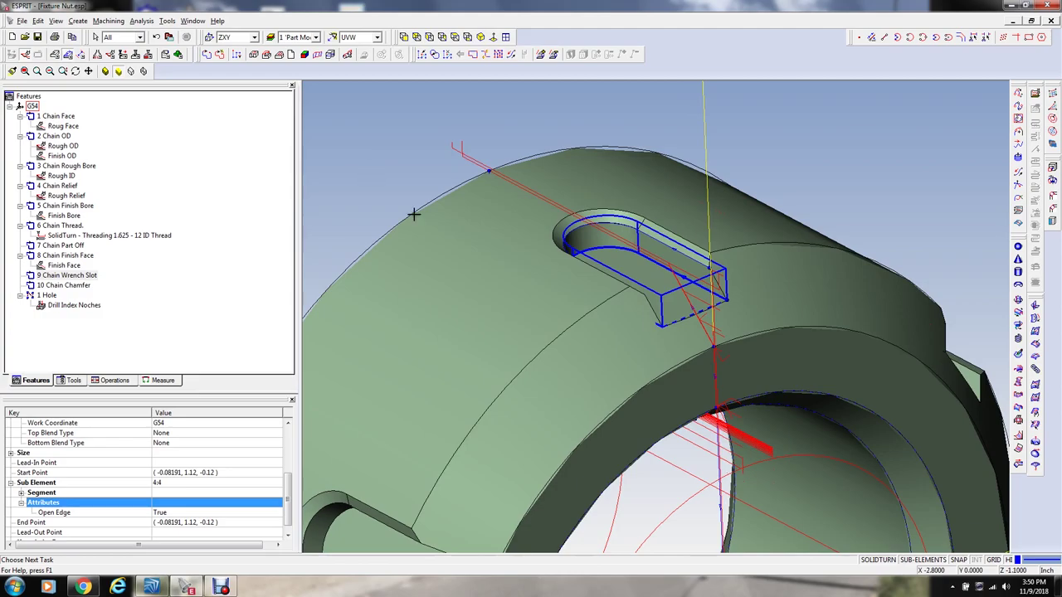
pyautogui.click(74, 276)
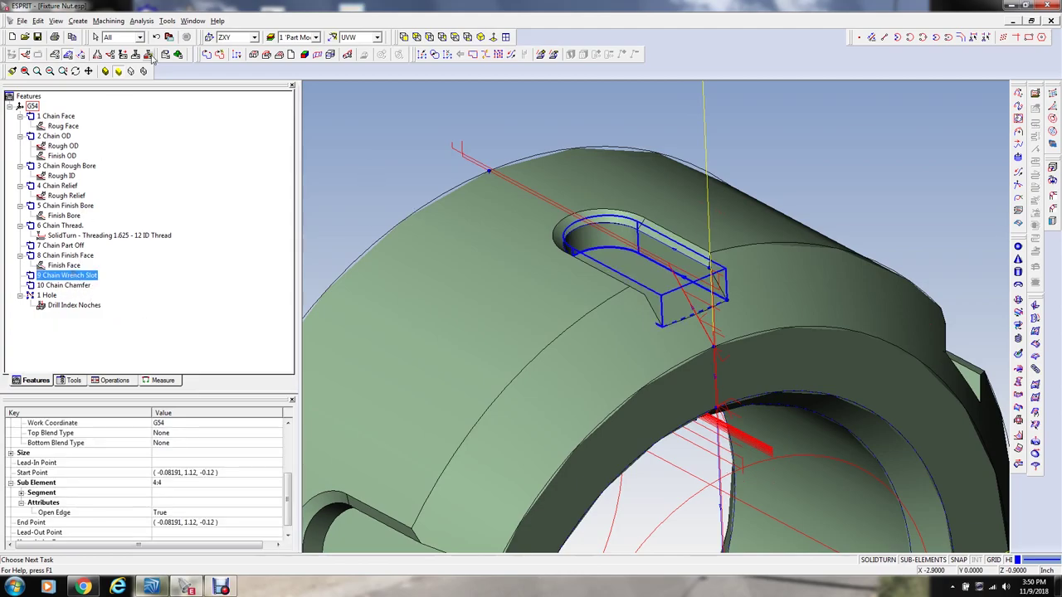
# Step: Check the #14.01 .1875 4Fl end mill in the tool list, then start a SolidMillTurn Pocketing operation
pyautogui.click(74, 380)
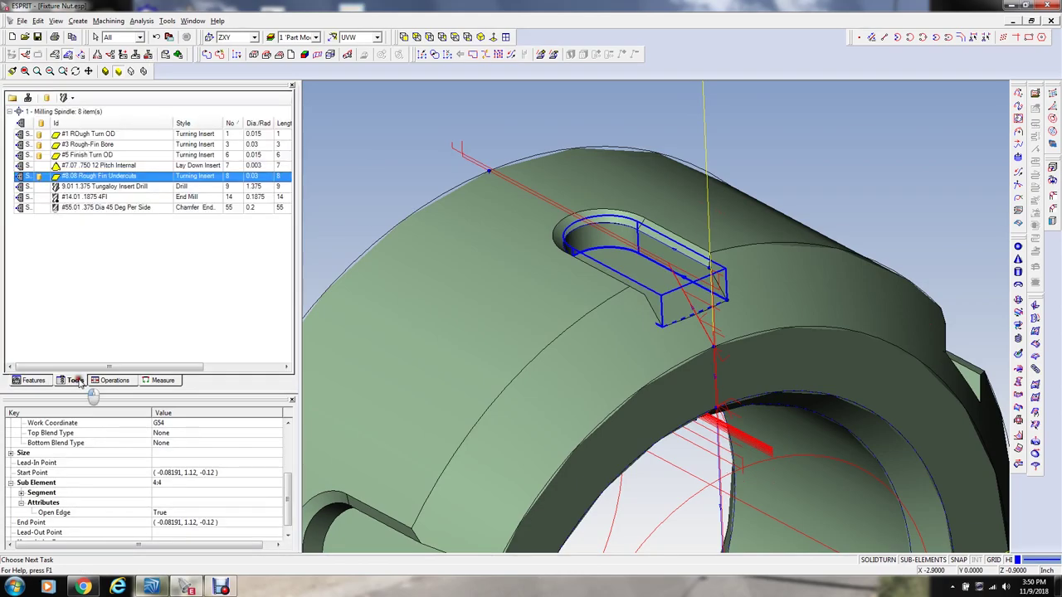
pyautogui.click(109, 199)
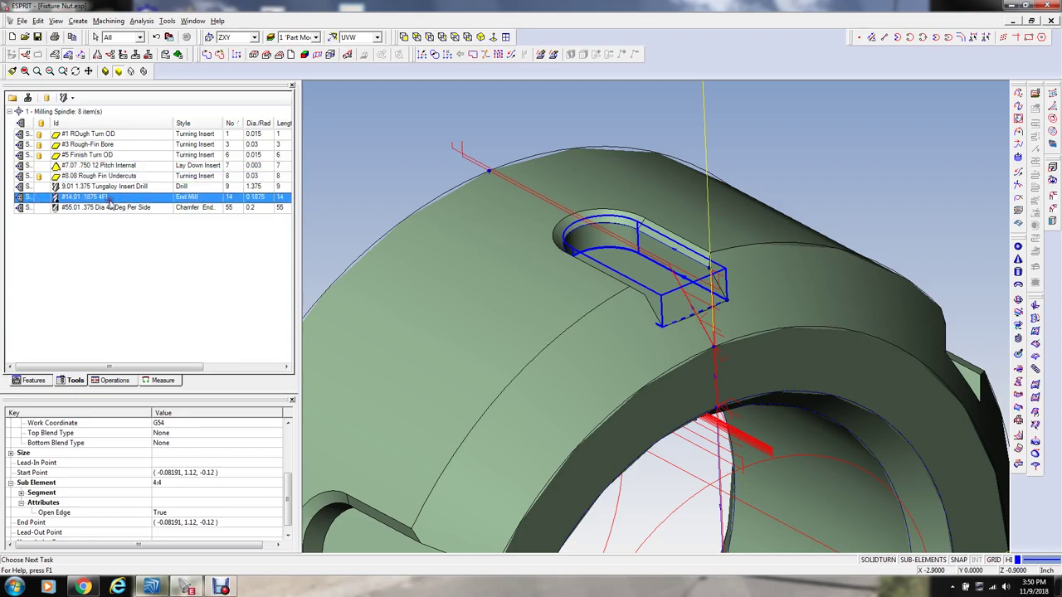
pyautogui.click(33, 381)
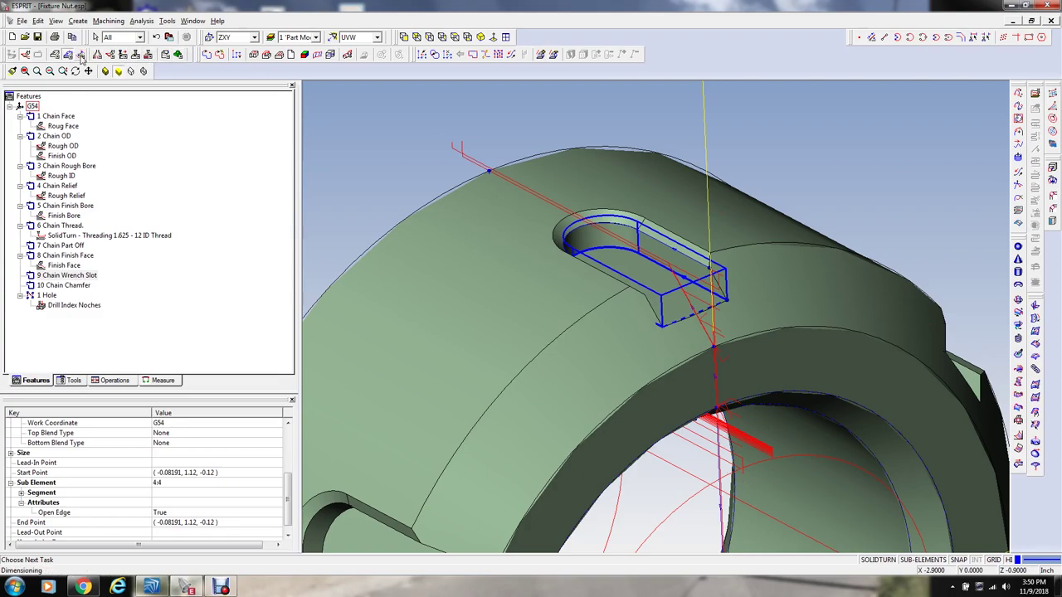
pyautogui.click(109, 55)
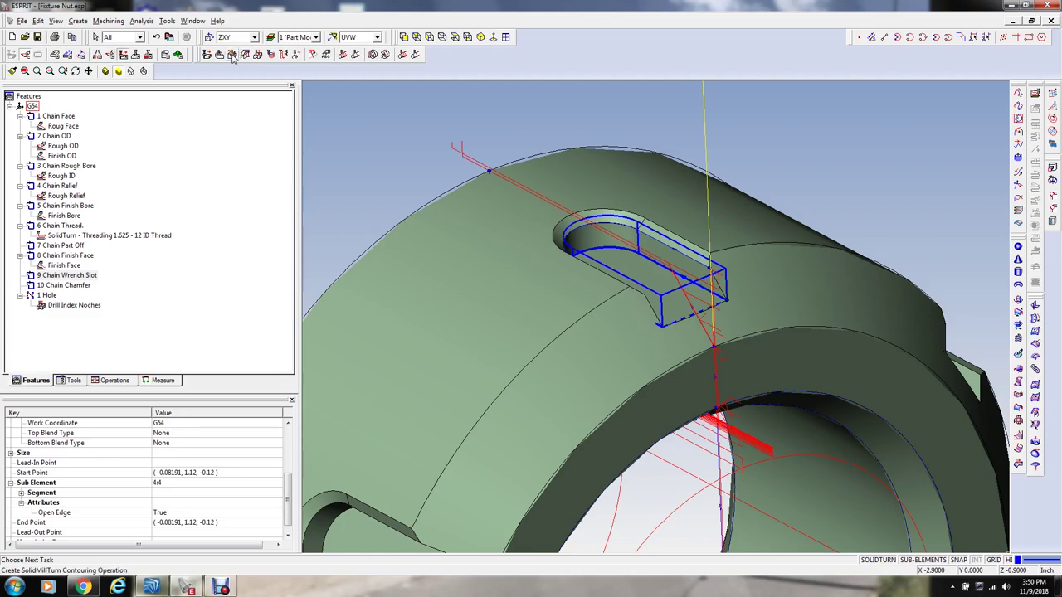
pyautogui.click(222, 55)
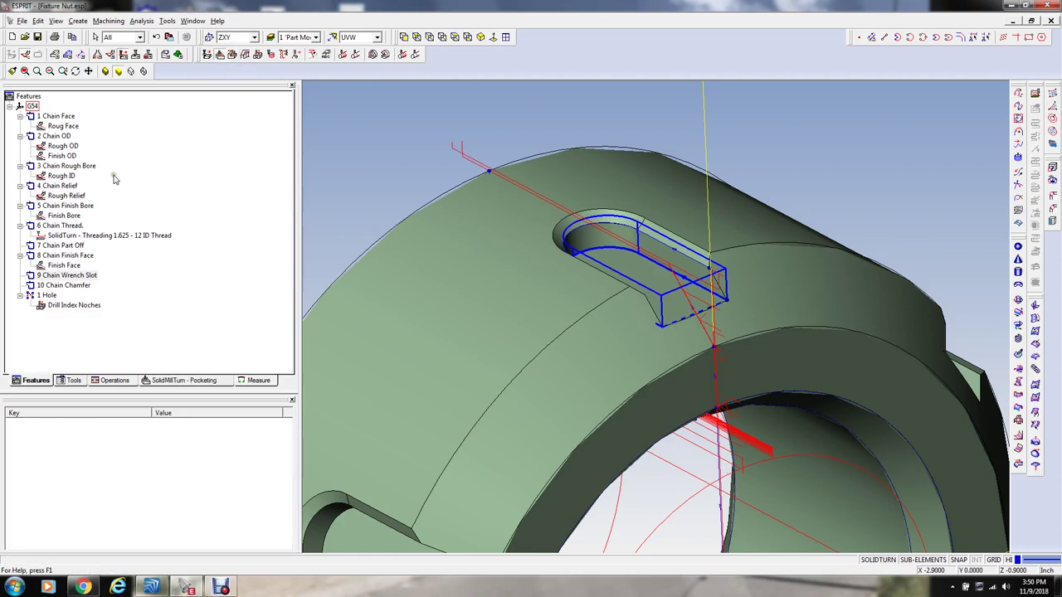
# Step: On the General page, turn off the floor finish pass and turn on the wall finish pass
pyautogui.click(11, 123)
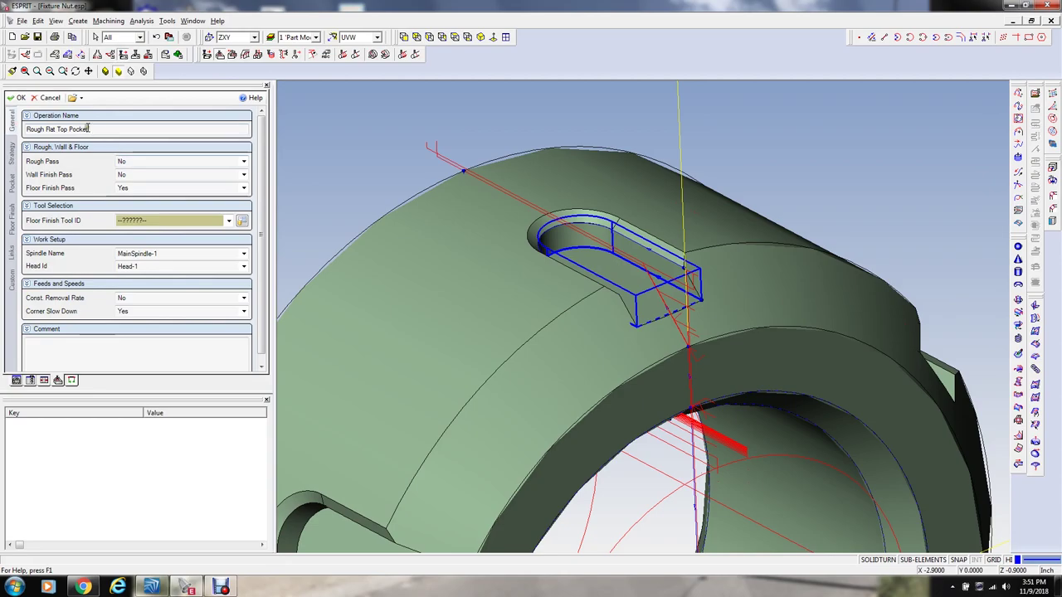
pyautogui.click(150, 189)
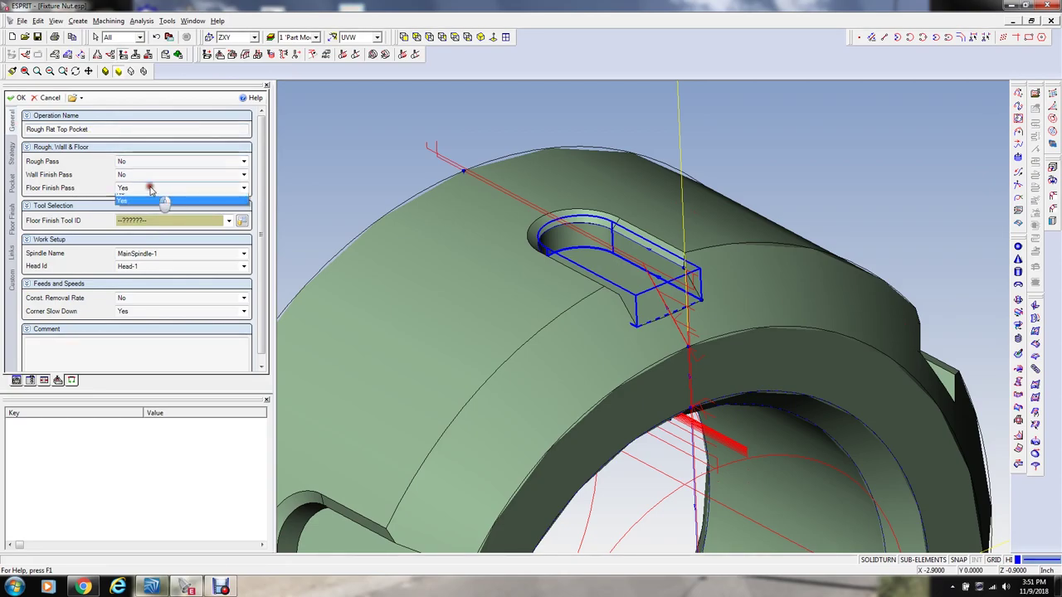
pyautogui.click(151, 200)
pyautogui.click(149, 161)
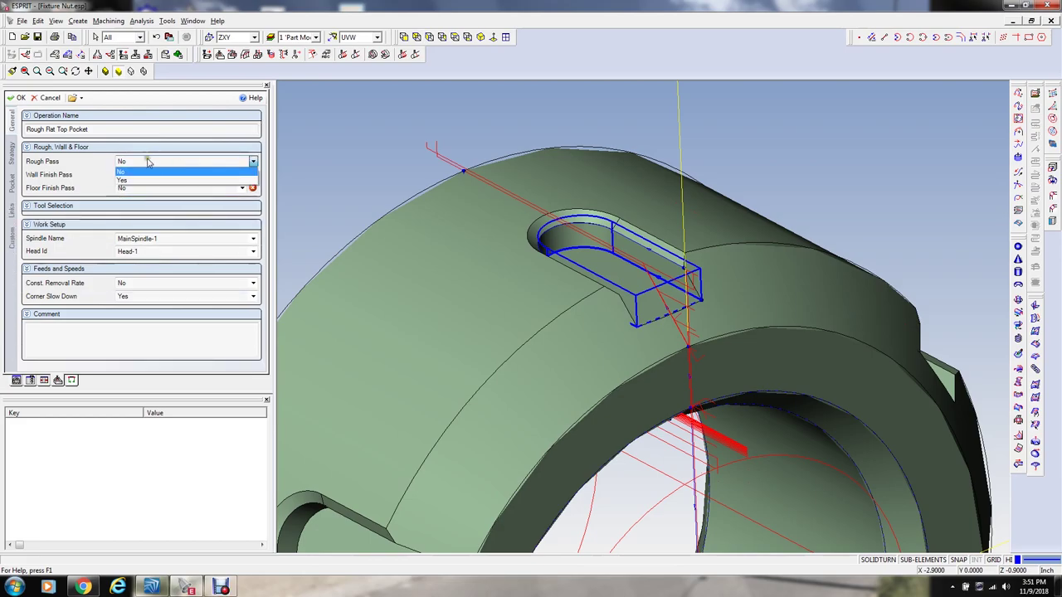
pyautogui.click(135, 172)
pyautogui.click(137, 176)
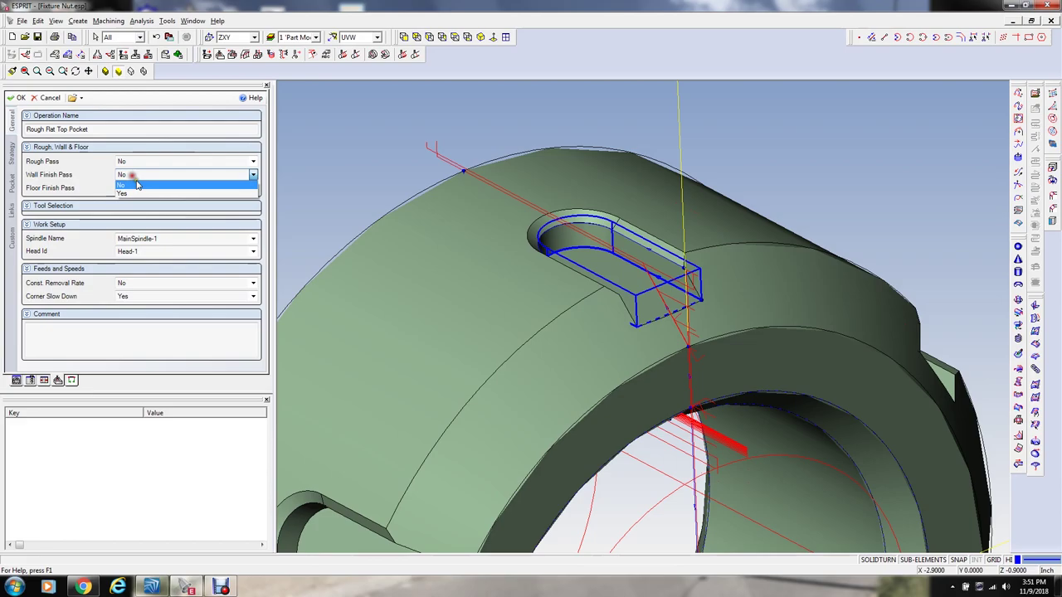
pyautogui.click(139, 193)
# Step: Turn on the rough pass using the #14.01 .1875 4Fl end mill
pyautogui.click(141, 163)
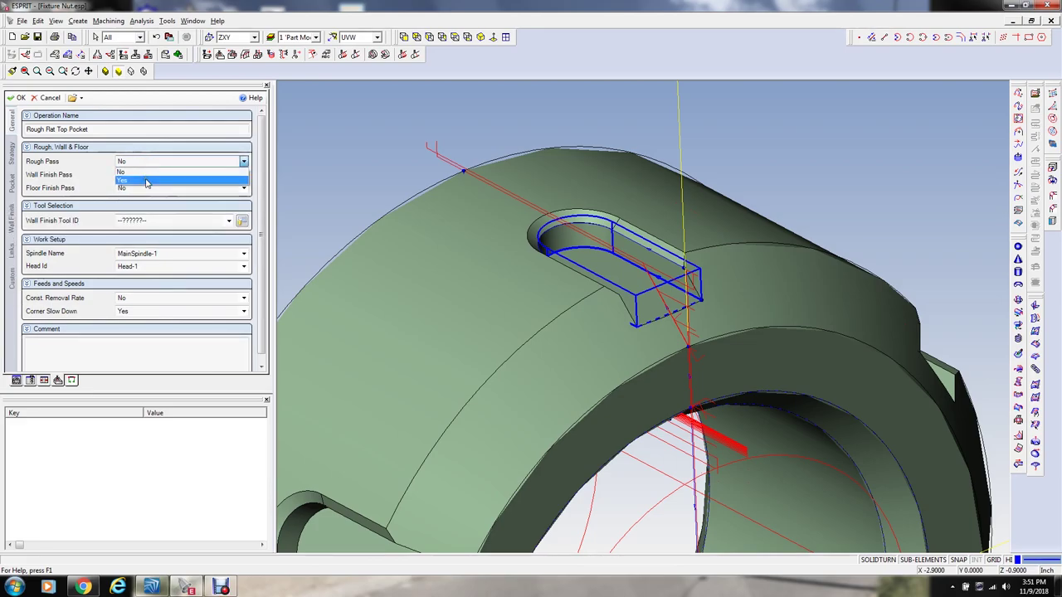
pyautogui.click(146, 182)
pyautogui.click(154, 237)
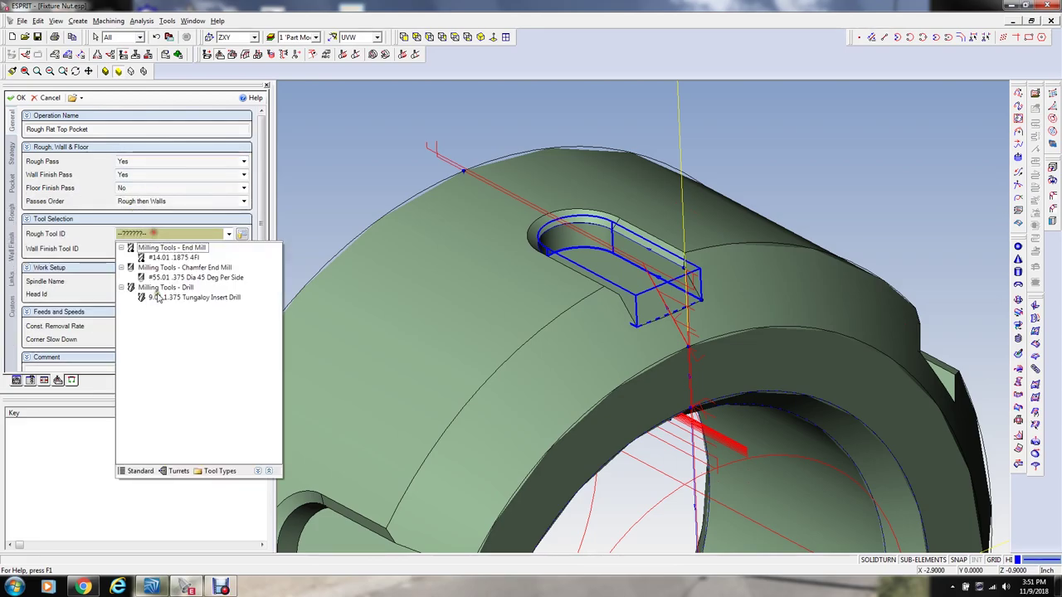
pyautogui.click(183, 258)
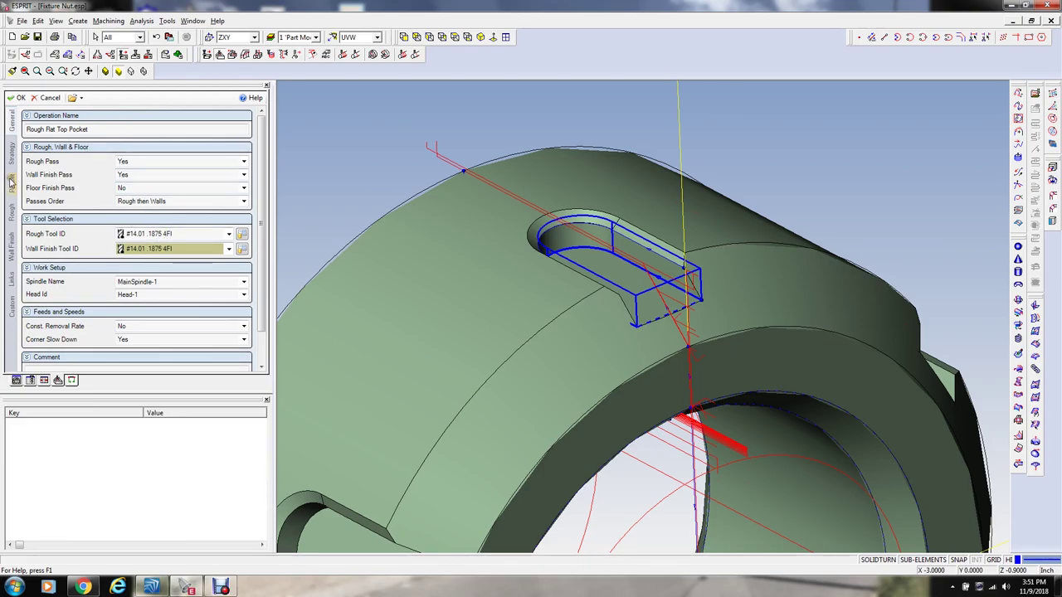
pyautogui.click(12, 149)
pyautogui.click(164, 132)
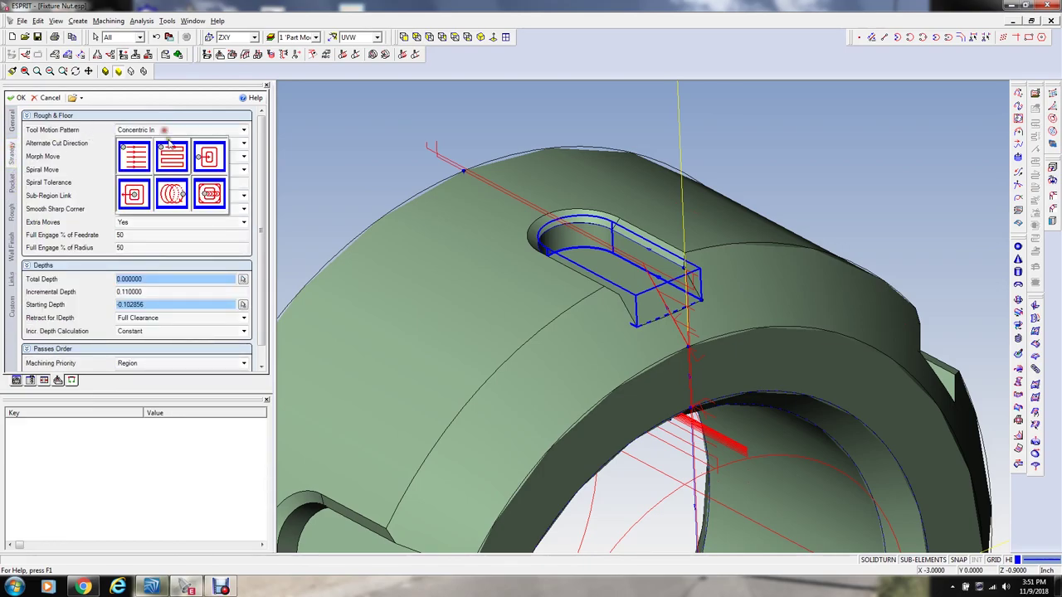
# Step: Switch the roughing tool motion pattern to Trochoid and review Transition Feedrate and Trochoidal Radius
pyautogui.click(172, 195)
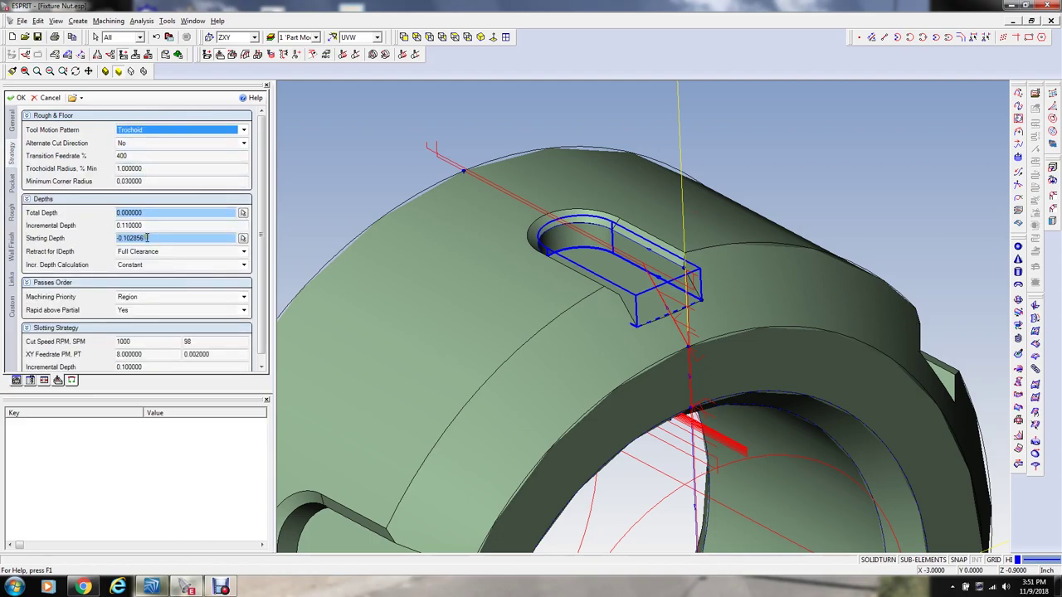
pyautogui.click(140, 155)
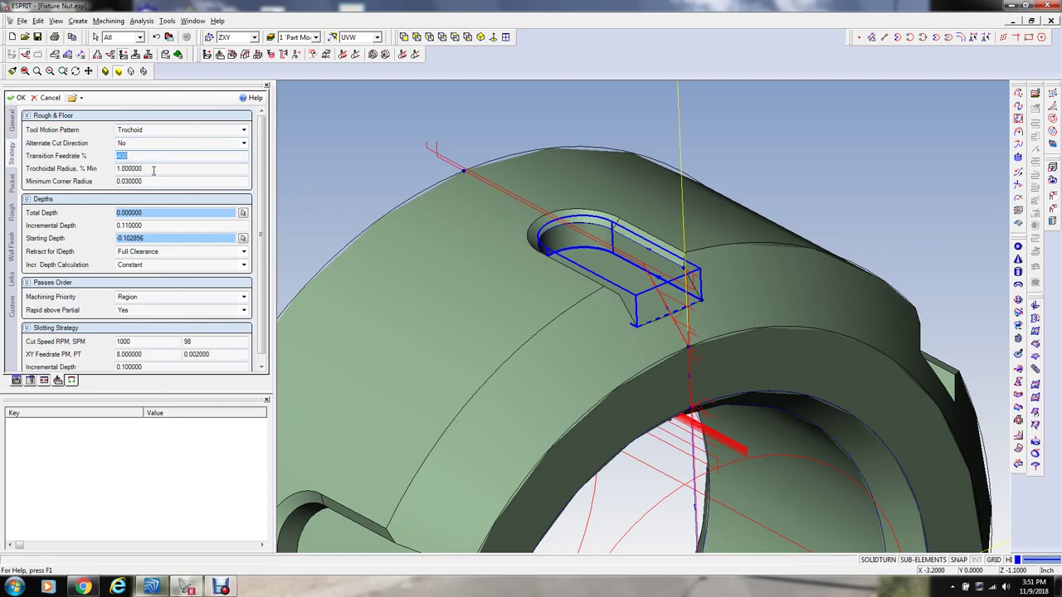
pyautogui.click(154, 169)
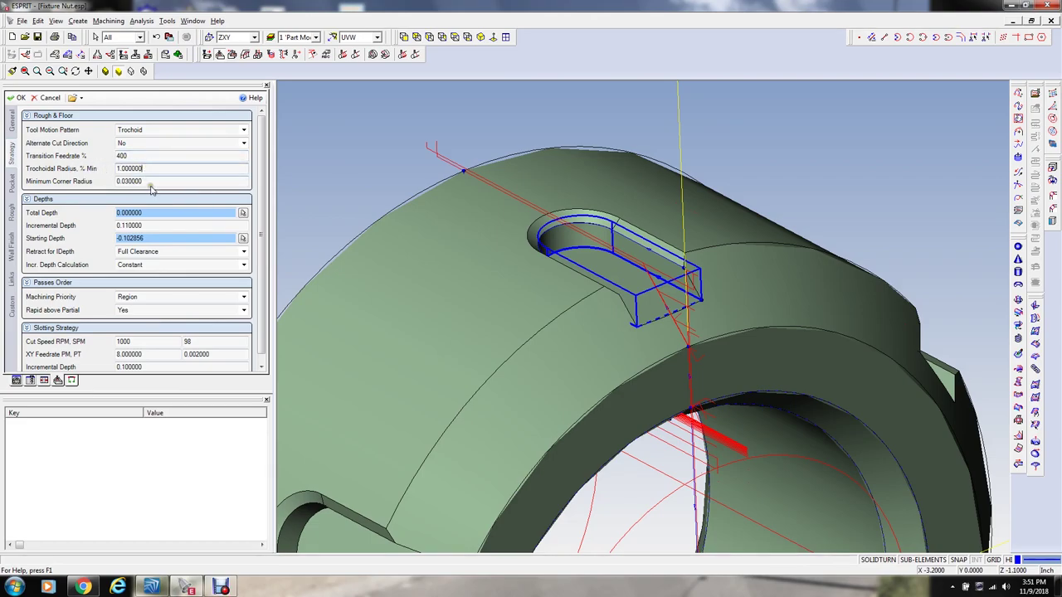
# Step: Reset Total Depth to its system default of 0, keeping Starting Depth at -0.102856
pyautogui.scroll(-1, 264, 271)
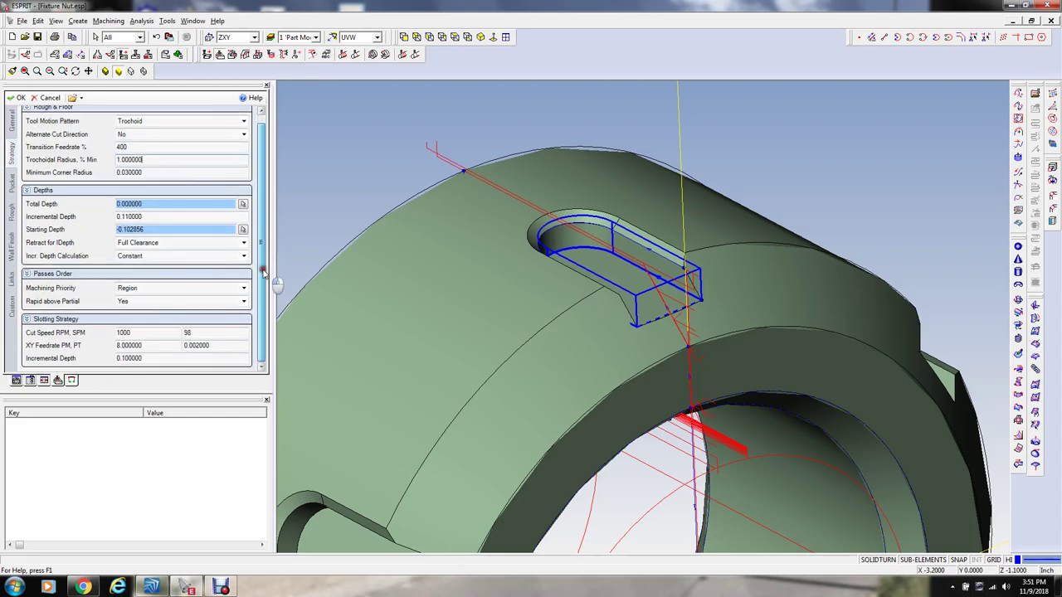
pyautogui.doubleClick(146, 205)
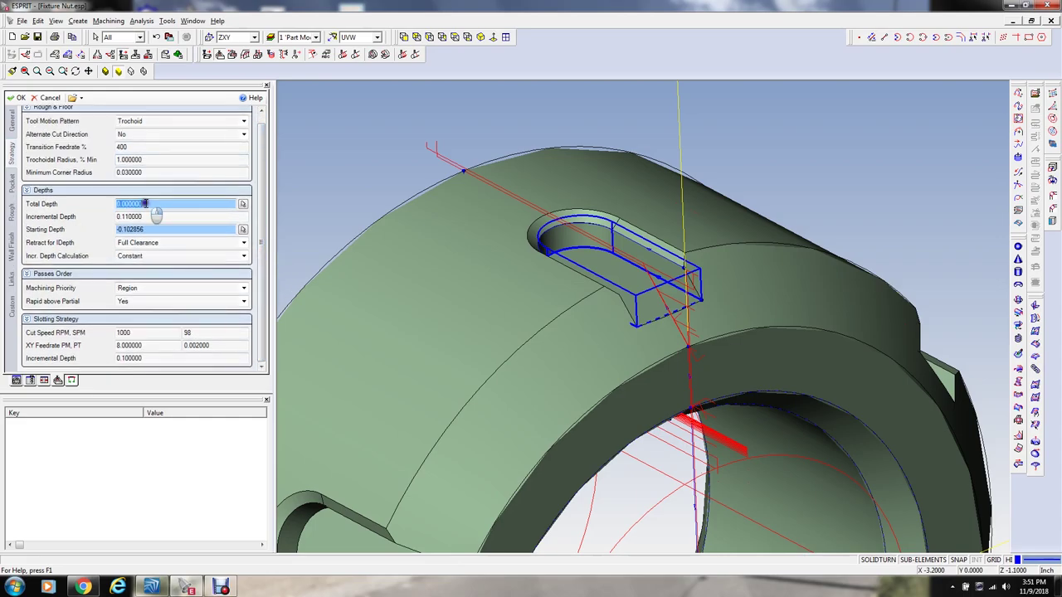
pyautogui.rightClick(146, 204)
pyautogui.click(171, 275)
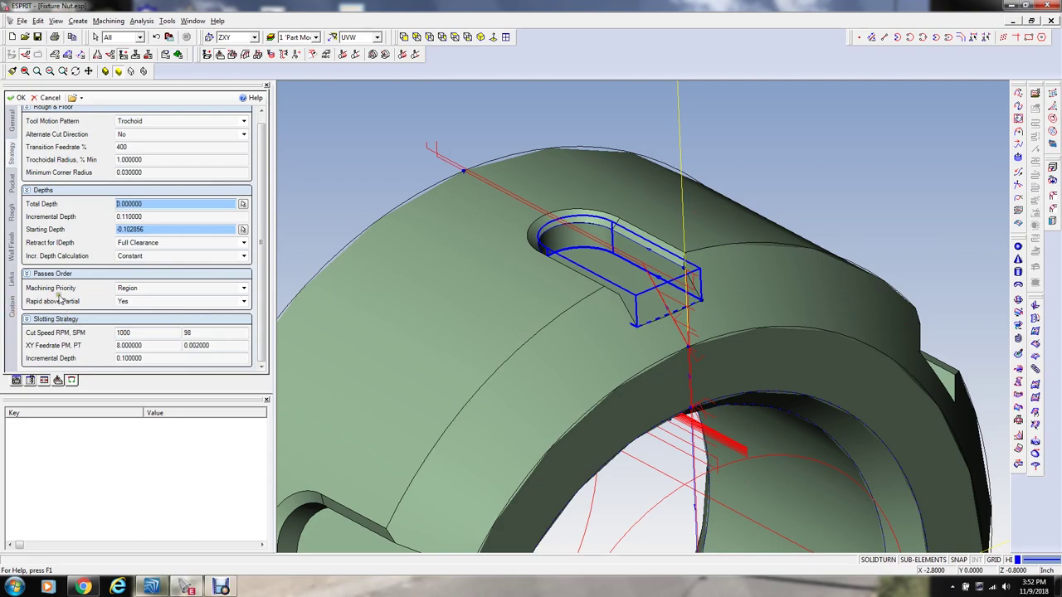
pyautogui.click(10, 187)
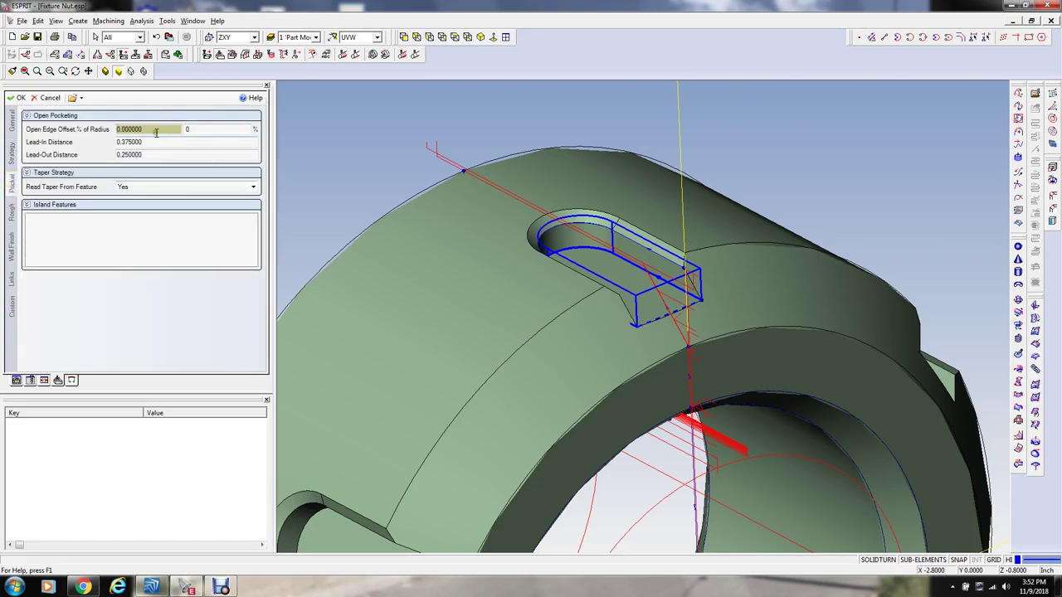
# Step: Set the open edge offset to 65% with 0 lead-in and 0 lead-out distances
pyautogui.doubleClick(202, 128)
pyautogui.write('65')
pyautogui.press('Tab')
pyautogui.write('0')
pyautogui.press('Tab')
pyautogui.write('0')
pyautogui.press('Tab')
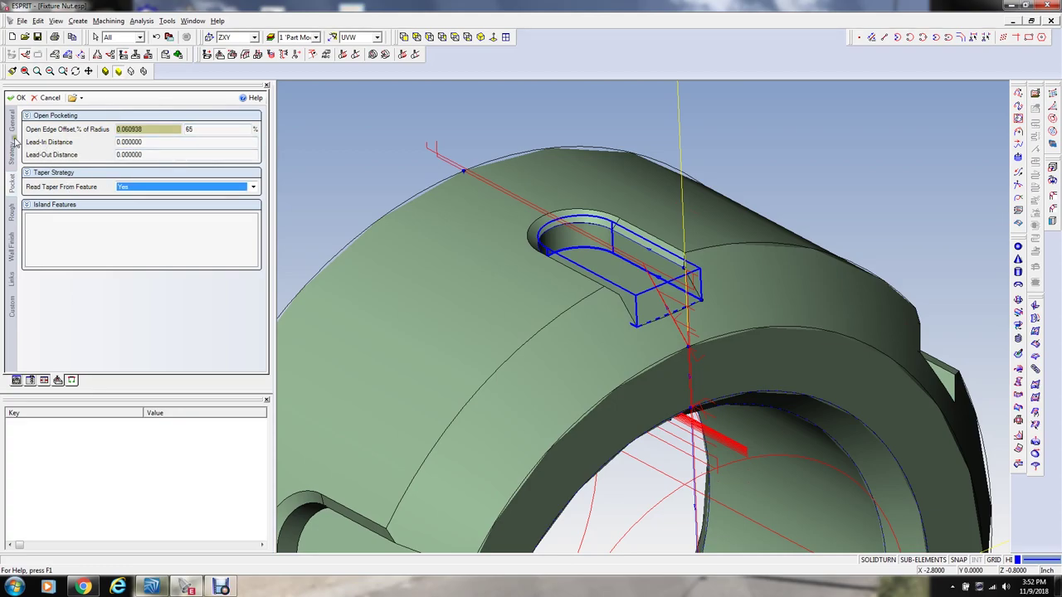
# Step: Set roughing to 8000 RPM with XY feed 30, Z feed 50 and max feed 500
pyautogui.click(11, 209)
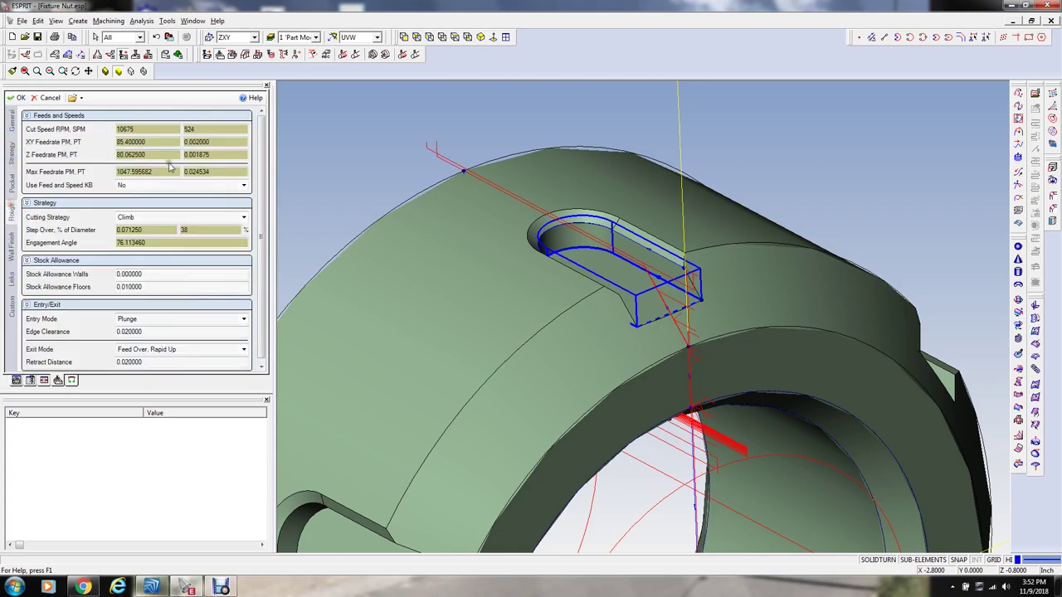
pyautogui.click(149, 129)
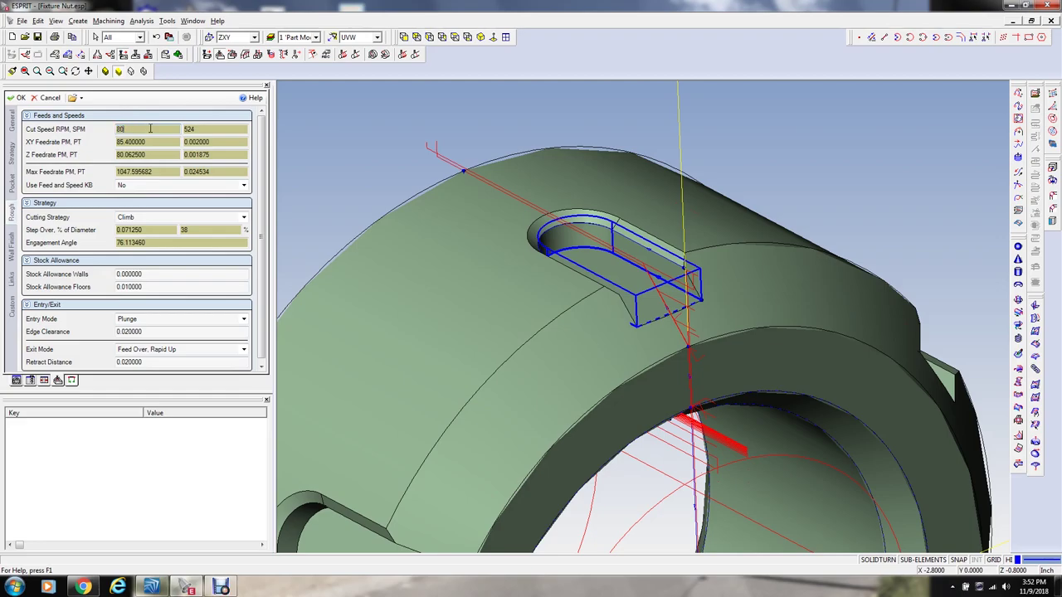
pyautogui.press('Tab')
pyautogui.press('Tab')
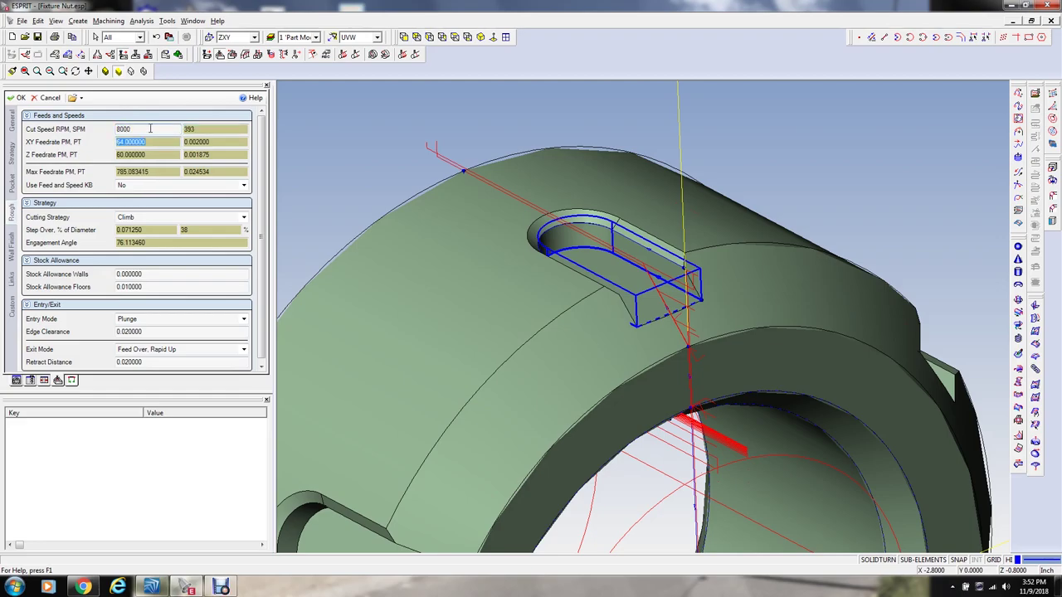
pyautogui.write('30')
pyautogui.press('Tab')
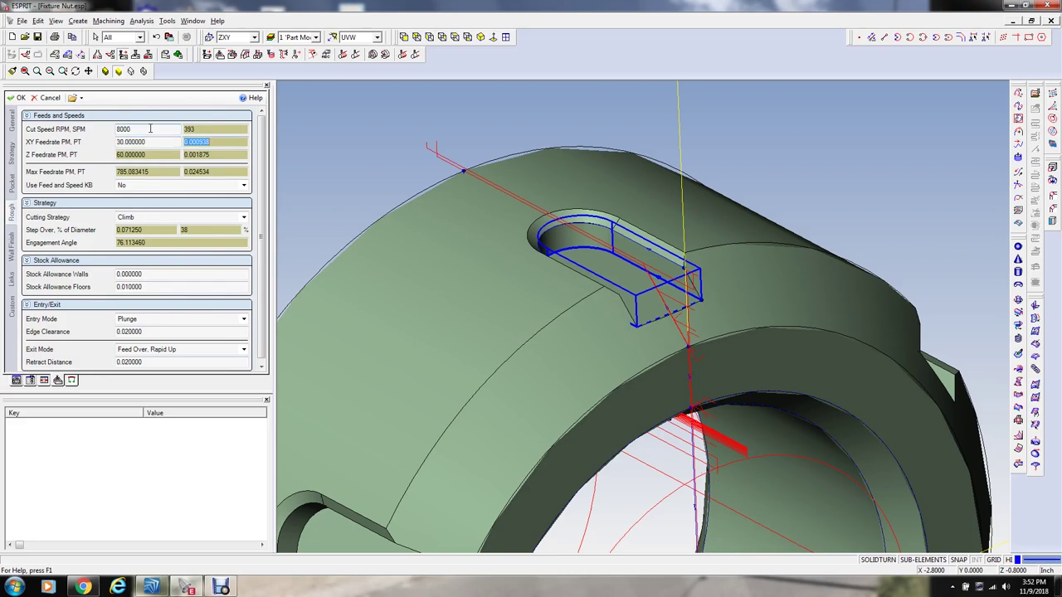
pyautogui.doubleClick(150, 154)
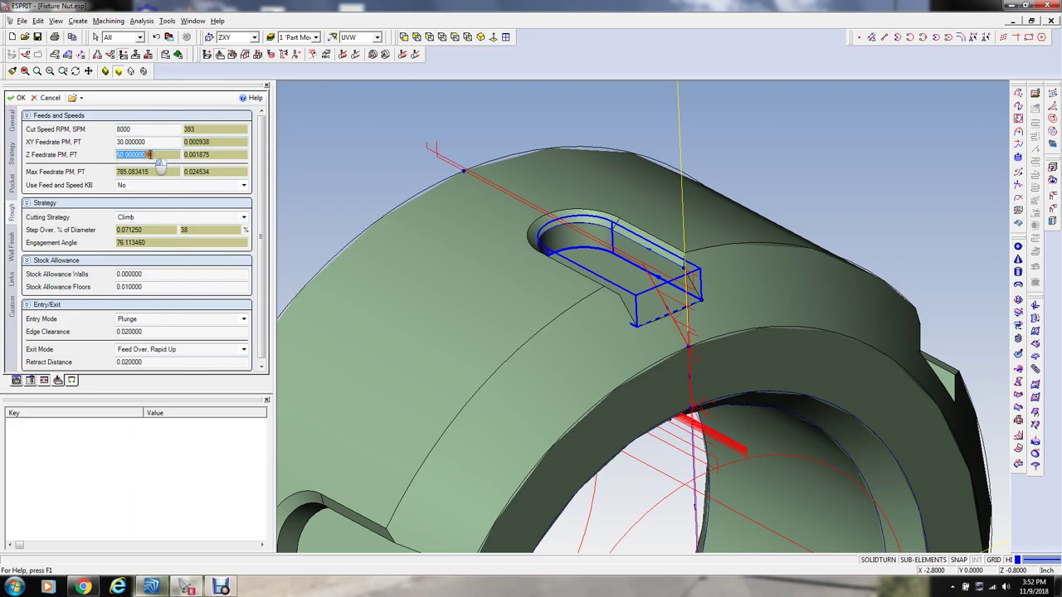
pyautogui.write('50')
pyautogui.press('Tab')
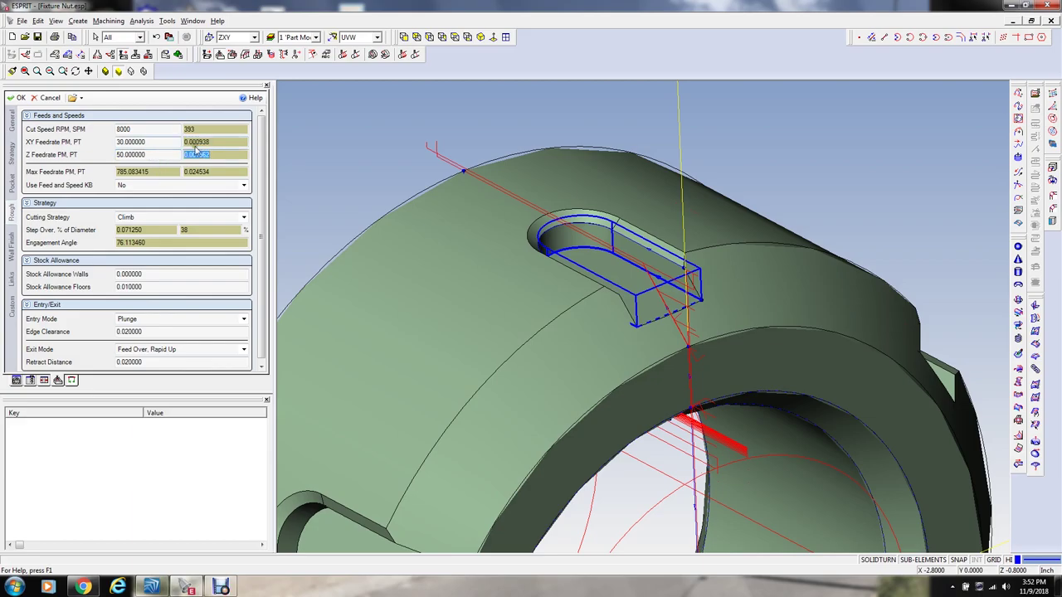
pyautogui.doubleClick(156, 171)
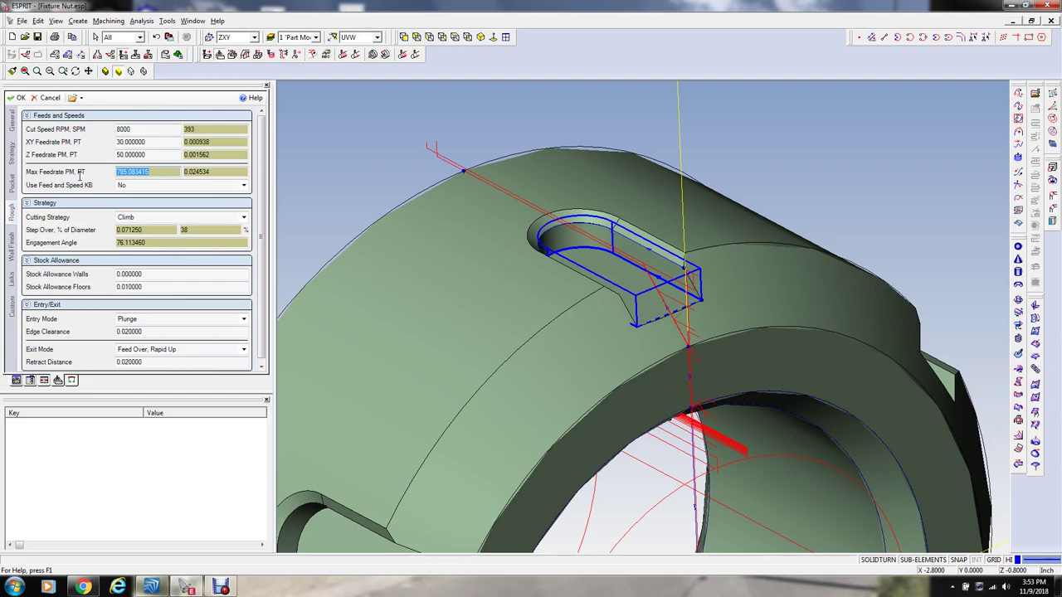
pyautogui.write('500')
pyautogui.press('Tab')
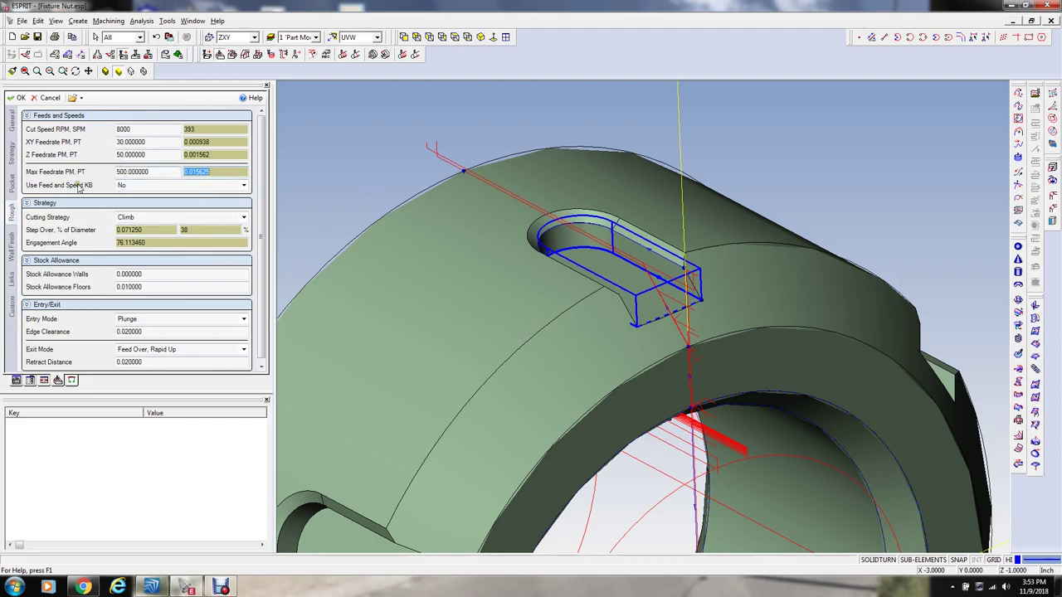
# Step: Use a 0.015 step-over, 0.005 wall stock and 0 floor stock, then create the operation
pyautogui.click(153, 231)
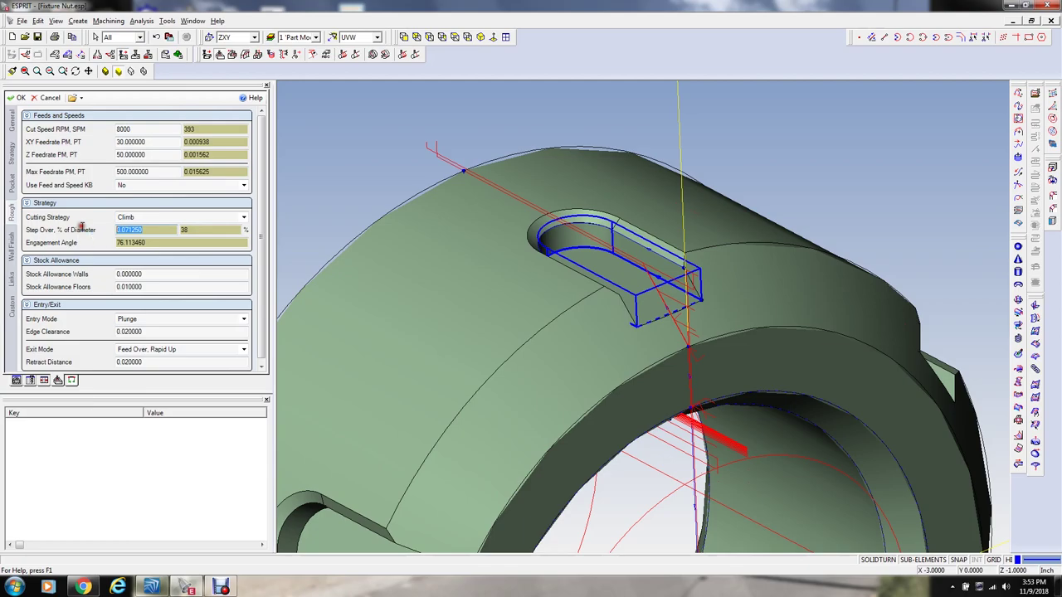
pyautogui.write('0.')
pyautogui.write('015')
pyautogui.press('Tab')
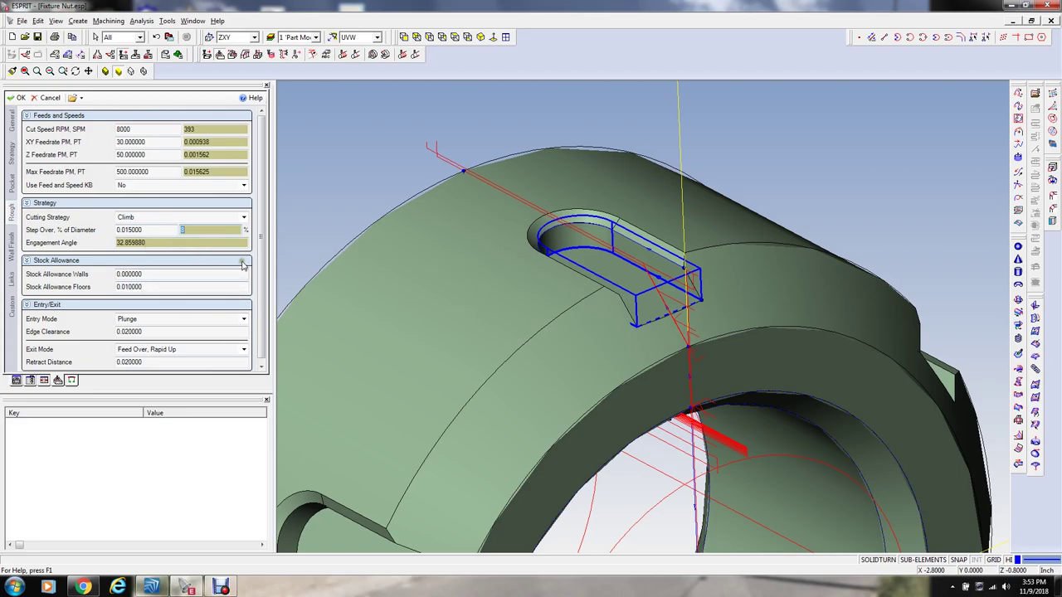
pyautogui.moveTo(158, 278); pyautogui.dragTo(72, 282)
pyautogui.press('BackSpace')
pyautogui.press('Tab')
pyautogui.write('0')
pyautogui.press('Tab')
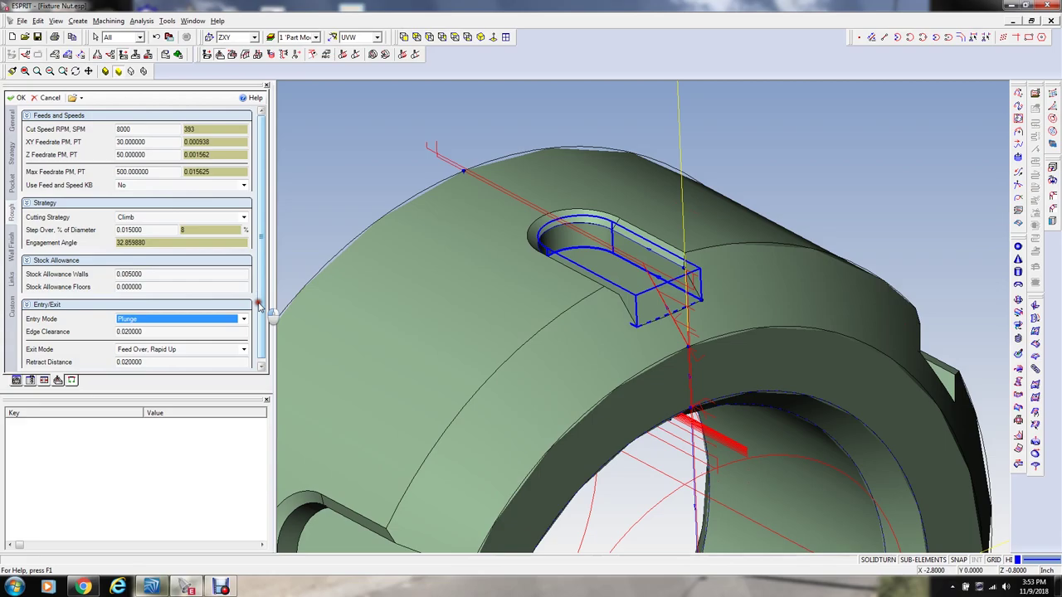
pyautogui.scroll(-1, 258, 305)
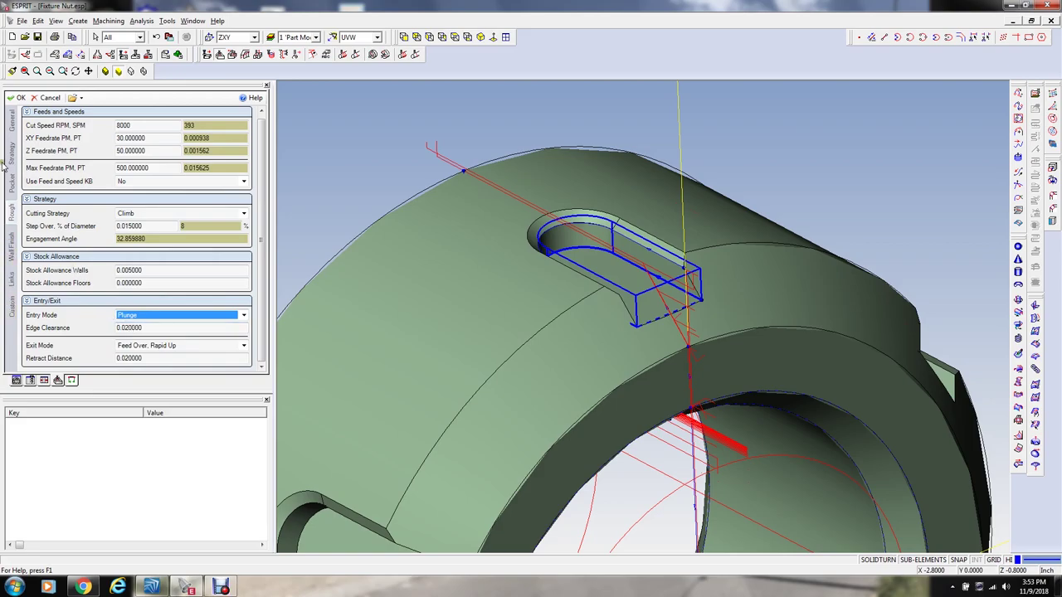
pyautogui.click(16, 98)
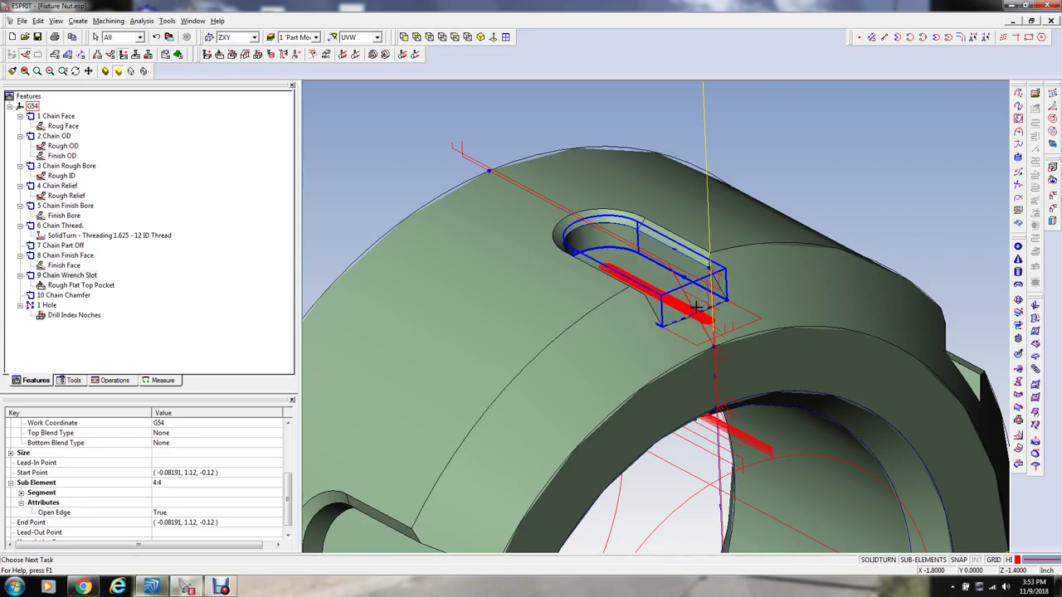
# Step: Rename the Rough Flat Top Pocket operation to 'Rough wrench Noch' and enter simulation mode
pyautogui.scroll(5, 701, 307)
pyautogui.scroll(2, 666, 308)
pyautogui.scroll(-5, 676, 303)
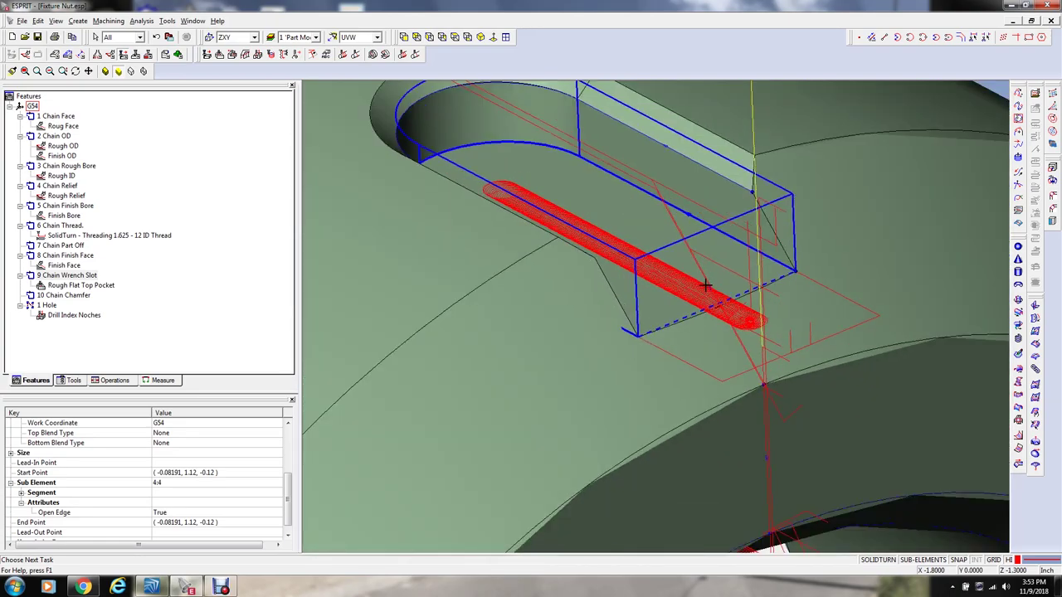
pyautogui.click(100, 285)
pyautogui.rightClick(100, 285)
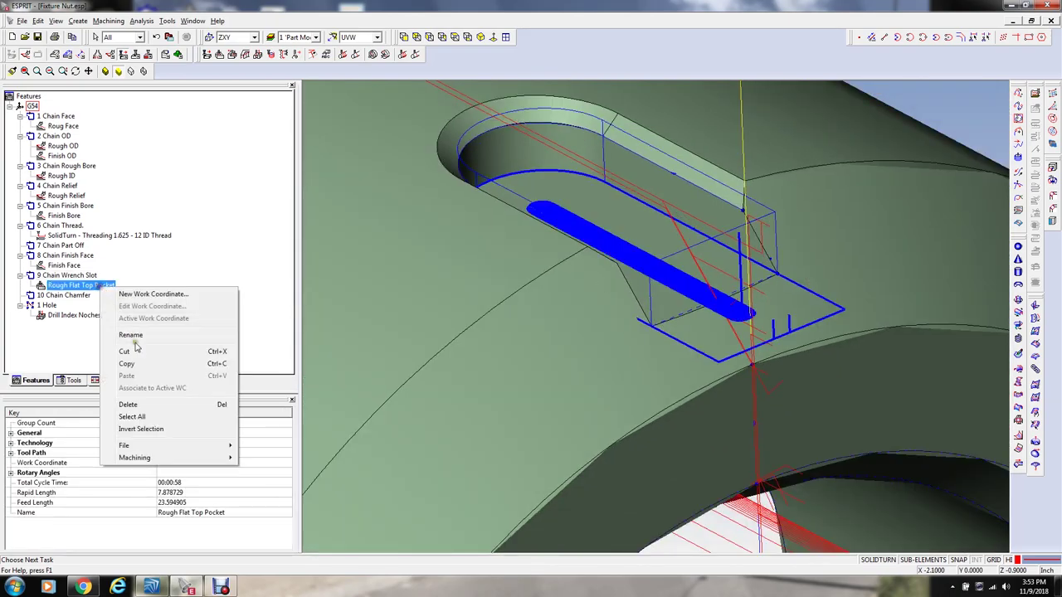
pyautogui.click(141, 337)
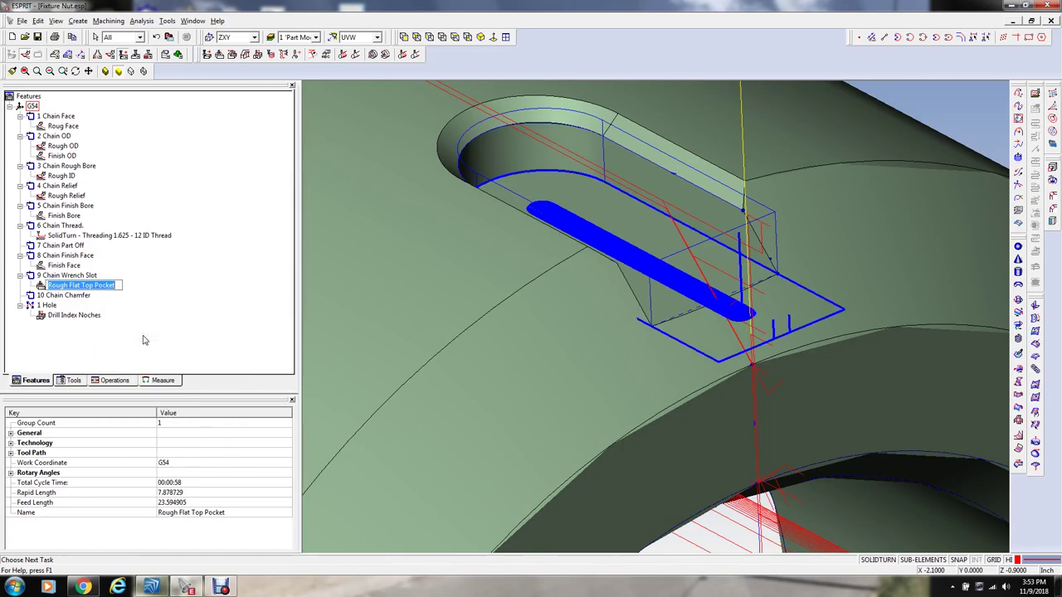
pyautogui.write('Rough wr')
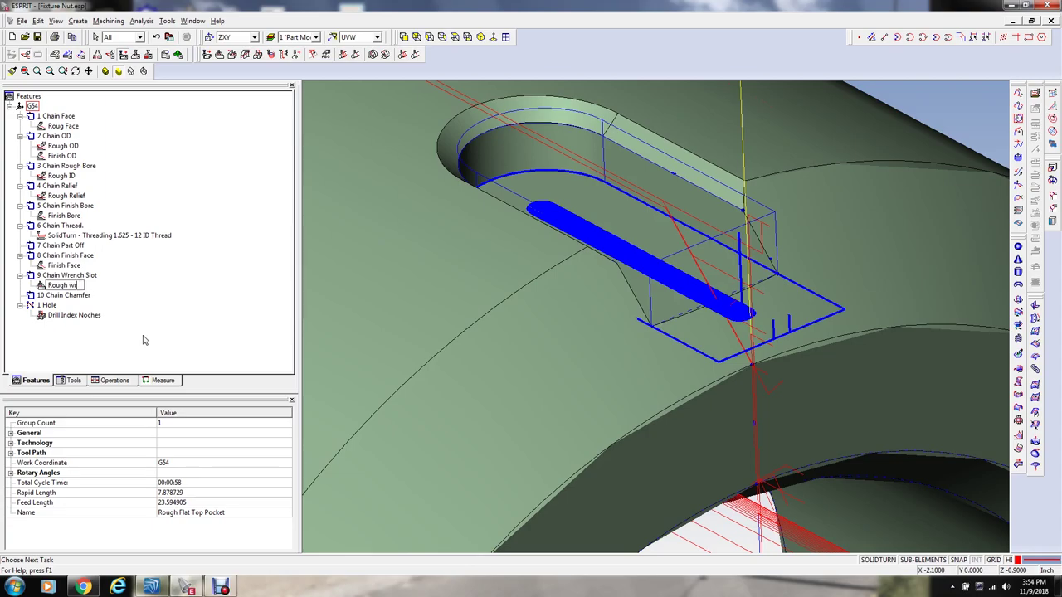
pyautogui.write('ench Noch')
pyautogui.press('Return')
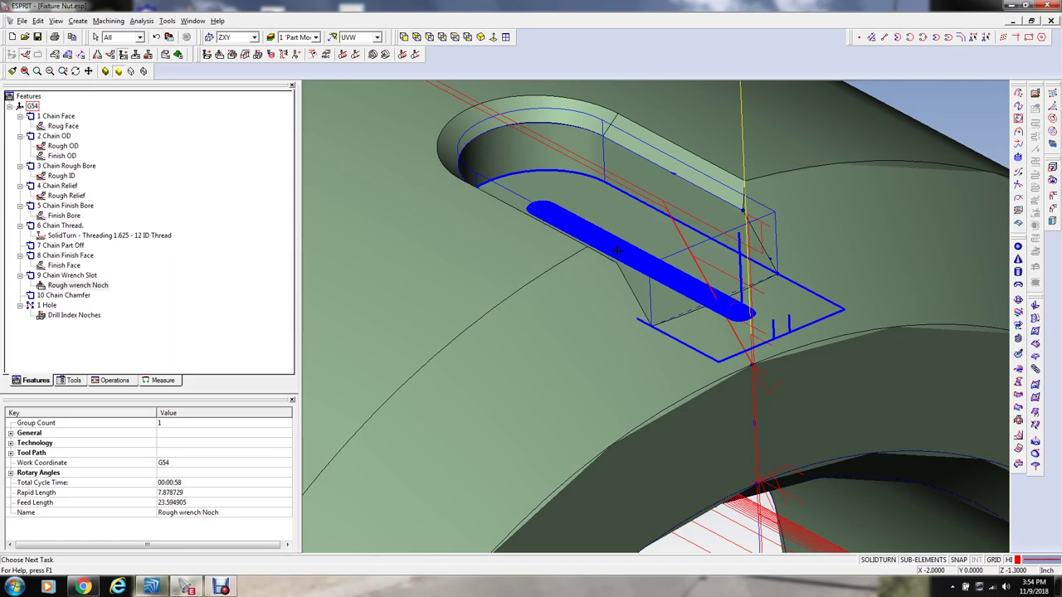
pyautogui.scroll(-3, 550, 221)
pyautogui.click(177, 58)
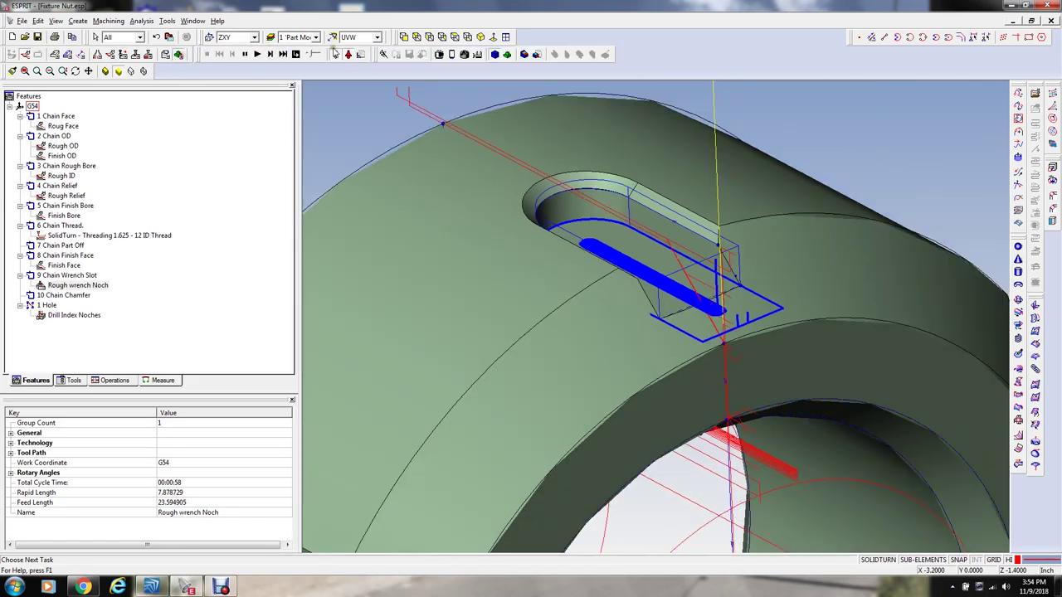
# Step: Set simulation collision detection to Tool & Holder and inspect the slot toolpath from another angle
pyautogui.click(369, 54)
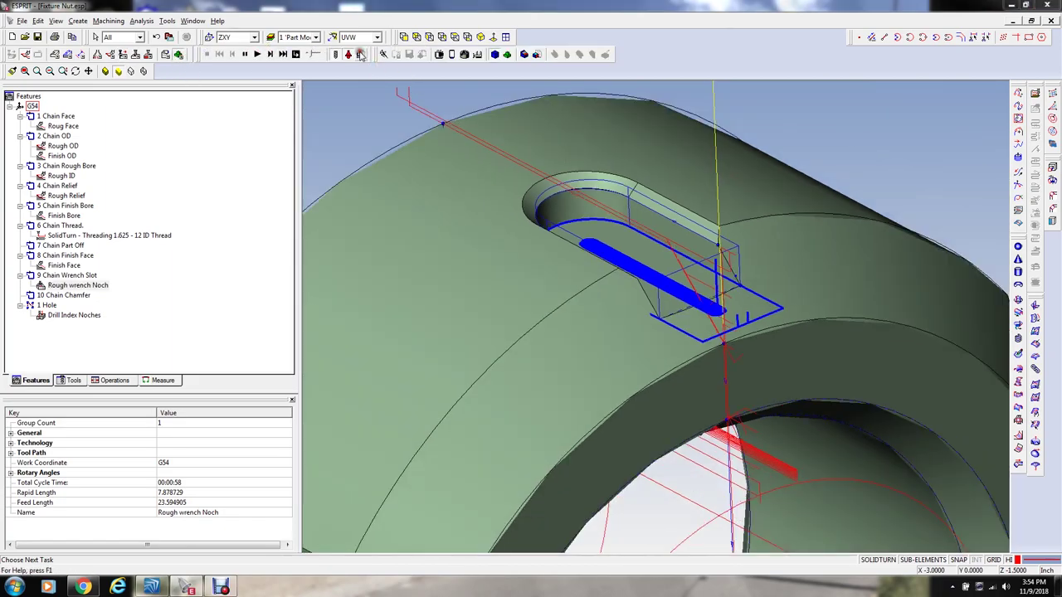
pyautogui.click(577, 250)
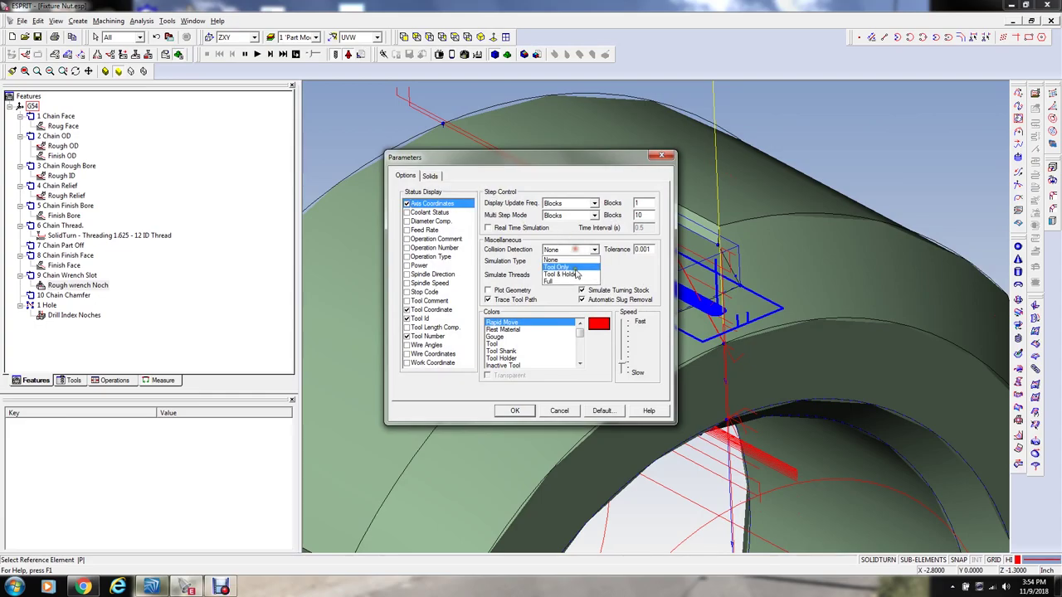
pyautogui.click(572, 274)
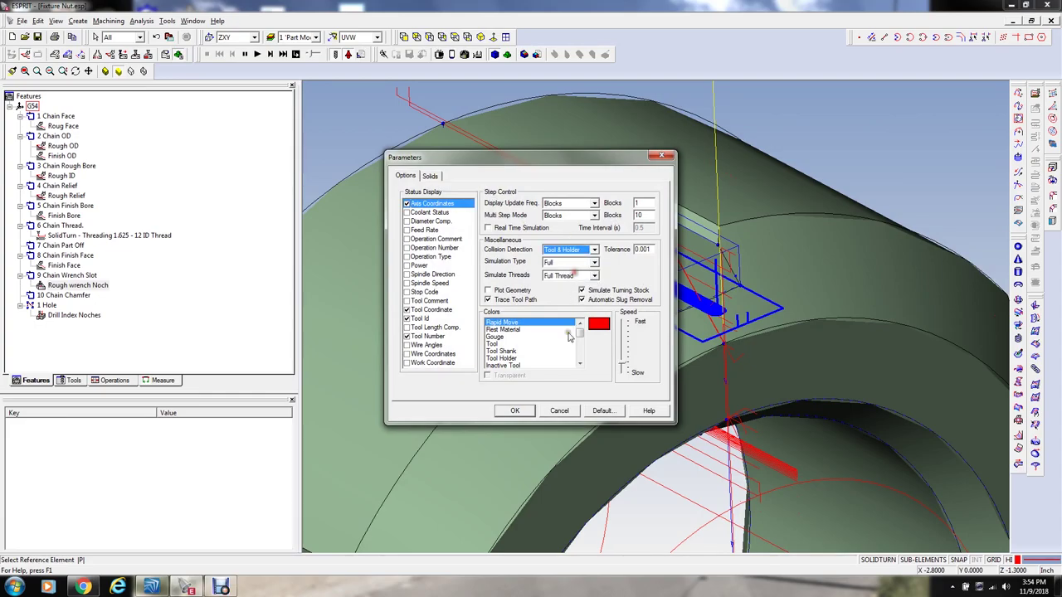
pyautogui.click(514, 411)
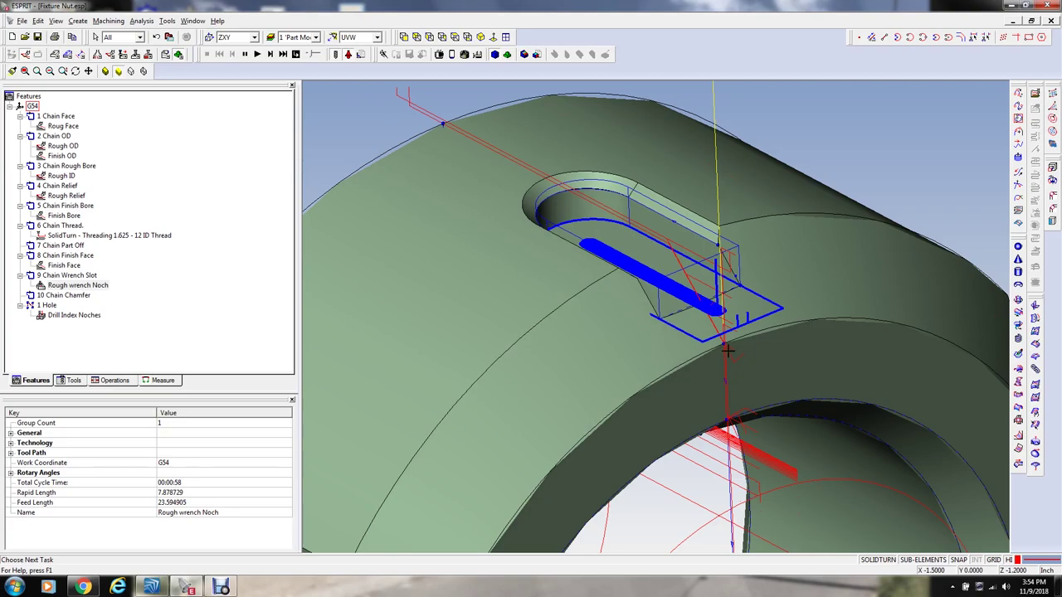
pyautogui.scroll(-2, 727, 350)
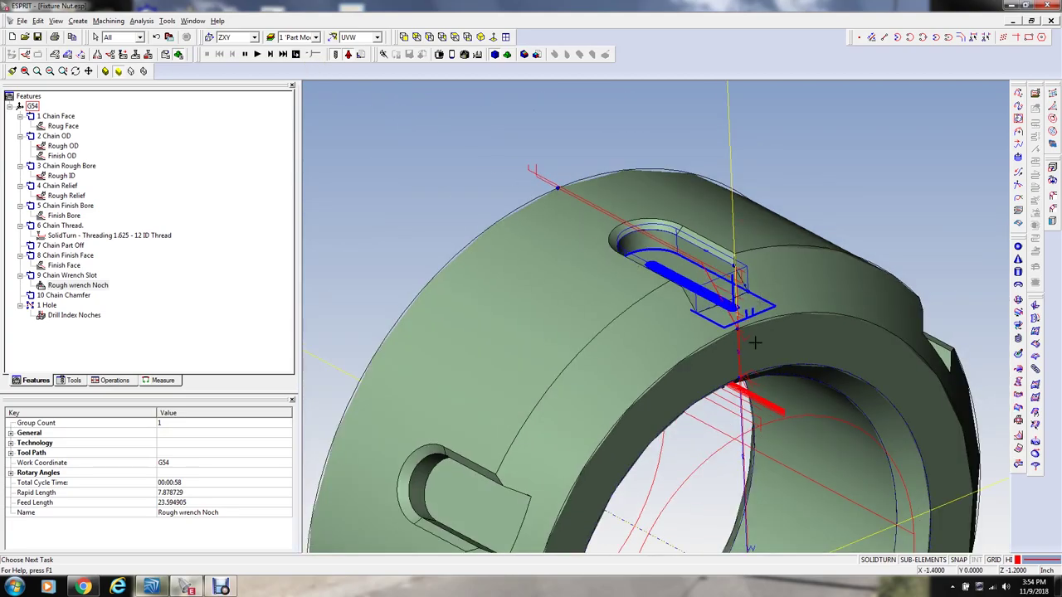
pyautogui.moveTo(739, 308)
pyautogui.mouseDown(button='middle')
pyautogui.moveTo(813, 301)
pyautogui.moveTo(780, 292)
pyautogui.moveTo(743, 313)
pyautogui.mouseUp(button='middle')
pyautogui.scroll(2, 747, 314)
pyautogui.scroll(2, 747, 313)
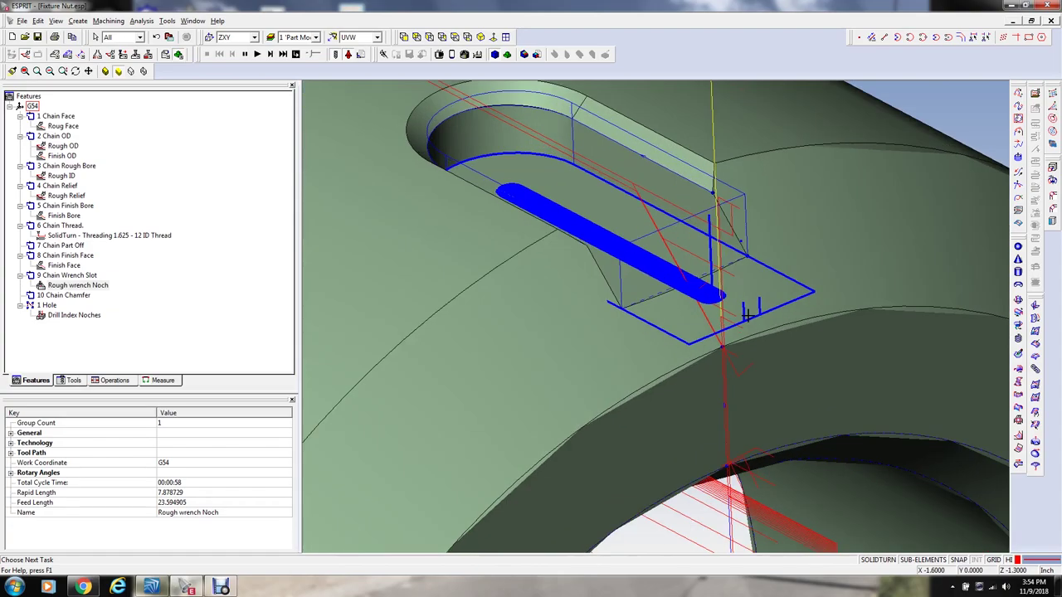
pyautogui.scroll(-3, 747, 314)
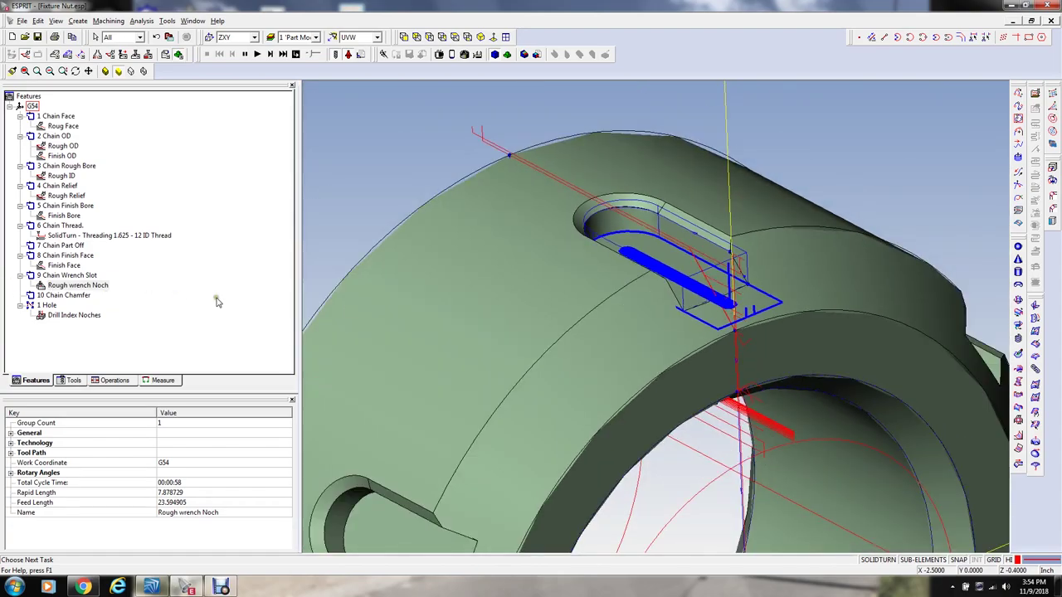
pyautogui.scroll(1, 755, 354)
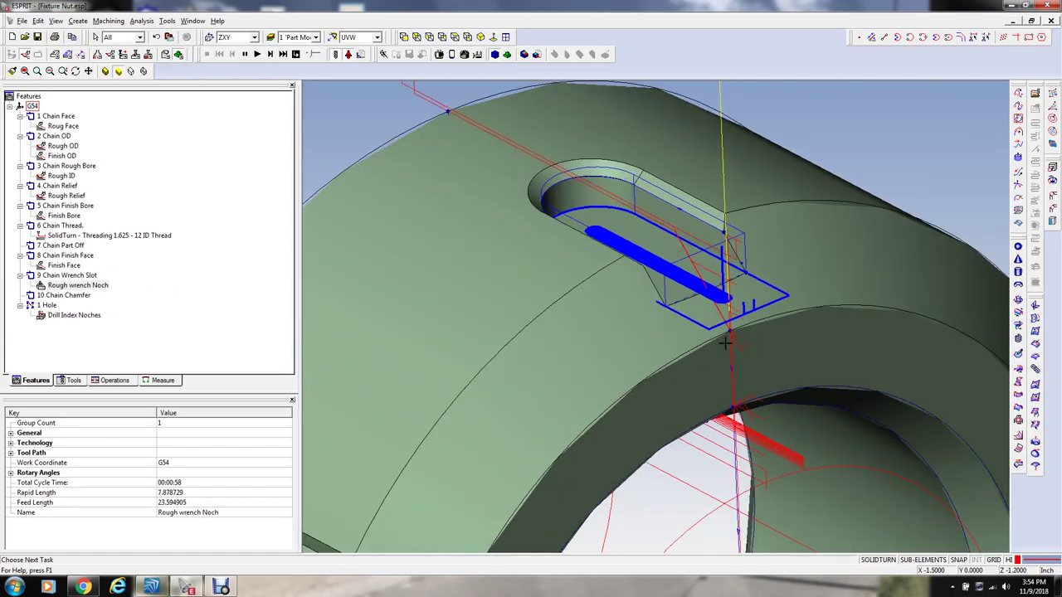
# Step: Set the Rough wrench Noch wall finish to 8000 RPM, 0.001 XY feed per tooth and Z feed 50
pyautogui.doubleClick(86, 286)
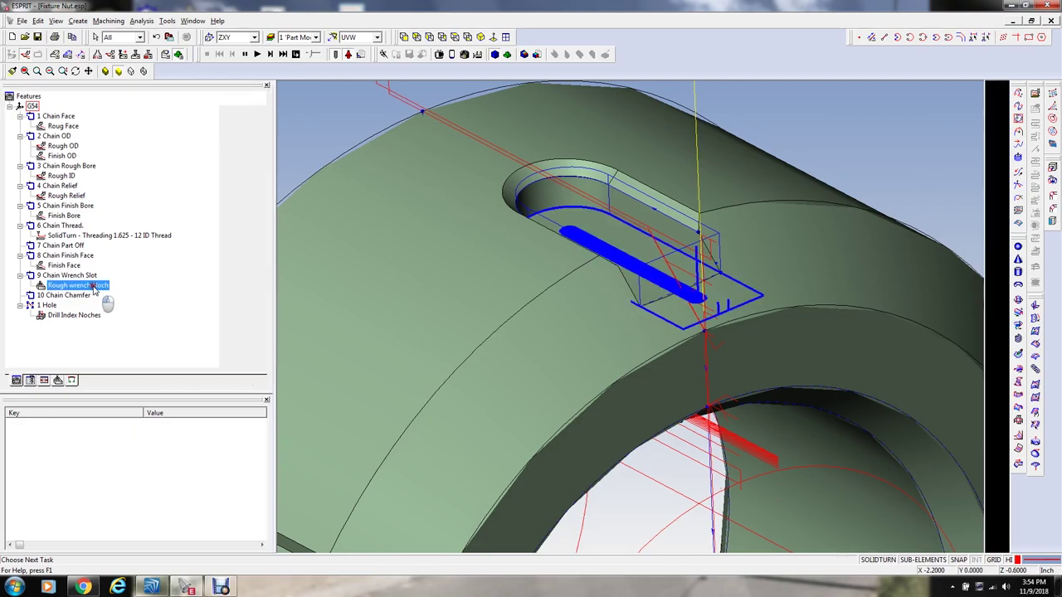
pyautogui.click(11, 249)
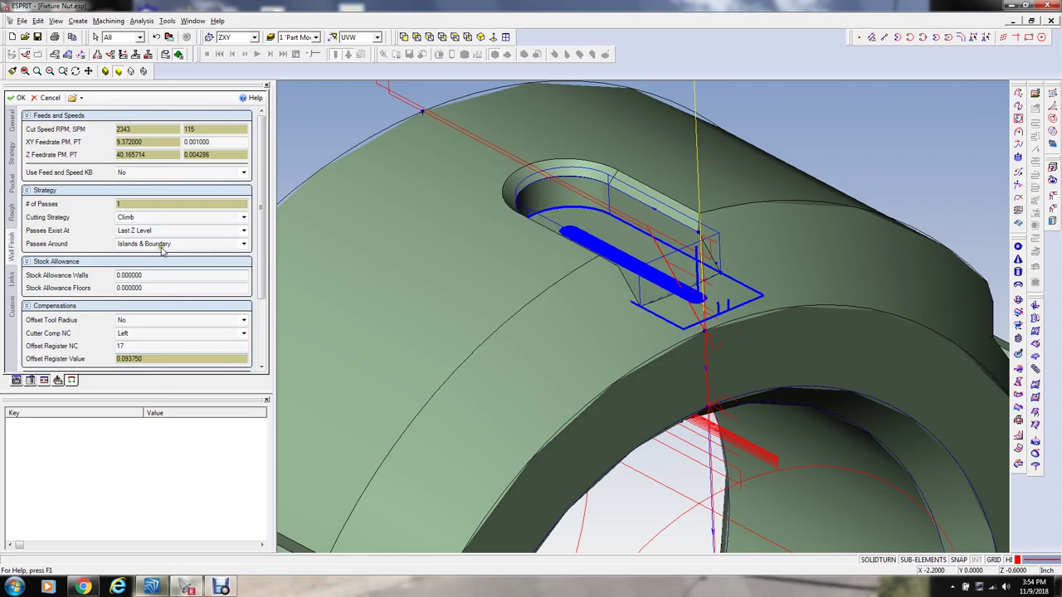
pyautogui.moveTo(146, 129); pyautogui.dragTo(39, 130)
pyautogui.press('Tab')
pyautogui.press('Tab')
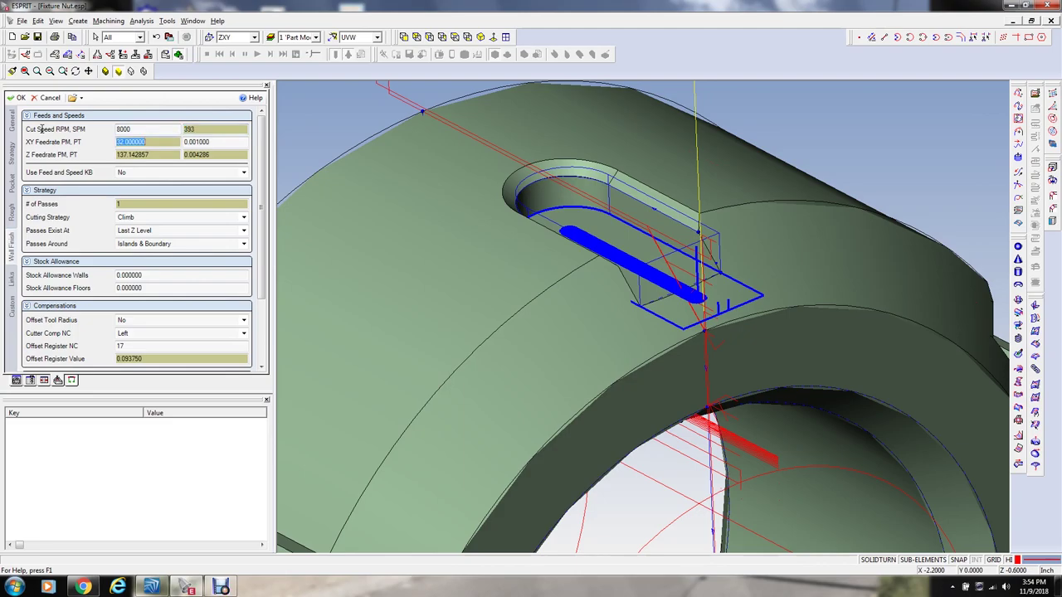
pyautogui.write('24')
pyautogui.press('Tab')
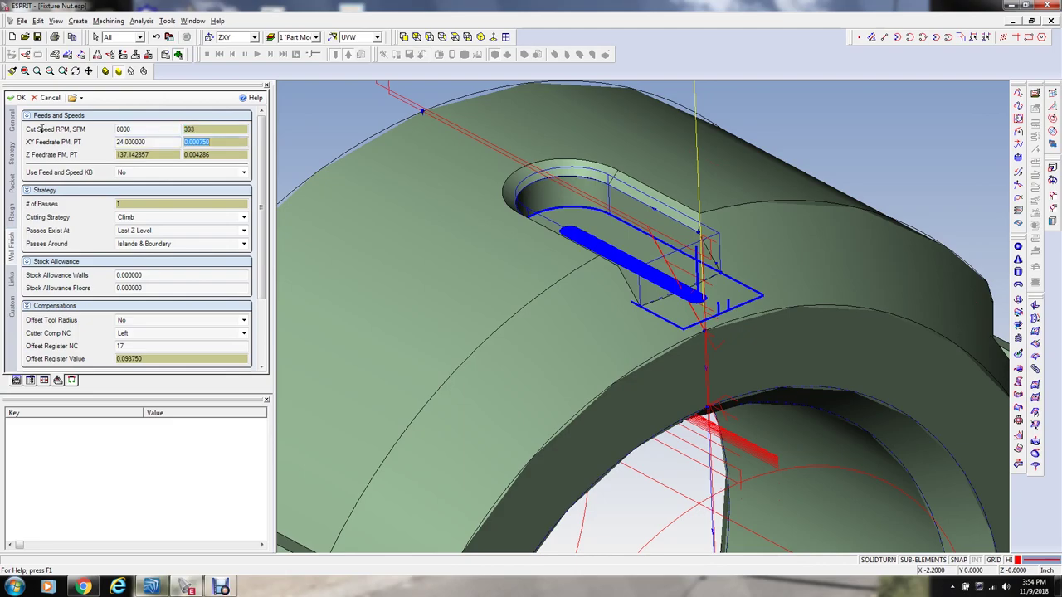
pyautogui.press('BackSpace')
pyautogui.write('.001')
pyautogui.press('Tab')
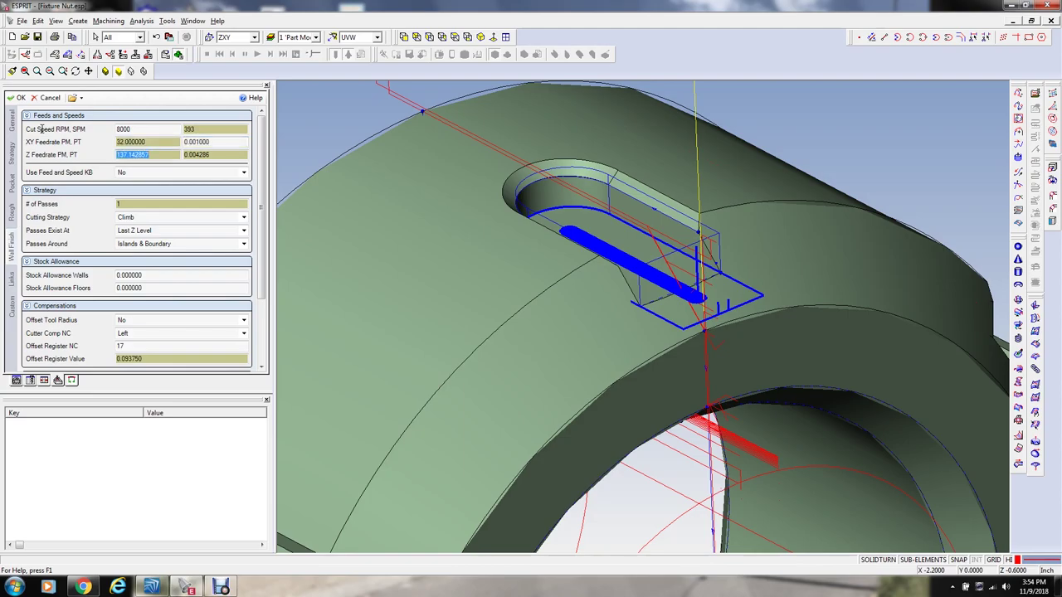
pyautogui.write('50')
pyautogui.press('Tab')
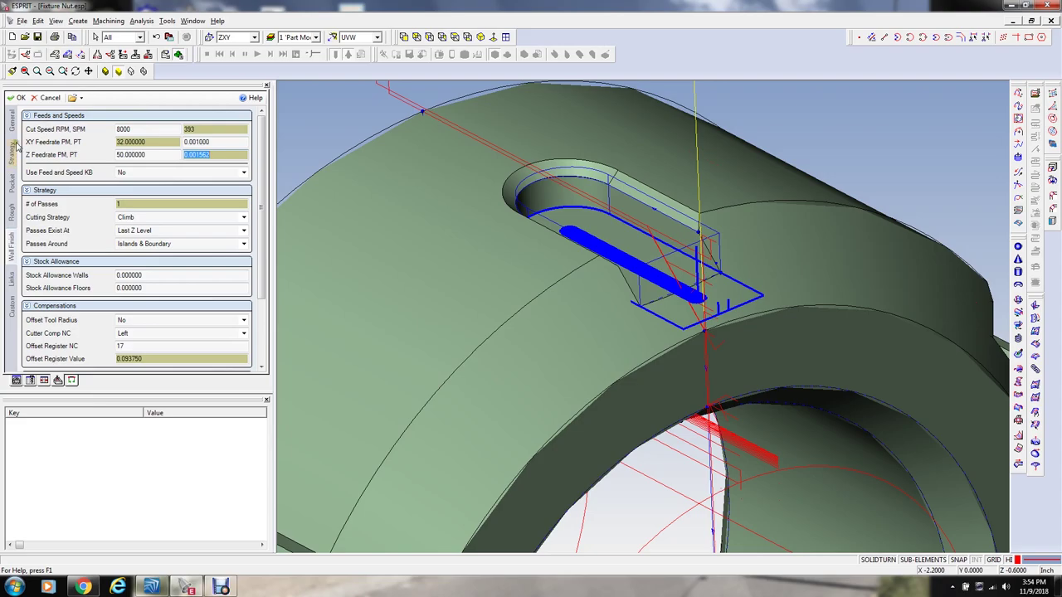
pyautogui.click(21, 98)
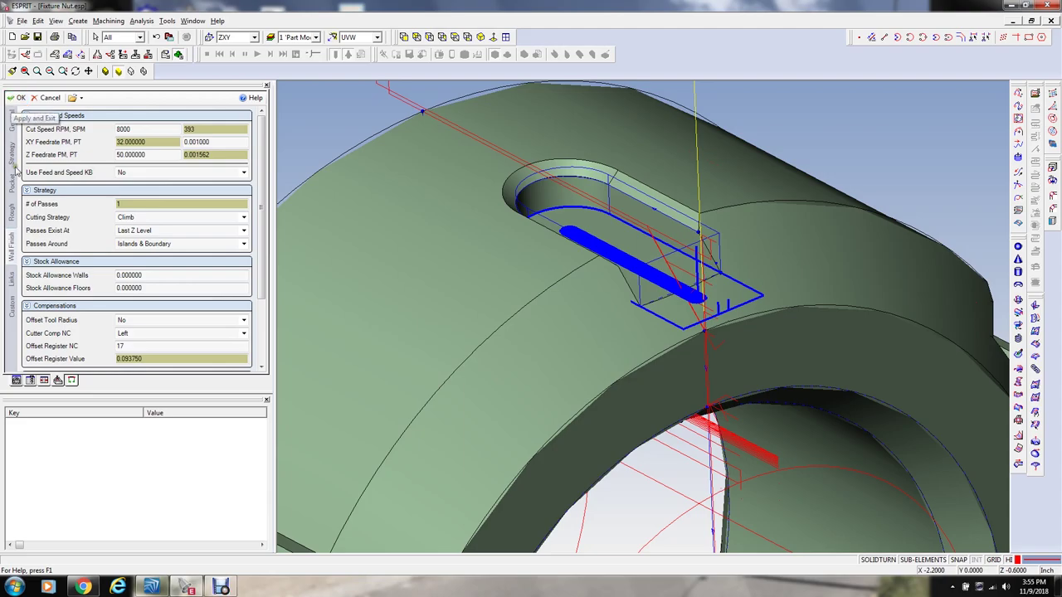
# Step: Give the wall finish a 0.1 lead-in/out distance, apply, and run the simulation
pyautogui.scroll(-3, 270, 283)
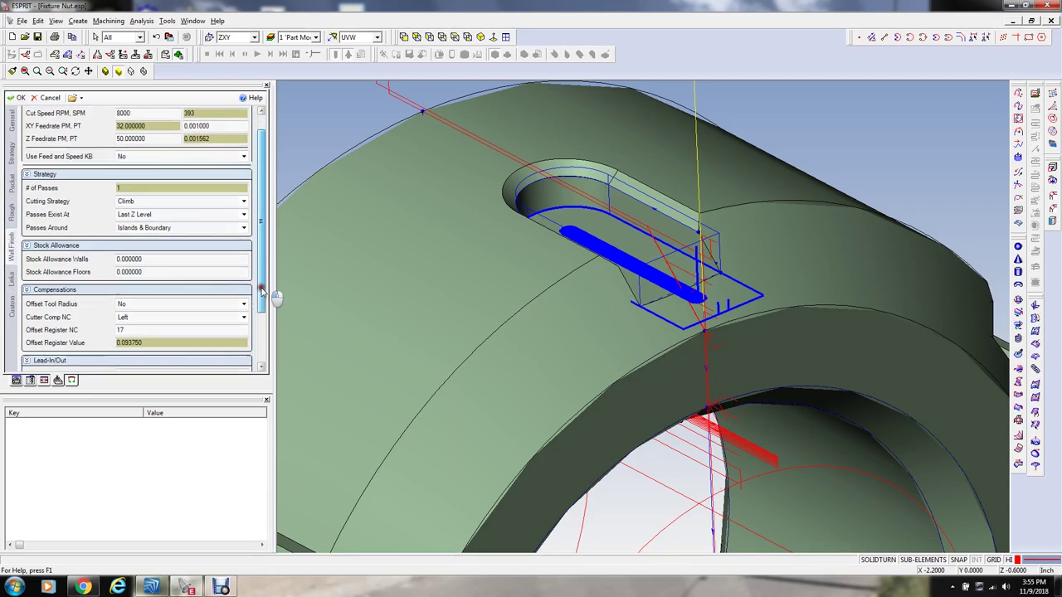
pyautogui.doubleClick(157, 313)
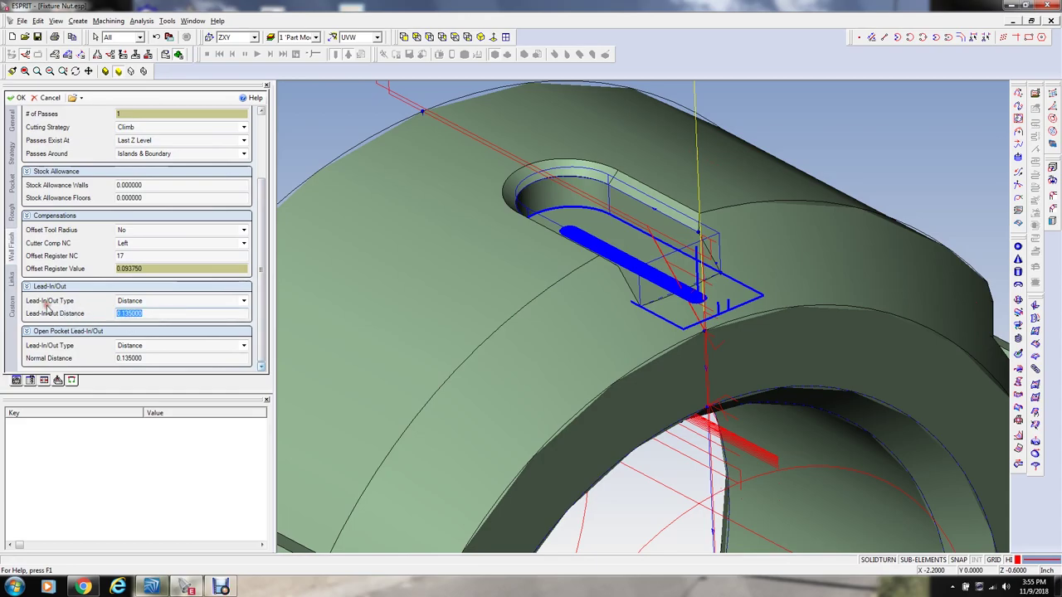
pyautogui.write('.1')
pyautogui.press('Tab')
pyautogui.press('Tab')
pyautogui.press('BackSpace')
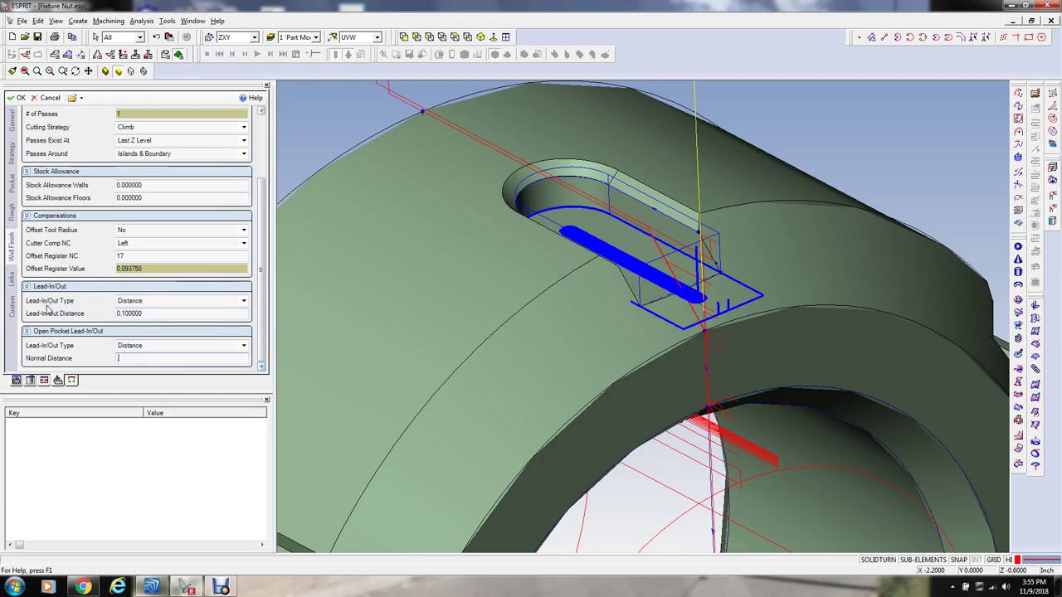
pyautogui.press('Tab')
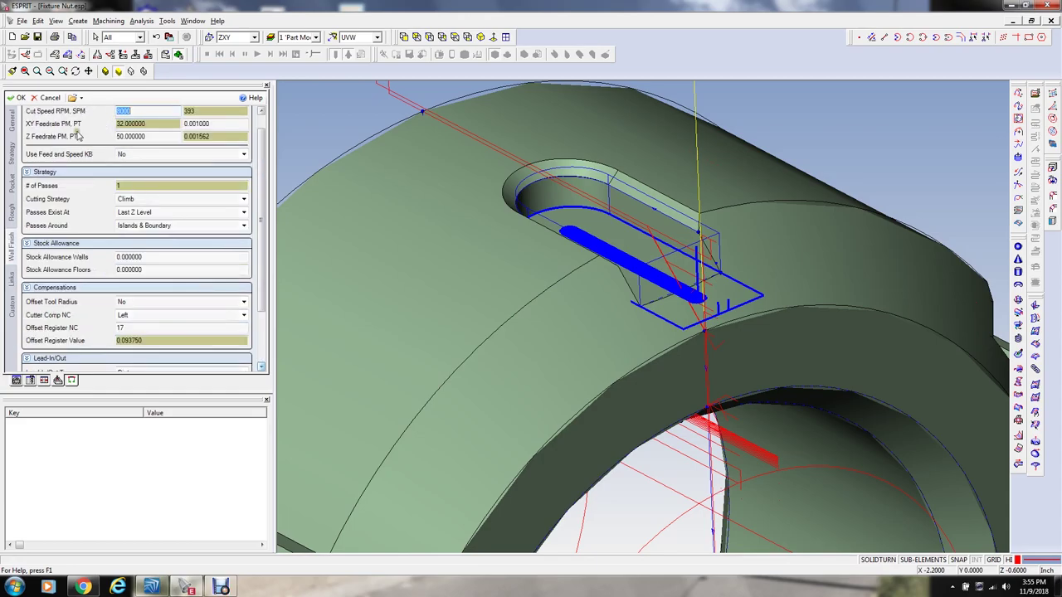
pyautogui.click(13, 97)
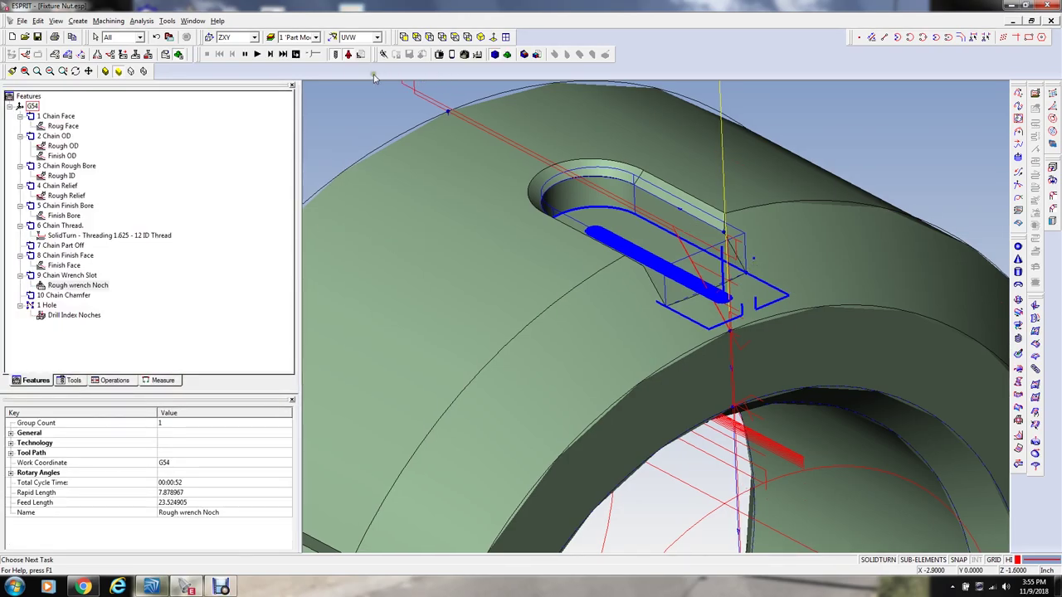
pyautogui.click(256, 54)
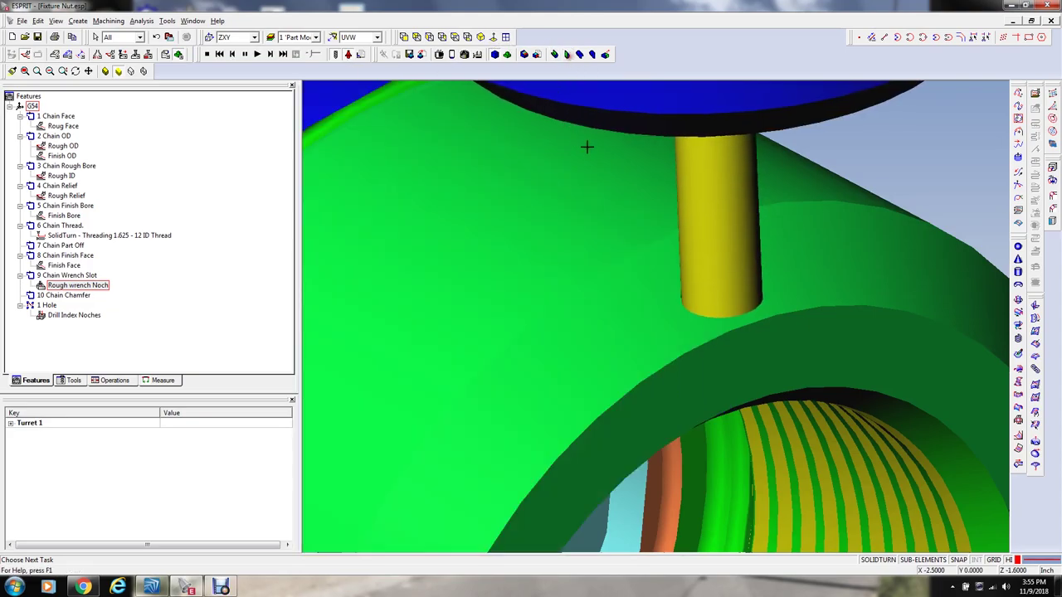
pyautogui.scroll(2, 639, 173)
pyautogui.scroll(2, 749, 280)
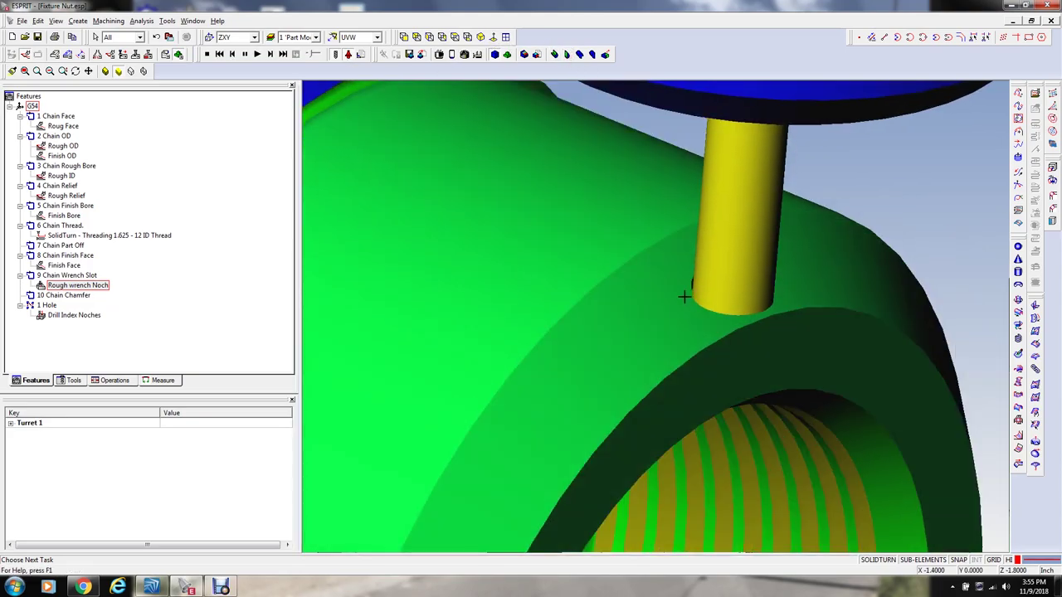
pyautogui.scroll(4, 701, 290)
pyautogui.scroll(-4, 701, 290)
pyautogui.moveTo(740, 290); pyautogui.dragTo(777, 288, button='middle')
pyautogui.scroll(3, 740, 299)
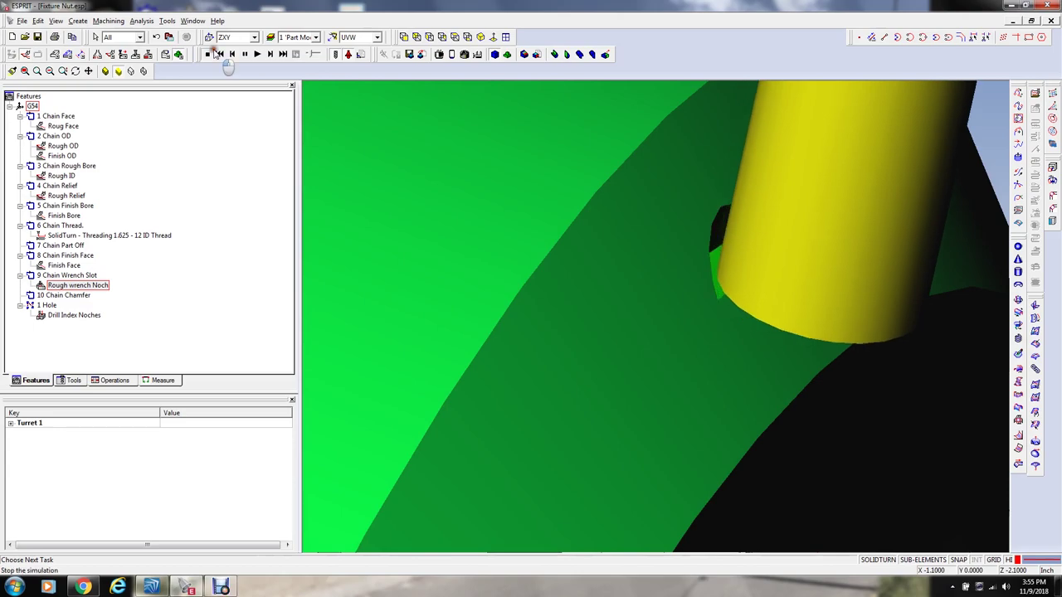
pyautogui.click(207, 53)
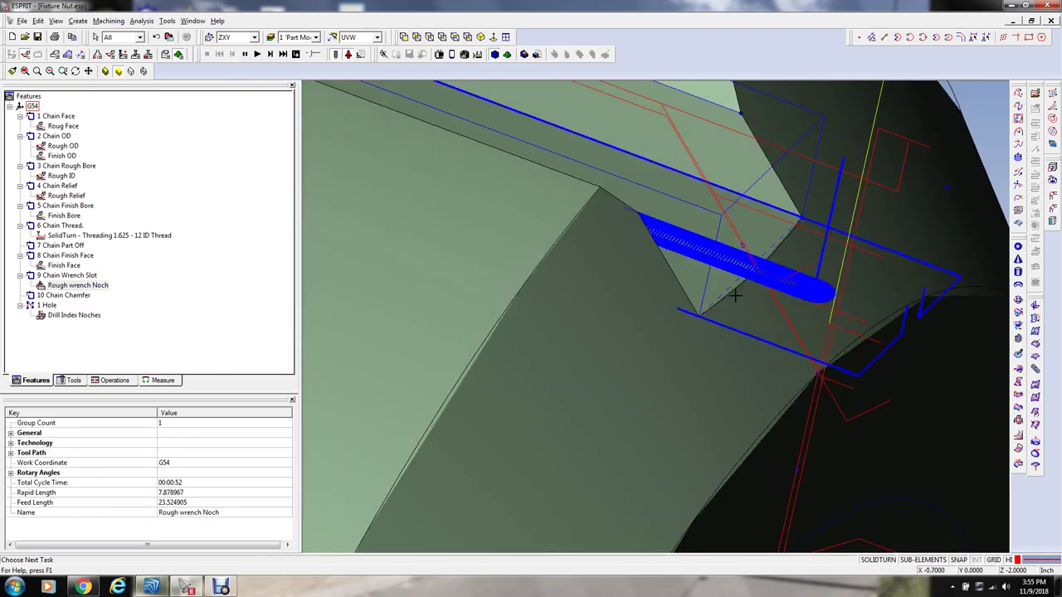
# Step: Raise the Rough wrench Noch open edge offset to 80% and simulate the cut
pyautogui.scroll(-2, 826, 271)
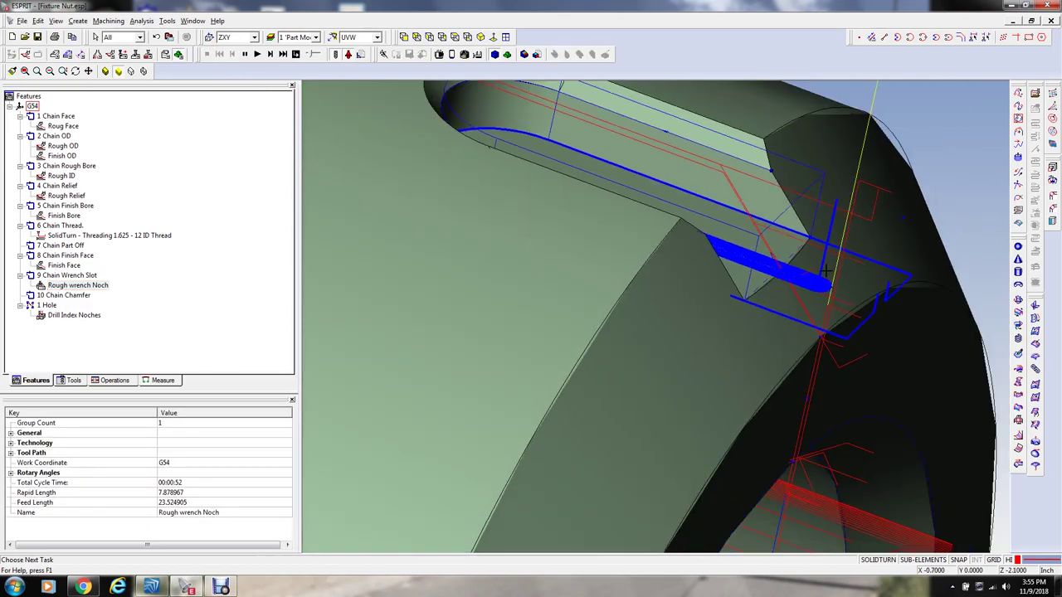
pyautogui.doubleClick(75, 285)
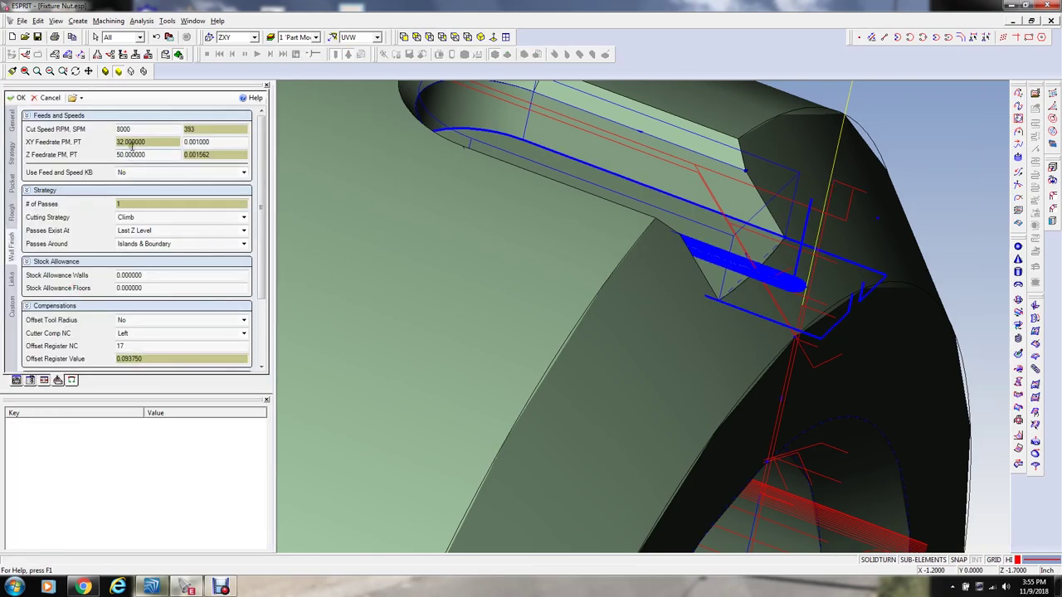
pyautogui.click(12, 187)
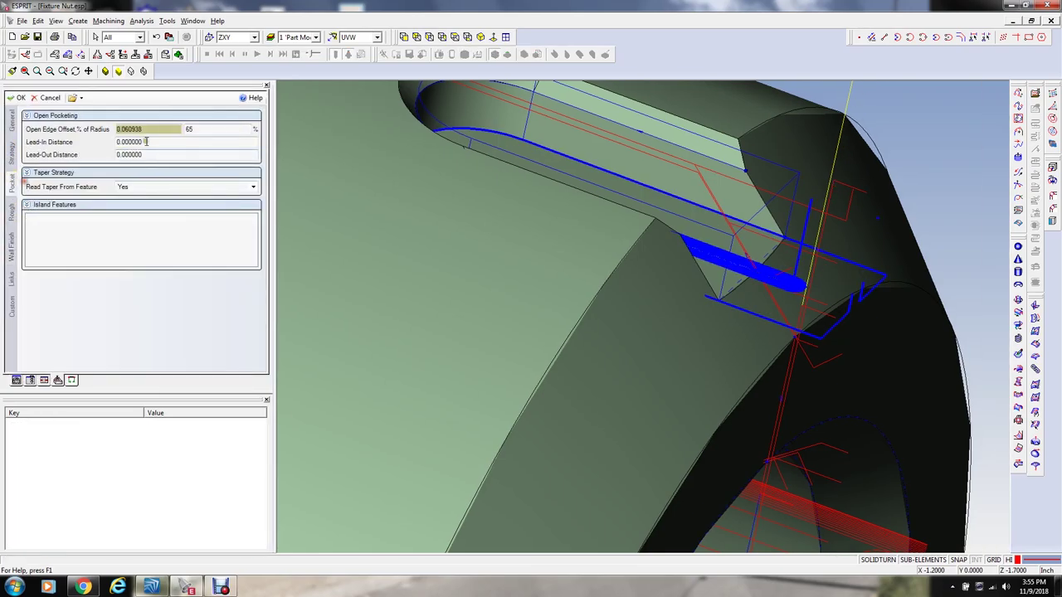
pyautogui.click(73, 142)
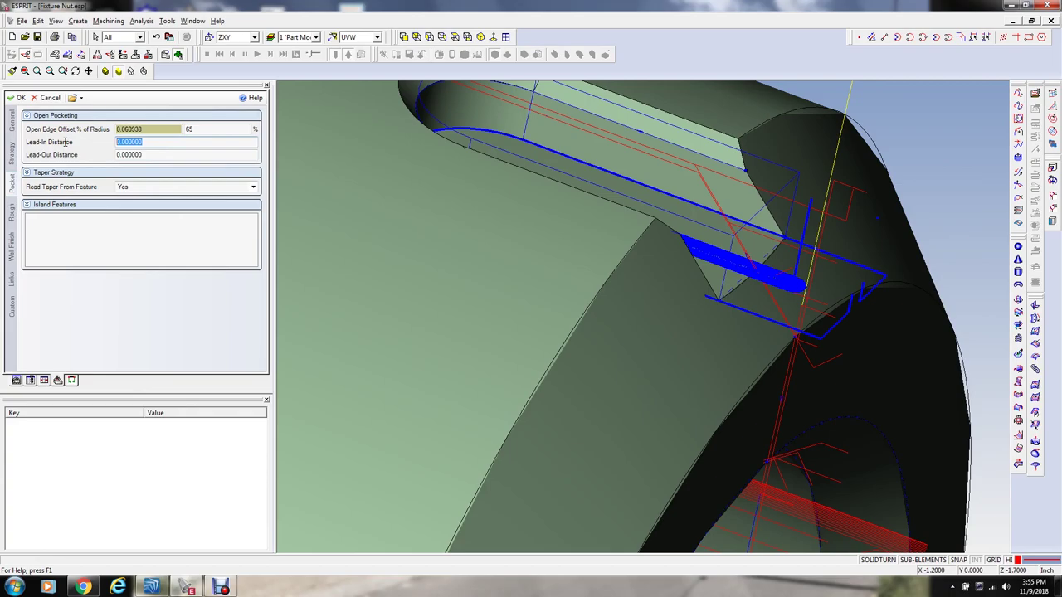
pyautogui.click(204, 128)
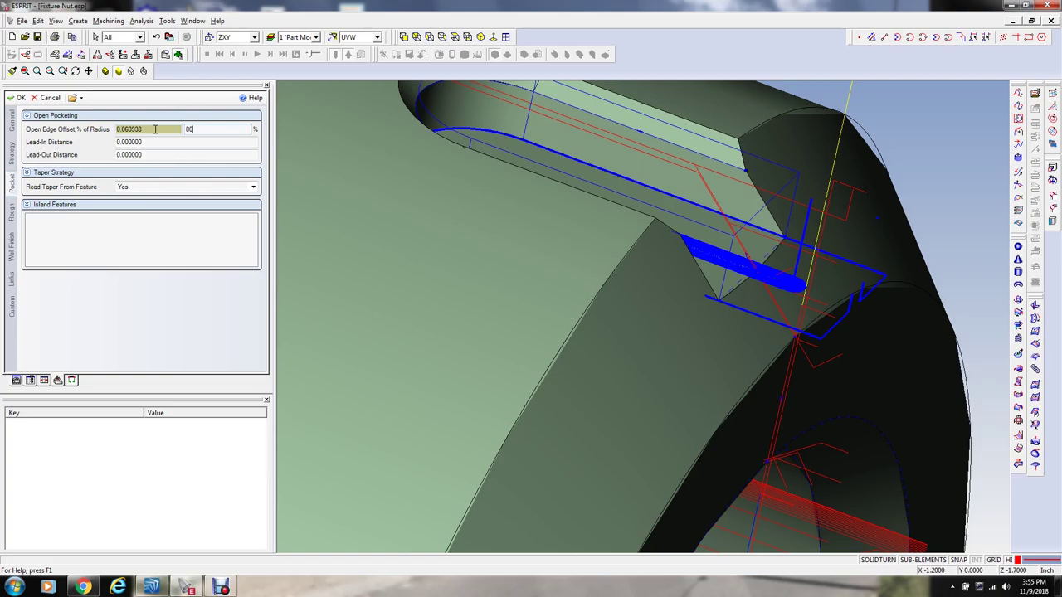
pyautogui.press('Tab')
pyautogui.press('Return')
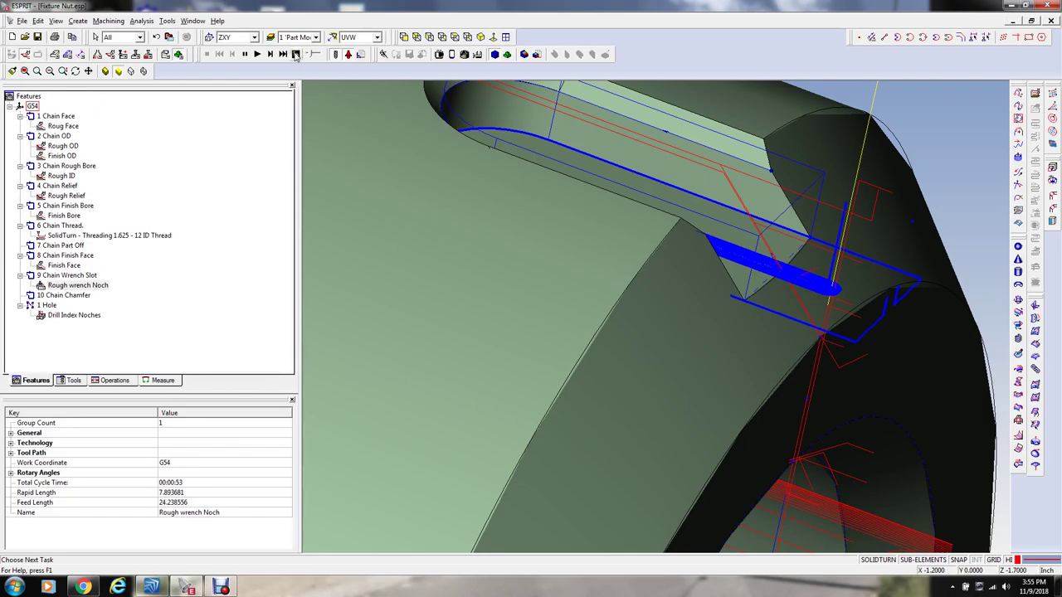
pyautogui.click(272, 55)
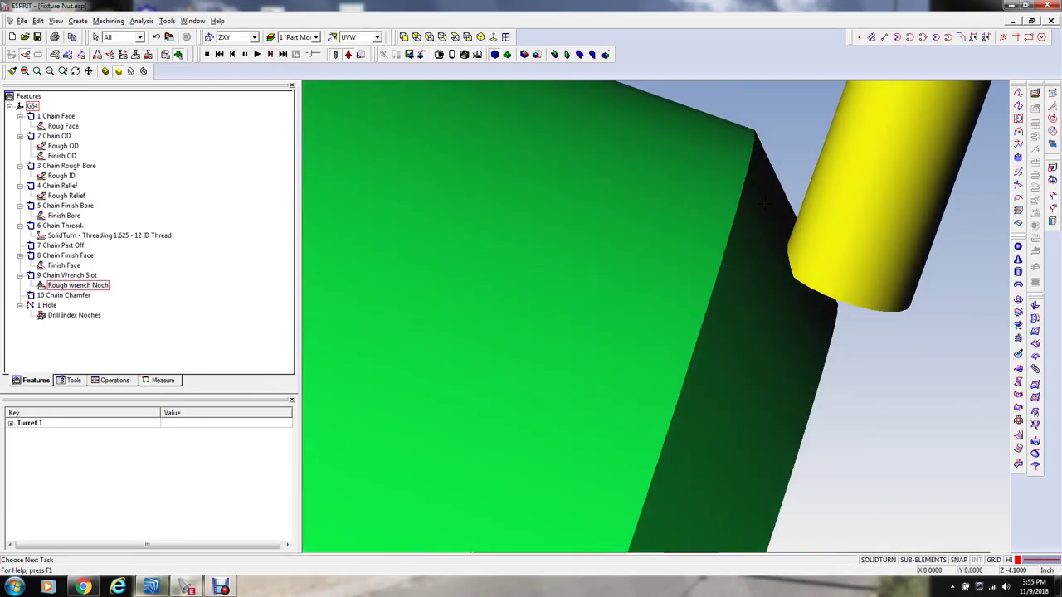
pyautogui.click(217, 54)
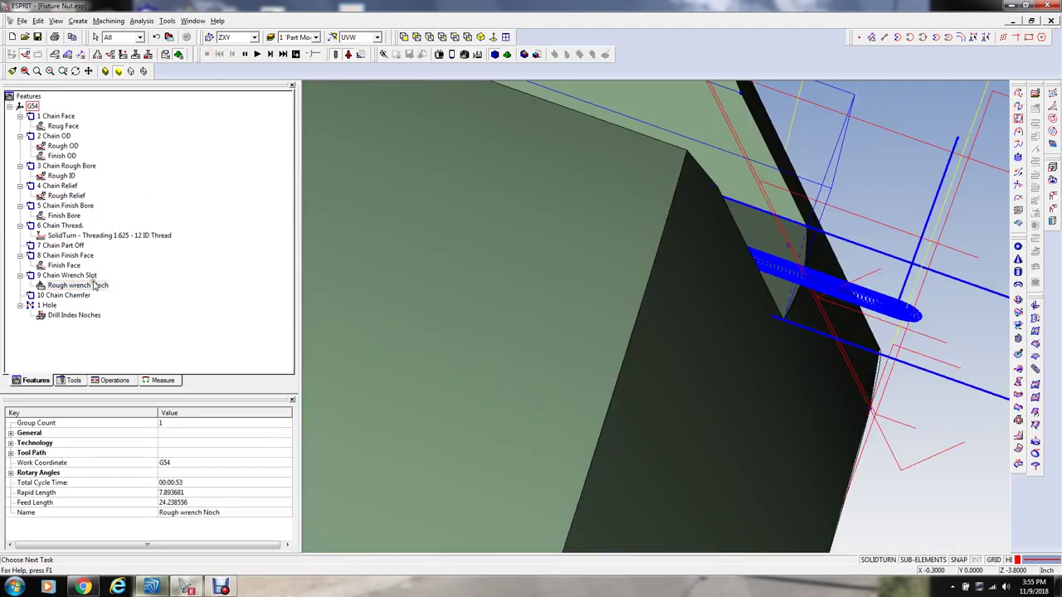
# Step: Raise the open edge offset to 100% and run the simulation again
pyautogui.doubleClick(94, 285)
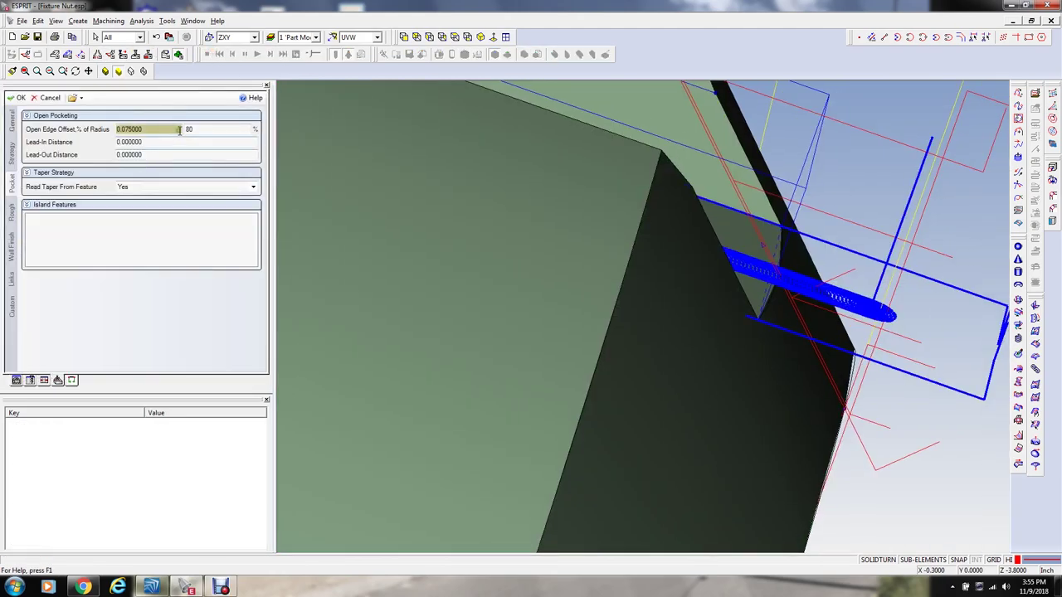
pyautogui.doubleClick(188, 129)
pyautogui.press('Return')
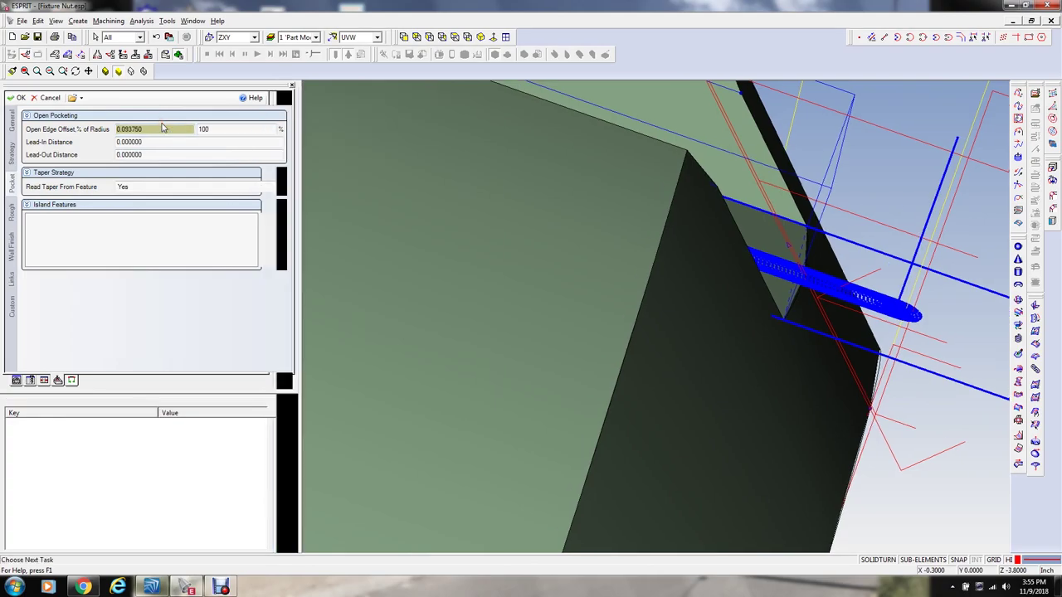
pyautogui.moveTo(507, 216); pyautogui.dragTo(670, 212, button='middle')
pyautogui.click(274, 55)
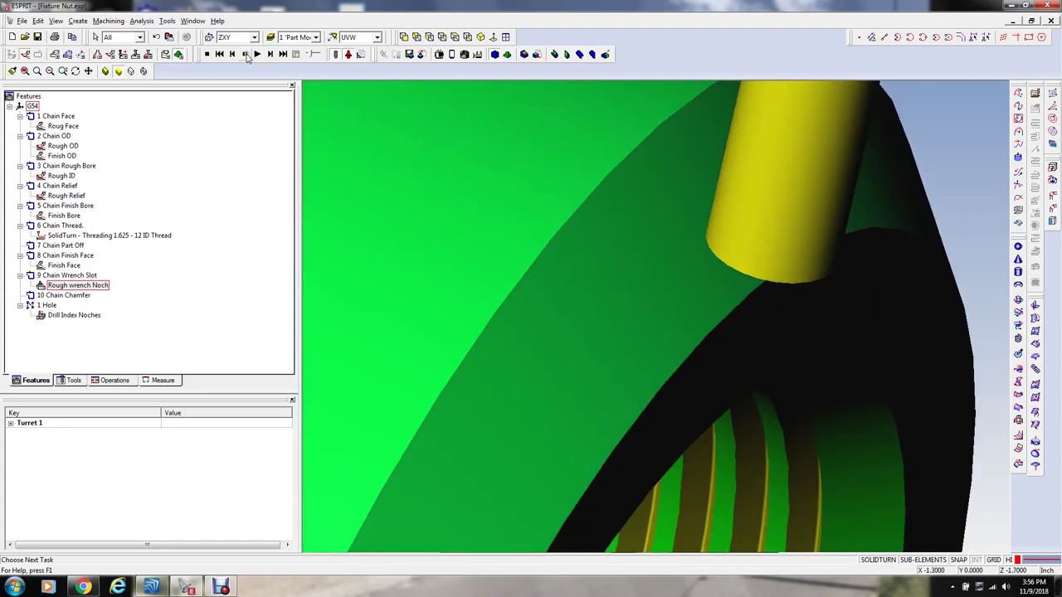
pyautogui.click(246, 54)
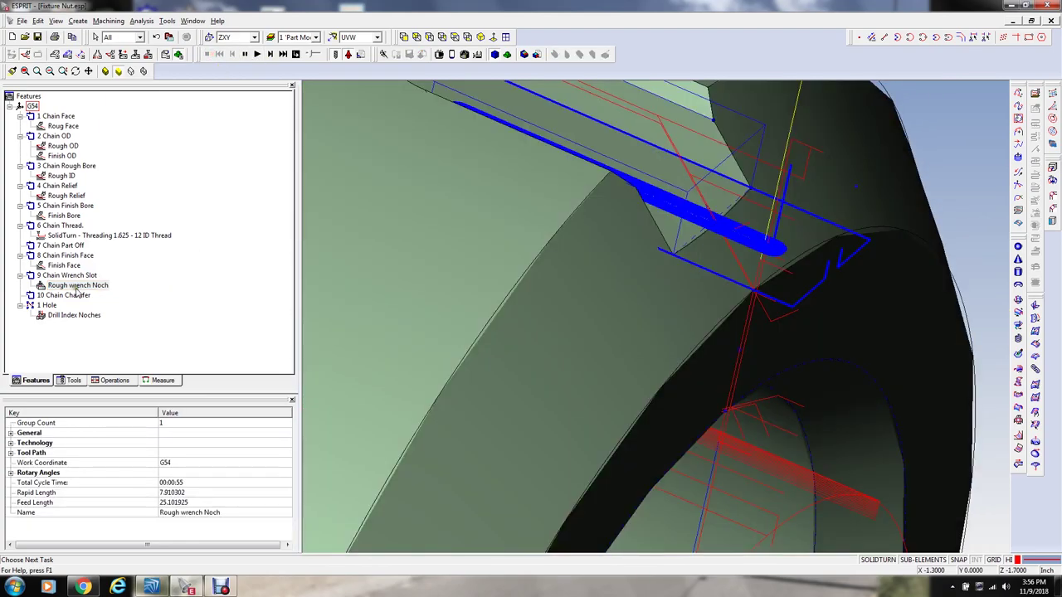
# Step: Change the Rough wrench Noch open edge offset to 110% of tool radius
pyautogui.doubleClick(77, 285)
pyautogui.doubleClick(194, 132)
pyautogui.write('11')
pyautogui.press('Return')
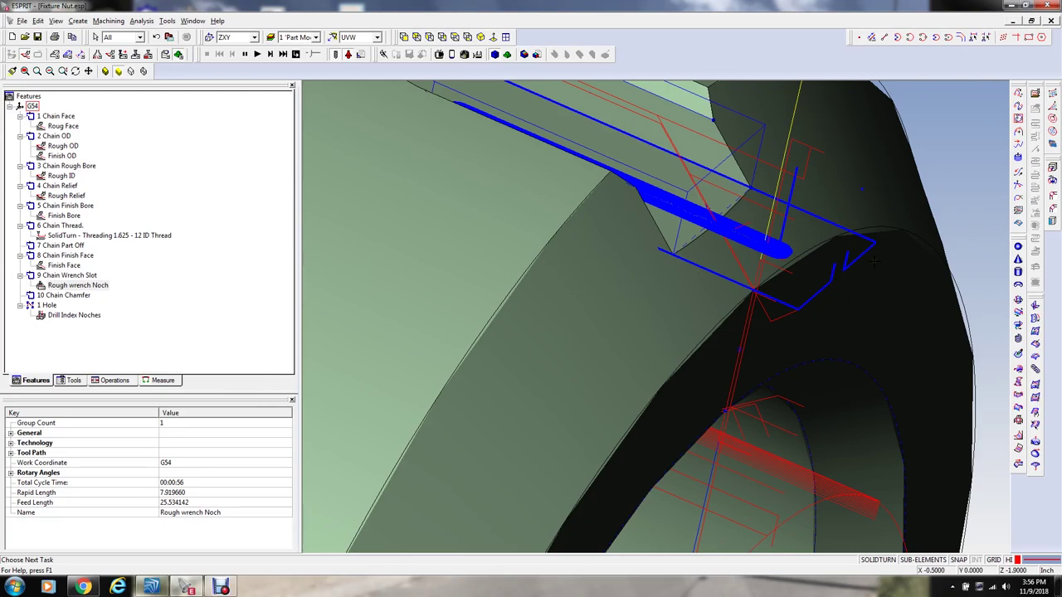
# Step: Review and confirm the wall finish settings, then orbit the view around the slot
pyautogui.doubleClick(92, 286)
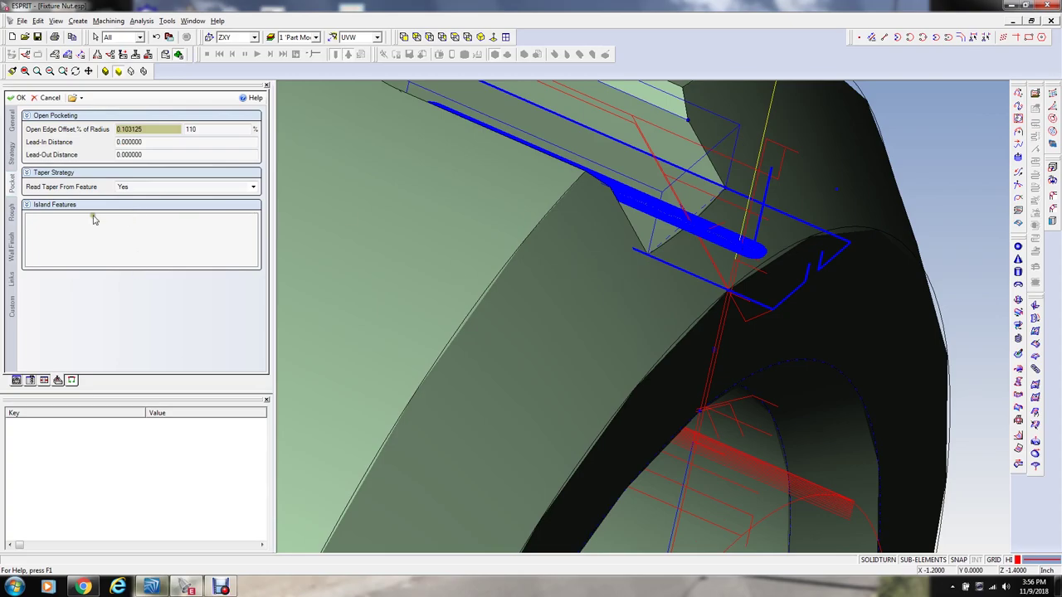
pyautogui.click(11, 238)
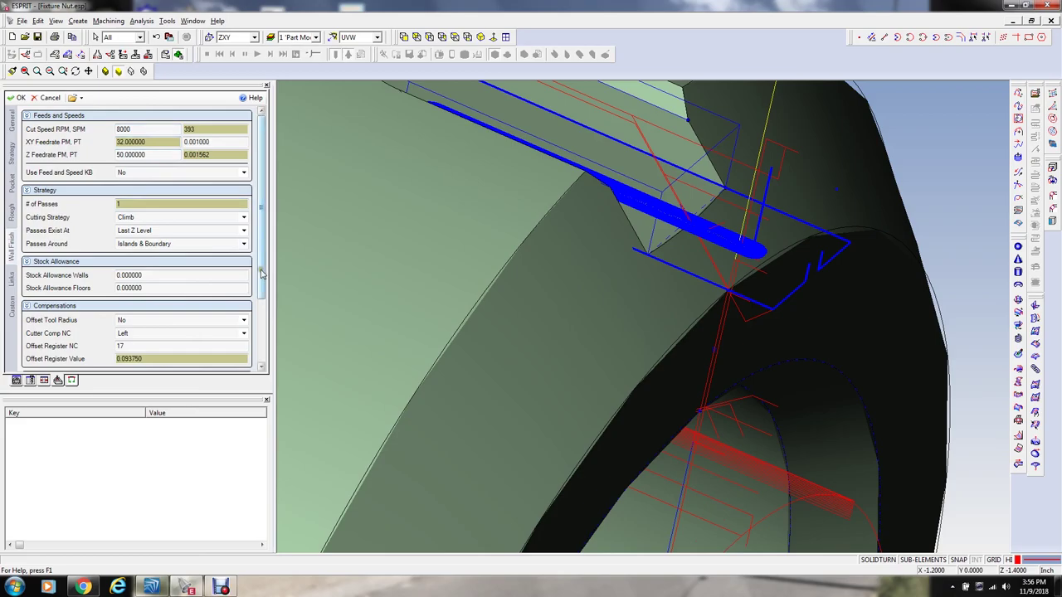
pyautogui.scroll(-3, 261, 274)
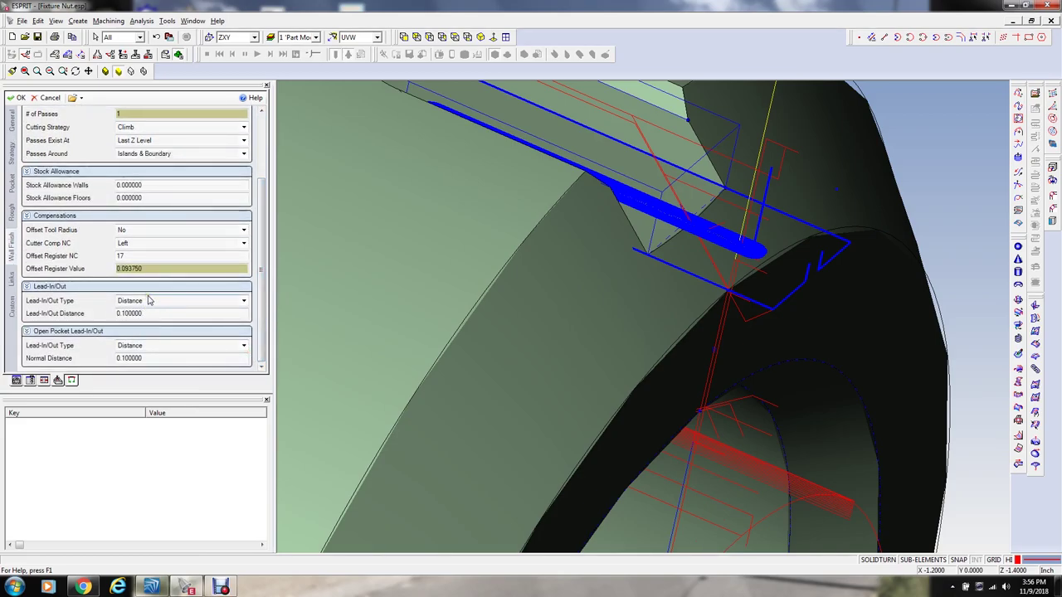
pyautogui.click(21, 97)
pyautogui.moveTo(688, 324); pyautogui.dragTo(821, 325, button='middle')
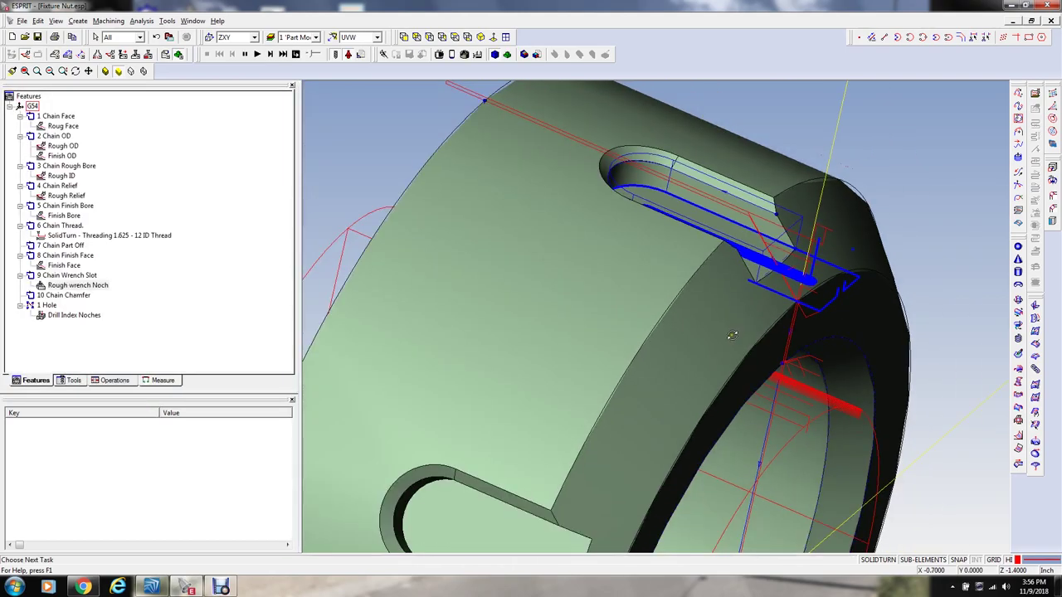
pyautogui.moveTo(732, 335); pyautogui.dragTo(725, 341, button='middle')
pyautogui.click(257, 54)
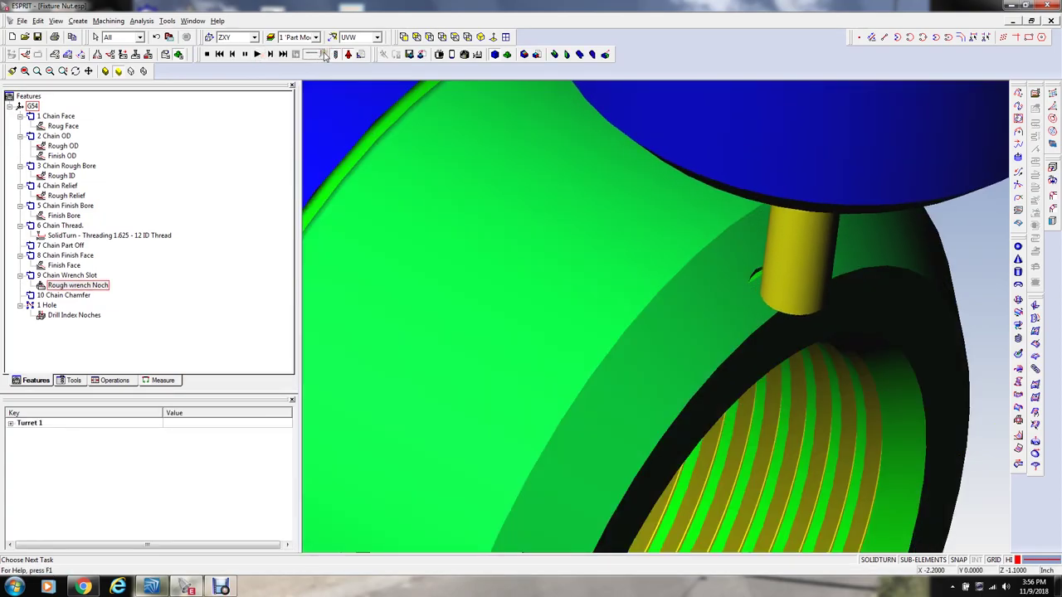
pyautogui.scroll(-2, 509, 206)
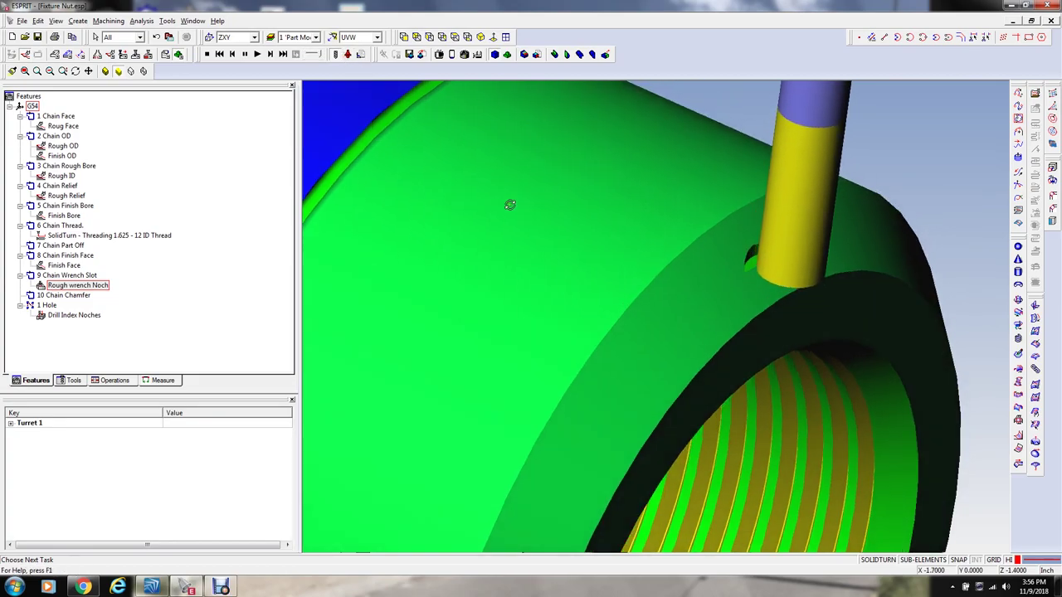
pyautogui.scroll(-2, 594, 335)
pyautogui.scroll(2, 709, 263)
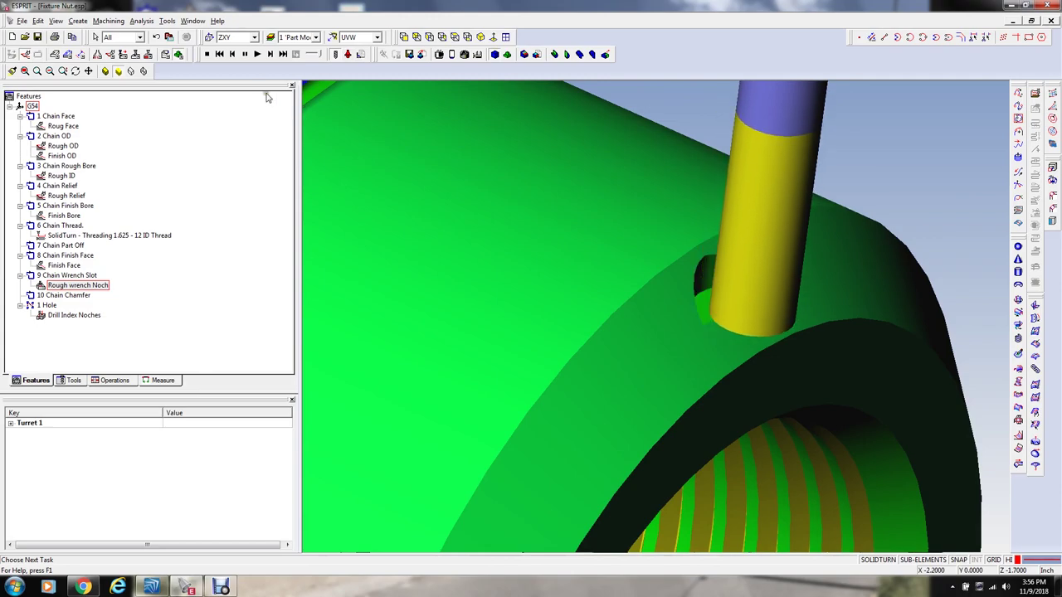
pyautogui.click(209, 53)
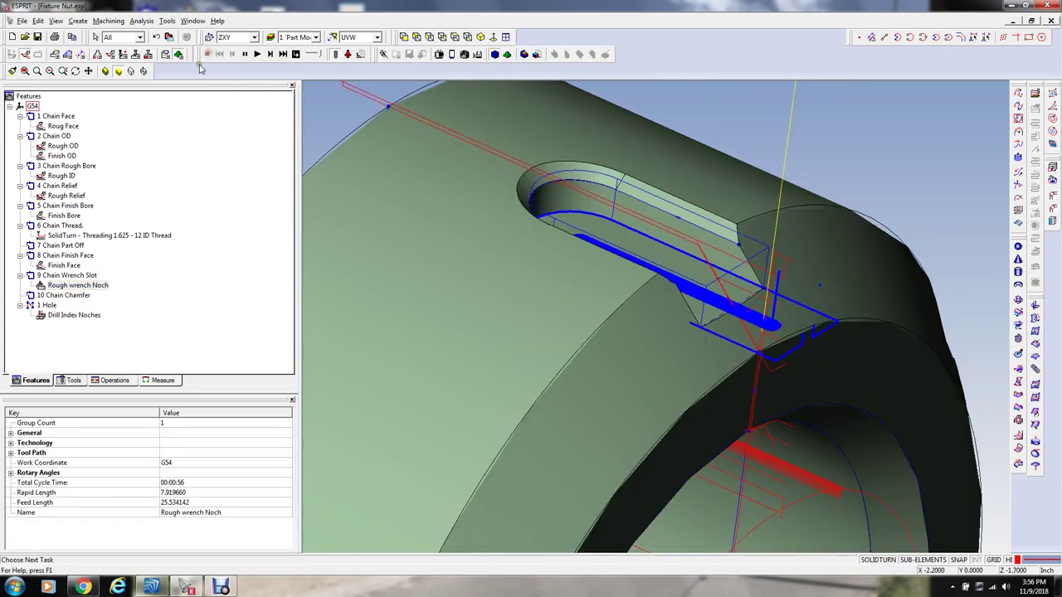
pyautogui.doubleClick(88, 285)
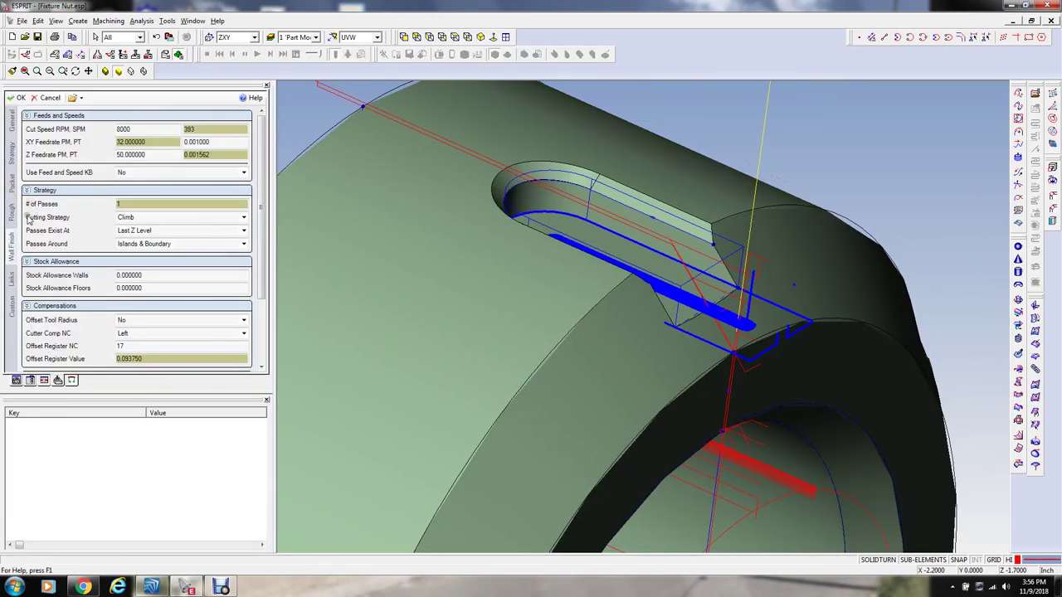
# Step: Edit the Rough wrench Noch step-over so the cycle time drops to 43 seconds
pyautogui.click(14, 214)
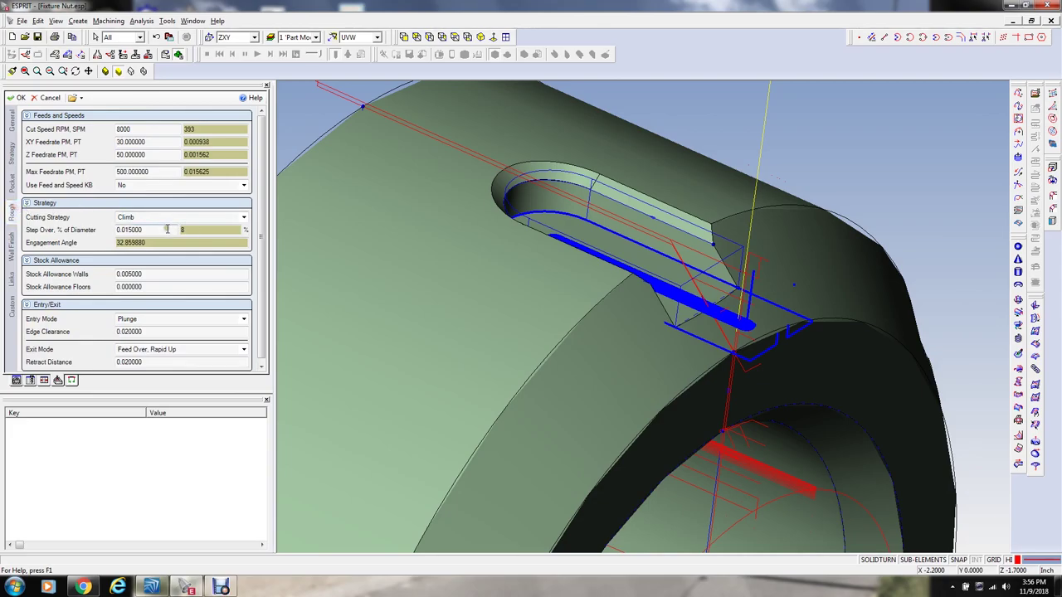
pyautogui.click(76, 223)
pyautogui.press('Return')
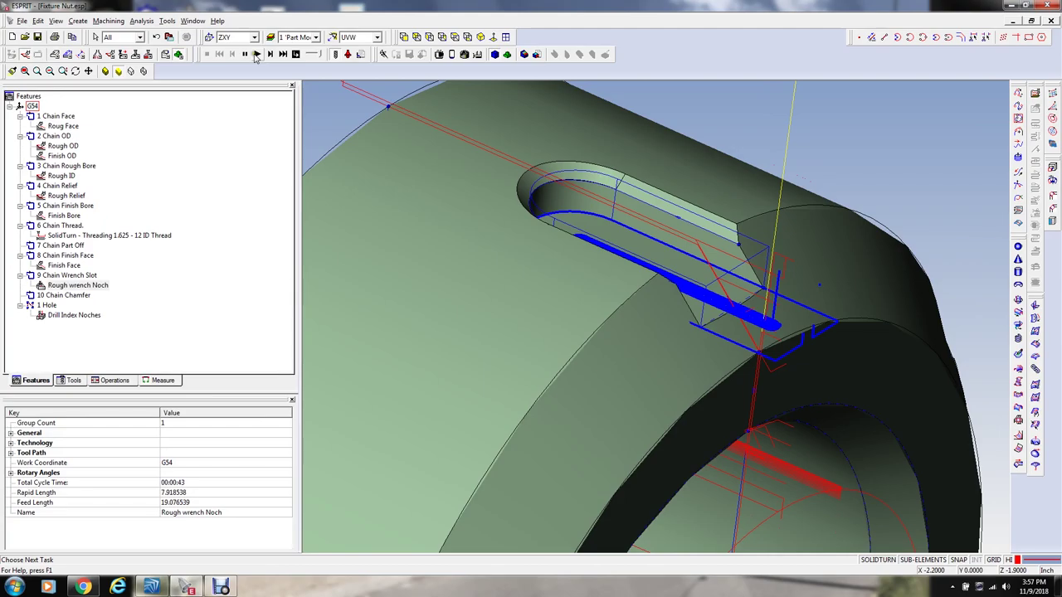
# Step: Simulate the updated slot roughing, watching the wrench slot being cut from several angles
pyautogui.click(257, 55)
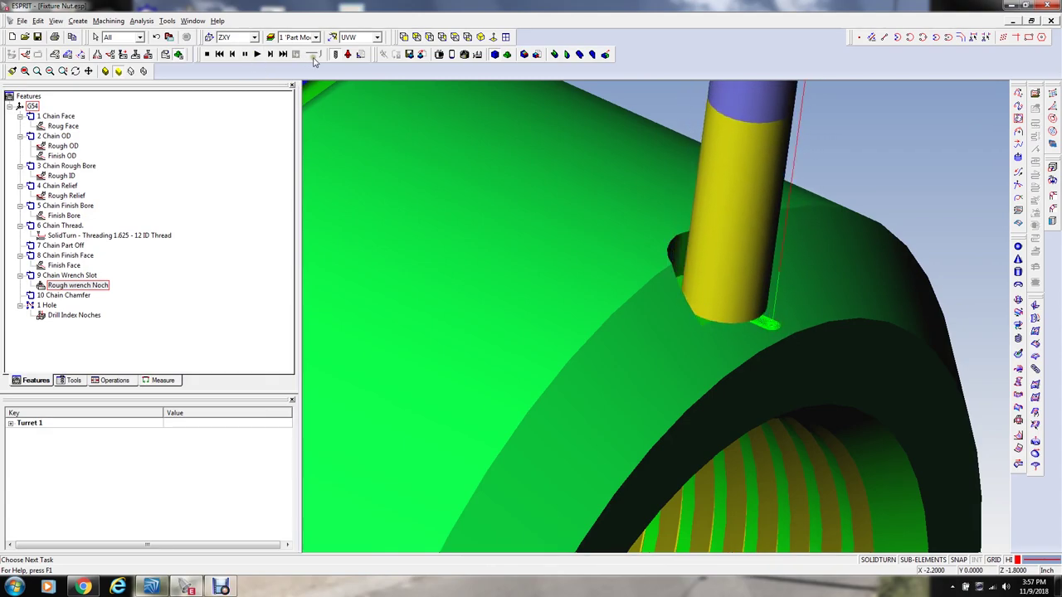
pyautogui.moveTo(486, 157); pyautogui.dragTo(602, 273, button='middle')
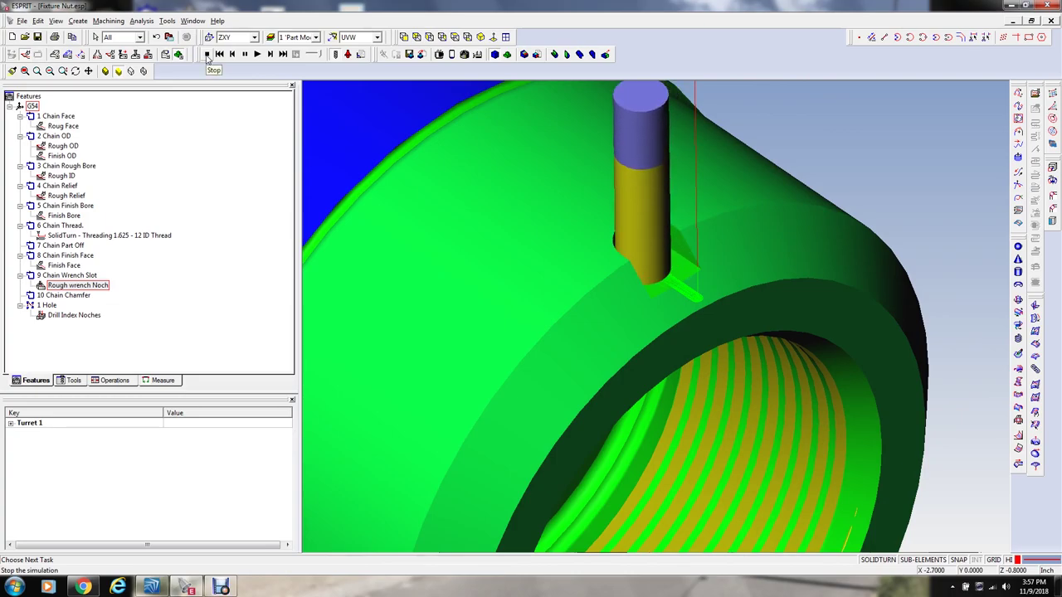
pyautogui.scroll(3, 526, 254)
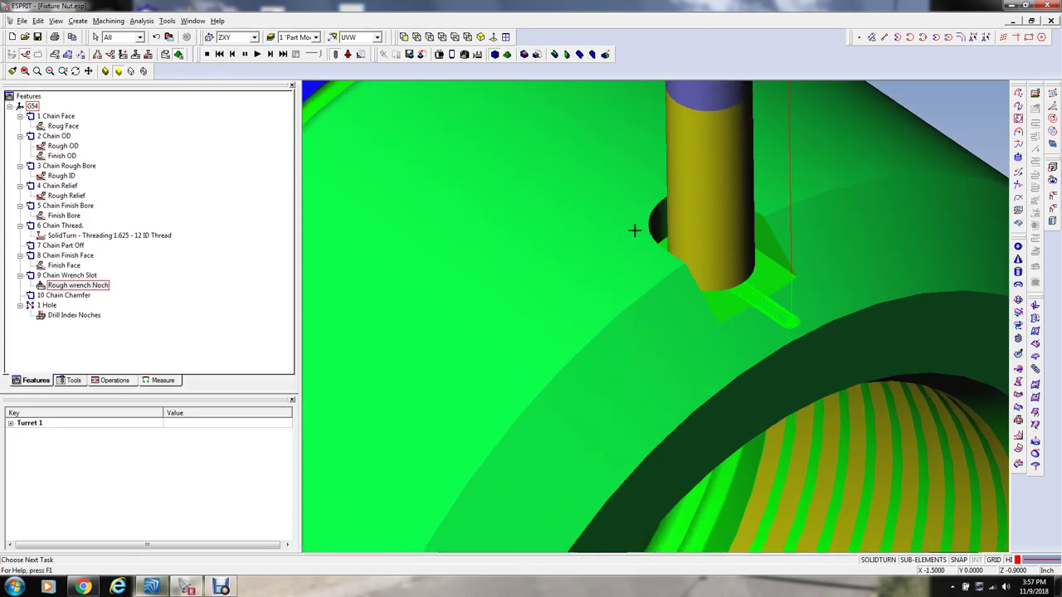
pyautogui.moveTo(628, 367); pyautogui.dragTo(636, 303, button='middle')
pyautogui.scroll(2, 635, 304)
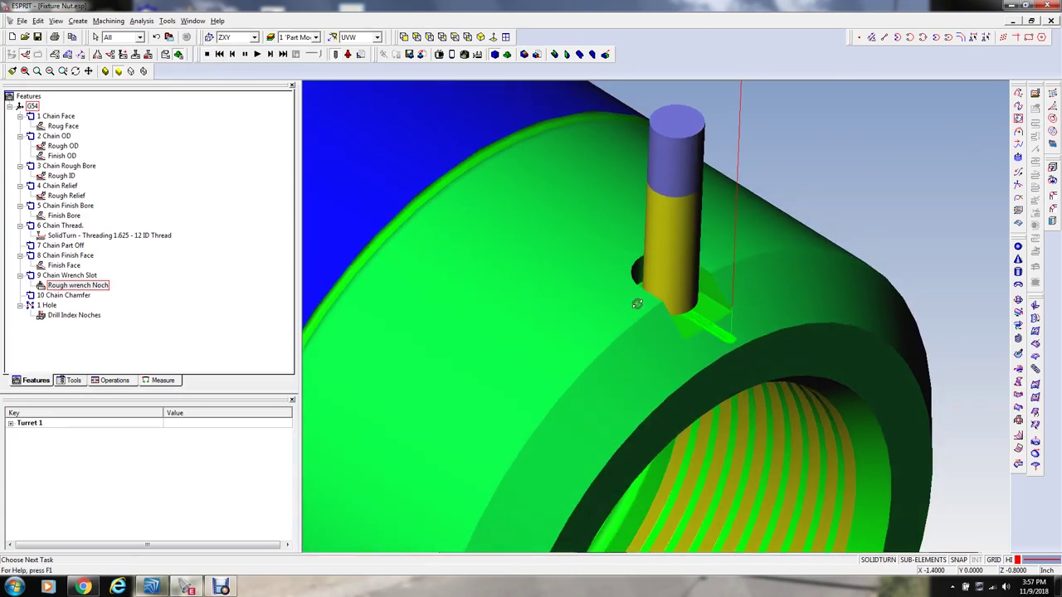
pyautogui.scroll(1, 652, 284)
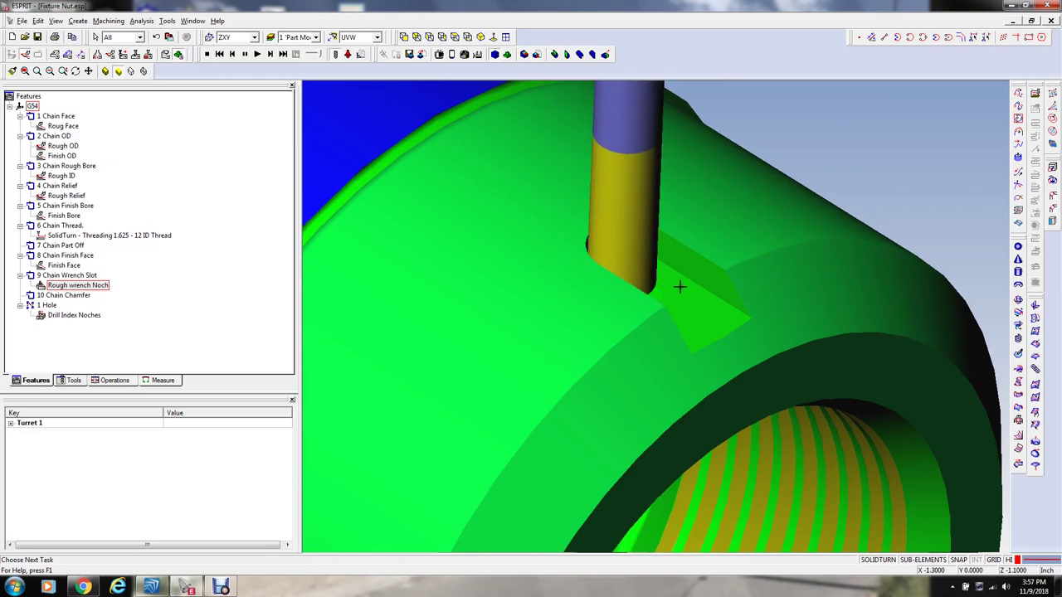
pyautogui.scroll(-1, 676, 287)
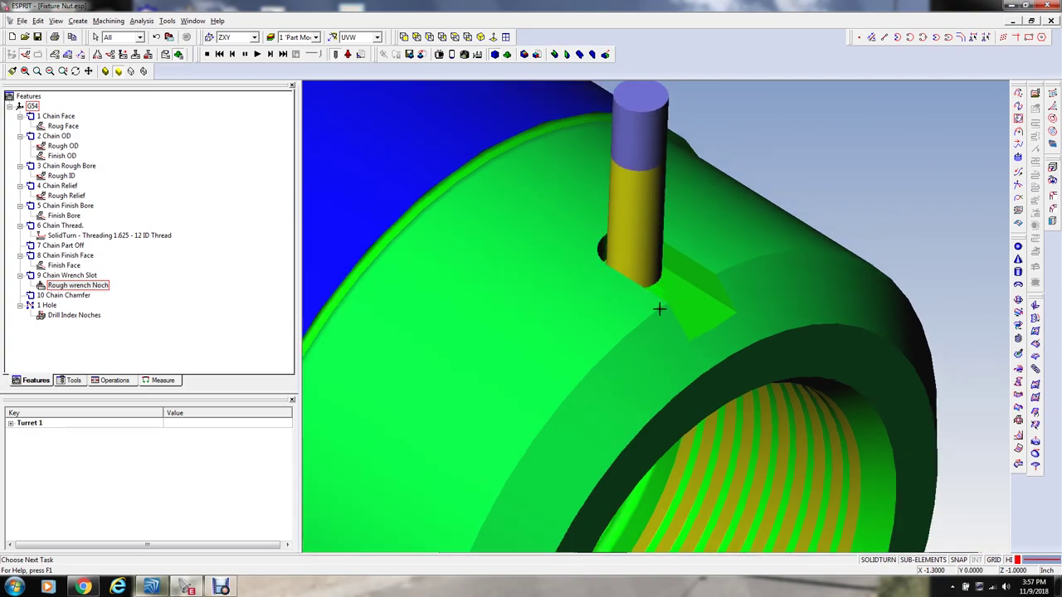
pyautogui.click(207, 54)
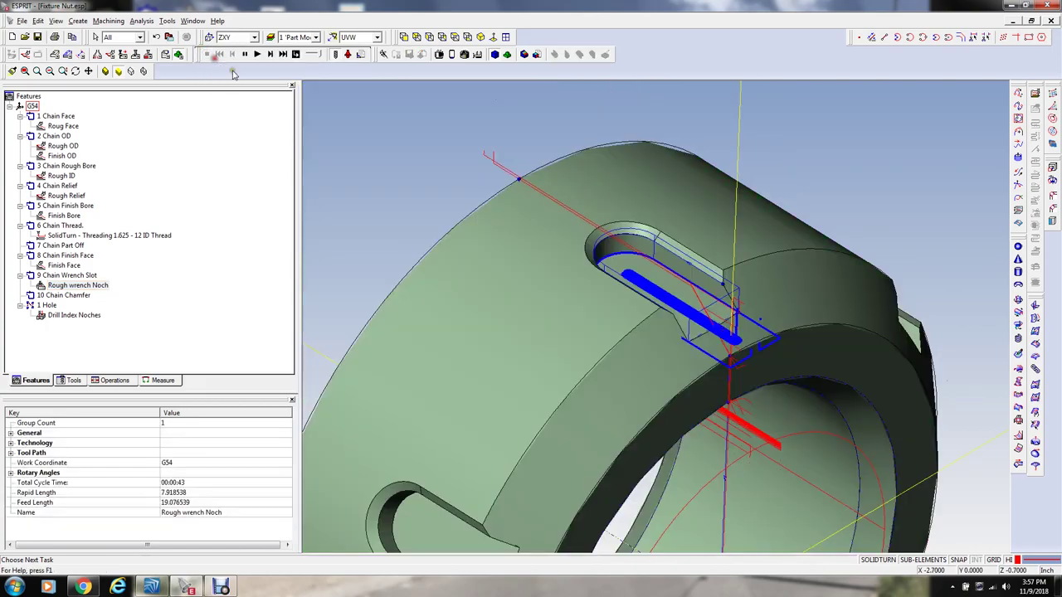
# Step: Rotate-copy the 9 Chain Wrench Slot and its Rough wrench Noch roughing five times, 60° apart
pyautogui.moveTo(564, 268); pyautogui.dragTo(529, 261, button='middle')
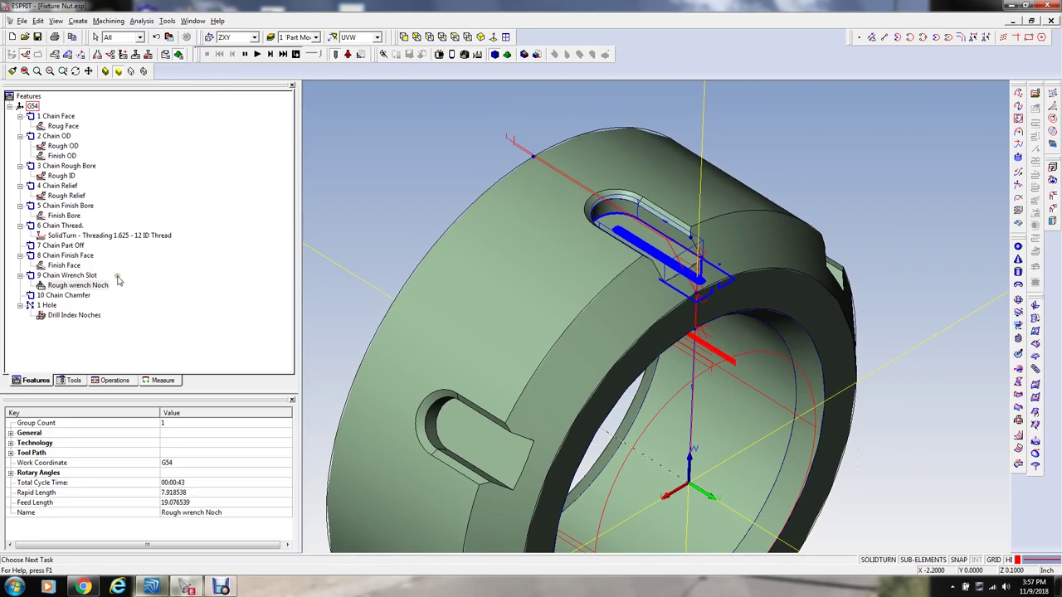
pyautogui.click(90, 286)
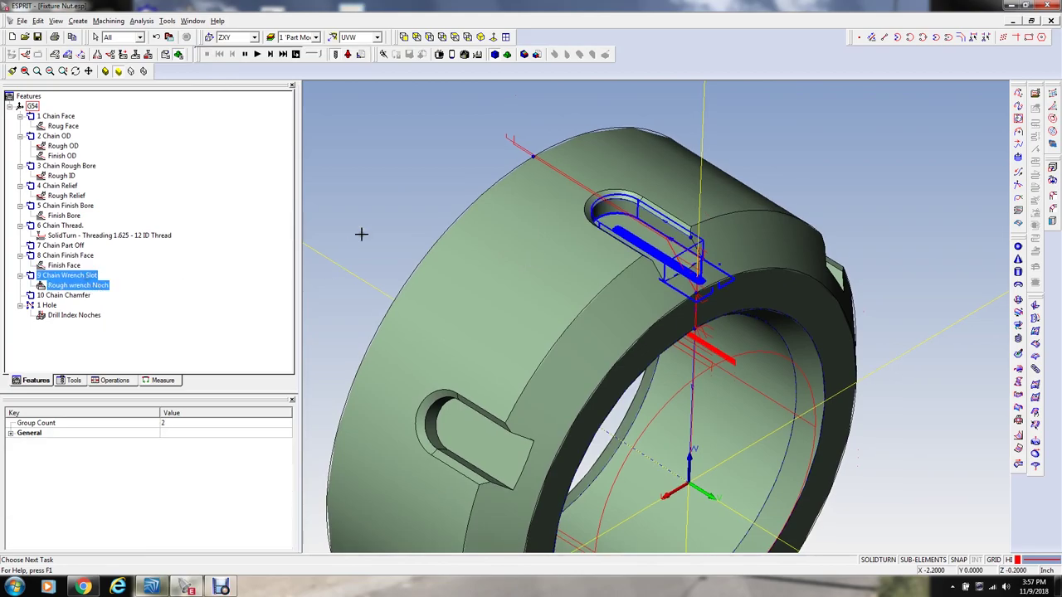
pyautogui.rightClick(385, 178)
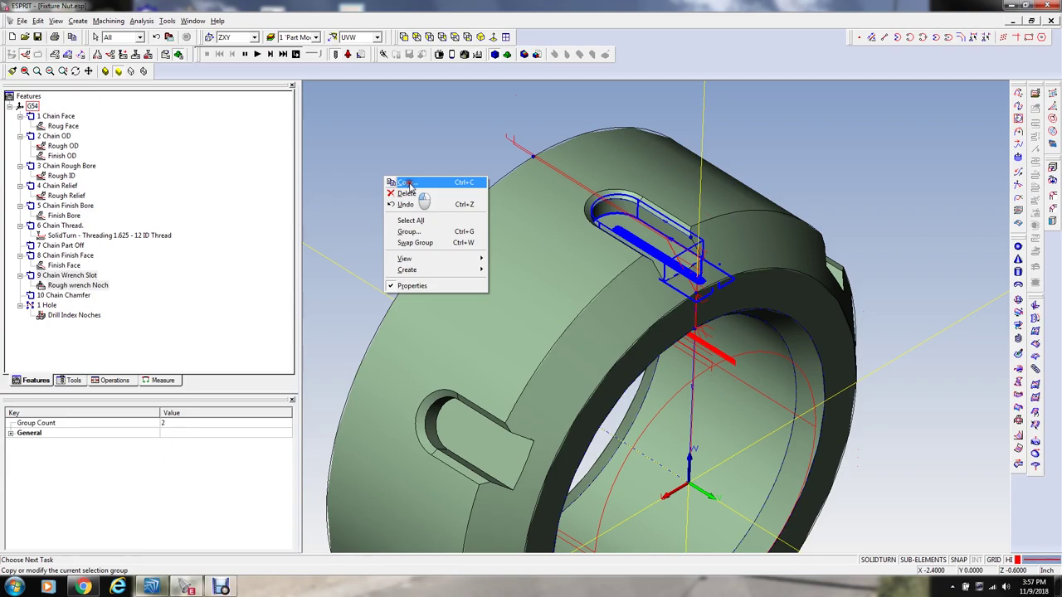
pyautogui.click(406, 182)
pyautogui.click(561, 248)
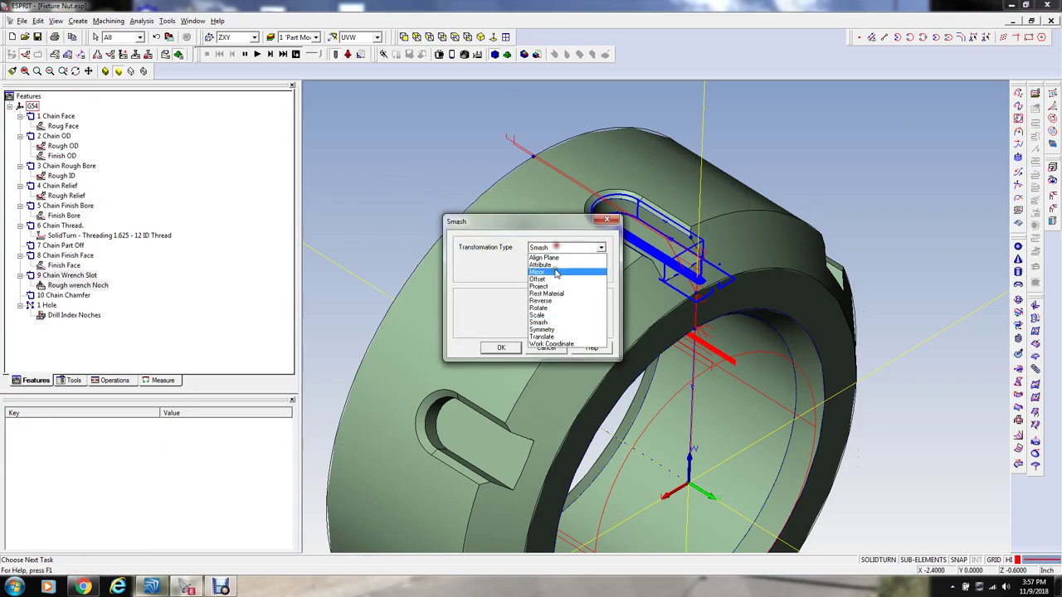
pyautogui.click(549, 307)
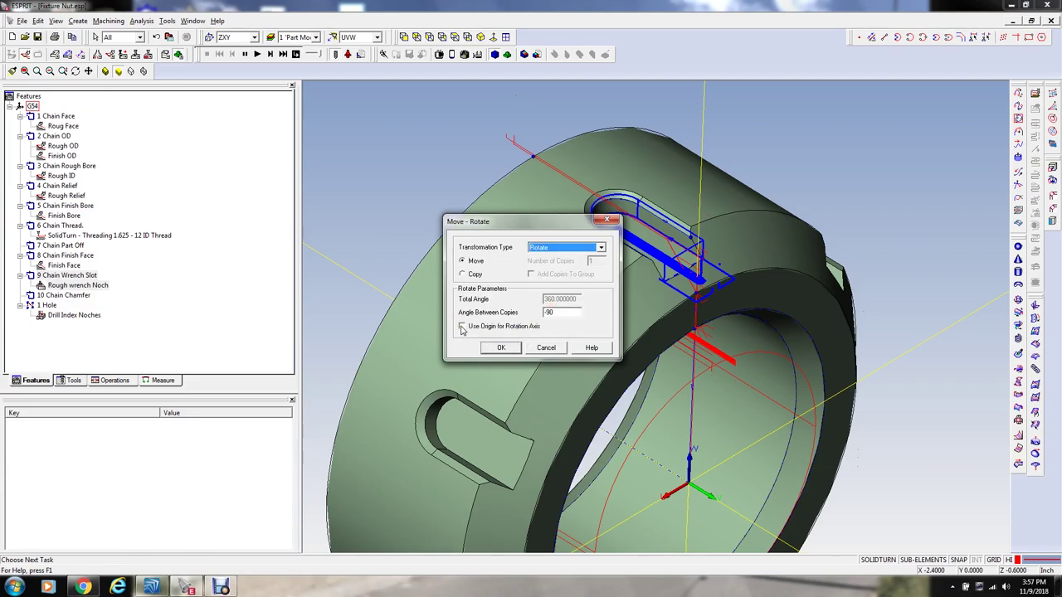
pyautogui.click(465, 274)
pyautogui.doubleClick(595, 262)
pyautogui.press('Tab')
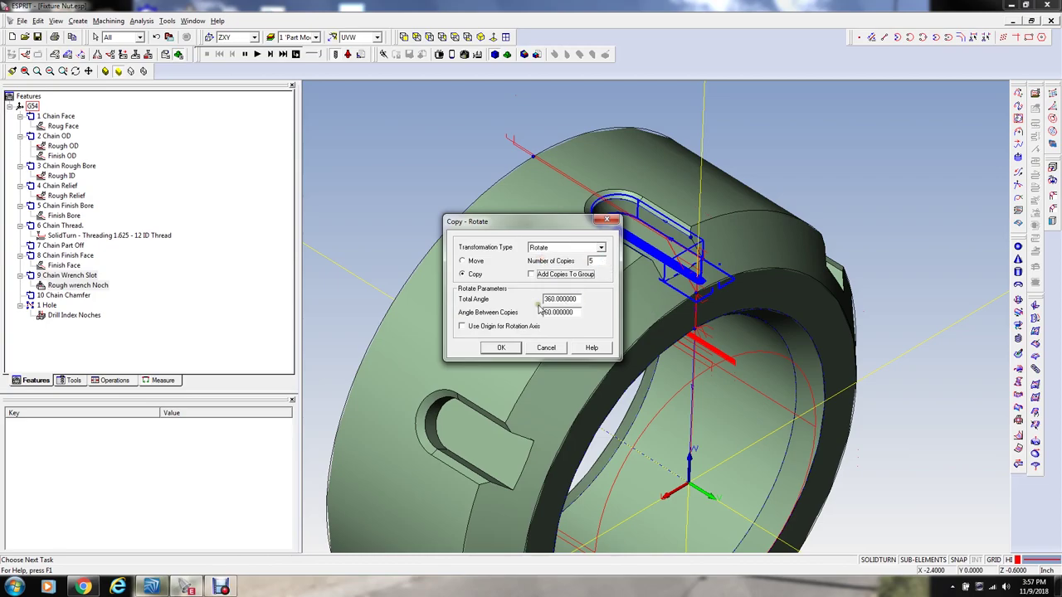
pyautogui.click(501, 346)
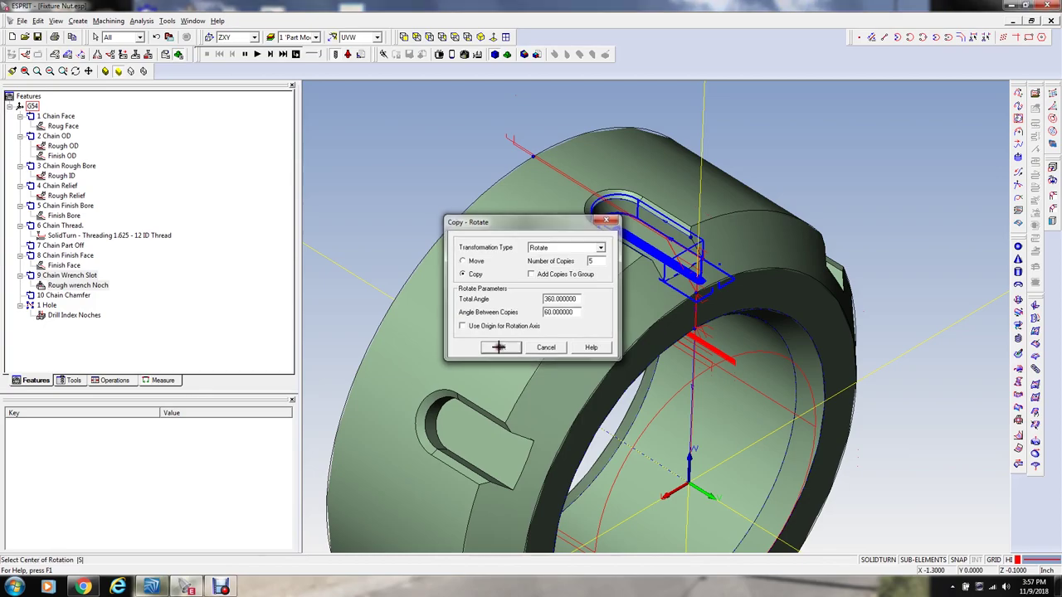
pyautogui.click(372, 287)
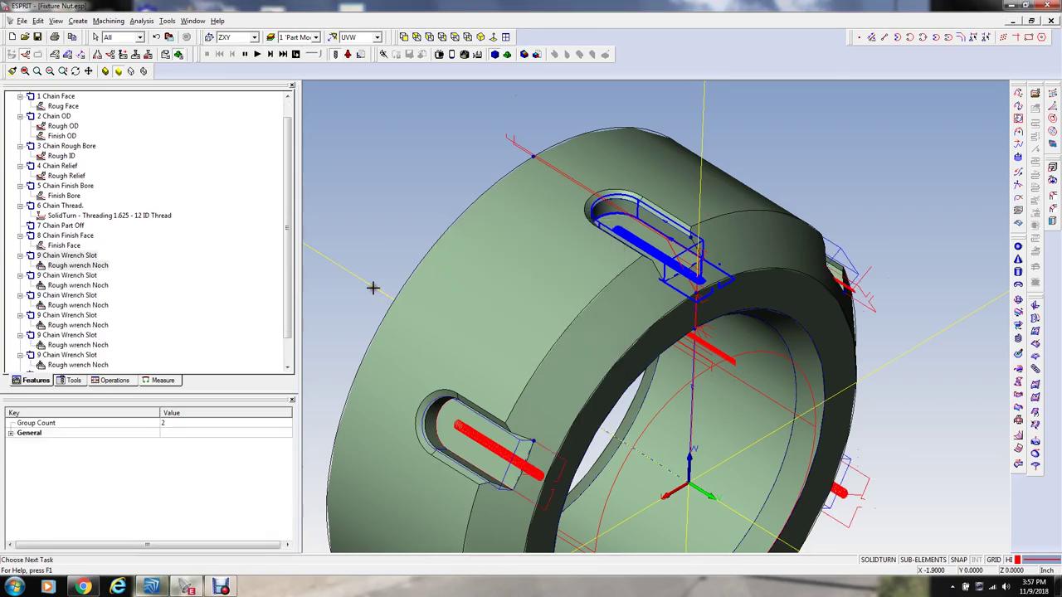
# Step: Select all six Rough wrench Noch operations and set the simulation display update to 10 blocks
pyautogui.scroll(-2, 542, 316)
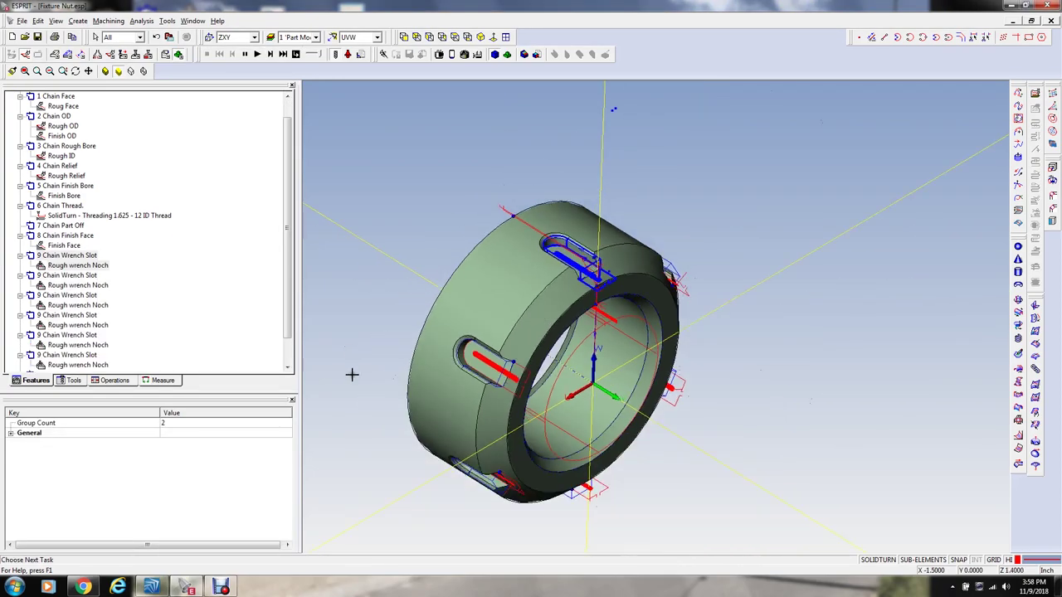
pyautogui.scroll(-1, 365, 369)
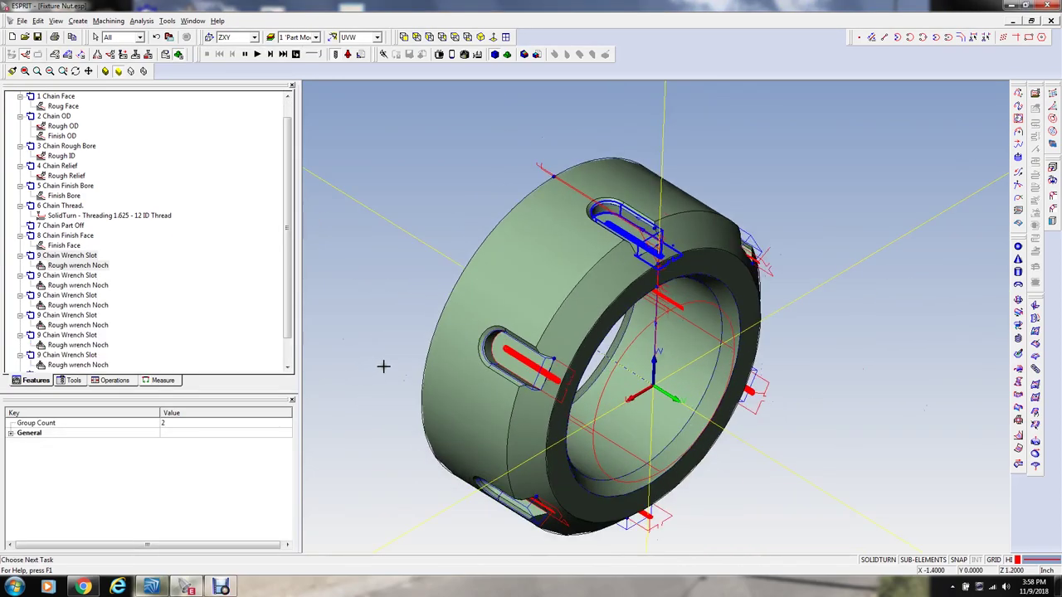
pyautogui.click(113, 380)
pyautogui.click(275, 259)
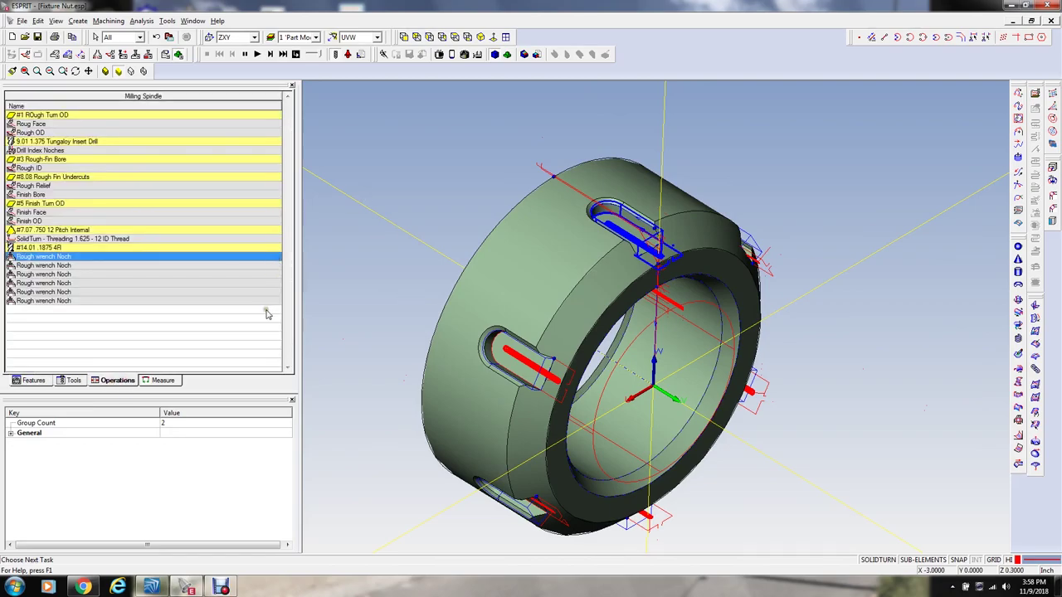
pyautogui.keyDown('shift'); pyautogui.click(265, 301); pyautogui.keyUp('shift')
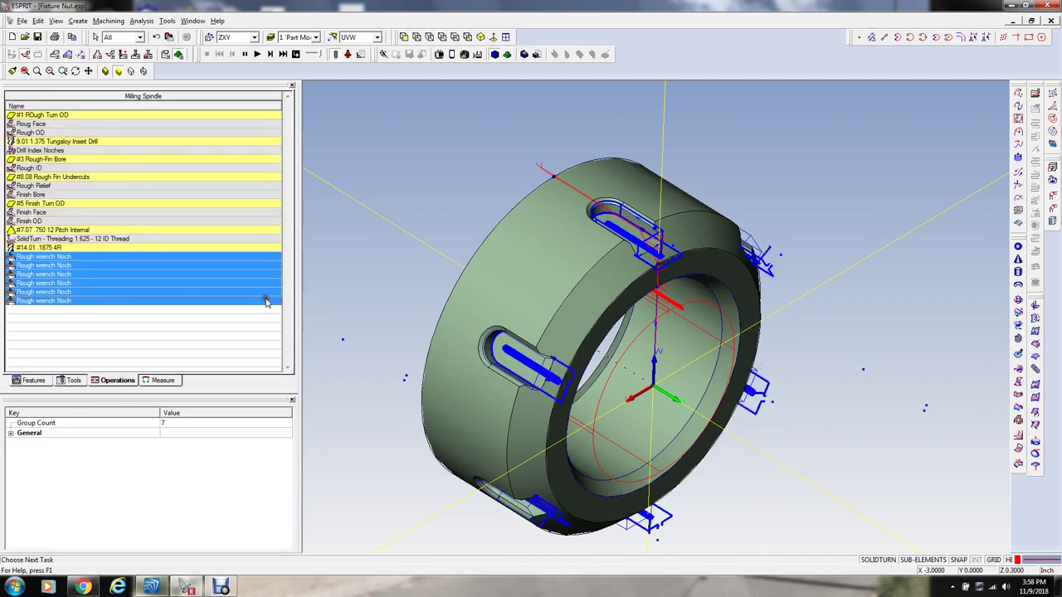
pyautogui.click(360, 54)
pyautogui.doubleClick(640, 202)
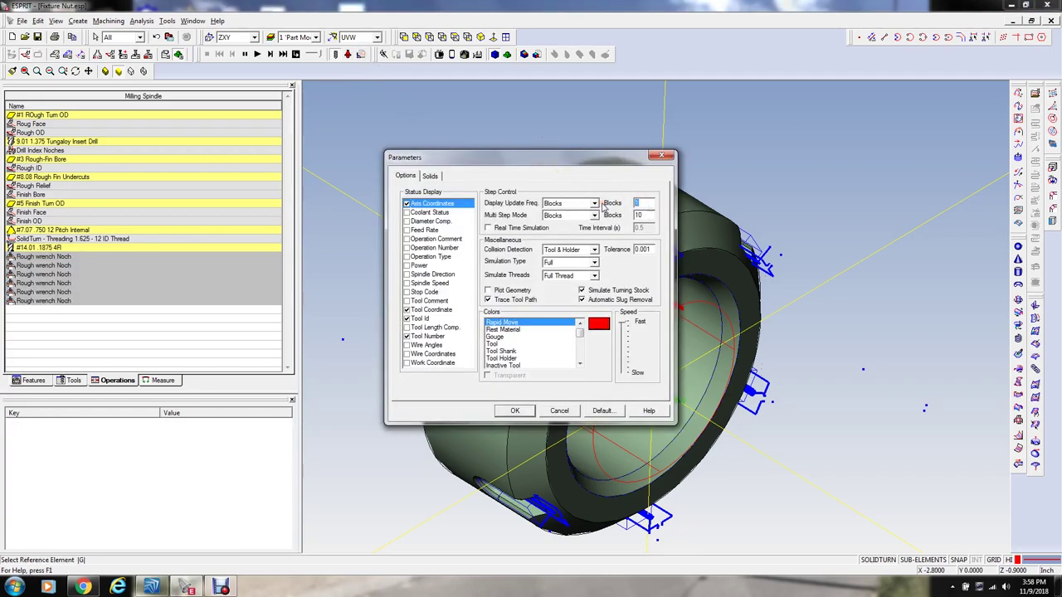
pyautogui.write('10')
pyautogui.press('Return')
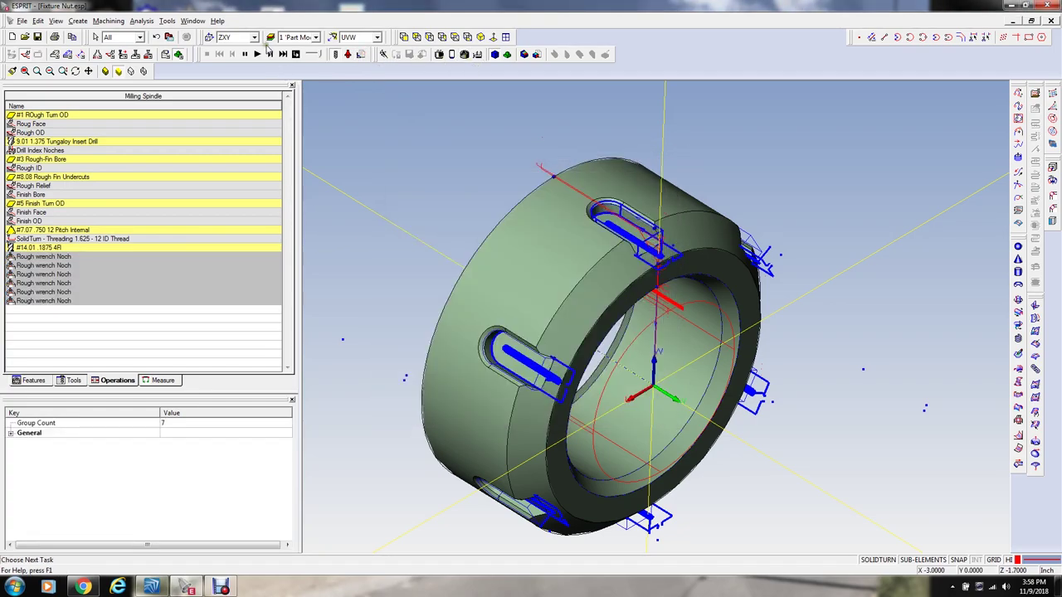
# Step: Simulate the six slot roughing operations, then stop the simulation to return to the toolpaths
pyautogui.click(260, 54)
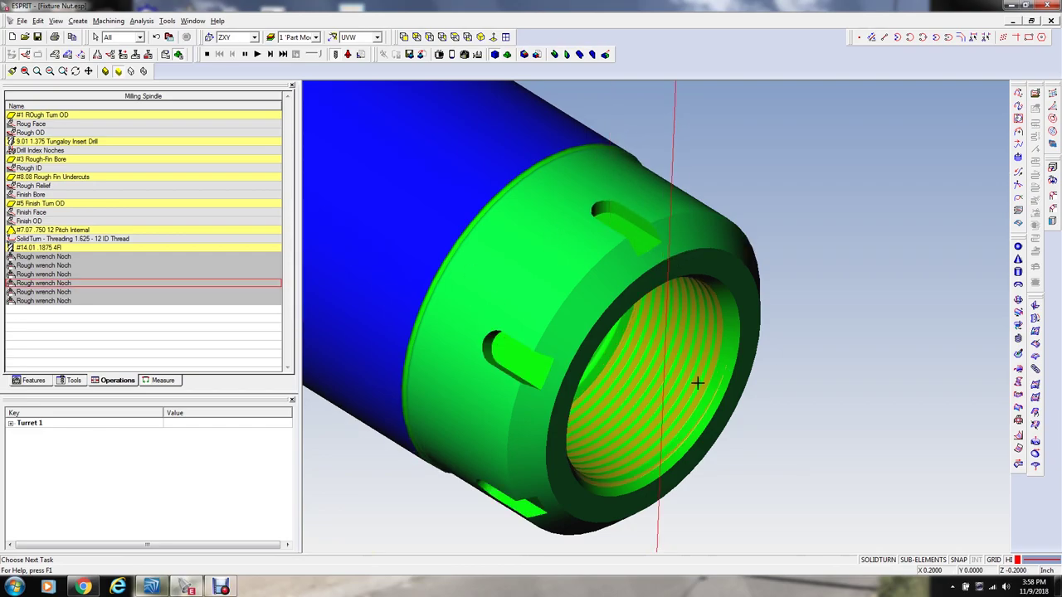
pyautogui.moveTo(763, 379); pyautogui.dragTo(528, 408, button='middle')
pyautogui.click(257, 54)
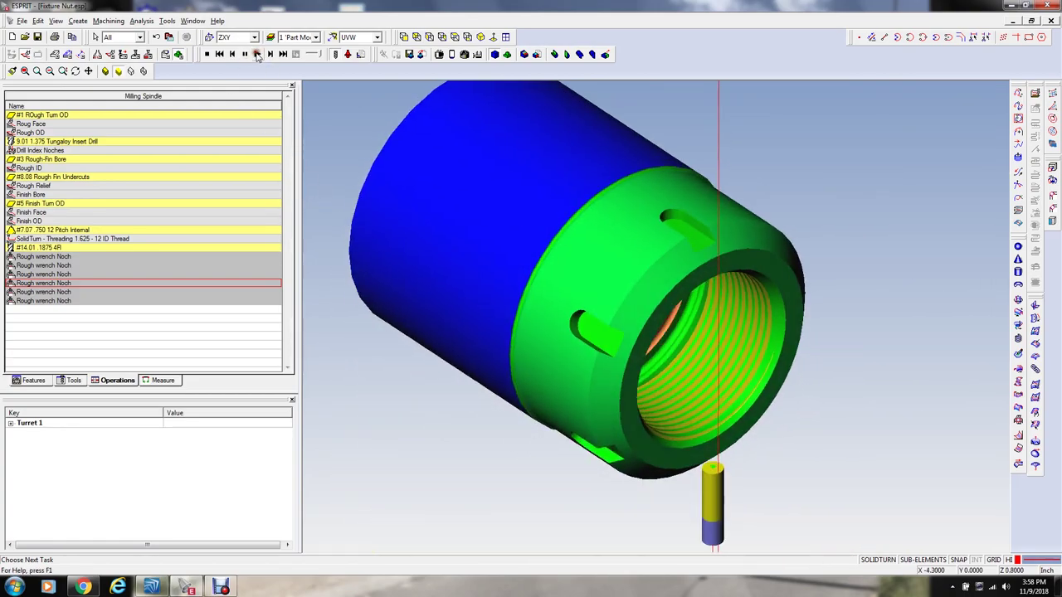
pyautogui.click(206, 54)
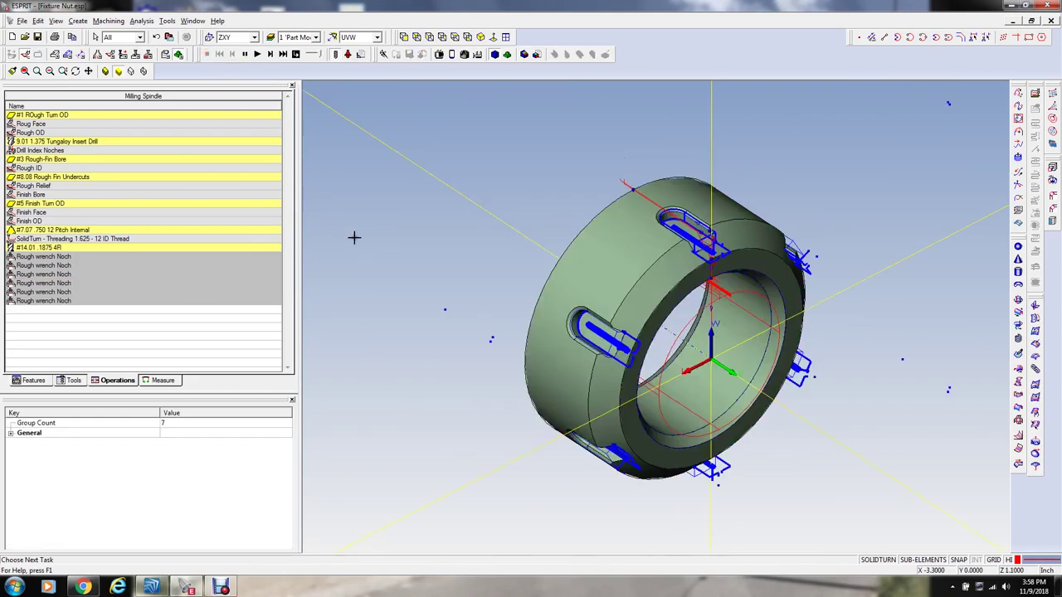
# Step: Review the rotary angle settings of the first four Rough wrench Noch operations
pyautogui.click(214, 255)
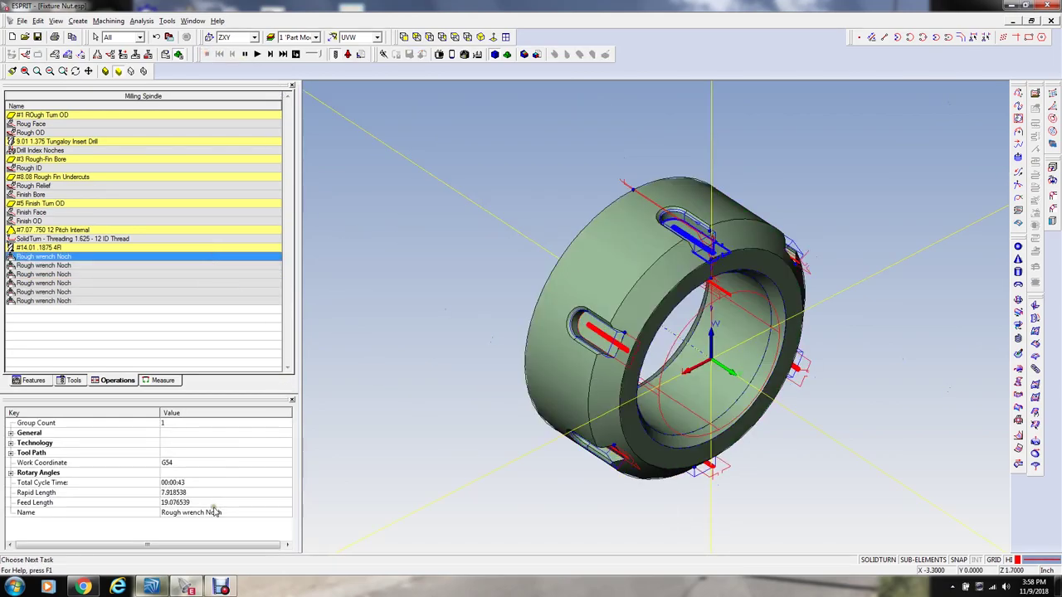
pyautogui.click(11, 473)
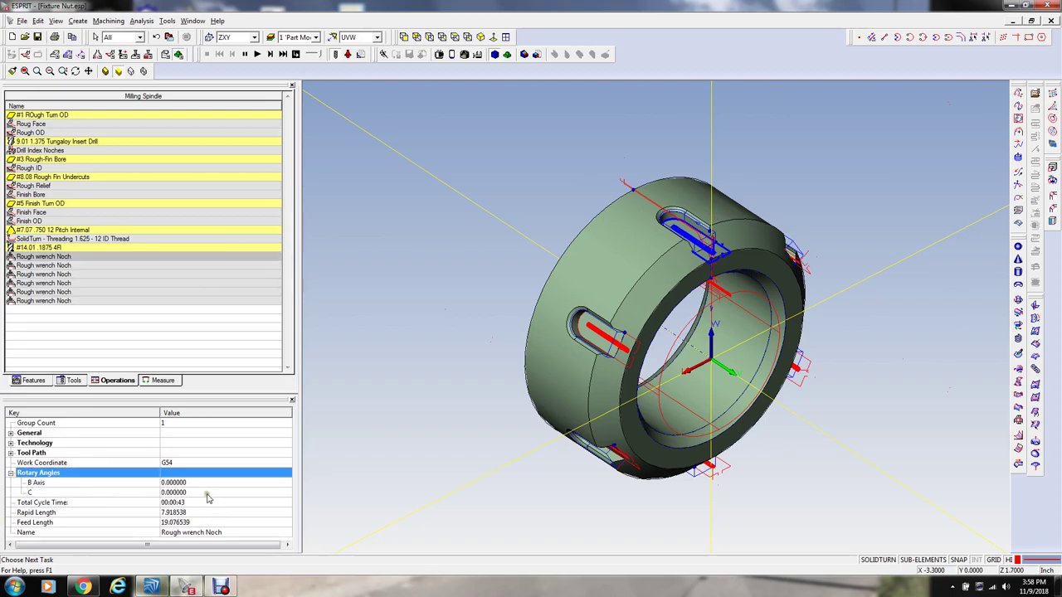
pyautogui.click(187, 266)
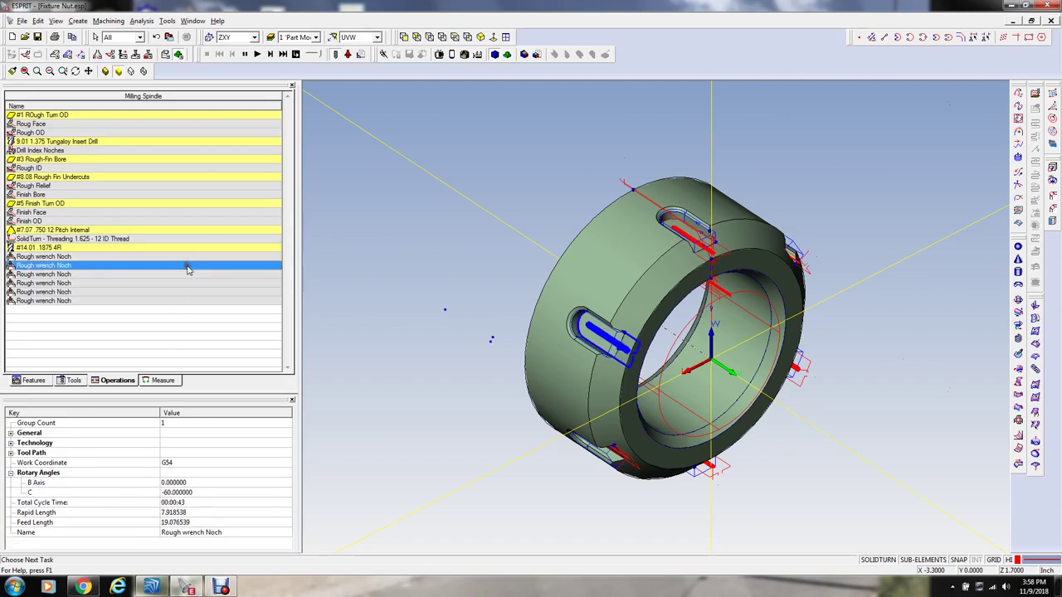
pyautogui.click(186, 274)
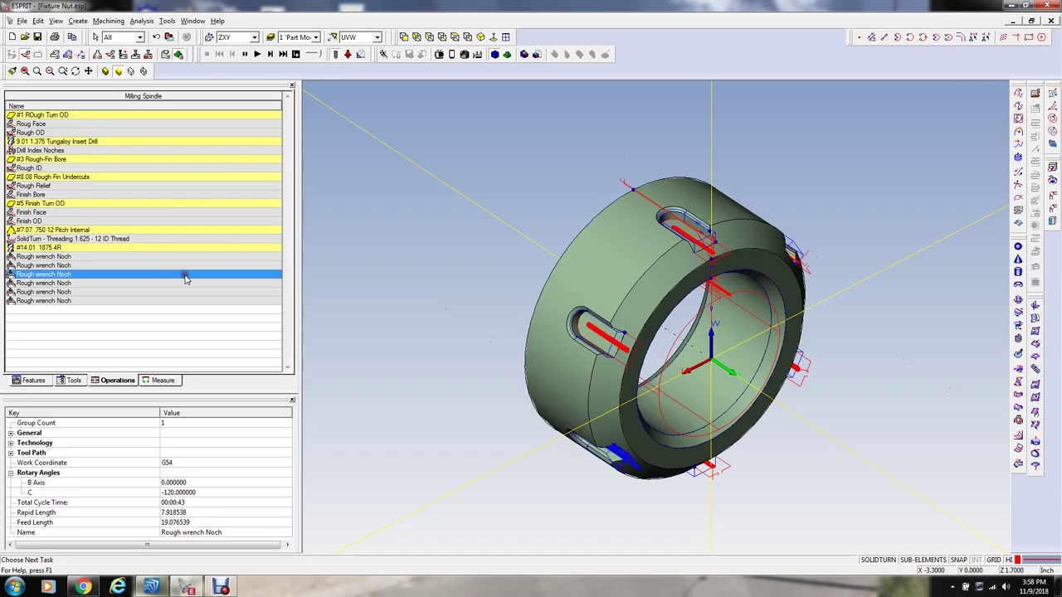
pyautogui.click(186, 284)
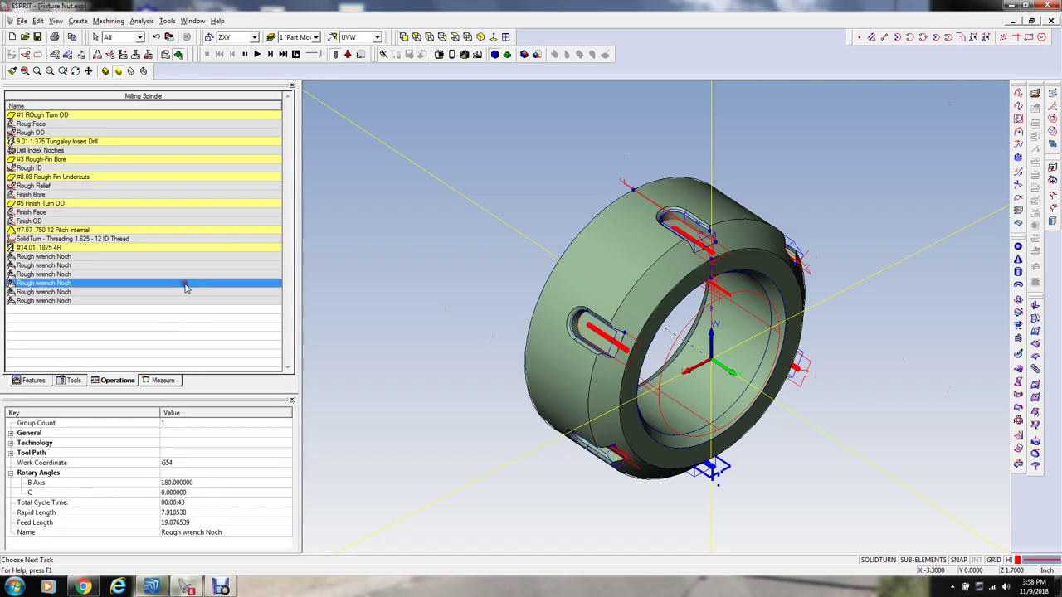
# Step: Set the fourth wrench-slot copy's B axis to 0 and C rotation to 180
pyautogui.click(186, 493)
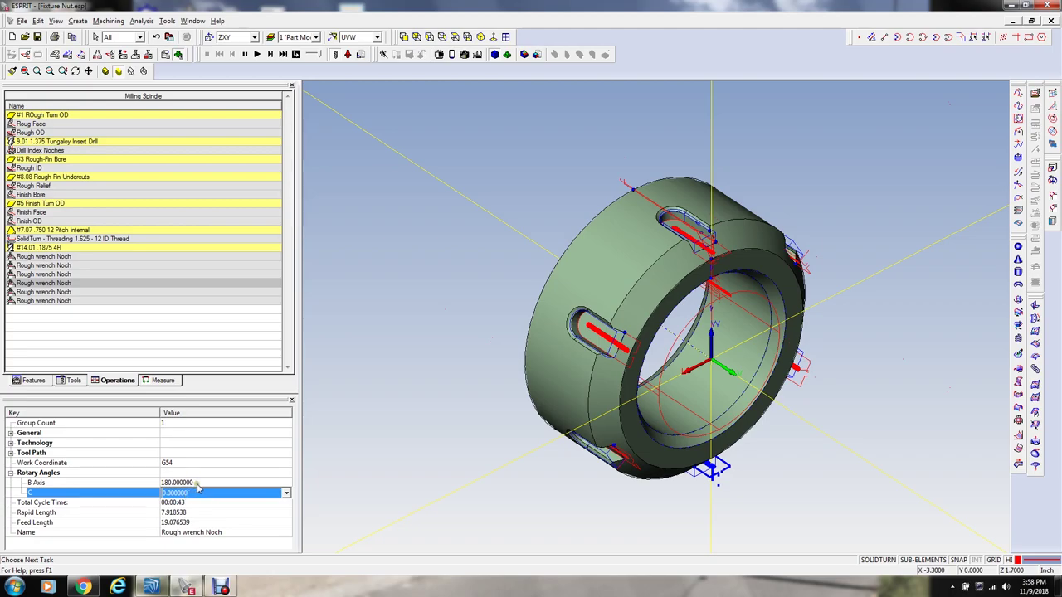
pyautogui.click(198, 483)
pyautogui.click(286, 485)
pyautogui.click(287, 485)
pyautogui.click(269, 506)
pyautogui.click(202, 493)
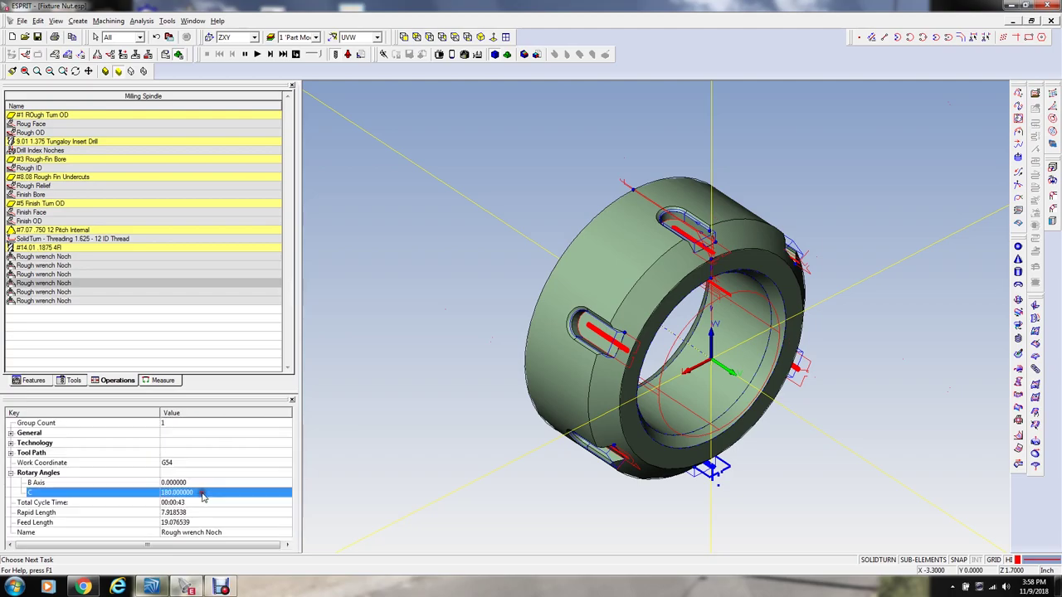
# Step: Check the fifth and sixth copies' angles, then select all six roughing operations and simulate them
pyautogui.click(179, 292)
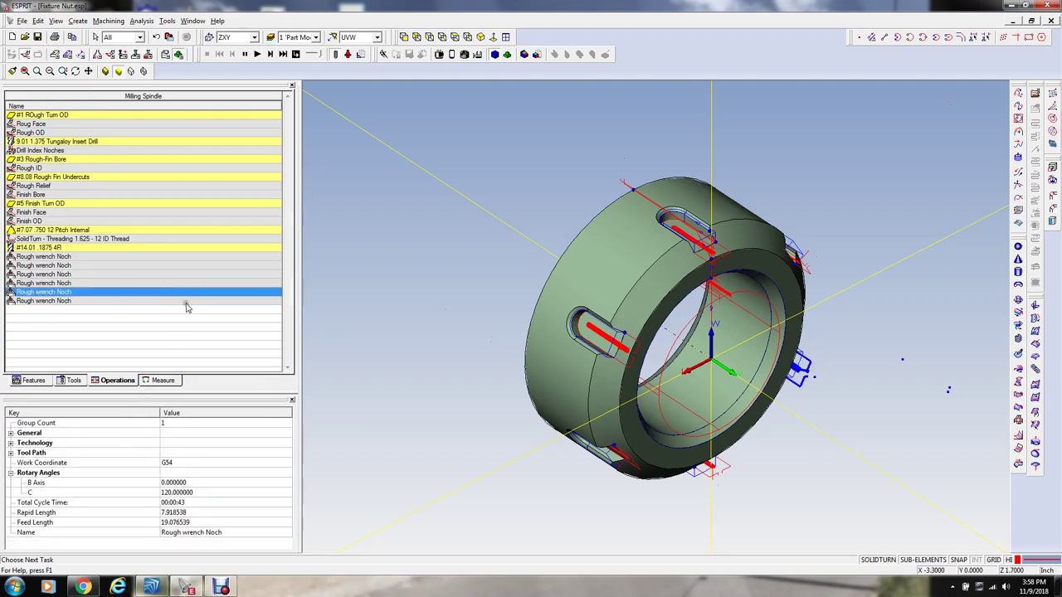
pyautogui.click(185, 302)
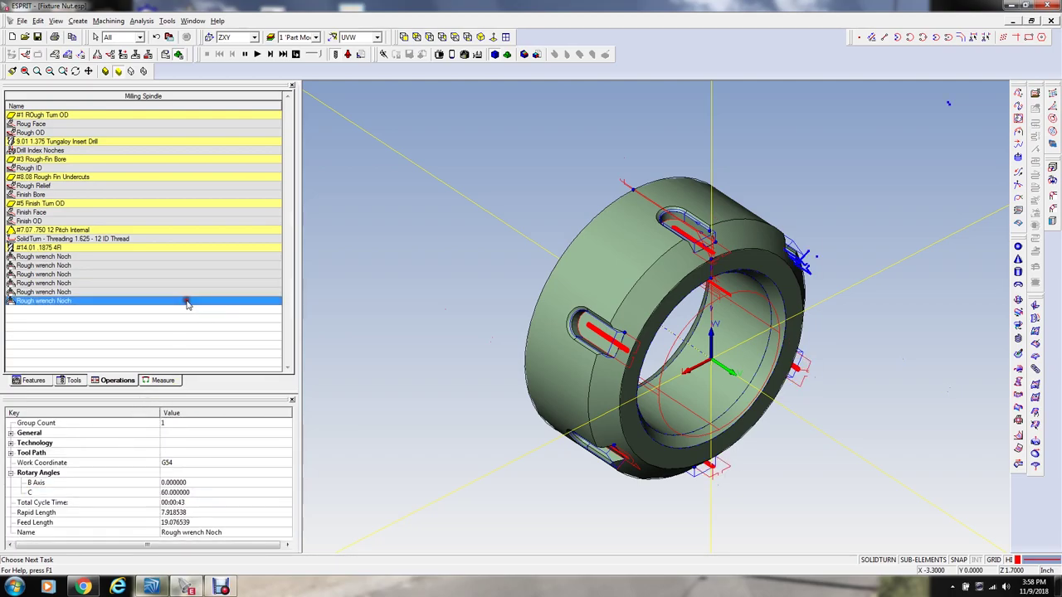
pyautogui.click(158, 258)
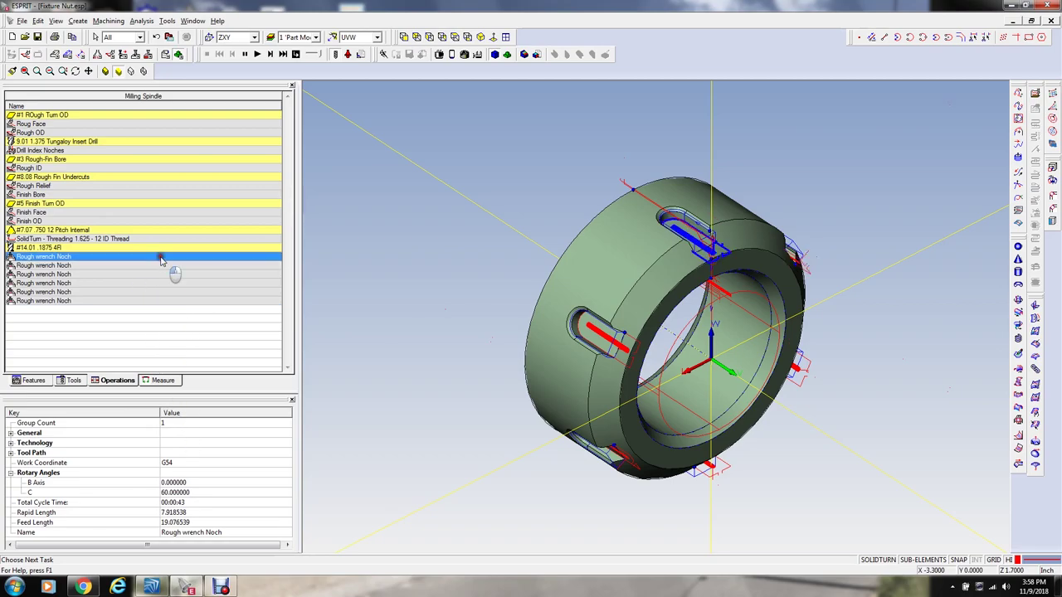
pyautogui.keyDown('shift'); pyautogui.click(216, 300); pyautogui.keyUp('shift')
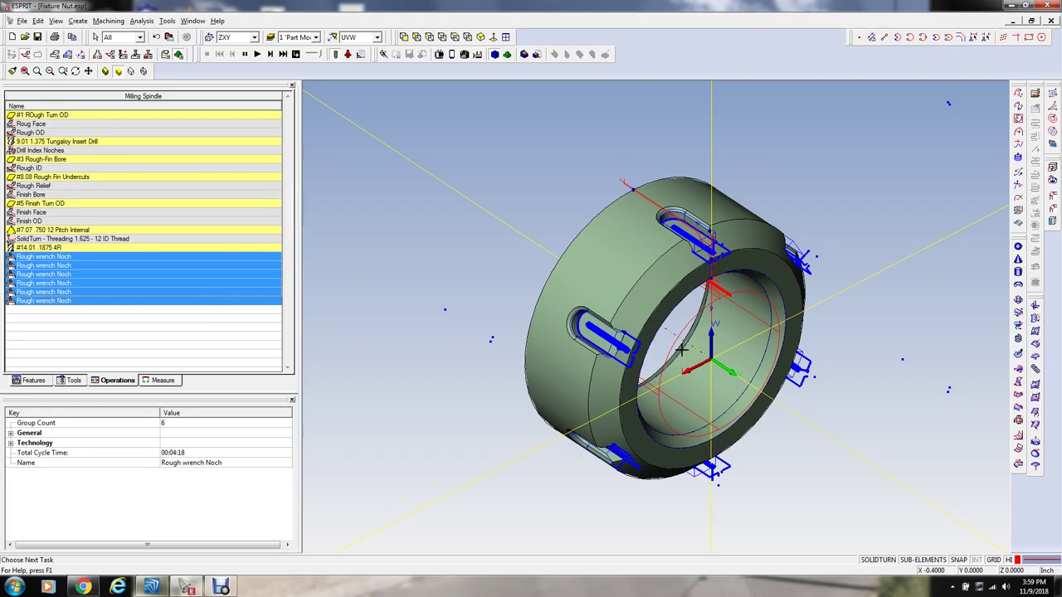
pyautogui.click(271, 54)
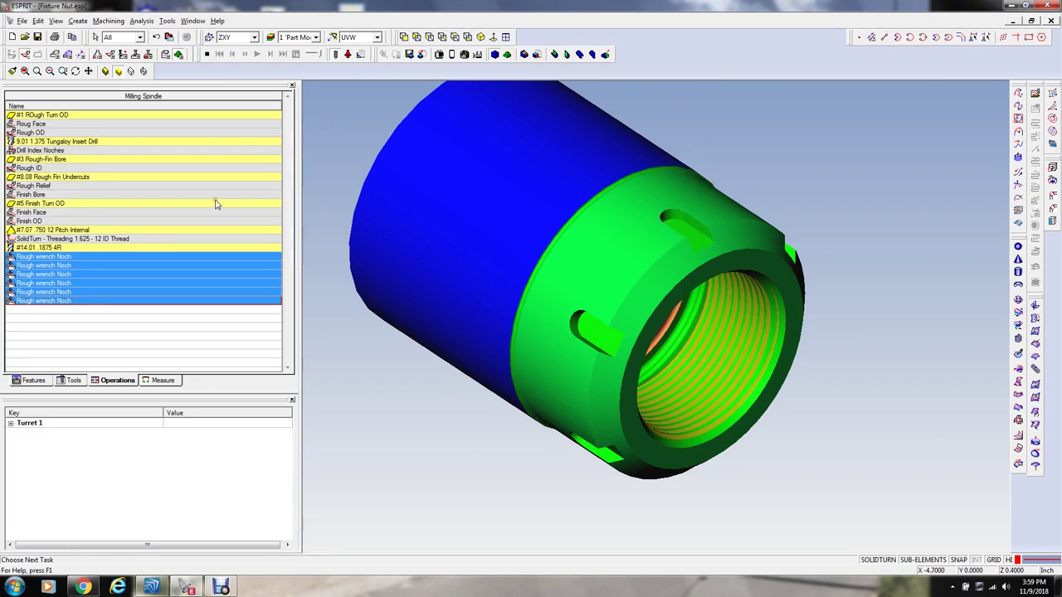
pyautogui.click(207, 54)
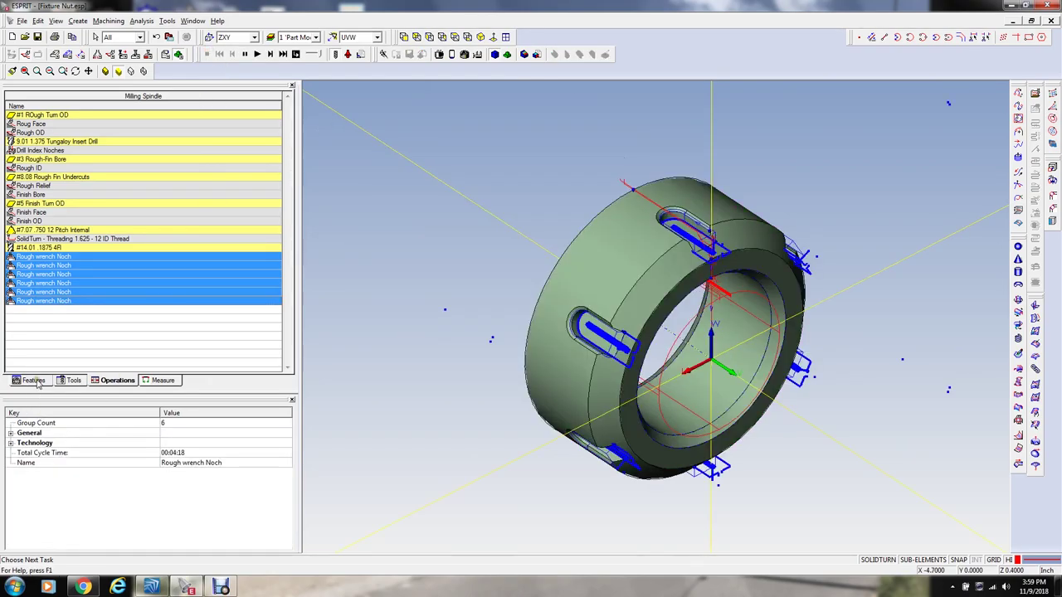
# Step: Select the 10 Chain Chamfer feature and create a SolidMillTurn contouring operation on it
pyautogui.click(33, 380)
pyautogui.scroll(-2, 285, 320)
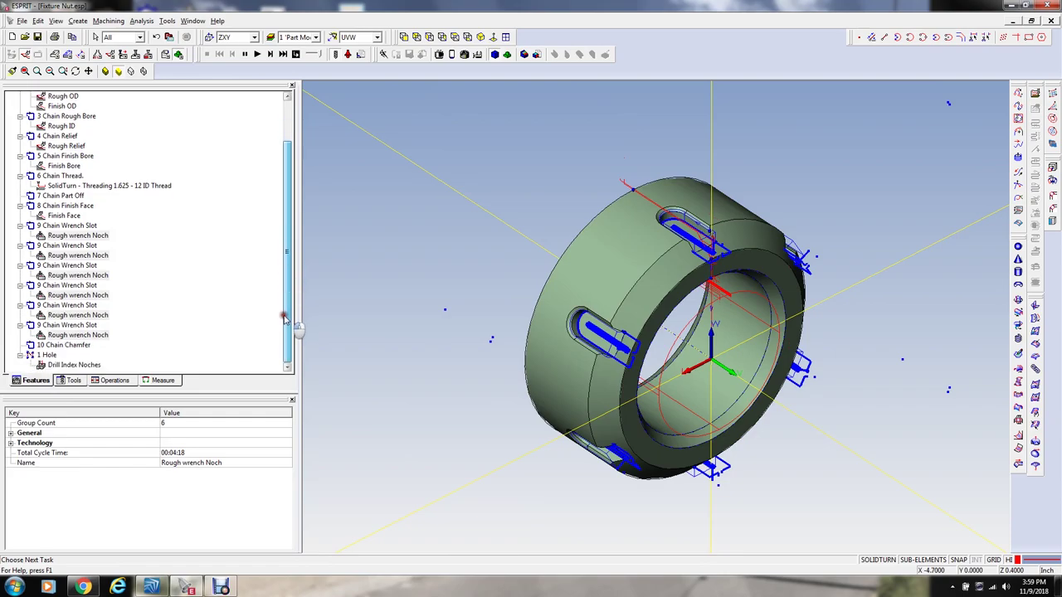
pyautogui.click(345, 299)
pyautogui.click(83, 347)
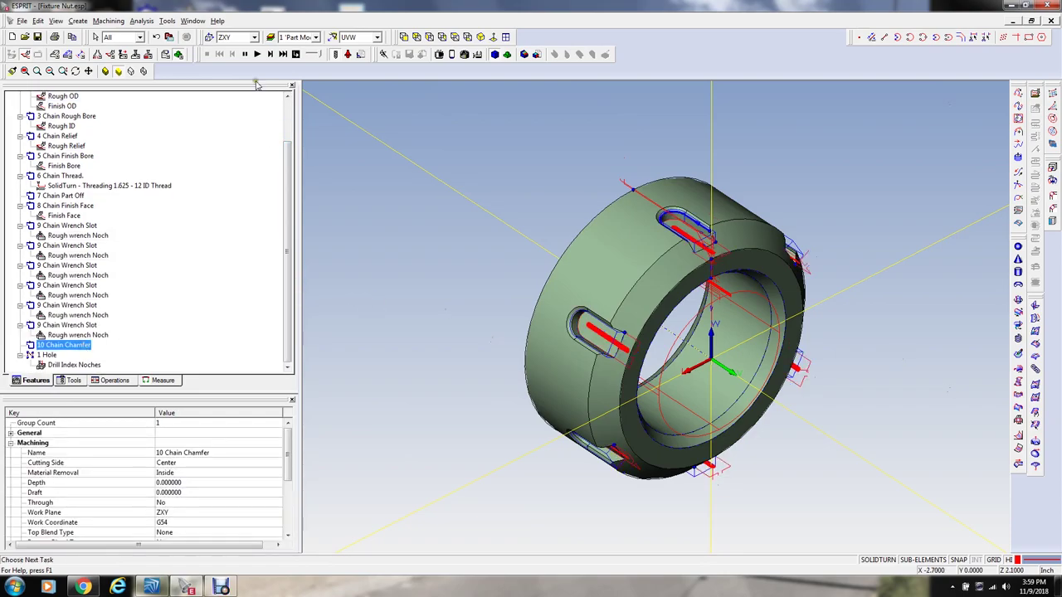
pyautogui.click(122, 55)
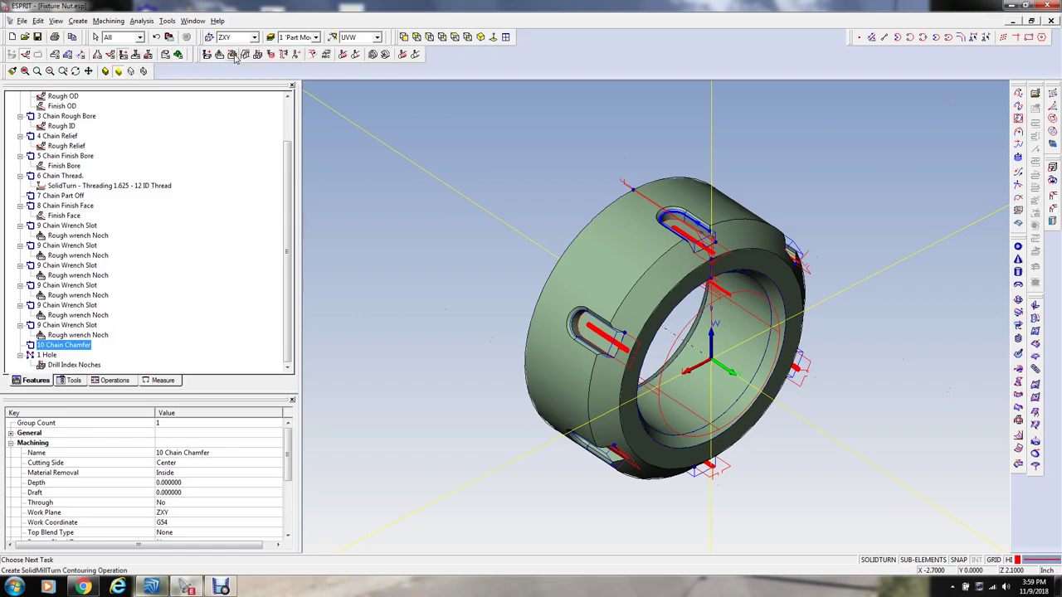
pyautogui.click(234, 55)
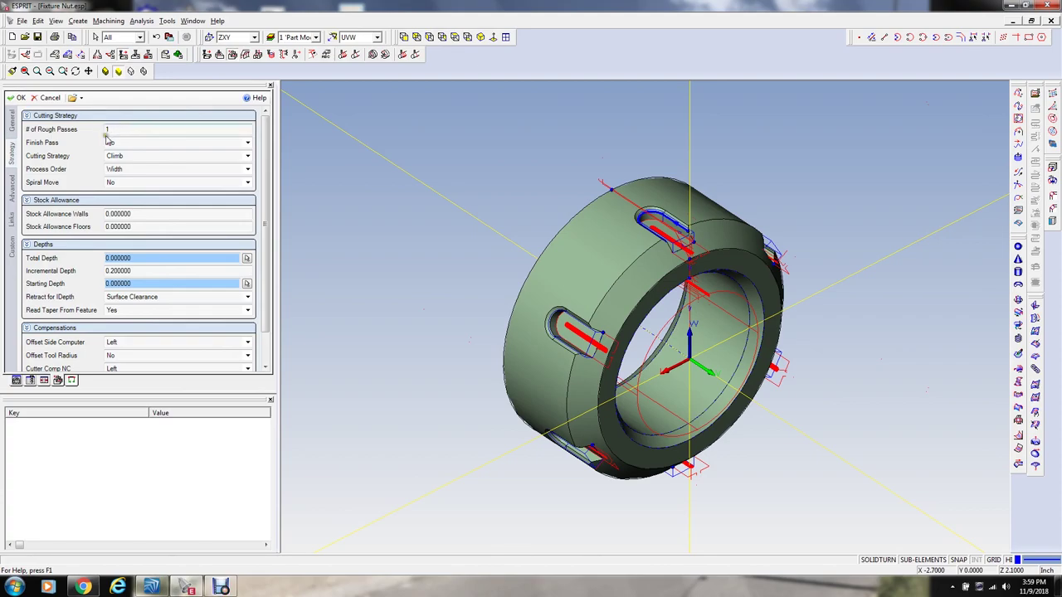
# Step: Use tool #55.01 .375 45° chamfer mill at 8000 RPM with 16 XY feedrate
pyautogui.click(13, 124)
pyautogui.click(162, 162)
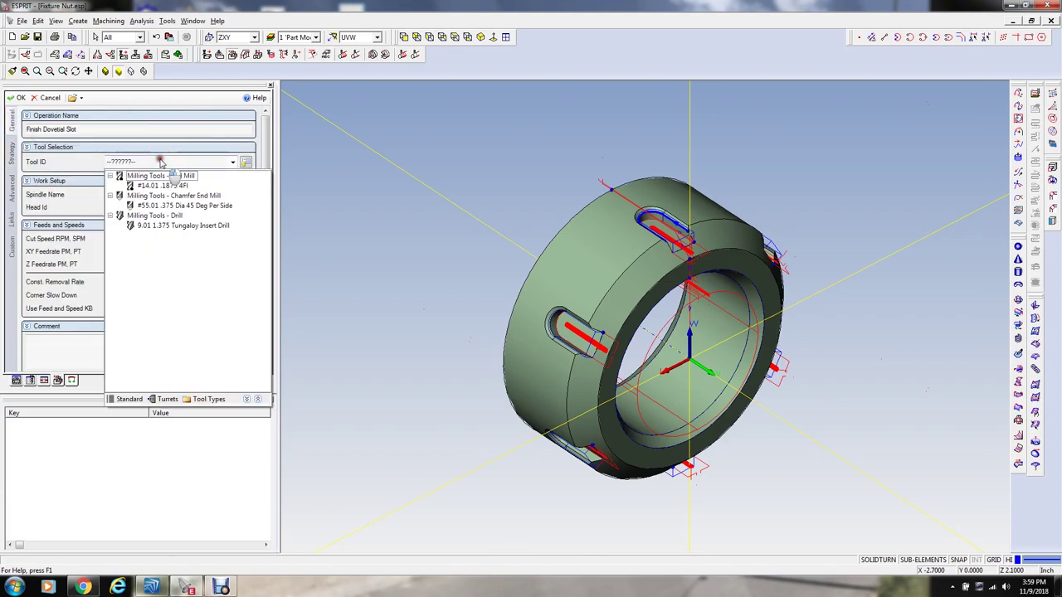
pyautogui.click(177, 205)
pyautogui.click(137, 239)
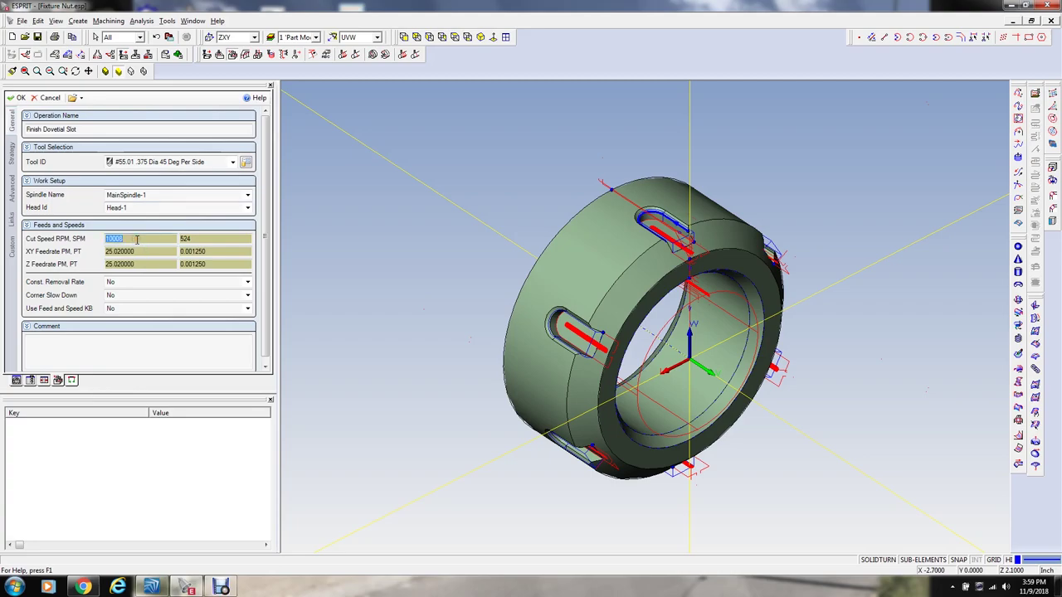
pyautogui.write('8000')
pyautogui.press('Tab')
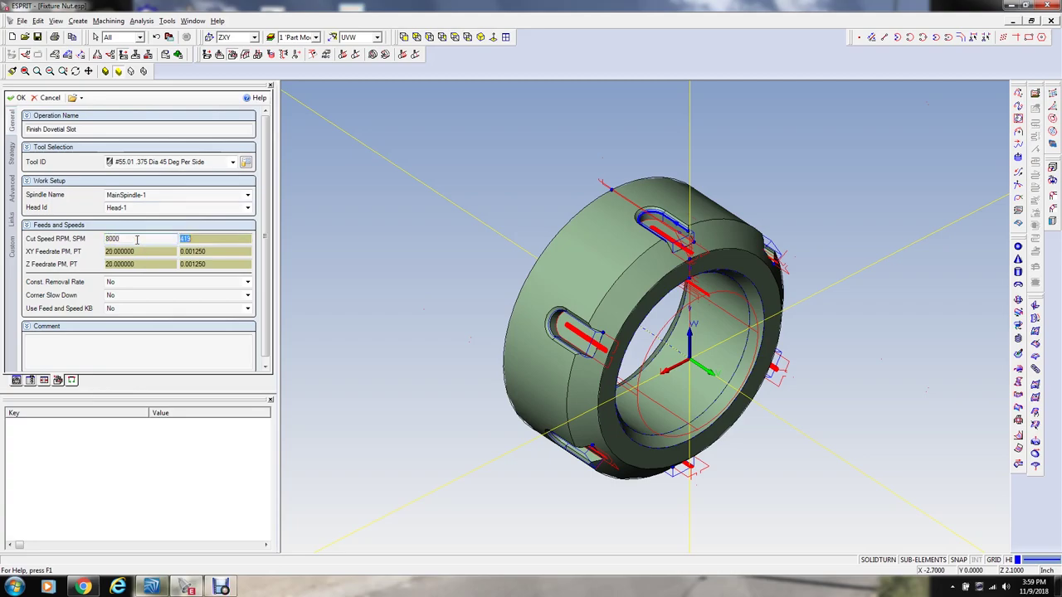
pyautogui.press('Tab')
pyautogui.press('Tab')
pyautogui.press('BackSpace')
pyautogui.press('Tab')
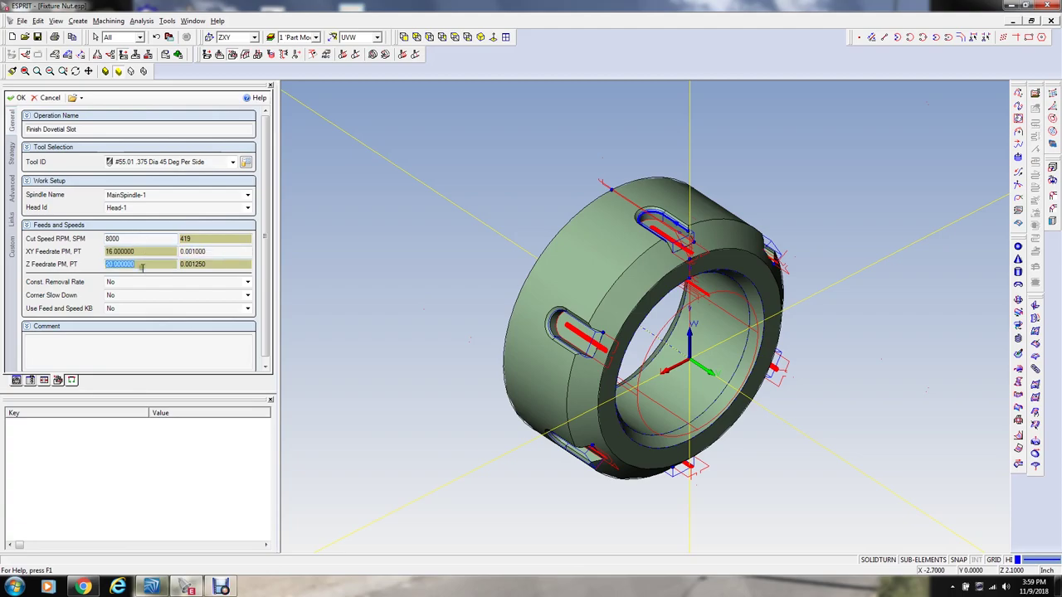
pyautogui.click(11, 142)
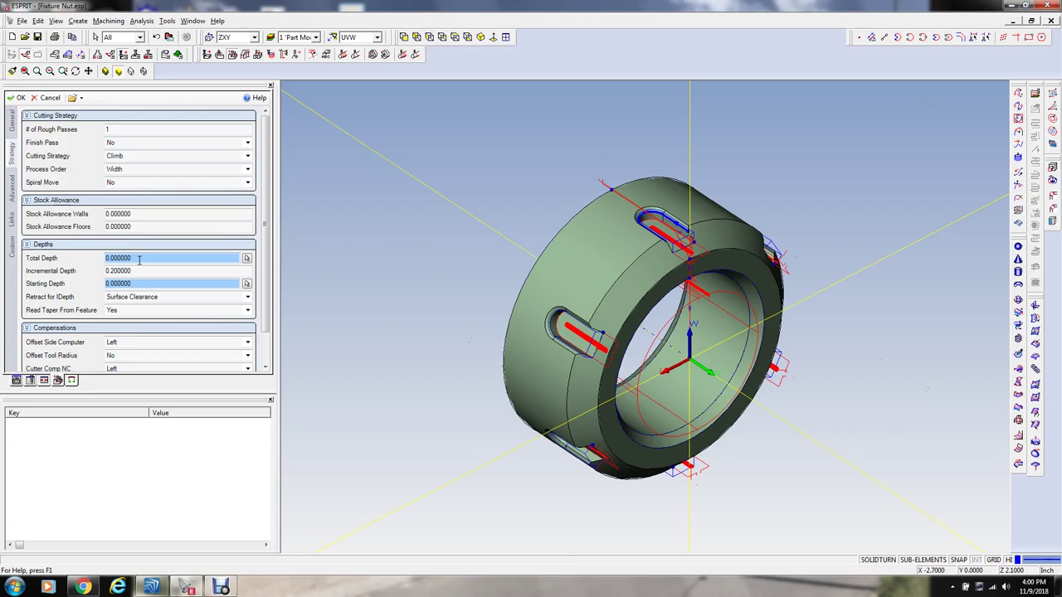
# Step: Set total depth 0.05, Read Taper From Feature to No, and tapered wall angle 45°
pyautogui.press('BackSpace')
pyautogui.press('Tab')
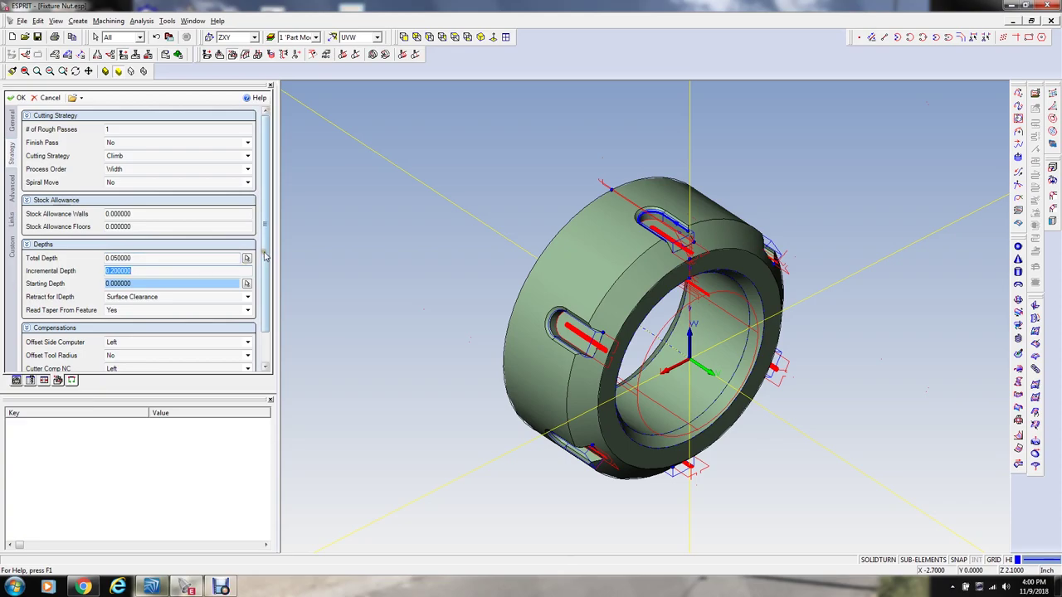
pyautogui.scroll(-1, 129, 241)
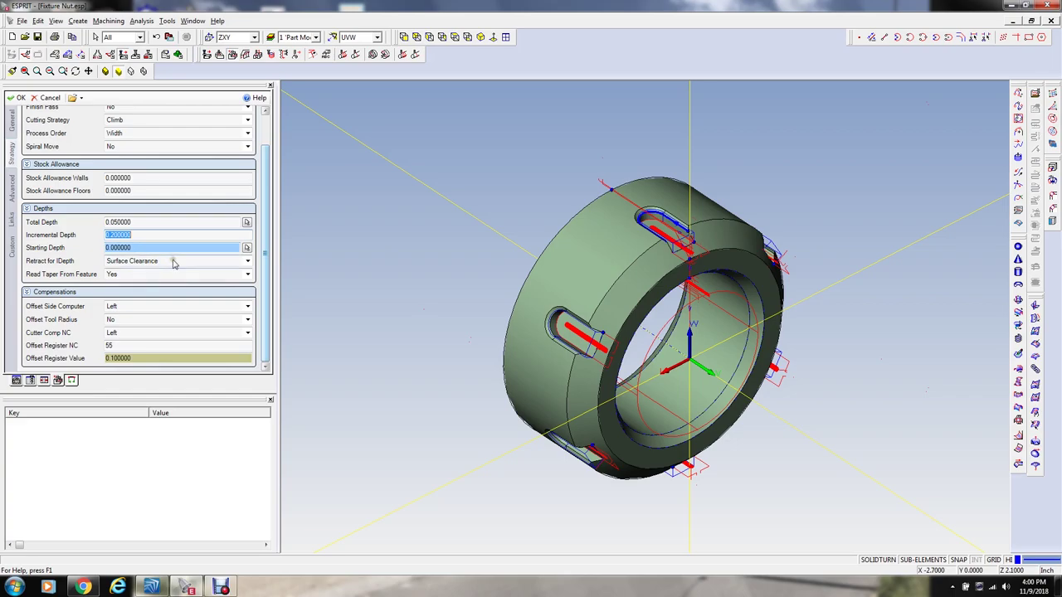
pyautogui.click(128, 278)
pyautogui.click(145, 297)
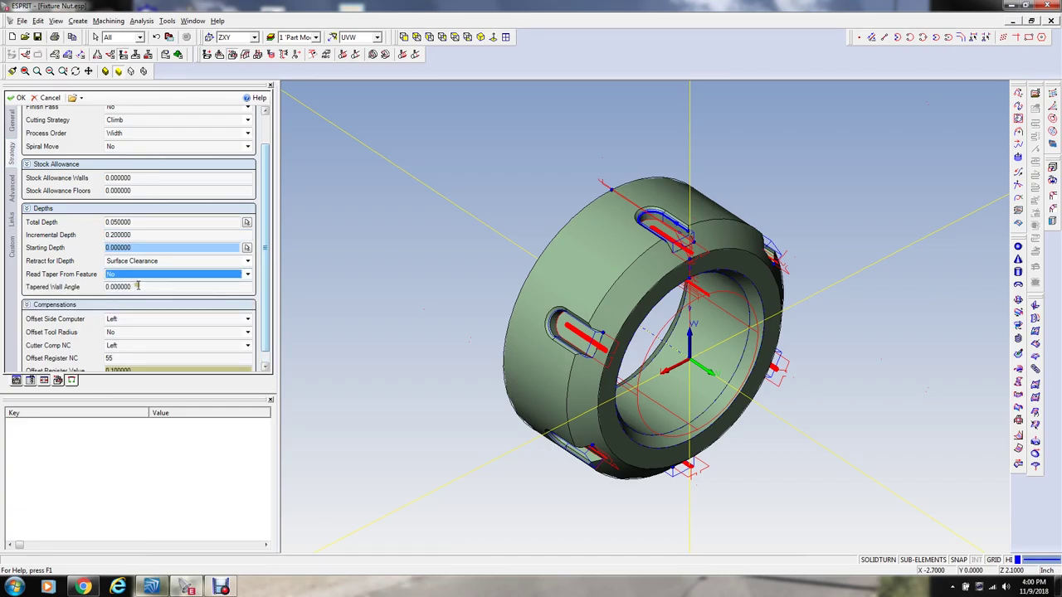
pyautogui.click(137, 286)
pyautogui.write('45')
pyautogui.press('Tab')
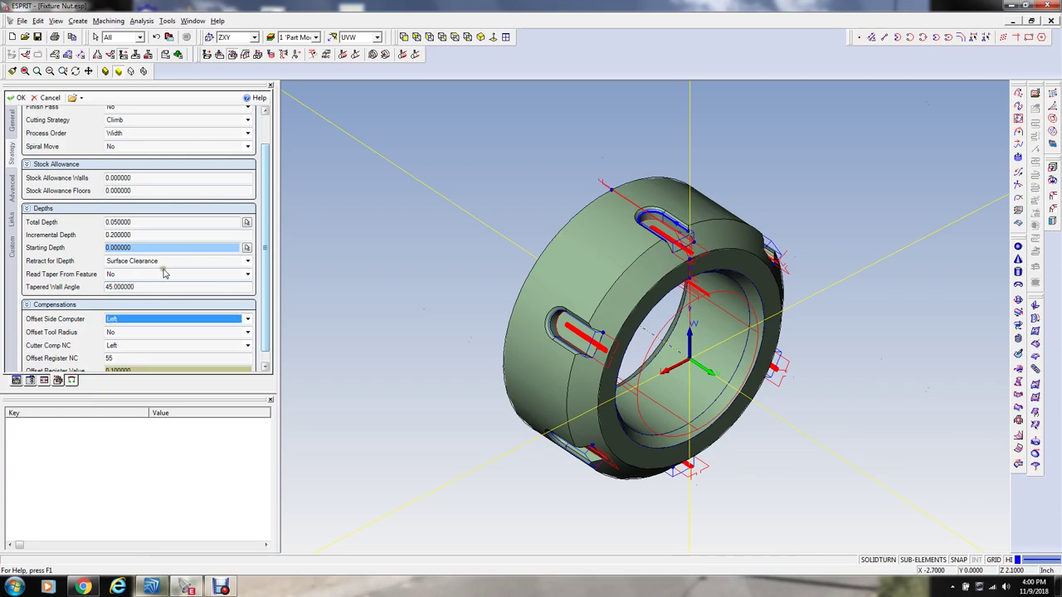
pyautogui.scroll(-1, 263, 268)
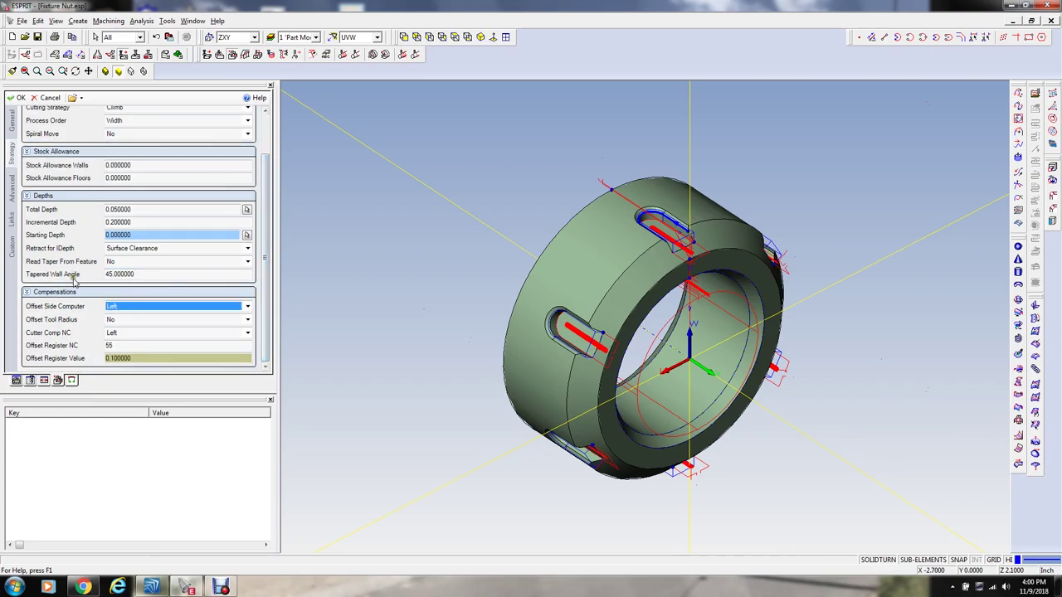
pyautogui.click(10, 184)
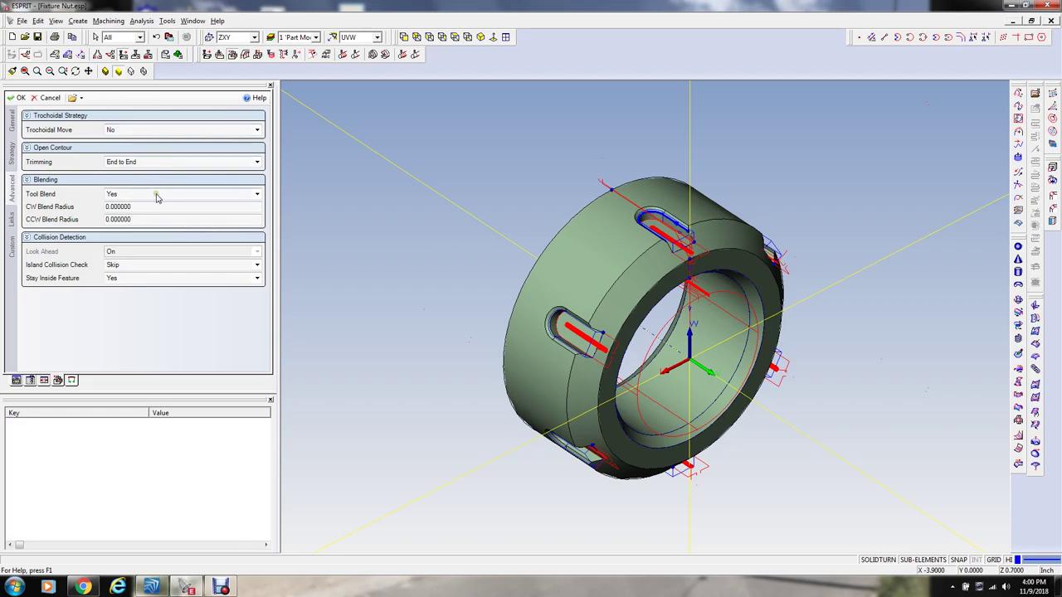
# Step: On the Links page, set Entry Mode to Rapid Down, Feed Over
pyautogui.click(10, 220)
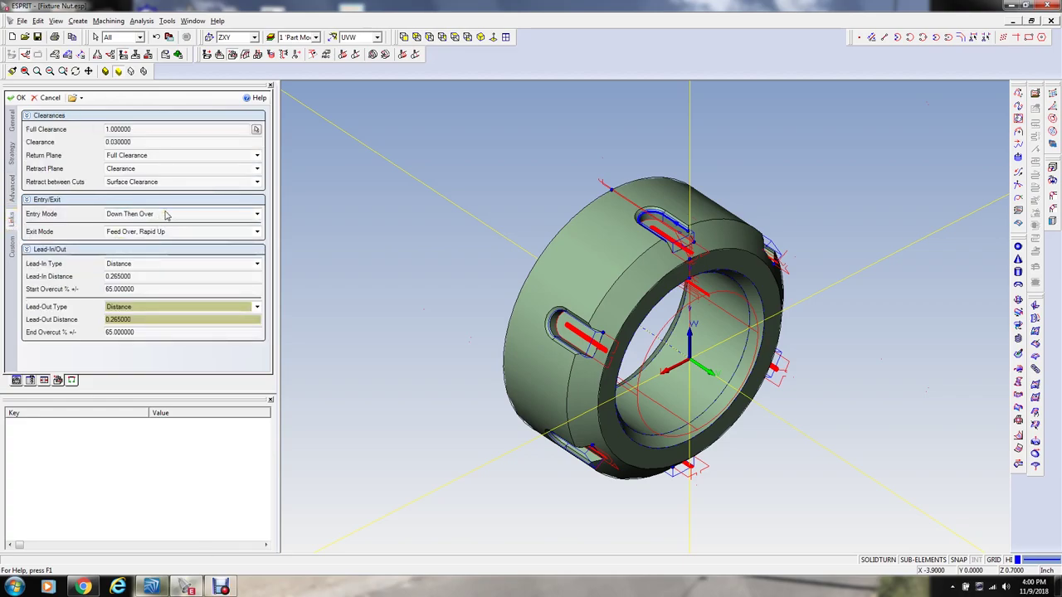
pyautogui.click(165, 214)
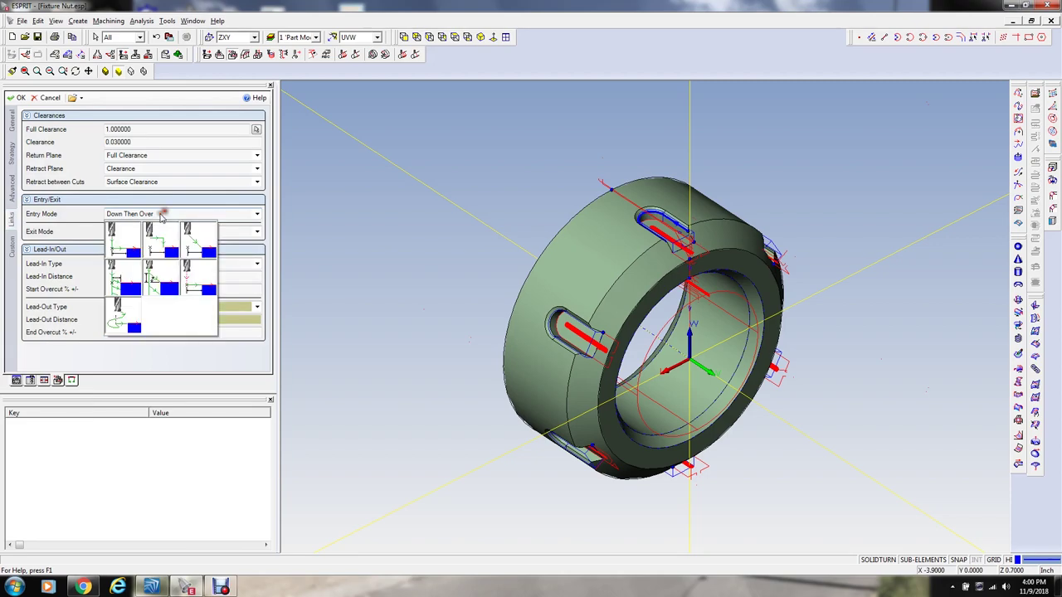
pyautogui.click(103, 284)
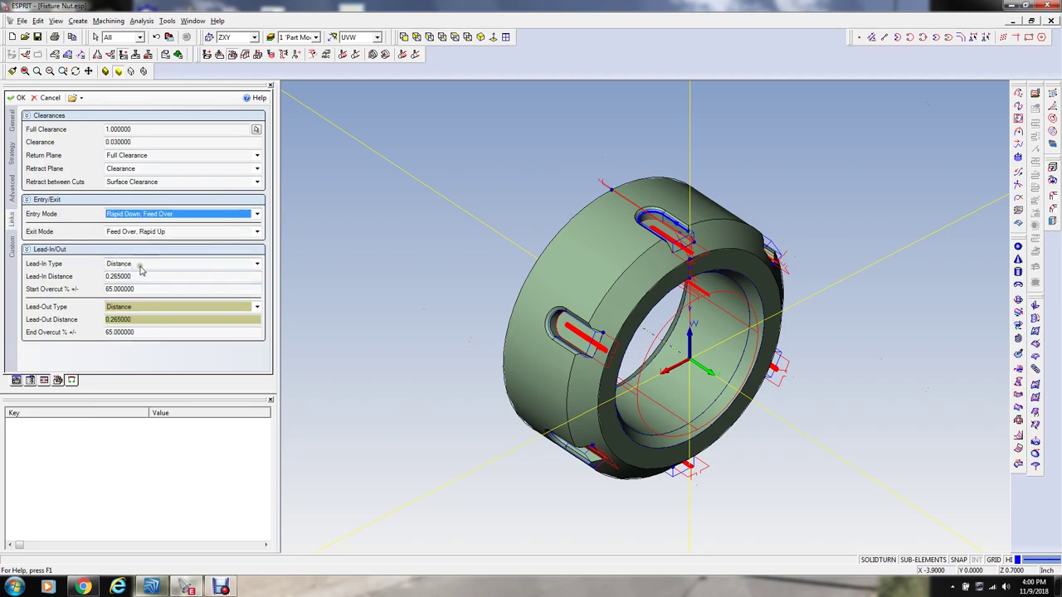
# Step: Set the Lead-In Distance to 0.1 and apply the operation settings
pyautogui.click(137, 276)
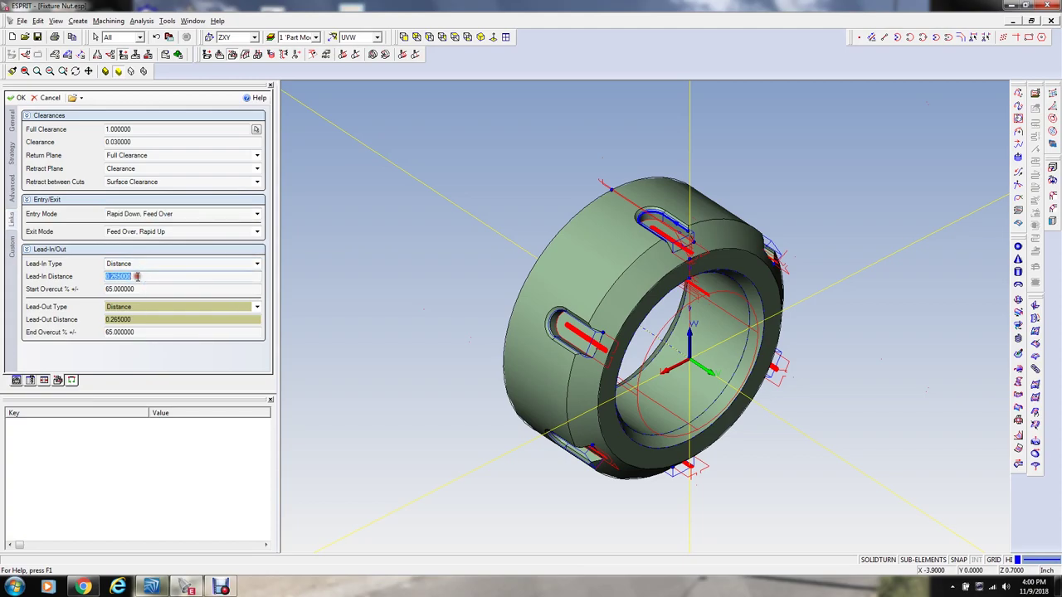
pyautogui.press('BackSpace')
pyautogui.click(149, 290)
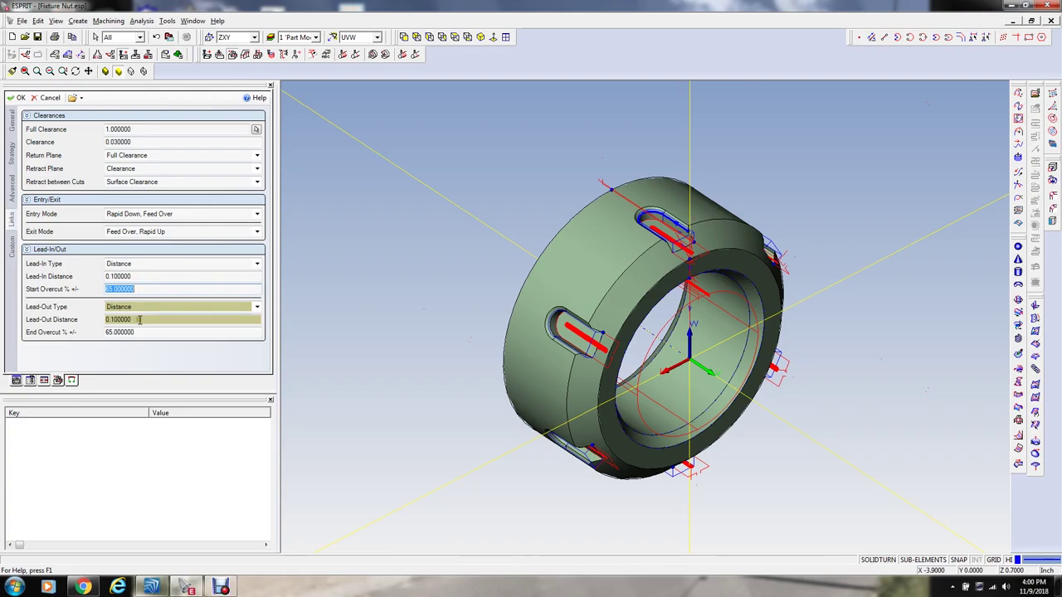
pyautogui.click(138, 276)
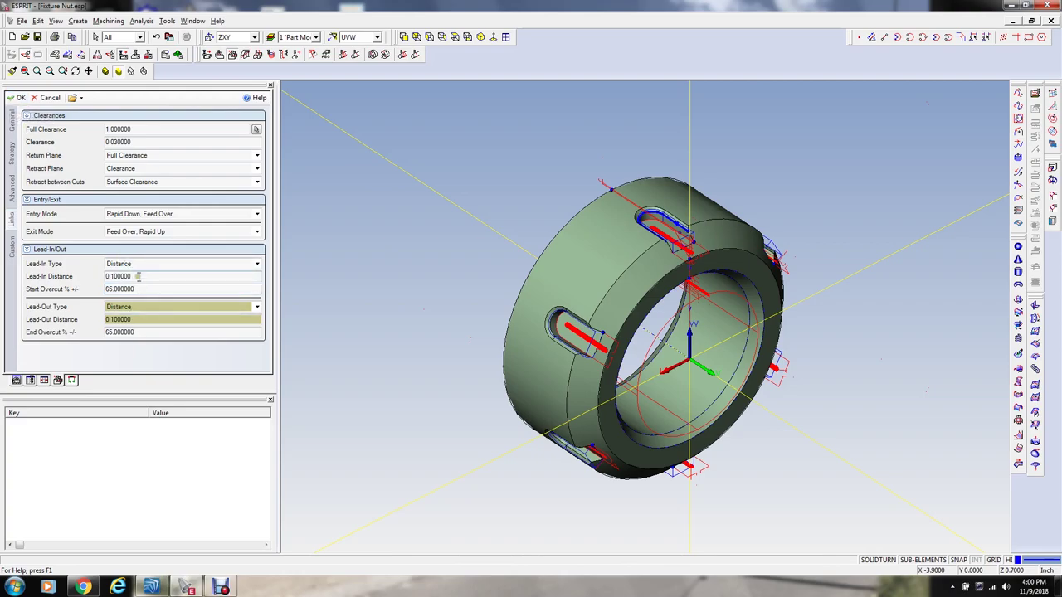
pyautogui.click(11, 155)
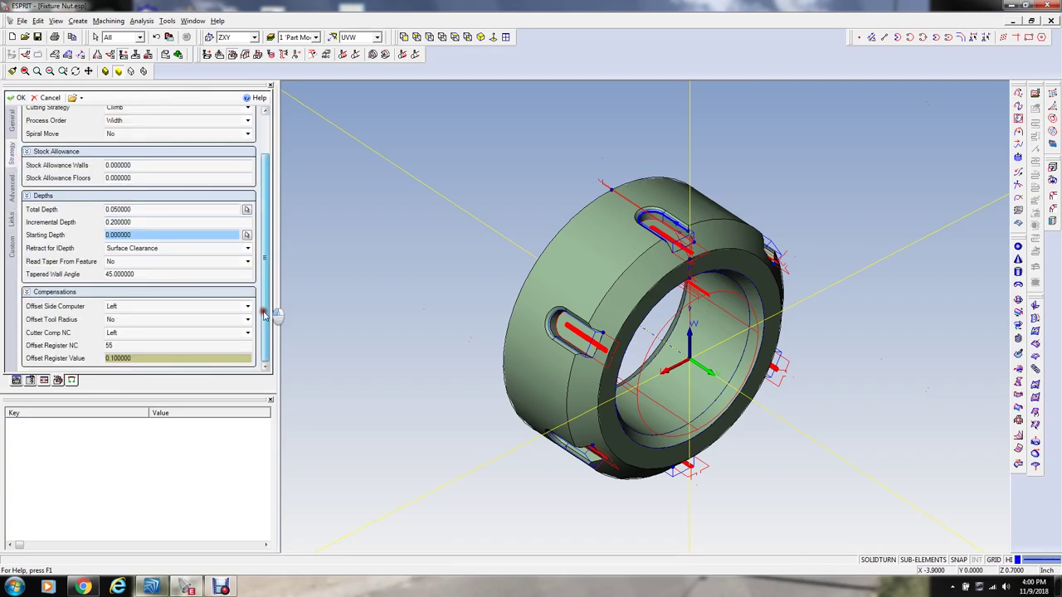
pyautogui.click(11, 219)
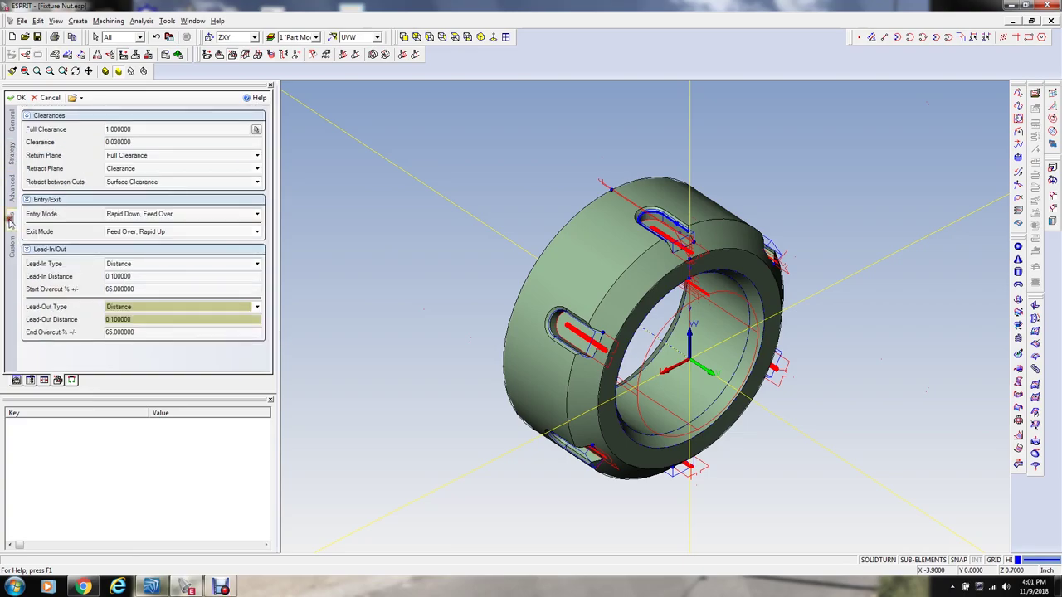
pyautogui.click(17, 98)
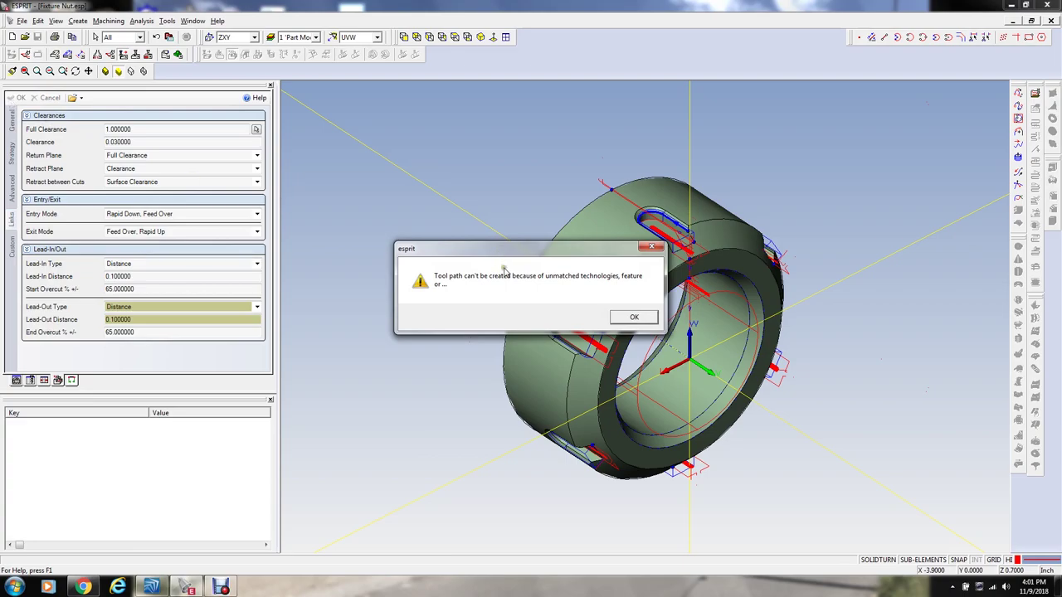
# Step: Dismiss the toolpath error, change Lead-In Distance to 0.12, and retry applying
pyautogui.click(634, 317)
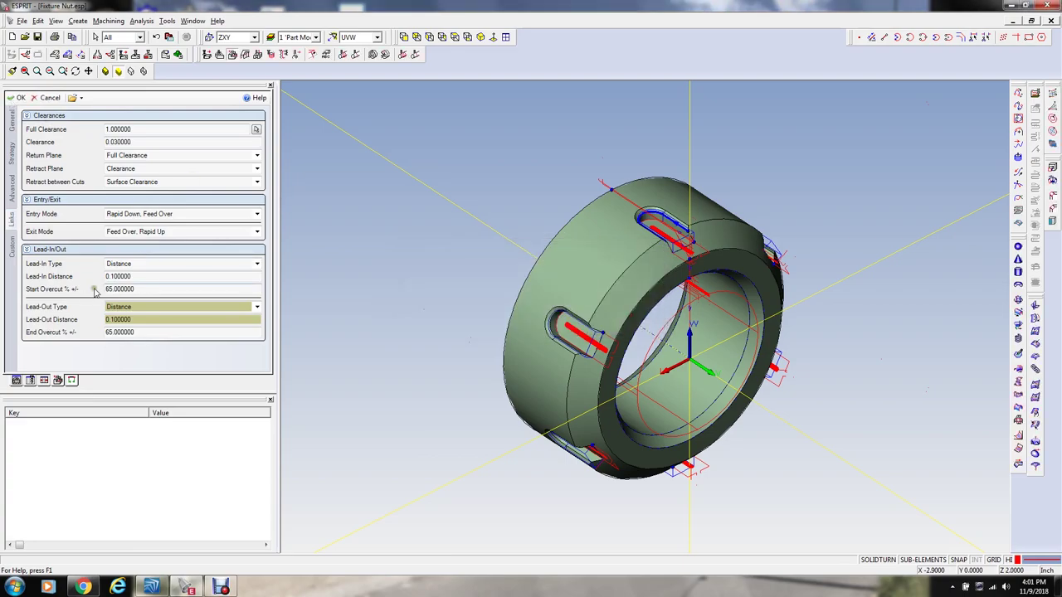
pyautogui.doubleClick(164, 280)
pyautogui.press('BackSpace')
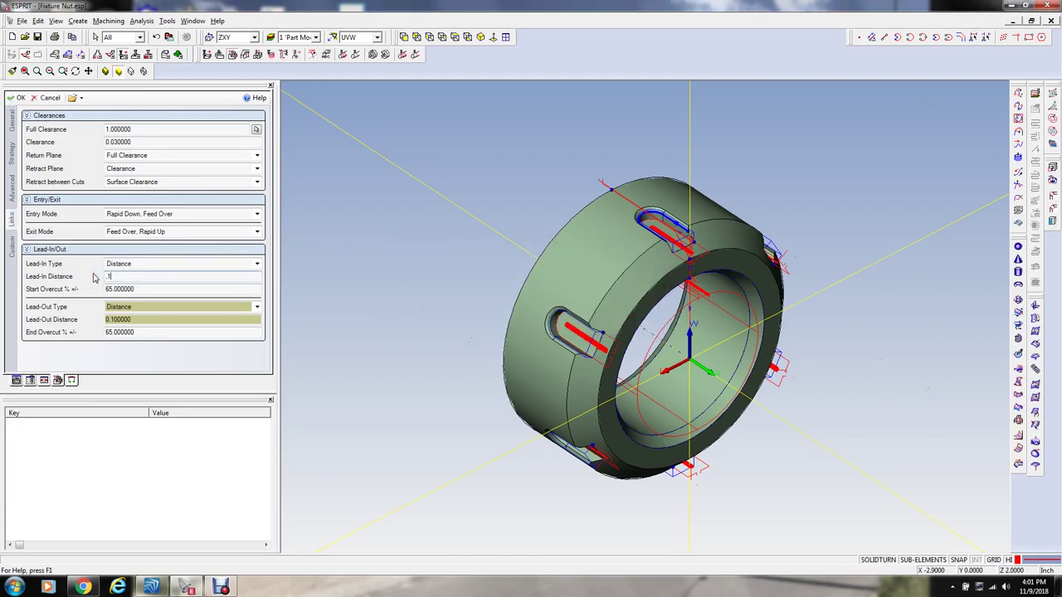
pyautogui.write('.12')
pyautogui.press('Tab')
pyautogui.click(15, 99)
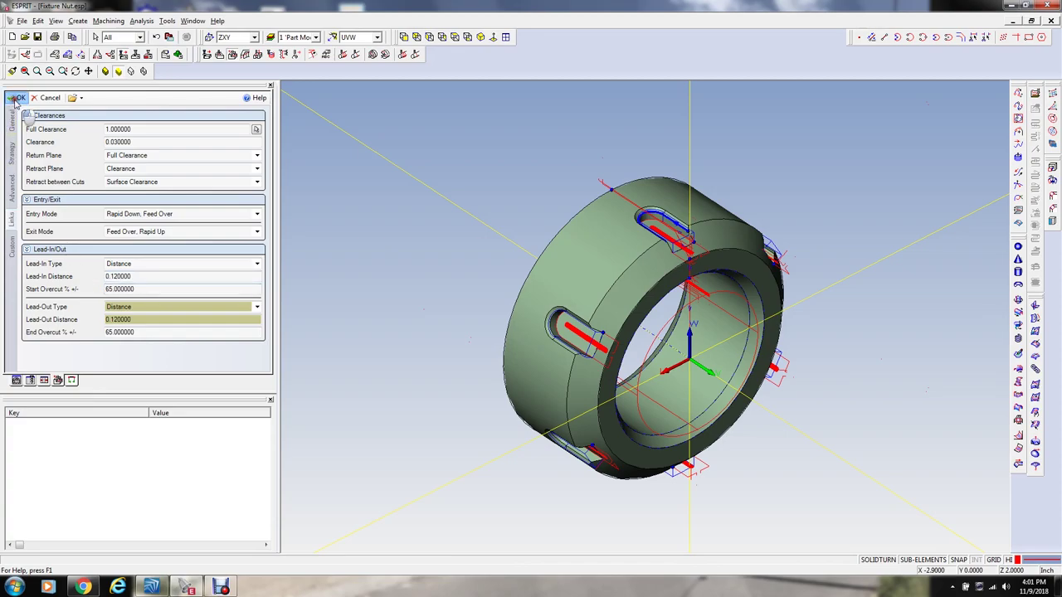
pyautogui.click(631, 318)
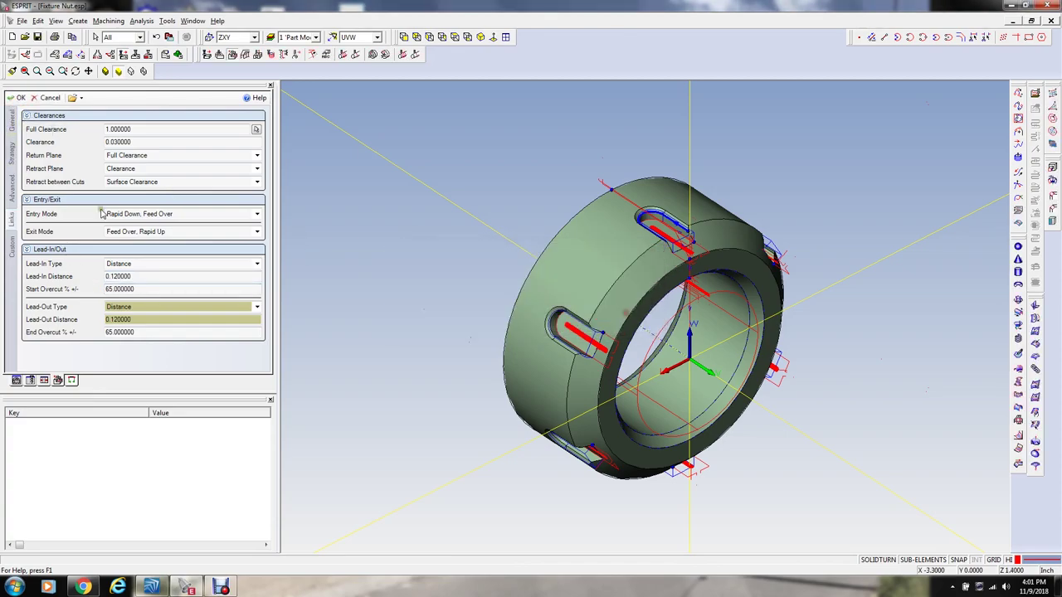
# Step: On Strategy, keep Read Taper From Feature as No, set Tapered Wall Angle 0, and apply
pyautogui.click(10, 155)
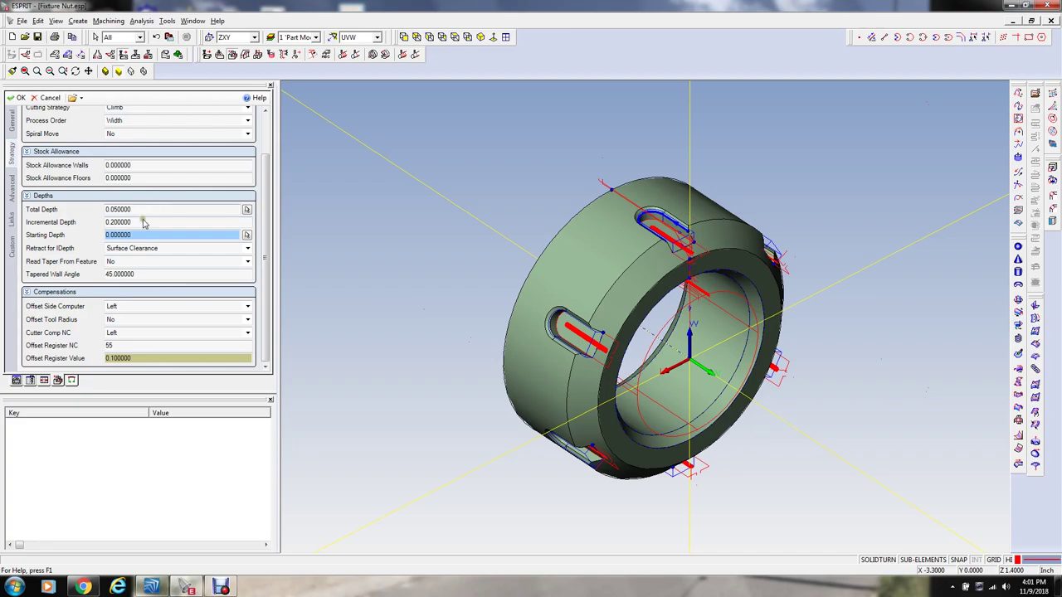
pyautogui.click(150, 261)
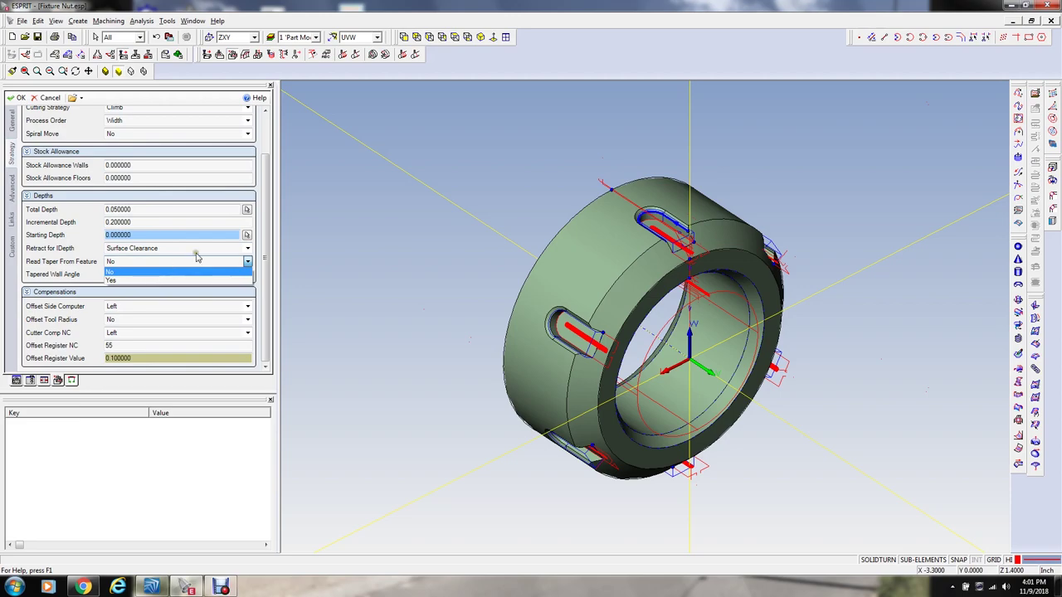
pyautogui.click(115, 273)
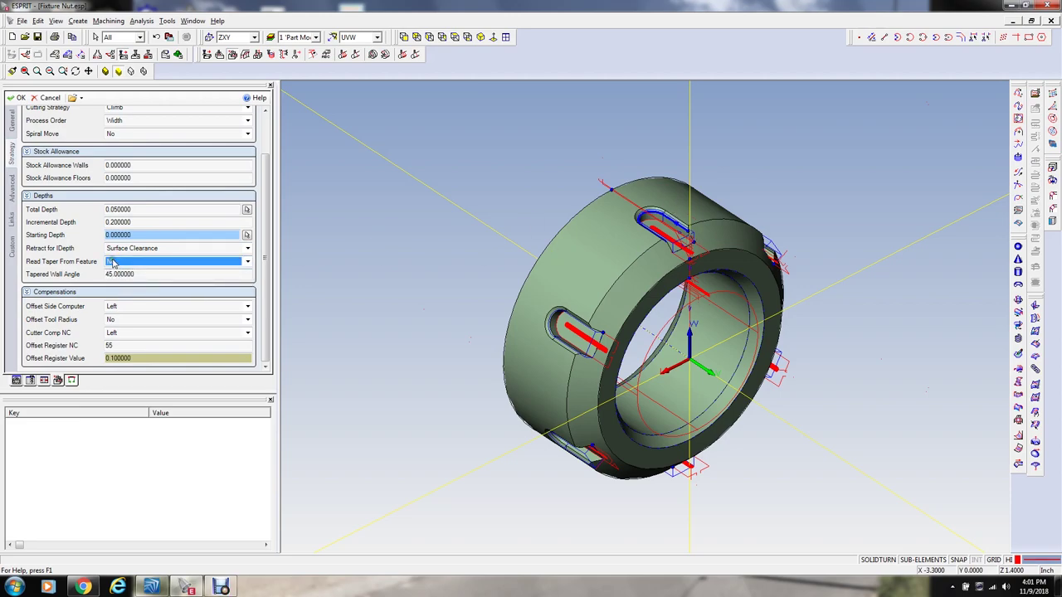
pyautogui.click(145, 273)
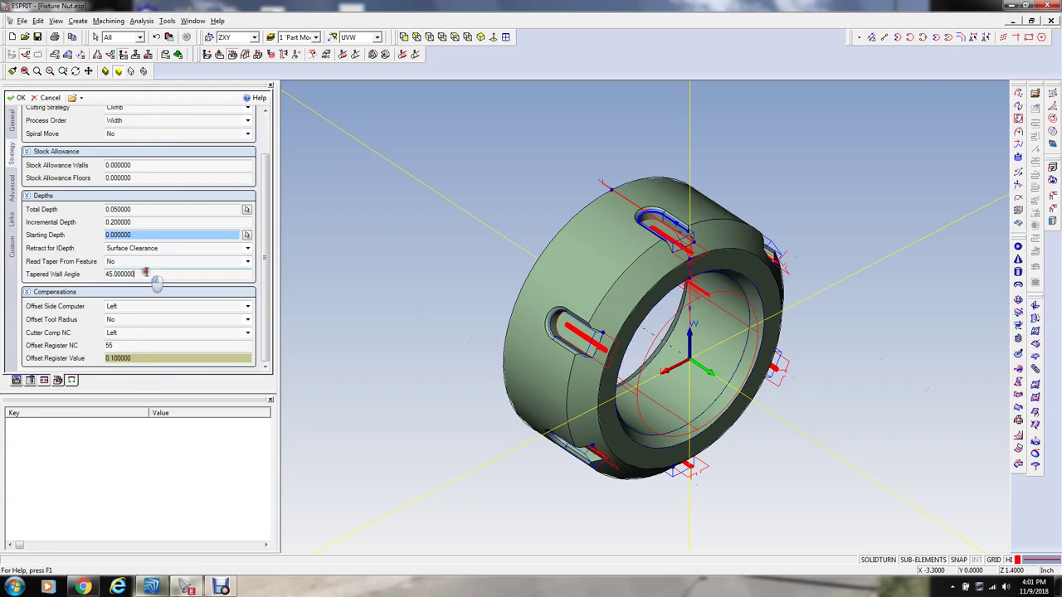
pyautogui.write('0')
pyautogui.press('Tab')
pyautogui.click(18, 98)
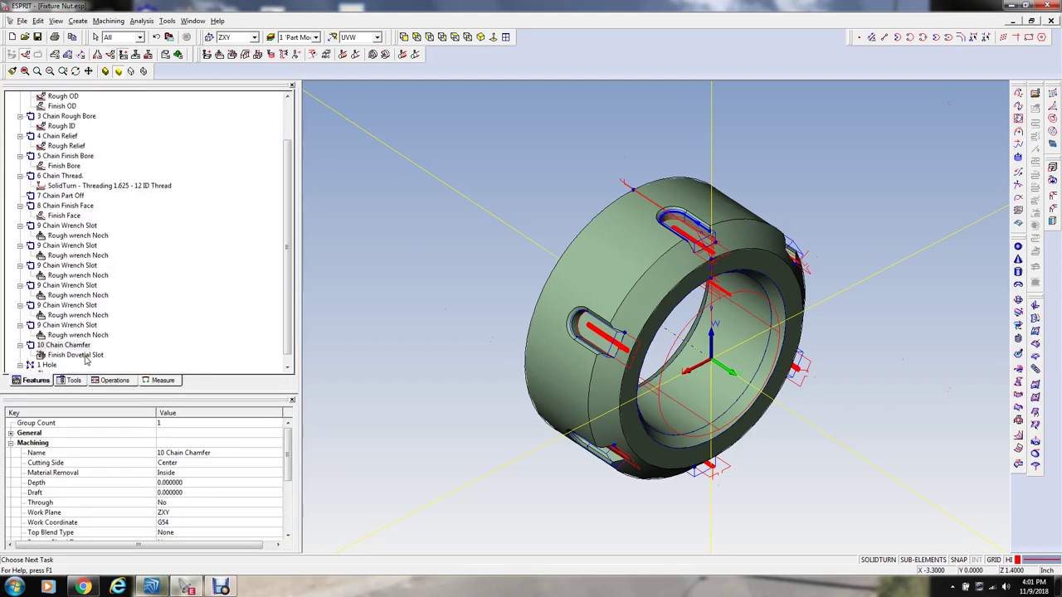
# Step: Step through a simulation of Finish Dovetail Slot, stop it, and reopen the operation's settings
pyautogui.click(76, 356)
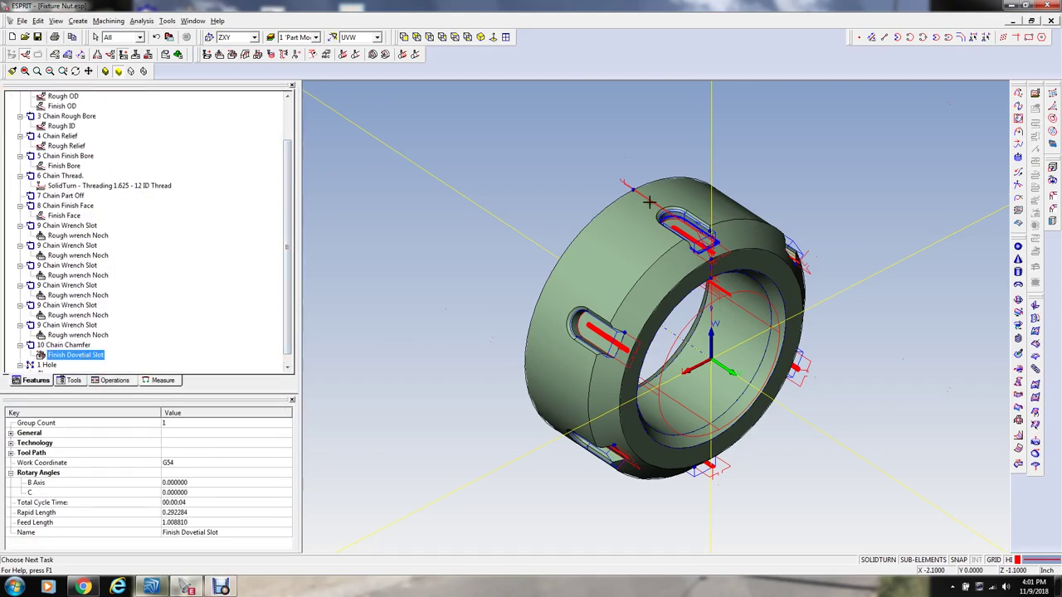
pyautogui.scroll(4, 672, 217)
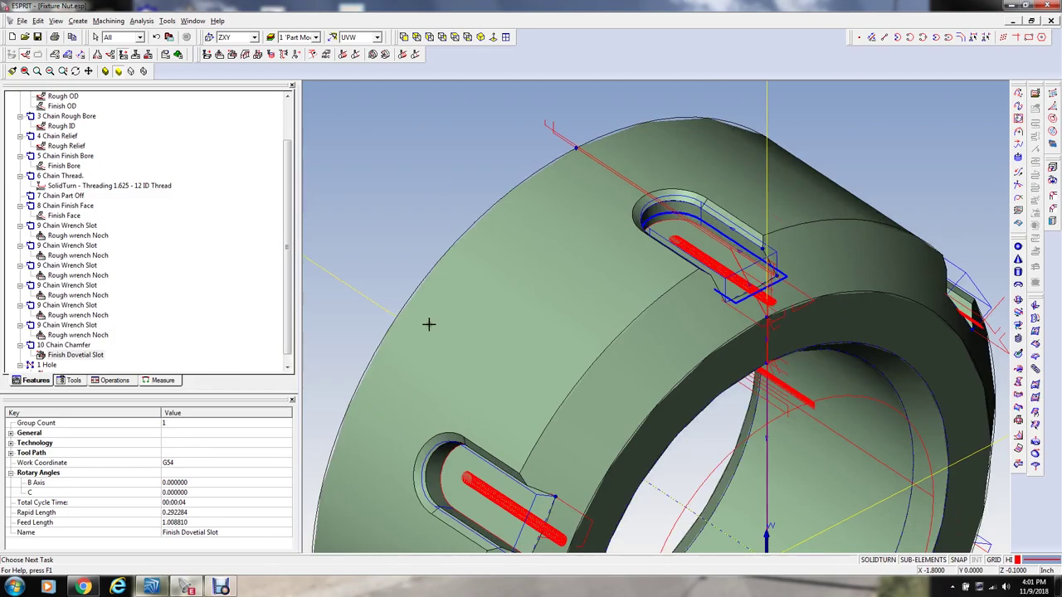
pyautogui.click(86, 355)
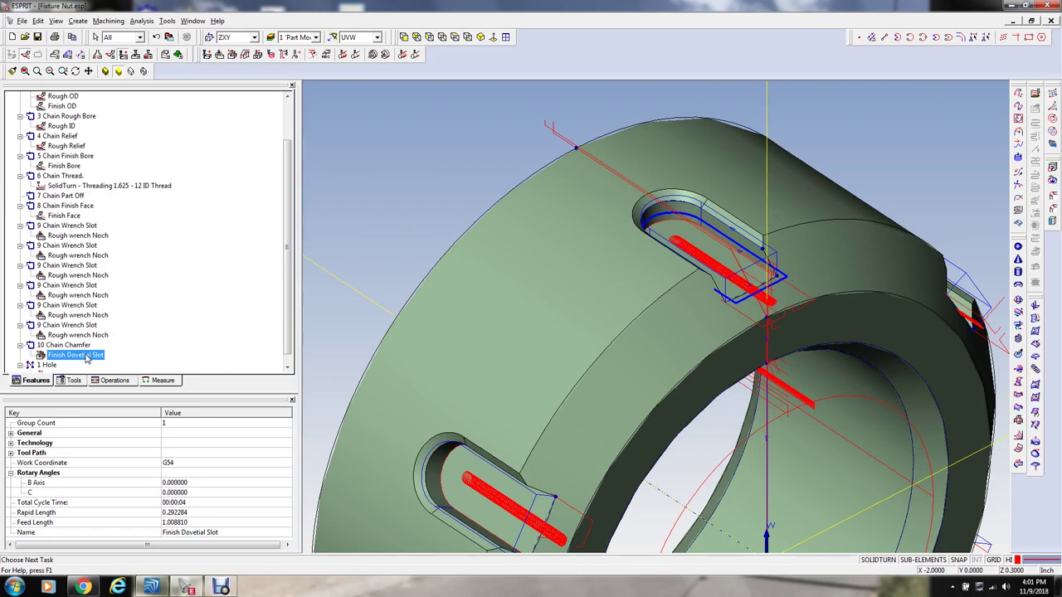
pyautogui.click(178, 55)
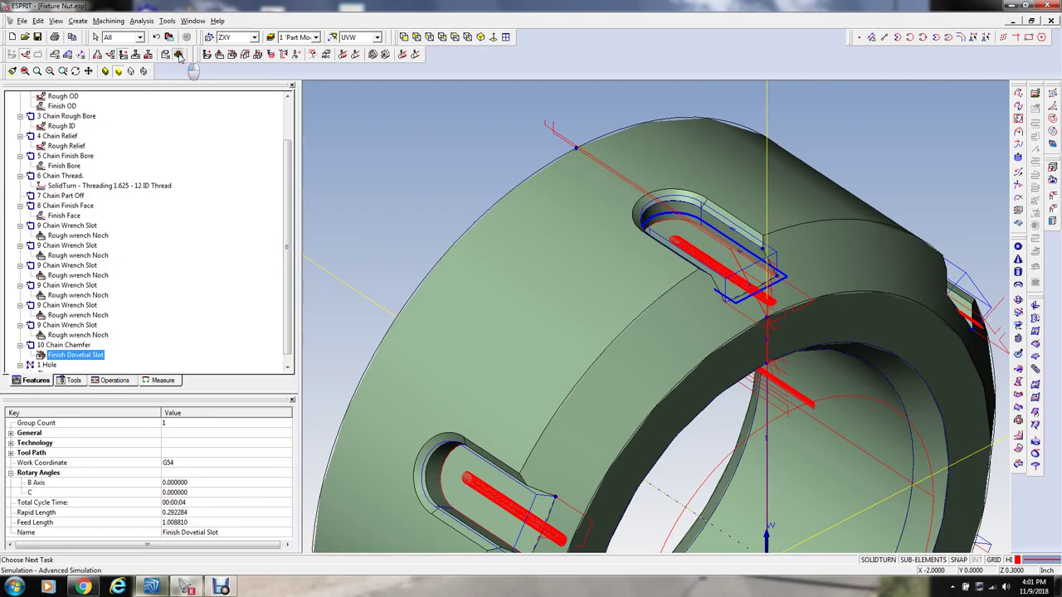
pyautogui.click(269, 54)
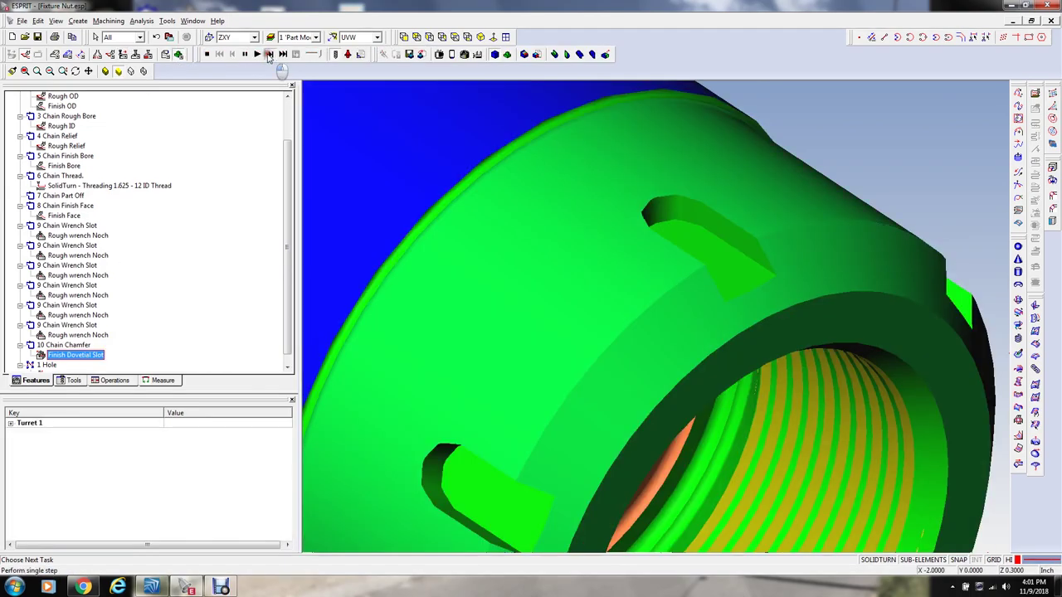
pyautogui.click(207, 54)
pyautogui.doubleClick(83, 355)
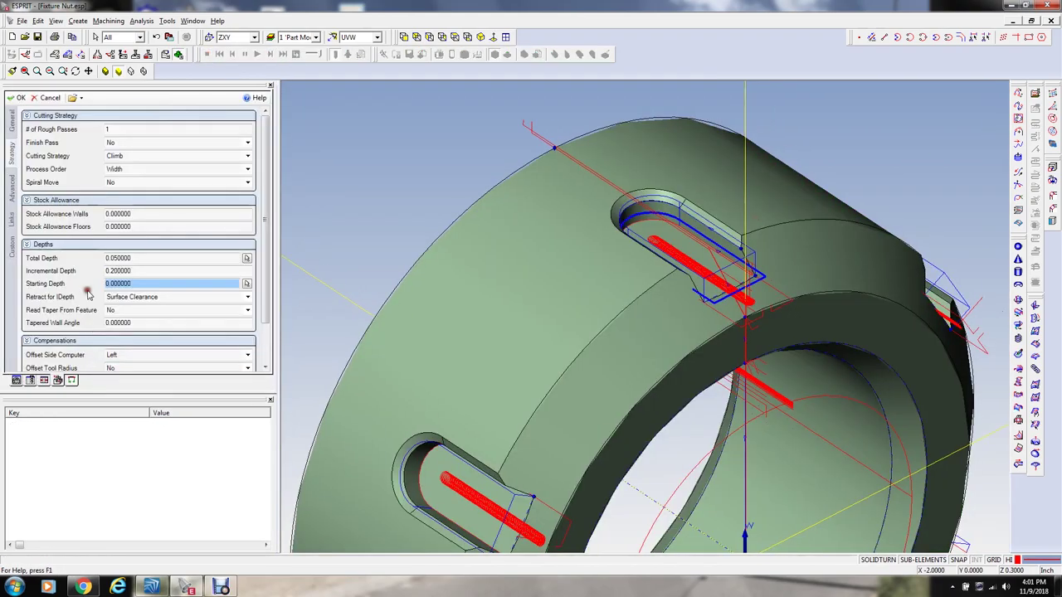
# Step: Change Finish Dovetail Slot's Full Clearance from 1.0 to 1.5 and apply it
pyautogui.click(11, 220)
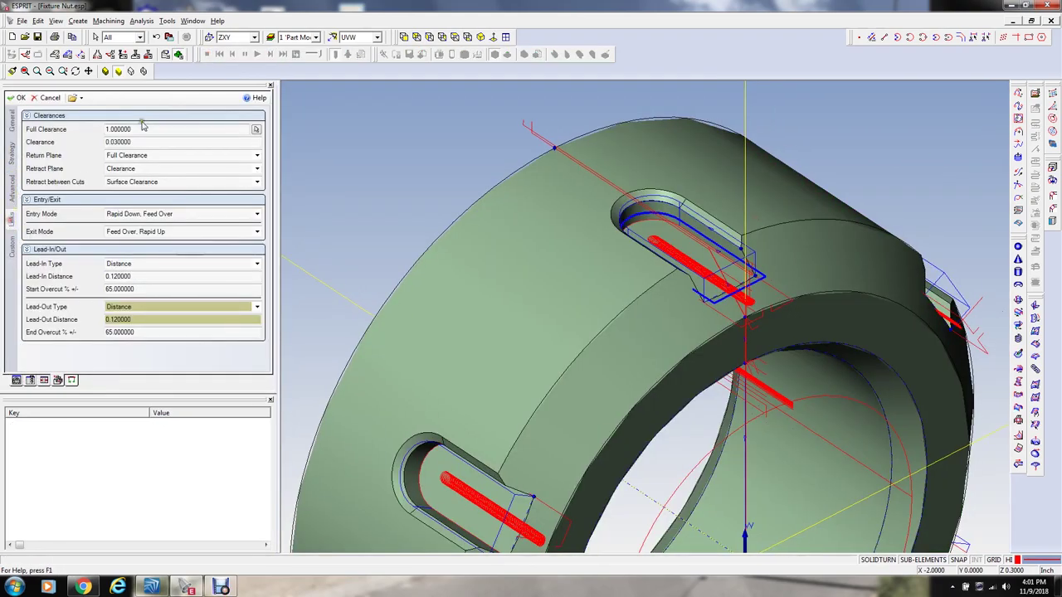
pyautogui.moveTo(146, 130); pyautogui.dragTo(25, 129)
pyautogui.write('5')
pyautogui.press('Return')
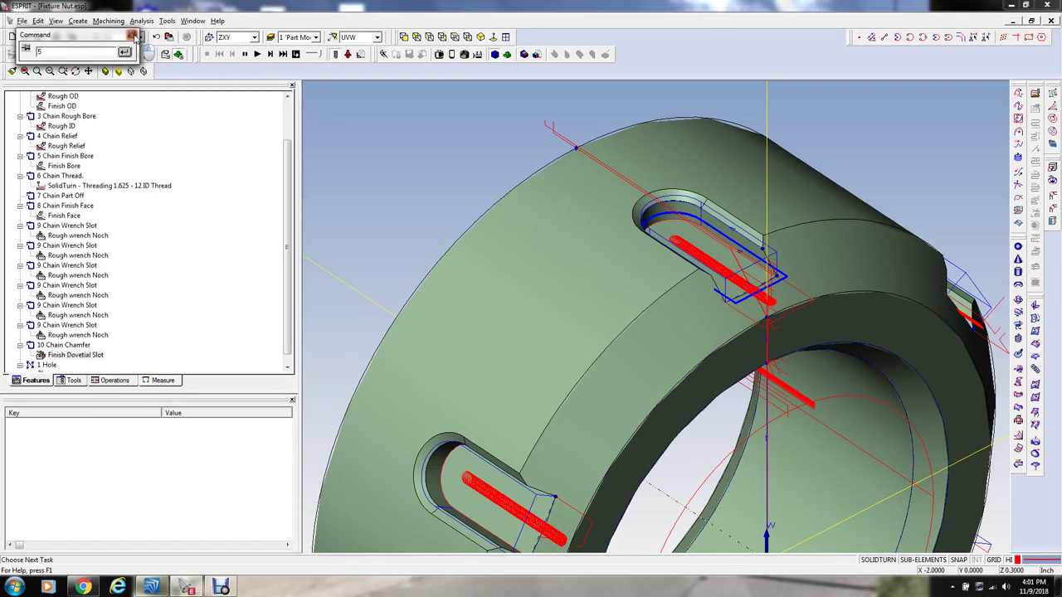
pyautogui.click(131, 35)
pyautogui.doubleClick(75, 355)
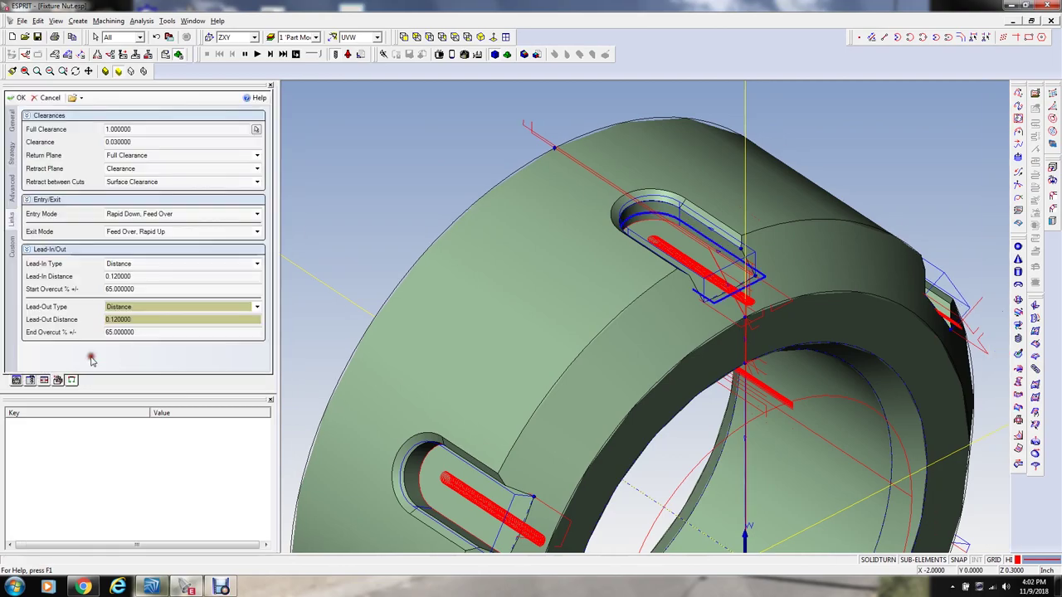
pyautogui.doubleClick(150, 129)
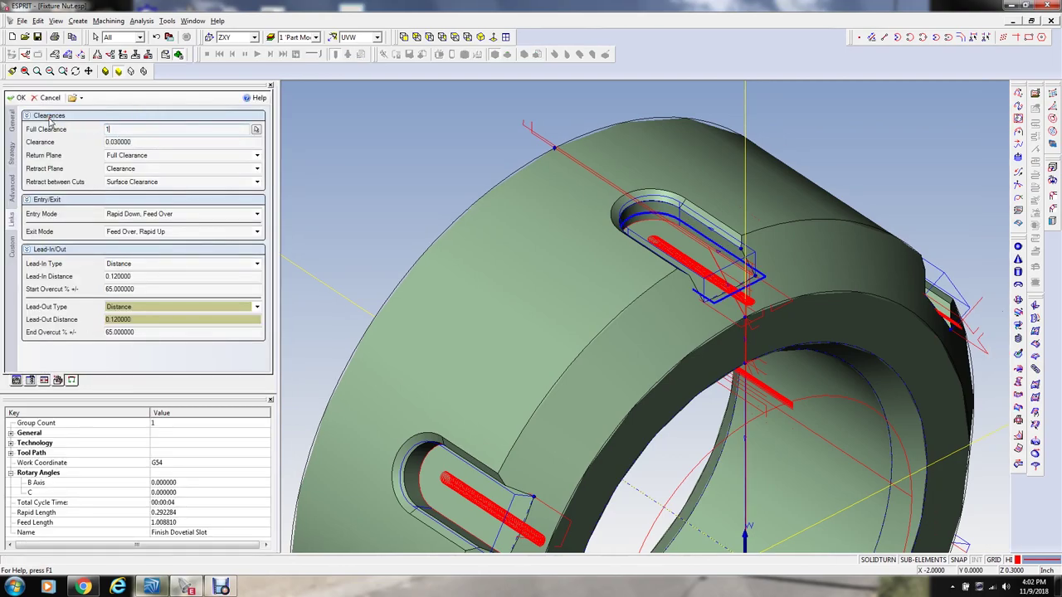
pyautogui.press('Tab')
pyautogui.scroll(-3, 585, 222)
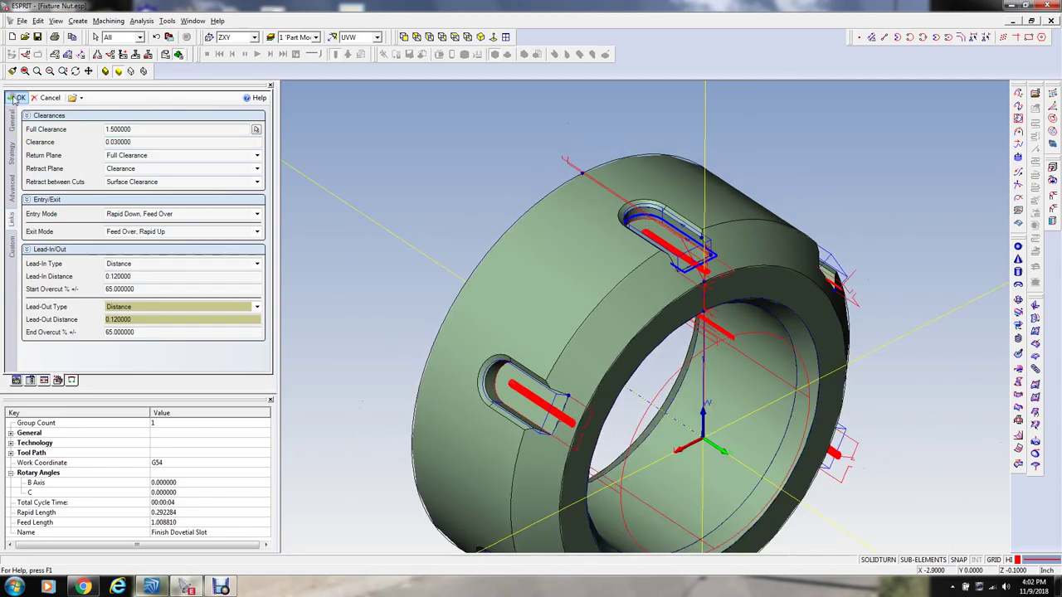
pyautogui.click(17, 97)
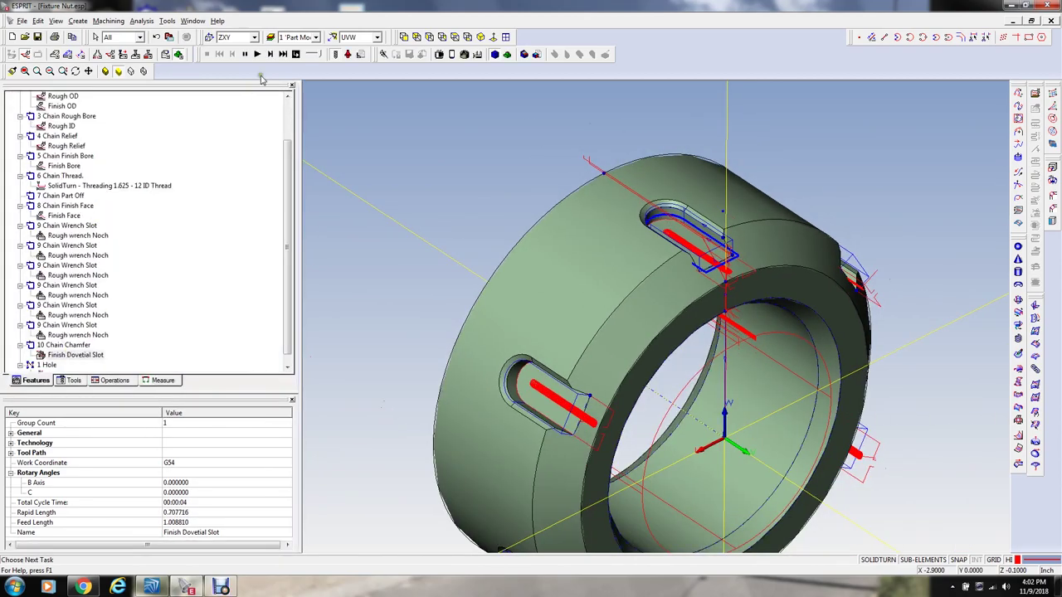
# Step: Single-step the simulation through the updated dovetail cut, then stop and reselect Finish Dovetail Slot
pyautogui.click(258, 55)
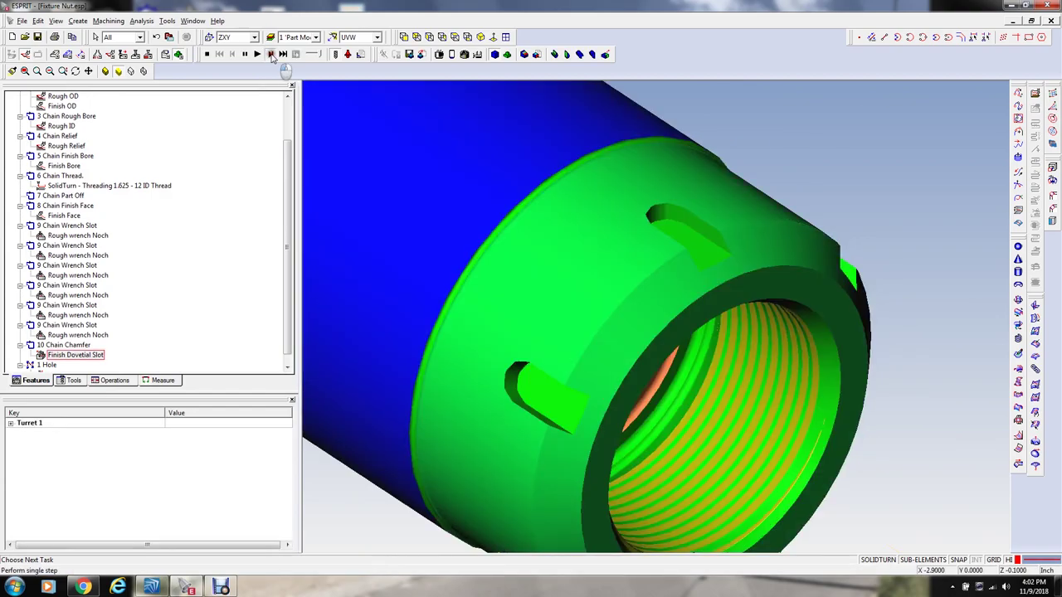
pyautogui.click(271, 55)
pyautogui.click(272, 55)
pyautogui.click(271, 54)
pyautogui.click(272, 54)
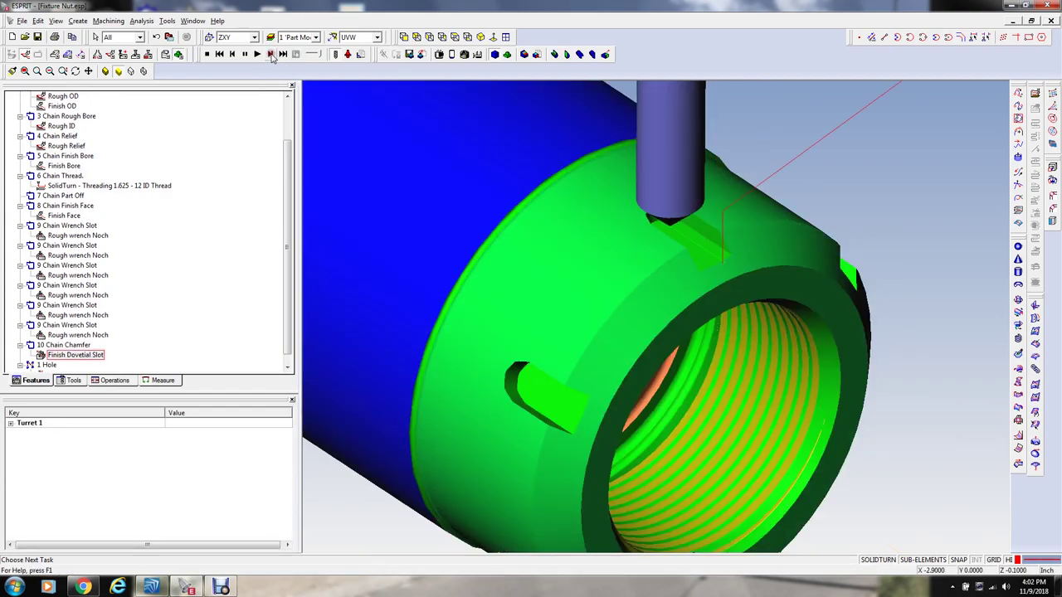
pyautogui.moveTo(622, 202); pyautogui.dragTo(599, 189, button='middle')
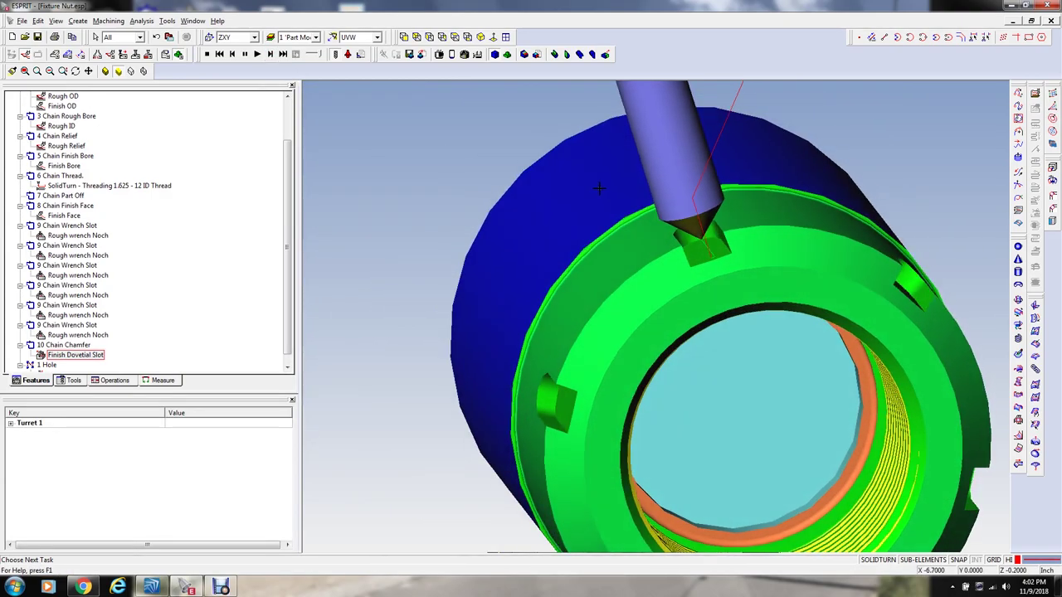
pyautogui.scroll(3, 697, 224)
pyautogui.moveTo(701, 233); pyautogui.dragTo(739, 260, button='middle')
pyautogui.scroll(-3, 711, 246)
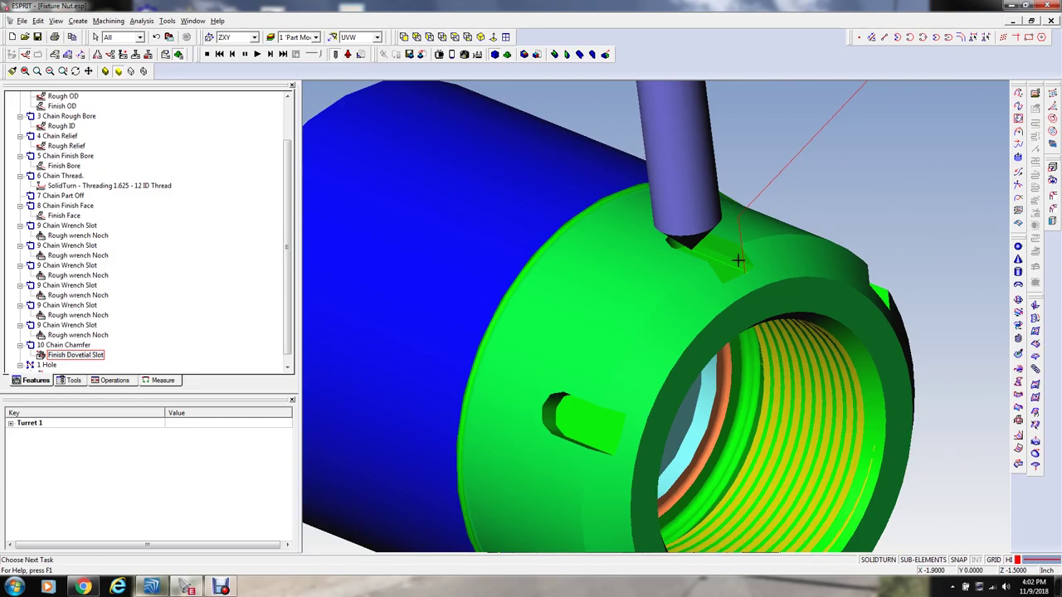
pyautogui.click(204, 54)
pyautogui.click(60, 356)
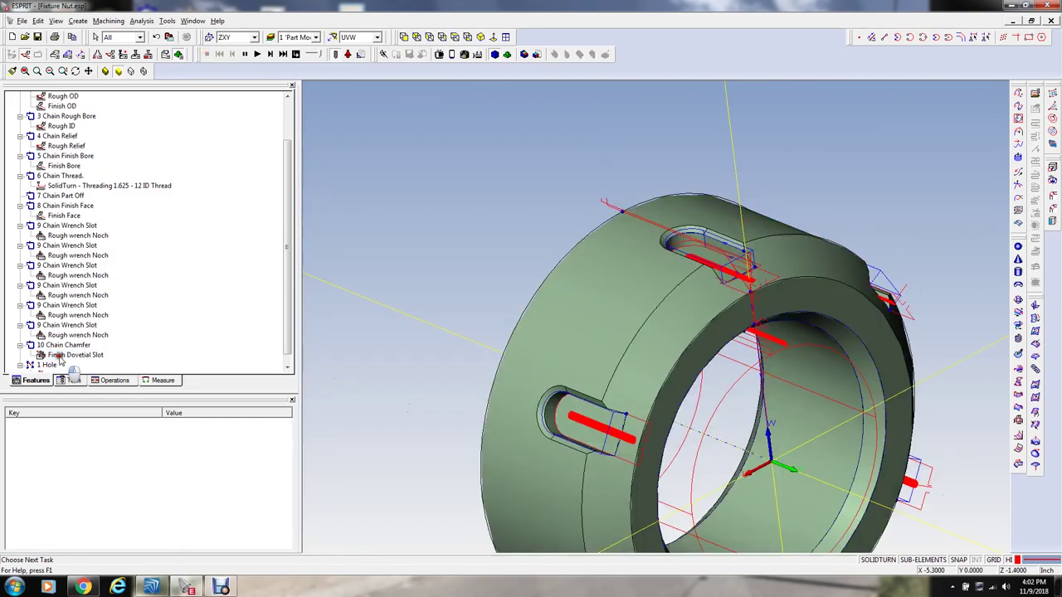
# Step: Check Finish Dovetail Slot's Strategy and Compensation settings, then show the Operations list
pyautogui.doubleClick(84, 357)
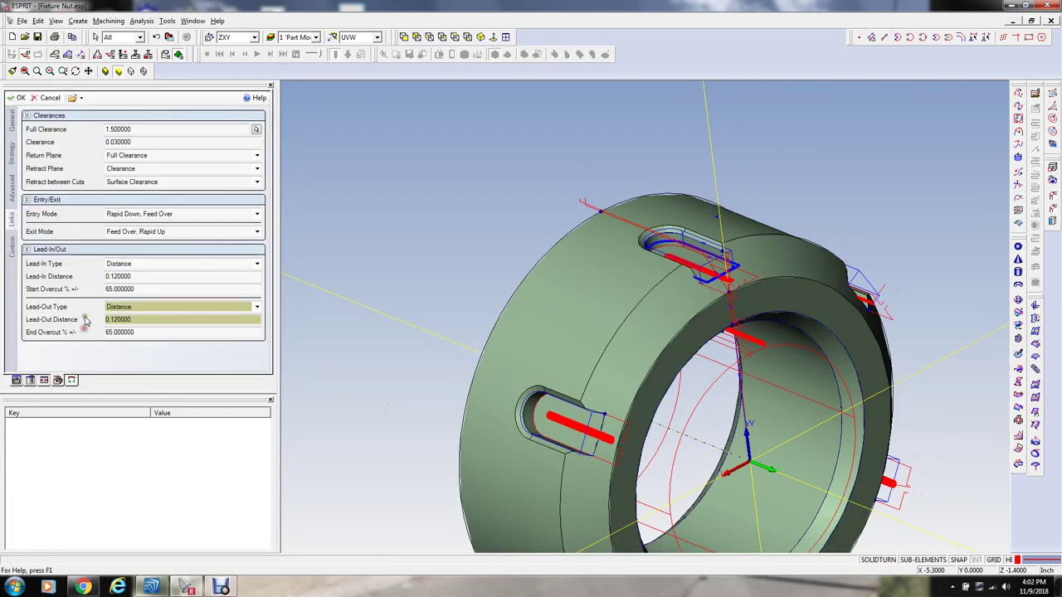
pyautogui.click(12, 156)
pyautogui.scroll(-3, 142, 332)
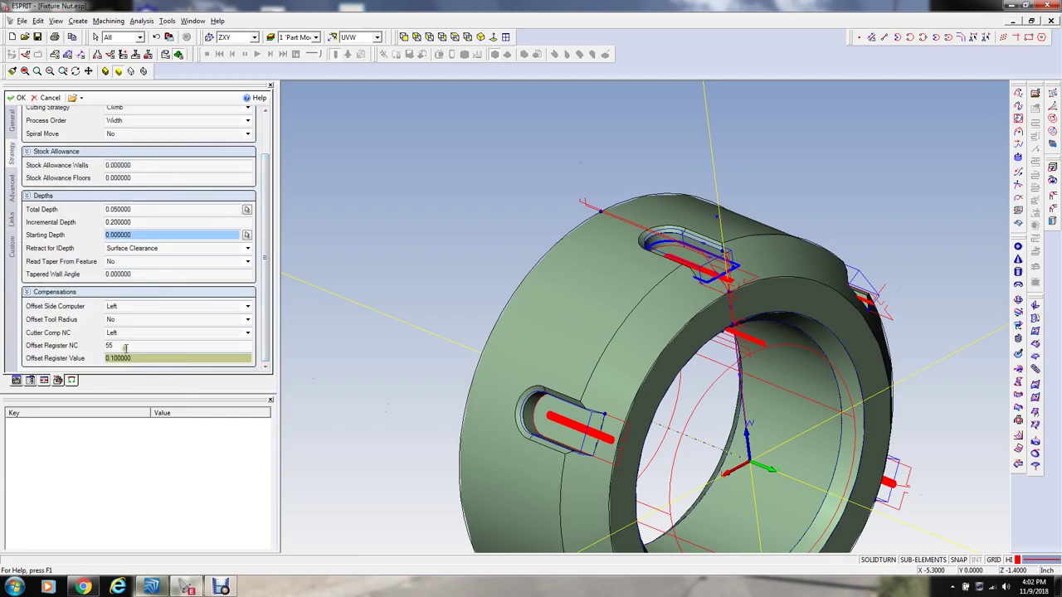
pyautogui.click(47, 98)
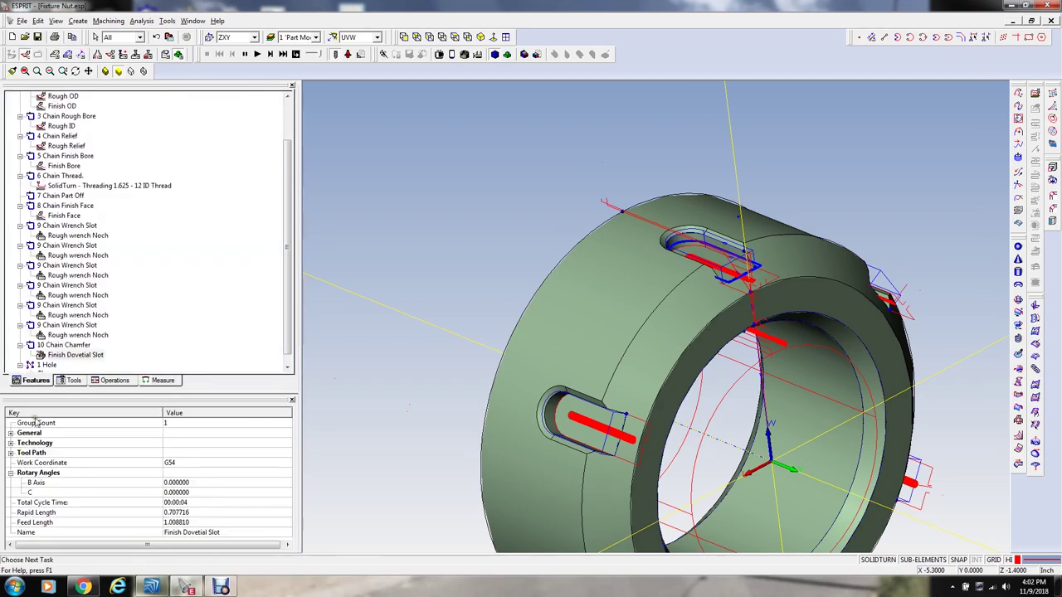
pyautogui.click(112, 381)
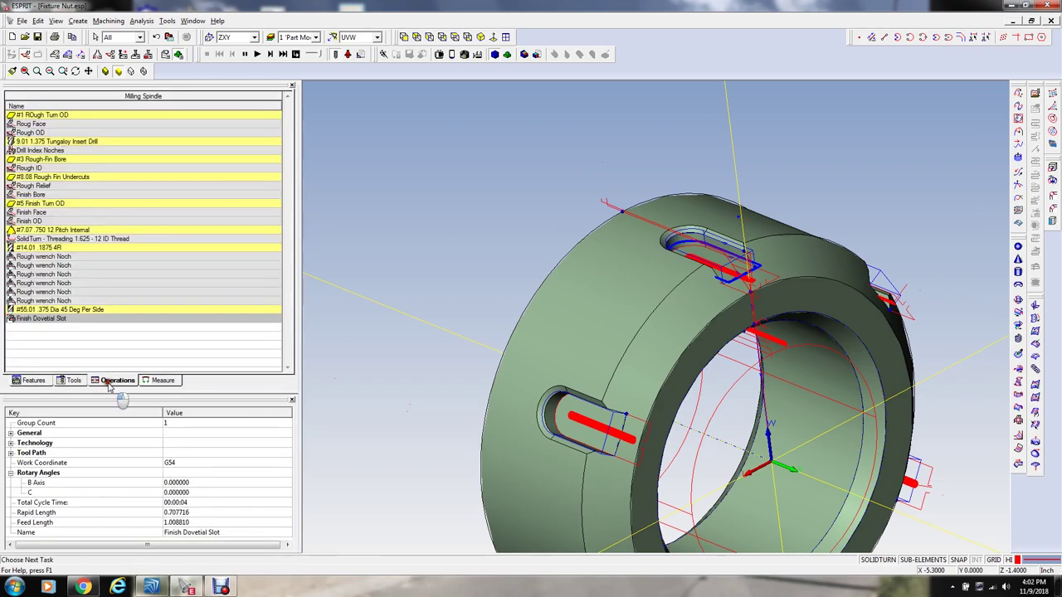
# Step: Edit tool #55.01's comment to '125Control Diameter' and confirm its 0.125 cutter dimensions
pyautogui.doubleClick(126, 310)
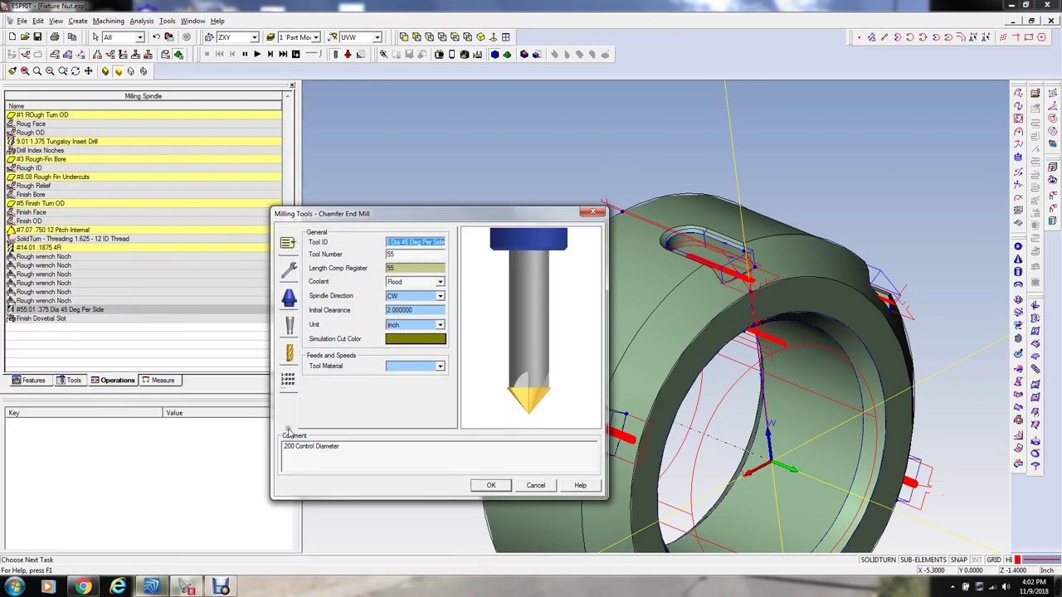
pyautogui.press('BackSpace')
pyautogui.press('BackSpace')
pyautogui.press('BackSpace')
pyautogui.press('BackSpace')
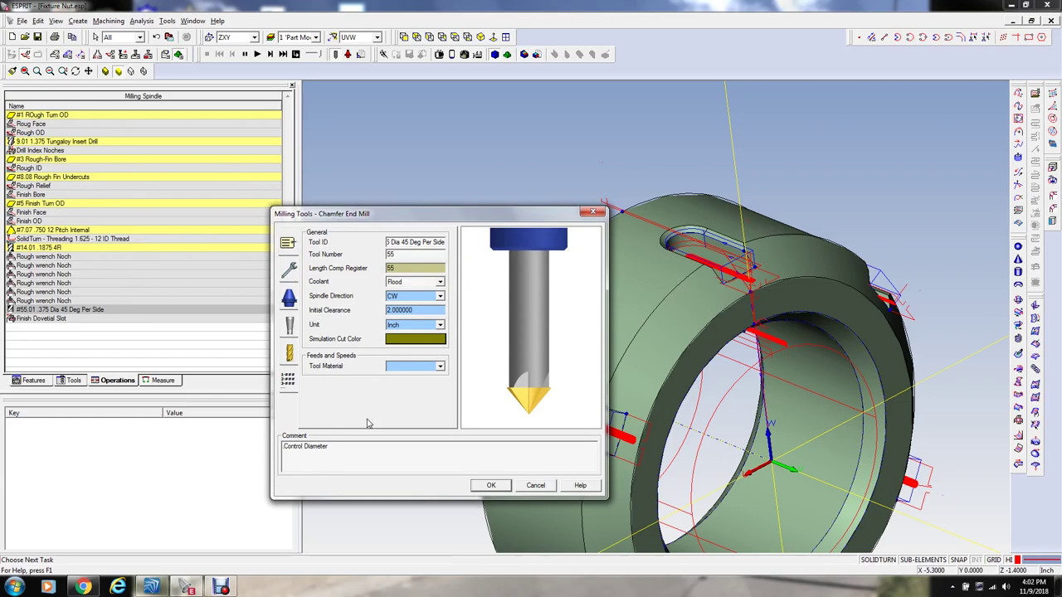
pyautogui.write('.125')
pyautogui.press('BackSpace')
pyautogui.press('BackSpace')
pyautogui.press('BackSpace')
pyautogui.press('BackSpace')
pyautogui.write('125')
pyautogui.click(289, 352)
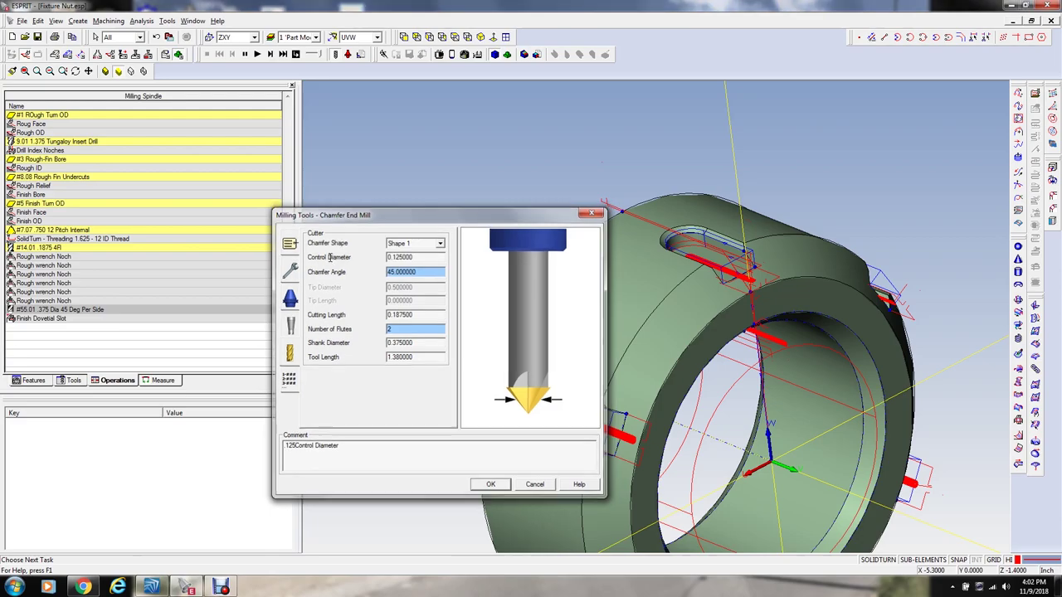
pyautogui.press('Return')
pyautogui.click(111, 318)
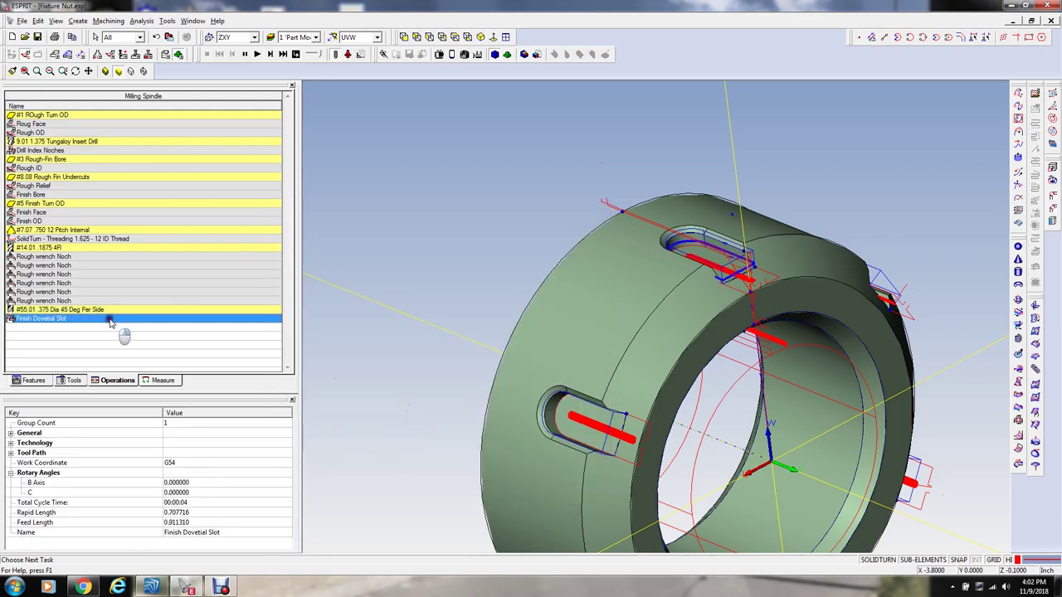
# Step: Set Finish Dovetail Slot's Offset Register Value to 0.062
pyautogui.rightClick(112, 319)
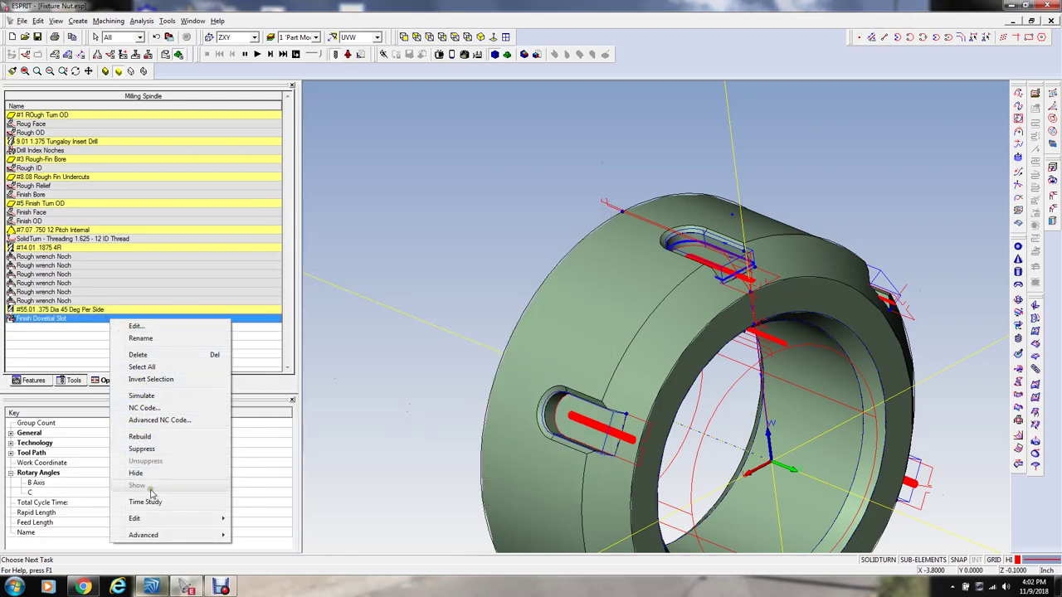
pyautogui.click(86, 322)
pyautogui.doubleClick(91, 320)
pyautogui.scroll(-1, 267, 276)
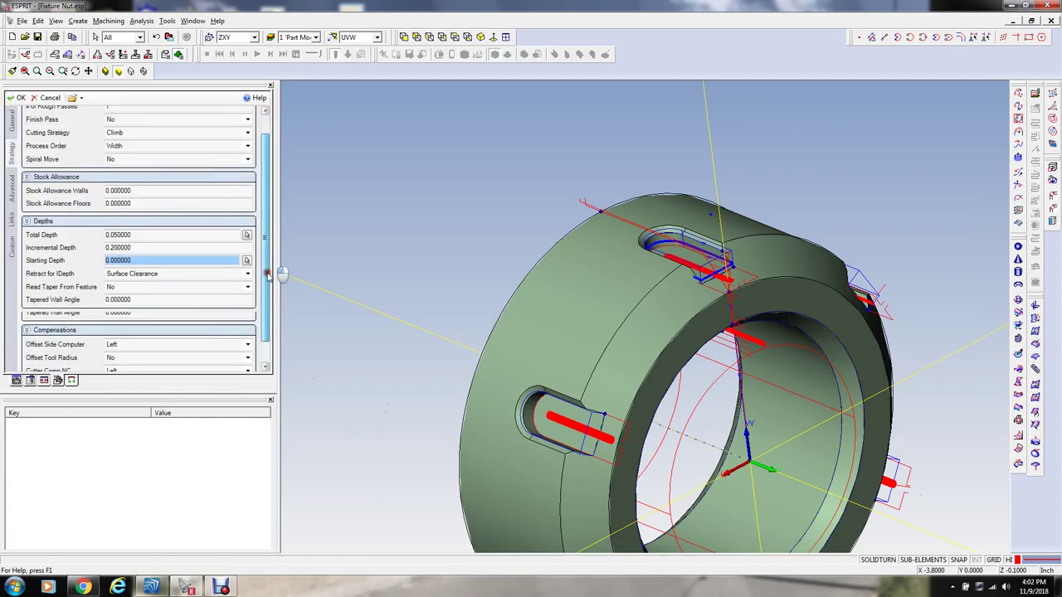
pyautogui.scroll(-1, 267, 276)
pyautogui.click(143, 358)
pyautogui.press('BackSpace')
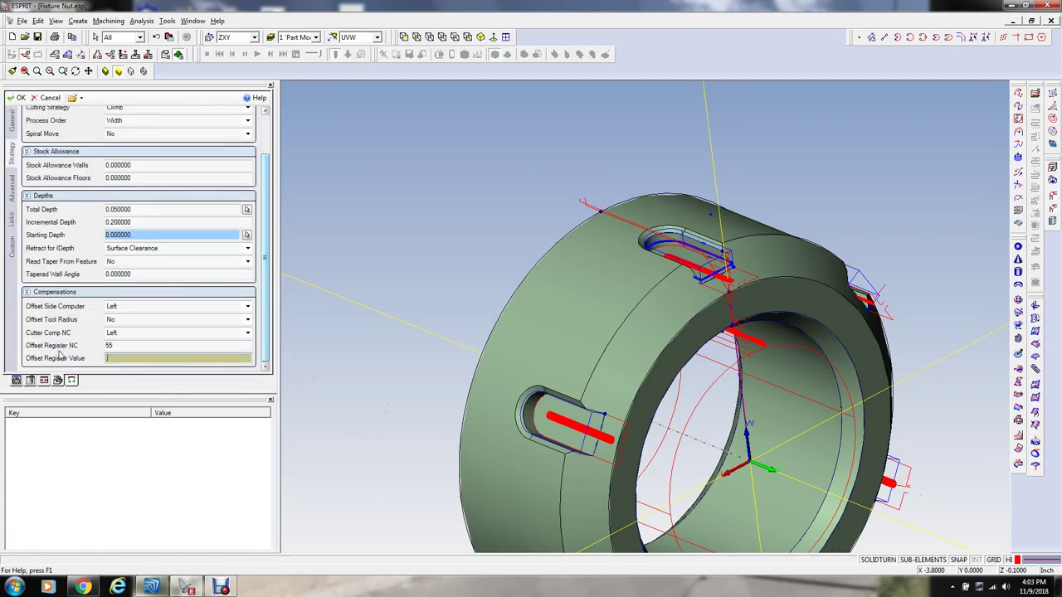
pyautogui.write('.062')
pyautogui.press('Tab')
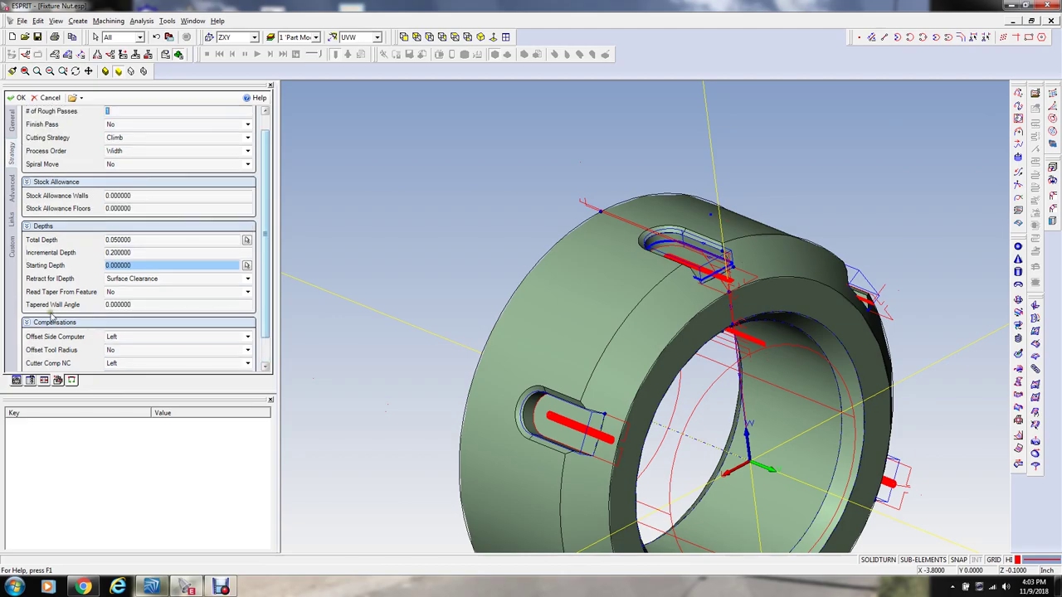
# Step: Set the Lead-In Distance to 0.1 on the Links page and accept the operation
pyautogui.click(11, 191)
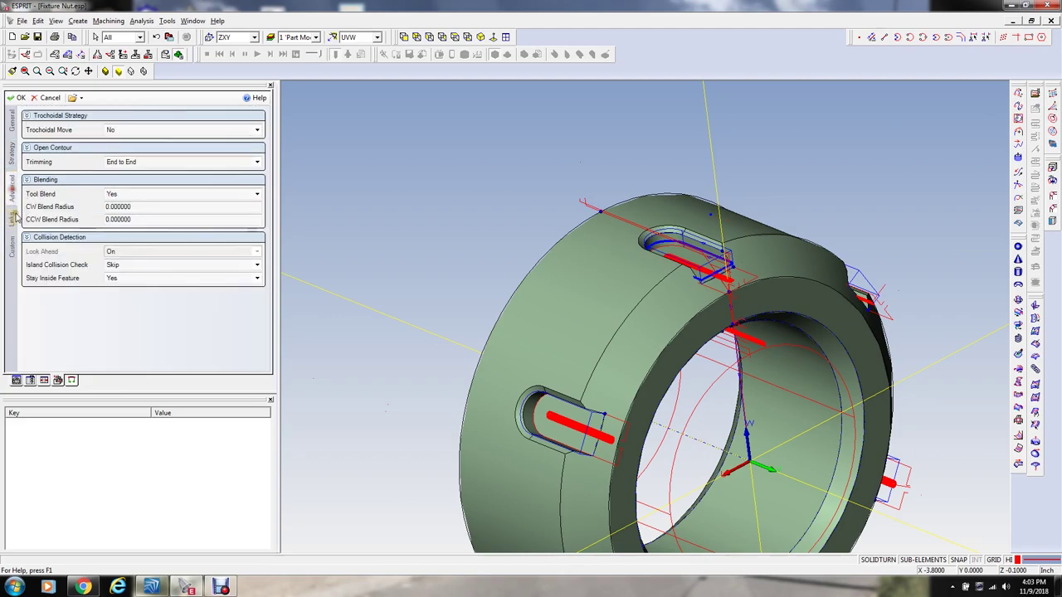
pyautogui.click(13, 224)
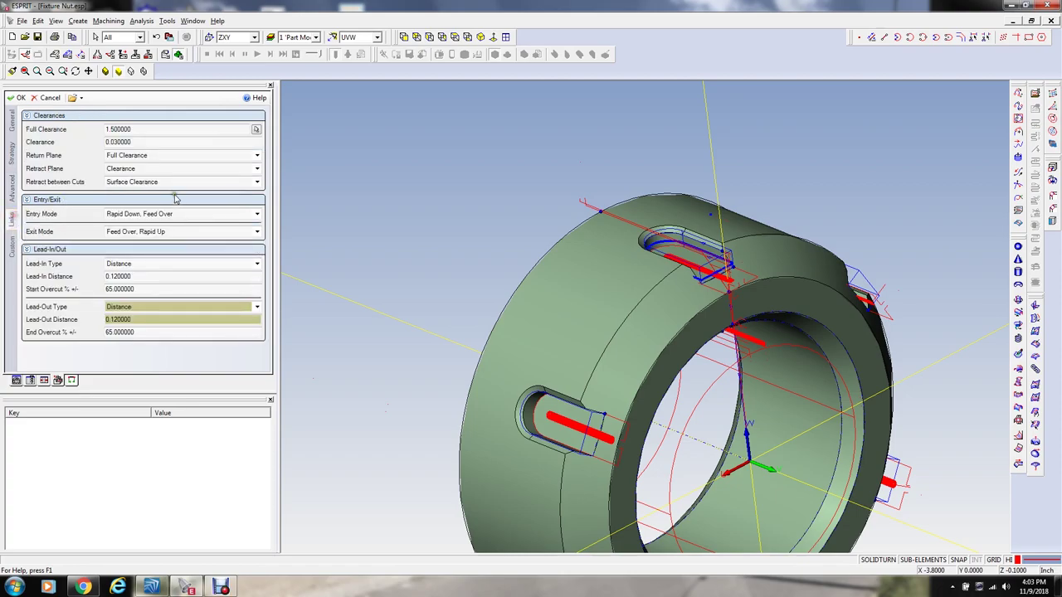
pyautogui.doubleClick(144, 277)
pyautogui.press('BackSpace')
pyautogui.write('.1')
pyautogui.press('Tab')
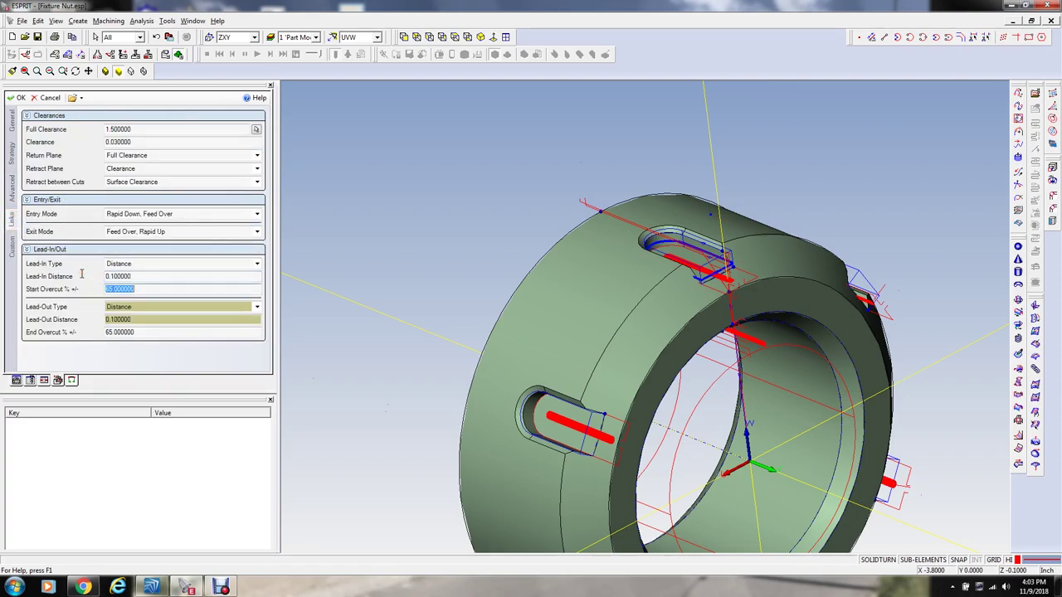
pyautogui.click(17, 97)
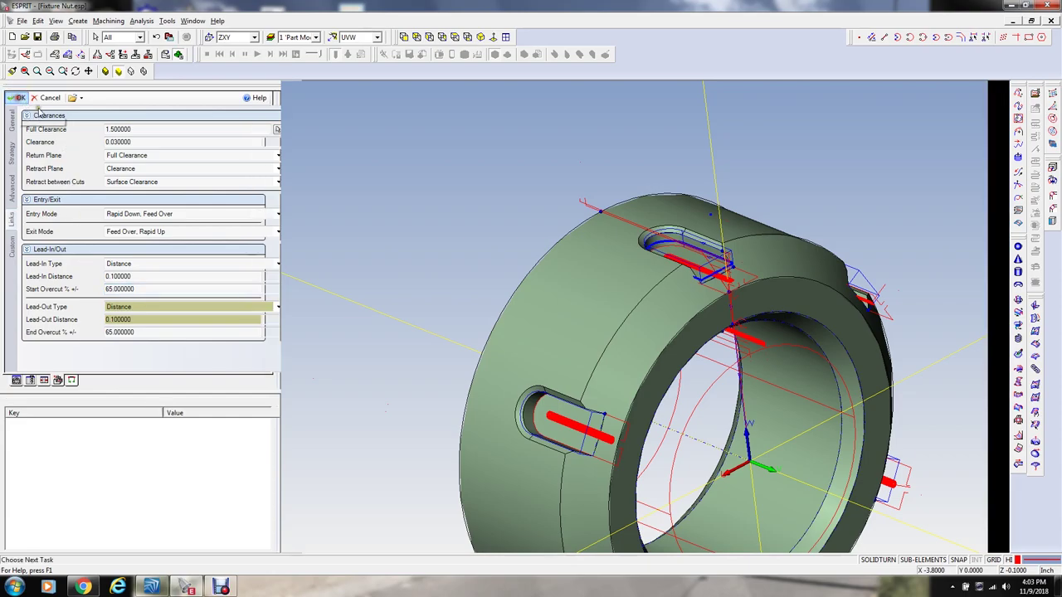
pyautogui.scroll(3, 673, 281)
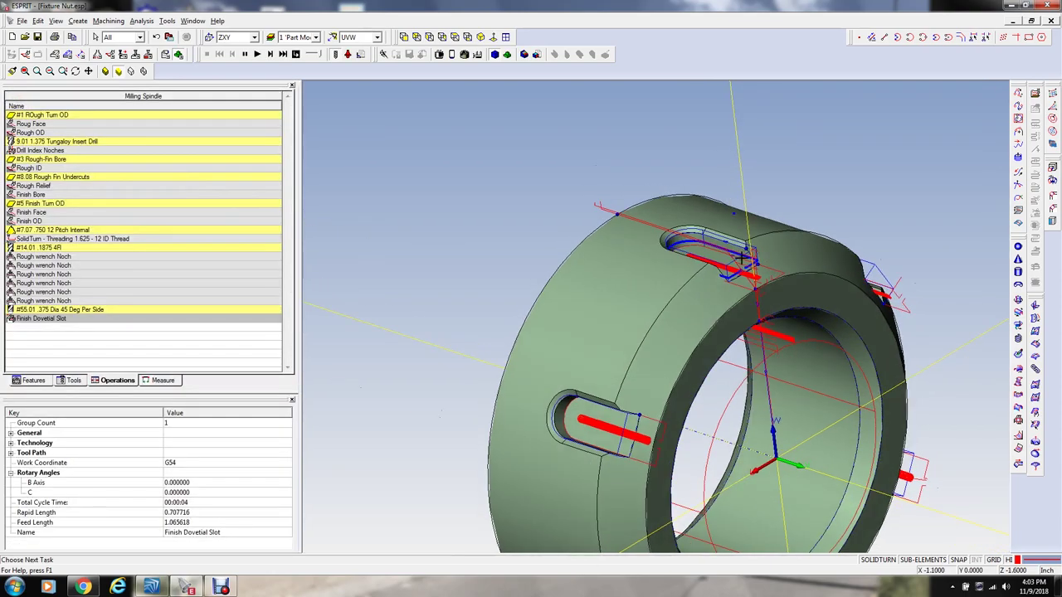
pyautogui.click(271, 54)
pyautogui.click(271, 54)
pyautogui.click(271, 54)
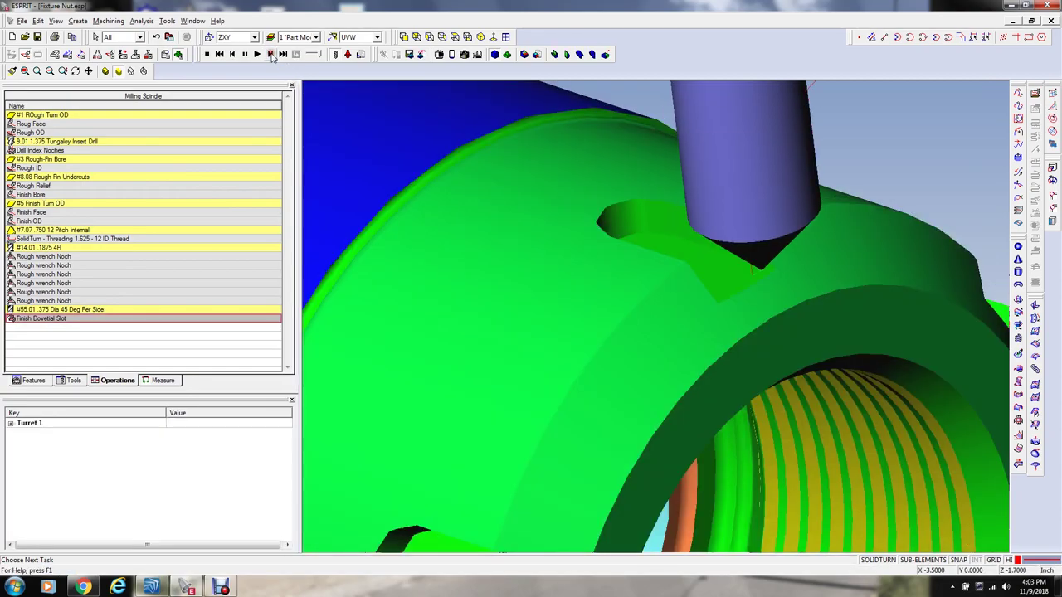
pyautogui.click(271, 54)
pyautogui.click(270, 54)
pyautogui.click(271, 54)
pyautogui.click(270, 54)
pyautogui.click(271, 54)
pyautogui.click(270, 54)
pyautogui.click(271, 54)
pyautogui.click(271, 54)
pyautogui.click(270, 54)
pyautogui.click(270, 54)
pyautogui.click(270, 54)
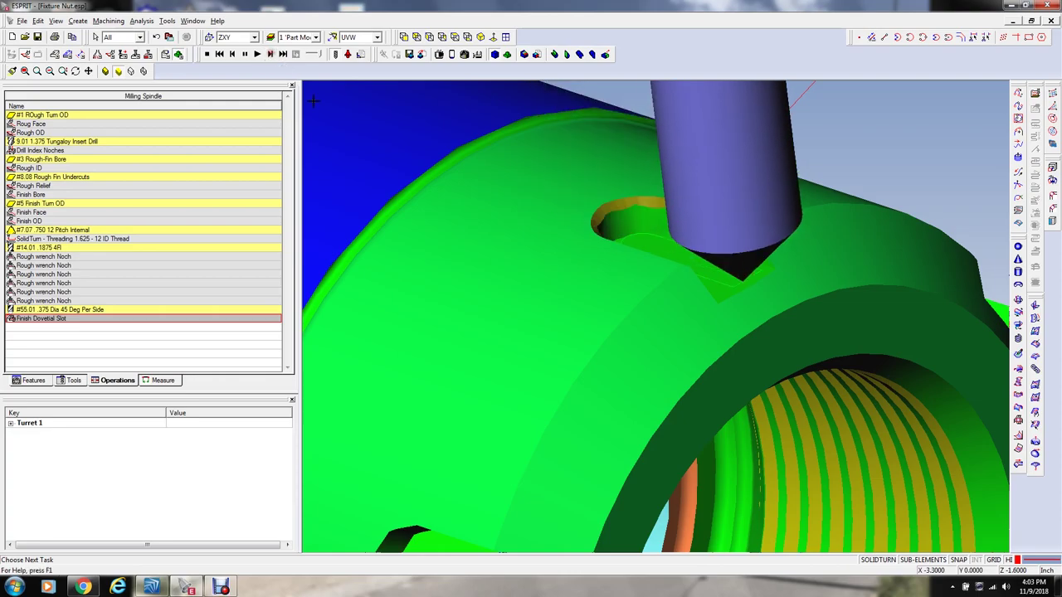
pyautogui.moveTo(496, 239); pyautogui.dragTo(483, 227, button='middle')
pyautogui.scroll(5, 655, 234)
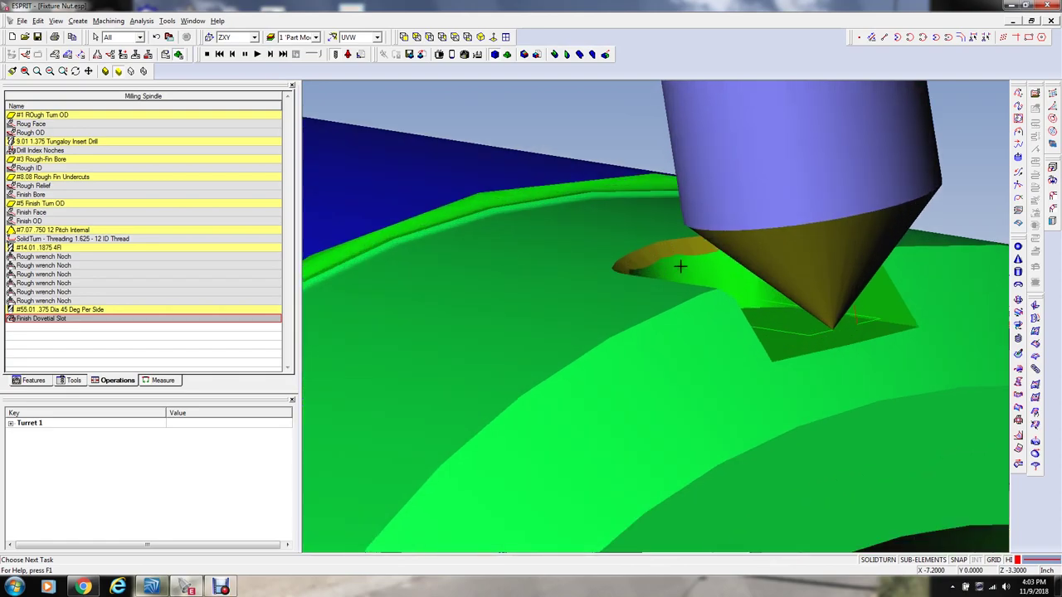
pyautogui.scroll(-4, 669, 229)
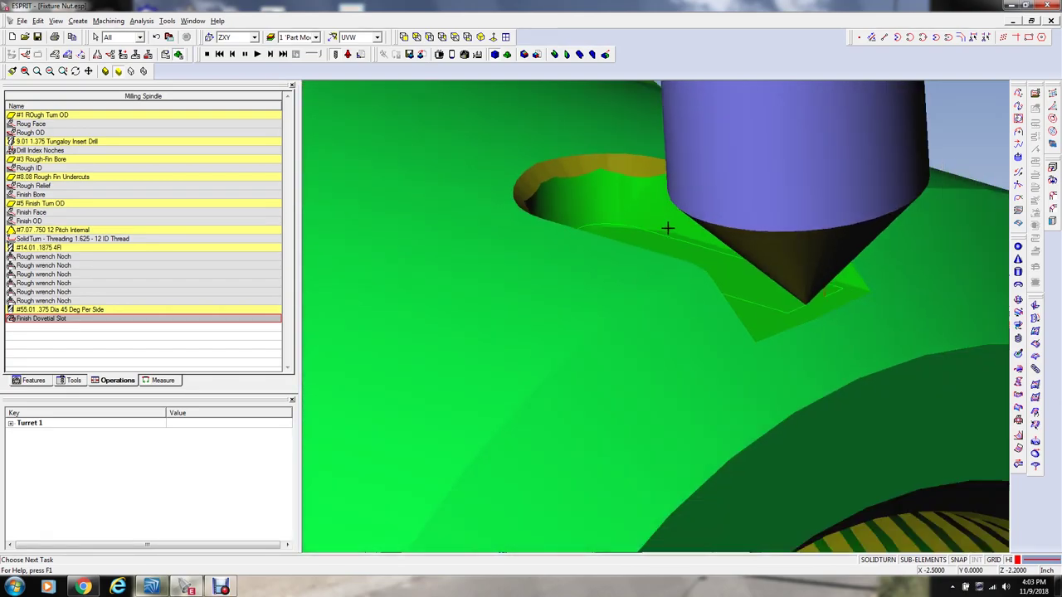
pyautogui.moveTo(580, 212); pyautogui.dragTo(574, 145, button='middle')
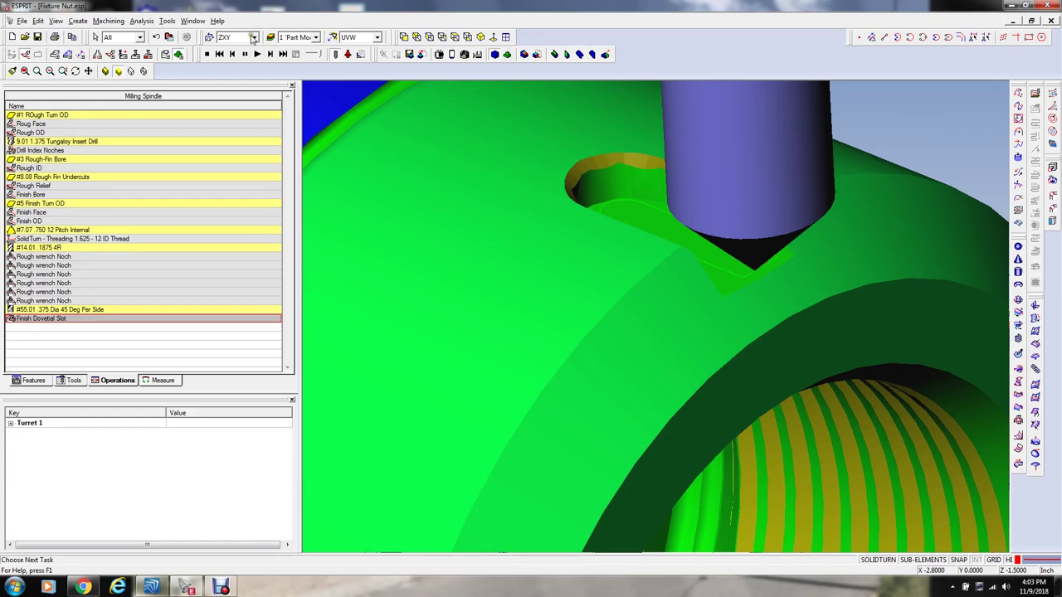
pyautogui.click(207, 54)
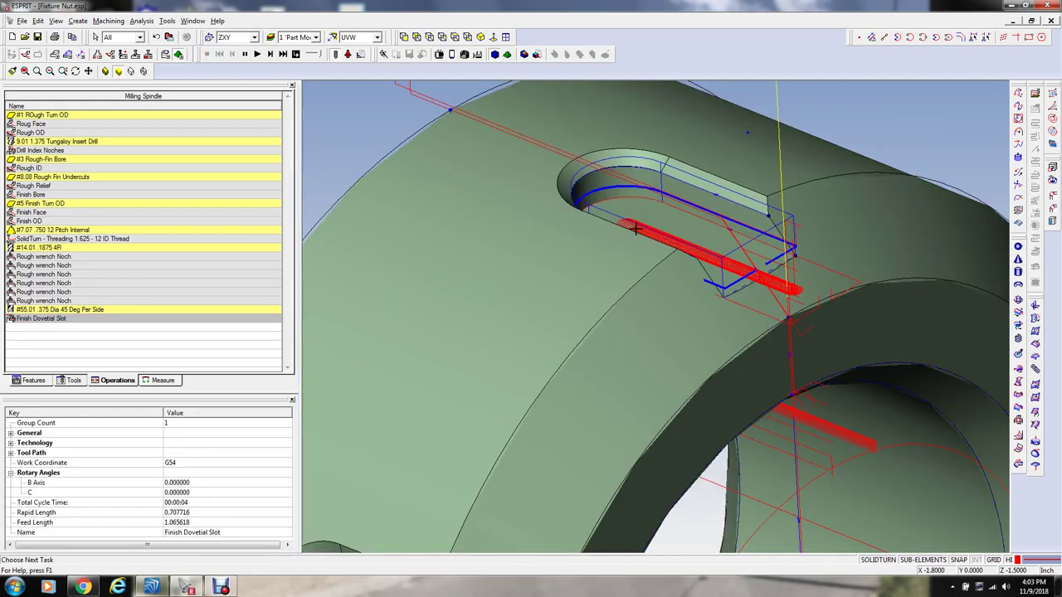
# Step: Set Finish Dovetail Slot's Start Overcut to 120% and accept the operation
pyautogui.scroll(-2, 635, 230)
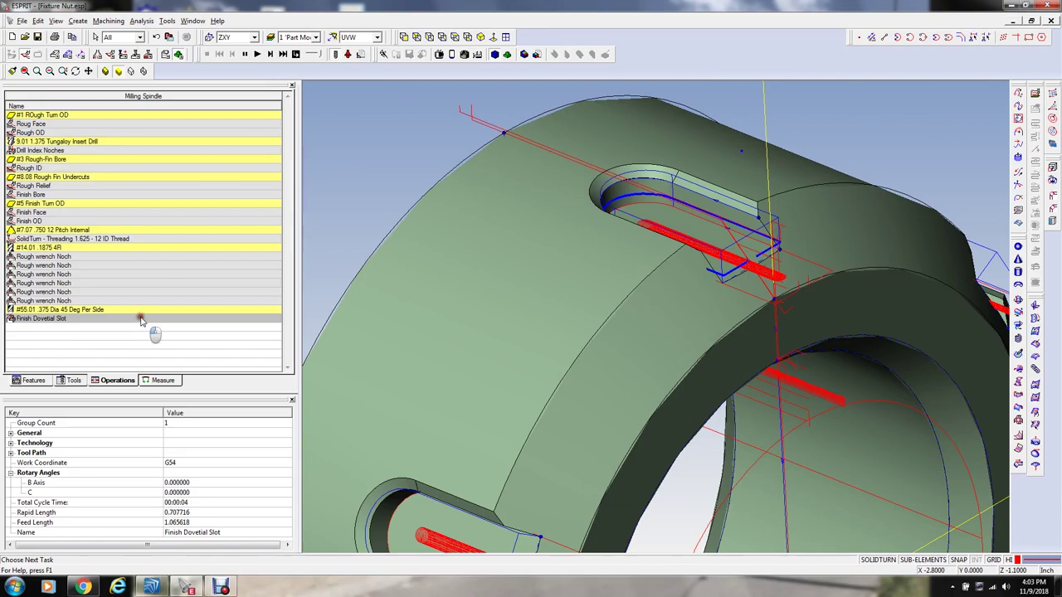
pyautogui.doubleClick(148, 319)
pyautogui.click(144, 291)
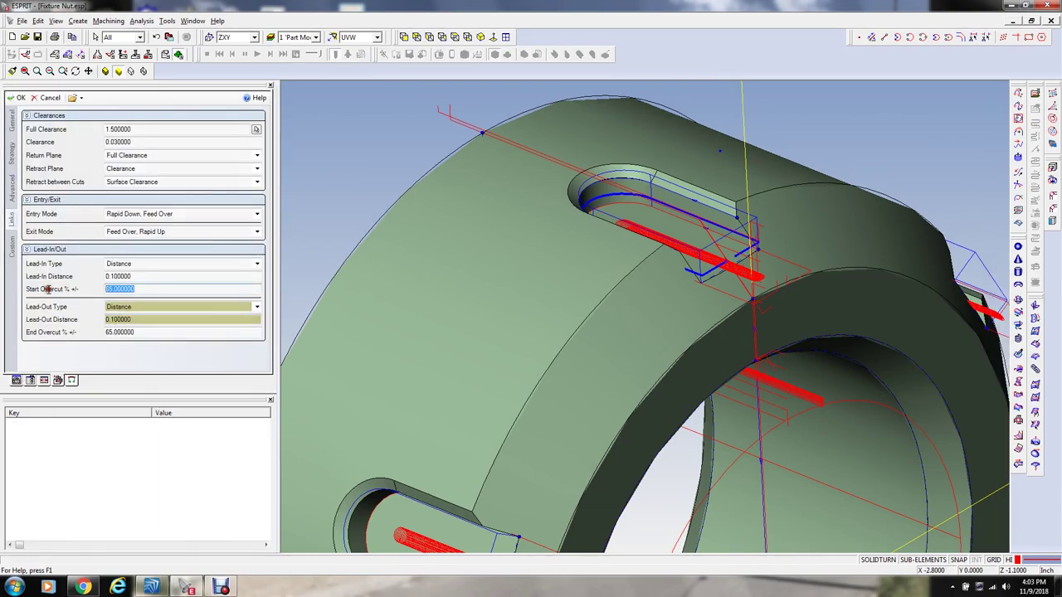
pyautogui.write('120')
pyautogui.press('Tab')
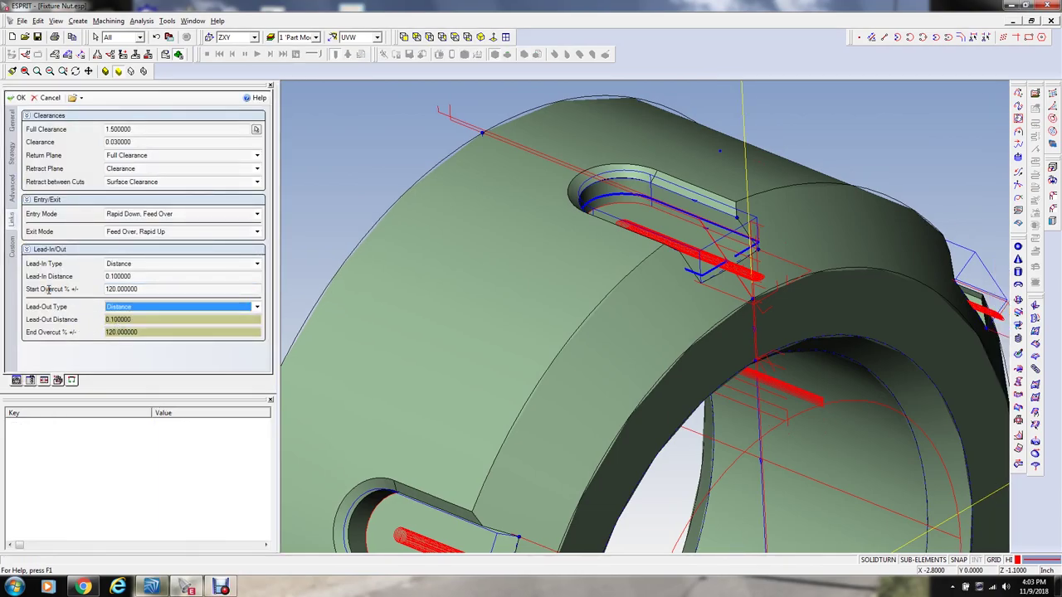
pyautogui.click(18, 98)
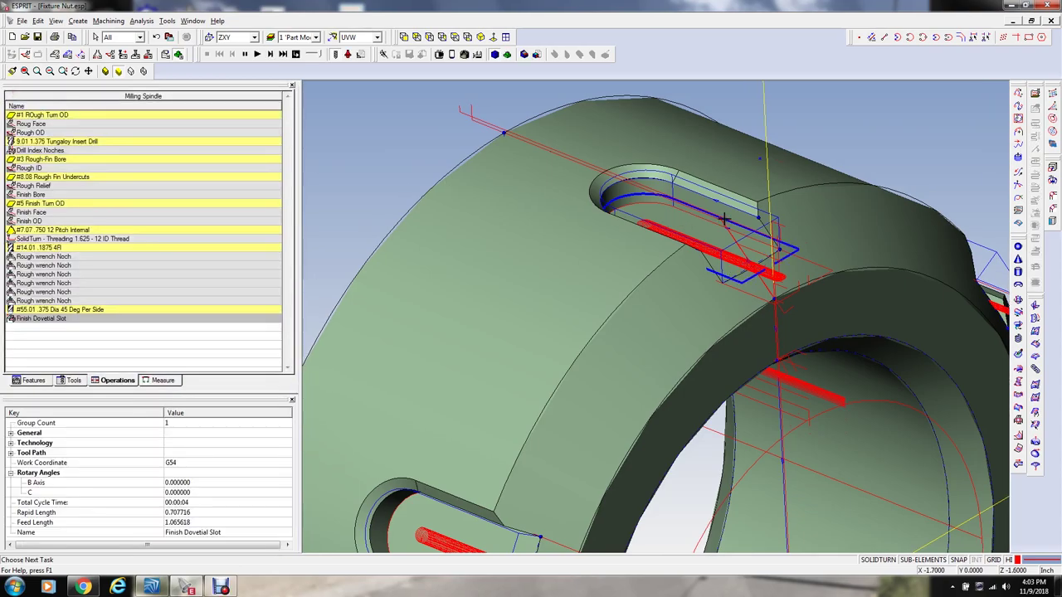
pyautogui.scroll(-3, 741, 286)
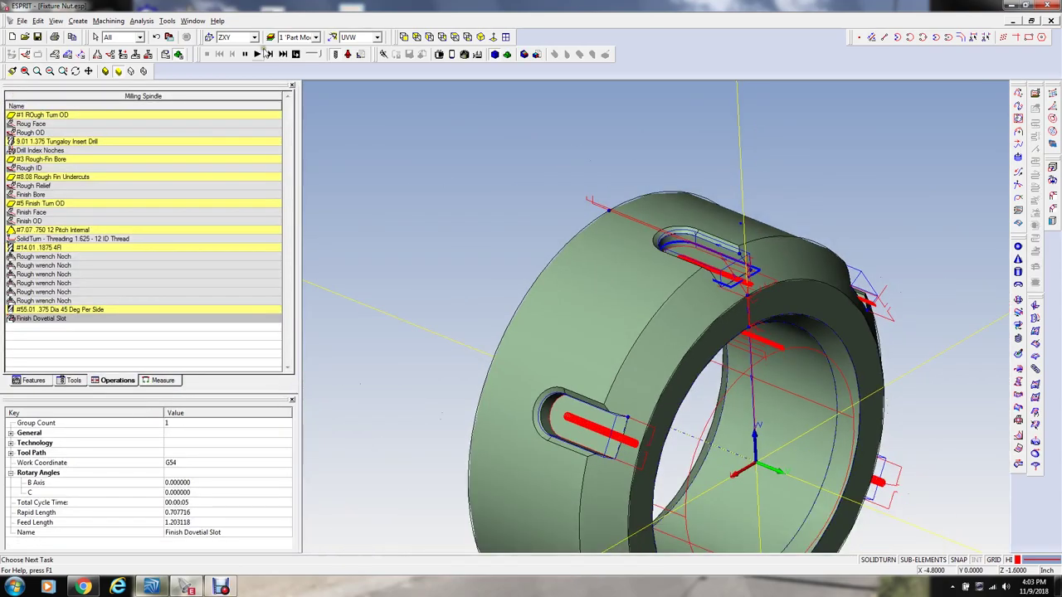
# Step: Run the machining simulation, then zoom and orbit to inspect the dovetail slots around the nut
pyautogui.click(258, 56)
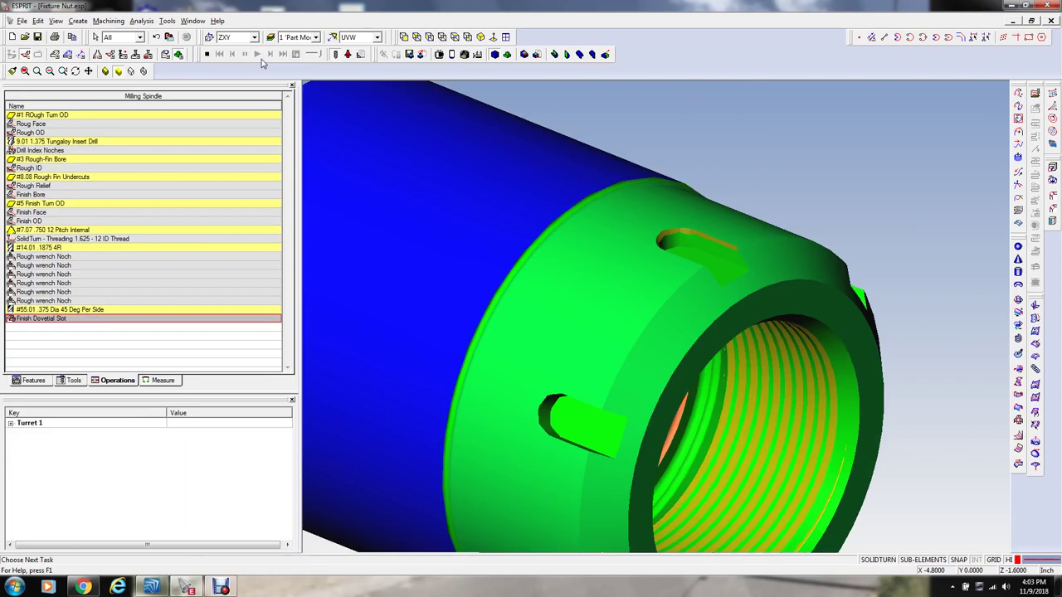
pyautogui.scroll(-2, 728, 211)
pyautogui.scroll(5, 701, 212)
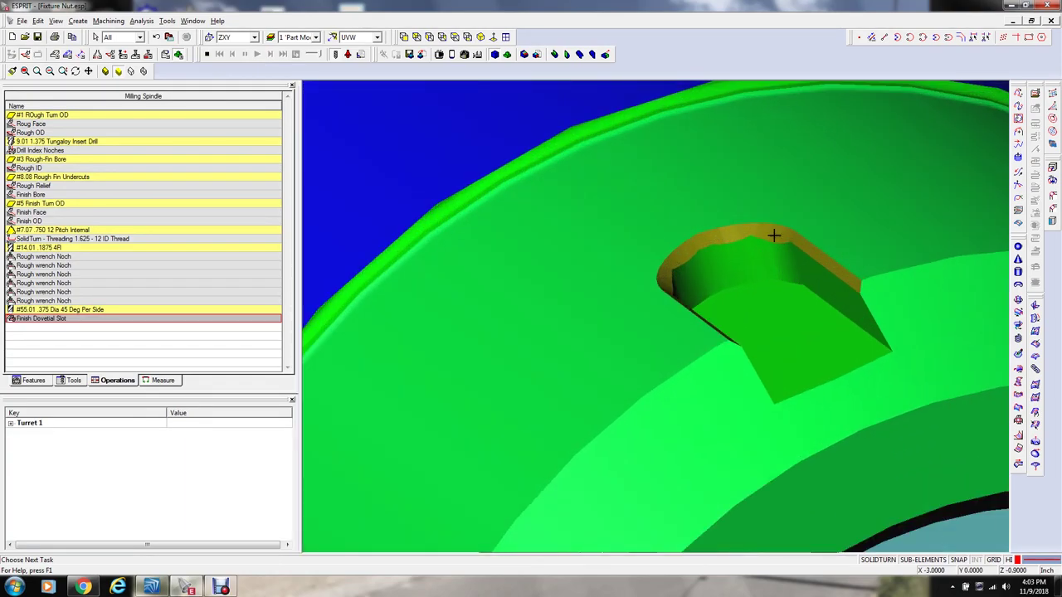
pyautogui.scroll(-3, 721, 259)
pyautogui.moveTo(645, 249); pyautogui.dragTo(666, 259, button='middle')
pyautogui.scroll(-2, 666, 259)
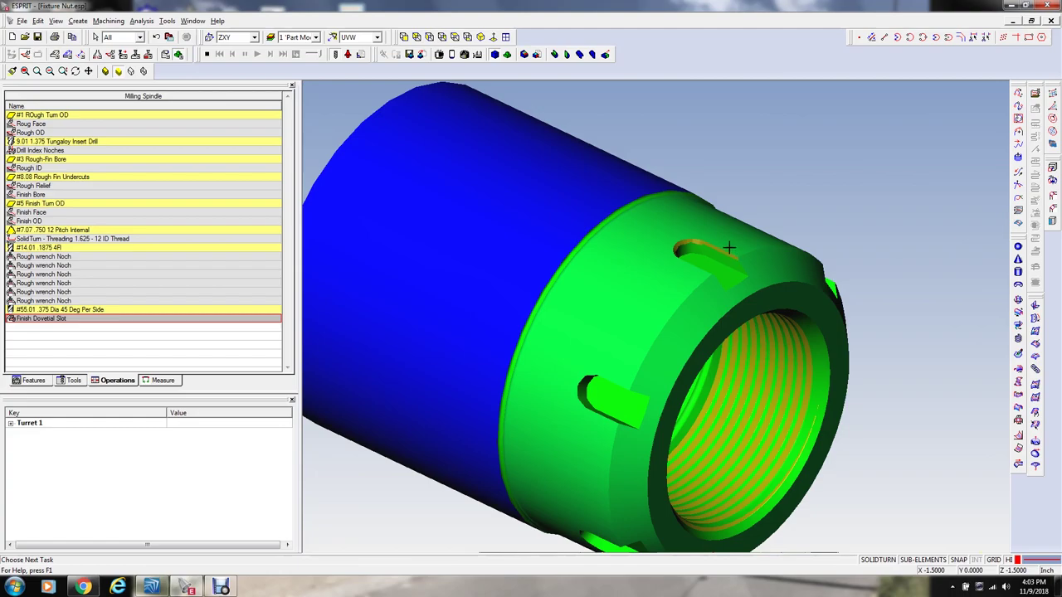
pyautogui.scroll(-2, 729, 248)
pyautogui.moveTo(725, 232); pyautogui.dragTo(726, 238, button='middle')
pyautogui.scroll(2, 704, 280)
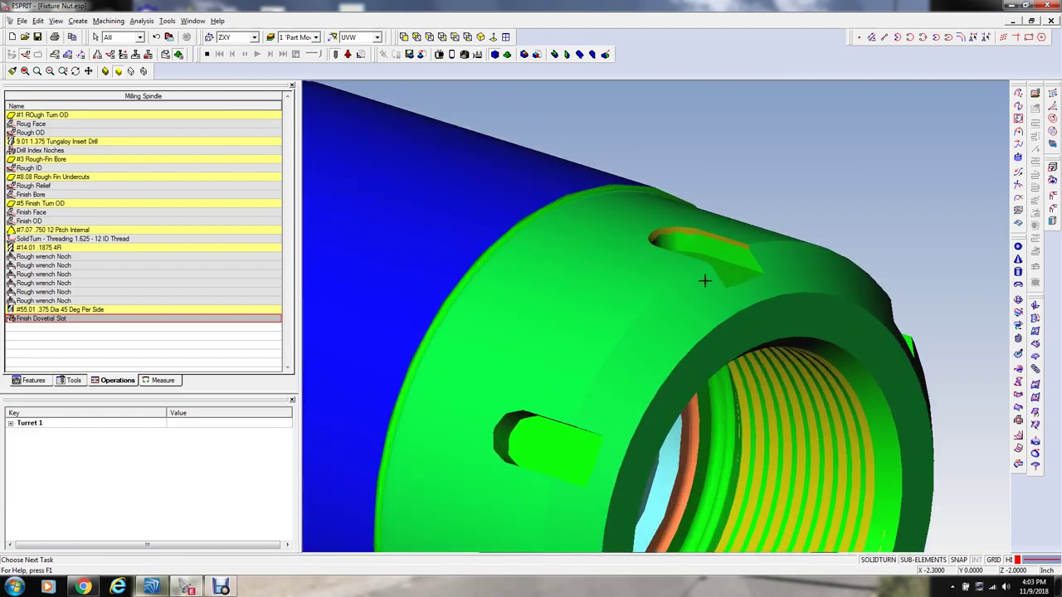
pyautogui.scroll(3, 683, 282)
pyautogui.scroll(-3, 699, 287)
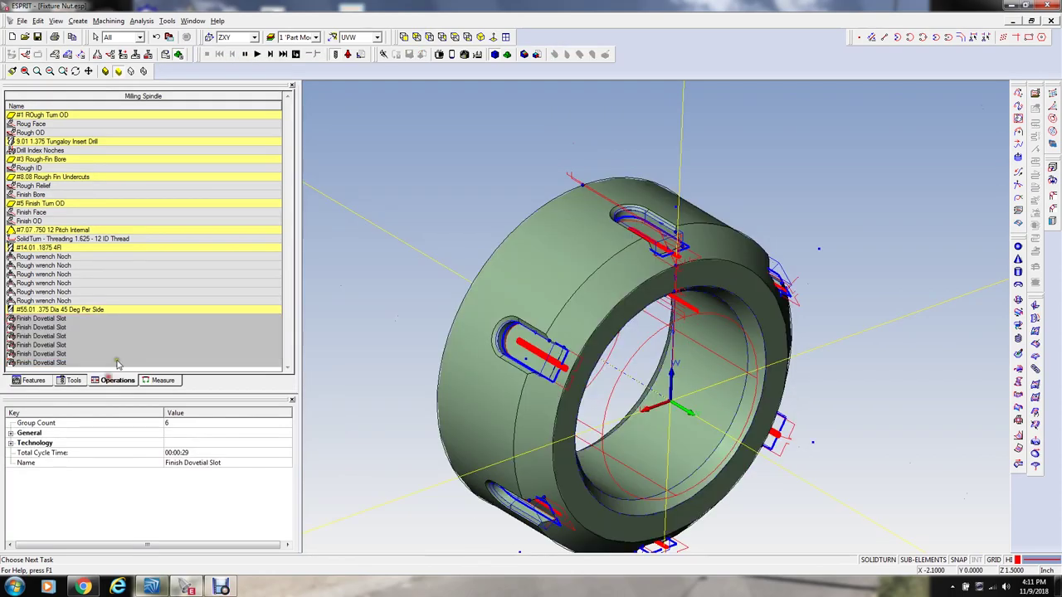
# Step: Select all six Finish Dovetail Slot operations and simulate them
pyautogui.click(147, 322)
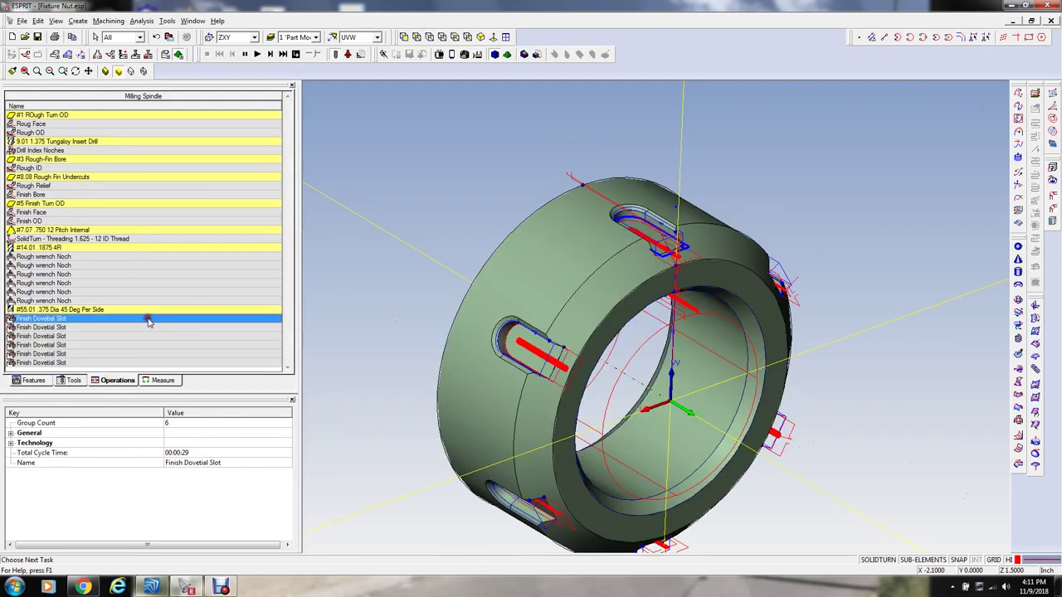
pyautogui.keyDown('shift'); pyautogui.click(249, 365); pyautogui.keyUp('shift')
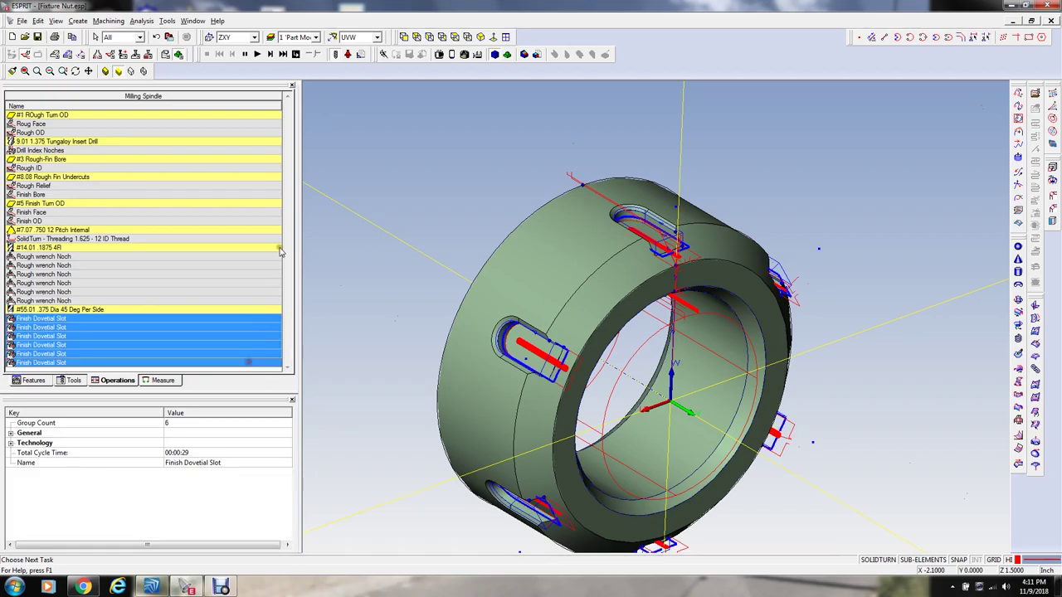
pyautogui.click(257, 55)
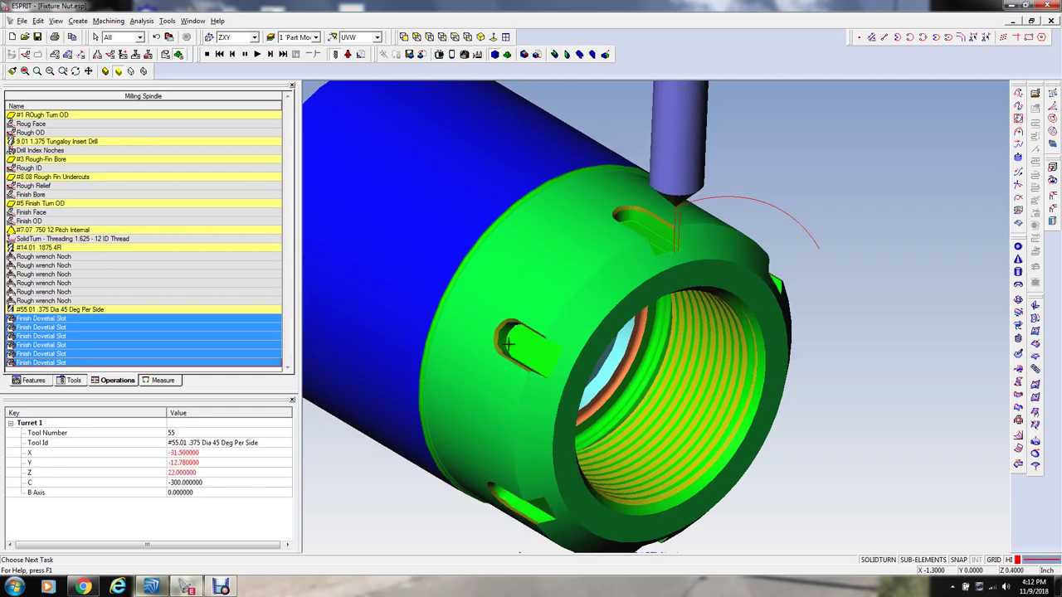
# Step: Close the simulation, show the machining feature tree and rotate the part to a side view
pyautogui.click(213, 54)
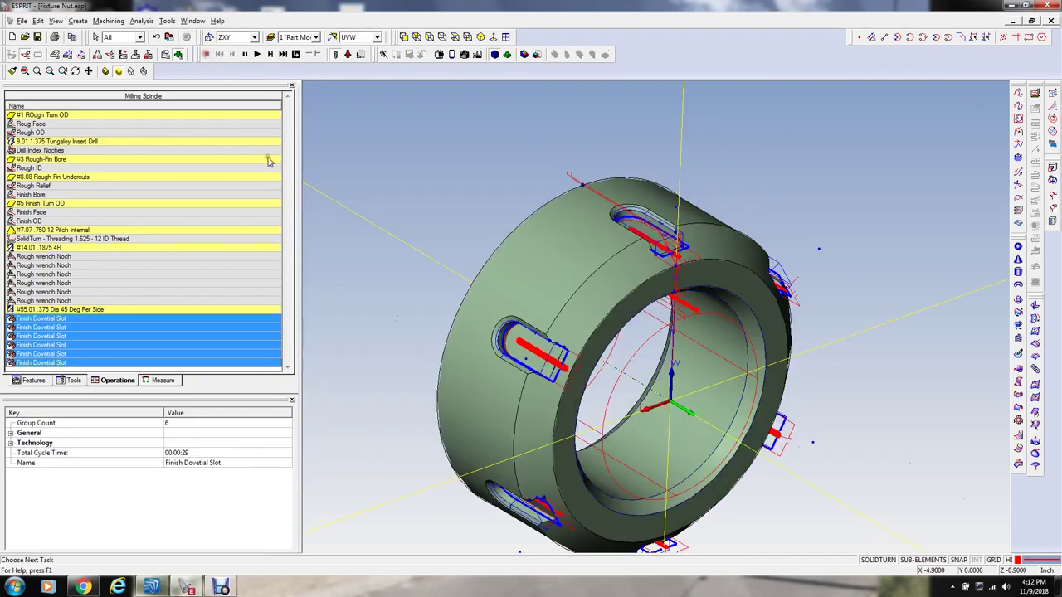
pyautogui.click(34, 380)
pyautogui.moveTo(478, 256); pyautogui.dragTo(524, 250, button='middle')
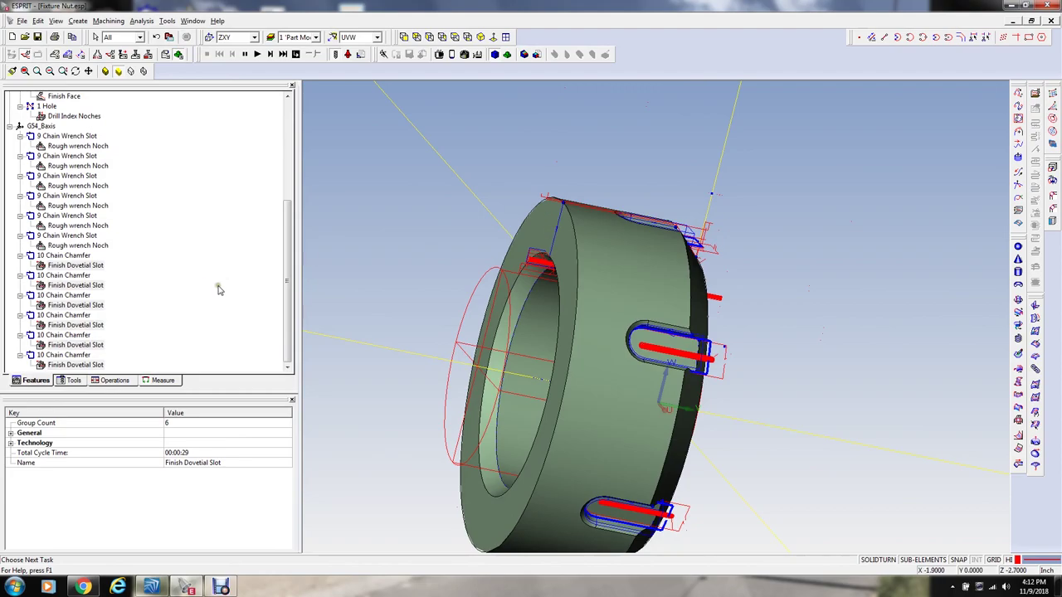
pyautogui.click(221, 323)
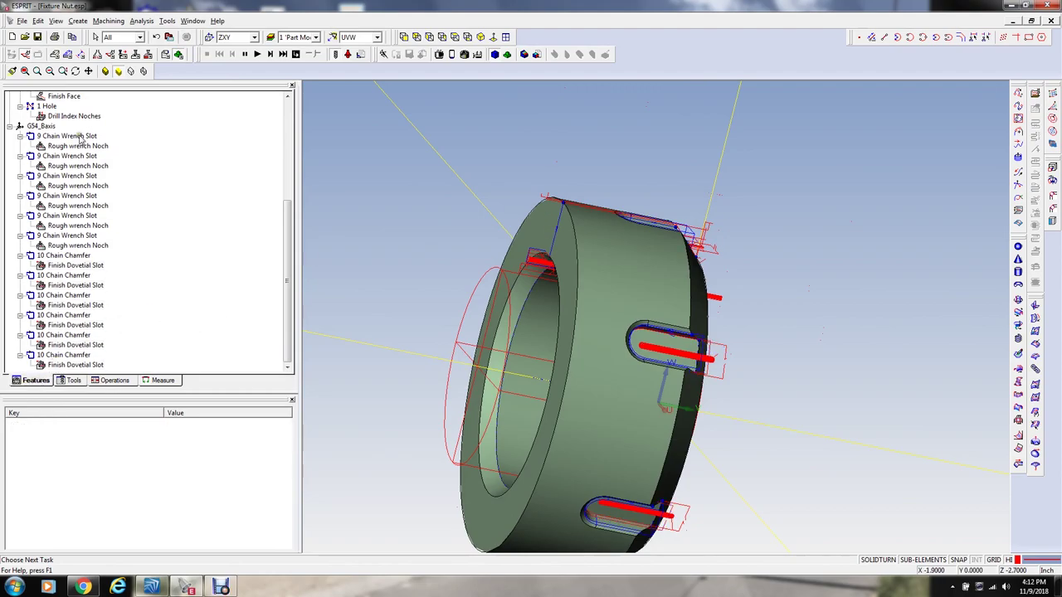
pyautogui.click(42, 126)
pyautogui.moveTo(476, 240); pyautogui.dragTo(458, 209, button='middle')
pyautogui.moveTo(518, 258); pyautogui.dragTo(539, 297, button='middle')
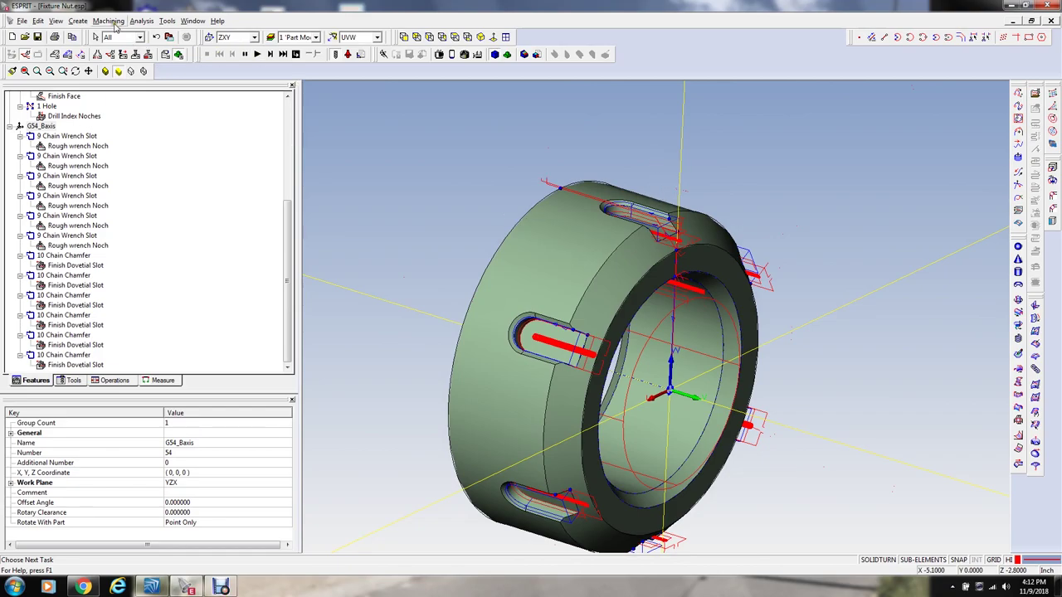
pyautogui.click(78, 21)
pyautogui.click(119, 186)
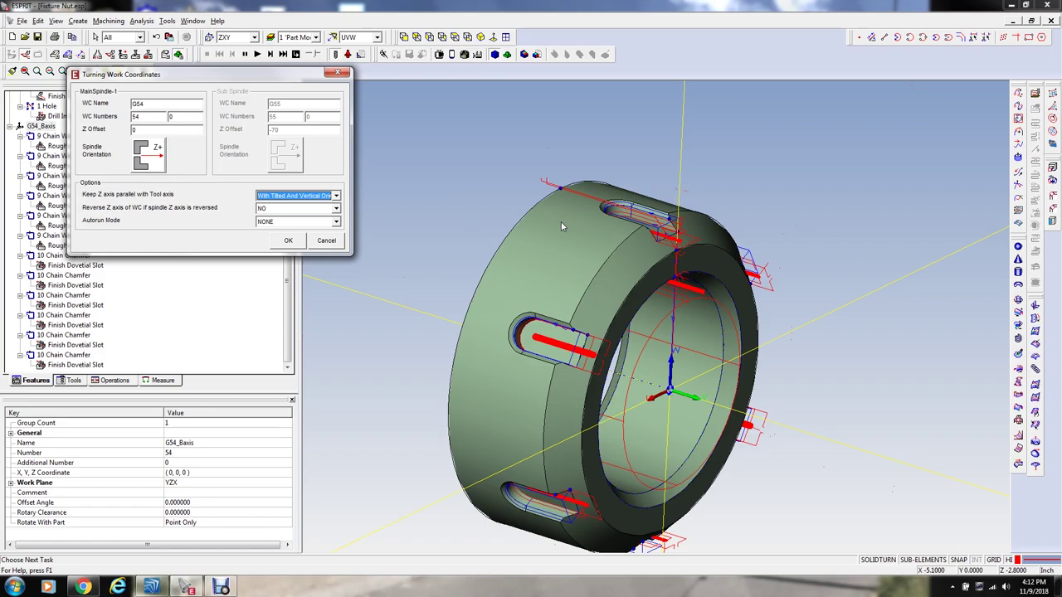
pyautogui.click(330, 241)
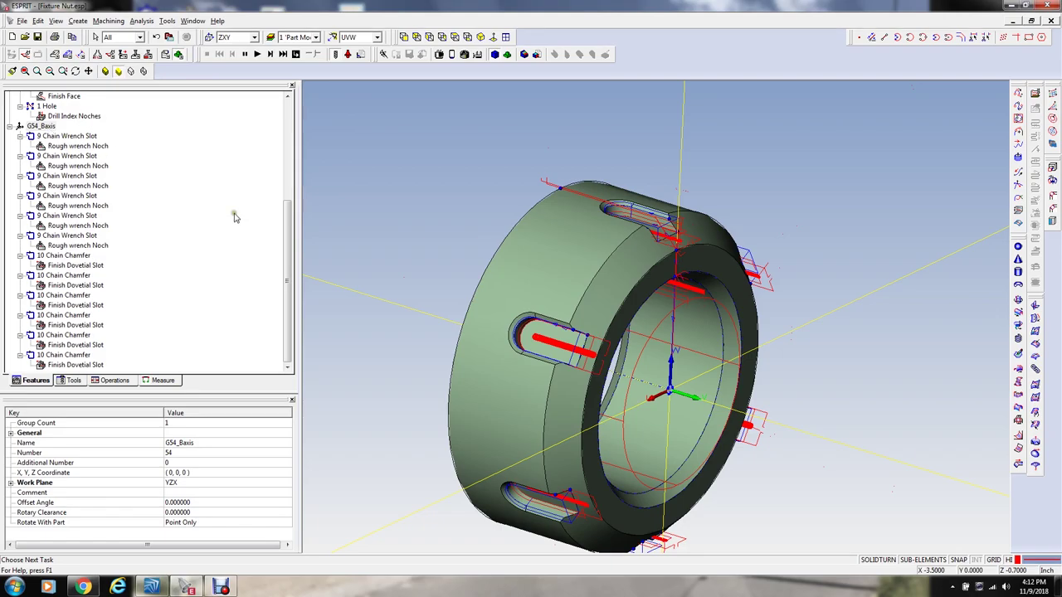
pyautogui.moveTo(286, 233); pyautogui.dragTo(262, 191)
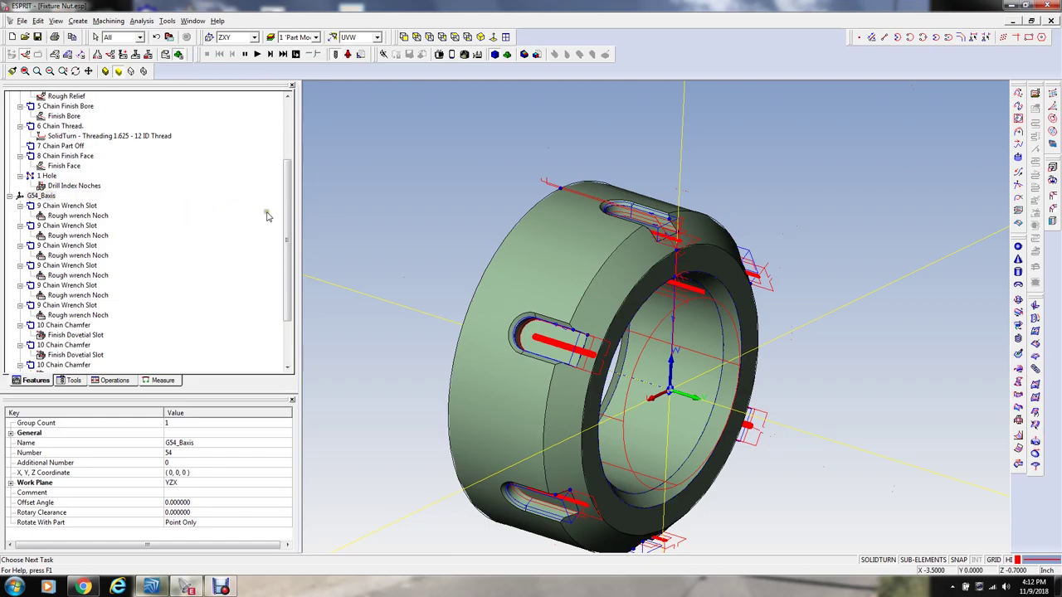
pyautogui.click(47, 196)
pyautogui.click(29, 199)
pyautogui.click(69, 206)
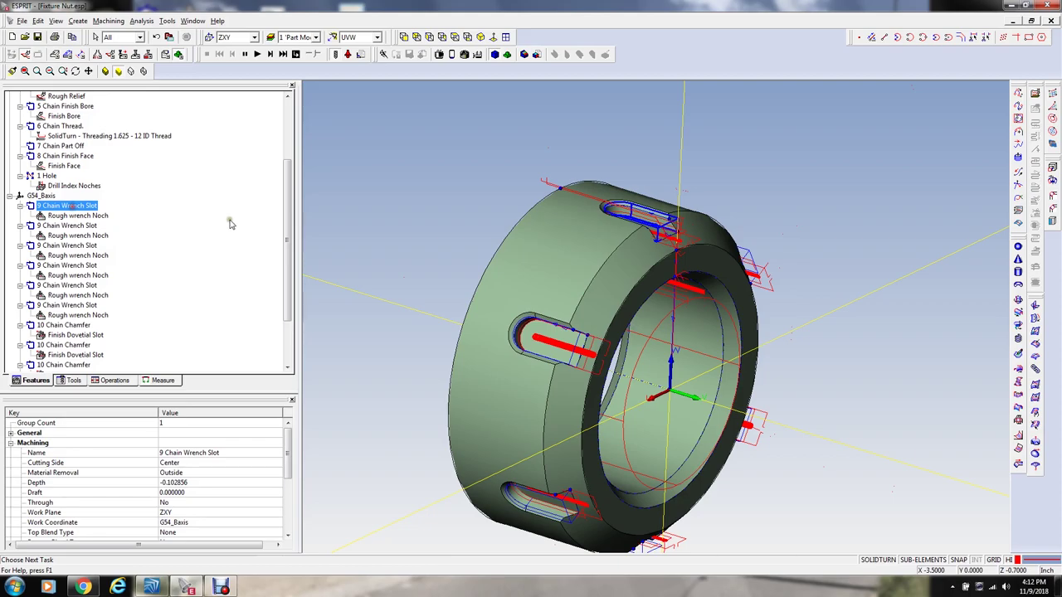
pyautogui.scroll(-3, 249, 274)
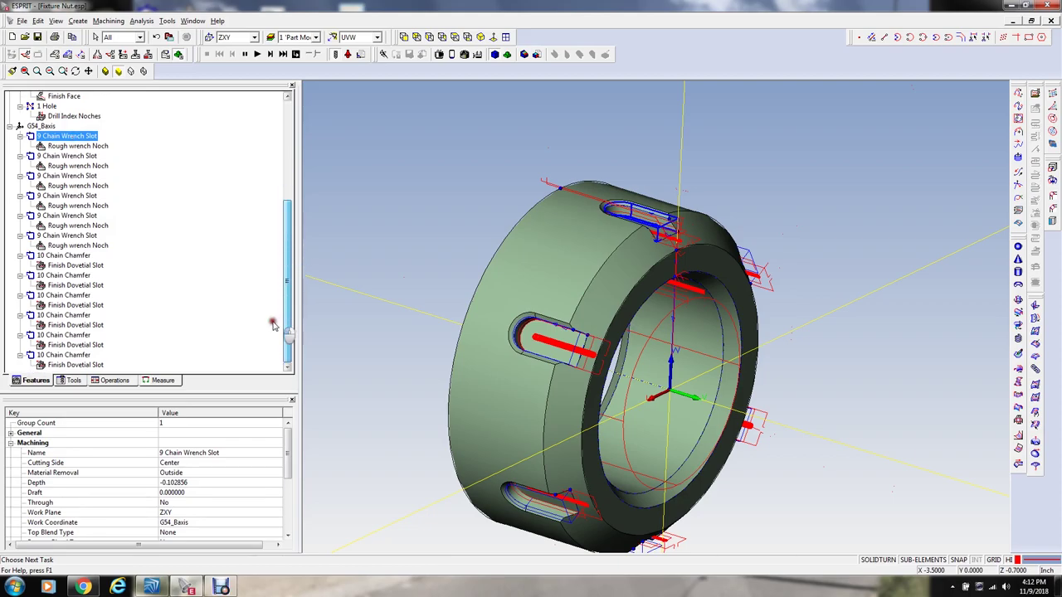
pyautogui.keyDown('shift'); pyautogui.click(96, 367); pyautogui.keyUp('shift')
pyautogui.moveTo(463, 249)
pyautogui.mouseDown(button='middle')
pyautogui.moveTo(461, 238)
pyautogui.moveTo(449, 252)
pyautogui.mouseUp(button='middle')
pyautogui.scroll(5, 685, 390)
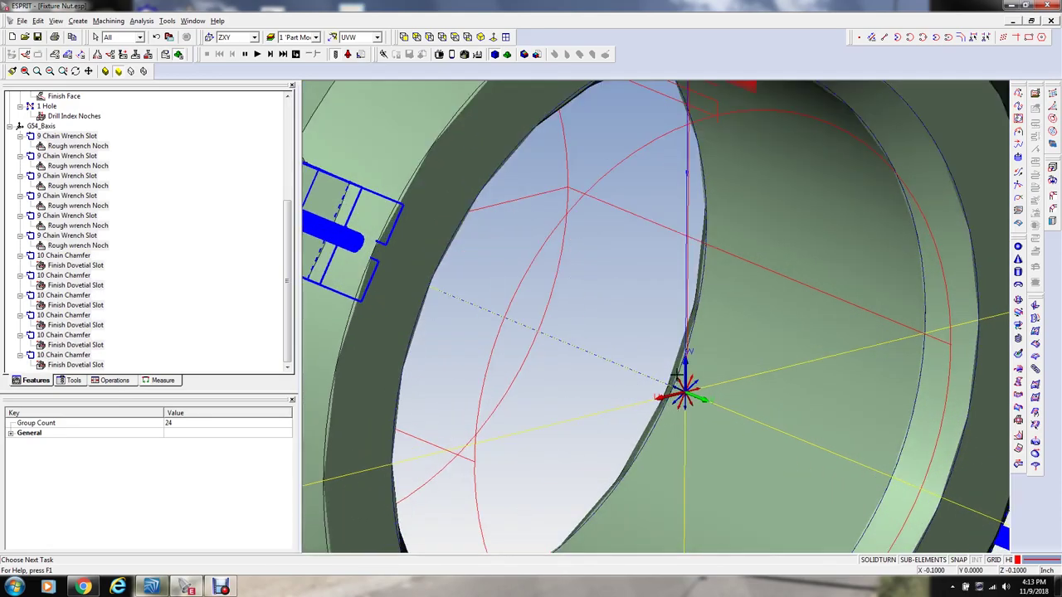
pyautogui.scroll(2, 684, 390)
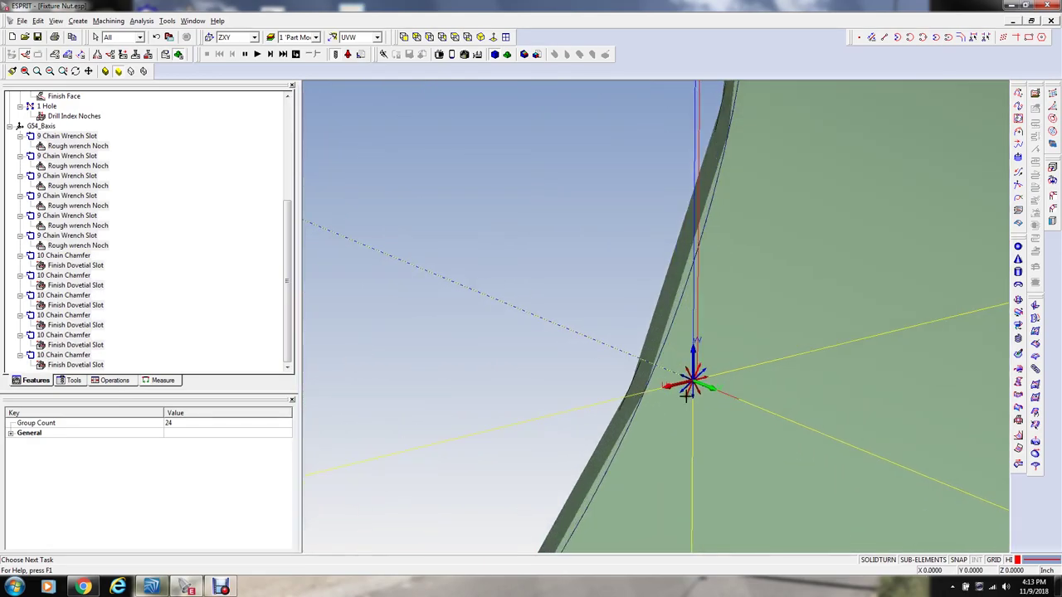
pyautogui.scroll(-8, 664, 382)
pyautogui.scroll(-2, 639, 377)
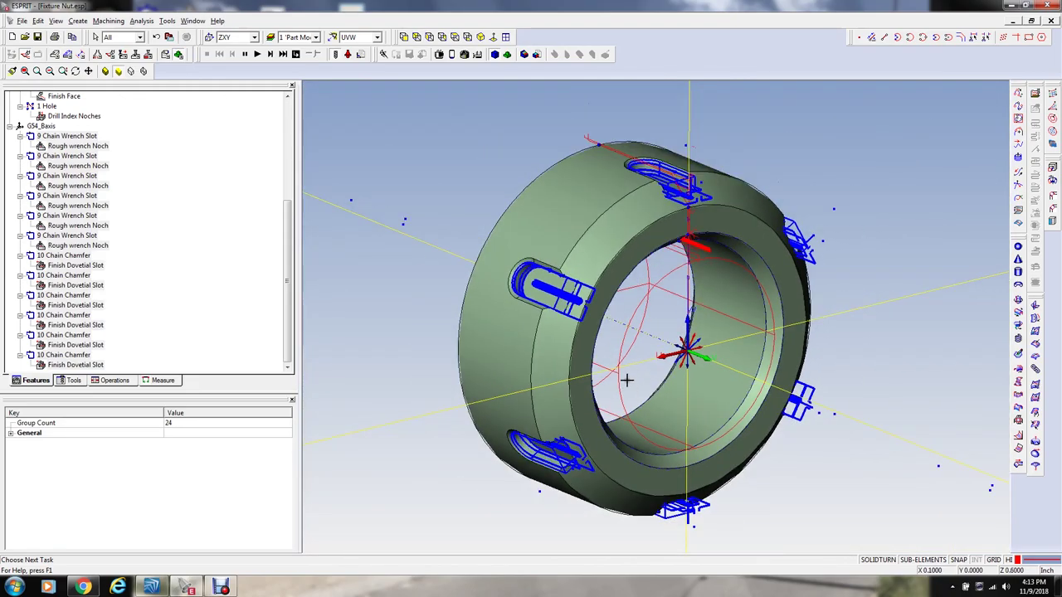
pyautogui.moveTo(415, 190); pyautogui.dragTo(419, 186, button='middle')
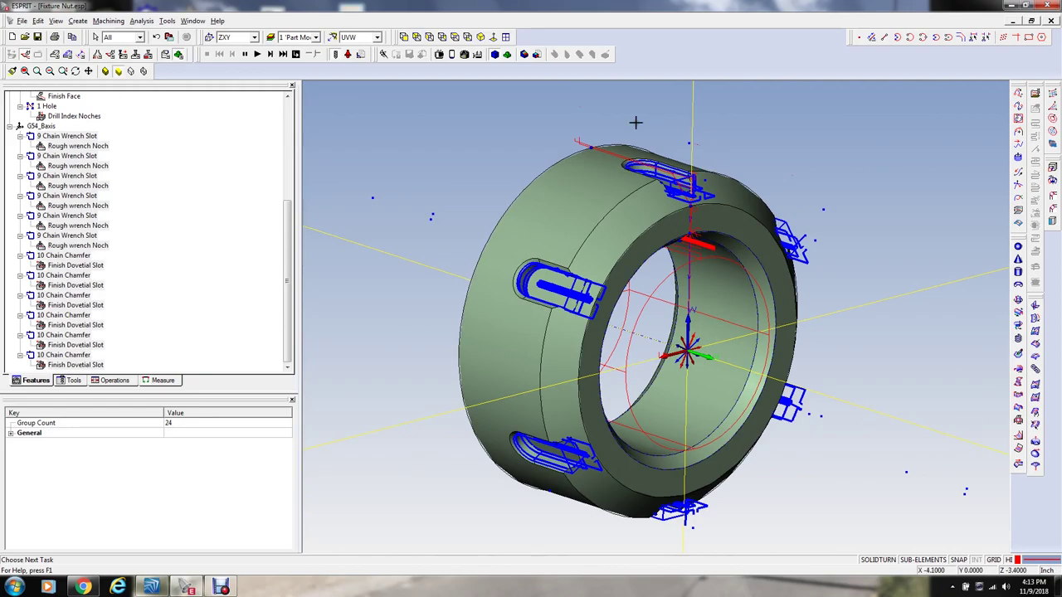
pyautogui.moveTo(462, 205); pyautogui.dragTo(461, 230, button='middle')
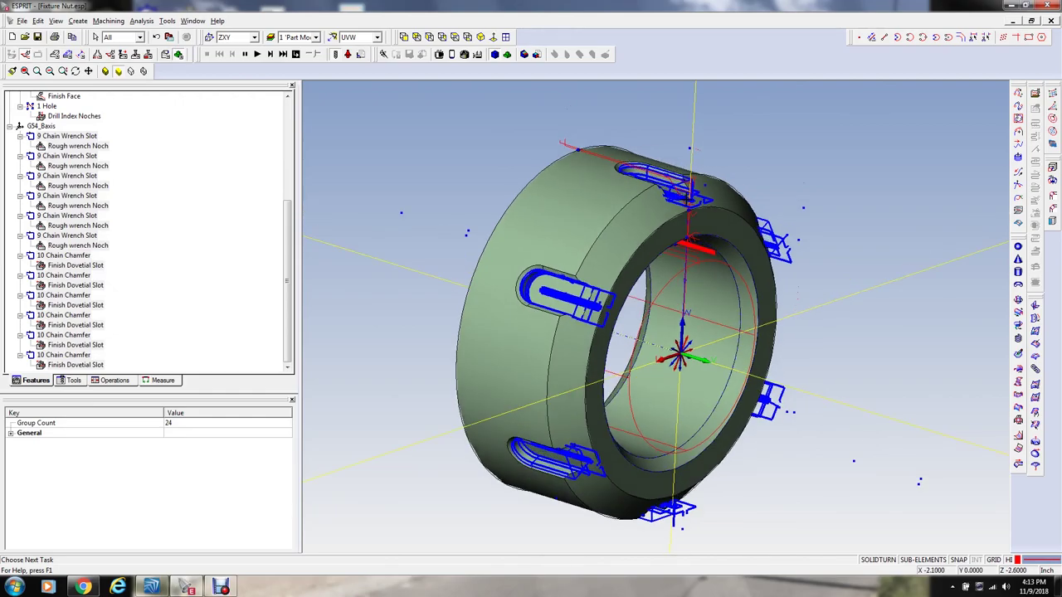
pyautogui.click(505, 133)
pyautogui.click(522, 140)
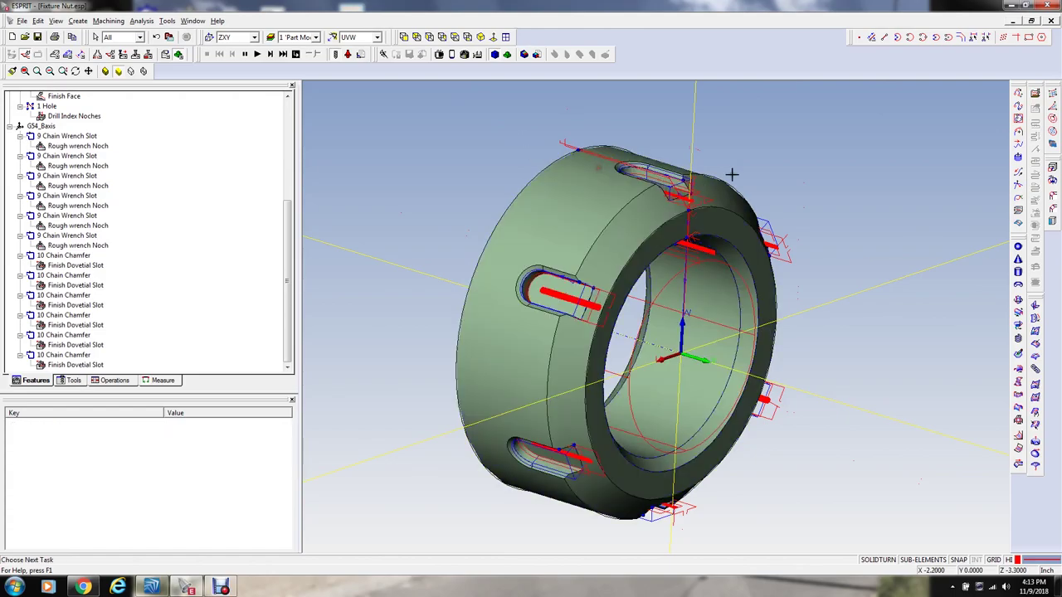
pyautogui.moveTo(646, 151); pyautogui.dragTo(562, 168, button='middle')
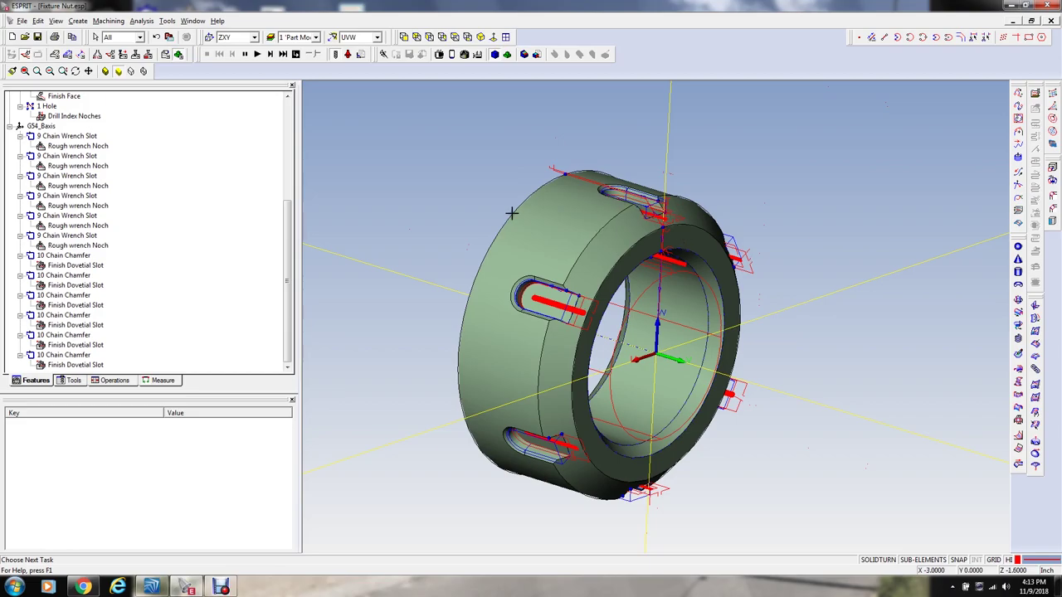
pyautogui.moveTo(278, 283); pyautogui.dragTo(290, 231)
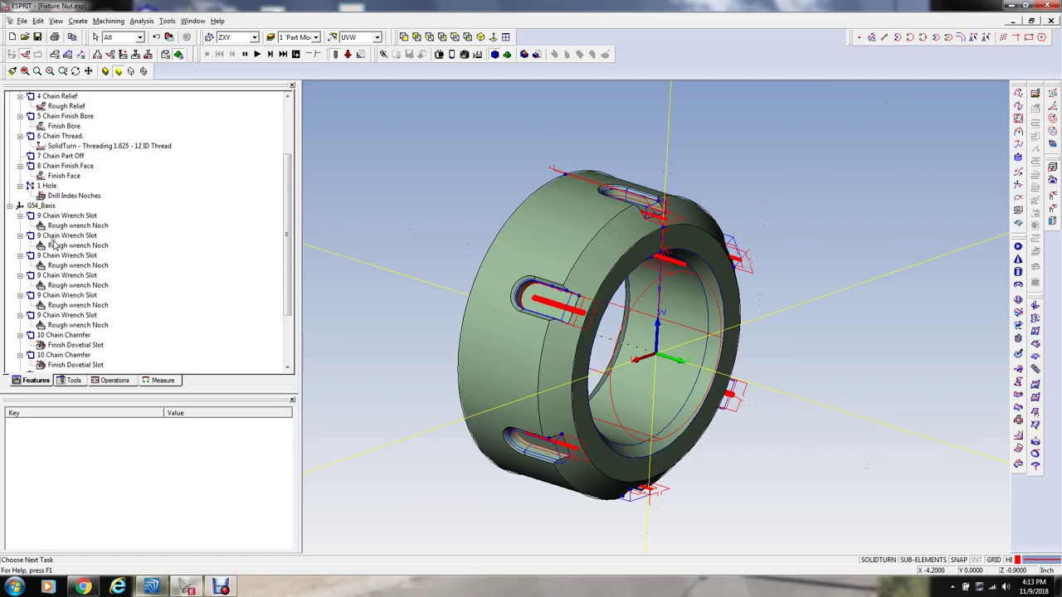
pyautogui.moveTo(291, 260)
pyautogui.mouseDown()
pyautogui.moveTo(285, 285)
pyautogui.moveTo(283, 275)
pyautogui.mouseUp()
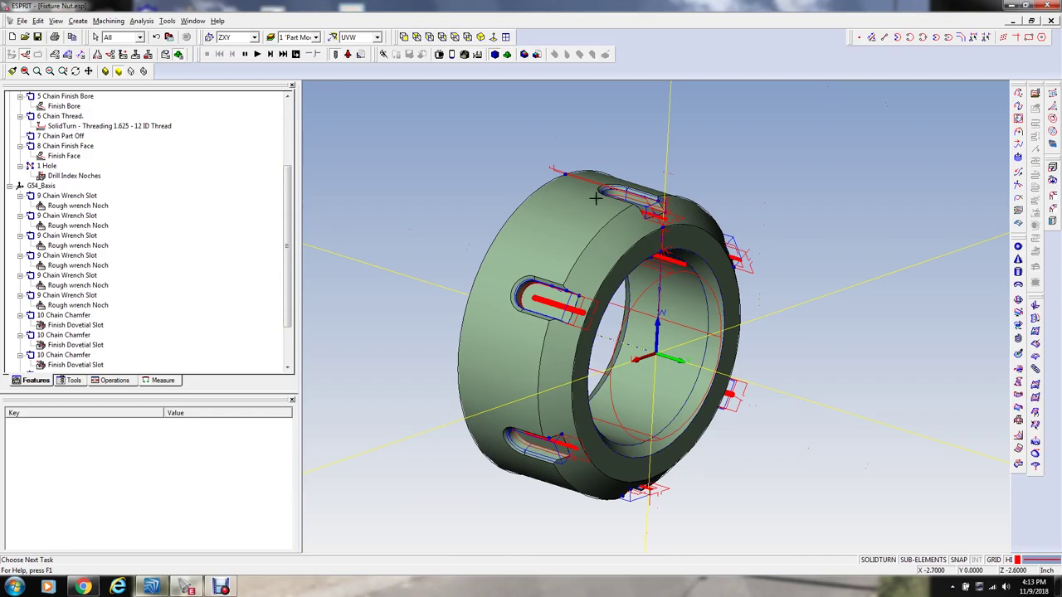
pyautogui.moveTo(286, 255)
pyautogui.mouseDown()
pyautogui.moveTo(286, 276)
pyautogui.moveTo(287, 259)
pyautogui.mouseUp()
pyautogui.moveTo(286, 207); pyautogui.dragTo(91, 118)
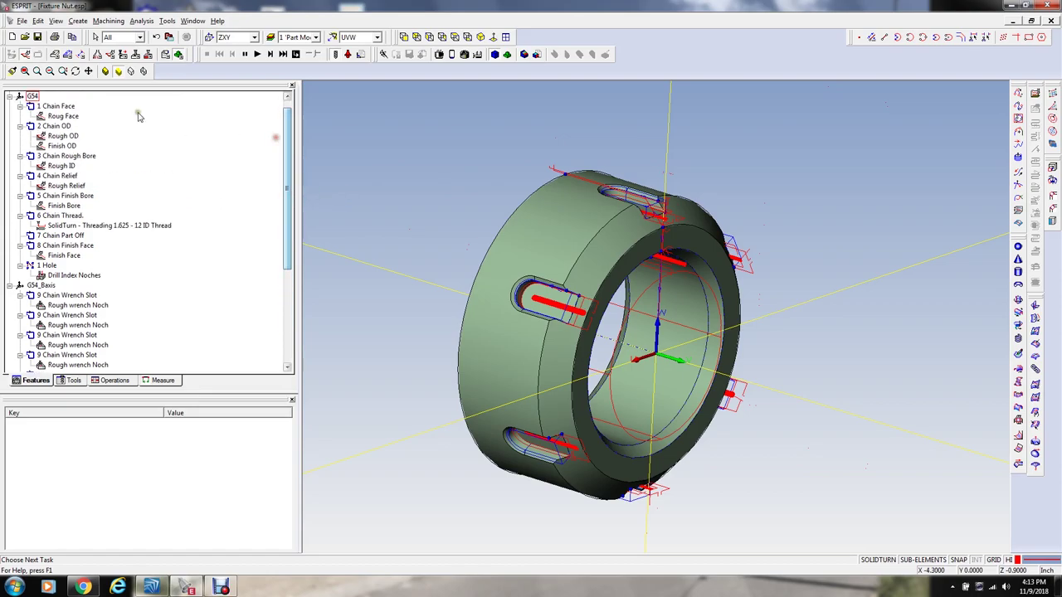
# Step: Confirm the G54 work coordinate definition and select the 7 Chain Part Off feature
pyautogui.doubleClick(32, 96)
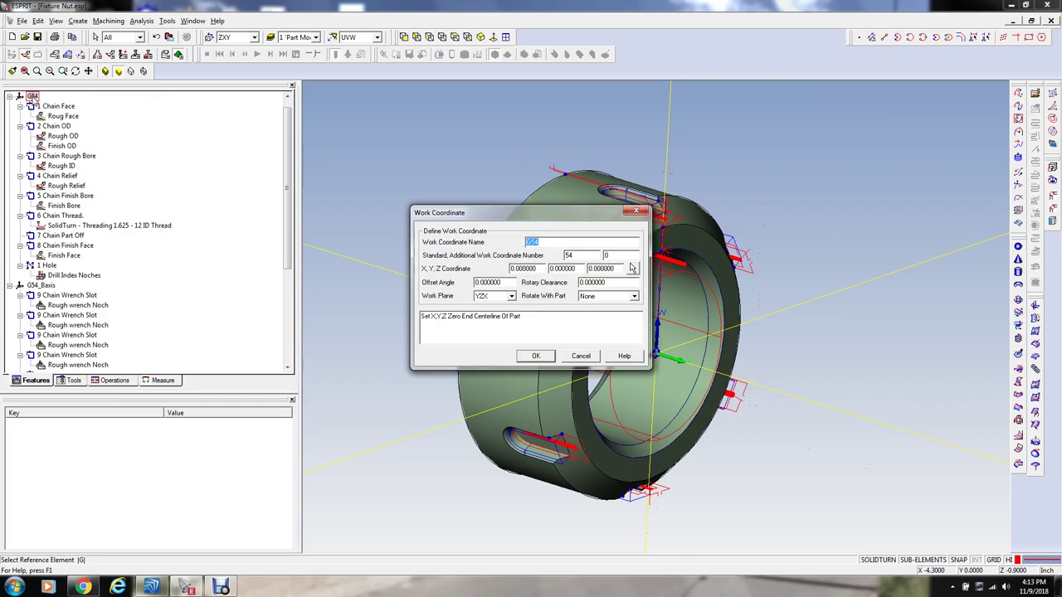
pyautogui.click(536, 356)
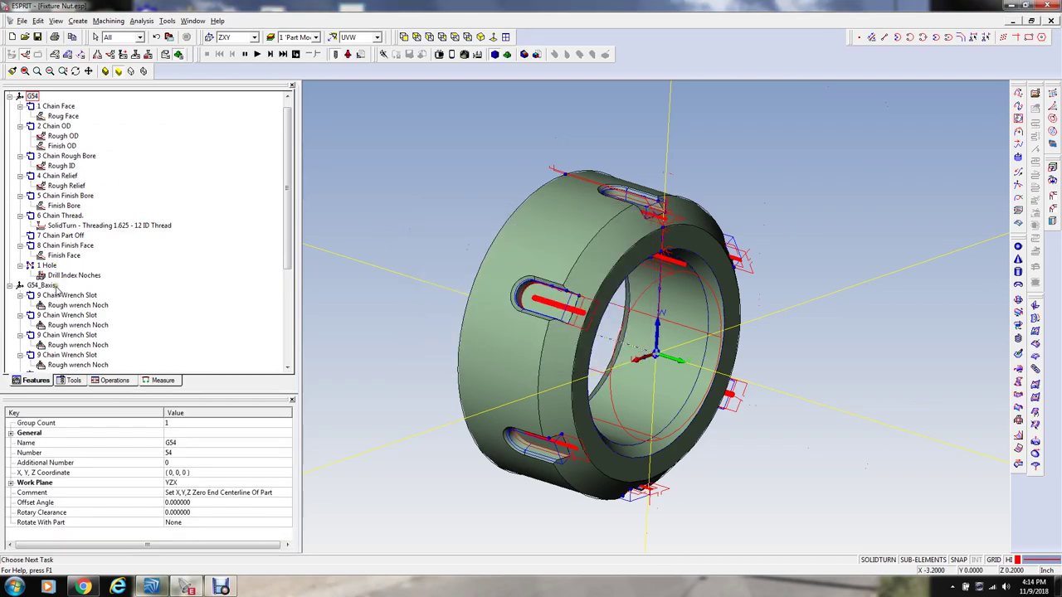
pyautogui.click(60, 235)
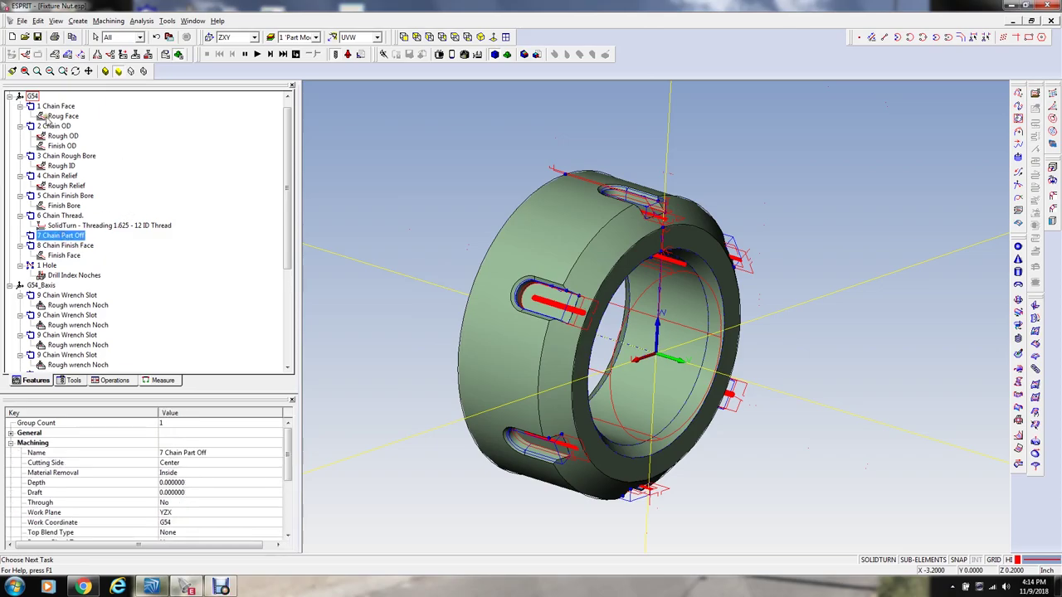
# Step: Show the machining operations toolbar and switch the nut from wireframe back to shaded
pyautogui.click(109, 55)
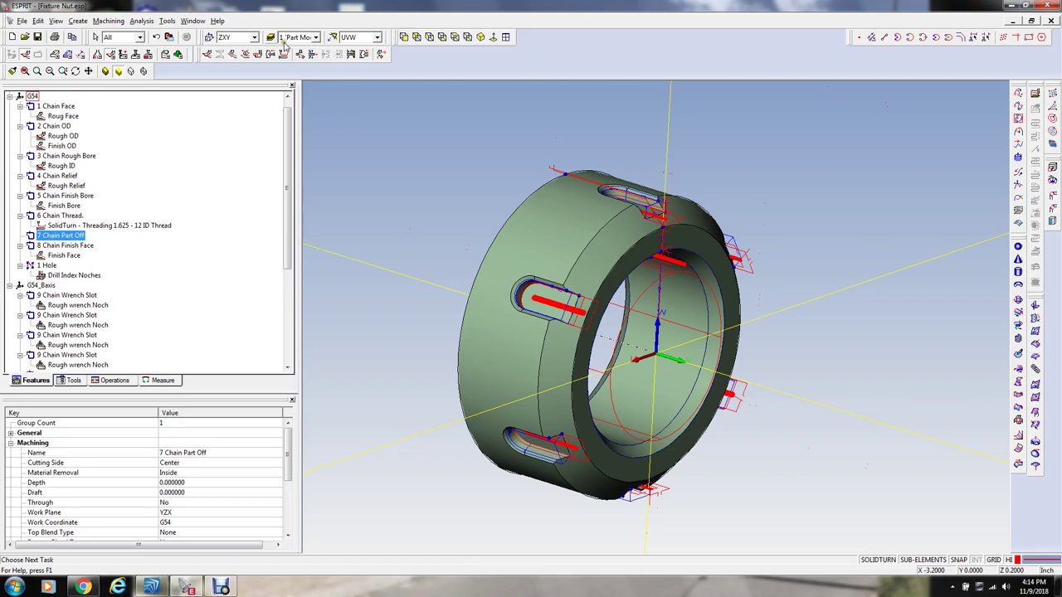
pyautogui.click(143, 70)
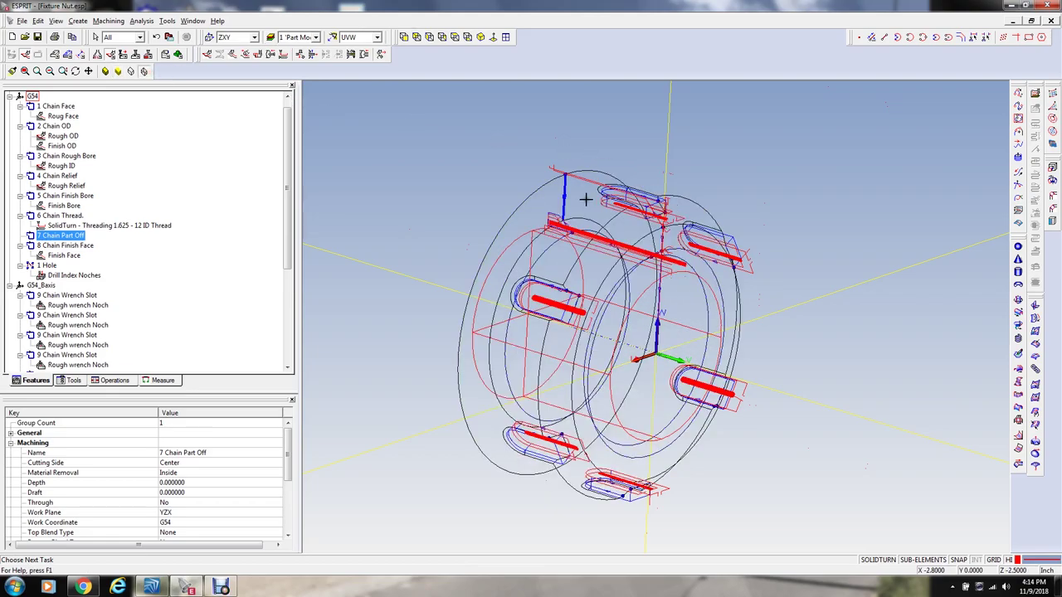
pyautogui.click(118, 71)
pyautogui.moveTo(406, 185); pyautogui.dragTo(451, 174, button='middle')
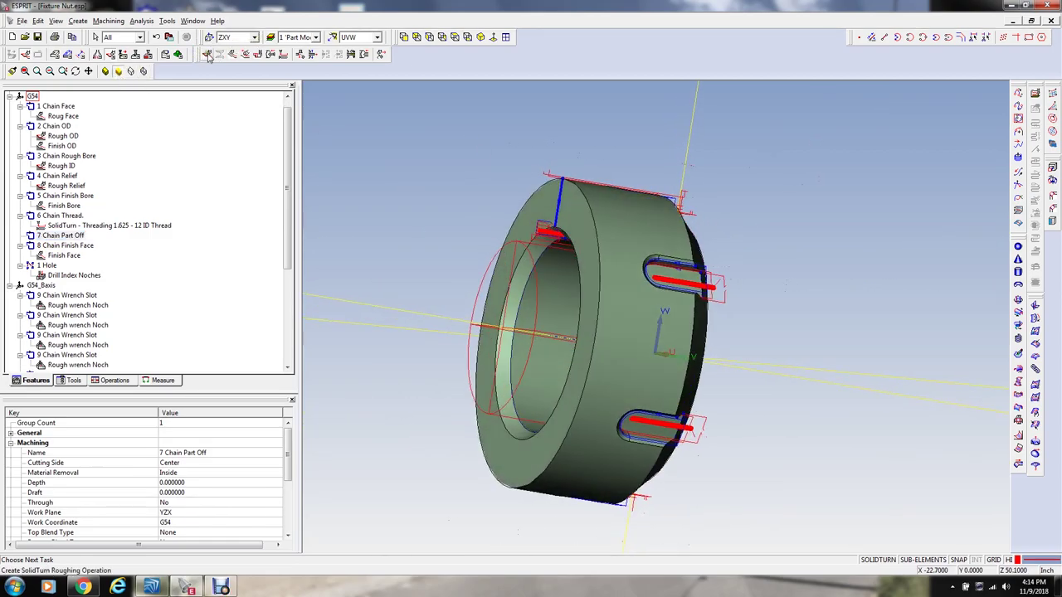
# Step: Create a SolidTurn Cutoff operation with 0 finish stock allowance and Rough Pass left at No
pyautogui.click(303, 55)
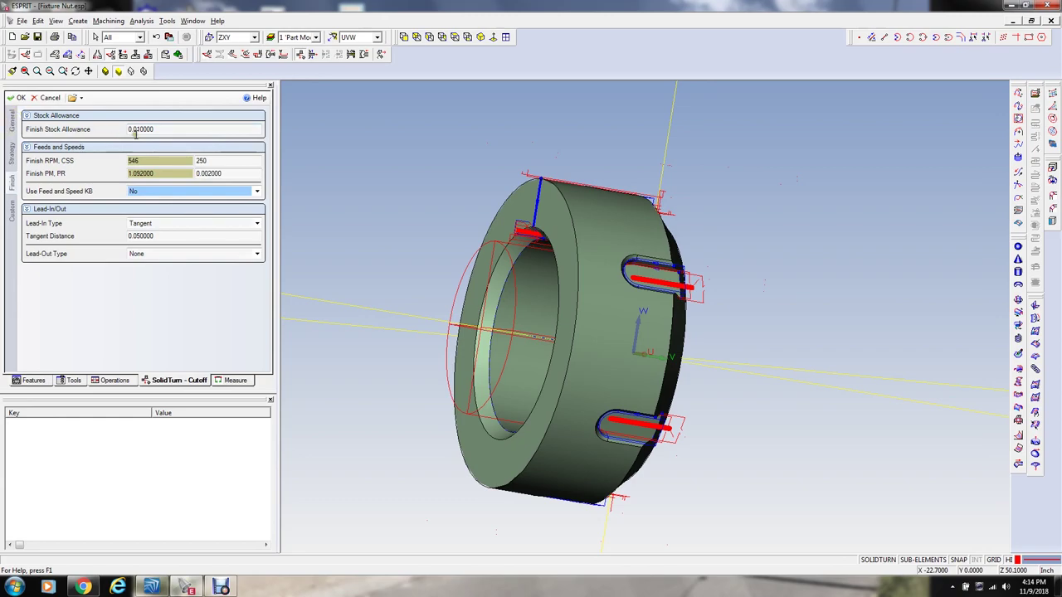
pyautogui.doubleClick(135, 130)
pyautogui.write('0')
pyautogui.press('Tab')
pyautogui.click(11, 120)
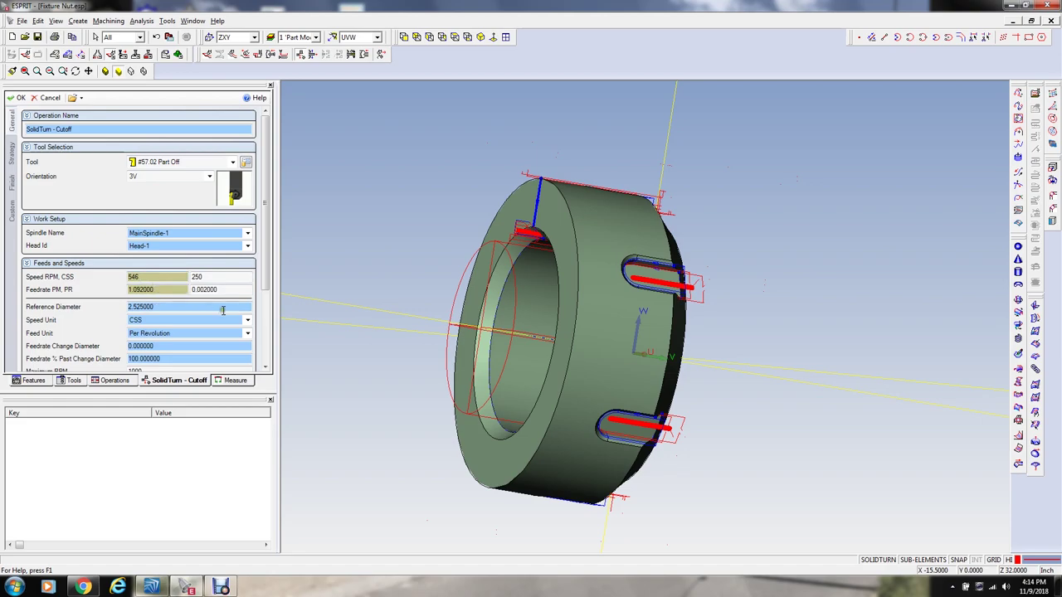
pyautogui.scroll(-5, 266, 315)
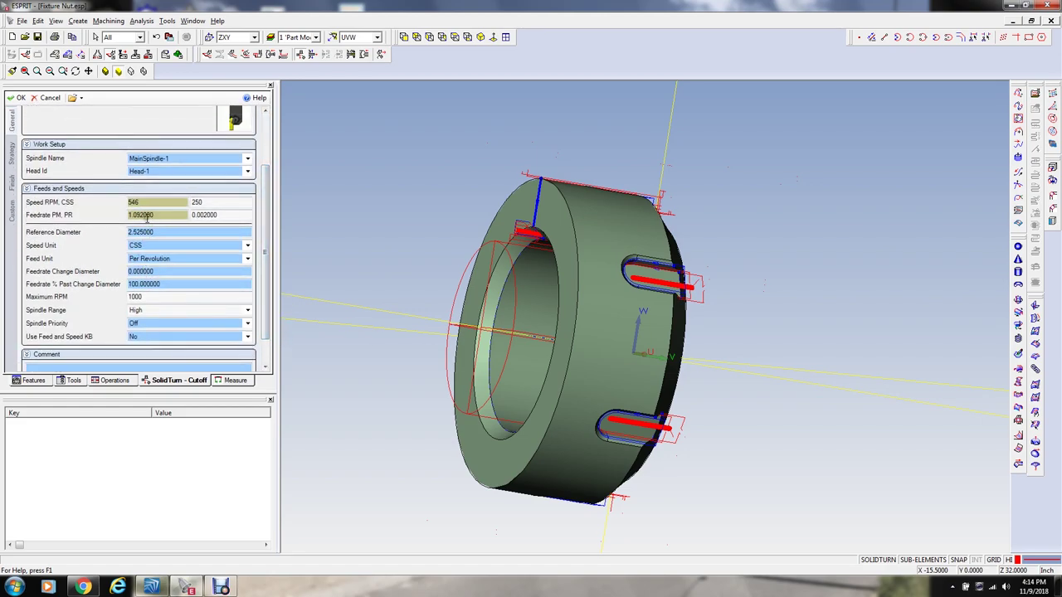
pyautogui.click(11, 150)
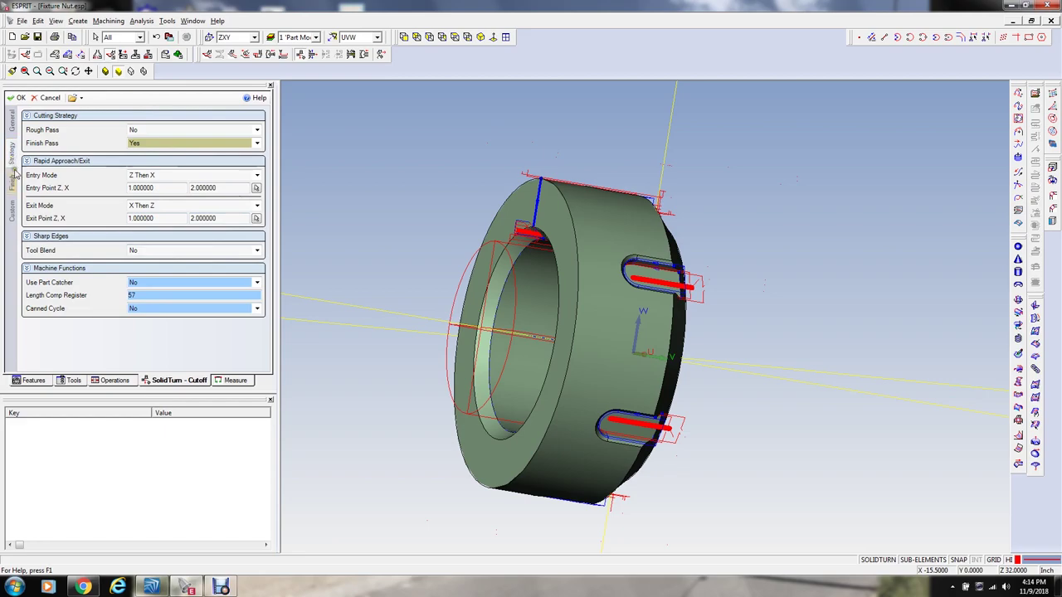
pyautogui.click(165, 131)
pyautogui.click(157, 144)
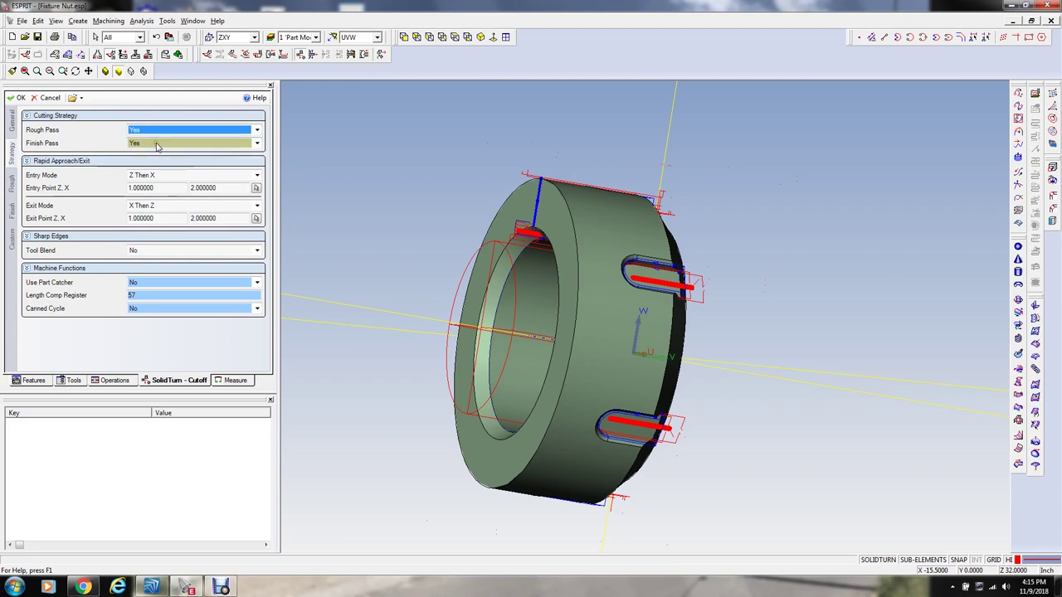
pyautogui.click(156, 131)
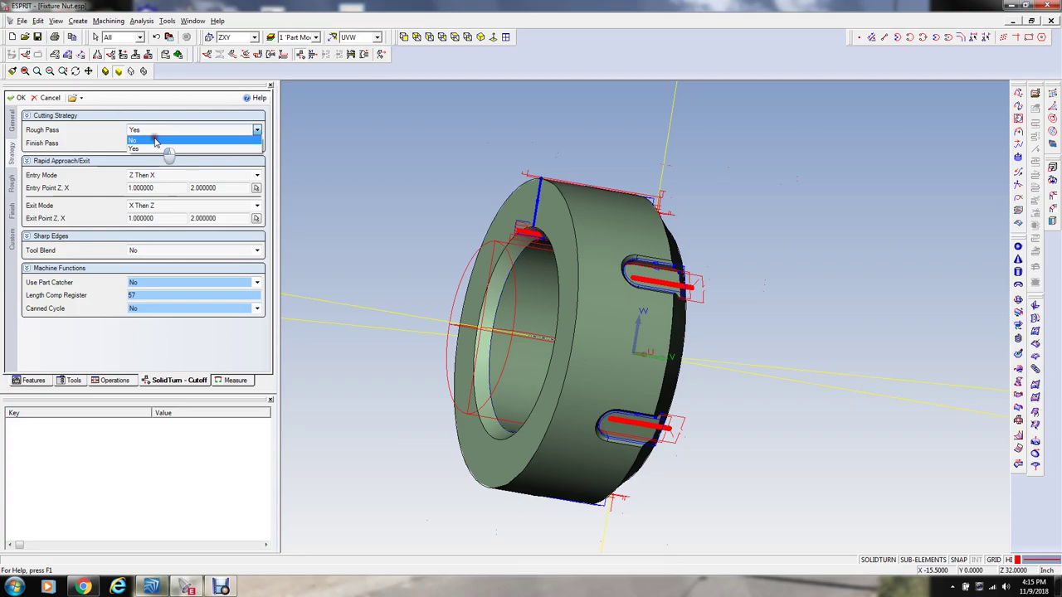
pyautogui.click(155, 141)
pyautogui.click(19, 98)
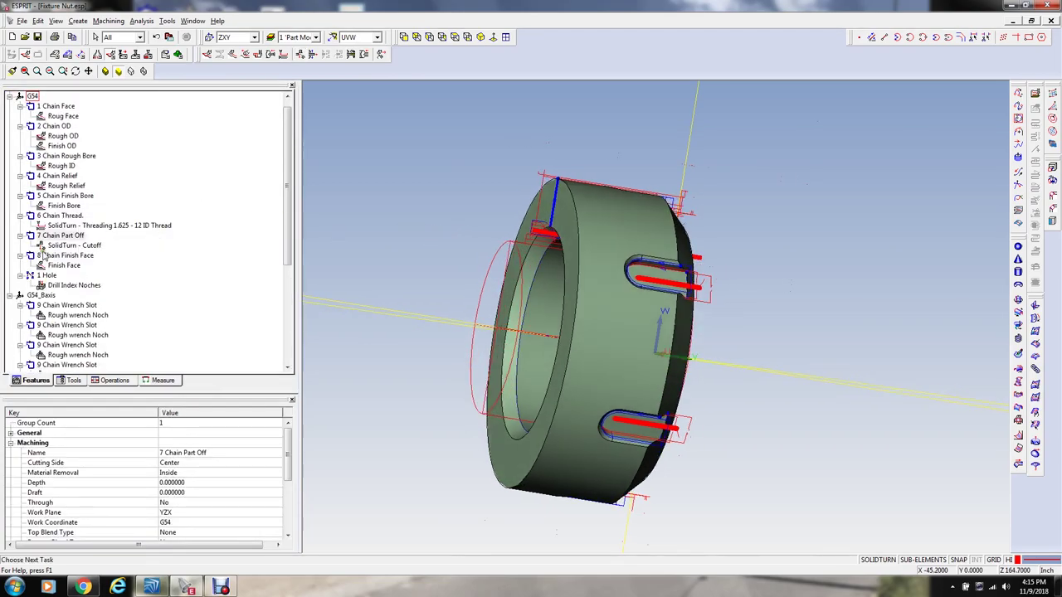
pyautogui.click(67, 248)
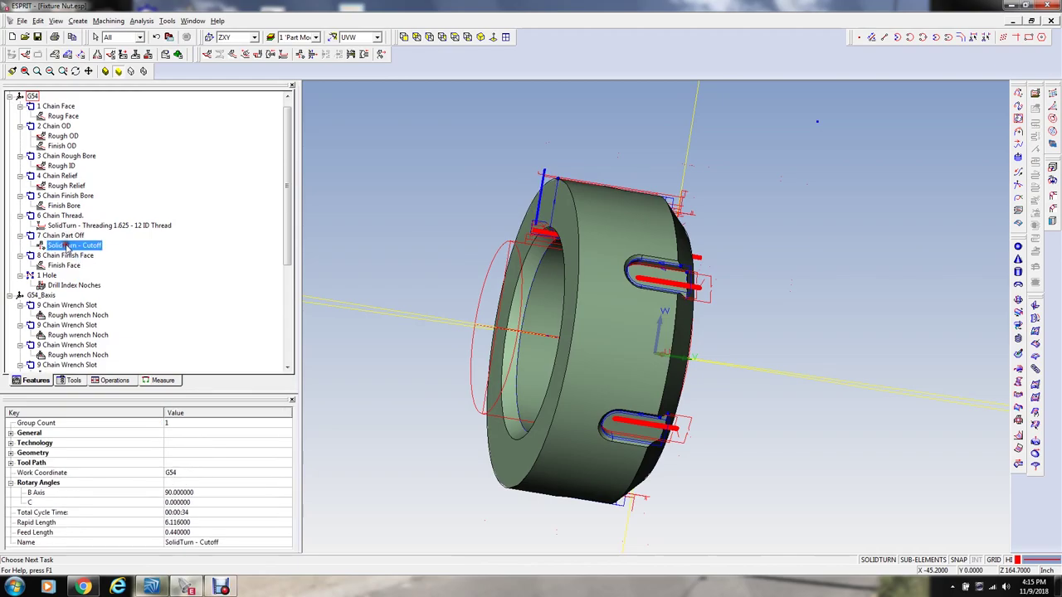
pyautogui.moveTo(439, 238); pyautogui.dragTo(417, 249, button='middle')
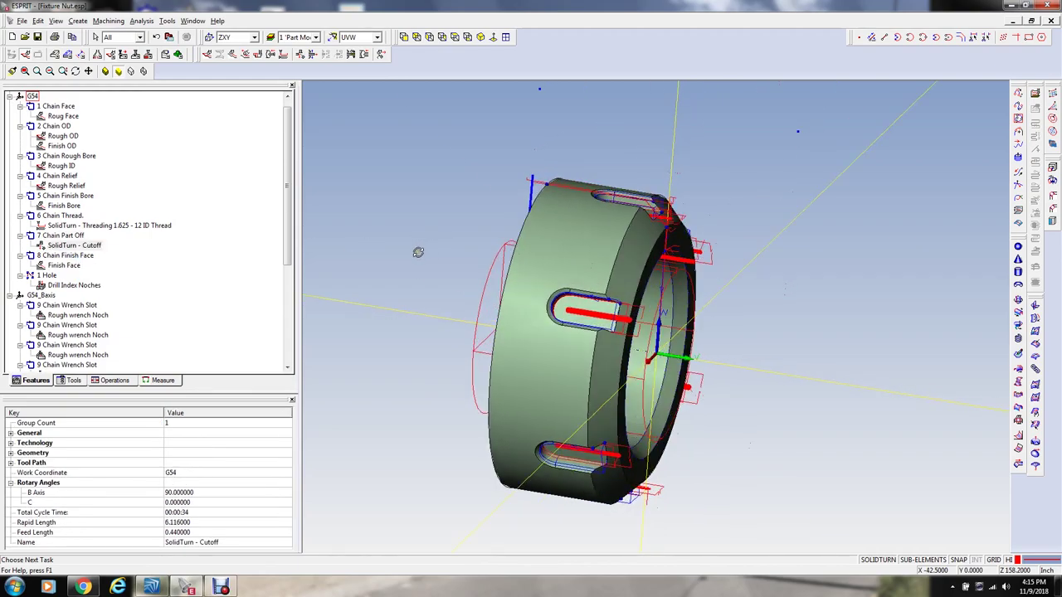
pyautogui.click(177, 55)
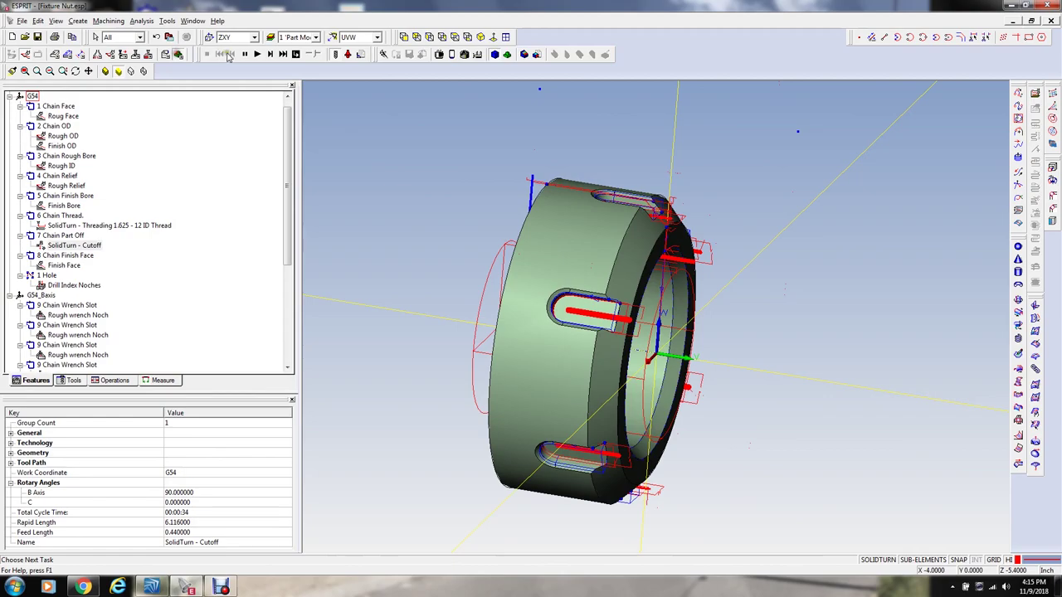
pyautogui.click(270, 55)
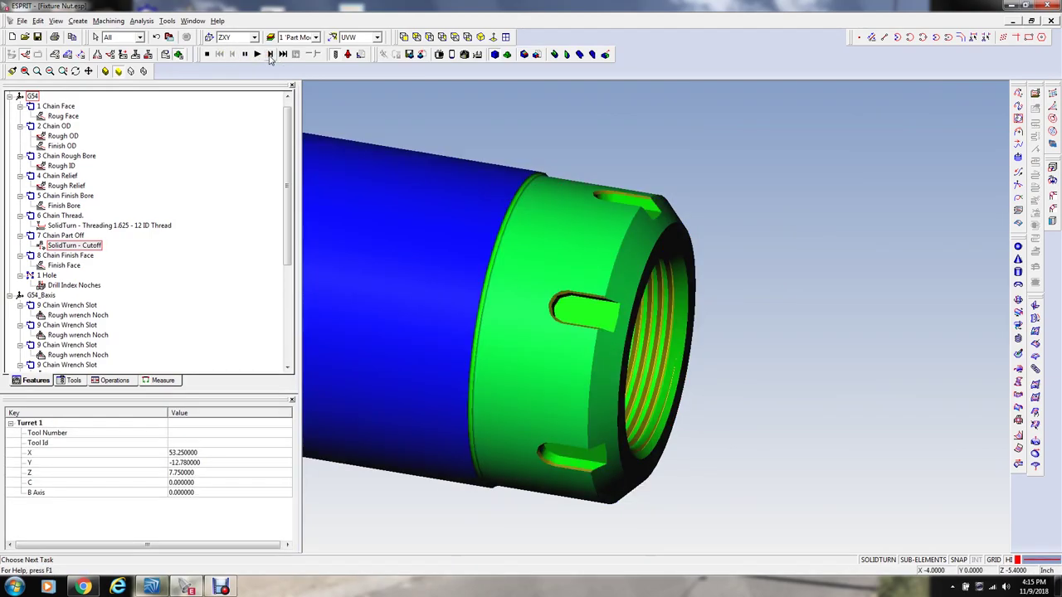
pyautogui.click(567, 55)
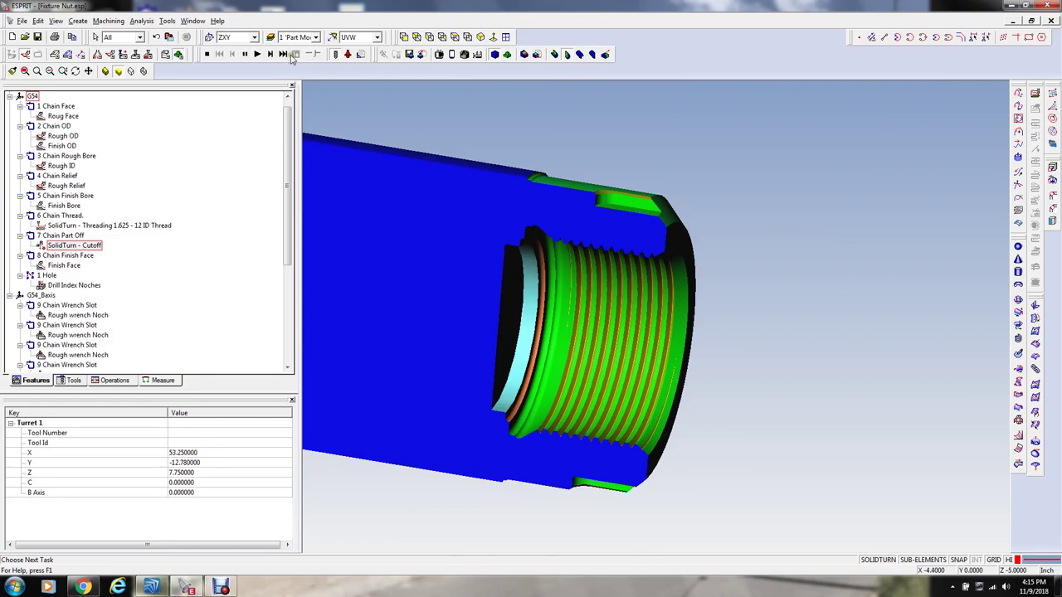
pyautogui.click(259, 54)
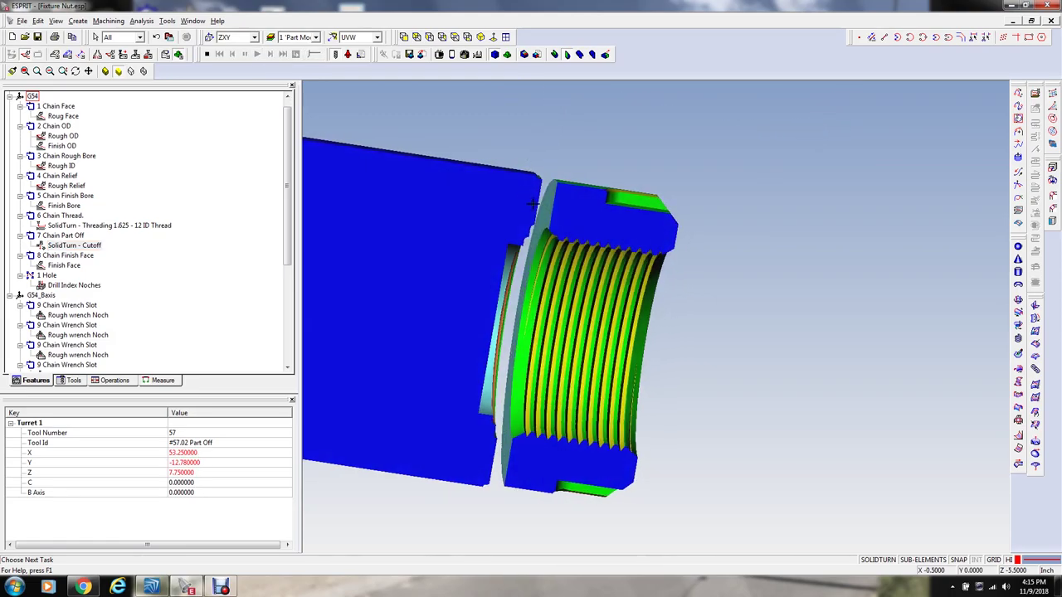
pyautogui.scroll(8, 579, 220)
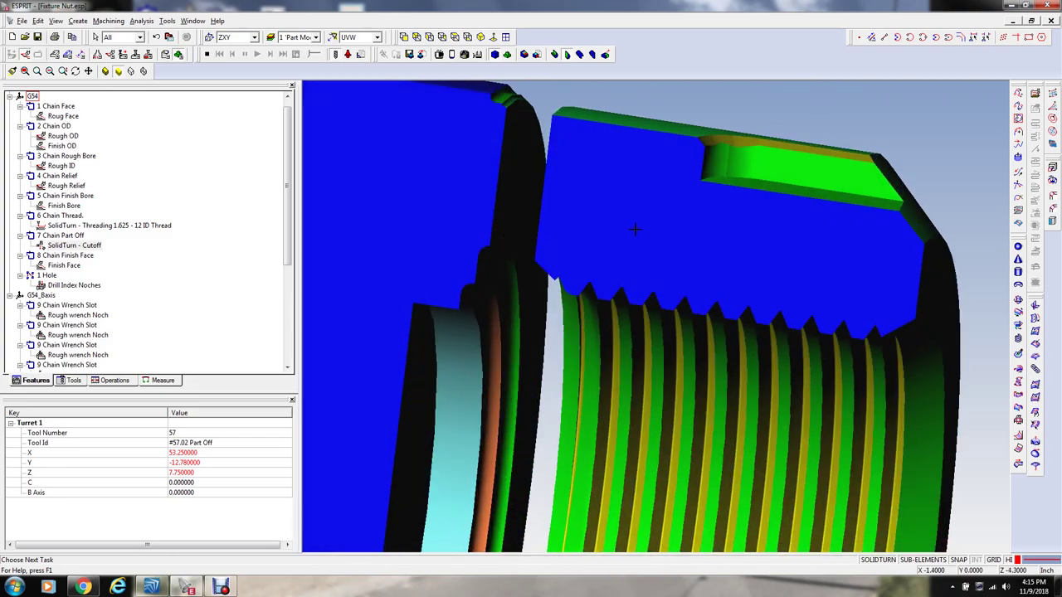
pyautogui.scroll(-6, 635, 230)
pyautogui.moveTo(631, 232)
pyautogui.mouseDown(button='middle')
pyautogui.moveTo(594, 239)
pyautogui.moveTo(637, 234)
pyautogui.mouseUp(button='middle')
pyautogui.scroll(2, 609, 243)
pyautogui.scroll(1, 612, 242)
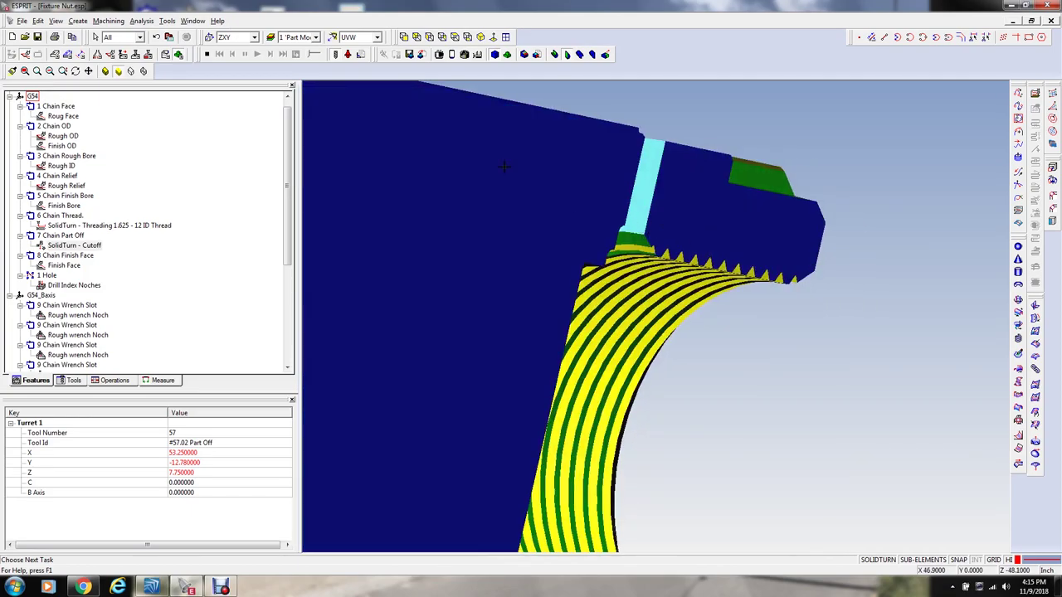
pyautogui.click(206, 54)
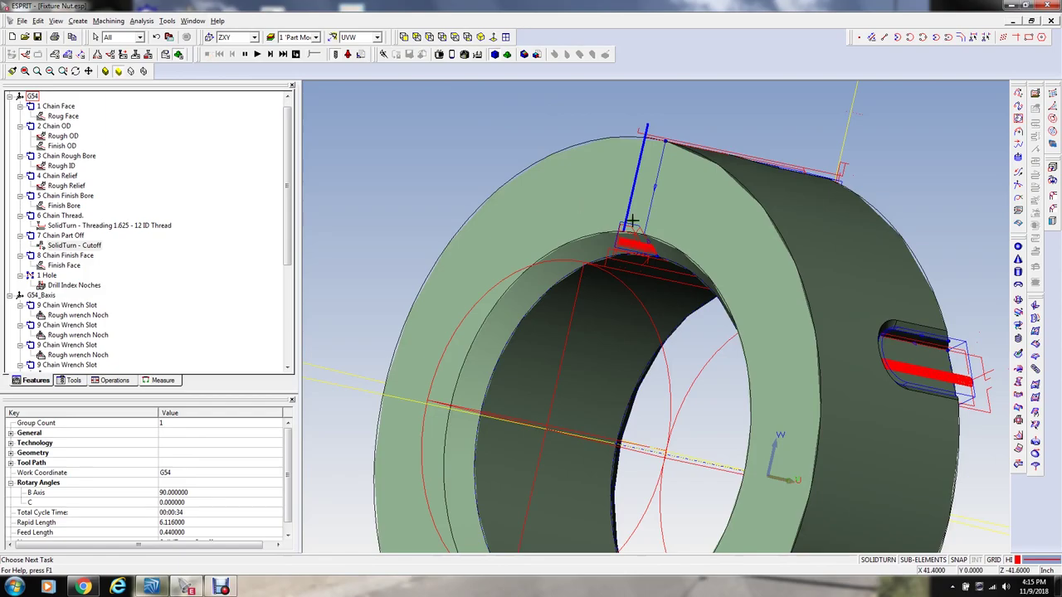
pyautogui.scroll(3, 632, 221)
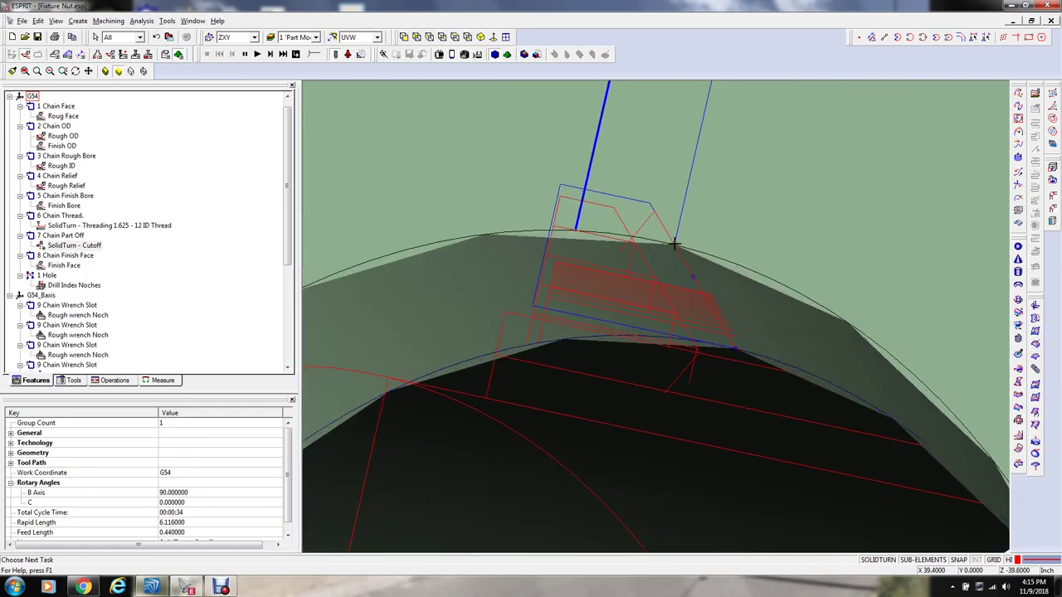
pyautogui.scroll(-5, 675, 244)
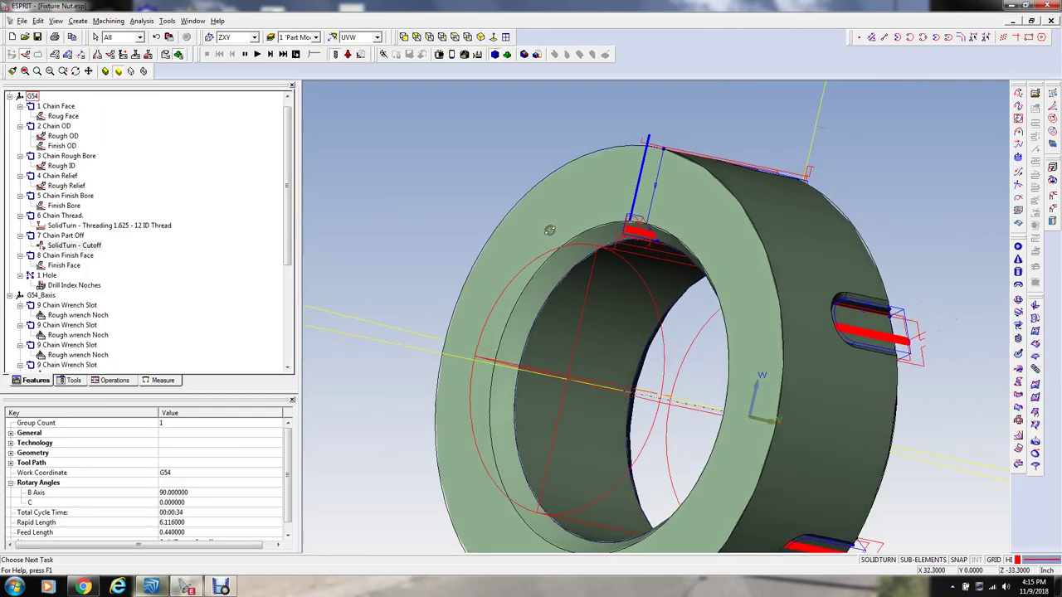
pyautogui.moveTo(664, 241); pyautogui.dragTo(536, 230, button='middle')
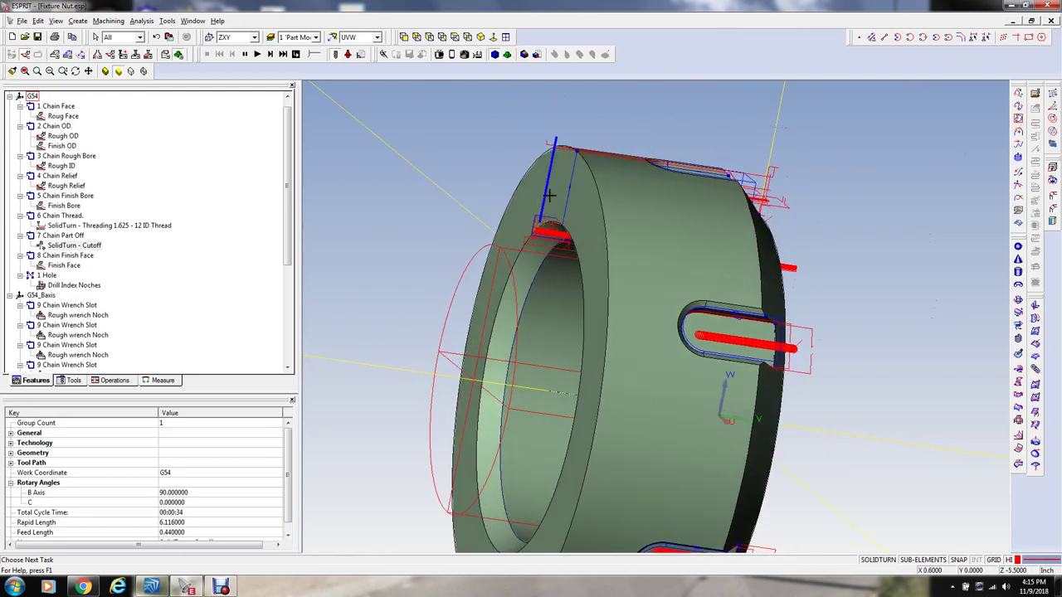
pyautogui.scroll(4, 559, 227)
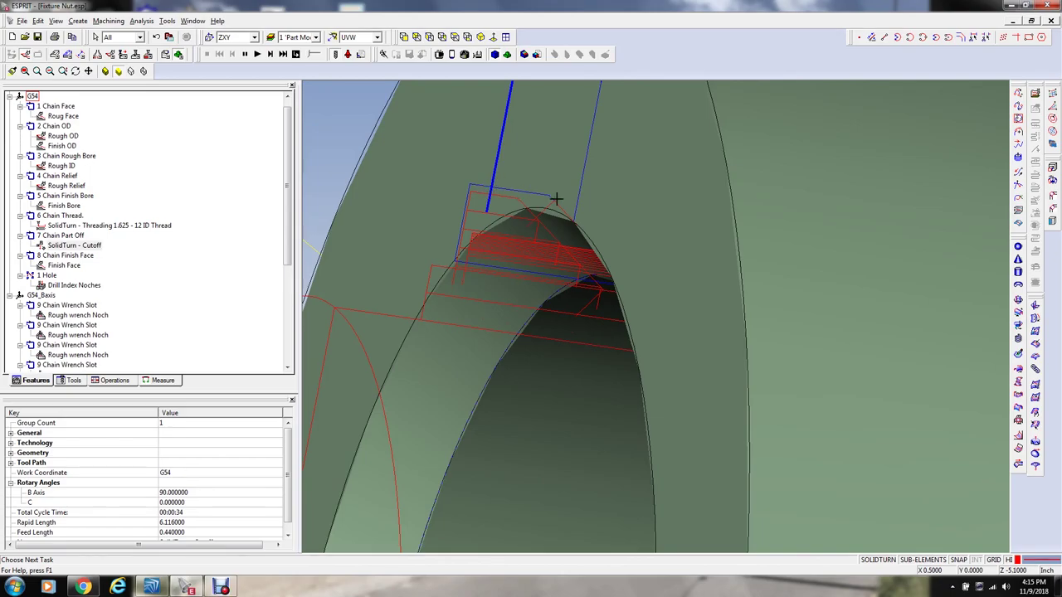
pyautogui.scroll(-4, 546, 192)
pyautogui.moveTo(535, 200); pyautogui.dragTo(510, 212, button='middle')
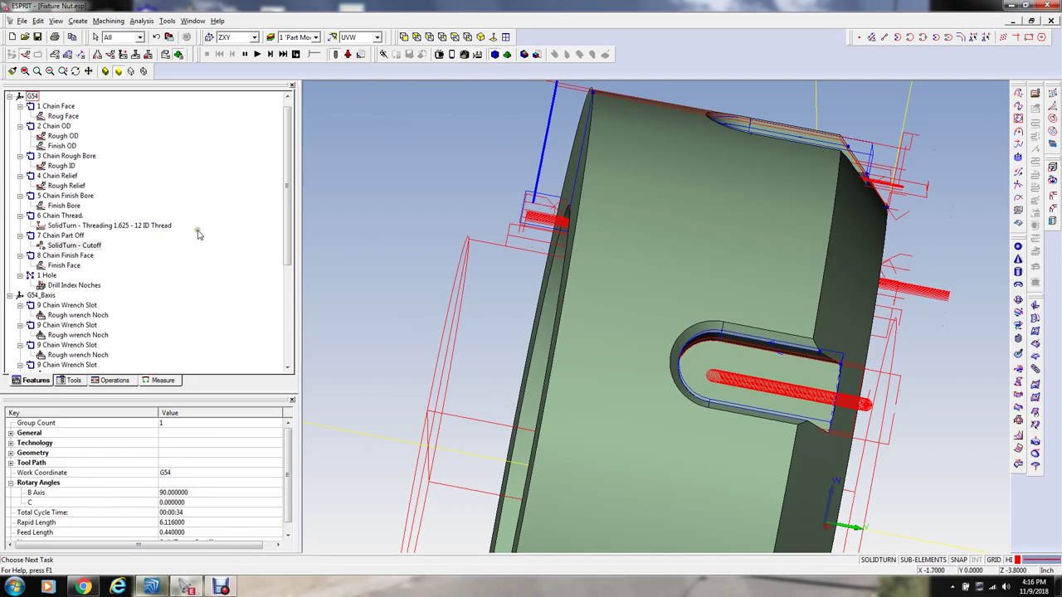
pyautogui.doubleClick(75, 245)
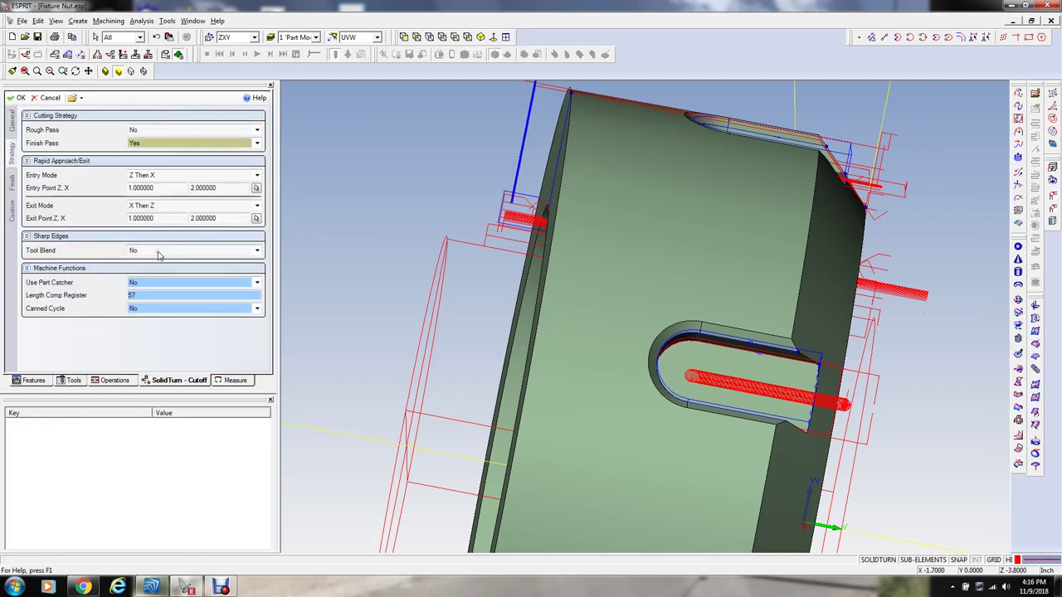
# Step: Set the cutoff operation to Rough Pass Yes and Finish Pass No
pyautogui.click(161, 130)
pyautogui.click(166, 156)
pyautogui.click(150, 145)
pyautogui.click(164, 156)
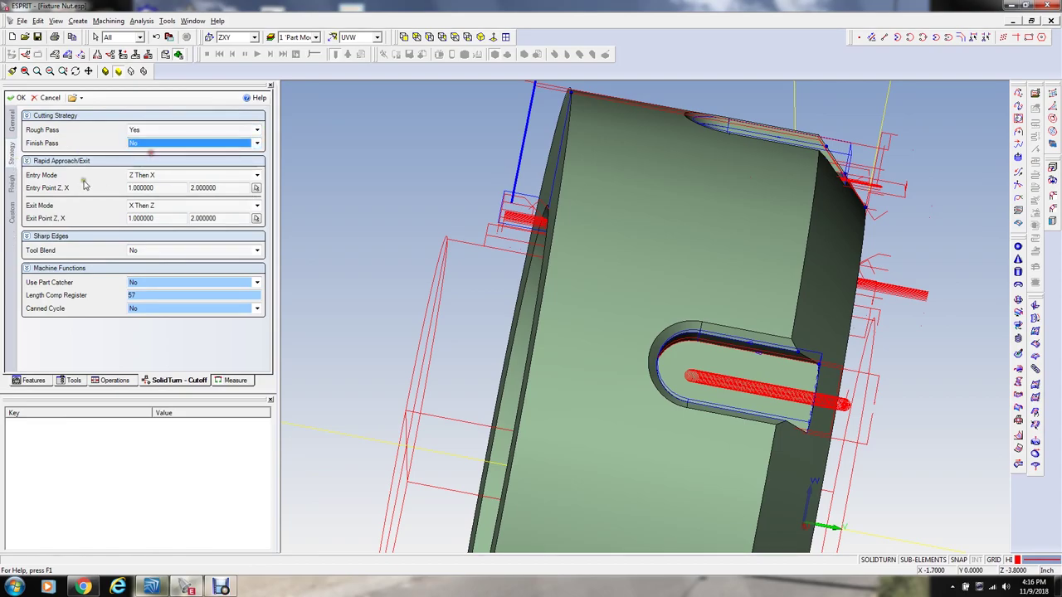
# Step: Set Rough to Diameter from the bore edge to =1.754+.015 (1.769) and accept the zero-stock warning
pyautogui.click(11, 182)
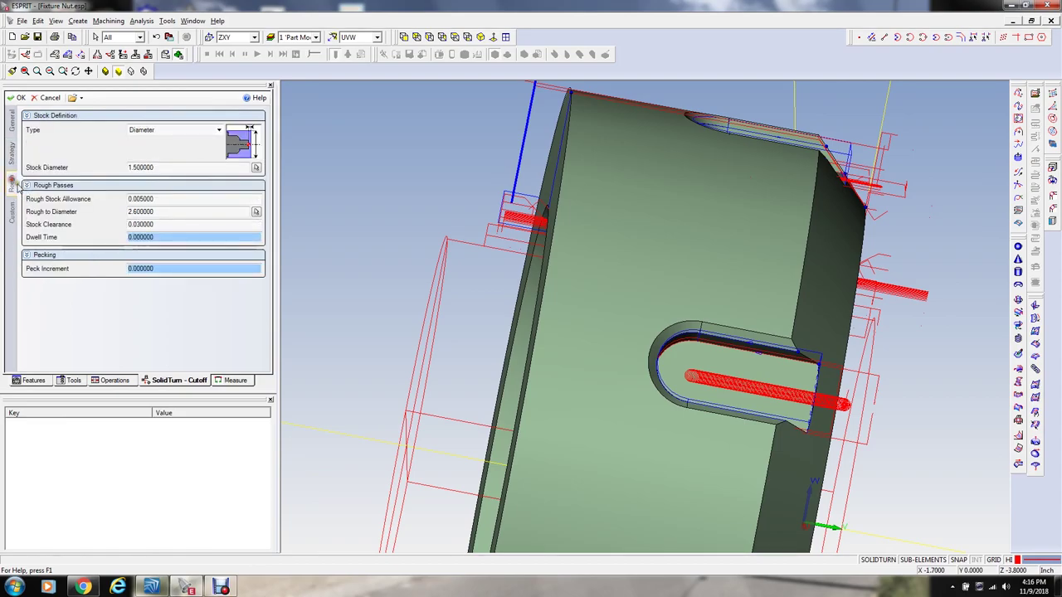
pyautogui.click(166, 212)
pyautogui.moveTo(361, 248); pyautogui.dragTo(351, 240, button='middle')
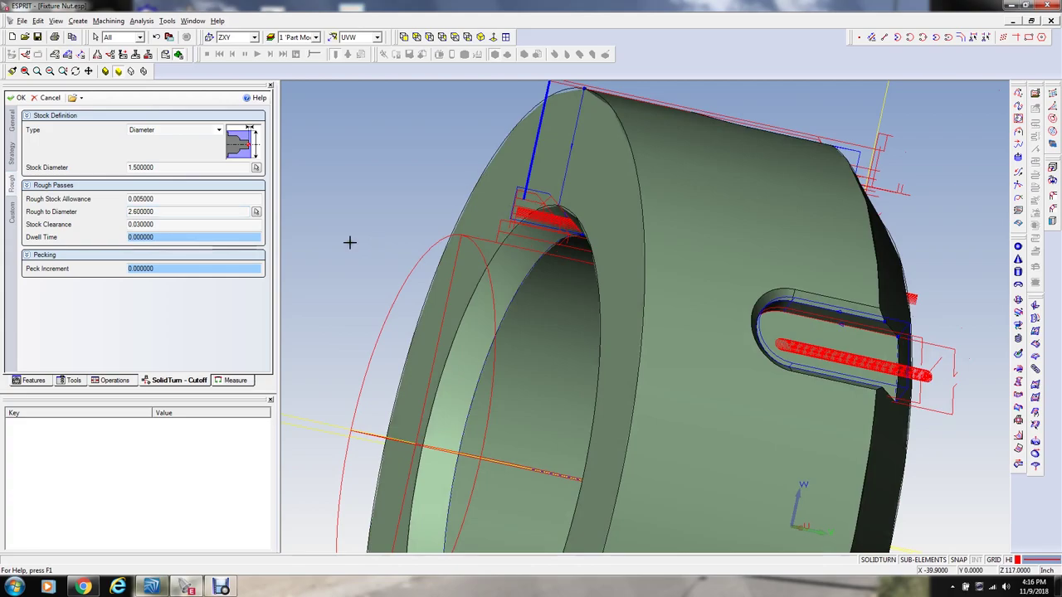
pyautogui.click(523, 187)
pyautogui.moveTo(174, 213); pyautogui.dragTo(102, 213)
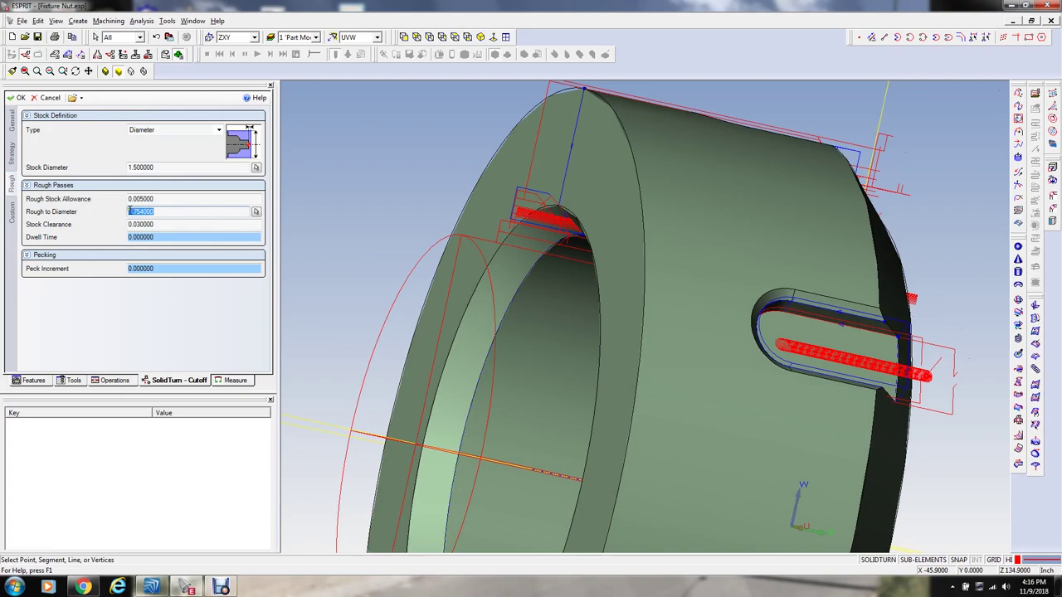
pyautogui.click(129, 212)
pyautogui.press('Tab')
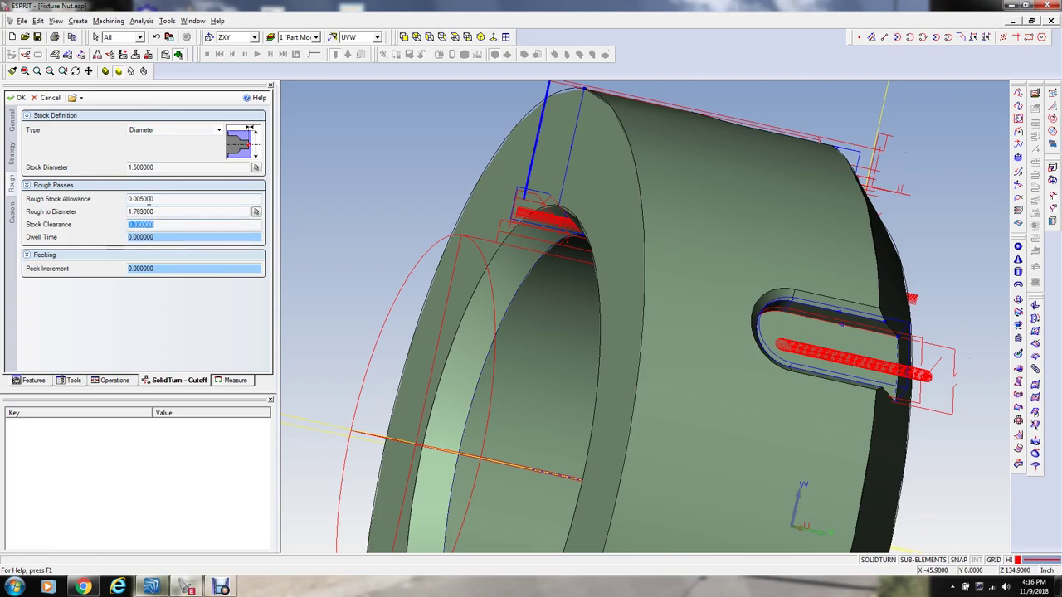
pyautogui.moveTo(385, 178); pyautogui.dragTo(376, 185, button='middle')
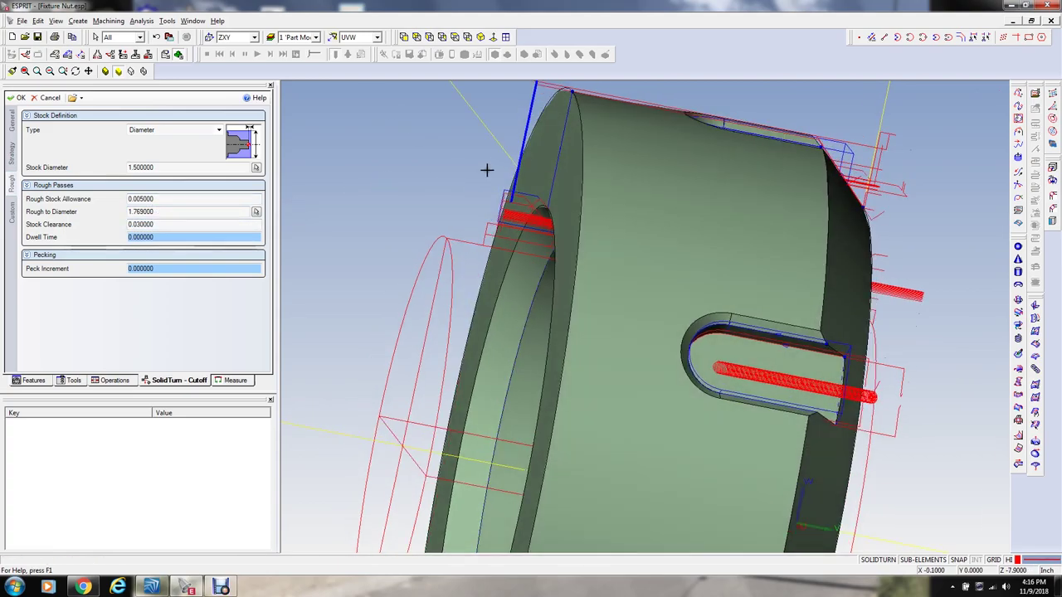
pyautogui.scroll(5, 498, 199)
pyautogui.click(15, 97)
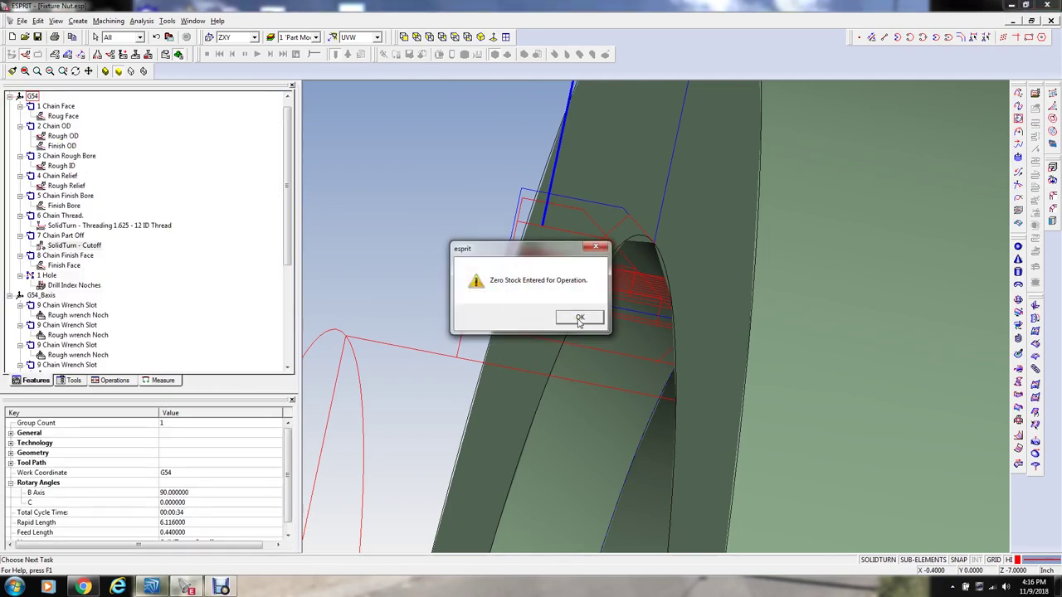
pyautogui.click(579, 319)
# Step: Change the cutoff operation to a 2.525 stock diameter with 0 rough stock allowance
pyautogui.click(78, 246)
pyautogui.doubleClick(80, 246)
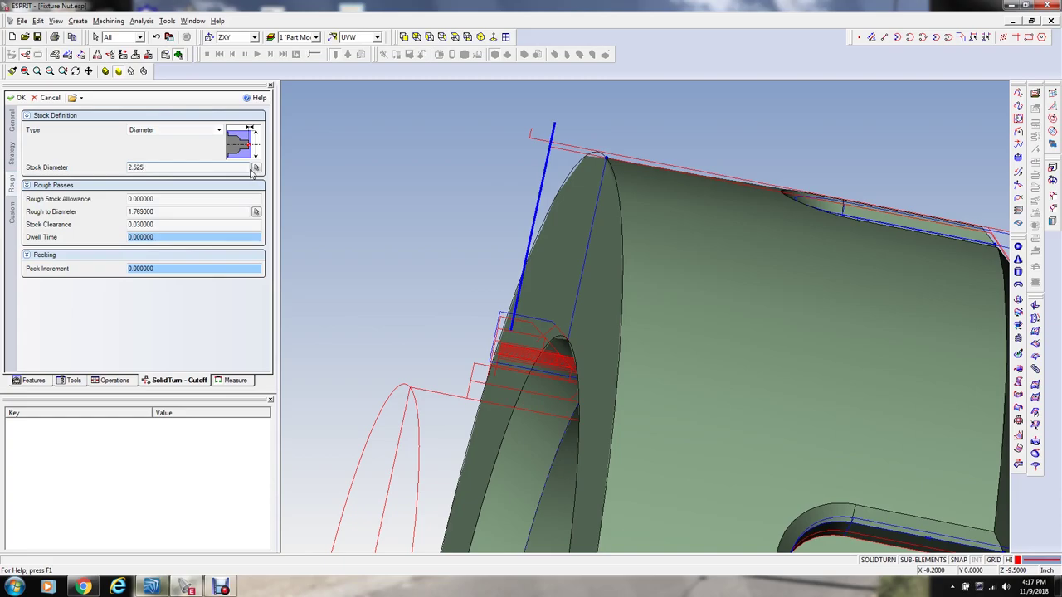
pyautogui.click(15, 98)
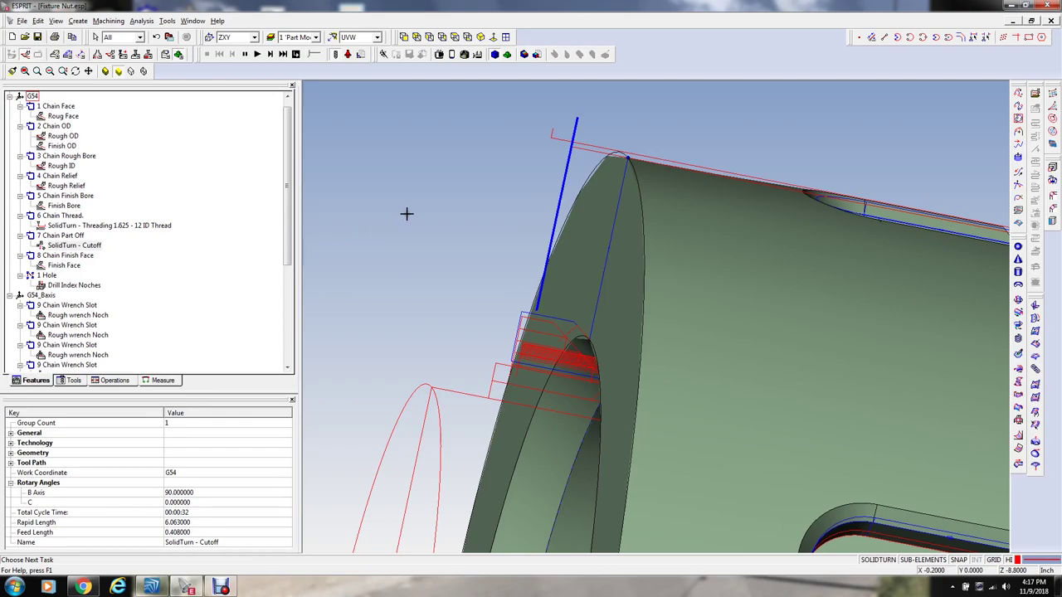
pyautogui.moveTo(477, 200); pyautogui.dragTo(512, 182, button='middle')
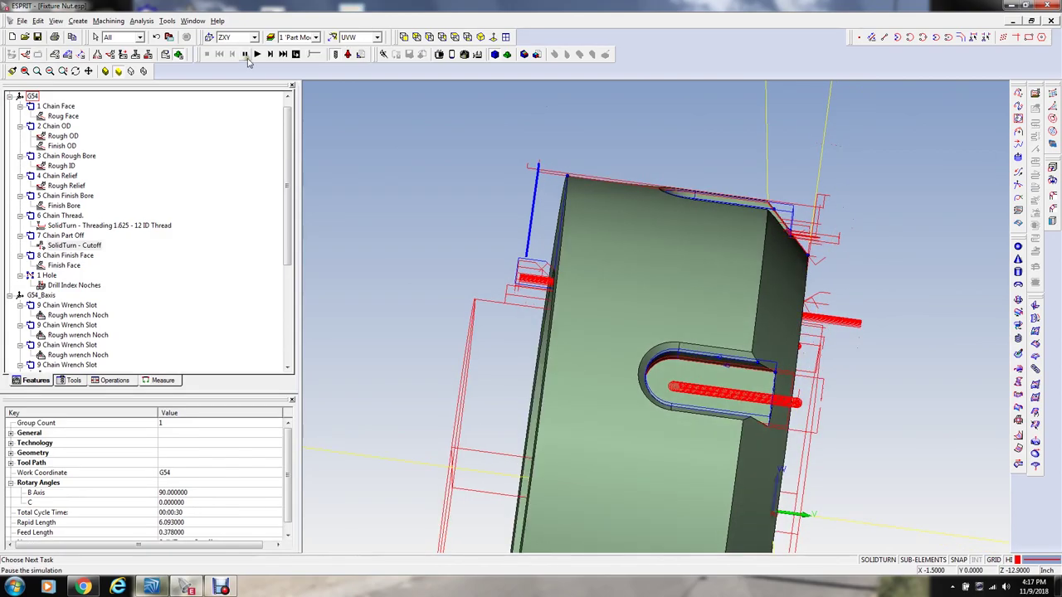
# Step: Resume the simulation through the part-off, zooming and orbiting to watch the nut cut free
pyautogui.click(272, 55)
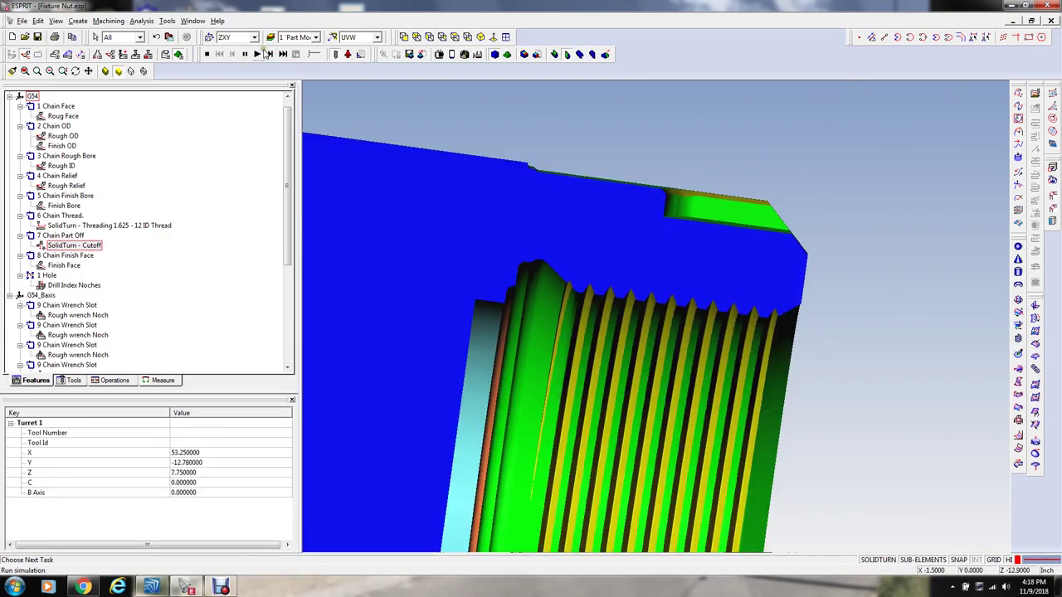
pyautogui.click(259, 54)
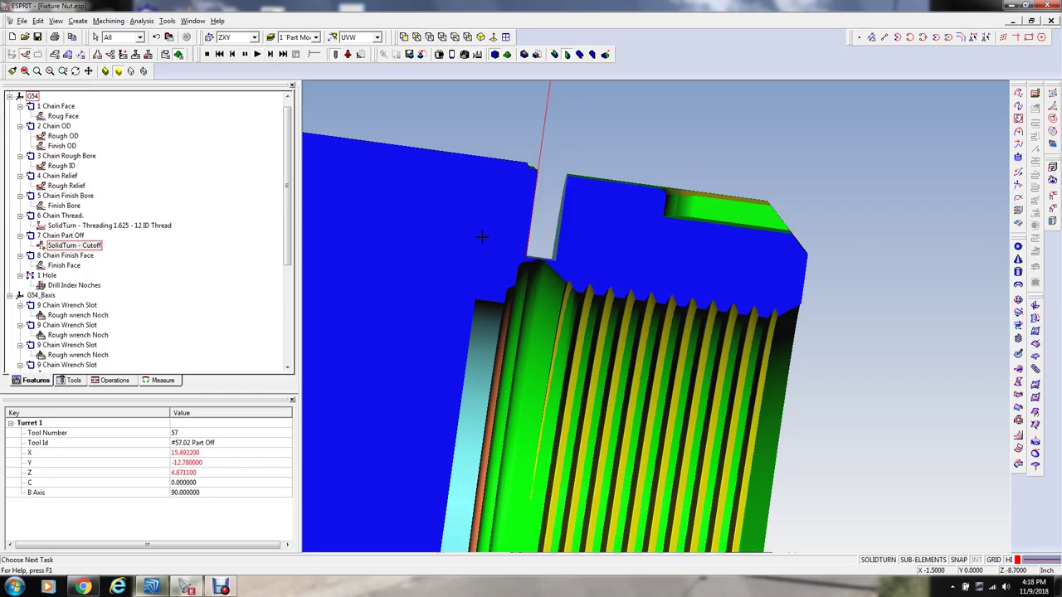
pyautogui.scroll(3, 529, 255)
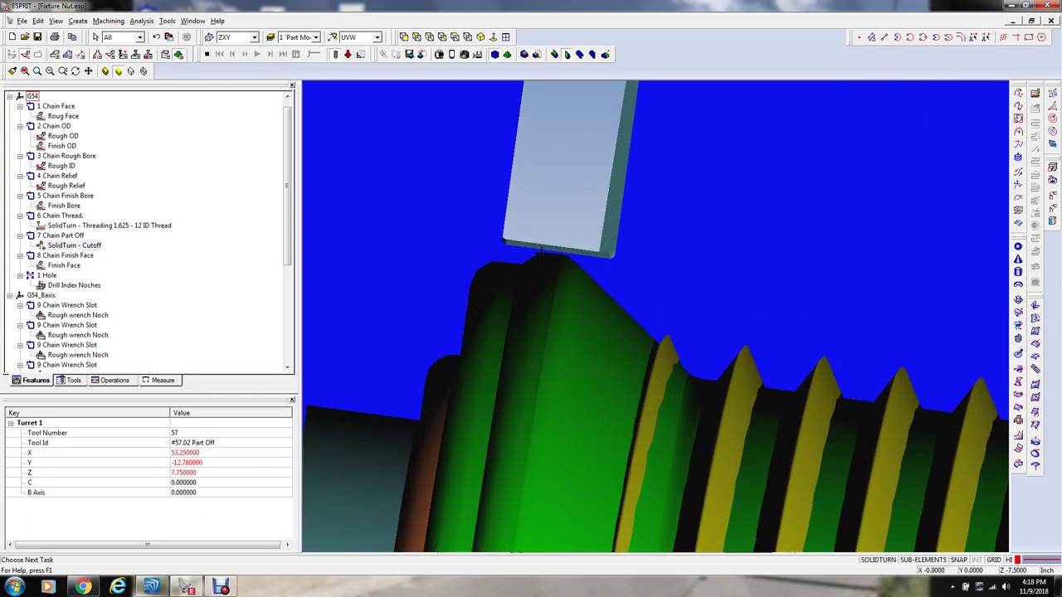
pyautogui.scroll(2, 556, 236)
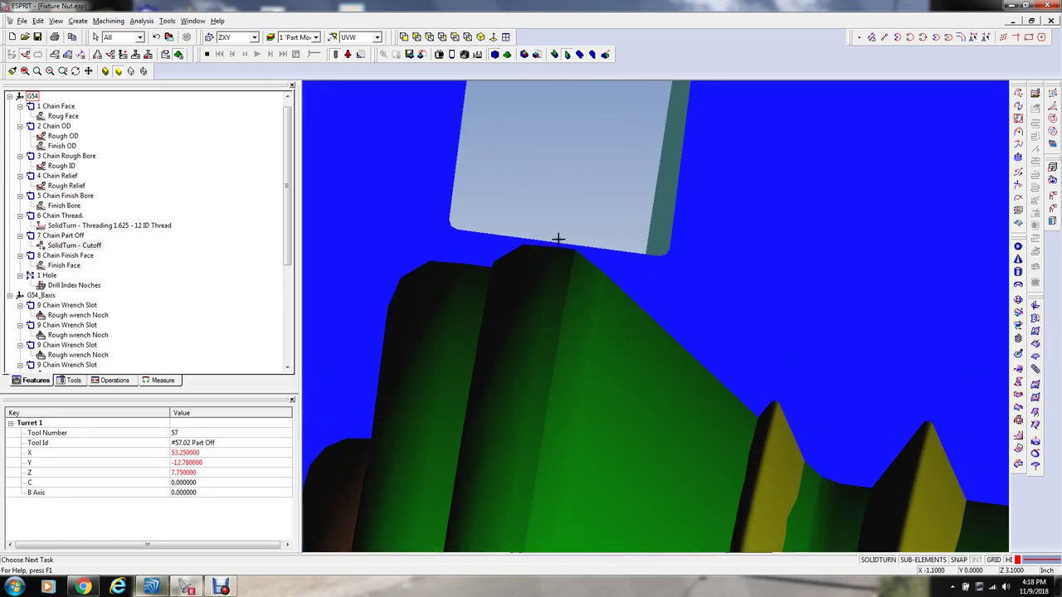
pyautogui.scroll(2, 558, 237)
pyautogui.scroll(-4, 566, 241)
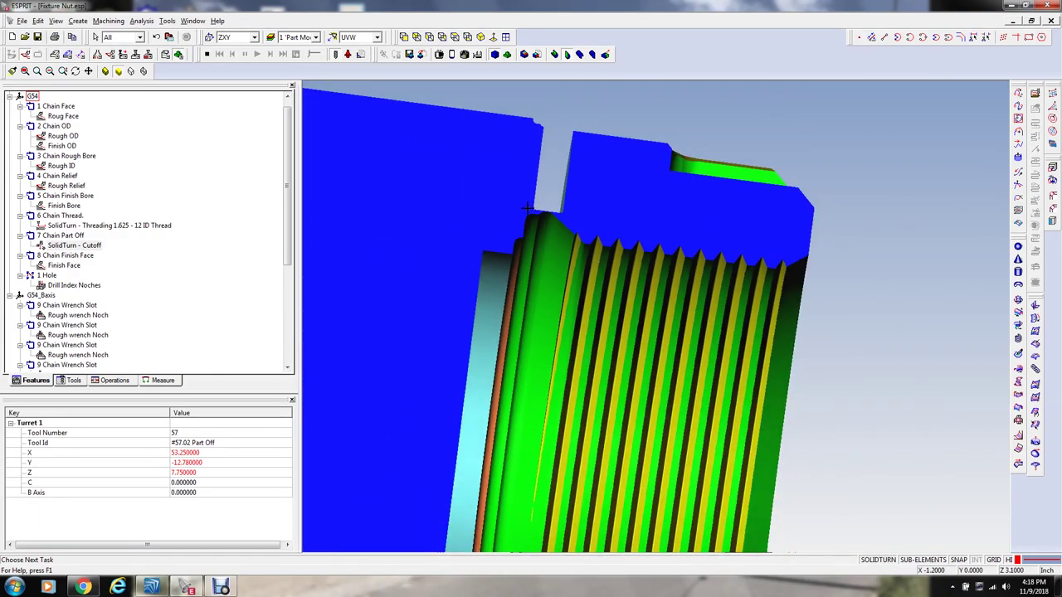
pyautogui.moveTo(526, 208); pyautogui.dragTo(506, 233, button='middle')
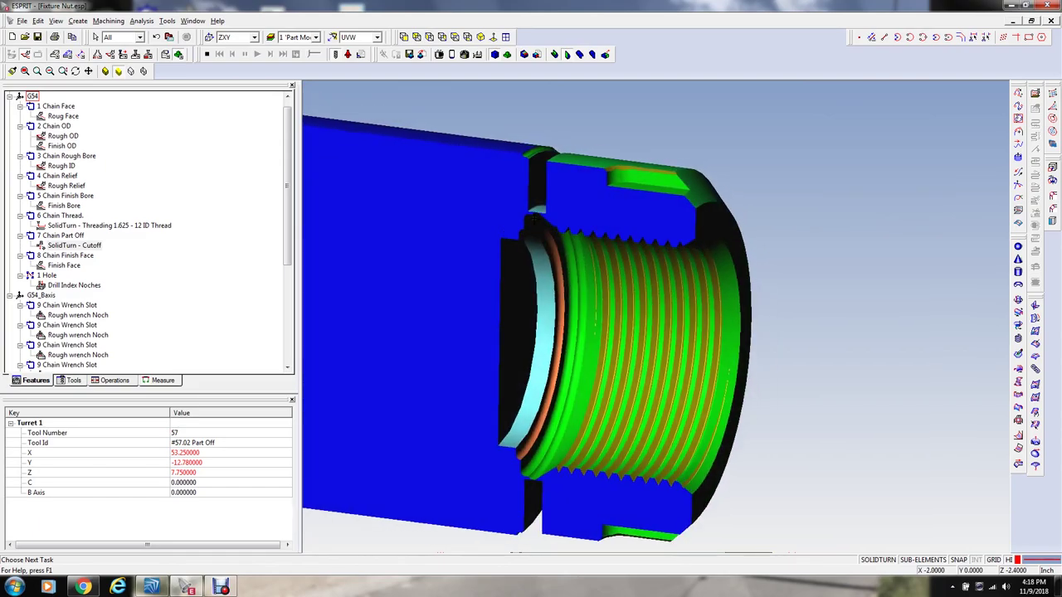
pyautogui.scroll(6, 535, 220)
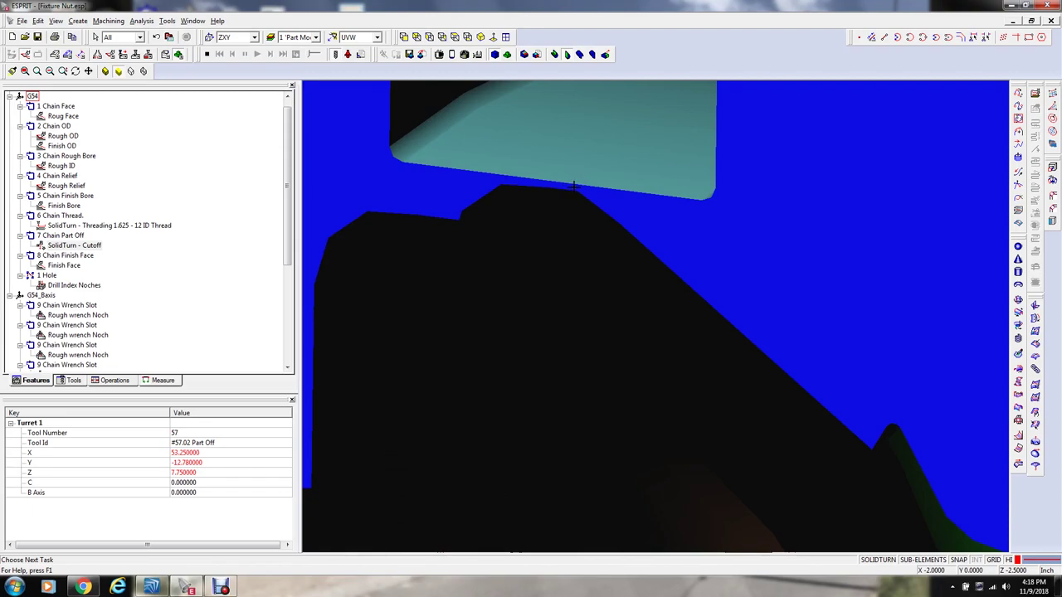
pyautogui.scroll(-4, 574, 185)
pyautogui.scroll(-3, 545, 172)
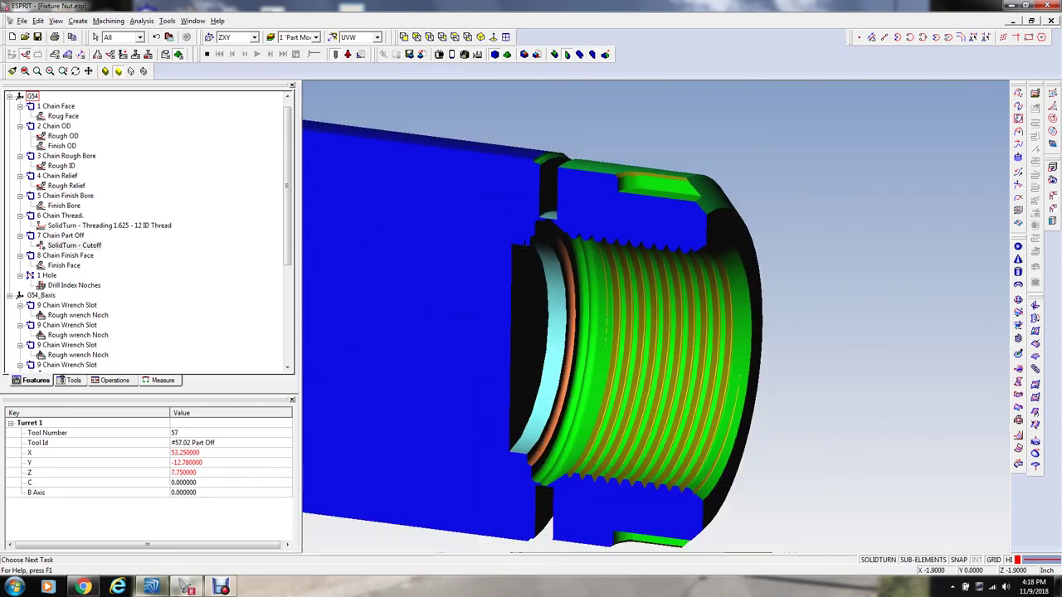
pyautogui.moveTo(543, 251); pyautogui.dragTo(585, 272, button='middle')
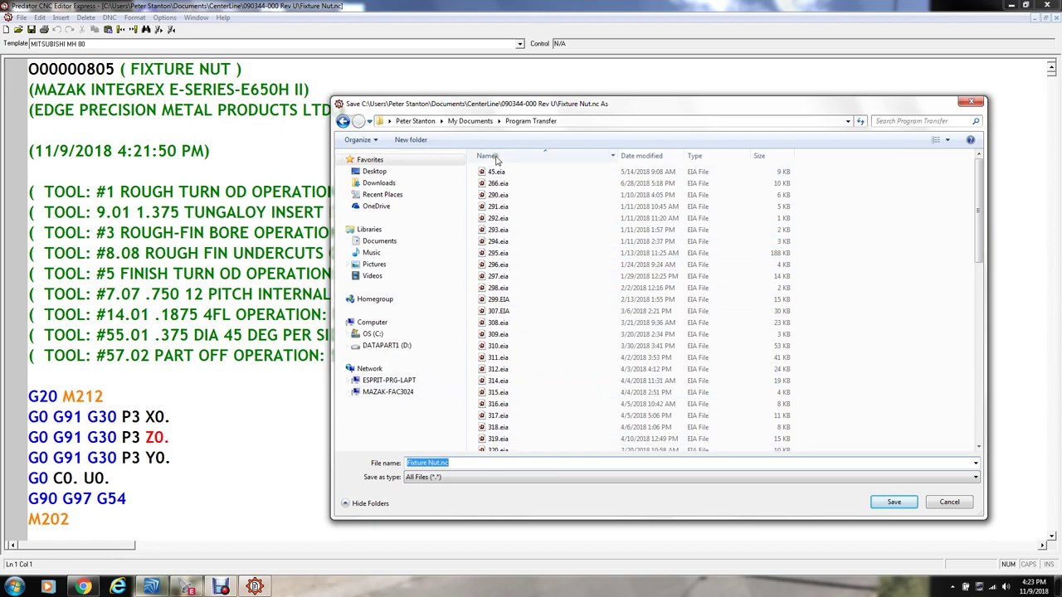
# Step: Replace the file name with 805.eia and save it in Program Transfer
pyautogui.click(463, 463)
pyautogui.moveTo(440, 463); pyautogui.dragTo(344, 465)
pyautogui.write('80')
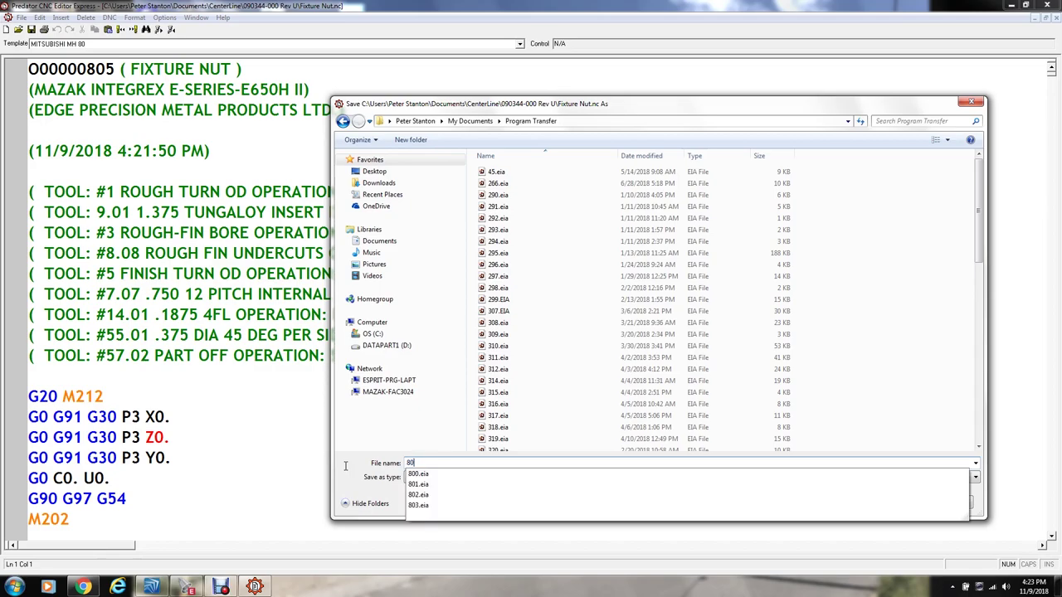
pyautogui.write('5.eia')
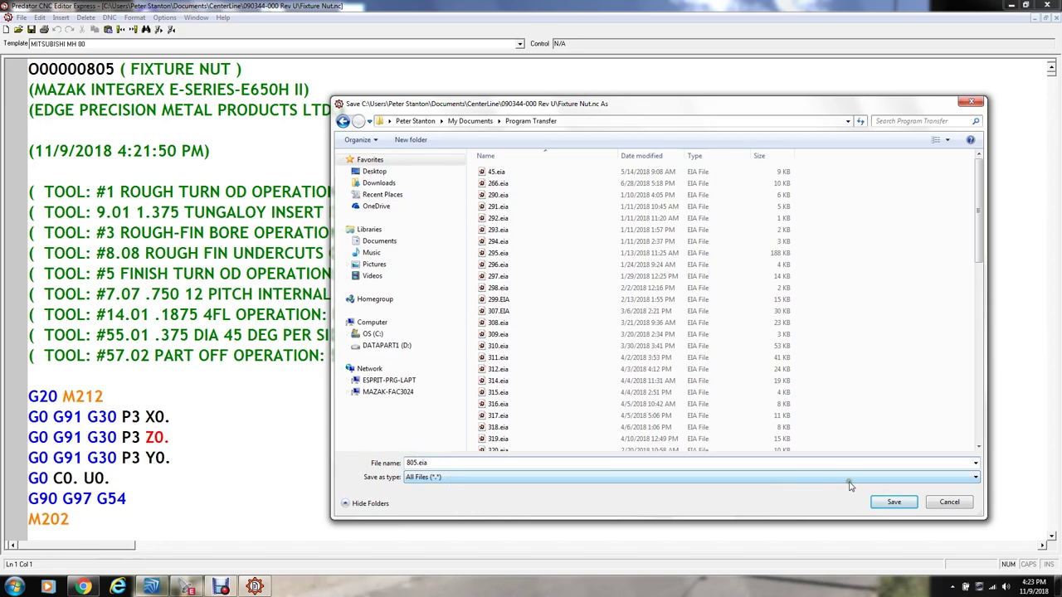
pyautogui.click(894, 503)
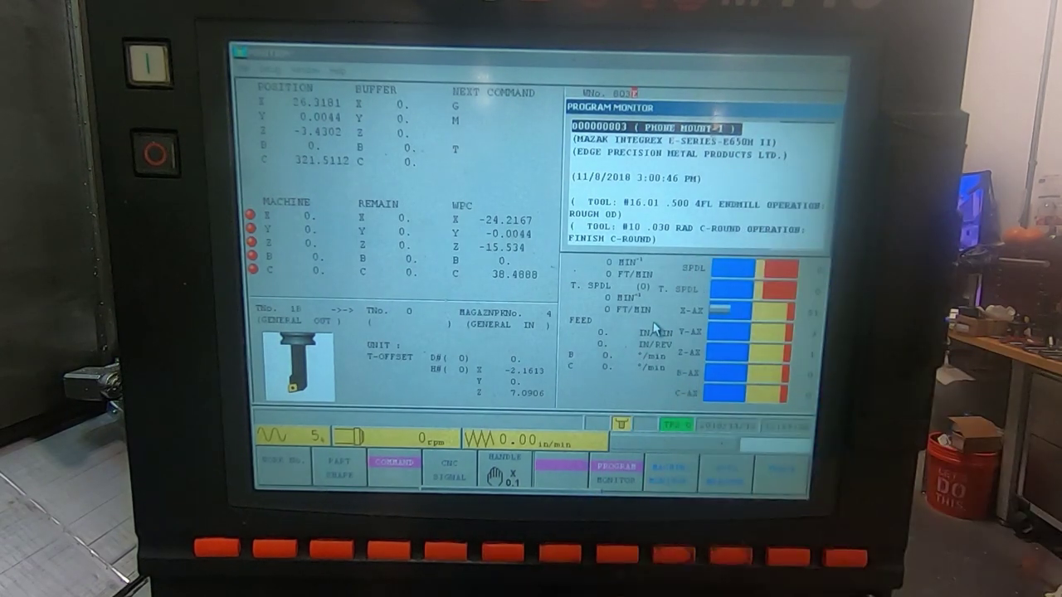
# Step: Dismiss the program monitor popup and bring back an enlarged Workgroup network window
pyautogui.click(617, 550)
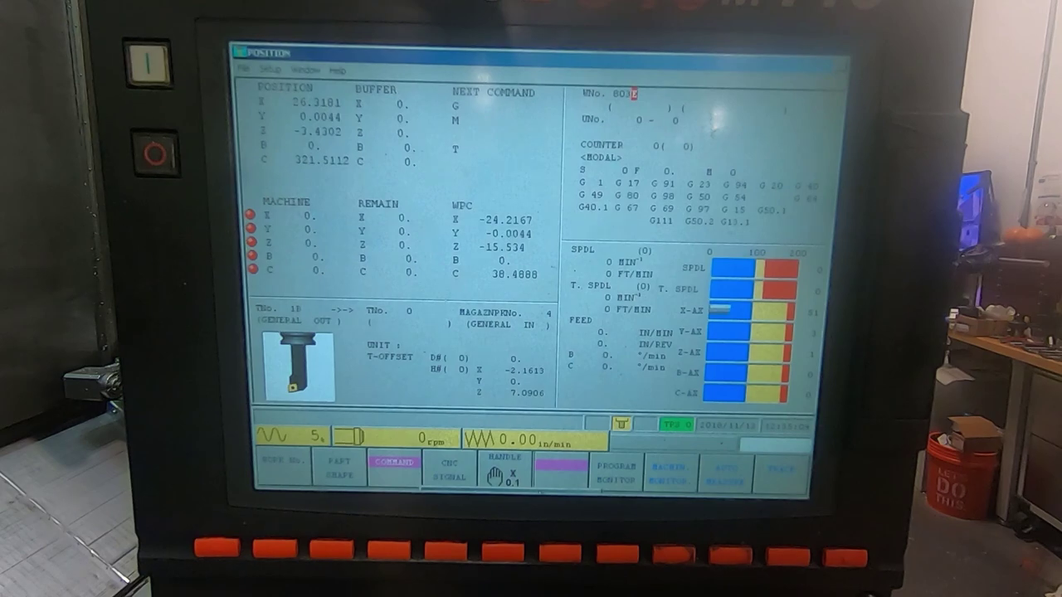
pyautogui.moveTo(539, 491)
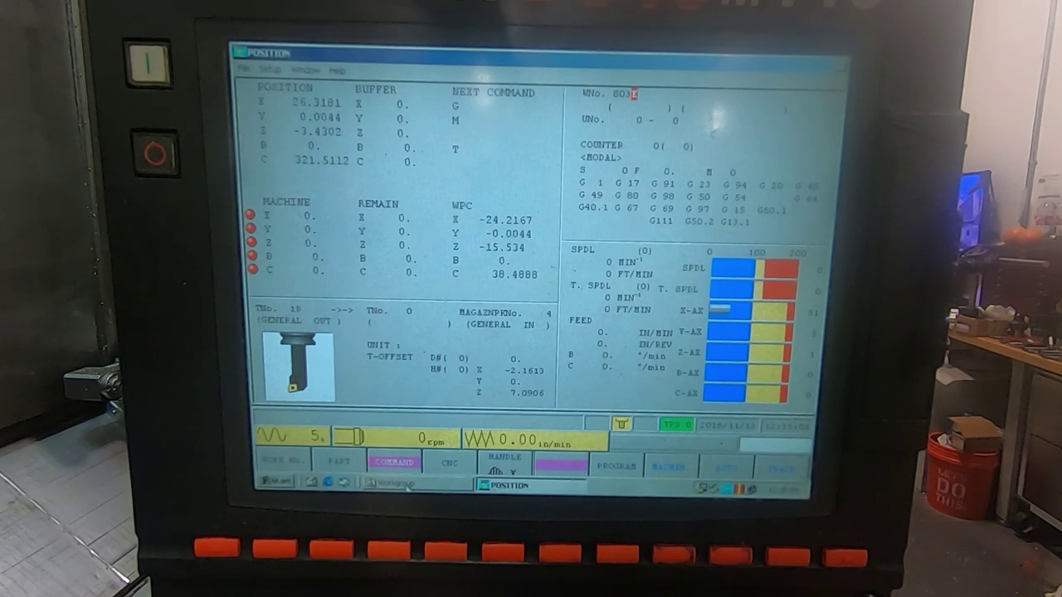
pyautogui.click(405, 483)
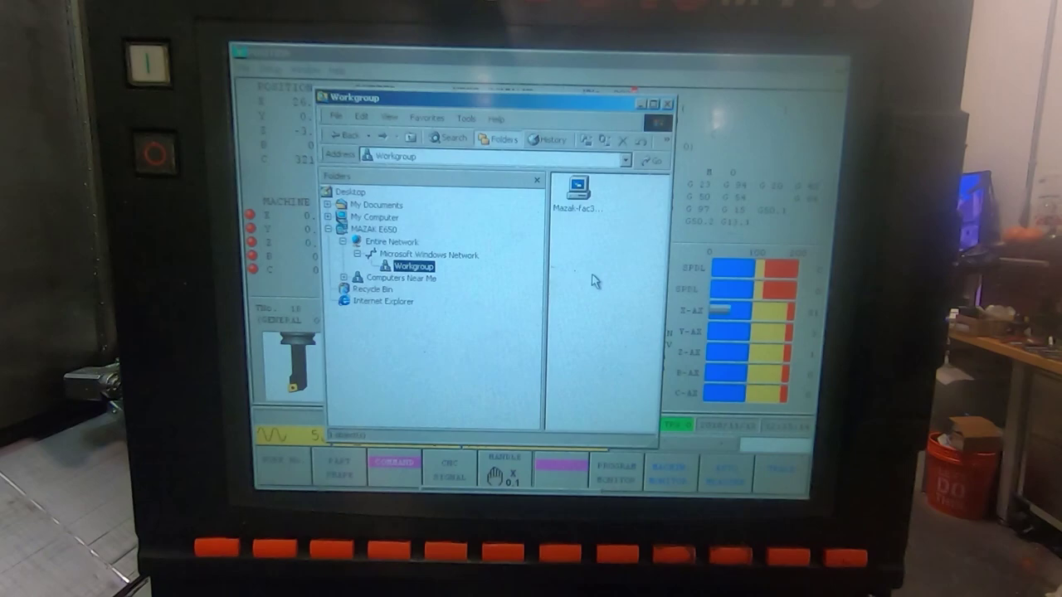
pyautogui.press('Down')
pyautogui.press('Down')
pyautogui.press('Down')
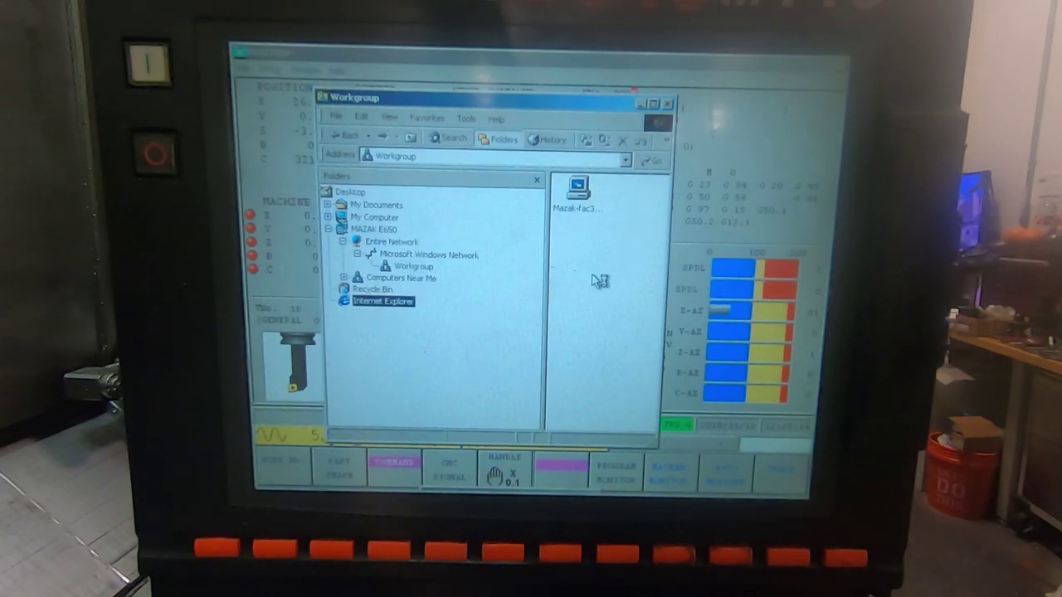
pyautogui.rightClick(594, 278)
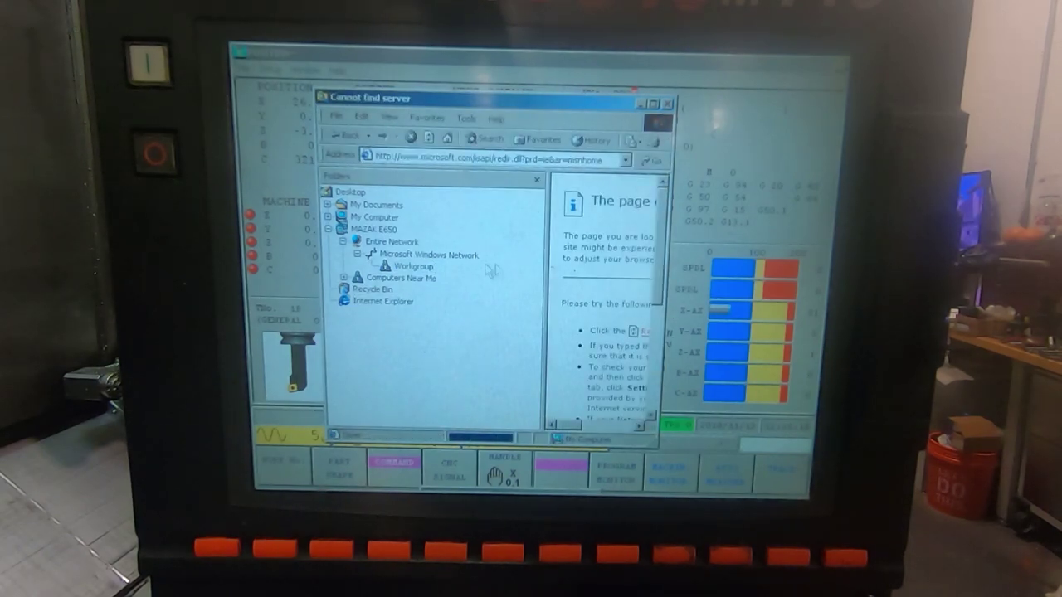
pyautogui.click(421, 266)
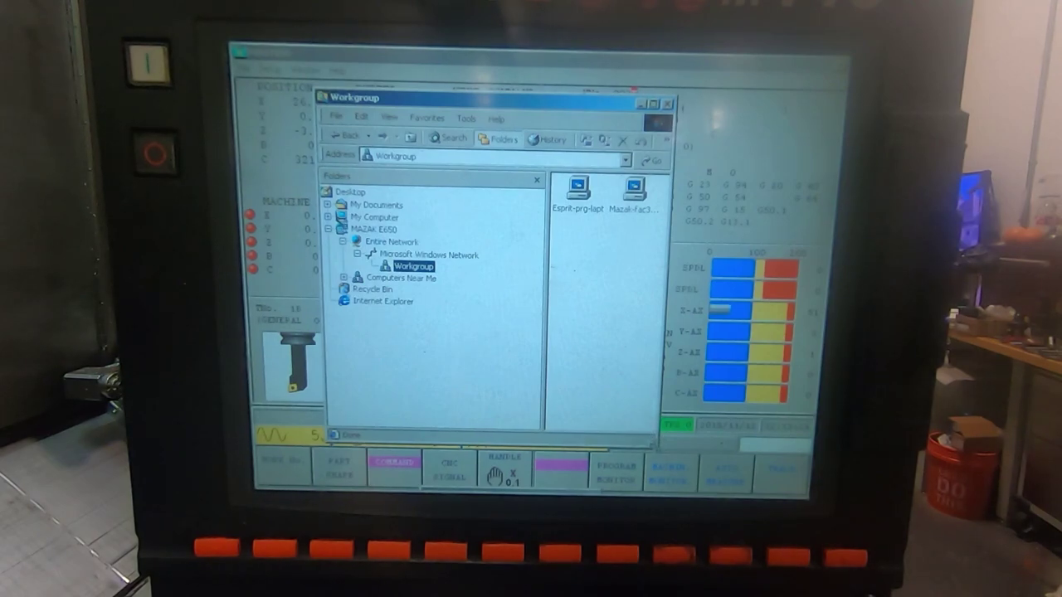
pyautogui.moveTo(673, 448); pyautogui.dragTo(744, 455)
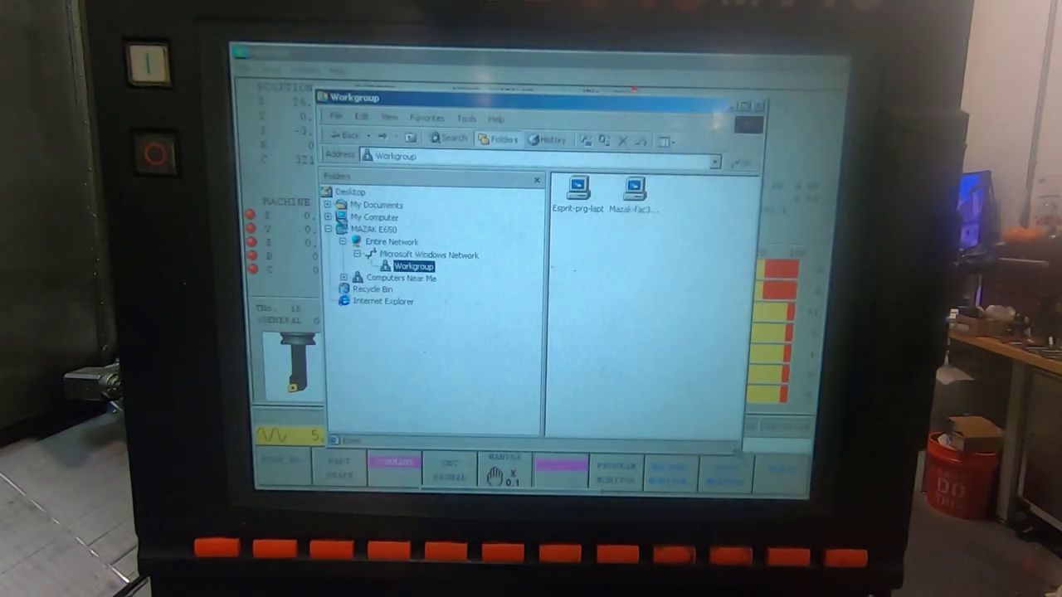
# Step: Browse Esprit-prg-lapt > Users > Documents to the Program Transfer folder
pyautogui.doubleClick(580, 190)
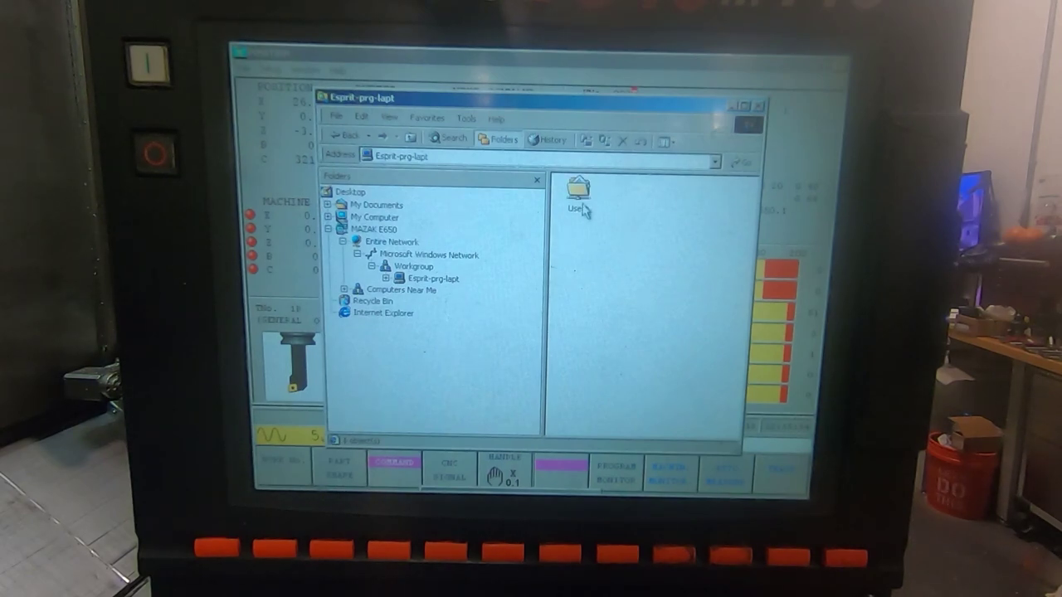
pyautogui.click(581, 199)
pyautogui.doubleClick(580, 195)
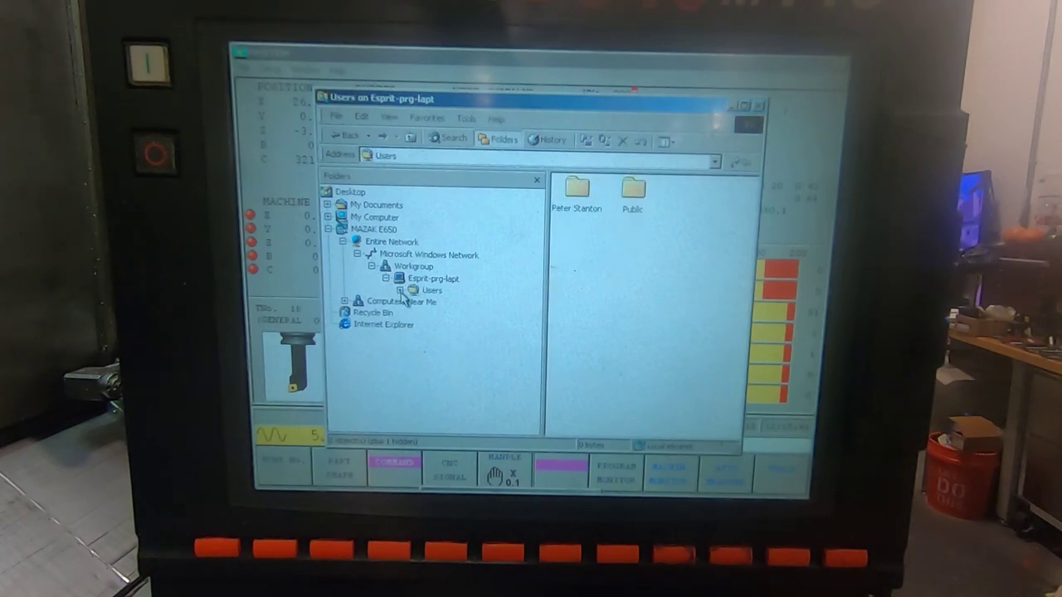
pyautogui.click(400, 291)
pyautogui.click(413, 303)
pyautogui.click(428, 315)
pyautogui.click(474, 326)
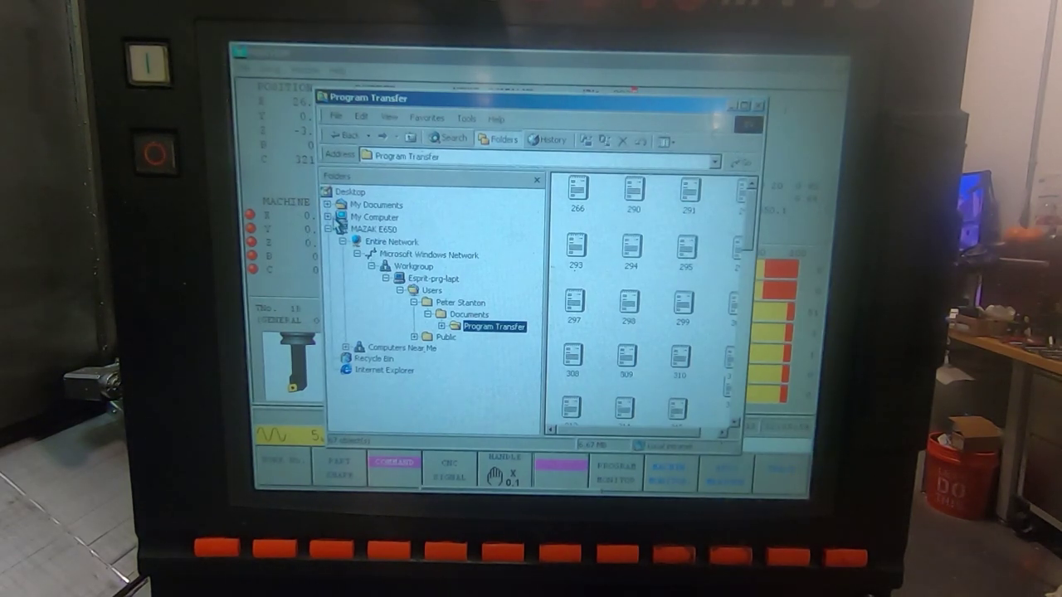
# Step: Expand My Computer > Local Disk (D:) > MC_Backup in the folder tree
pyautogui.click(329, 216)
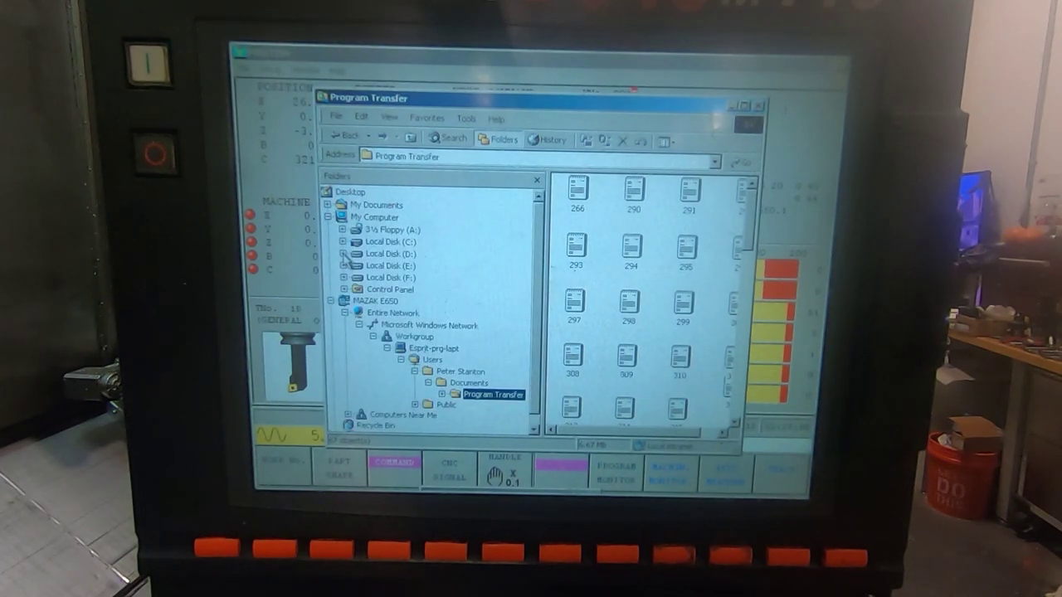
pyautogui.click(342, 254)
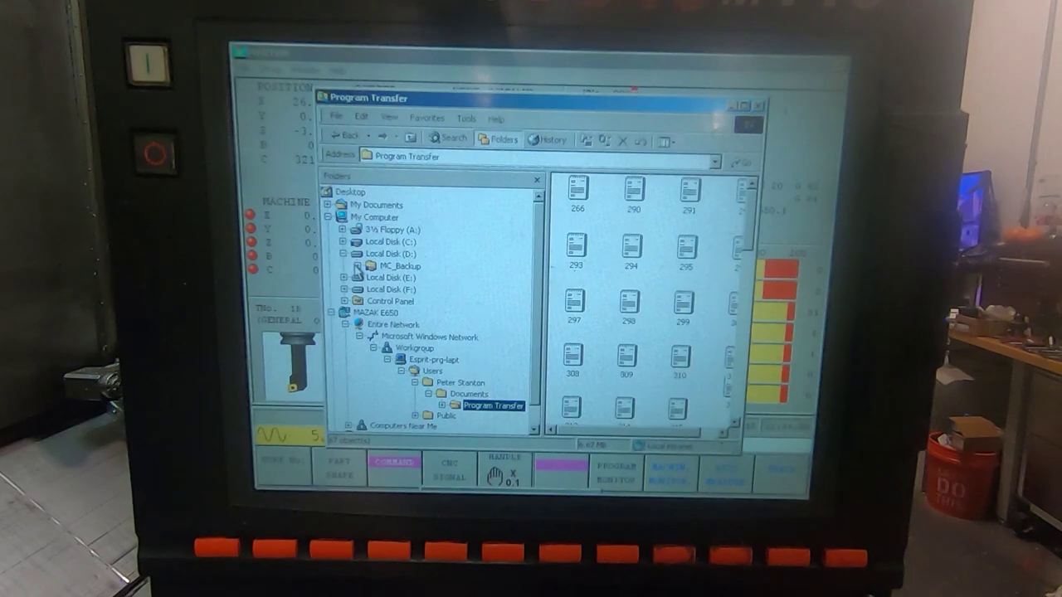
pyautogui.click(357, 266)
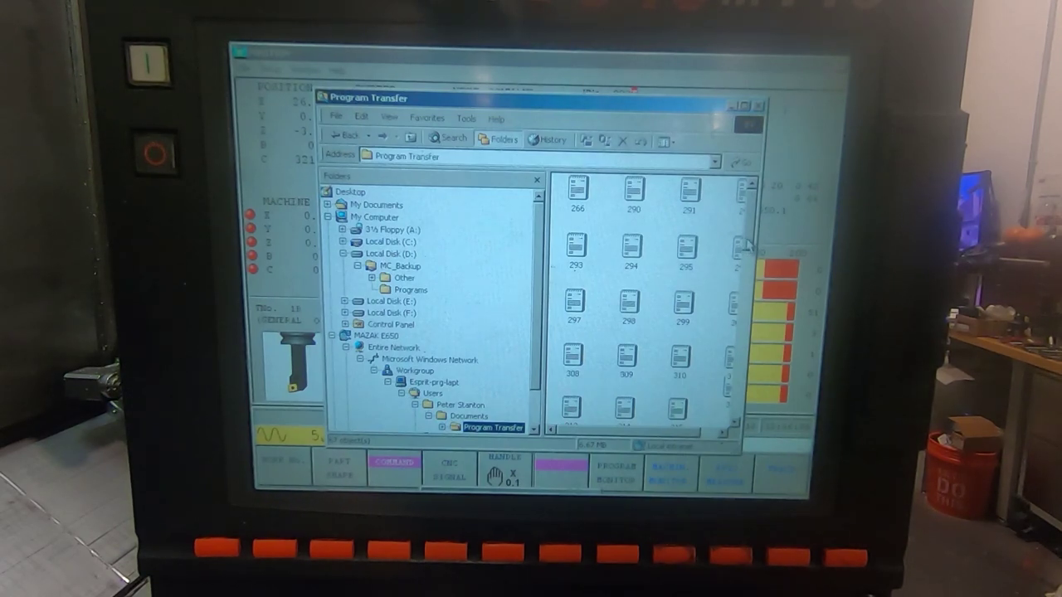
# Step: Scroll to program file 805 and drag it onto the MC_Backup Programs folder
pyautogui.moveTo(749, 246); pyautogui.dragTo(725, 423)
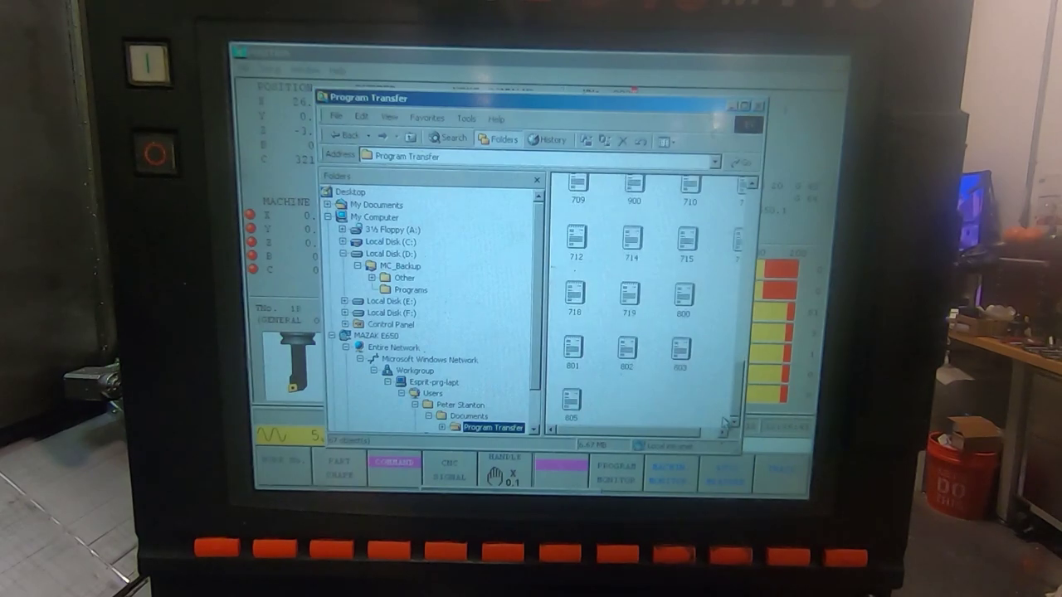
pyautogui.click(572, 401)
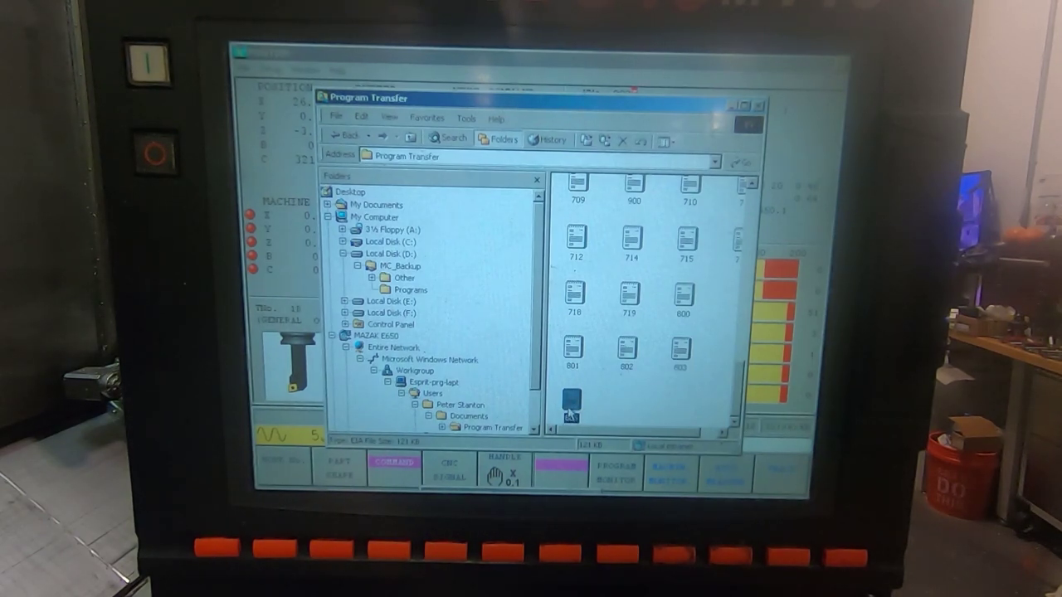
pyautogui.moveTo(571, 411); pyautogui.dragTo(415, 295)
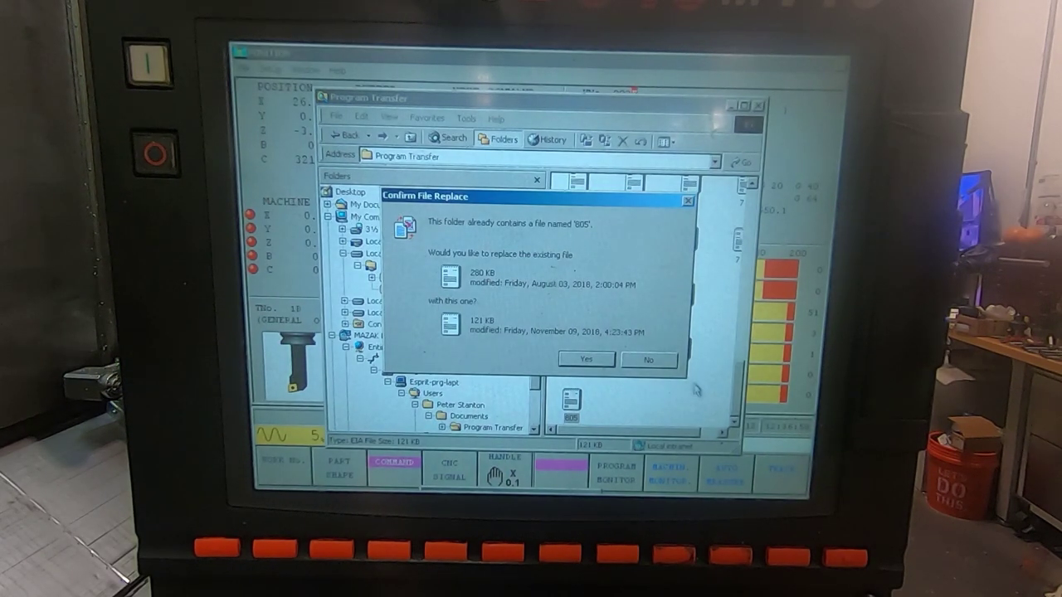
# Step: Decline replacing 805, rename the file to 806, copy it into MC_Backup\Programs and close the window
pyautogui.click(656, 363)
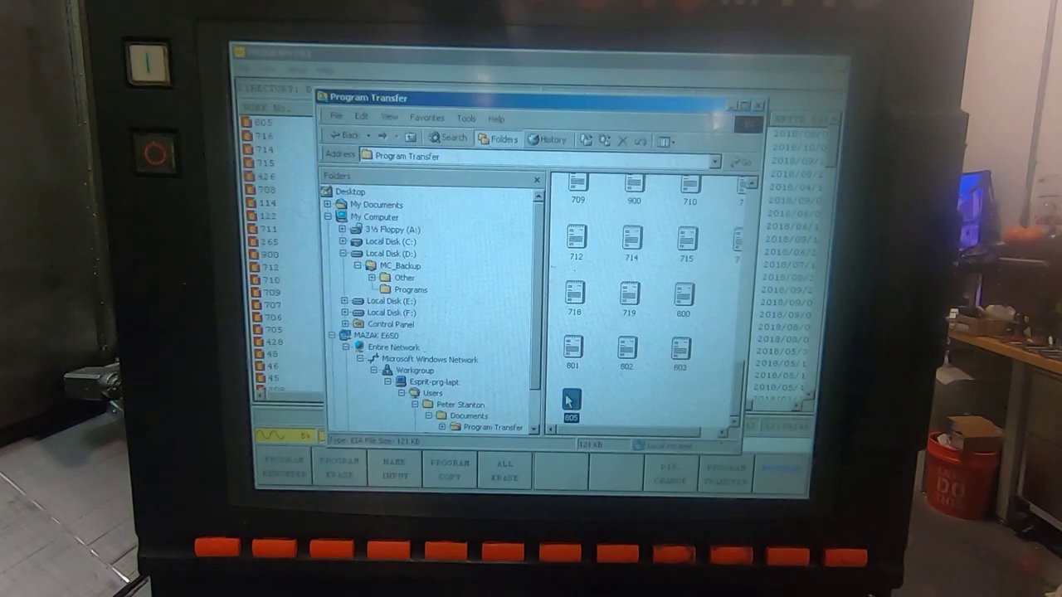
pyautogui.rightClick(567, 401)
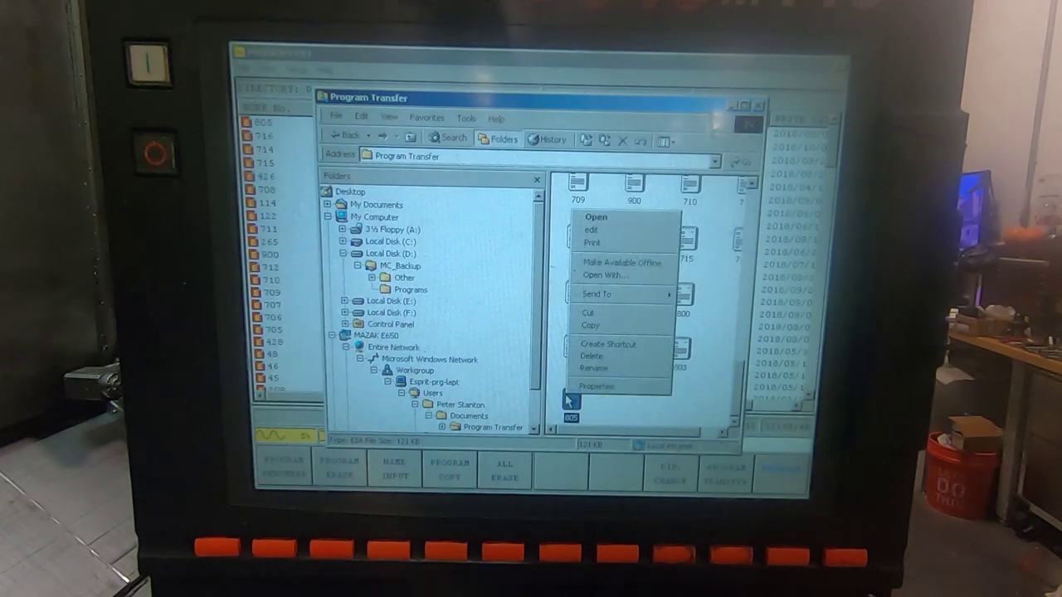
pyautogui.click(612, 370)
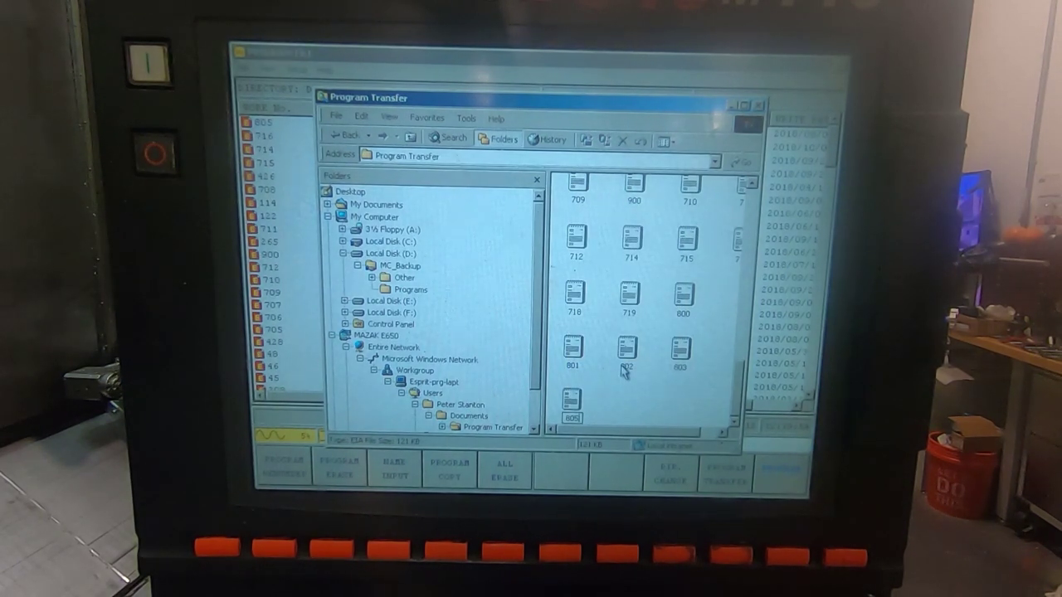
pyautogui.write('806')
pyautogui.press('Return')
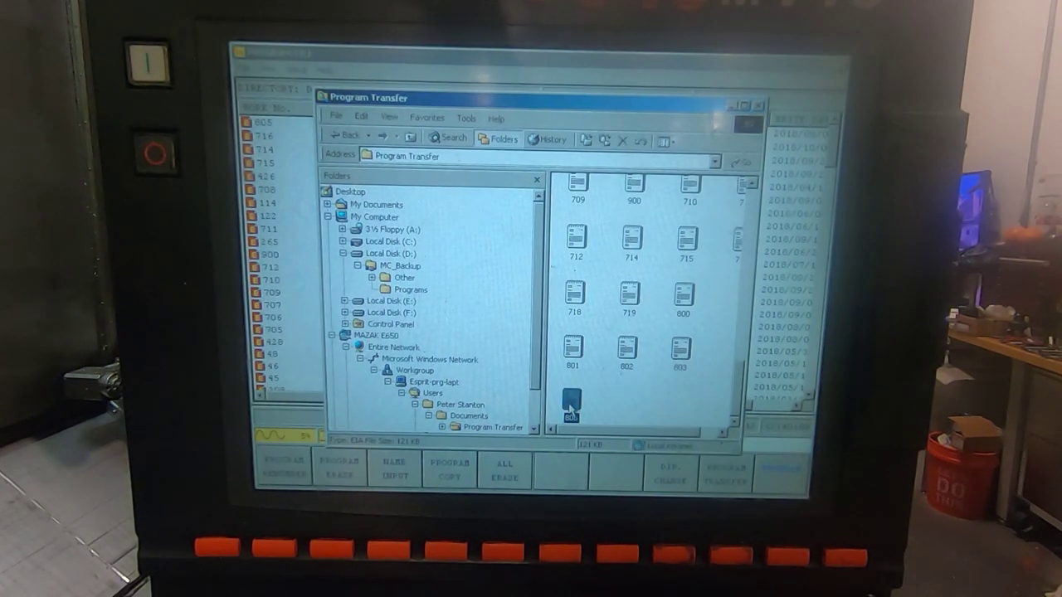
pyautogui.moveTo(570, 406); pyautogui.dragTo(424, 299)
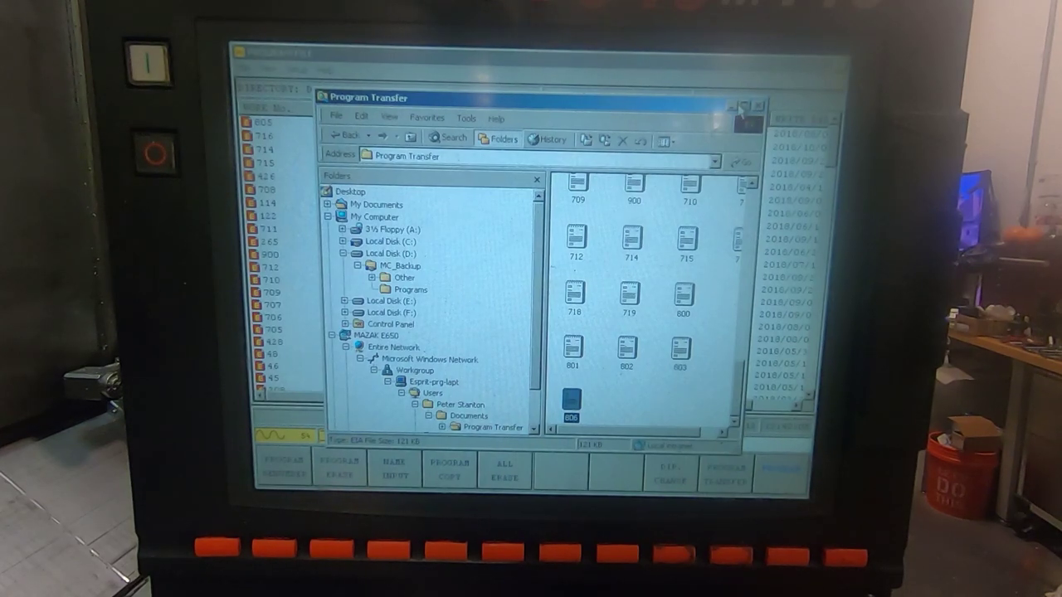
pyautogui.click(736, 108)
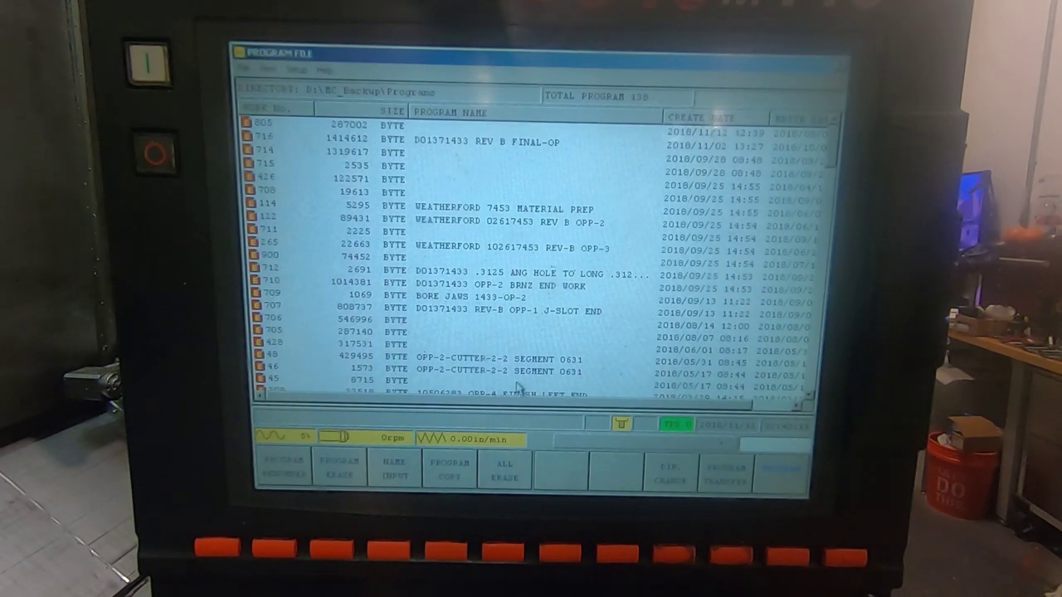
# Step: Switch the Mazak program directory to BACKUP PROGRAM
pyautogui.press('F8')
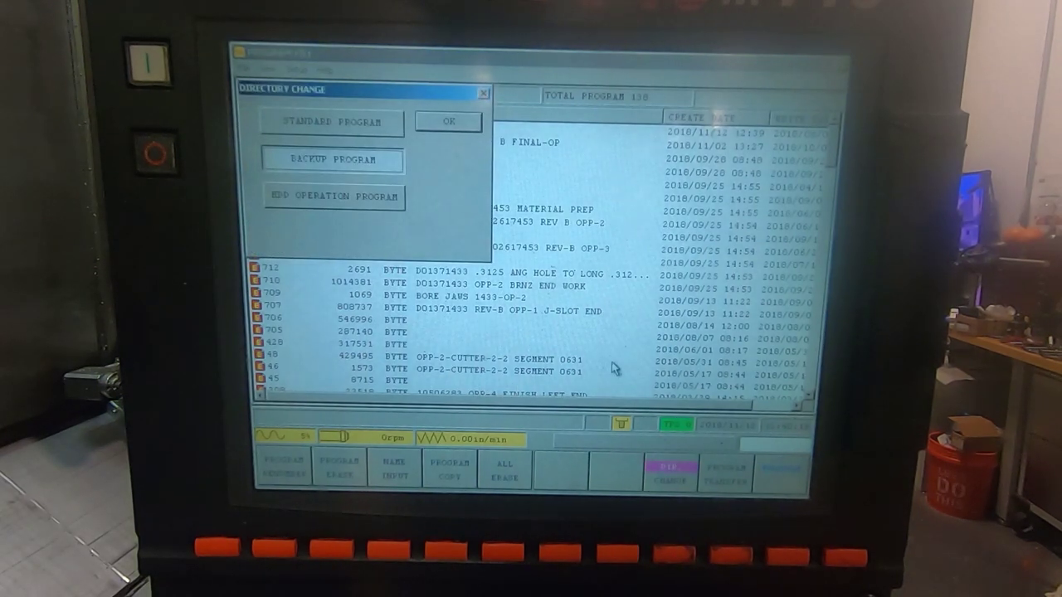
pyautogui.press('Return')
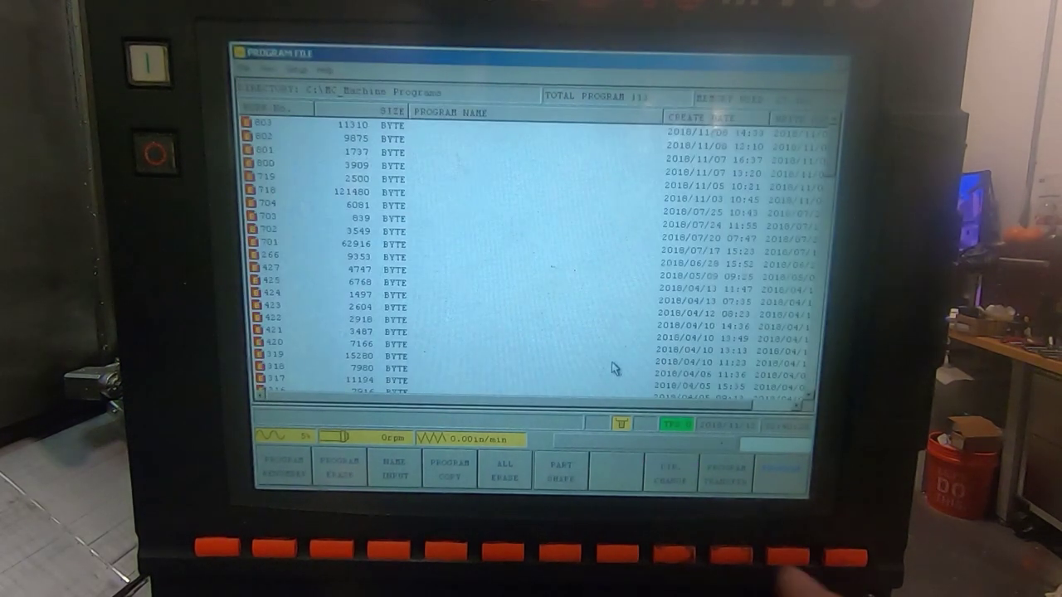
pyautogui.press('F8')
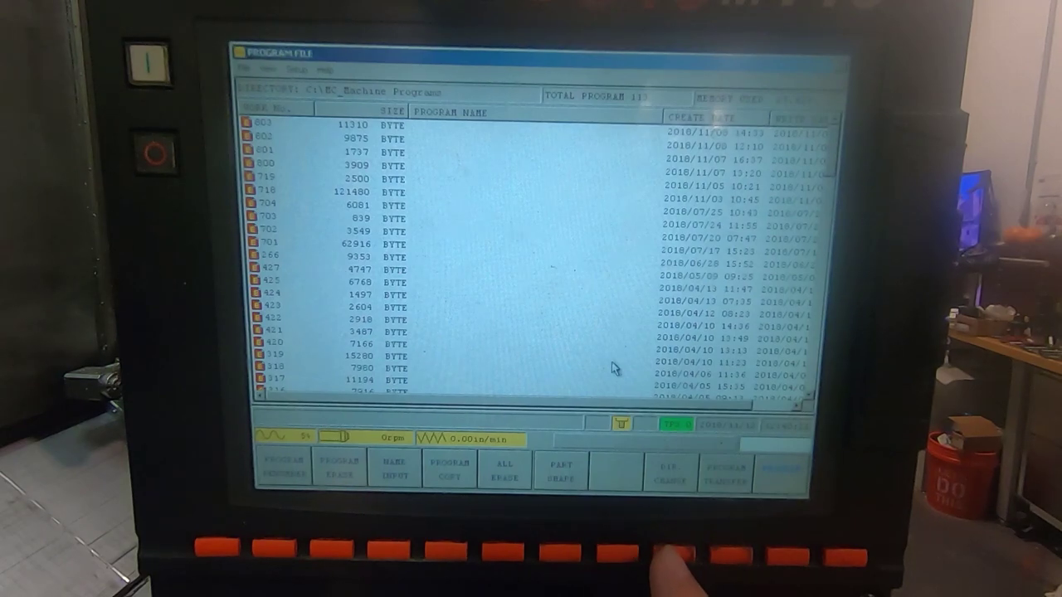
pyautogui.press('Down')
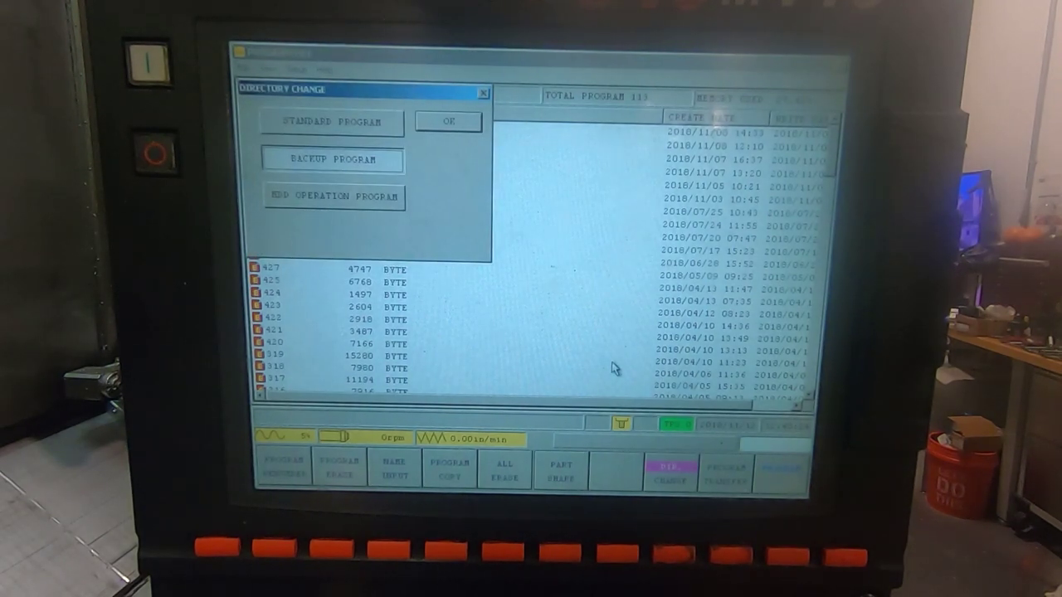
pyautogui.press('Return')
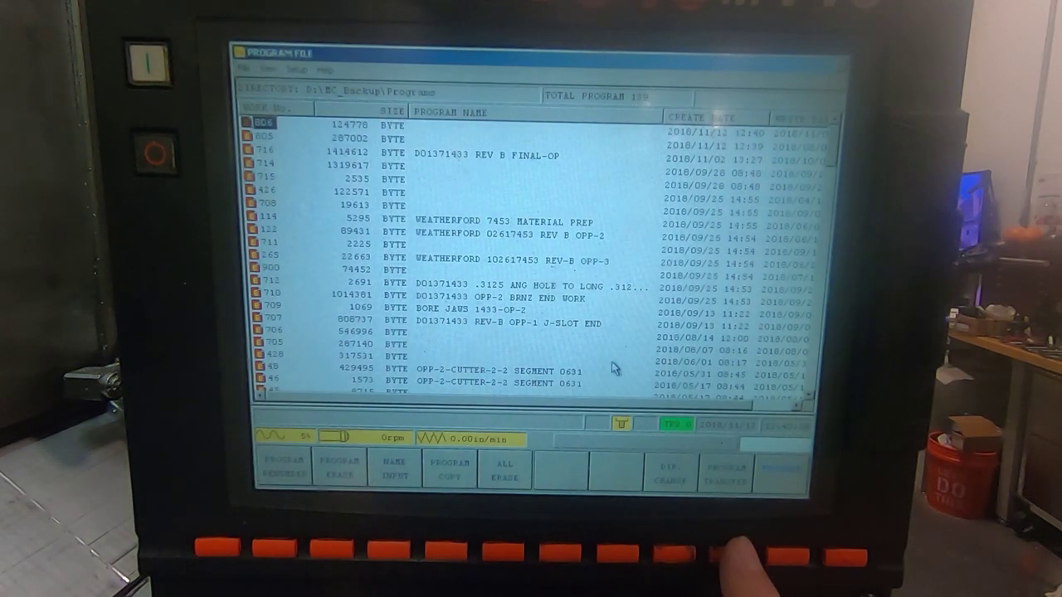
# Step: Move program 806 into STANDARD PROGRAM and return to the Position screen
pyautogui.press('F9')
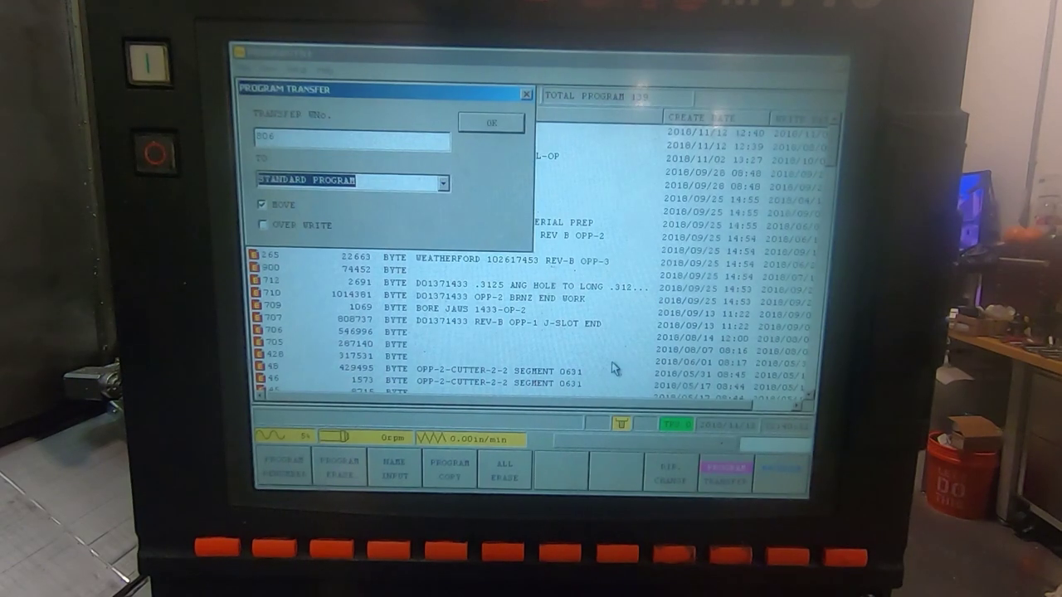
pyautogui.press('Return')
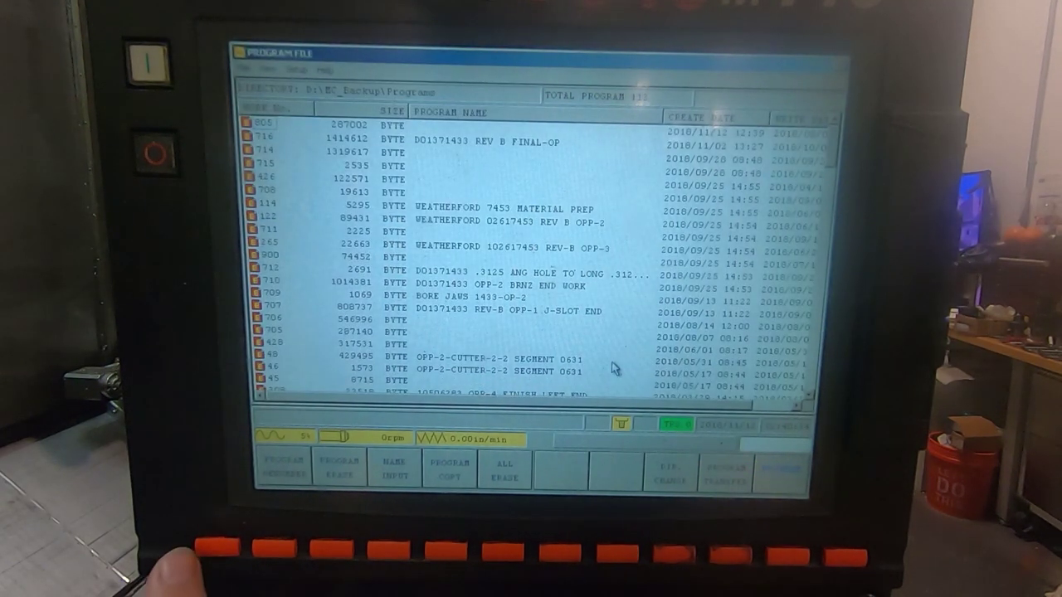
pyautogui.press('F1')
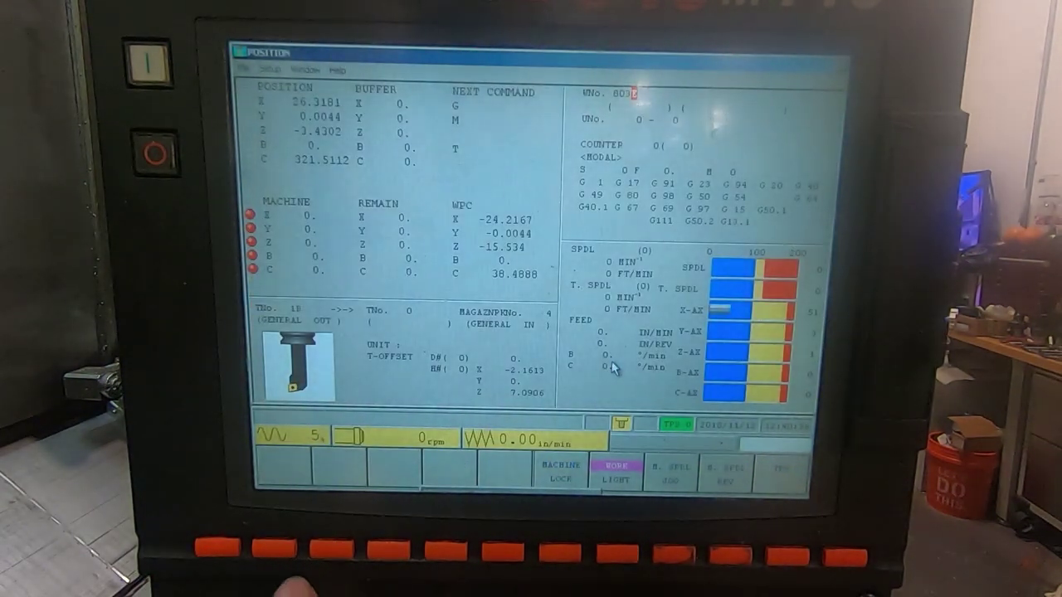
# Step: Open the Program view and enter work number 805
pyautogui.press('Escape')
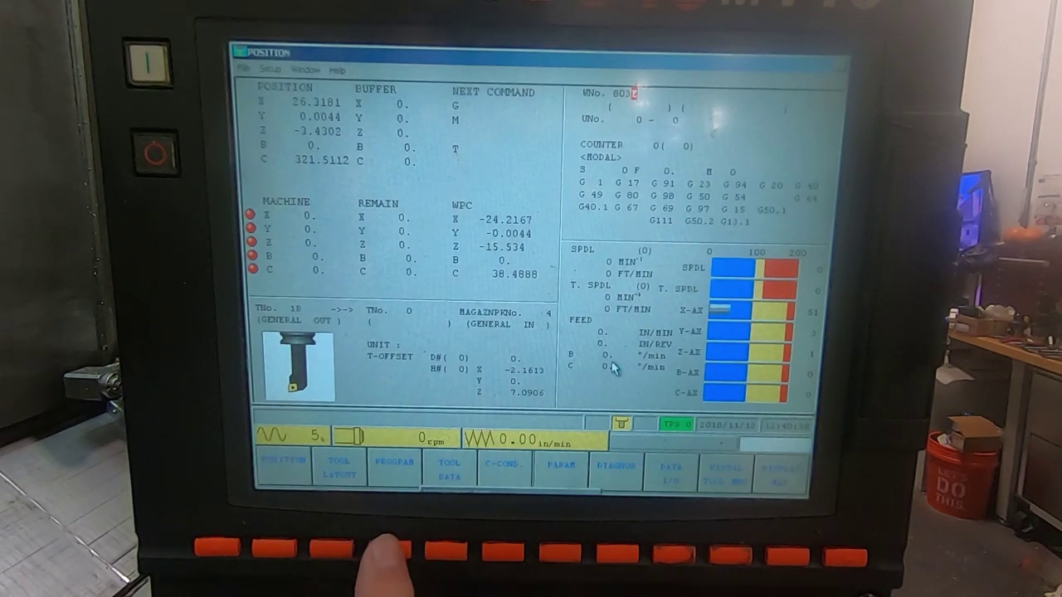
pyautogui.press('F3')
pyautogui.press('F1')
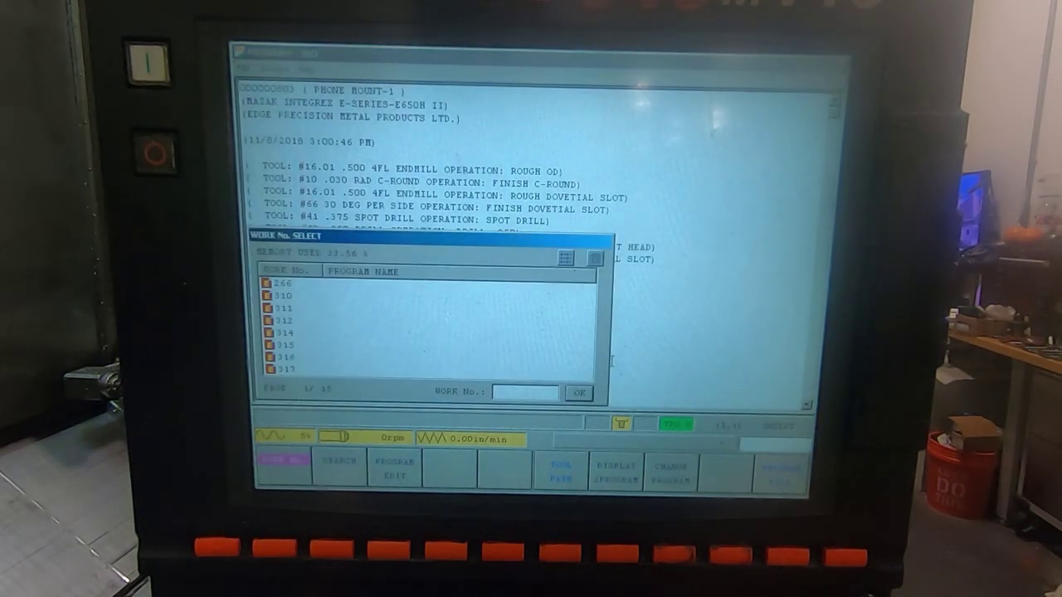
pyautogui.write('806')
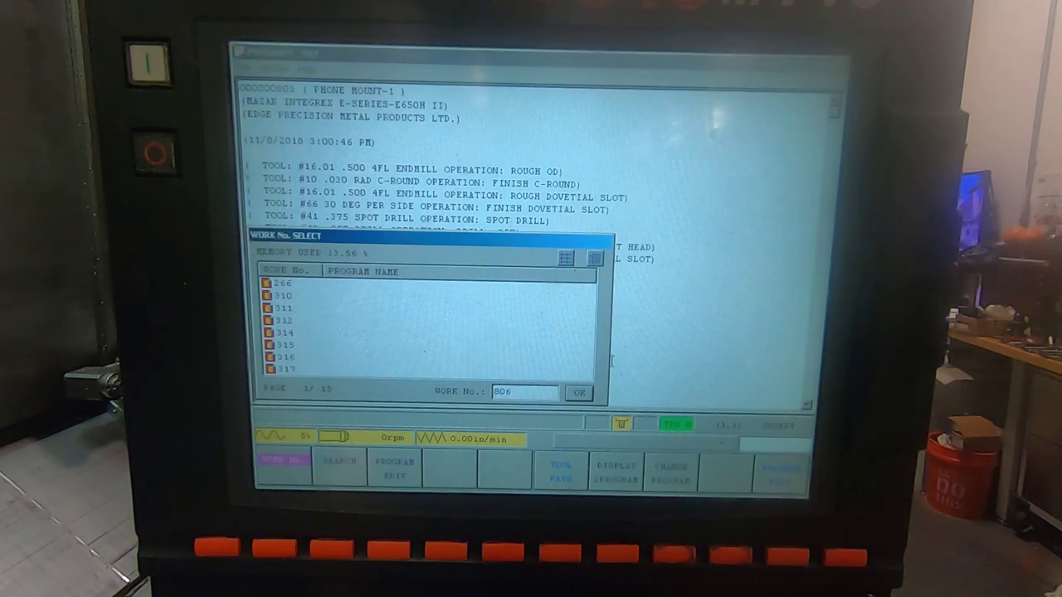
pyautogui.write('5')
pyautogui.press('Return')
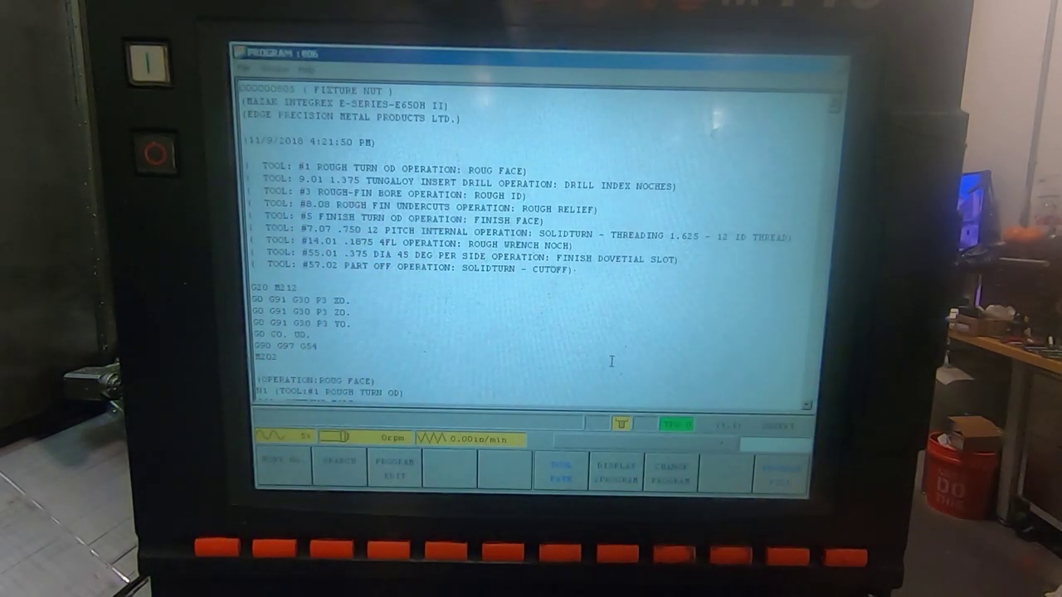
# Step: Load work number 806 in the EIA Monitor and open it for program editing
pyautogui.press('Escape')
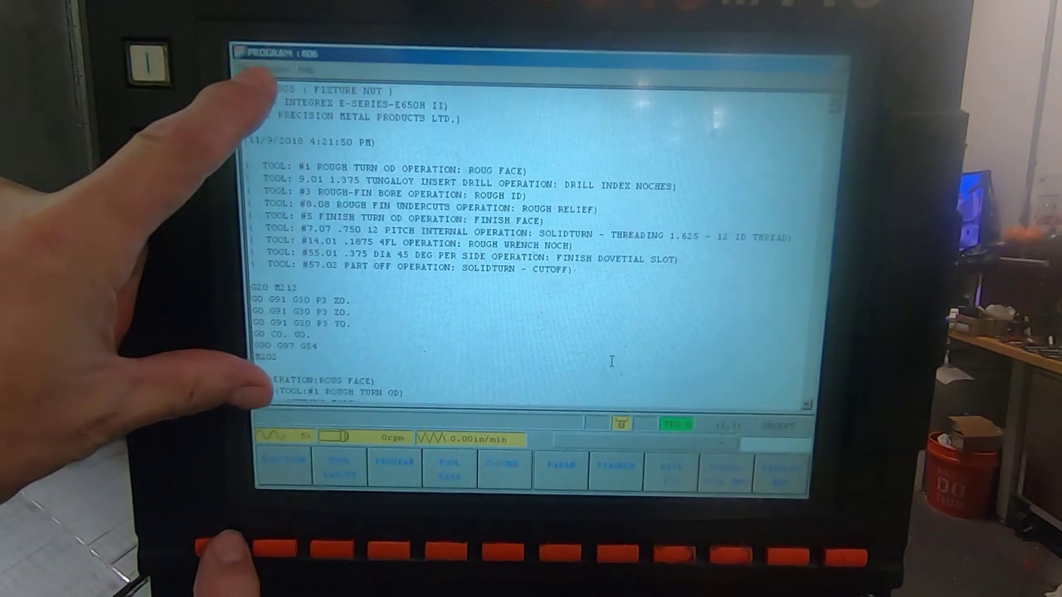
pyautogui.press('Escape')
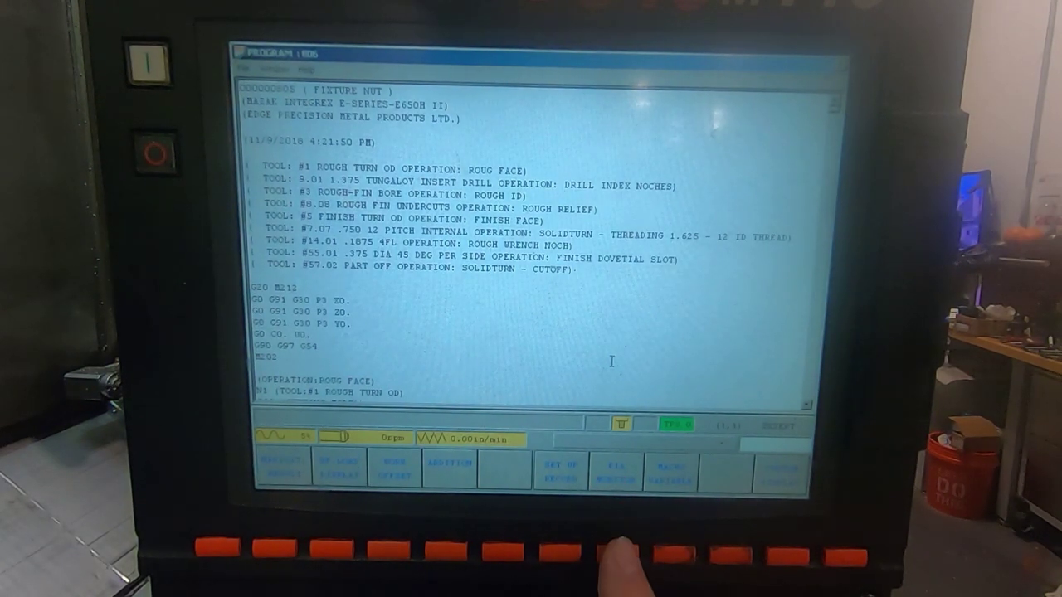
pyautogui.press('F7')
pyautogui.press('F1')
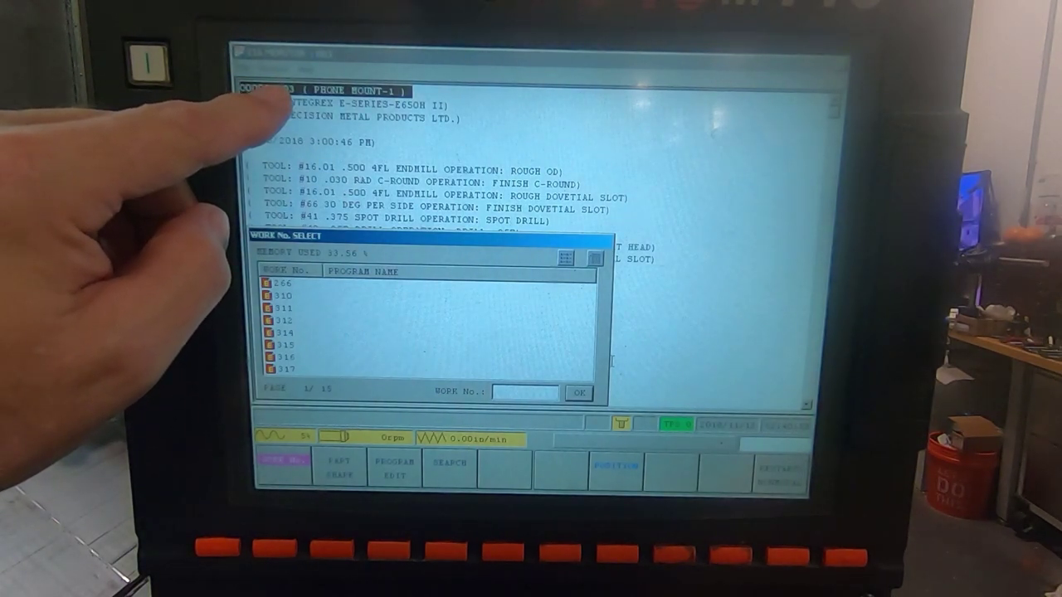
pyautogui.write('806')
pyautogui.press('Return')
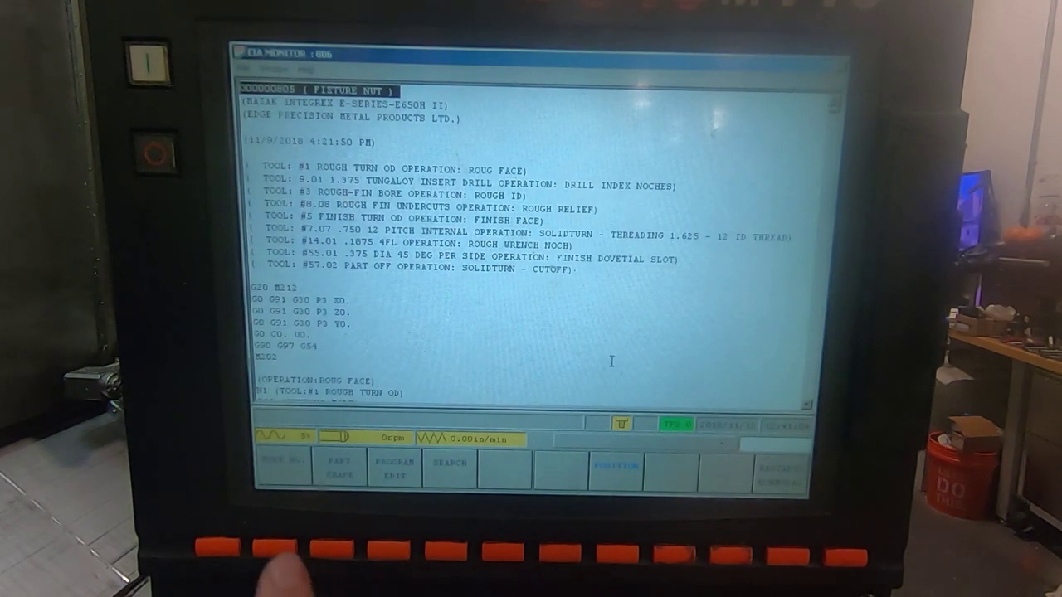
pyautogui.click(275, 547)
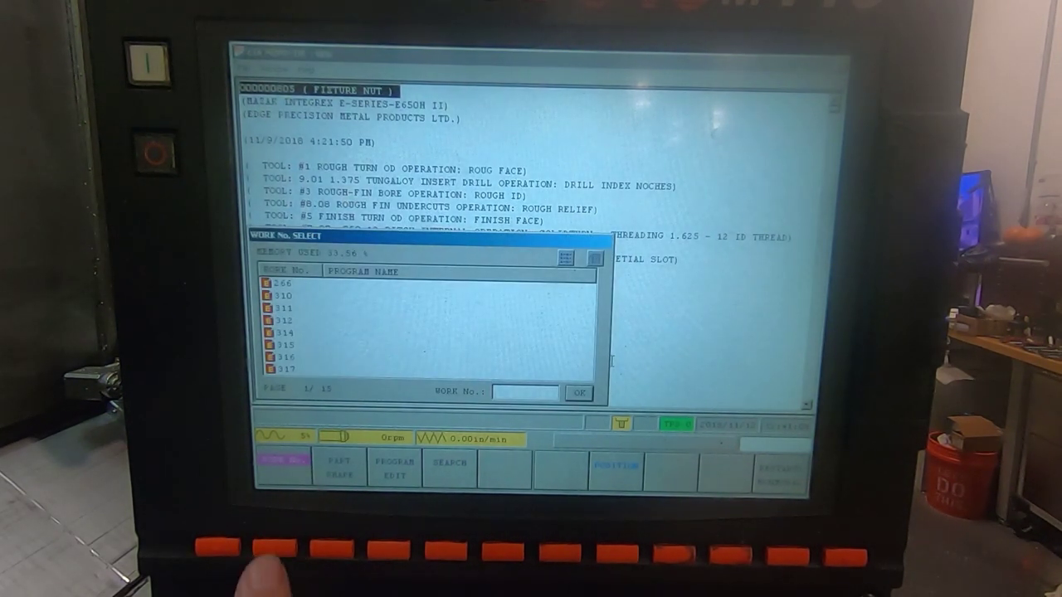
pyautogui.click(275, 547)
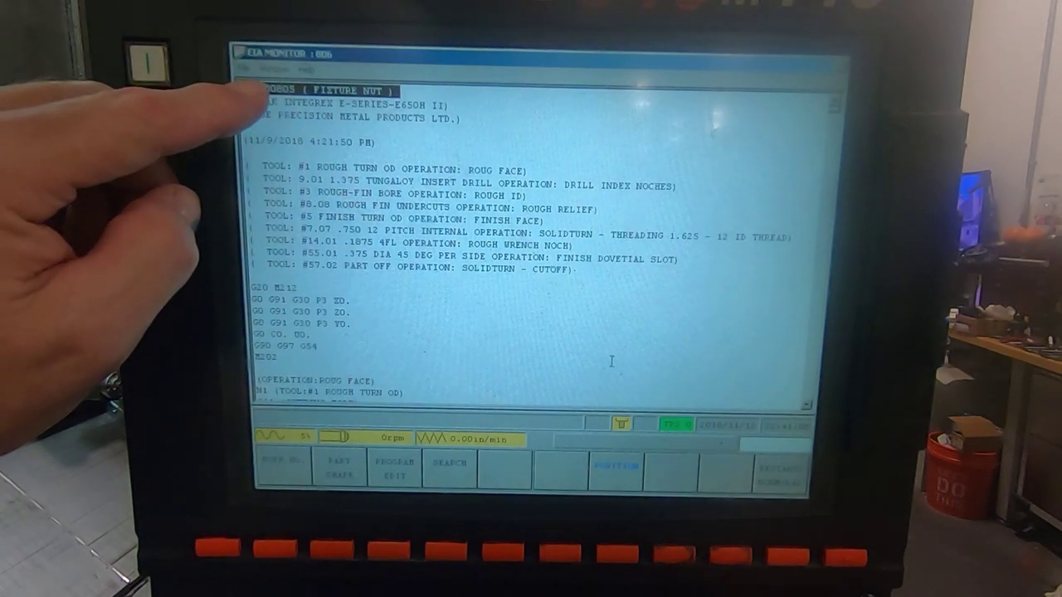
pyautogui.click(389, 548)
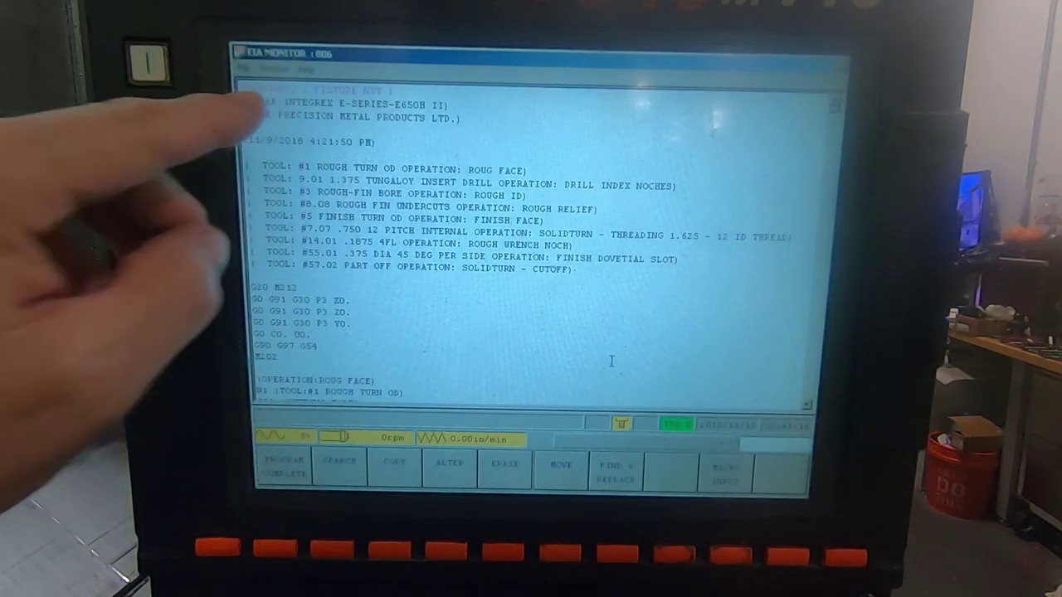
# Step: Change the header to O00000806, complete the program, and view the Program File list
pyautogui.click(218, 548)
pyautogui.click(389, 549)
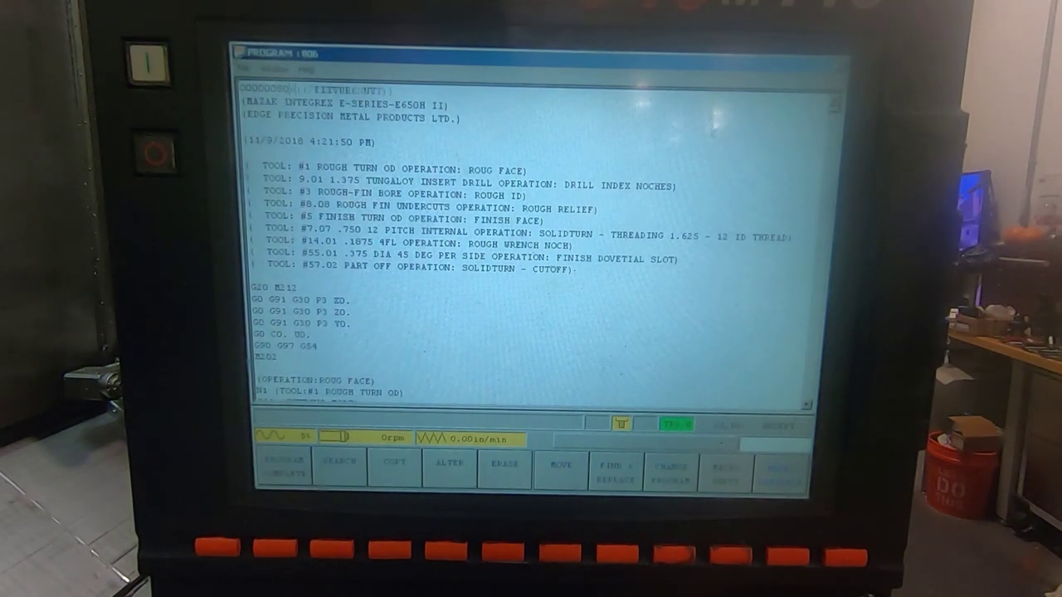
pyautogui.click(274, 547)
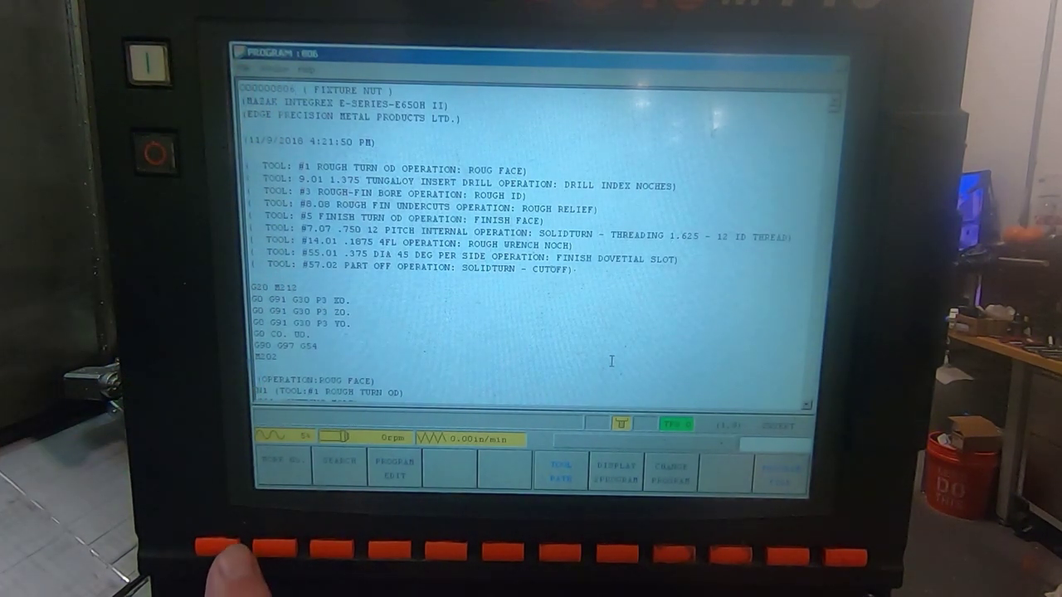
pyautogui.click(217, 547)
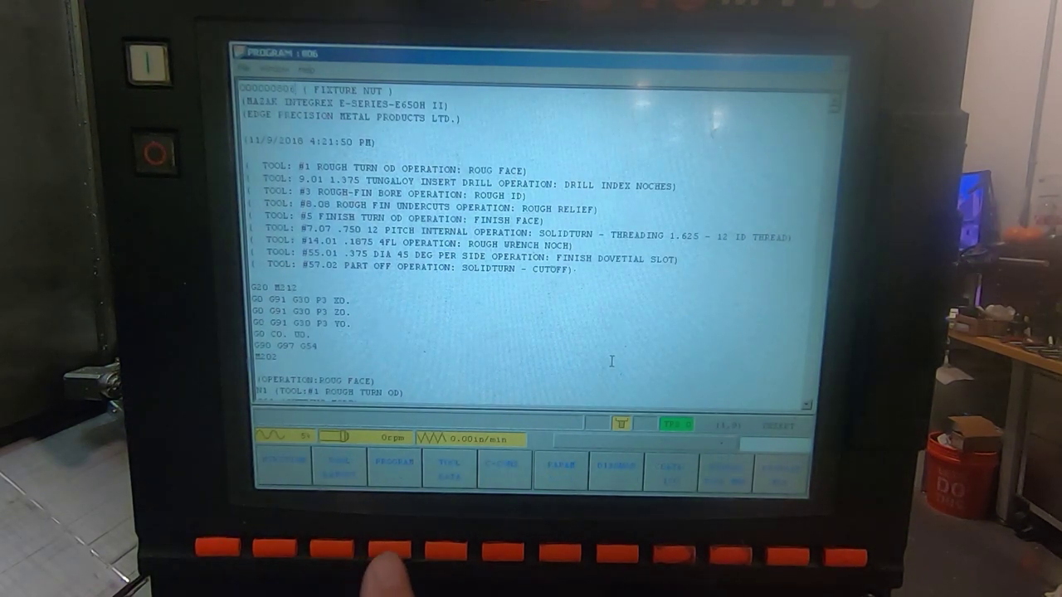
pyautogui.click(390, 548)
pyautogui.click(787, 549)
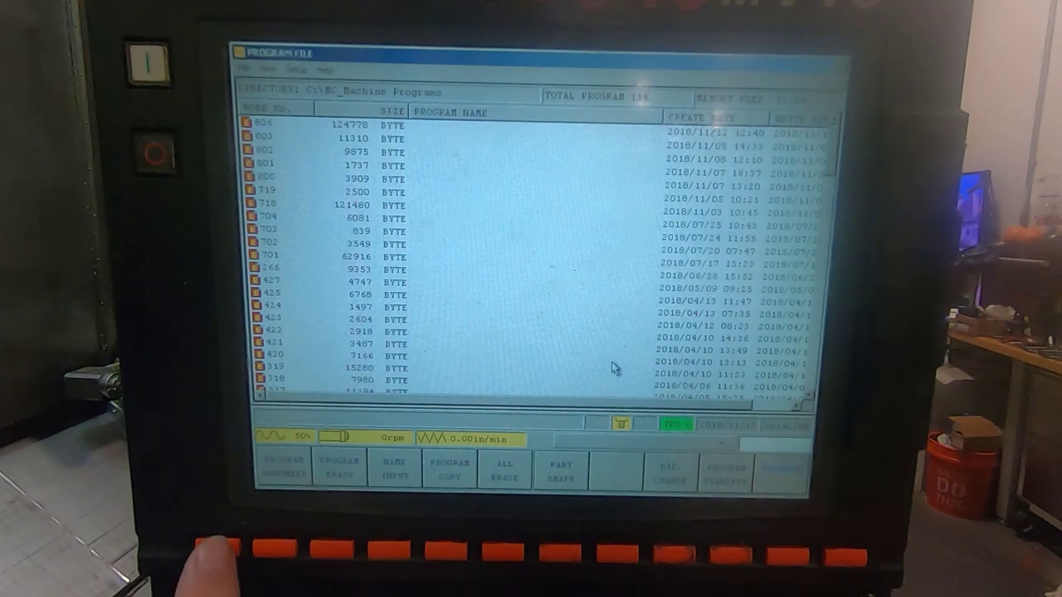
# Step: Make 806 the active program, check it in Program Monitor, then reopen its listing
pyautogui.click(389, 549)
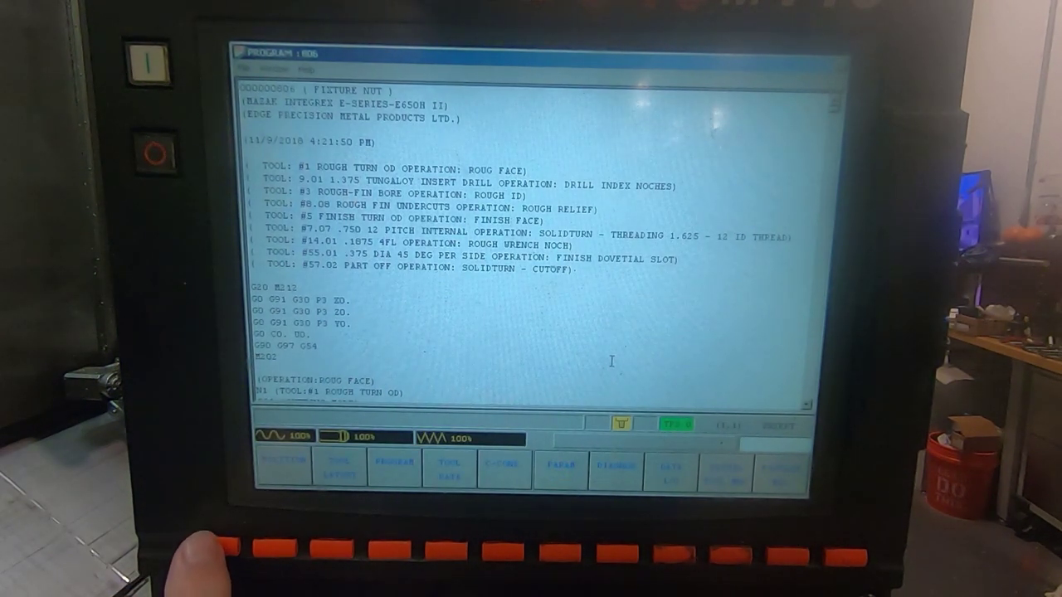
pyautogui.click(619, 471)
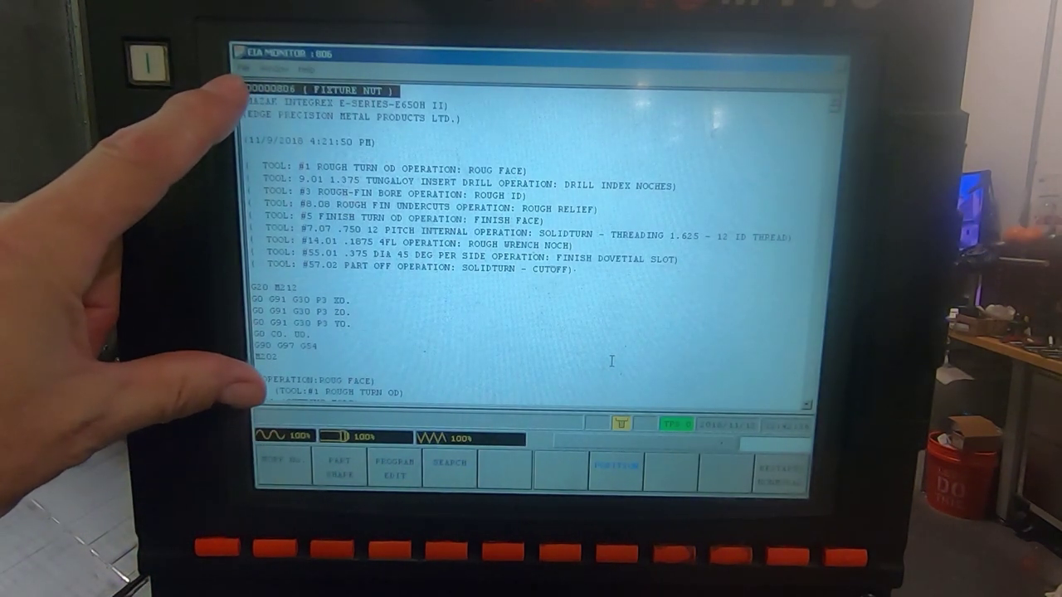
pyautogui.click(274, 548)
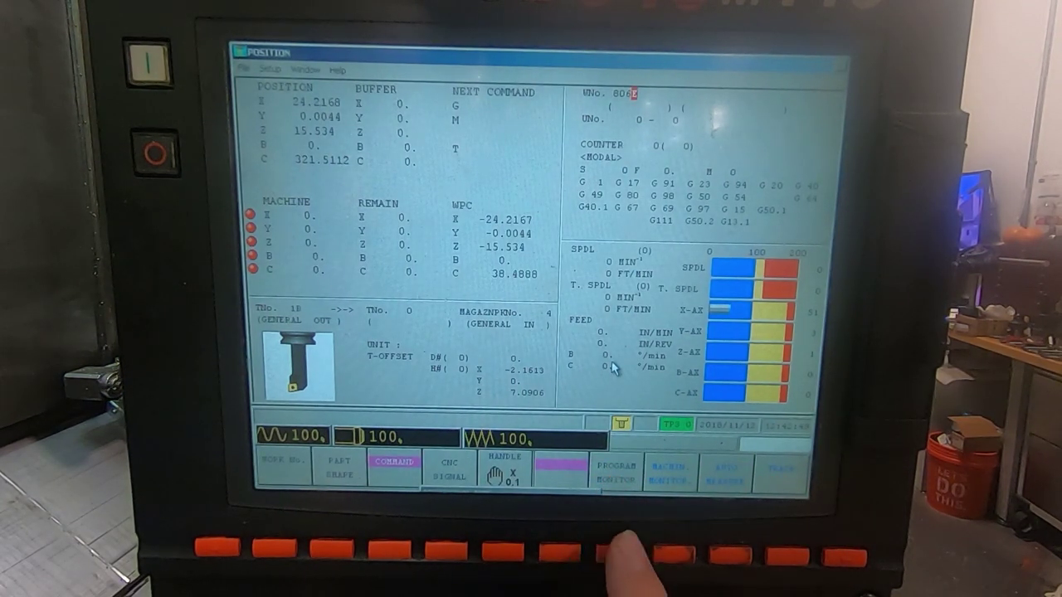
pyautogui.click(616, 548)
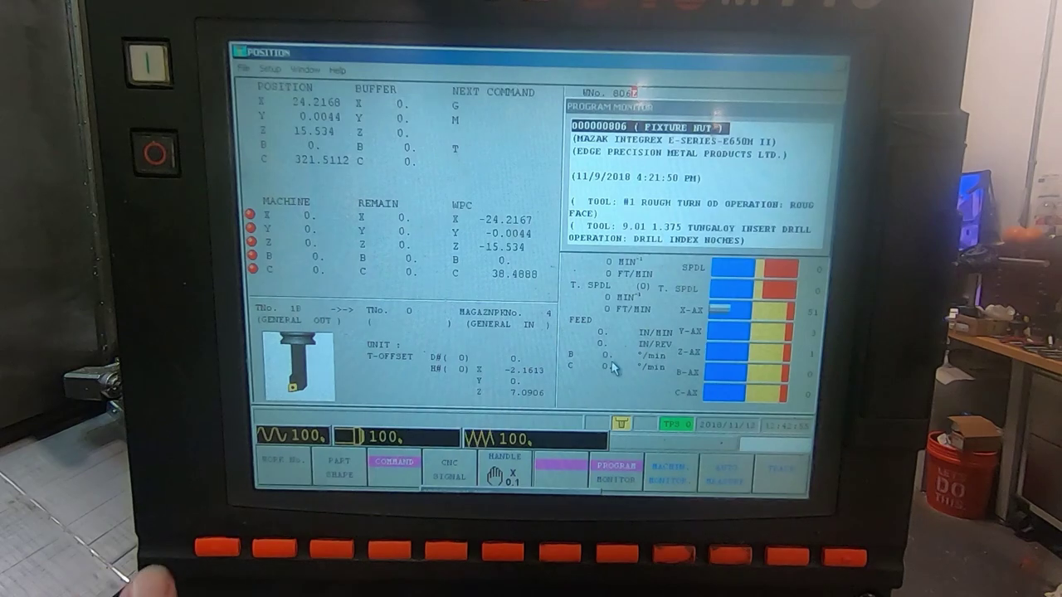
pyautogui.click(390, 548)
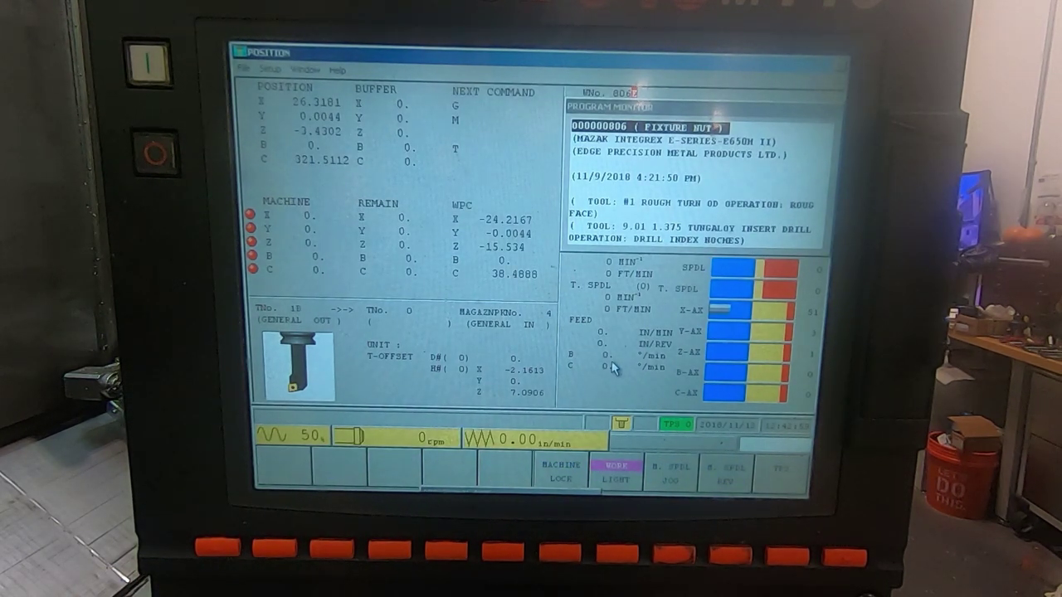
pyautogui.click(390, 546)
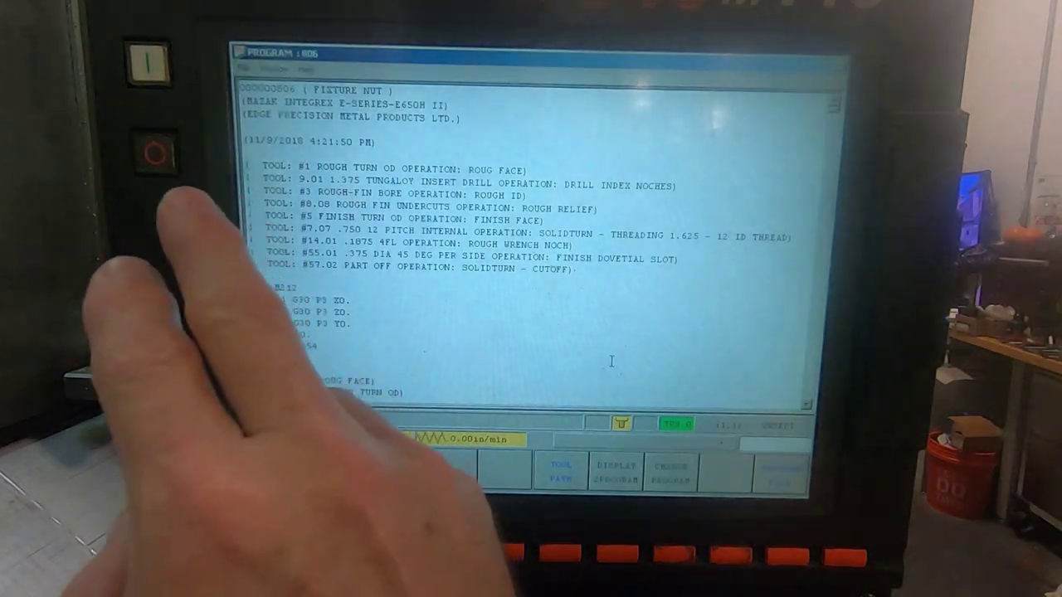